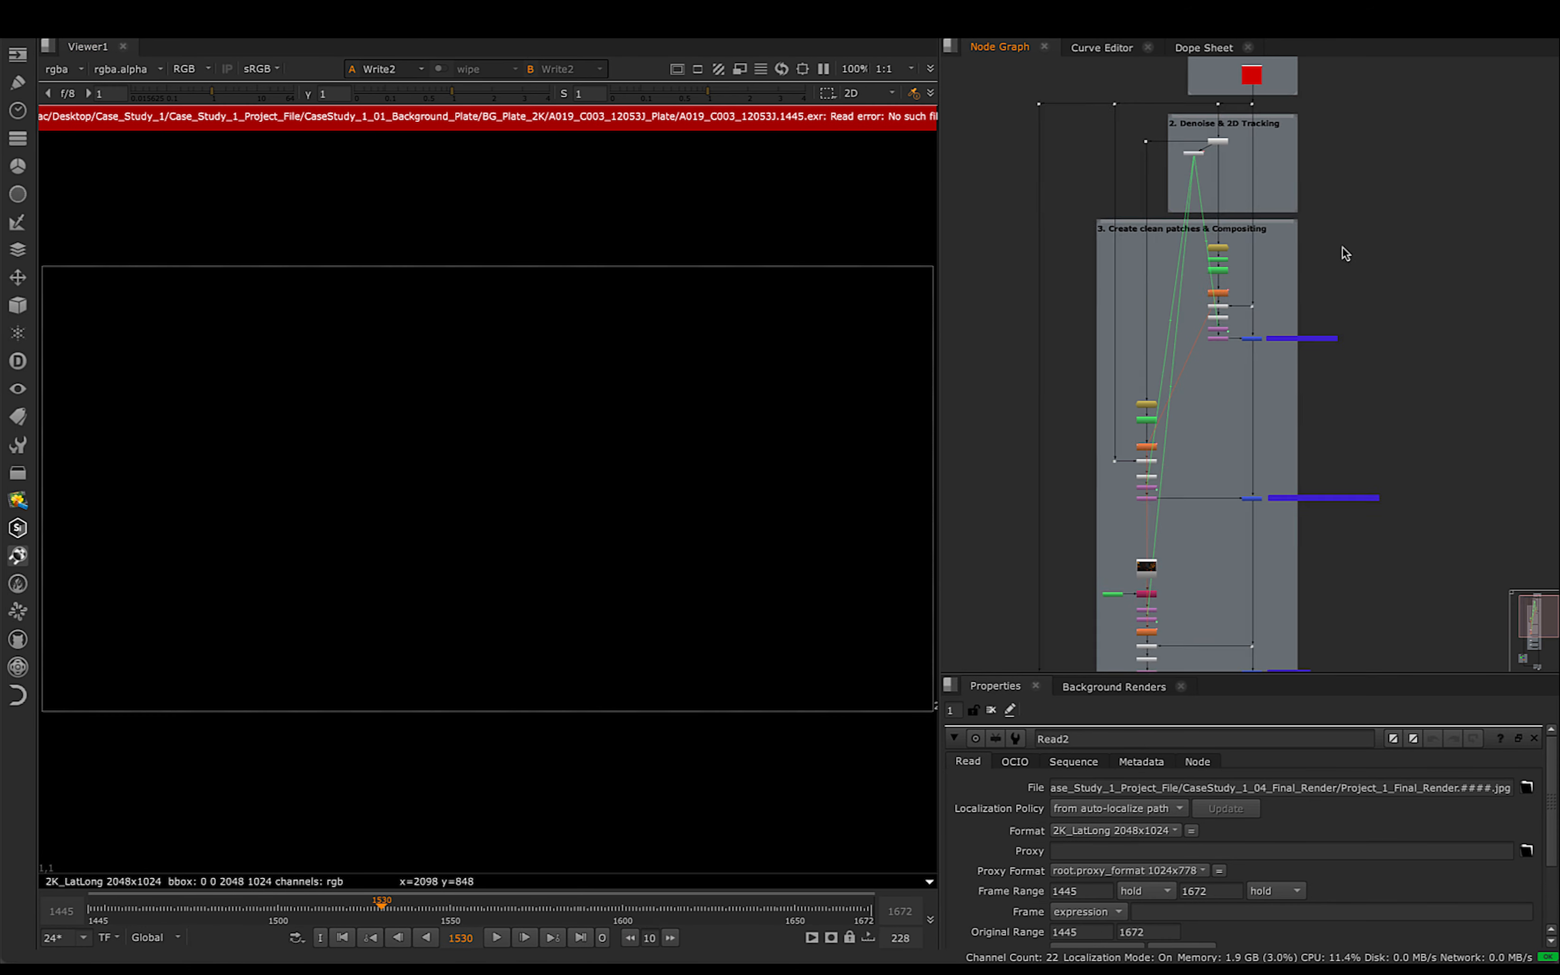
- Open the properties of the Read3 node in the Original Plate backdrop and enlarge the space for its settings
{"action": "scroll", "coordinate": [1345, 249], "scroll_direction": "down", "scroll_amount": 4}
{"action": "mouse_move", "coordinate": [1375, 279]}
{"action": "middle_mouse_down"}
{"action": "mouse_move", "coordinate": [1365, 242]}
{"action": "mouse_move", "coordinate": [1367, 292]}
{"action": "middle_mouse_up"}
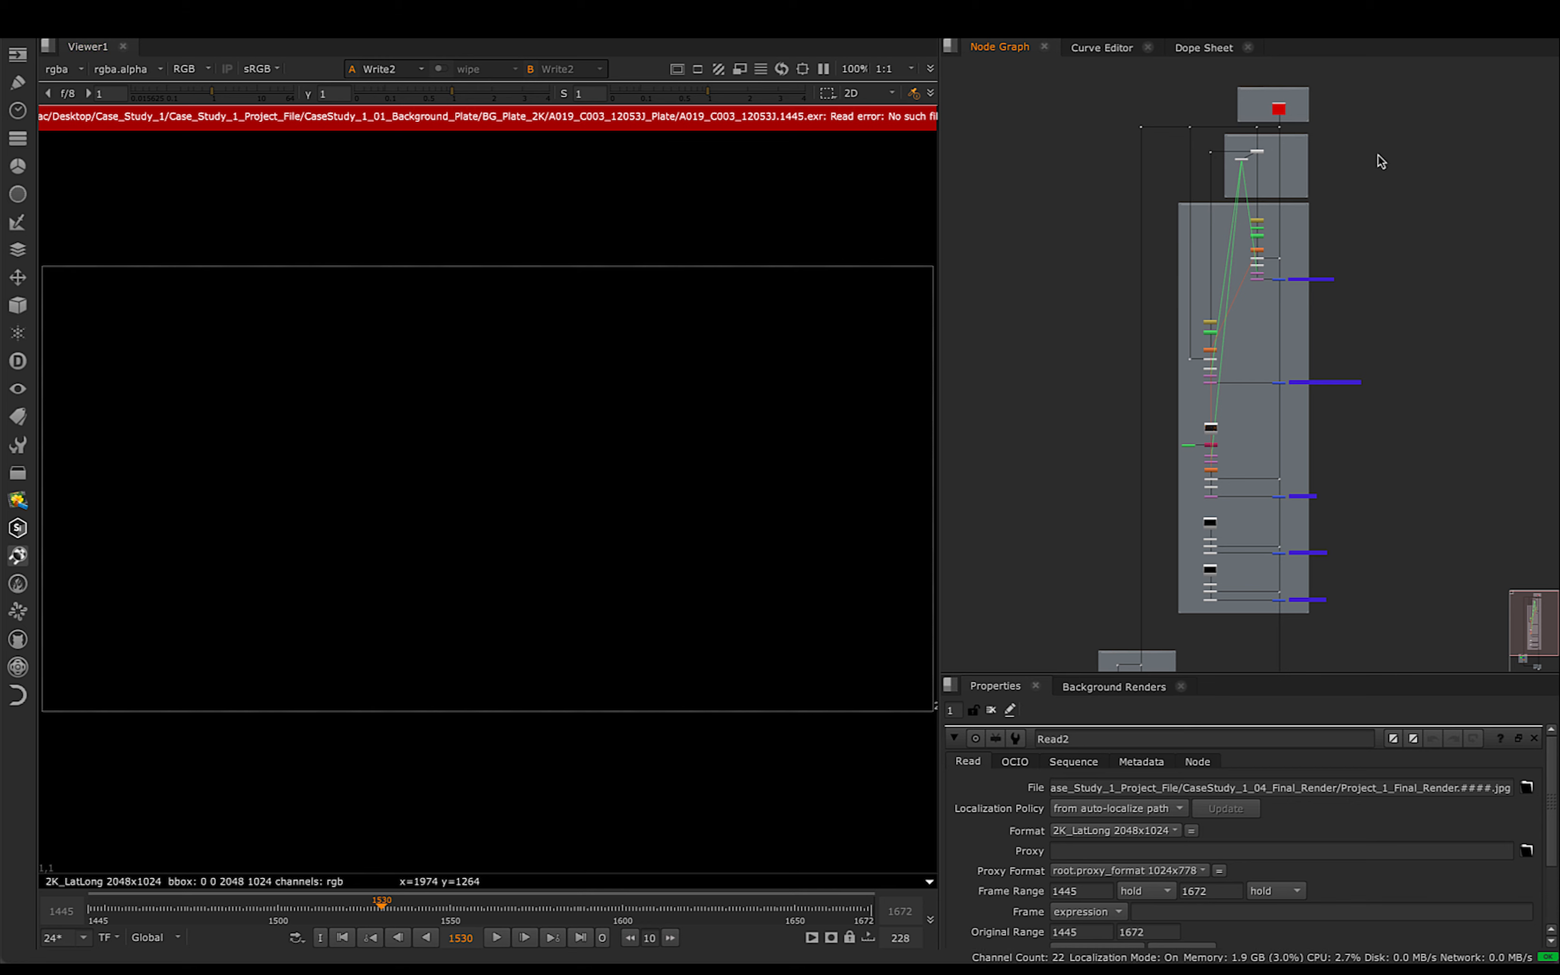
{"action": "scroll", "coordinate": [1400, 149], "scroll_direction": "up", "scroll_amount": 5}
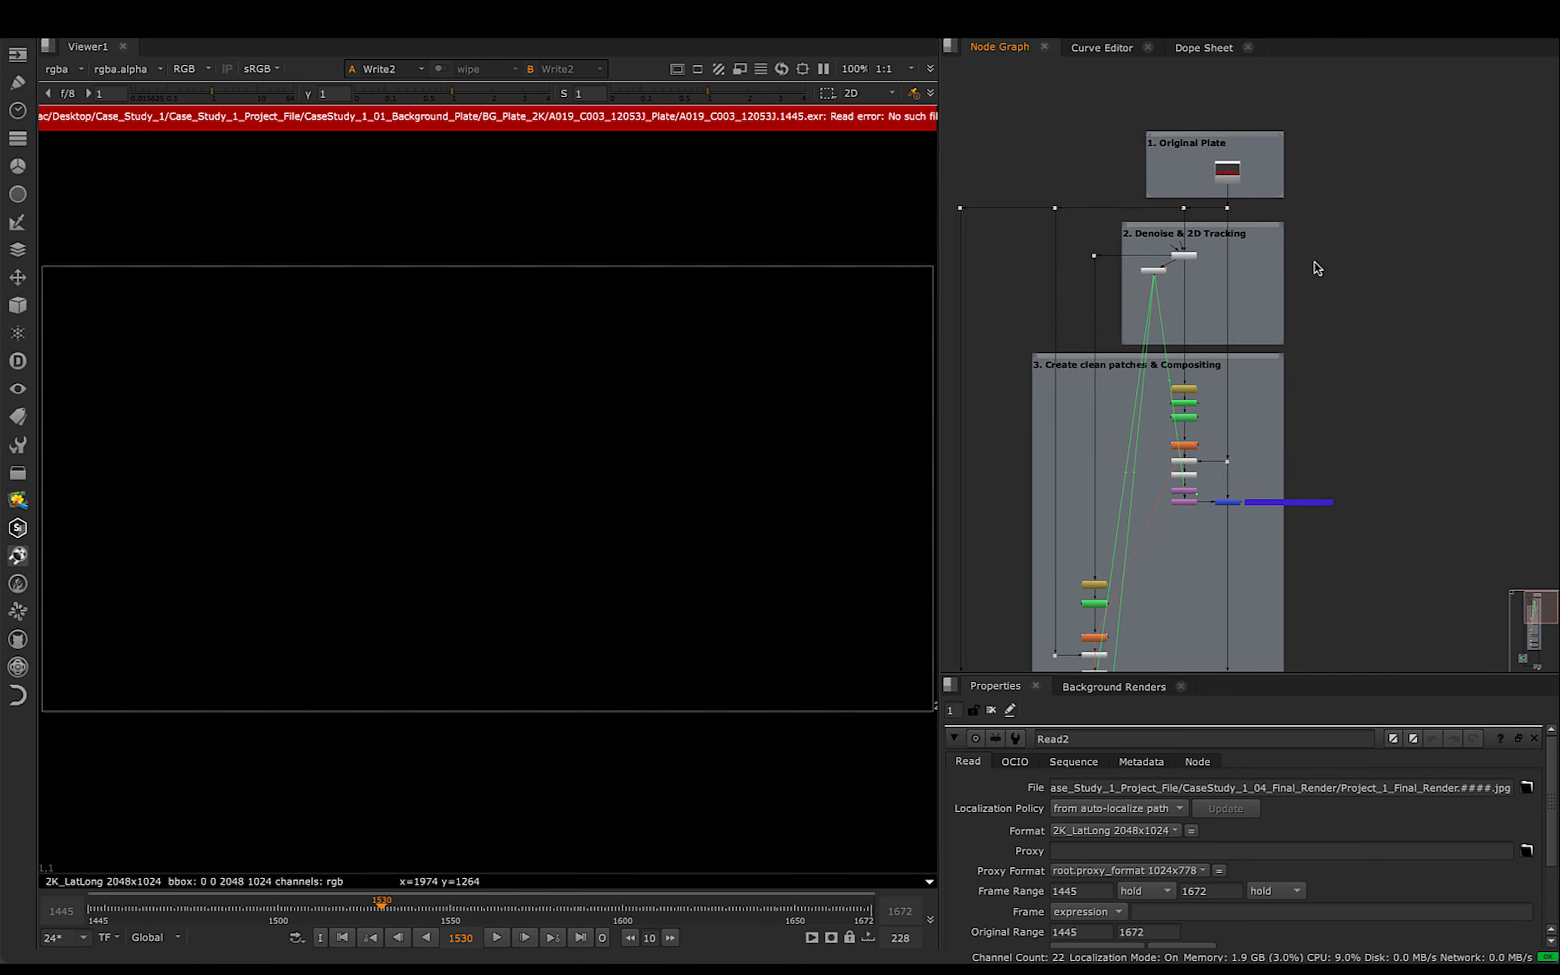
{"action": "scroll", "coordinate": [1253, 267], "scroll_direction": "up", "scroll_amount": 8}
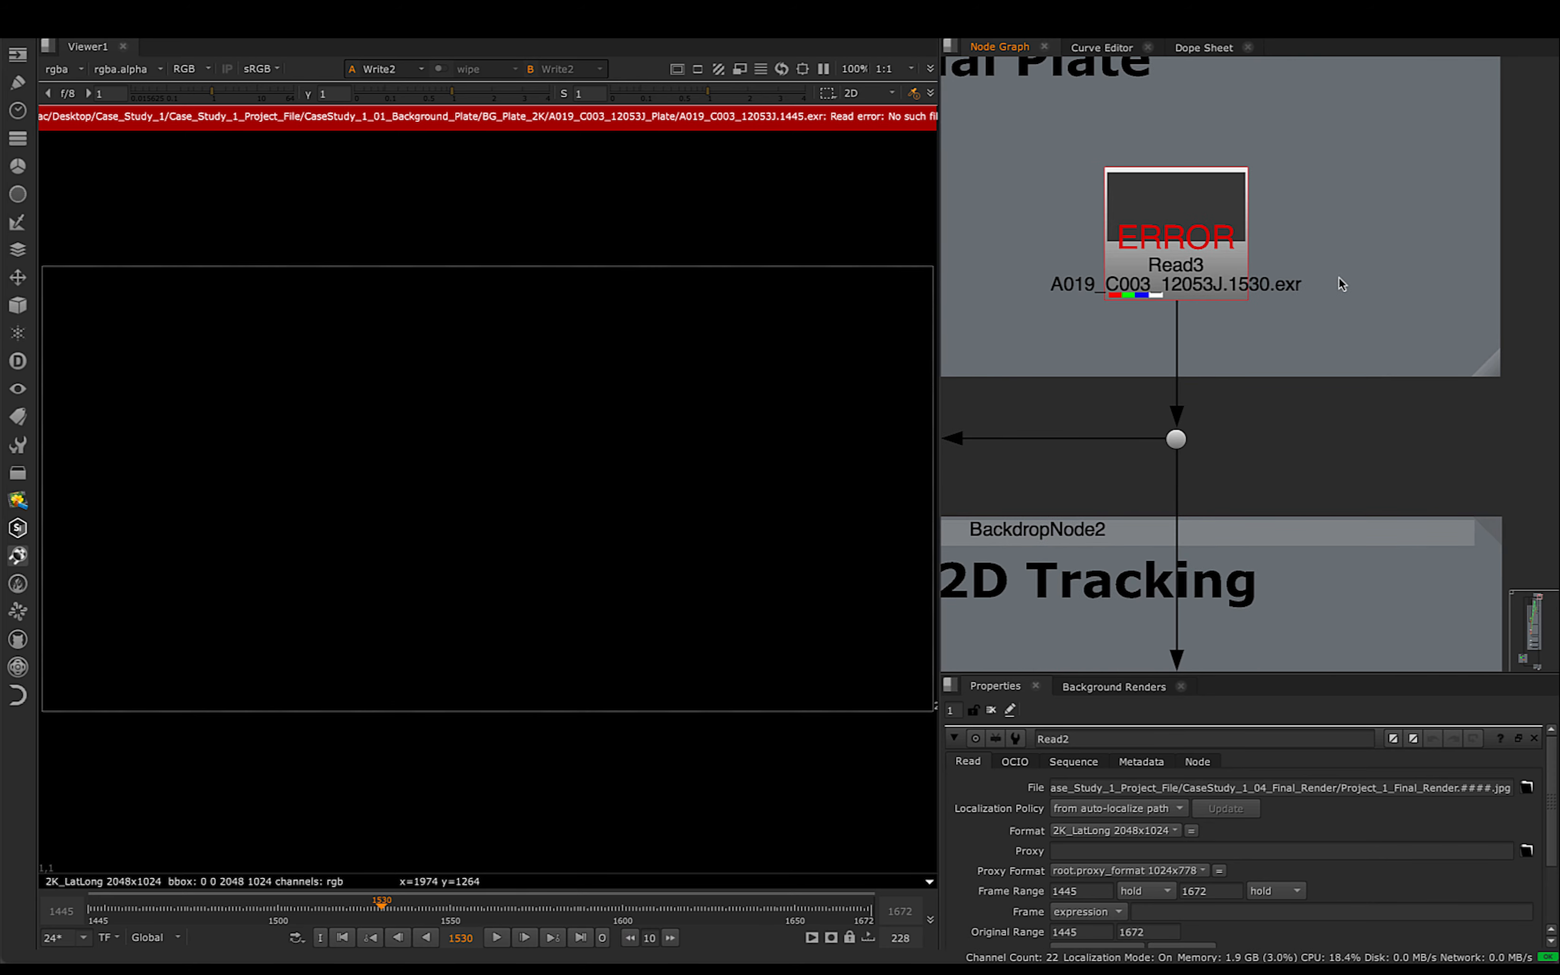
{"action": "double_click", "coordinate": [1197, 266]}
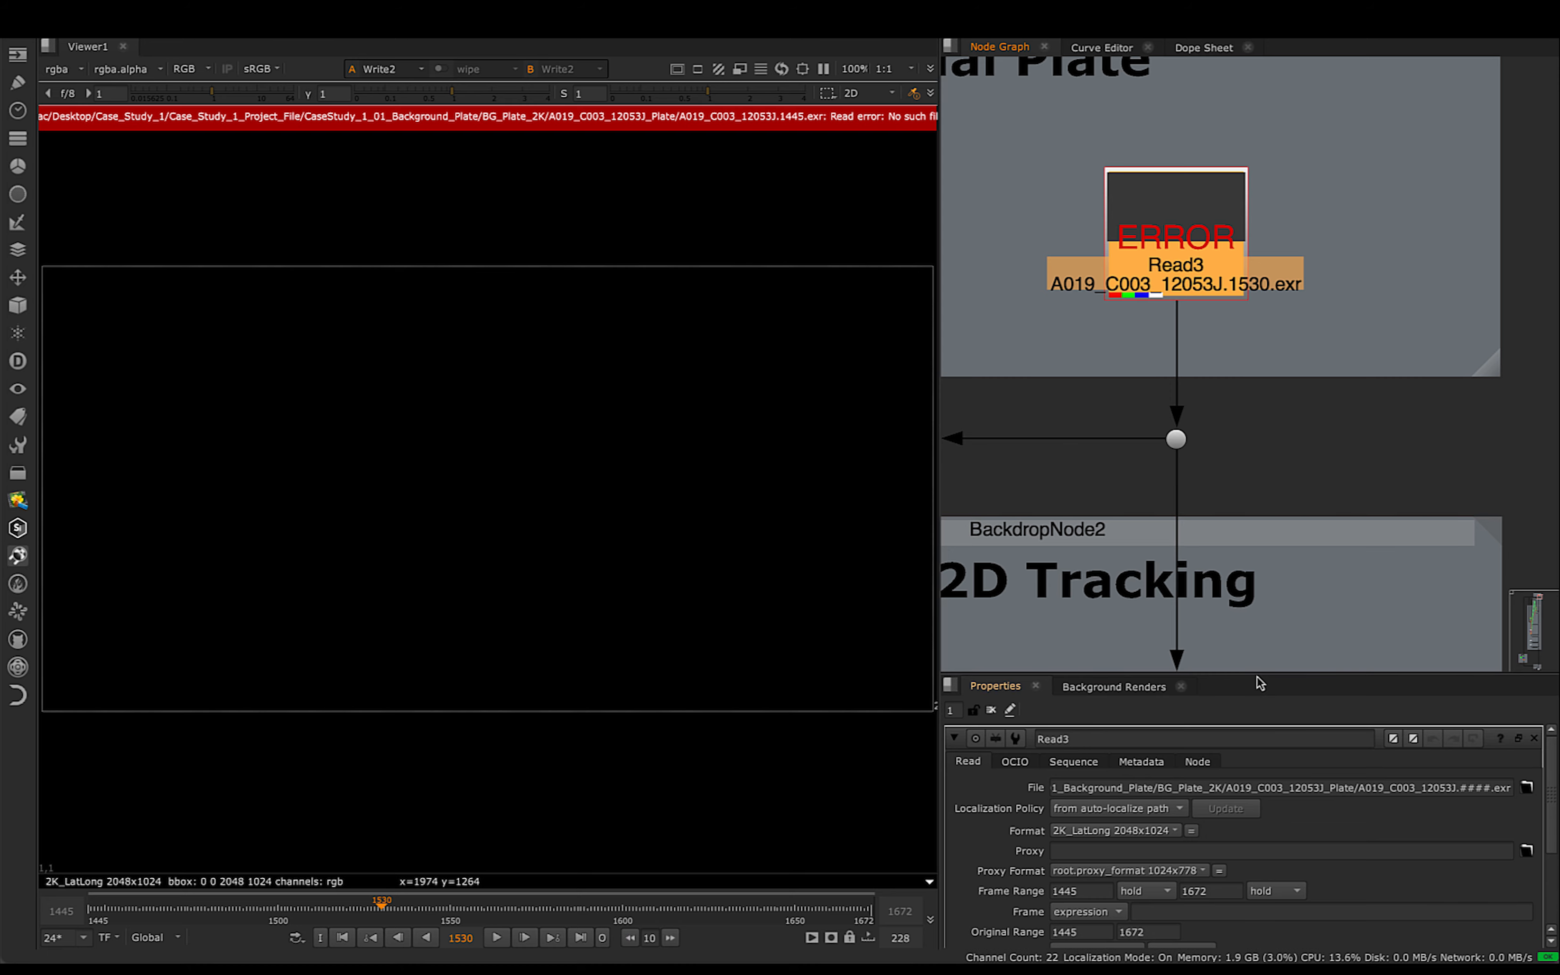
{"action": "left_click_drag", "start_coordinate": [1260, 674], "coordinate": [1258, 543]}
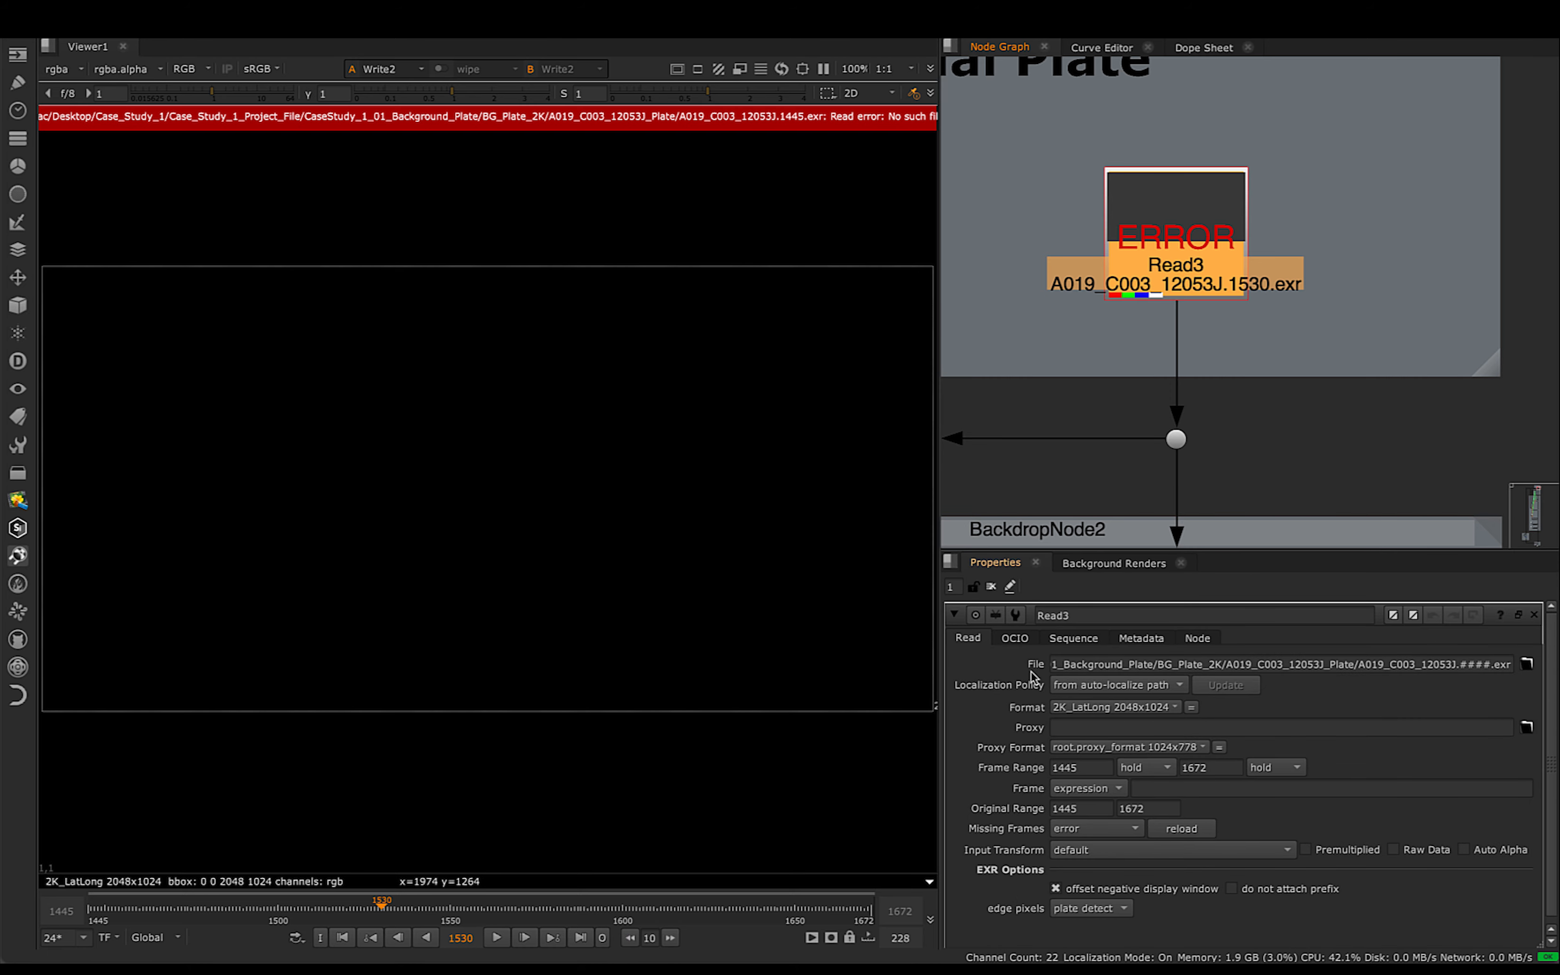
- Relink Read3 to the A019_C003_12053J.####.exr 1445-1672 sequence inside the project's CaseStudy_1_01_Background_Plate/BG_Plate_2K/A019_C003_12053J_Plate folder
{"action": "left_click", "coordinate": [1526, 666]}
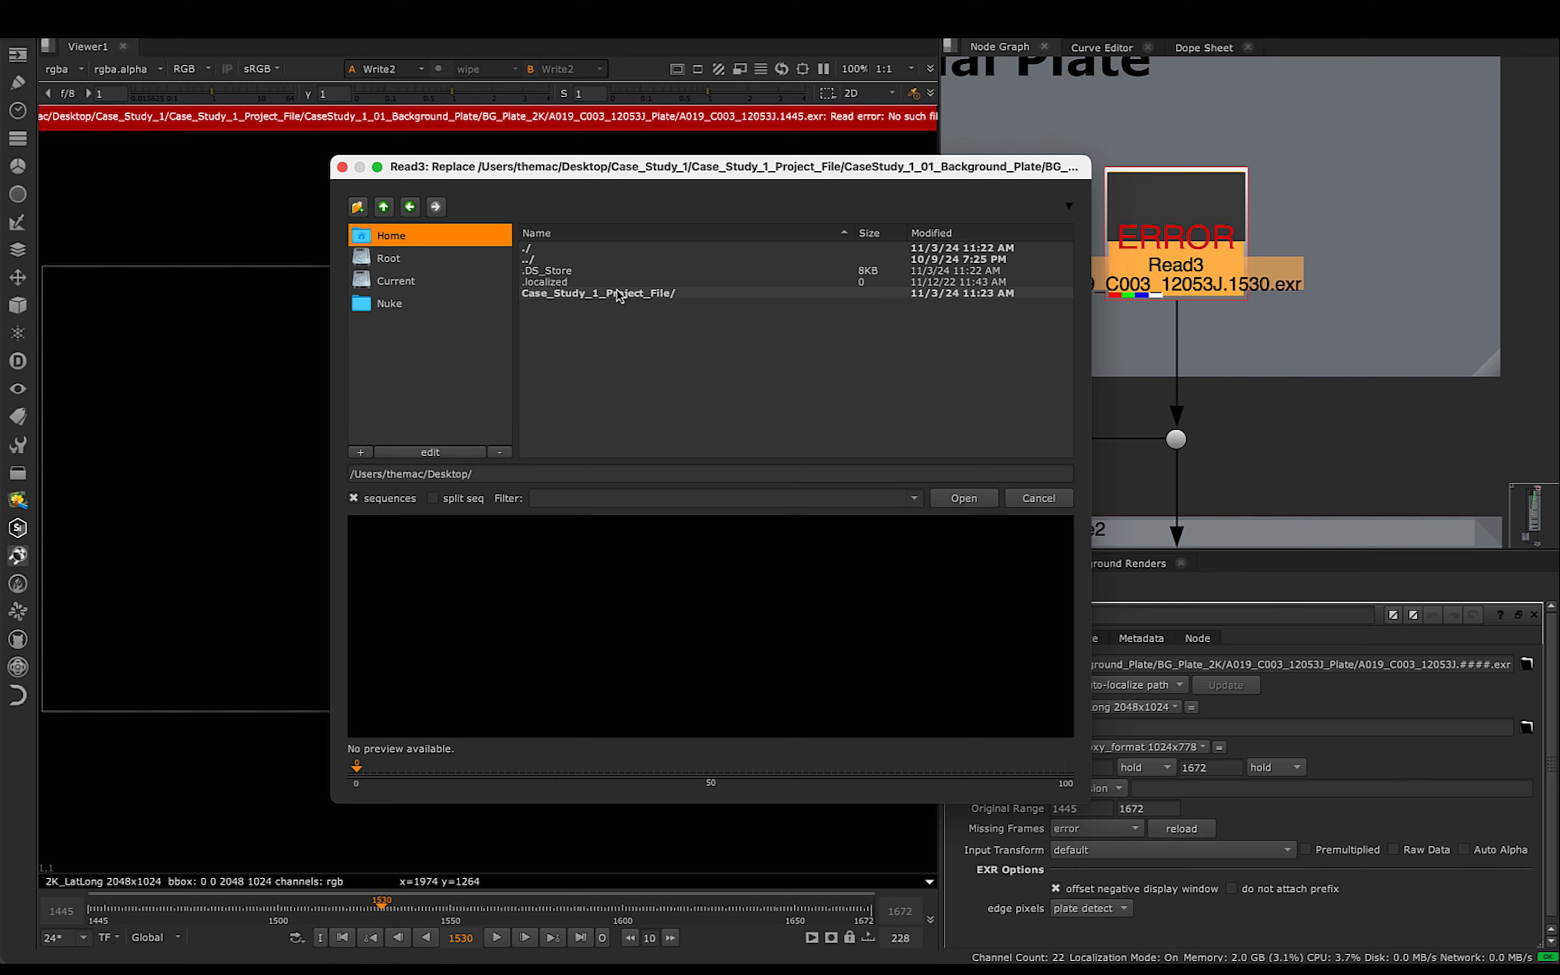
{"action": "double_click", "coordinate": [642, 294]}
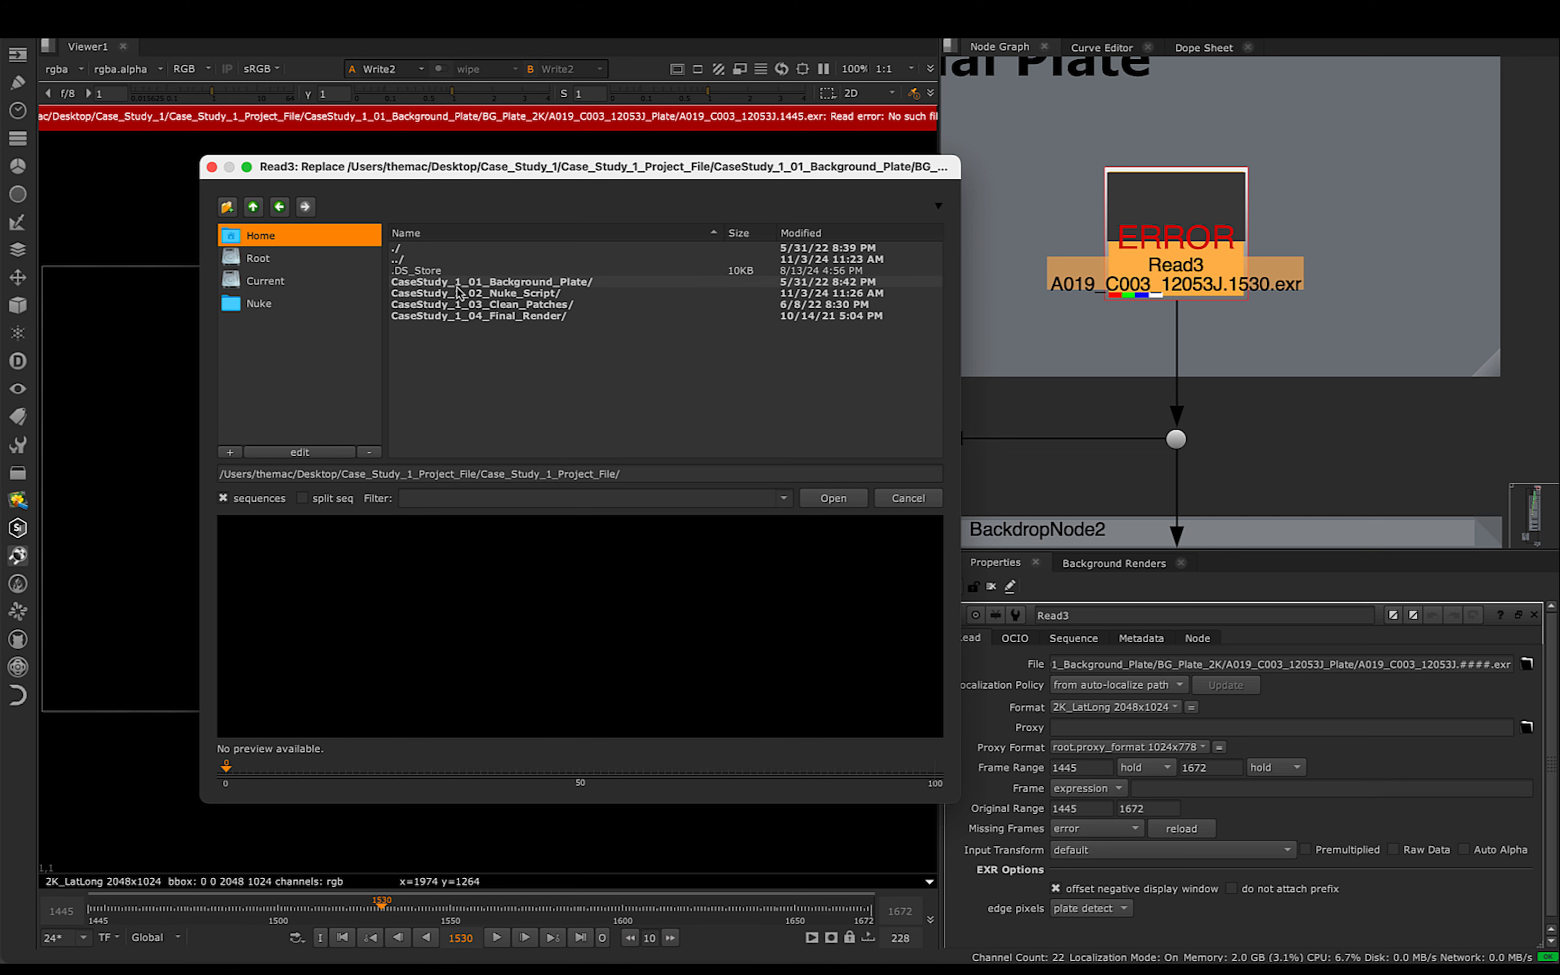
{"action": "double_click", "coordinate": [515, 285]}
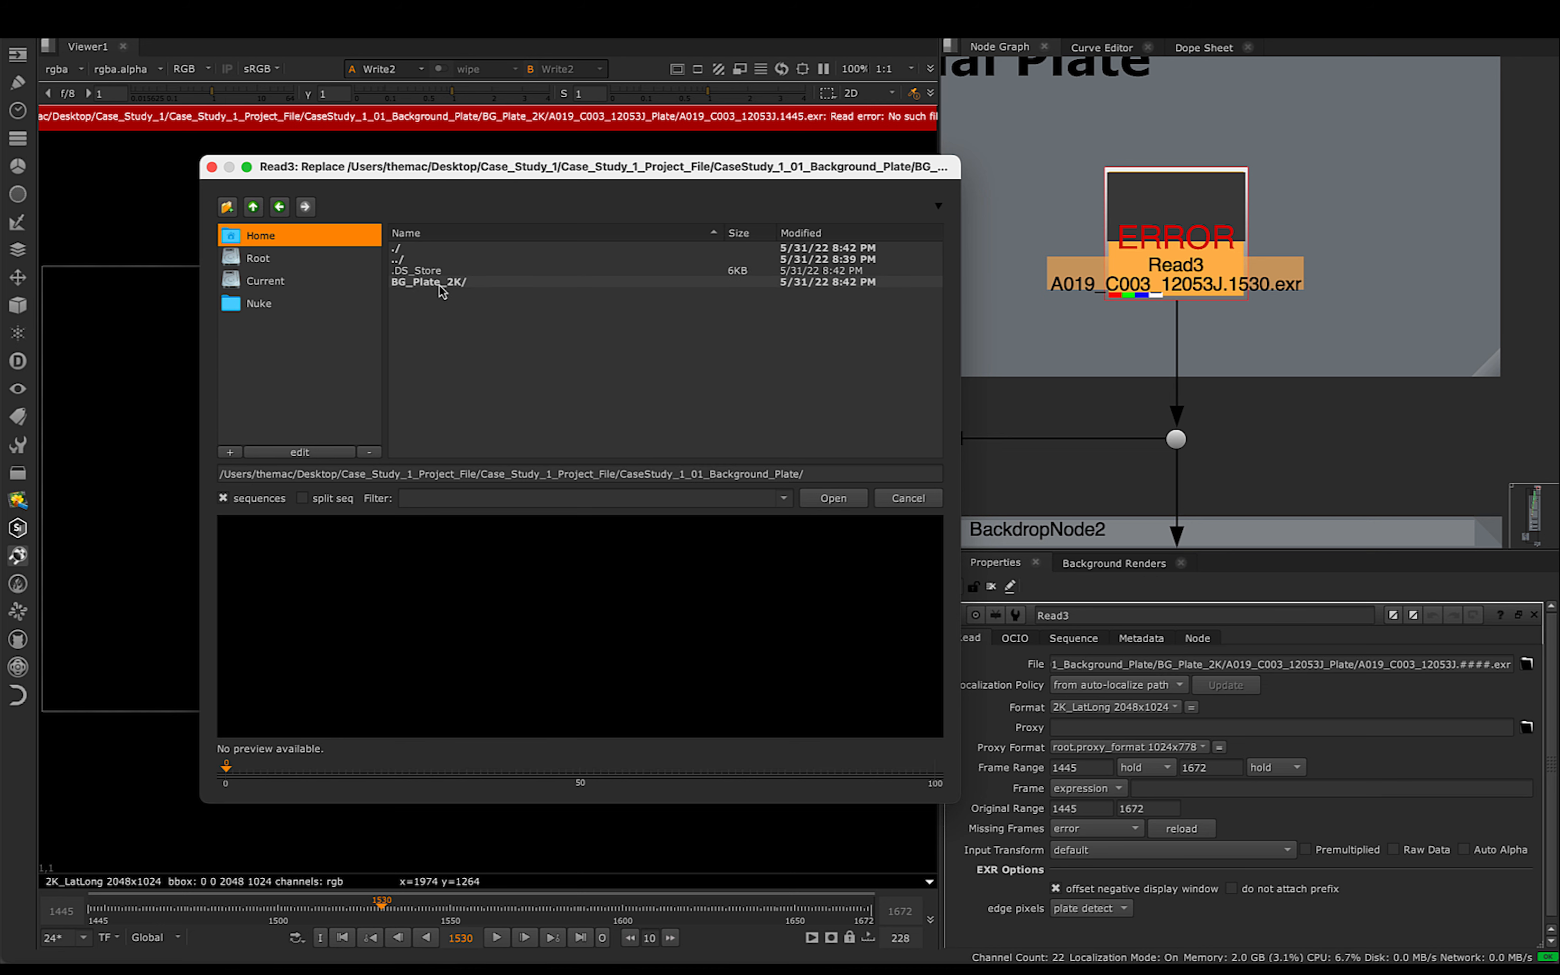
{"action": "left_click", "coordinate": [422, 285]}
{"action": "double_click", "coordinate": [421, 285]}
{"action": "left_click", "coordinate": [492, 283]}
{"action": "double_click", "coordinate": [492, 282]}
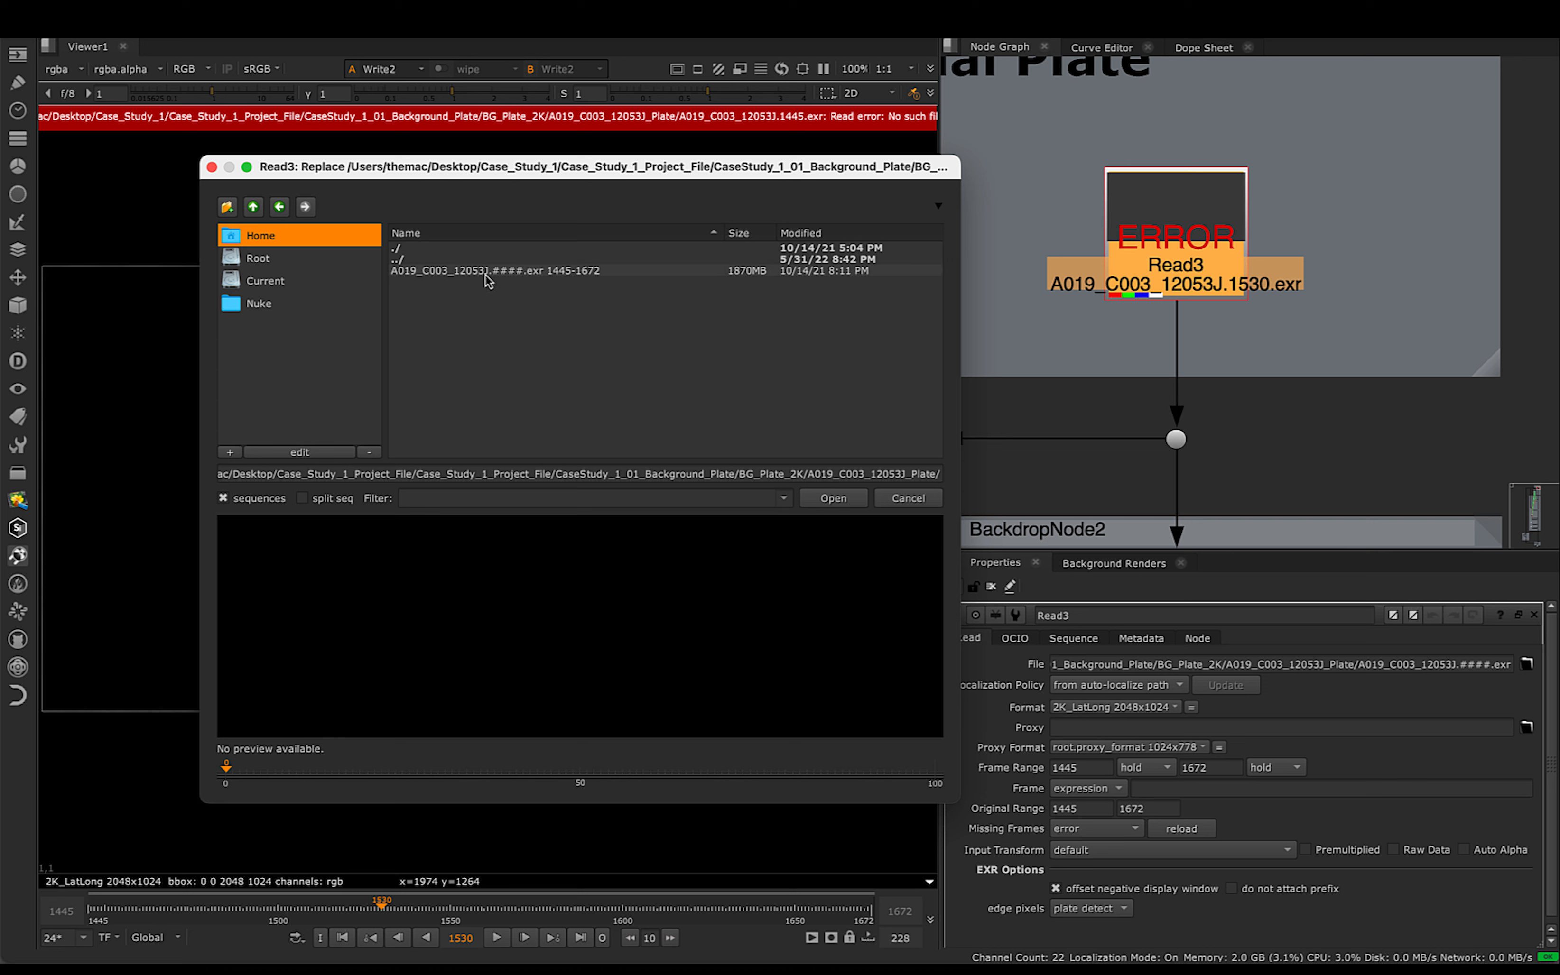
{"action": "left_click", "coordinate": [486, 279]}
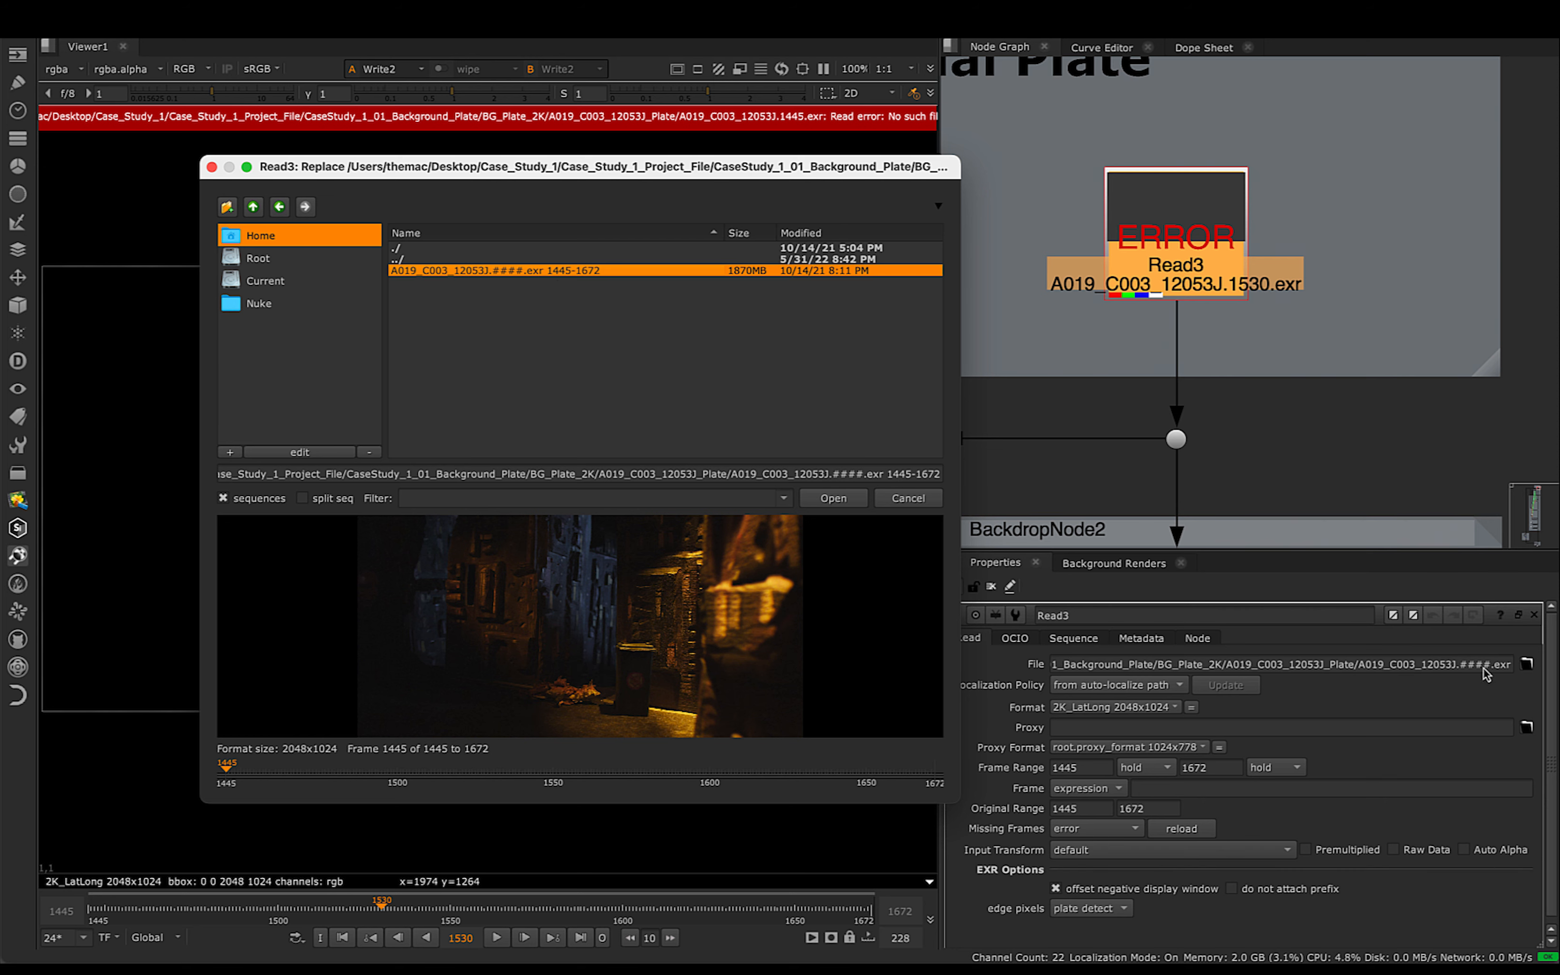
{"action": "left_click", "coordinate": [834, 499]}
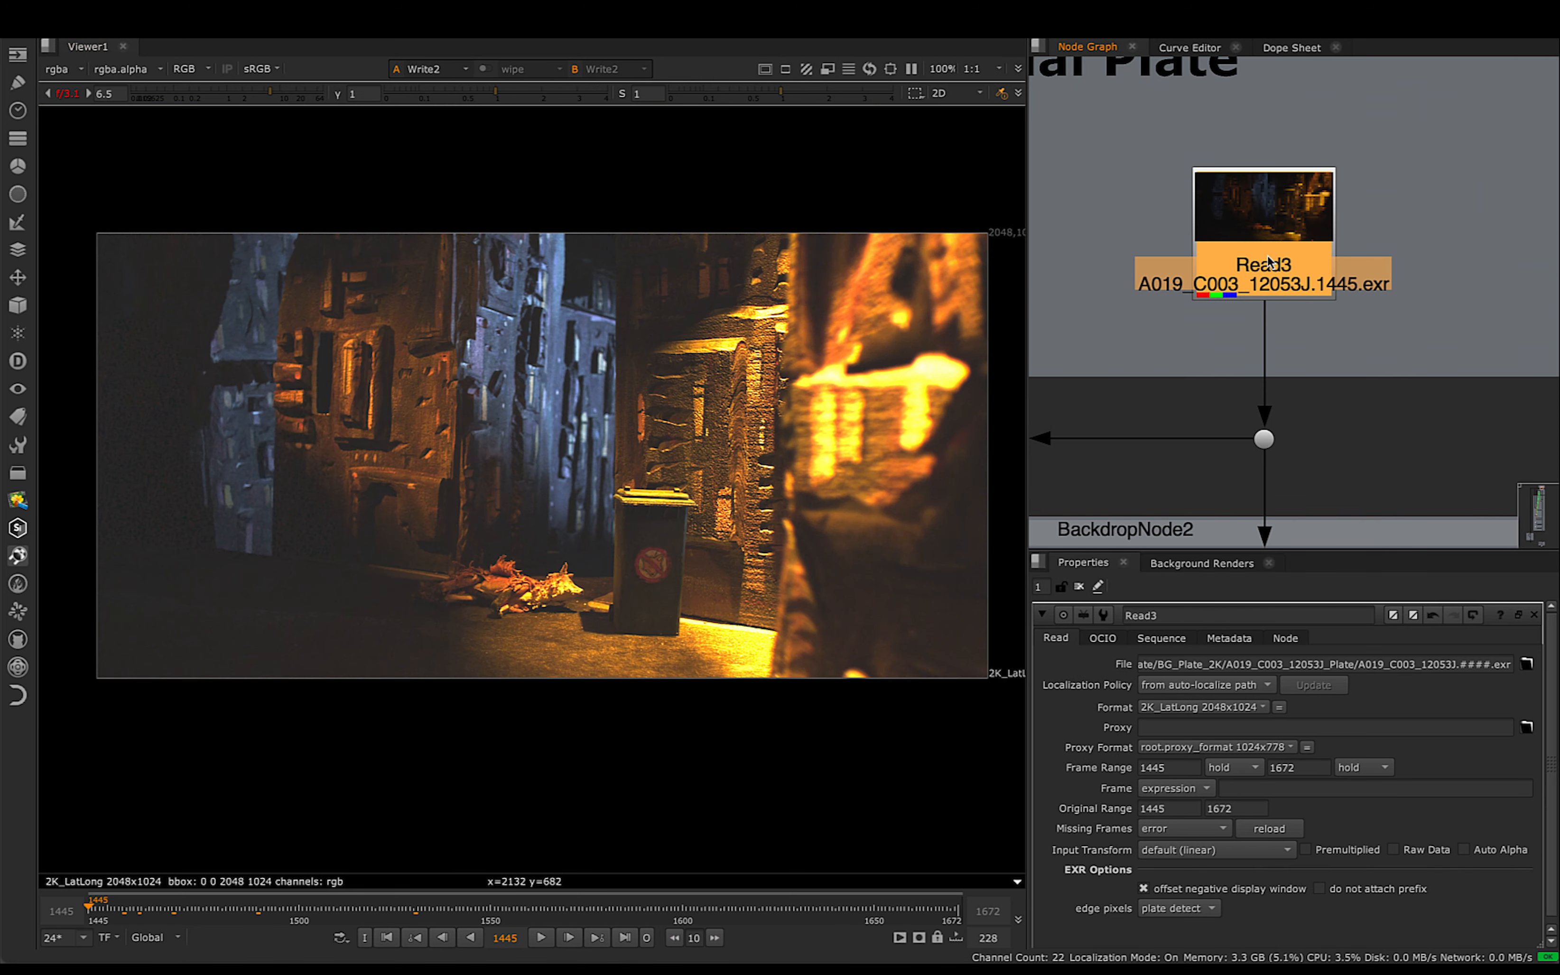
- Show the relinked plate in the viewer and raise the viewer gain to 6.5
{"action": "key", "text": "1"}
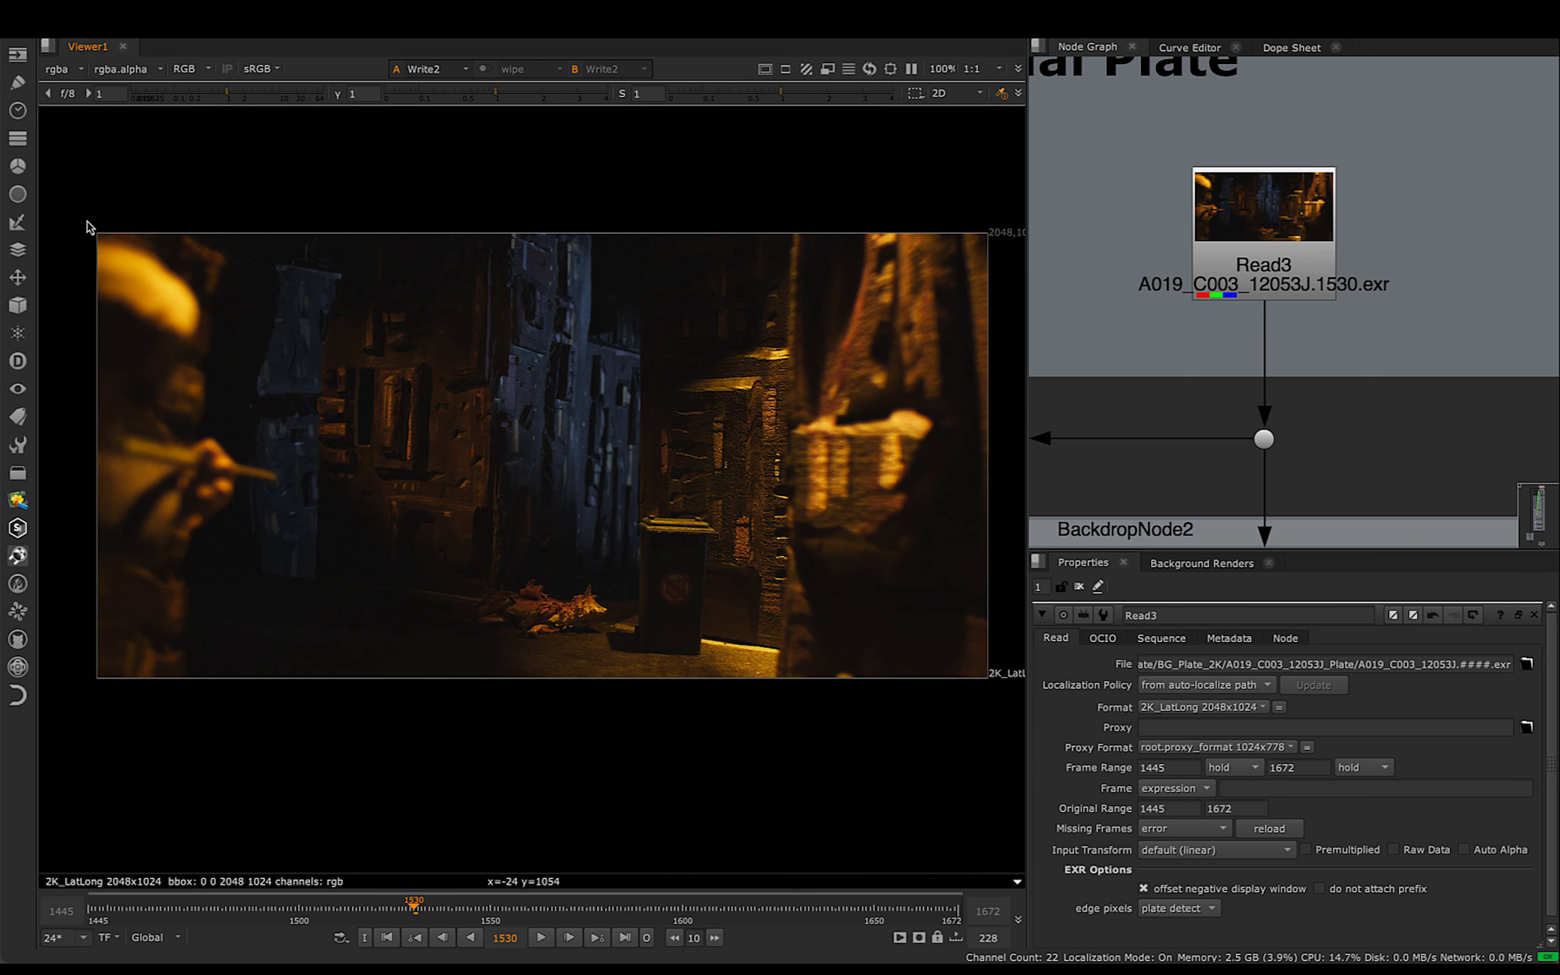
{"action": "left_click_drag", "start_coordinate": [522, 502], "coordinate": [1006, 708]}
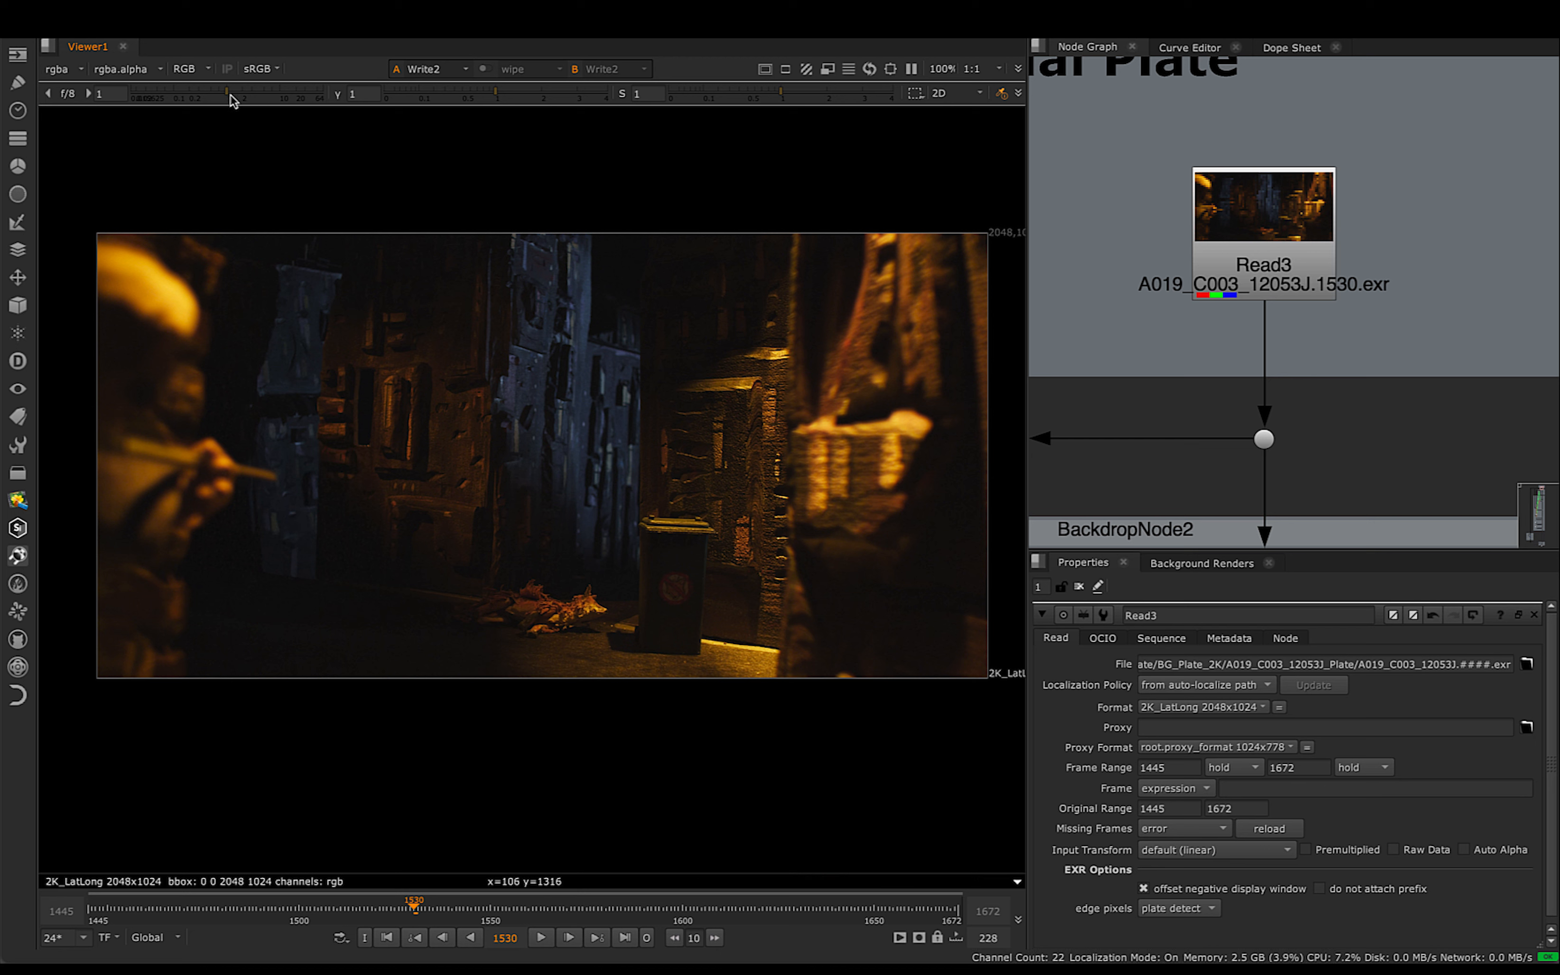
{"action": "left_click_drag", "start_coordinate": [230, 96], "coordinate": [271, 98]}
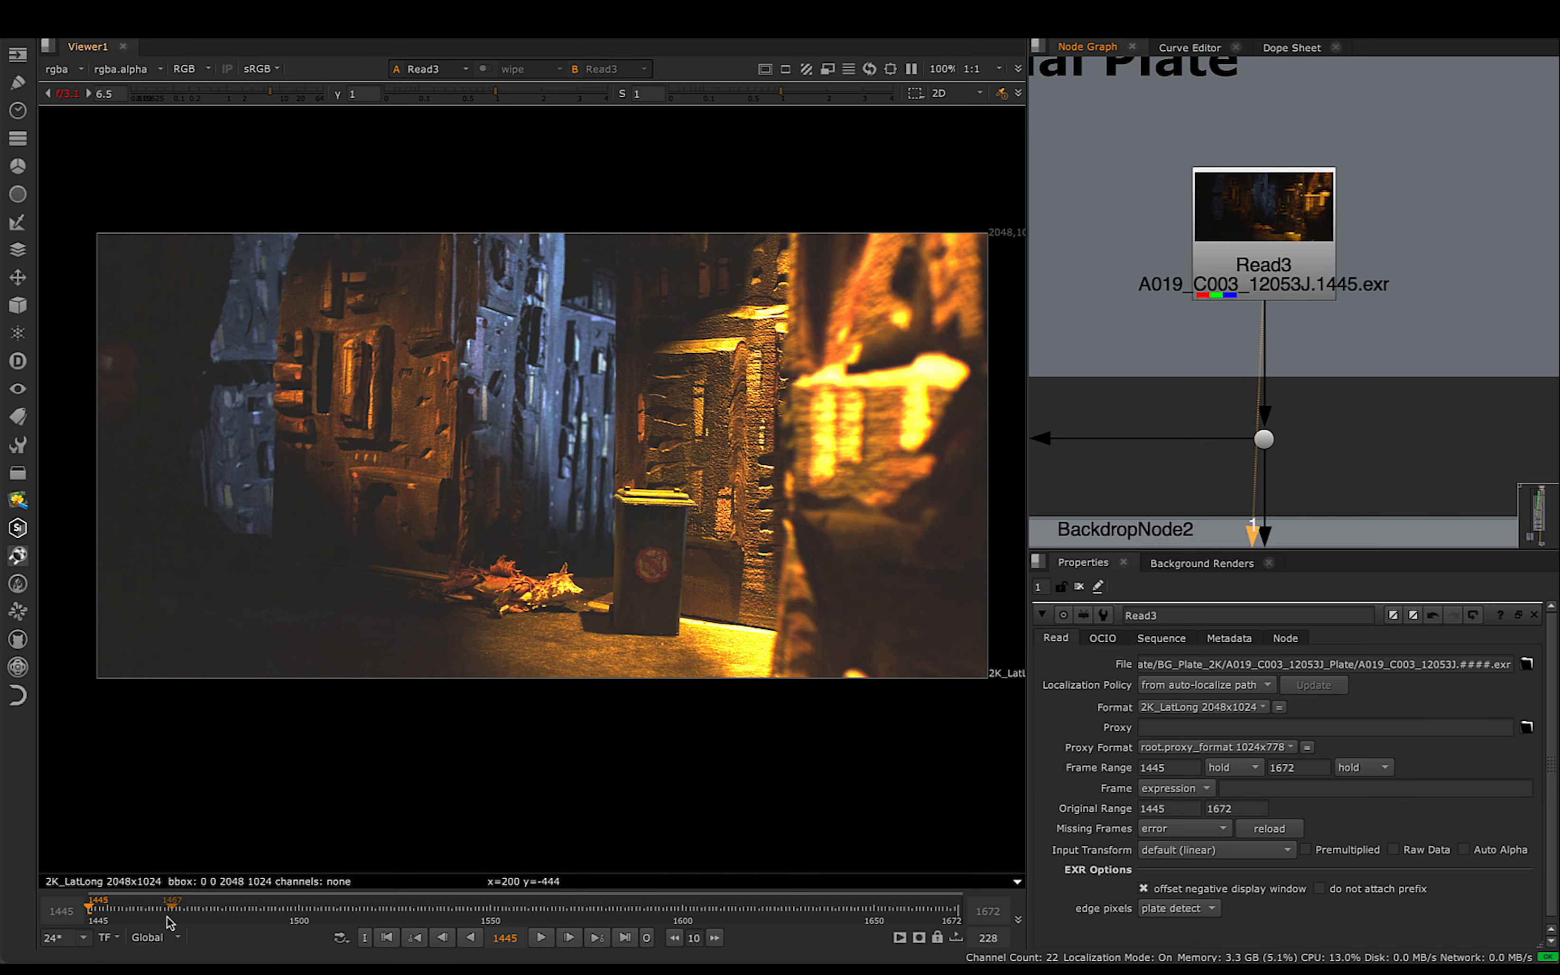
- Examine the brightened plate between frames 1445 and 1520, covering the dark background, the foreground figure and the ground
{"action": "left_click_drag", "start_coordinate": [154, 919], "coordinate": [109, 916]}
{"action": "scroll", "coordinate": [129, 367], "scroll_direction": "up", "scroll_amount": 4}
{"action": "left_click_drag", "start_coordinate": [110, 244], "coordinate": [320, 544]}
{"action": "middle_click_drag", "start_coordinate": [547, 759], "coordinate": [423, 531]}
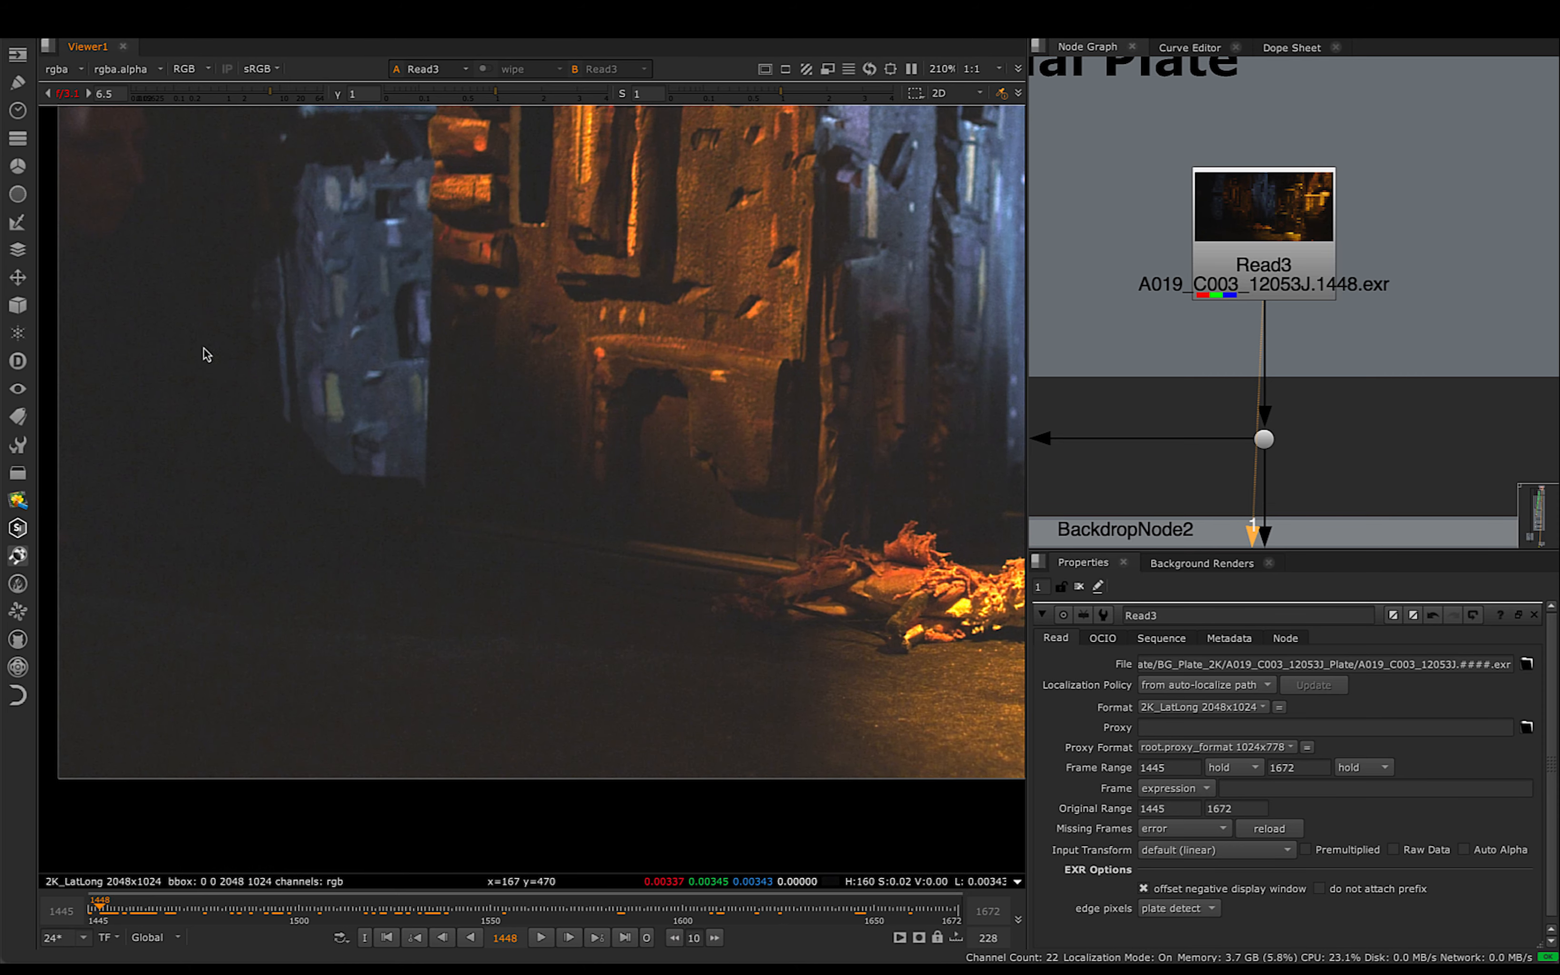
{"action": "left_click_drag", "start_coordinate": [276, 911], "coordinate": [316, 934]}
{"action": "left_click_drag", "start_coordinate": [495, 389], "coordinate": [244, 614]}
{"action": "mouse_move", "coordinate": [256, 921]}
{"action": "left_mouse_down"}
{"action": "mouse_move", "coordinate": [415, 936]}
{"action": "mouse_move", "coordinate": [288, 921]}
{"action": "left_mouse_up"}
{"action": "left_click_drag", "start_coordinate": [269, 373], "coordinate": [400, 540]}
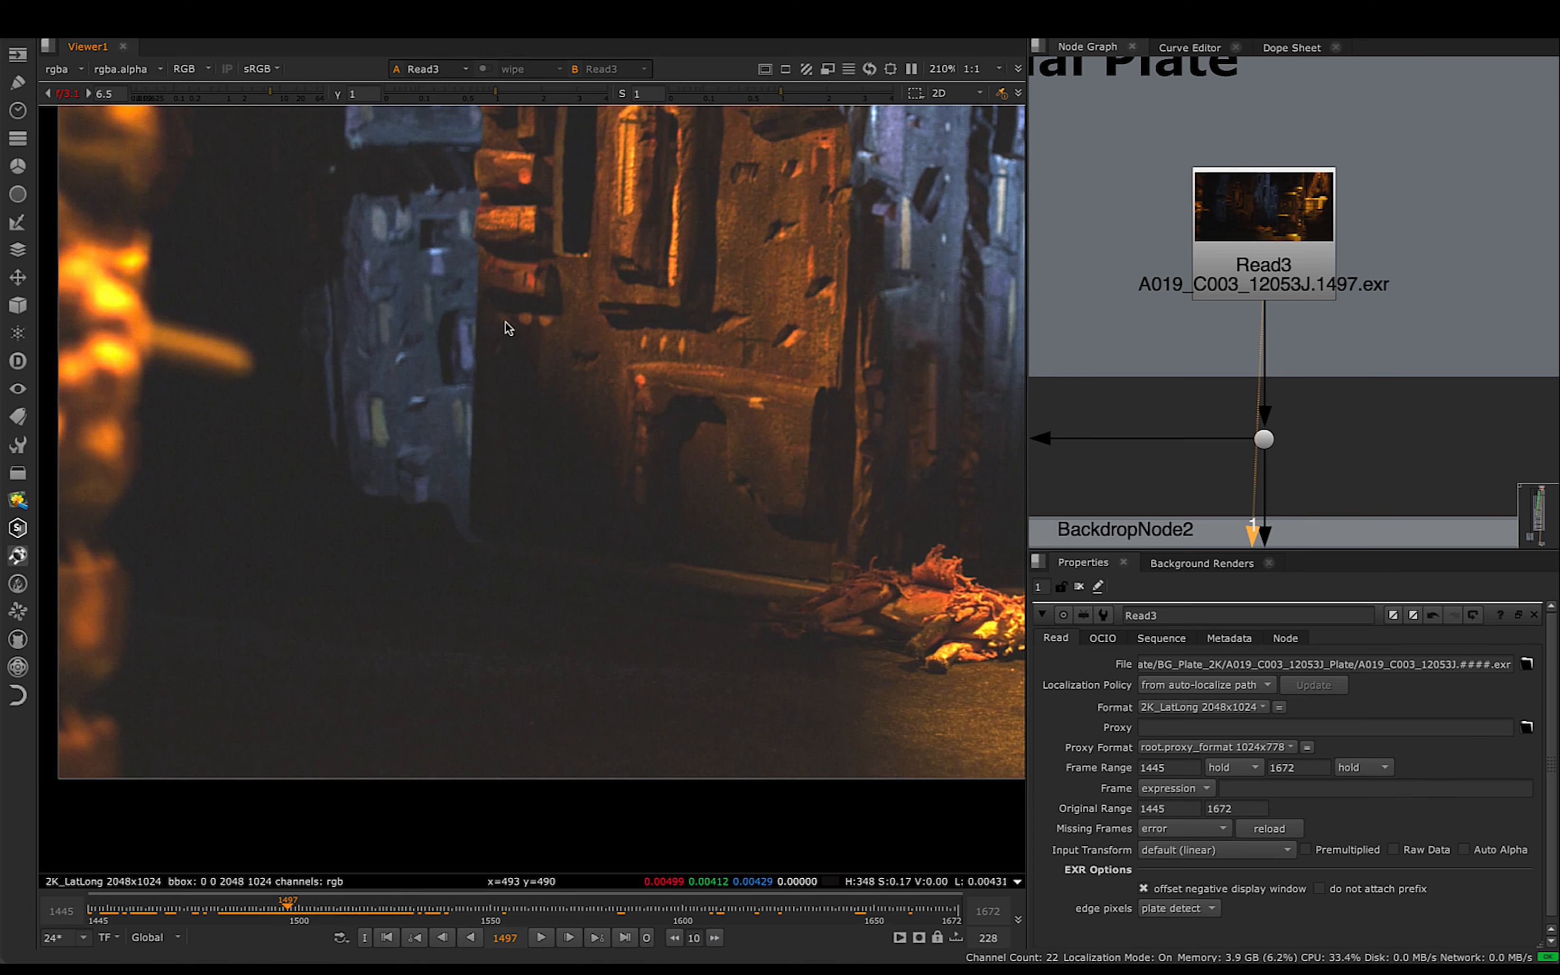
{"action": "left_click_drag", "start_coordinate": [437, 207], "coordinate": [609, 432], "text": "ctrl+shift"}
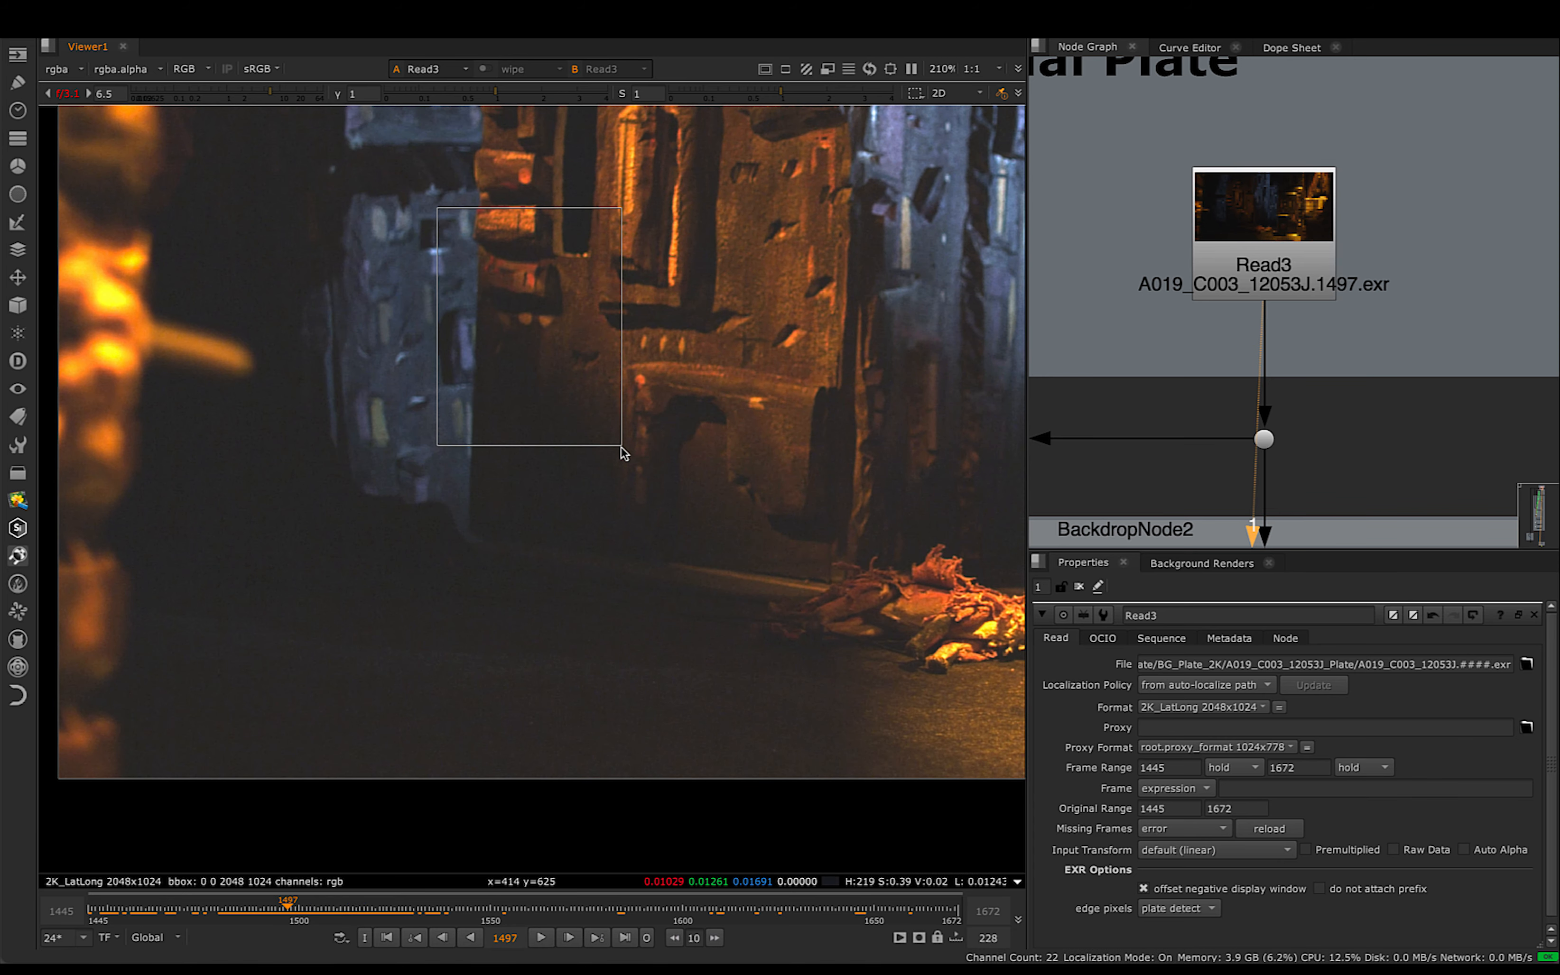
{"action": "left_click", "coordinate": [264, 914]}
{"action": "left_click_drag", "start_coordinate": [264, 915], "coordinate": [338, 918]}
{"action": "left_click_drag", "start_coordinate": [394, 220], "coordinate": [637, 473]}
{"action": "mouse_move", "coordinate": [315, 916]}
{"action": "left_mouse_down"}
{"action": "mouse_move", "coordinate": [396, 913]}
{"action": "mouse_move", "coordinate": [332, 914]}
{"action": "left_mouse_up"}
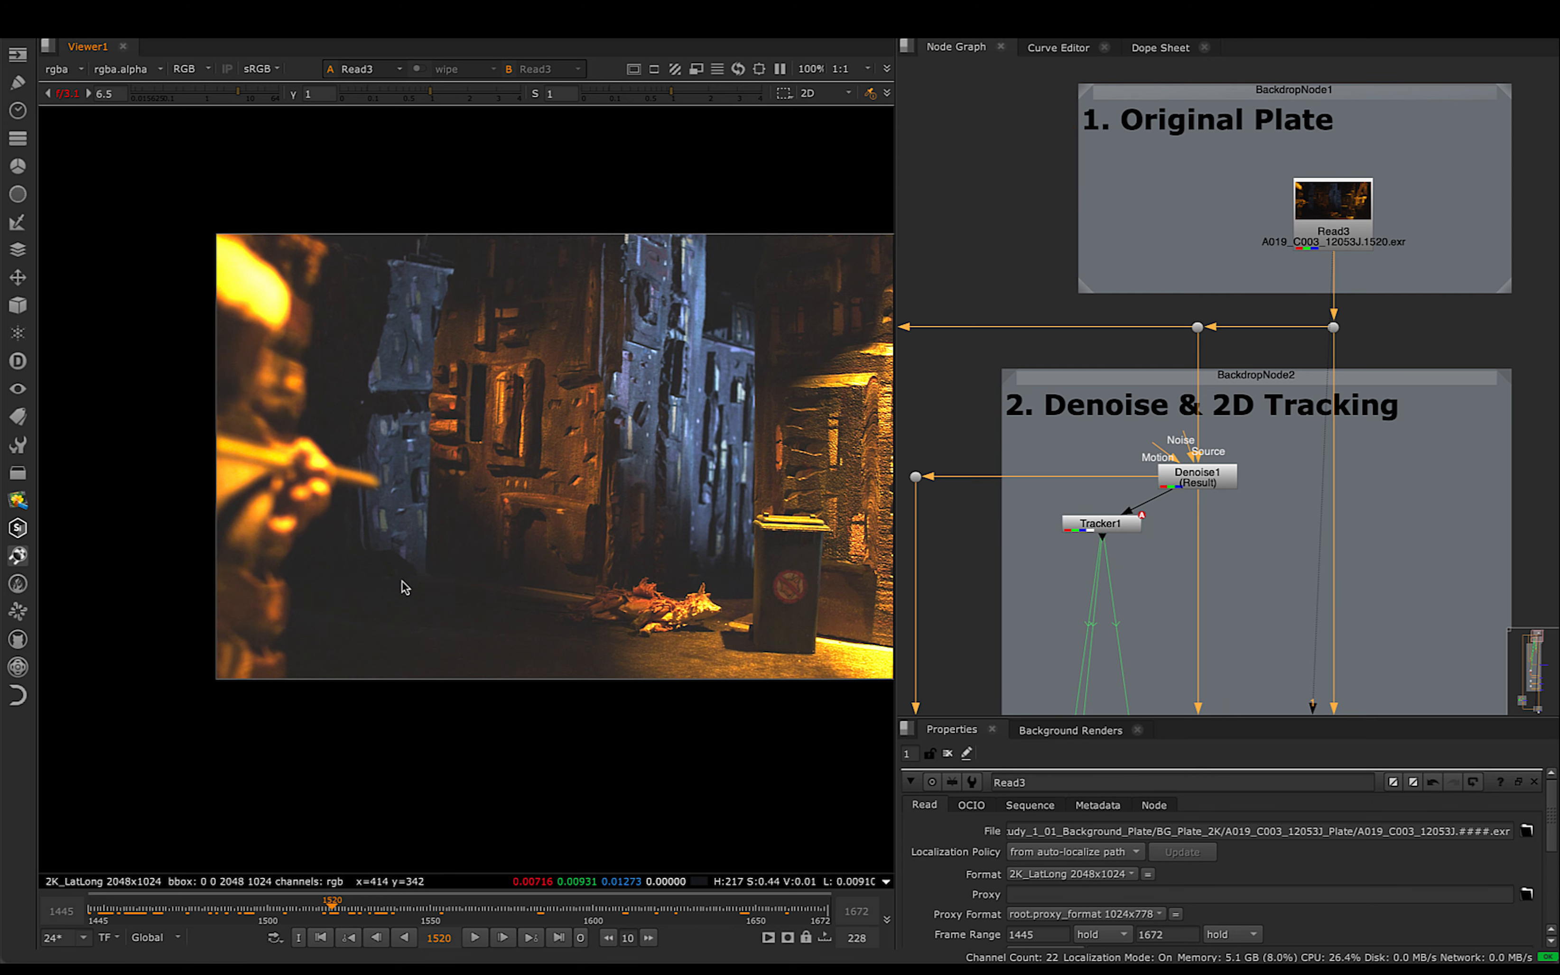
{"action": "left_click", "coordinate": [131, 909]}
{"action": "left_click_drag", "start_coordinate": [167, 307], "coordinate": [460, 632]}
{"action": "scroll", "coordinate": [309, 526], "scroll_direction": "up", "scroll_amount": 3}
{"action": "left_click_drag", "start_coordinate": [441, 353], "coordinate": [564, 541]}
{"action": "middle_click_drag", "start_coordinate": [626, 591], "coordinate": [393, 459]}
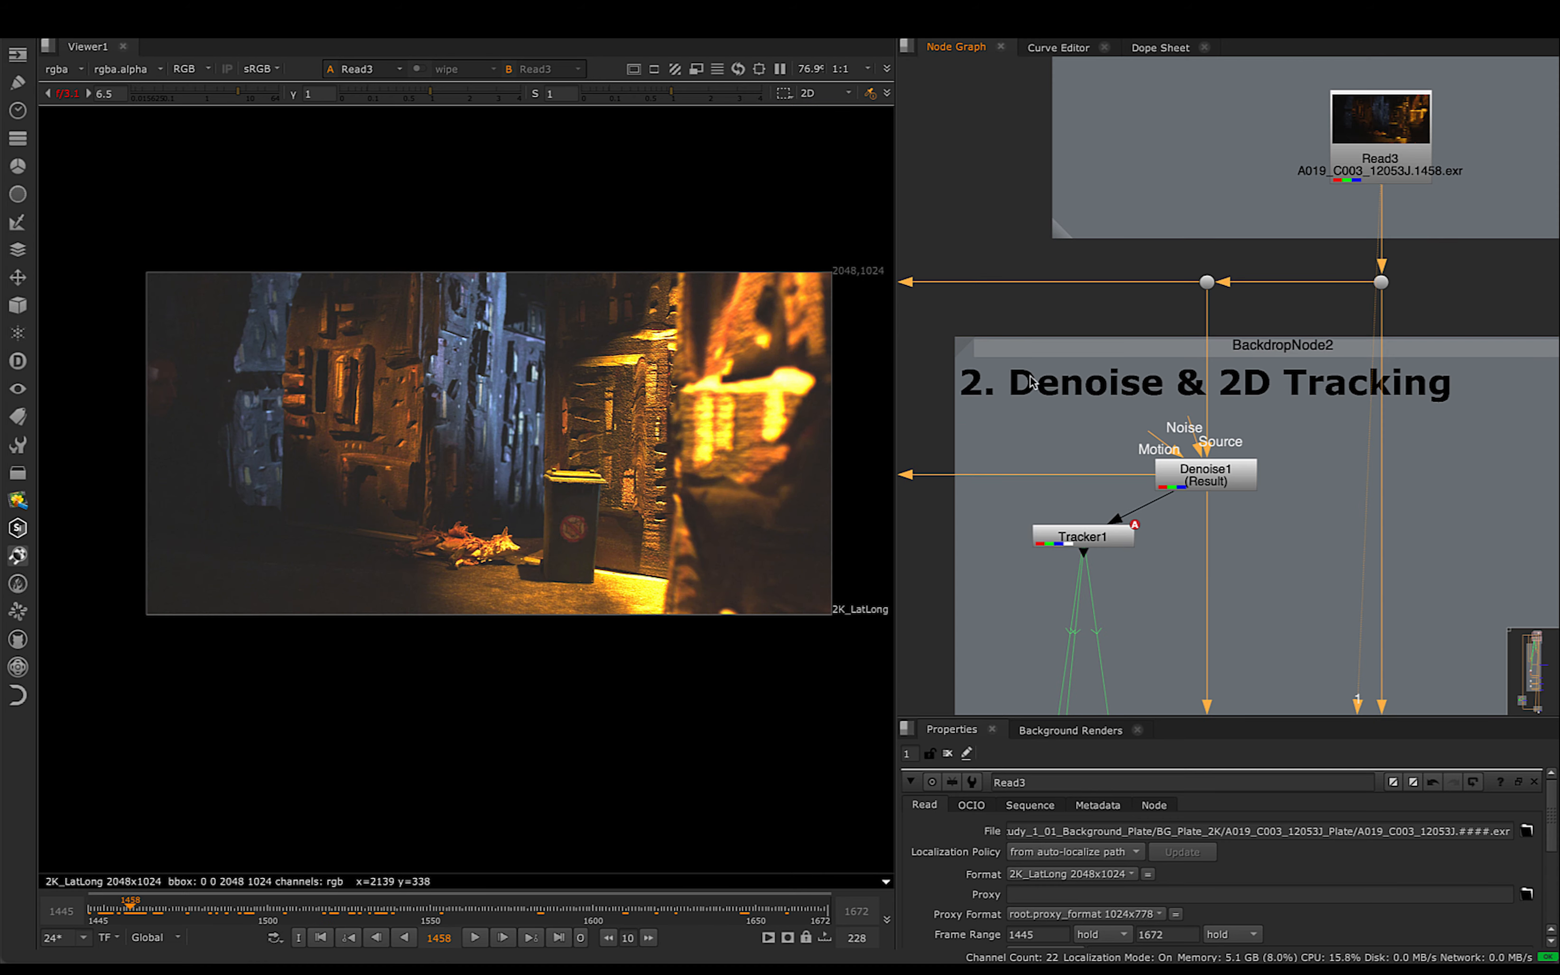
- Select the Denoise1 node and examine the plate's grain around the lit creature and dark walls at frames 1464 to 1474
{"action": "middle_click_drag", "start_coordinate": [1079, 370], "coordinate": [1054, 272]}
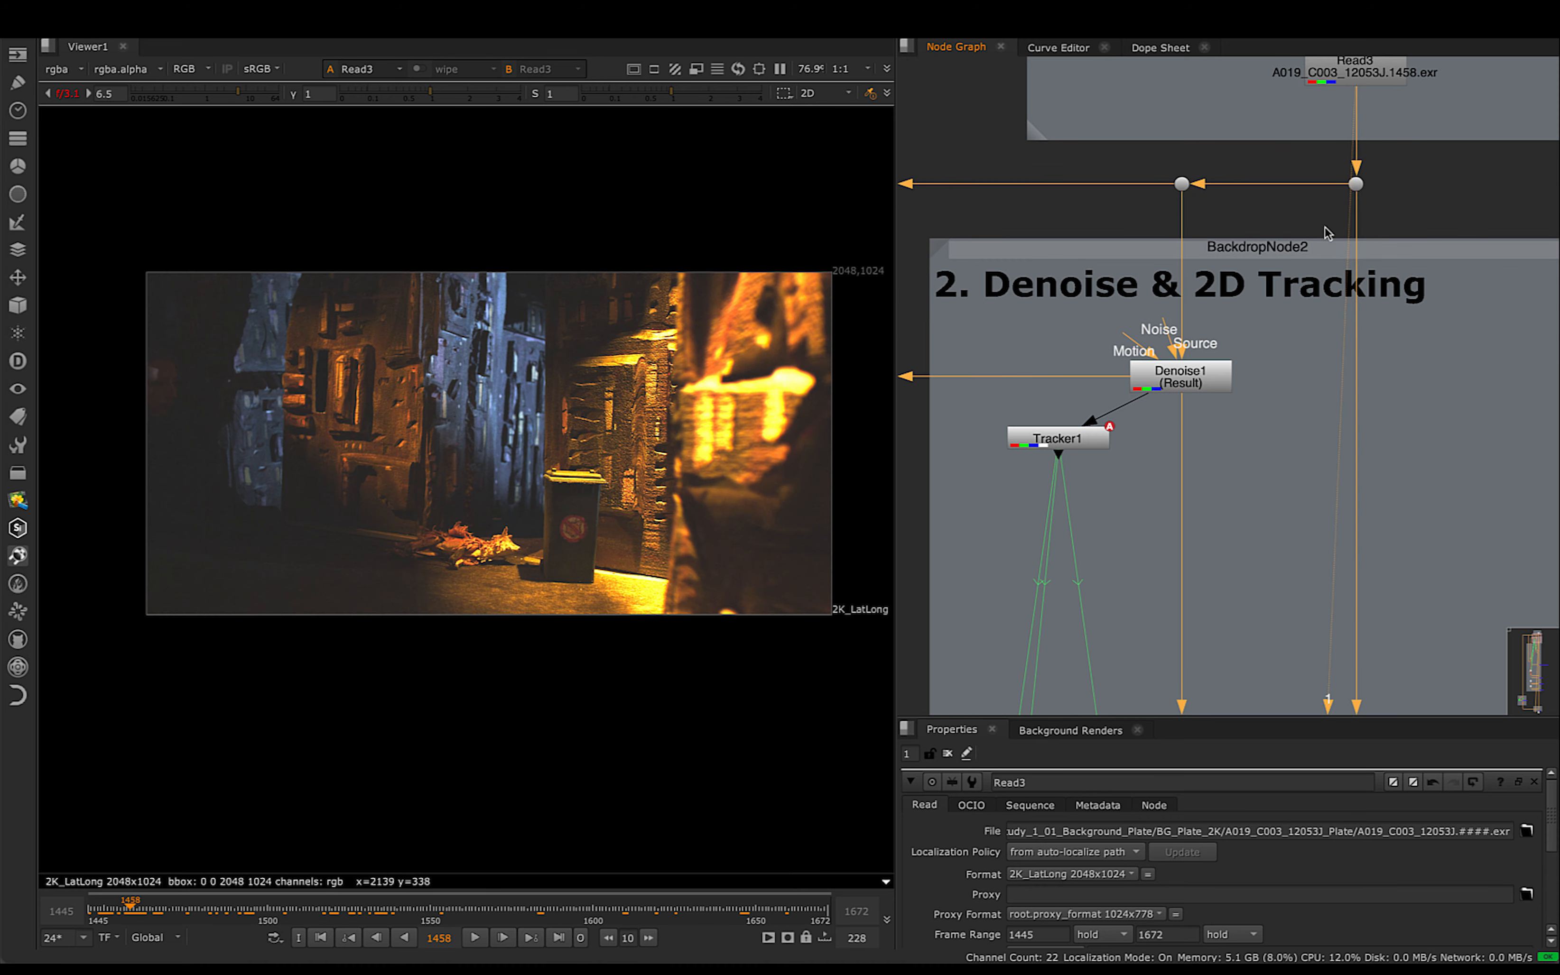
{"action": "scroll", "coordinate": [1327, 234], "scroll_direction": "down", "scroll_amount": 1}
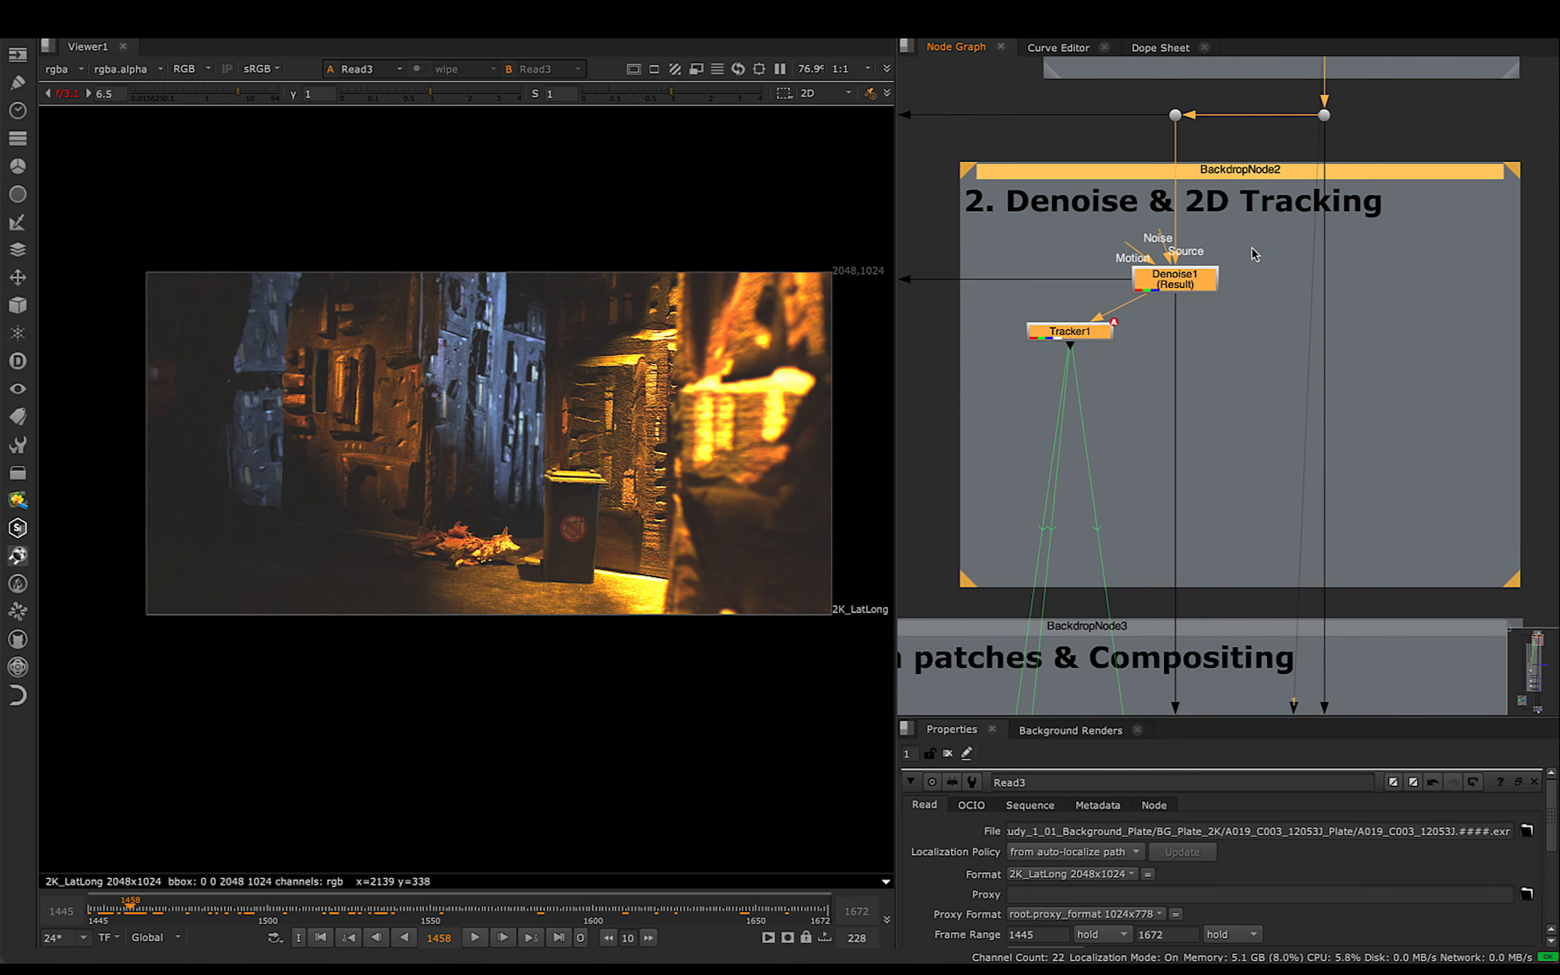
{"action": "left_click", "coordinate": [1255, 253]}
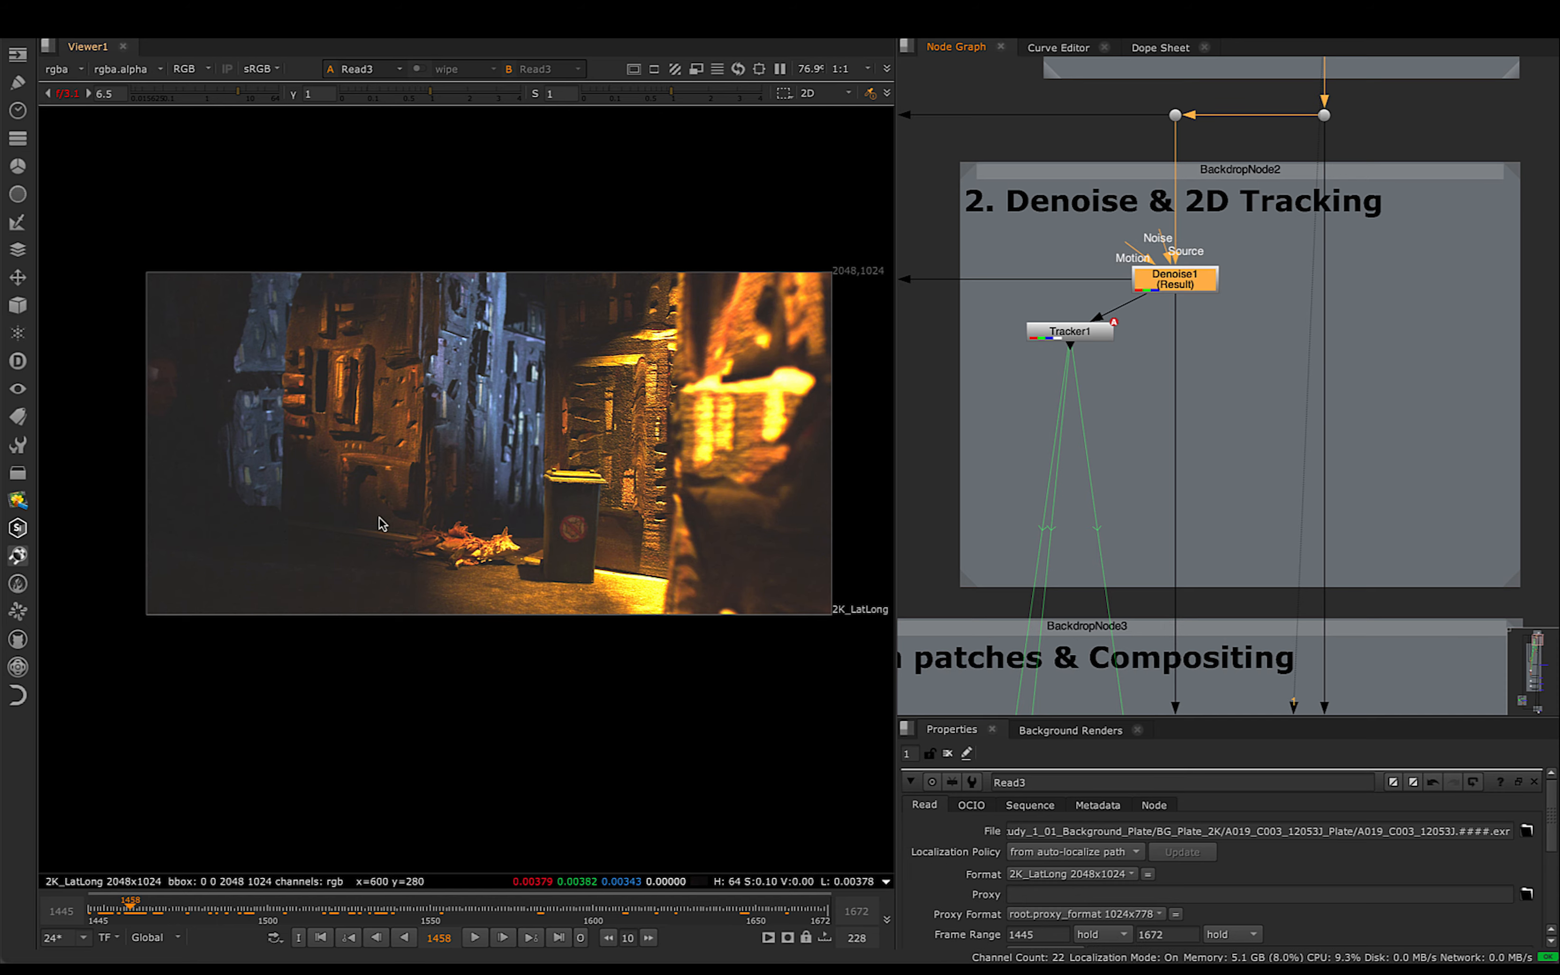
{"action": "scroll", "coordinate": [359, 528], "scroll_direction": "up", "scroll_amount": 9}
{"action": "left_click_drag", "start_coordinate": [212, 917], "coordinate": [151, 916]}
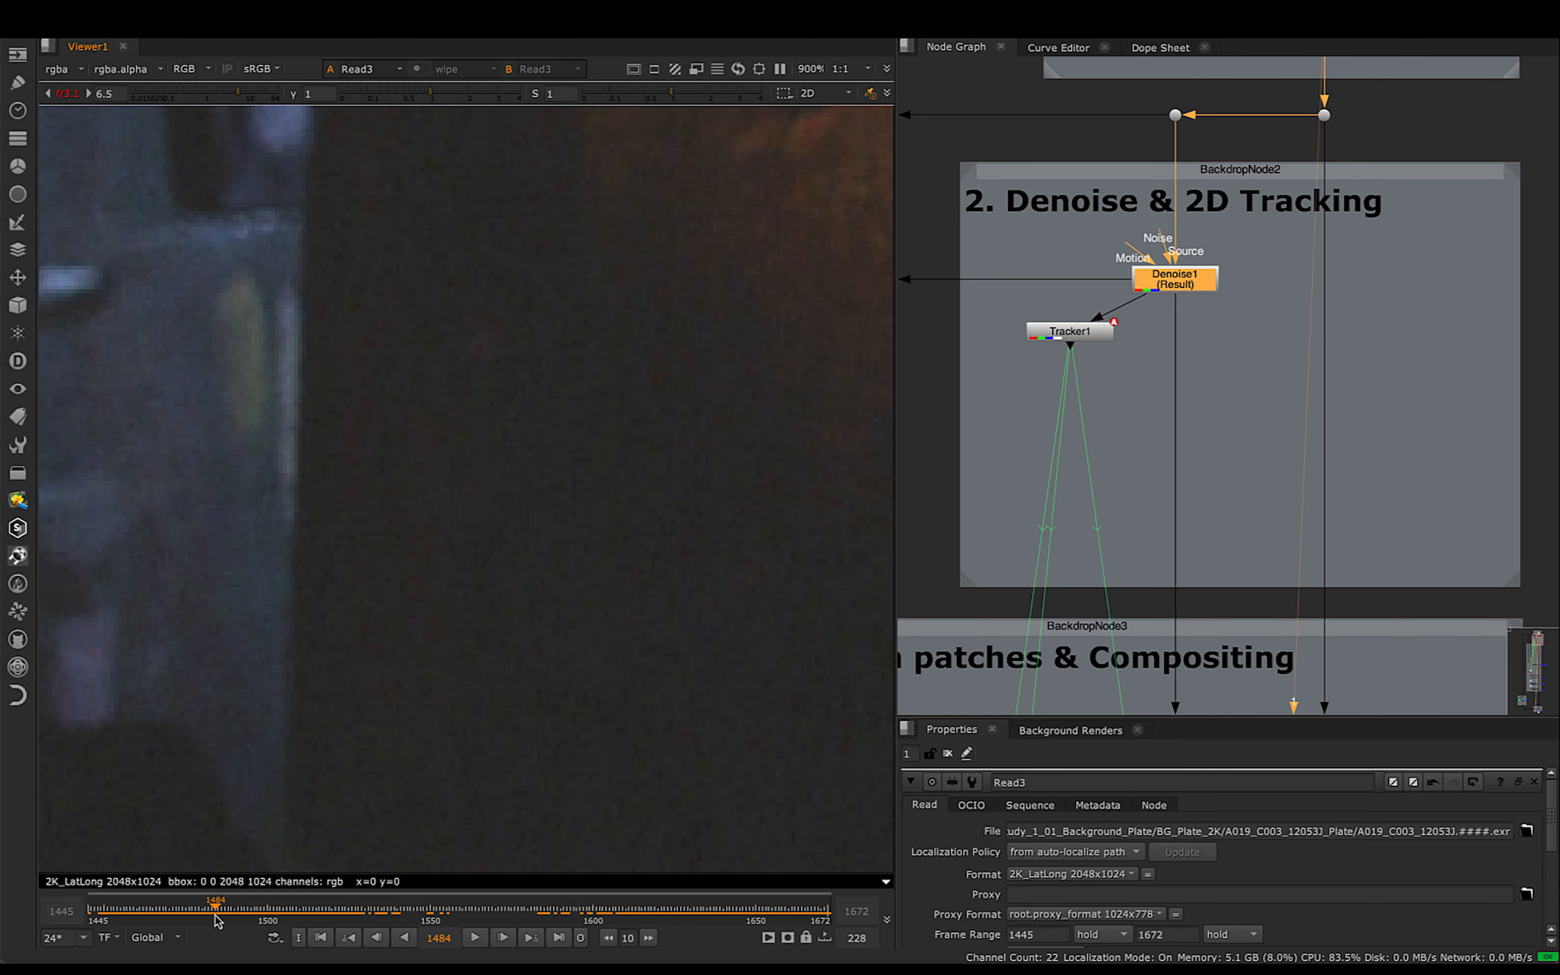
{"action": "scroll", "coordinate": [452, 587], "scroll_direction": "down", "scroll_amount": 4}
{"action": "scroll", "coordinate": [452, 586], "scroll_direction": "down", "scroll_amount": 2}
{"action": "middle_click_drag", "start_coordinate": [564, 605], "coordinate": [207, 568]}
{"action": "middle_click_drag", "start_coordinate": [626, 597], "coordinate": [403, 569]}
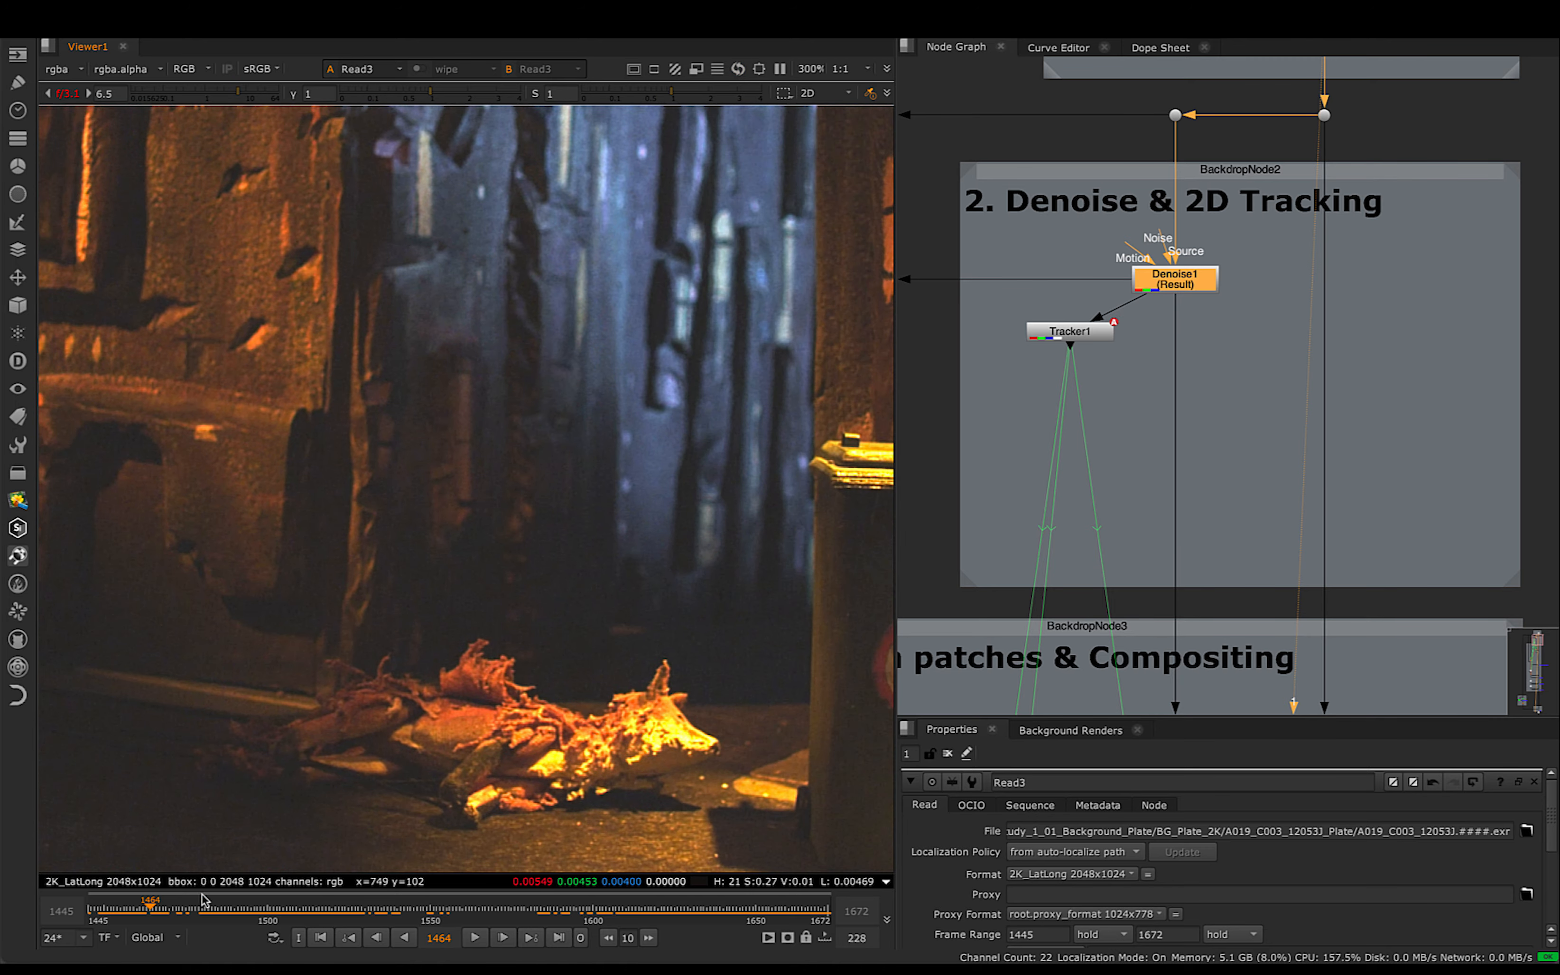
{"action": "left_click_drag", "start_coordinate": [155, 917], "coordinate": [186, 916]}
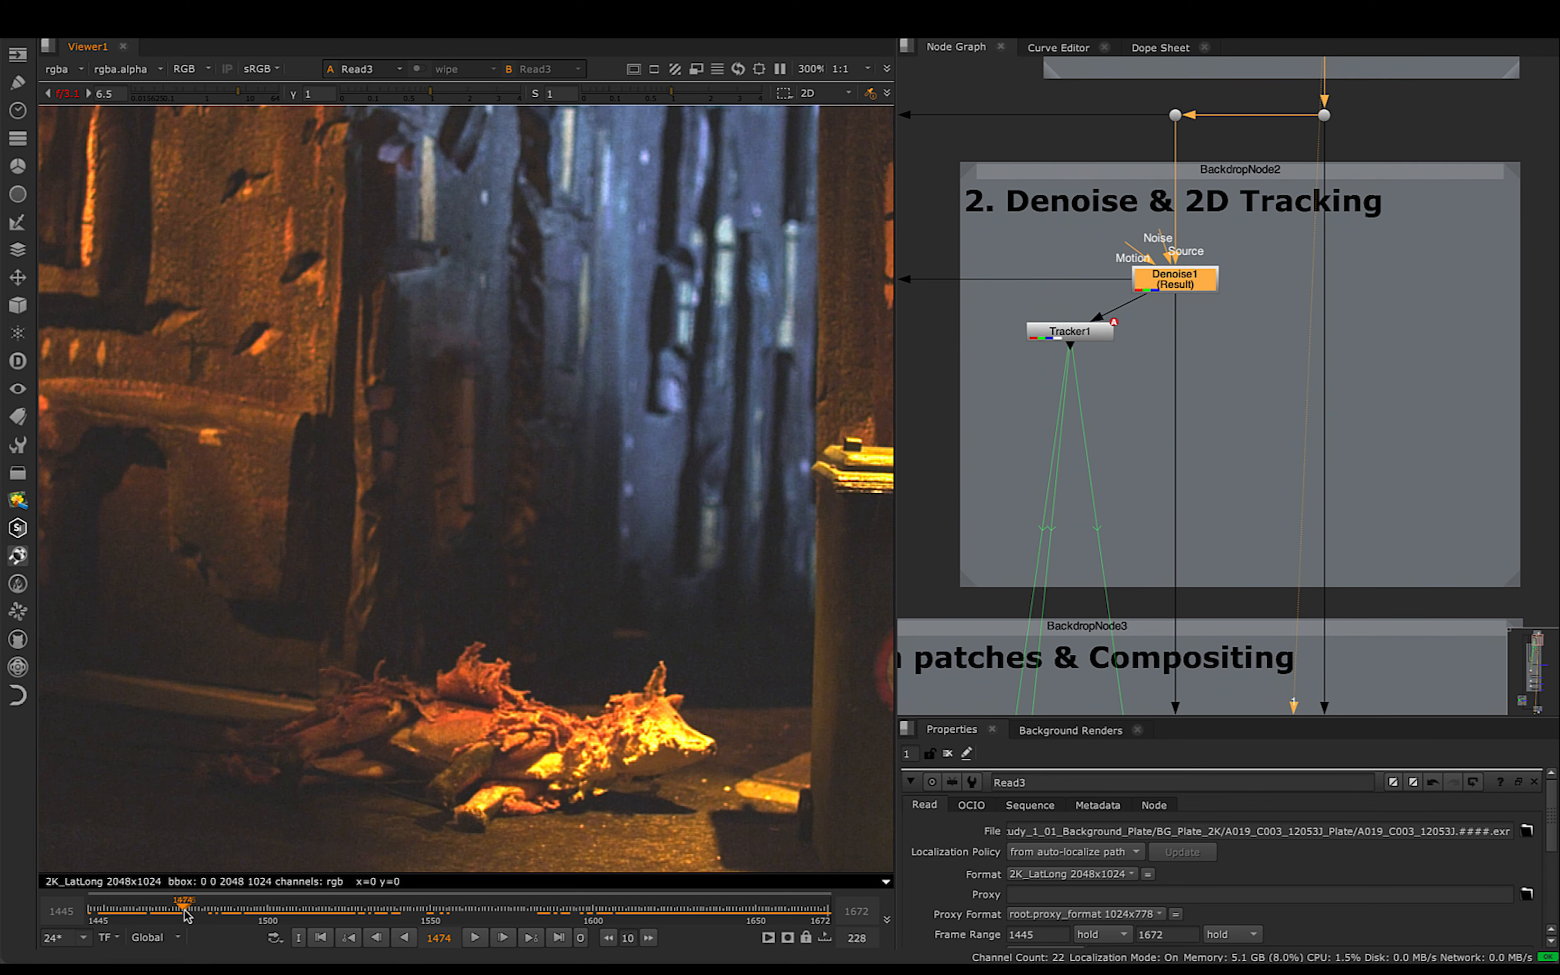
{"action": "scroll", "coordinate": [457, 483], "scroll_direction": "down", "scroll_amount": 4}
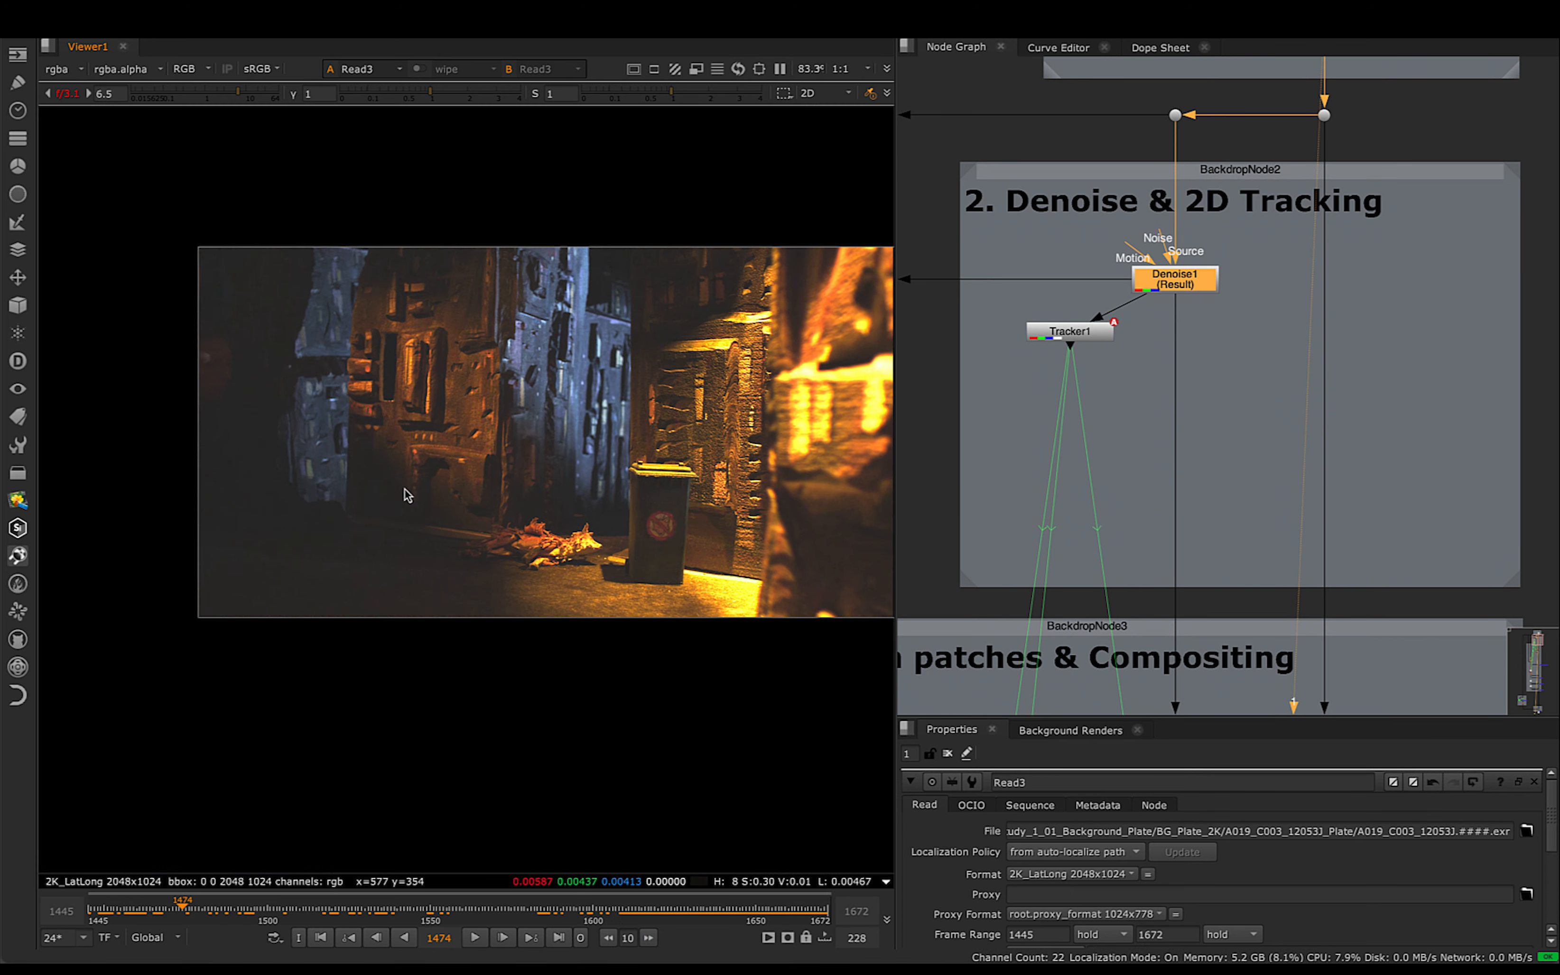
{"action": "left_click_drag", "start_coordinate": [352, 464], "coordinate": [441, 520], "text": "ctrl+shift"}
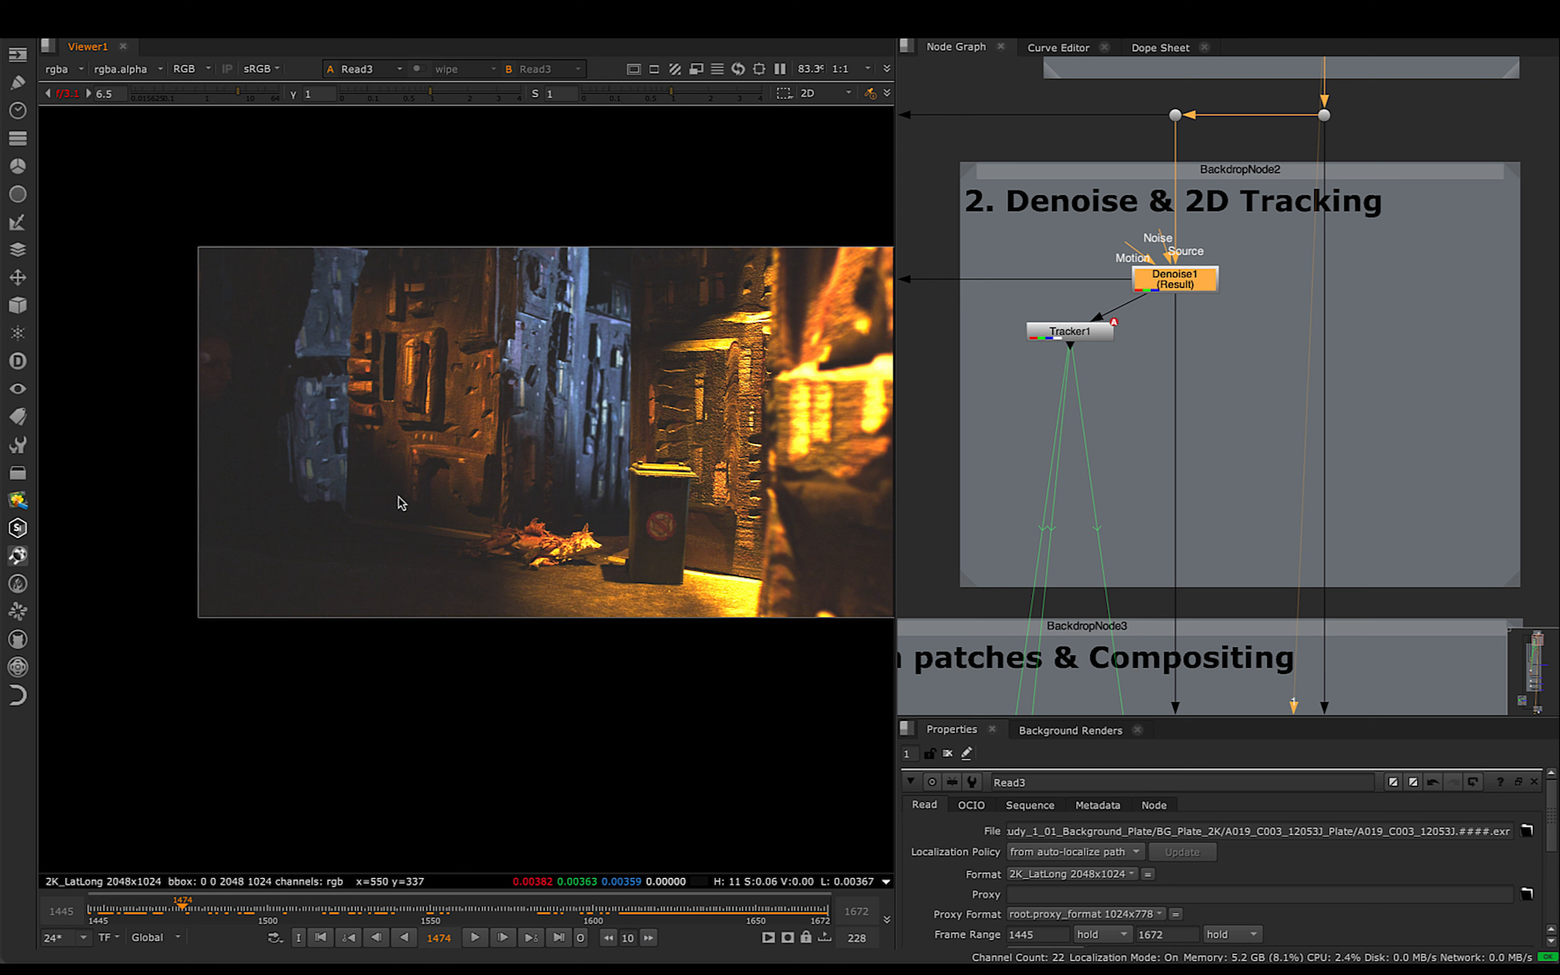
- Open the properties of the existing Denoise1 node in the Denoise & 2D Tracking backdrop
{"action": "scroll", "coordinate": [401, 504], "scroll_direction": "up", "scroll_amount": 2}
{"action": "scroll", "coordinate": [1189, 205], "scroll_direction": "up", "scroll_amount": 4}
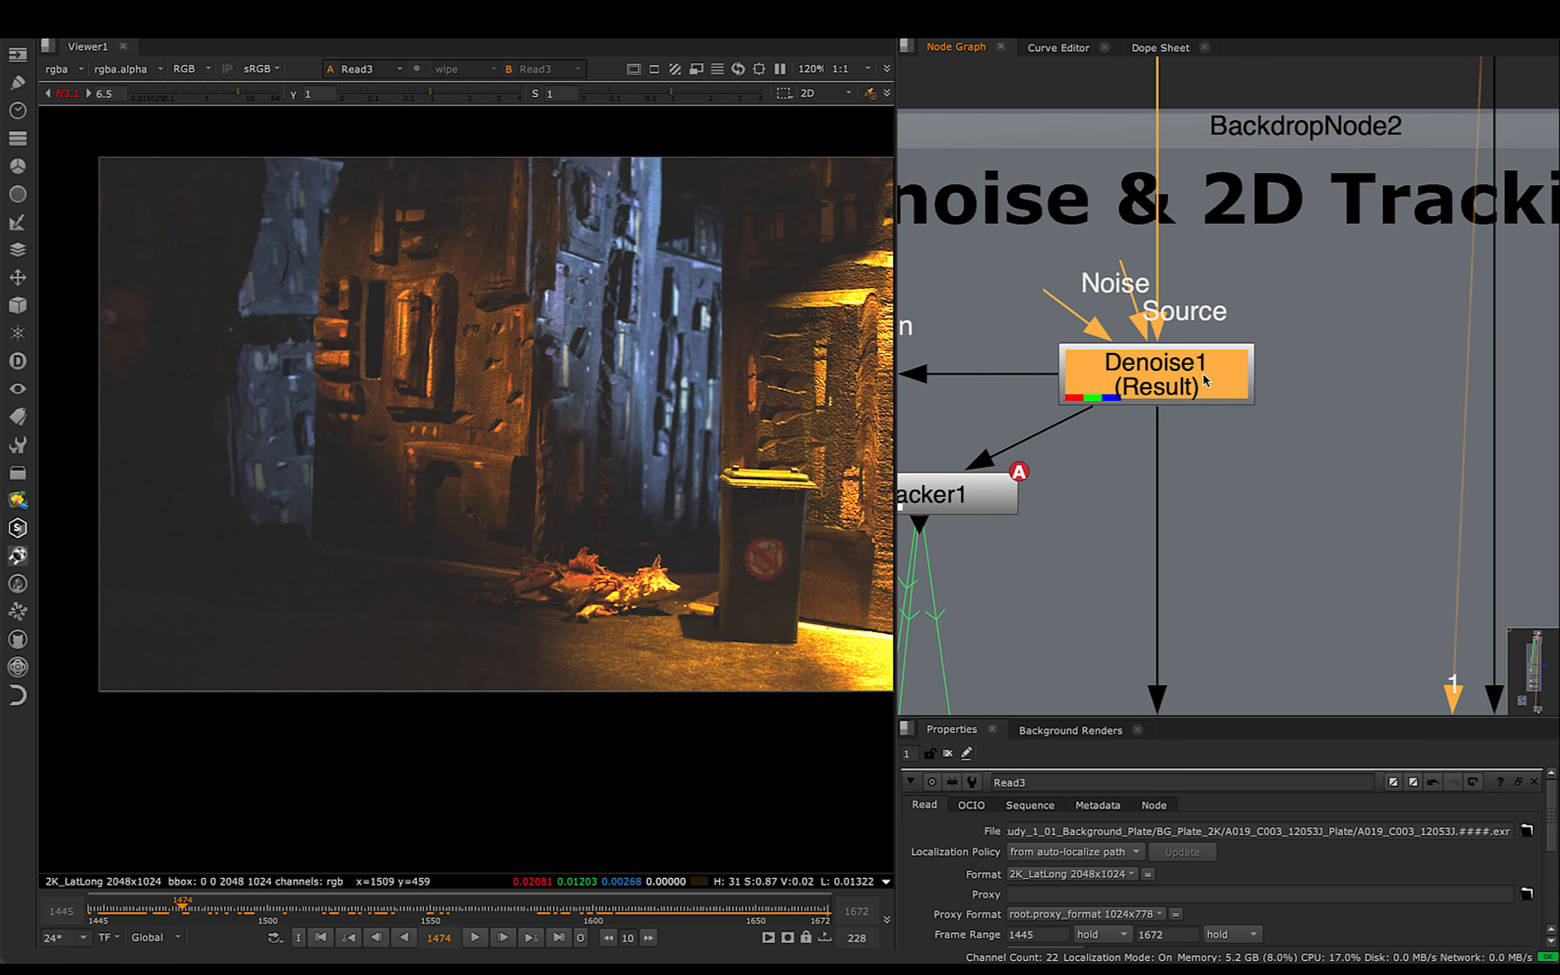
{"action": "middle_click_drag", "start_coordinate": [1392, 389], "coordinate": [1345, 383]}
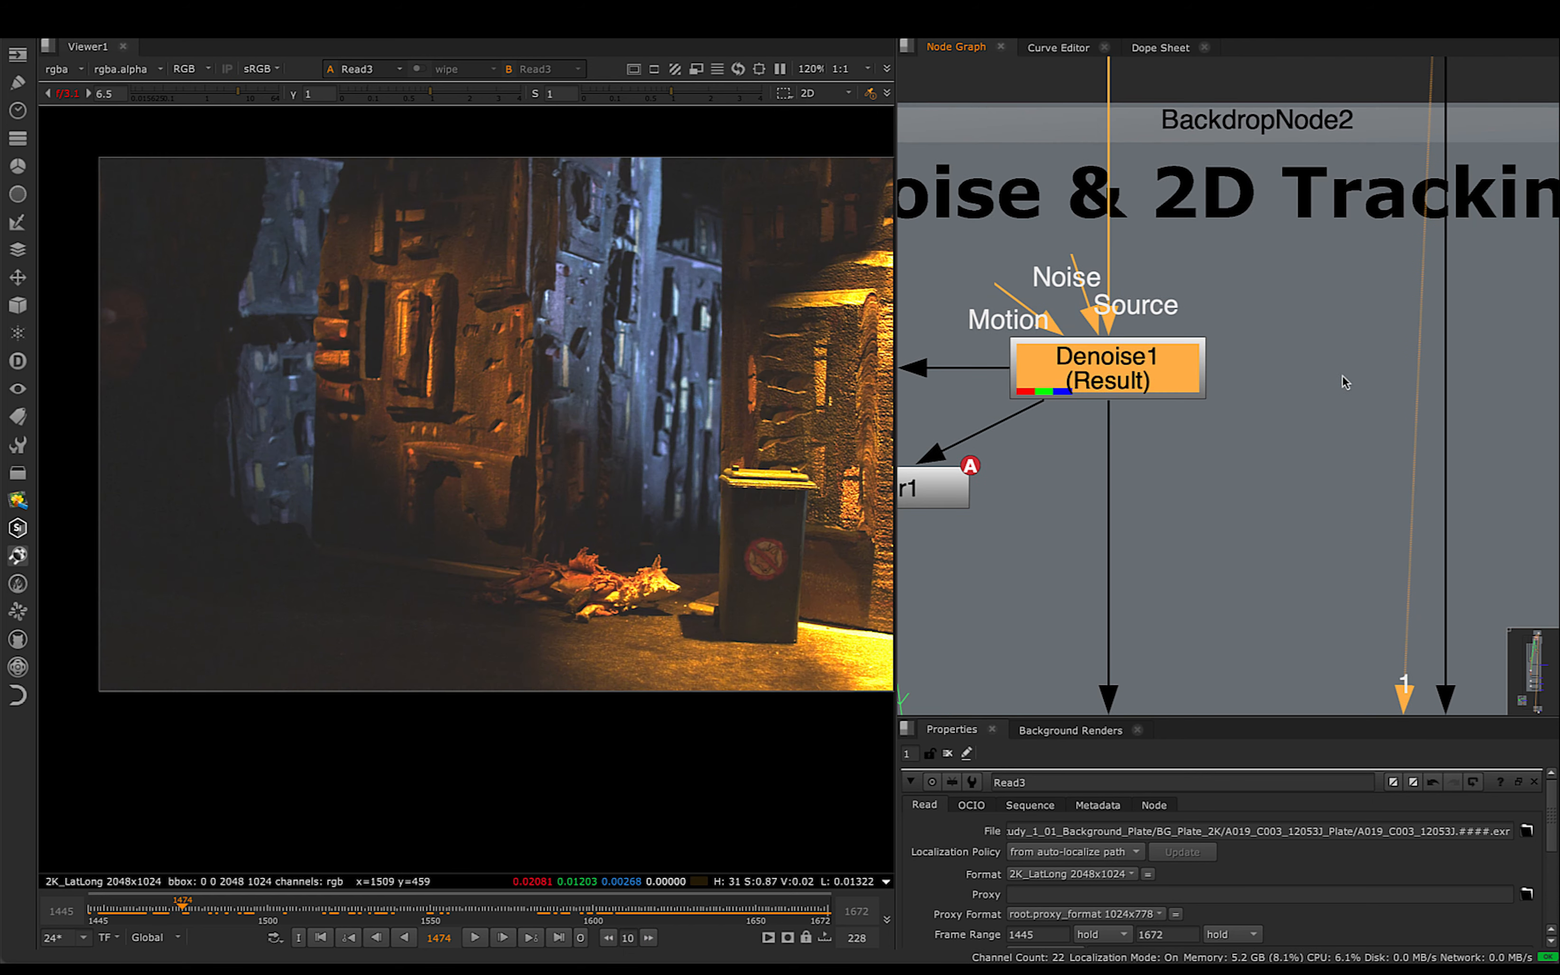
{"action": "scroll", "coordinate": [1342, 380], "scroll_direction": "down", "scroll_amount": 3}
{"action": "middle_click_drag", "start_coordinate": [1549, 379], "coordinate": [1380, 373]}
{"action": "scroll", "coordinate": [1379, 367], "scroll_direction": "down", "scroll_amount": 3}
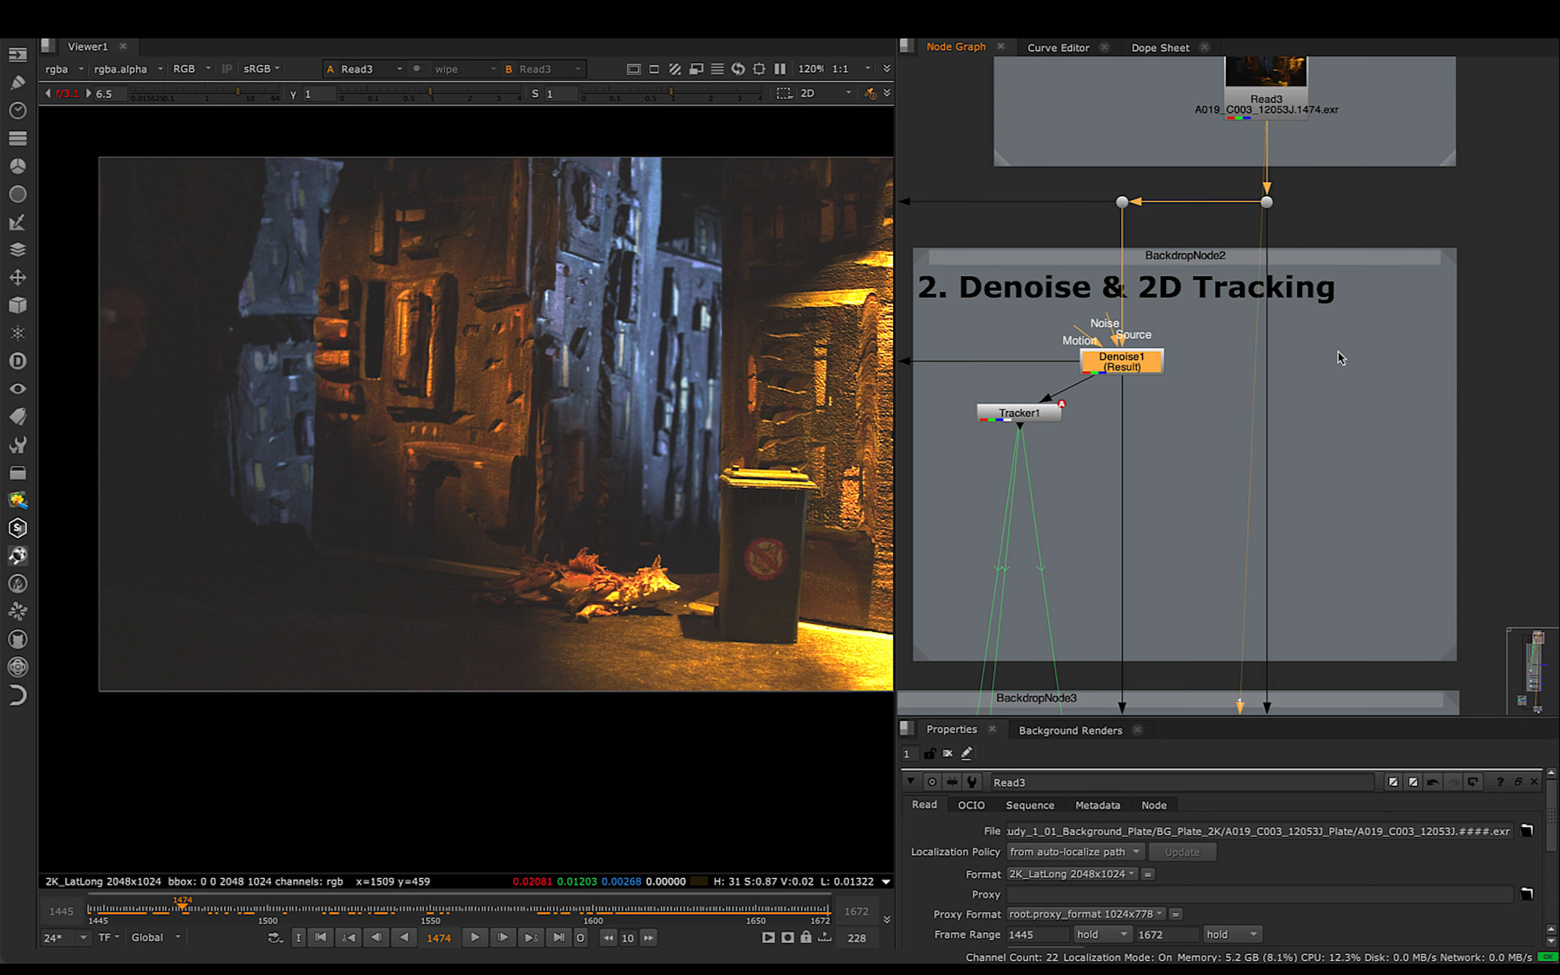
{"action": "double_click", "coordinate": [1142, 369]}
- Add a new Denoise node beside the existing one and connect its Source input to the dot below the original plate
{"action": "left_click", "coordinate": [1363, 368]}
{"action": "key", "text": "Tab"}
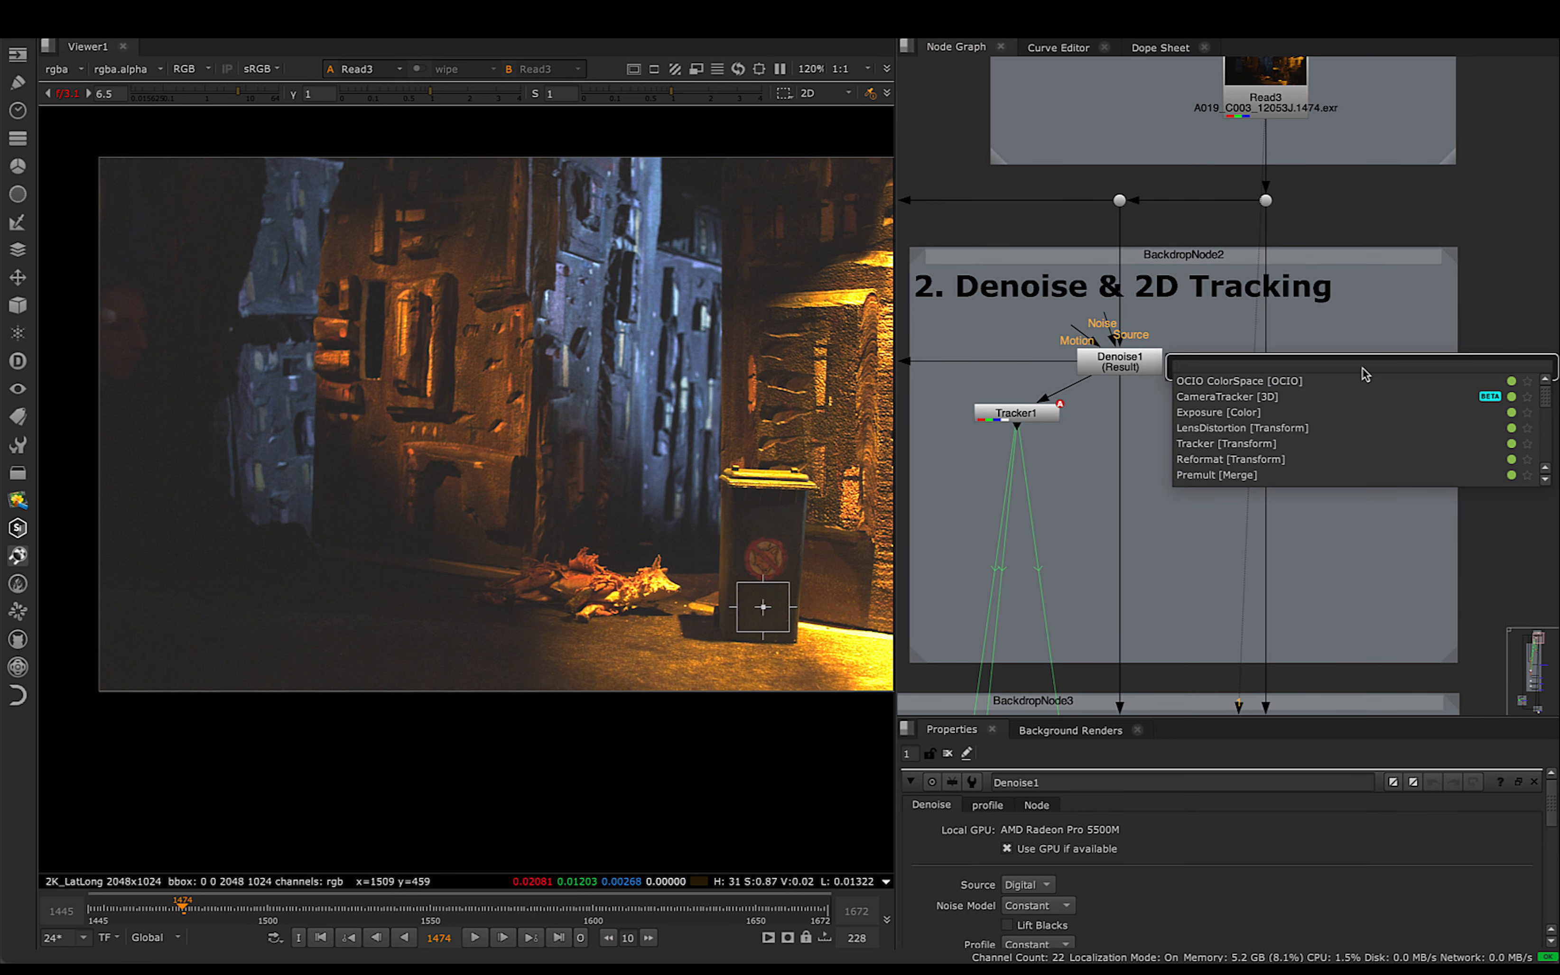
{"action": "type", "text": "deno"}
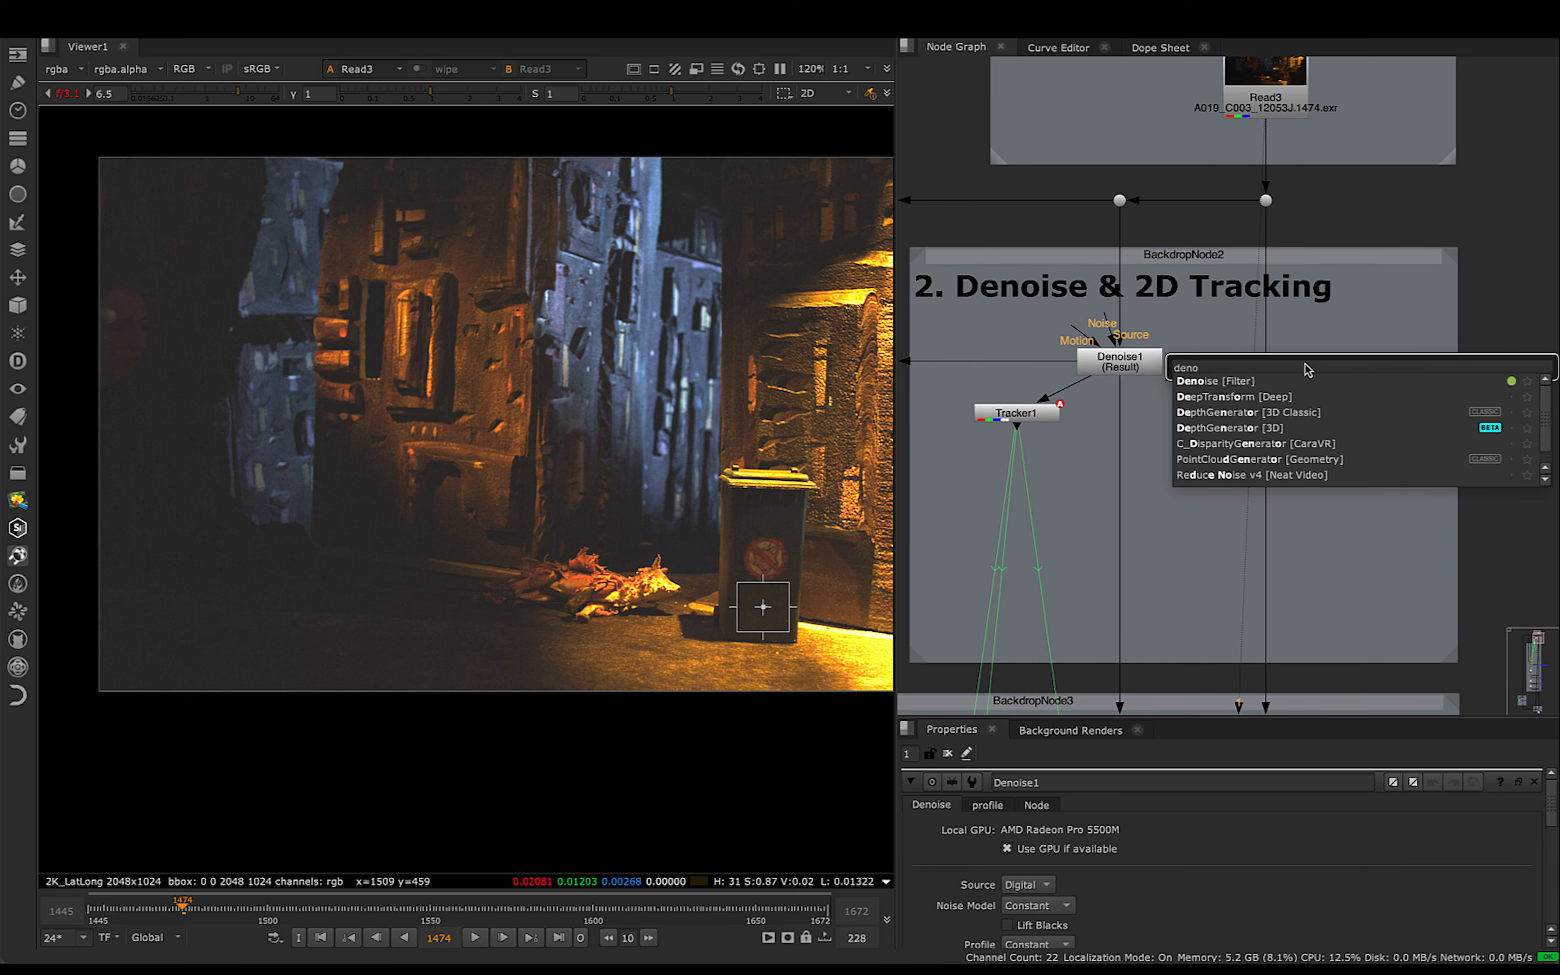
{"action": "key", "text": "Return"}
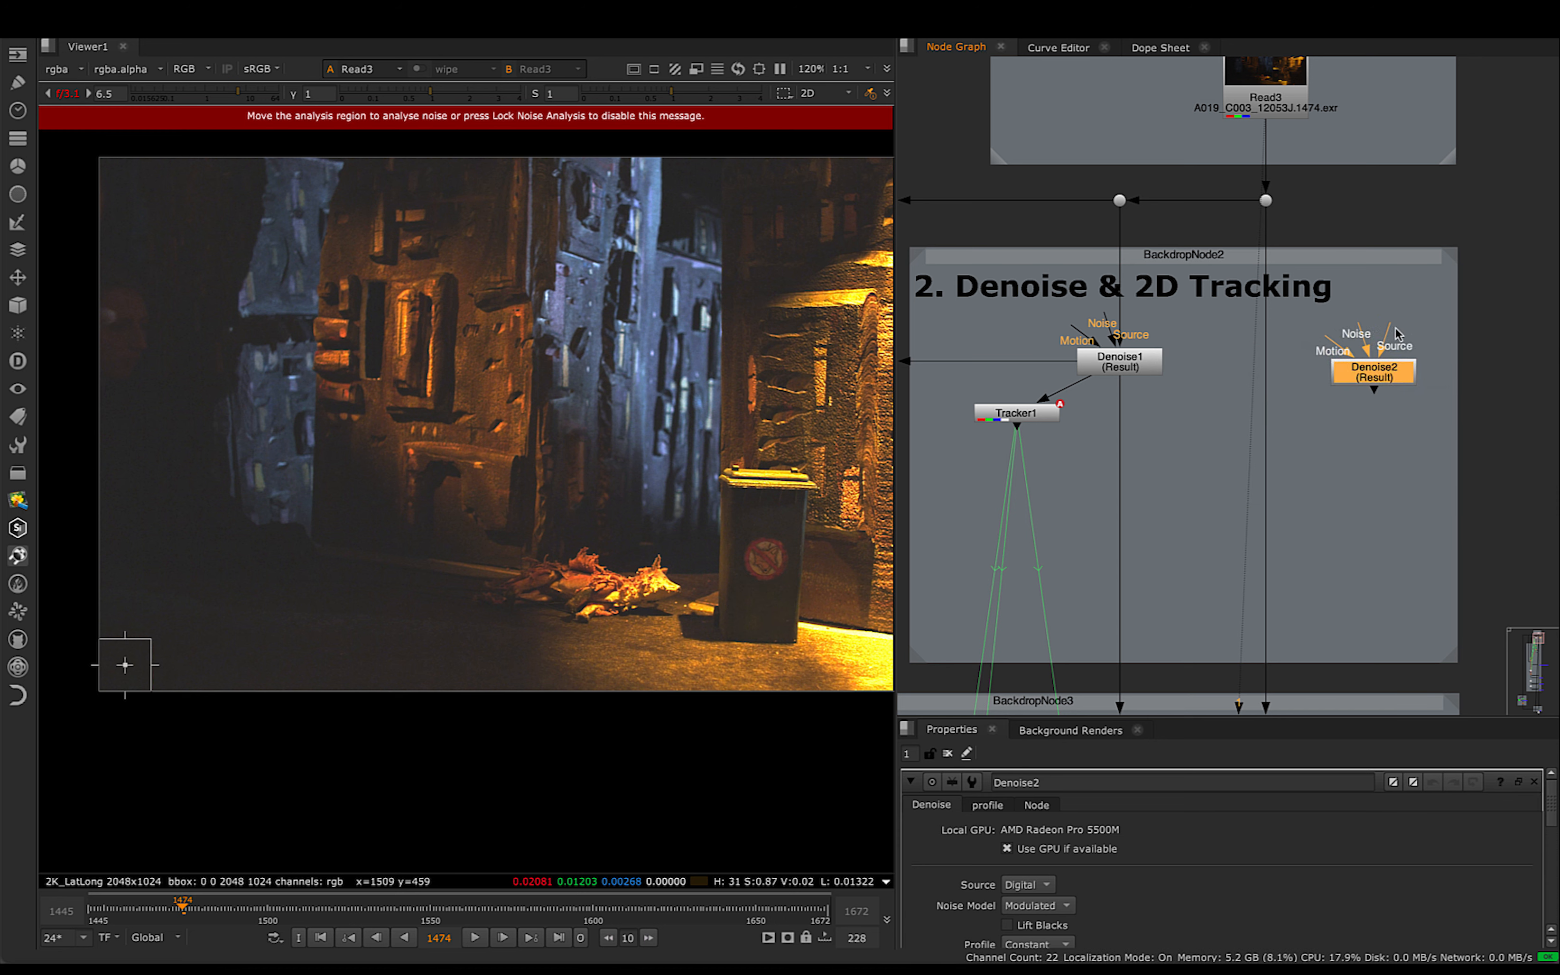
{"action": "left_click_drag", "start_coordinate": [1390, 329], "coordinate": [1266, 201]}
{"action": "left_click_drag", "start_coordinate": [1379, 386], "coordinate": [1378, 375]}
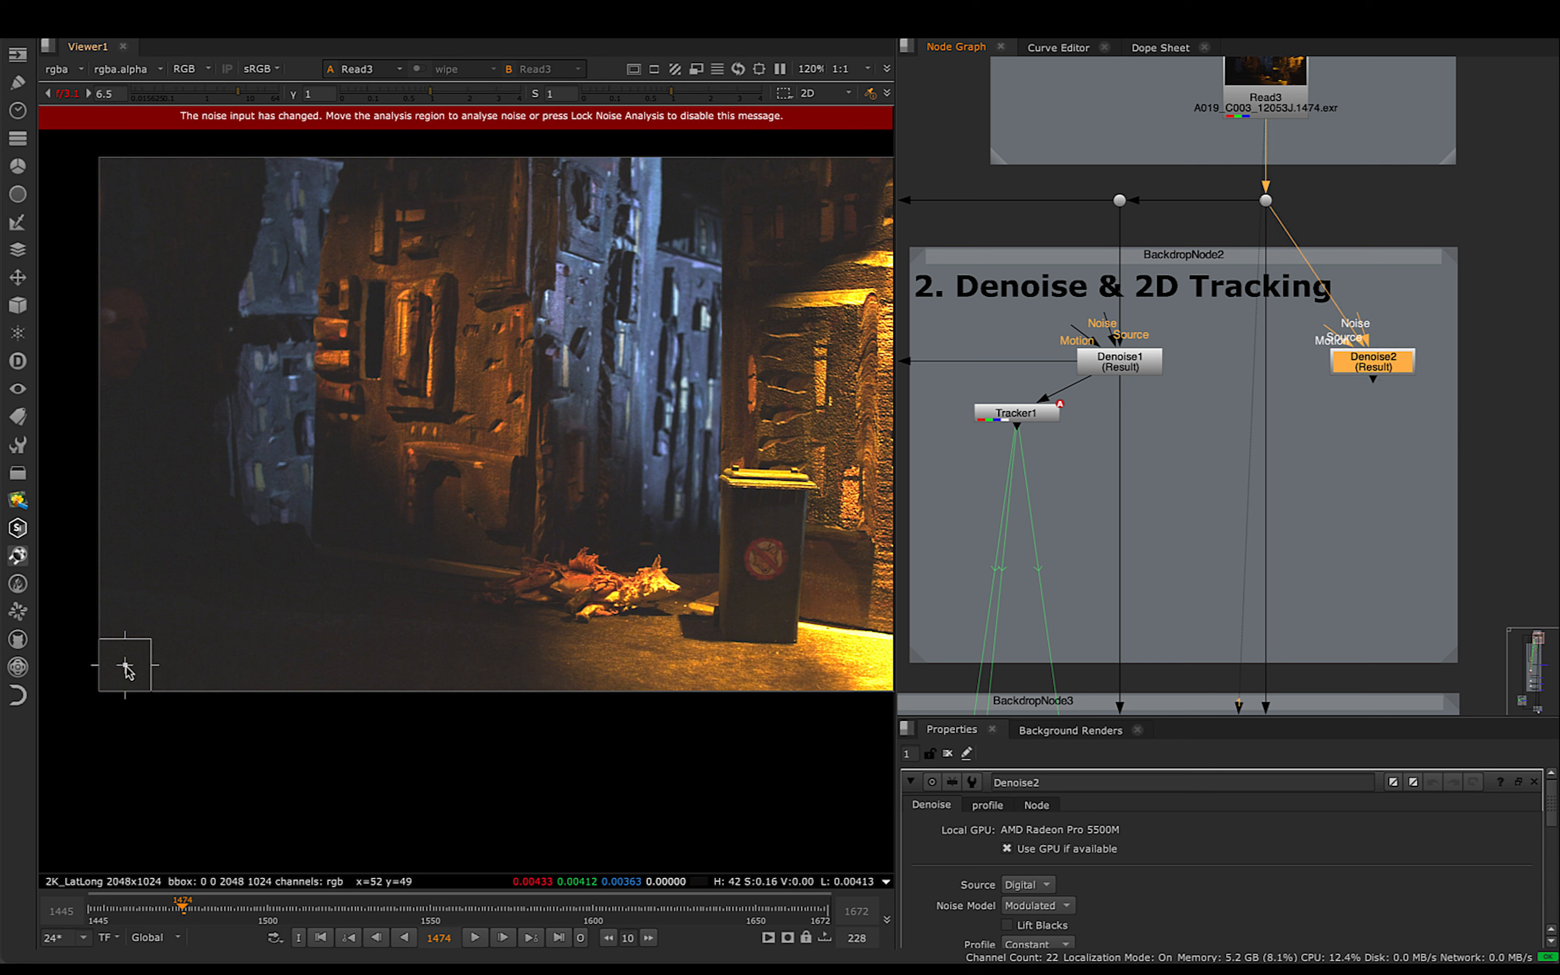
- Place the new Denoise node's analysis region over the flat dark area of the bin below its round sign
{"action": "left_click_drag", "start_coordinate": [125, 665], "coordinate": [127, 666]}
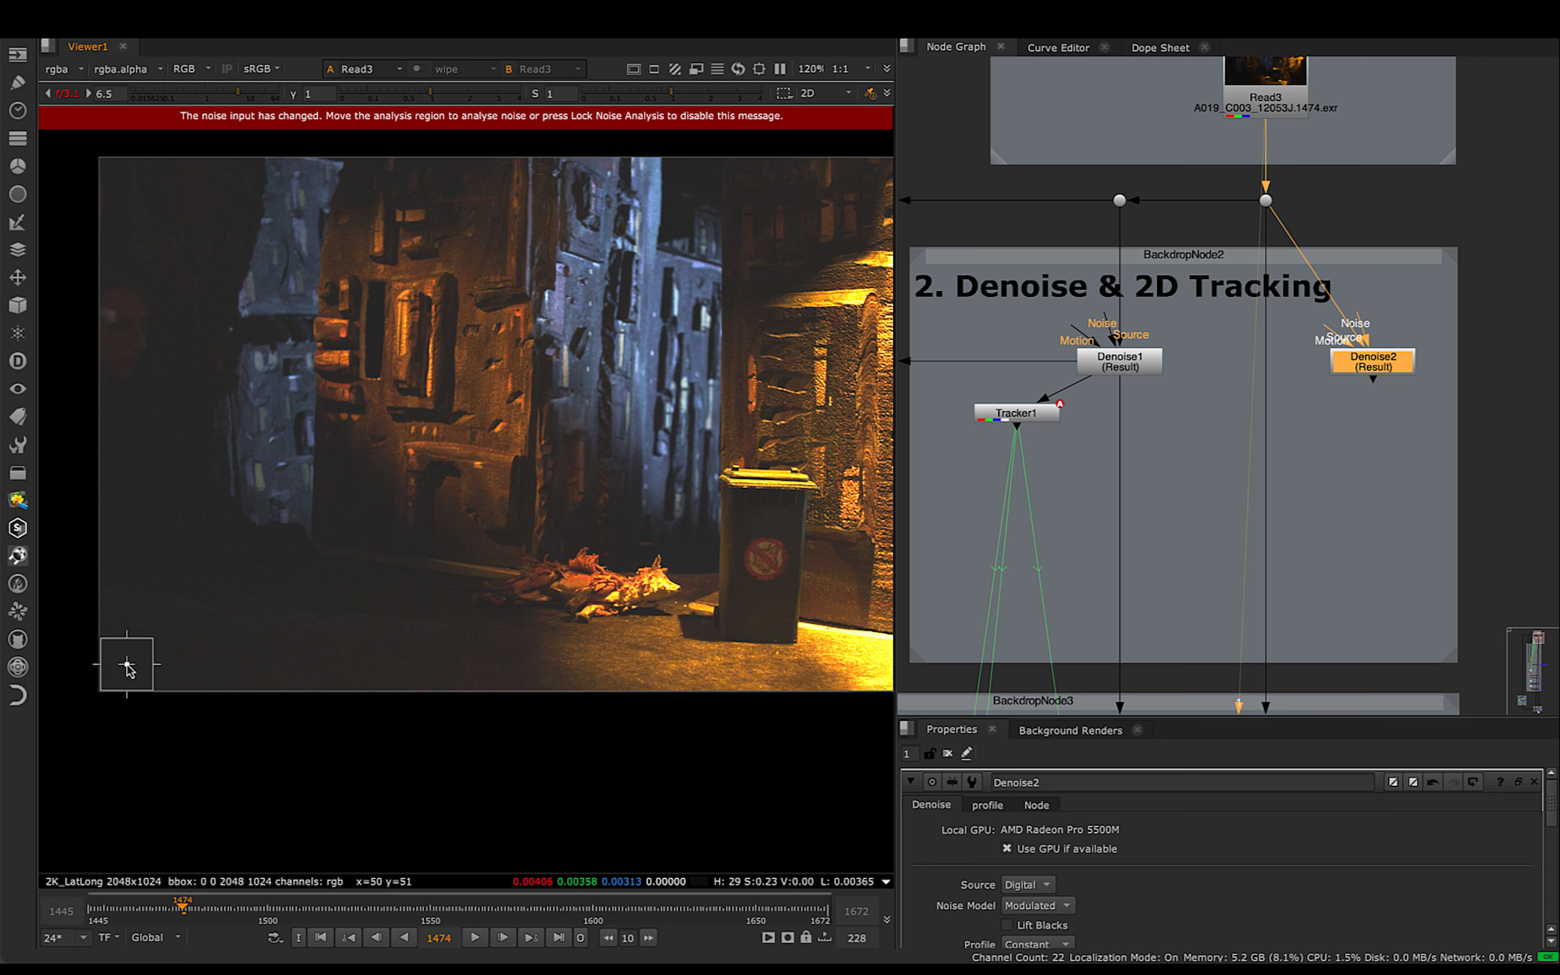
{"action": "left_click_drag", "start_coordinate": [127, 665], "coordinate": [760, 610]}
{"action": "scroll", "coordinate": [763, 615], "scroll_direction": "up", "scroll_amount": 10}
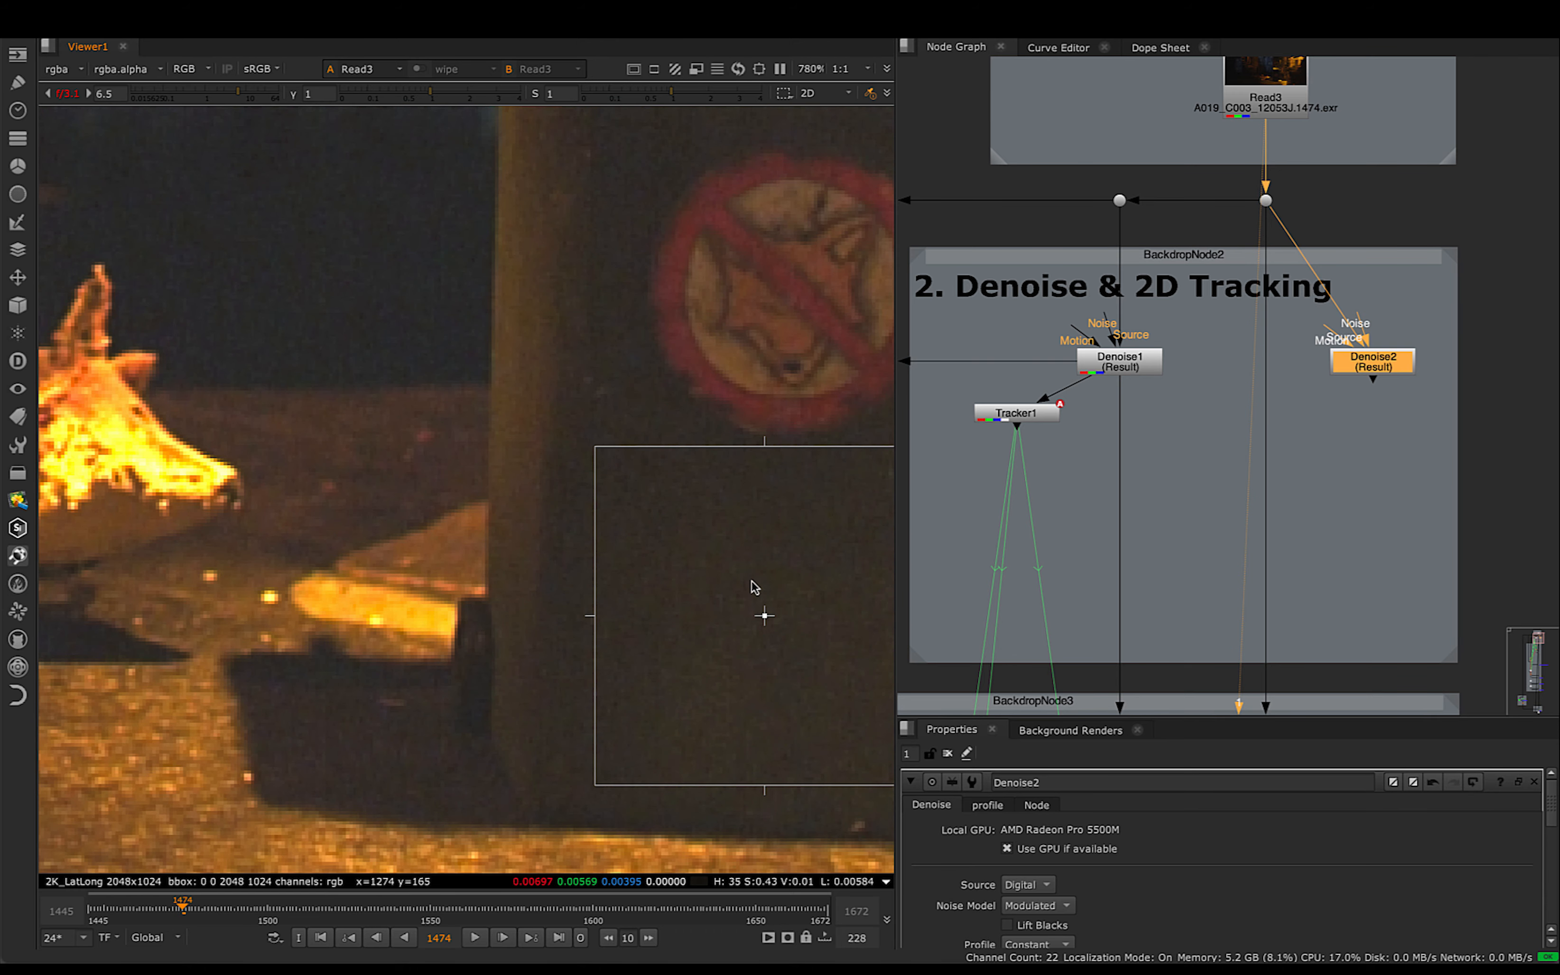
{"action": "left_click_drag", "start_coordinate": [746, 386], "coordinate": [722, 418]}
{"action": "left_click_drag", "start_coordinate": [561, 565], "coordinate": [587, 571]}
{"action": "scroll", "coordinate": [589, 561], "scroll_direction": "down", "scroll_amount": 5}
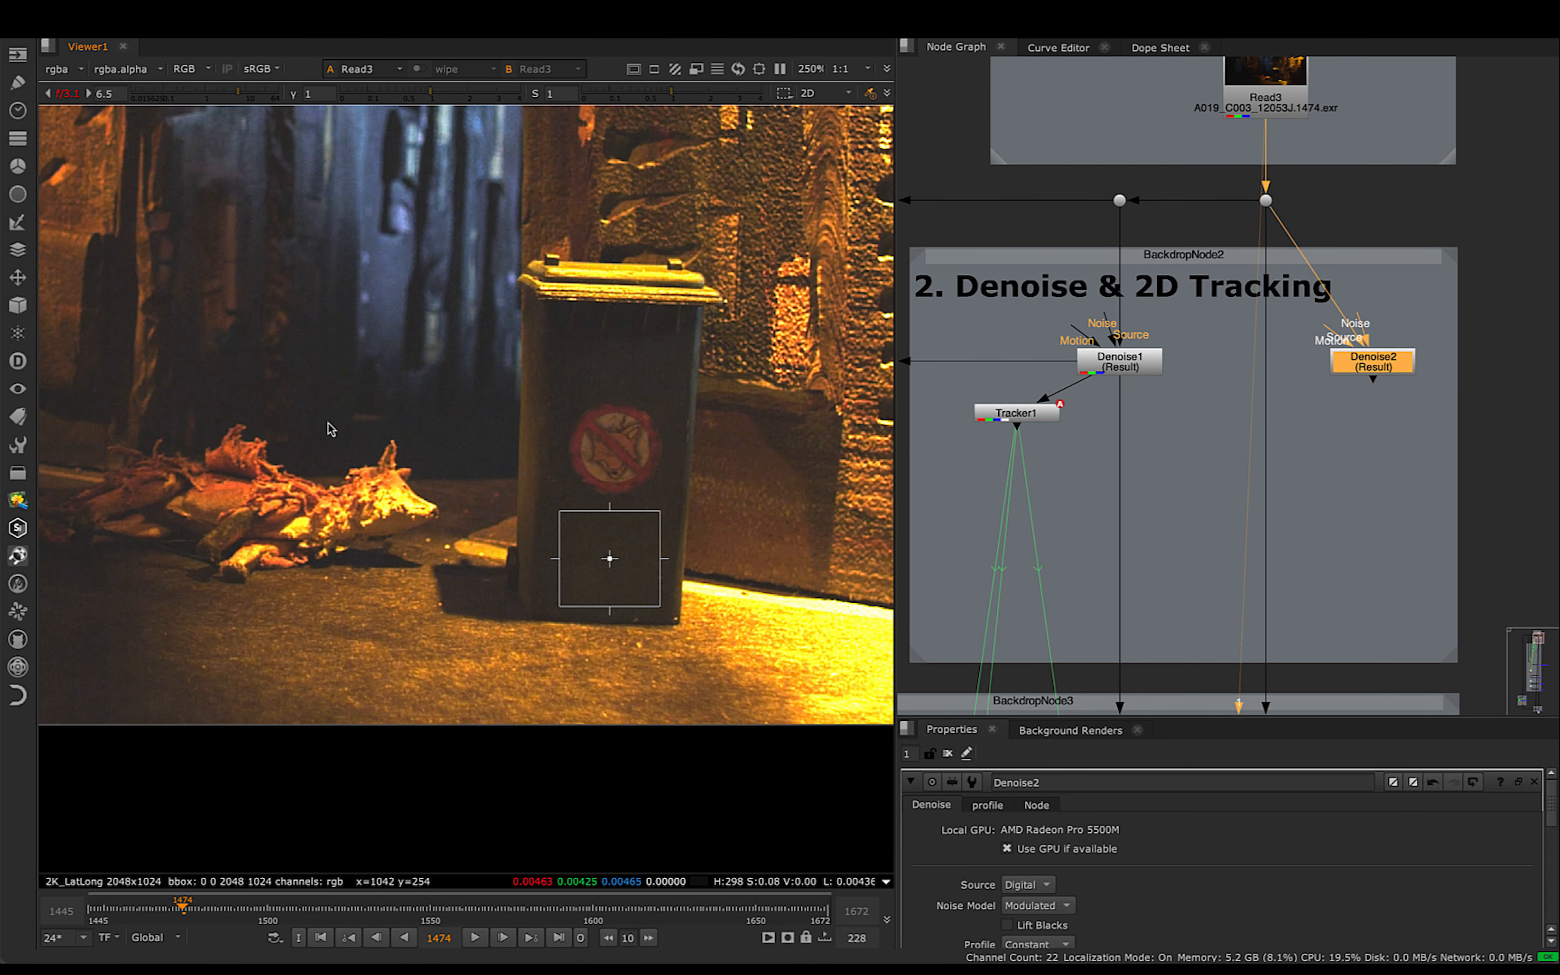
- Slightly shrink and recentre the Denoise2 analysis region on the flat dark area of the bin, and set the noise model to Constant
{"action": "scroll", "coordinate": [638, 574], "scroll_direction": "up", "scroll_amount": 5}
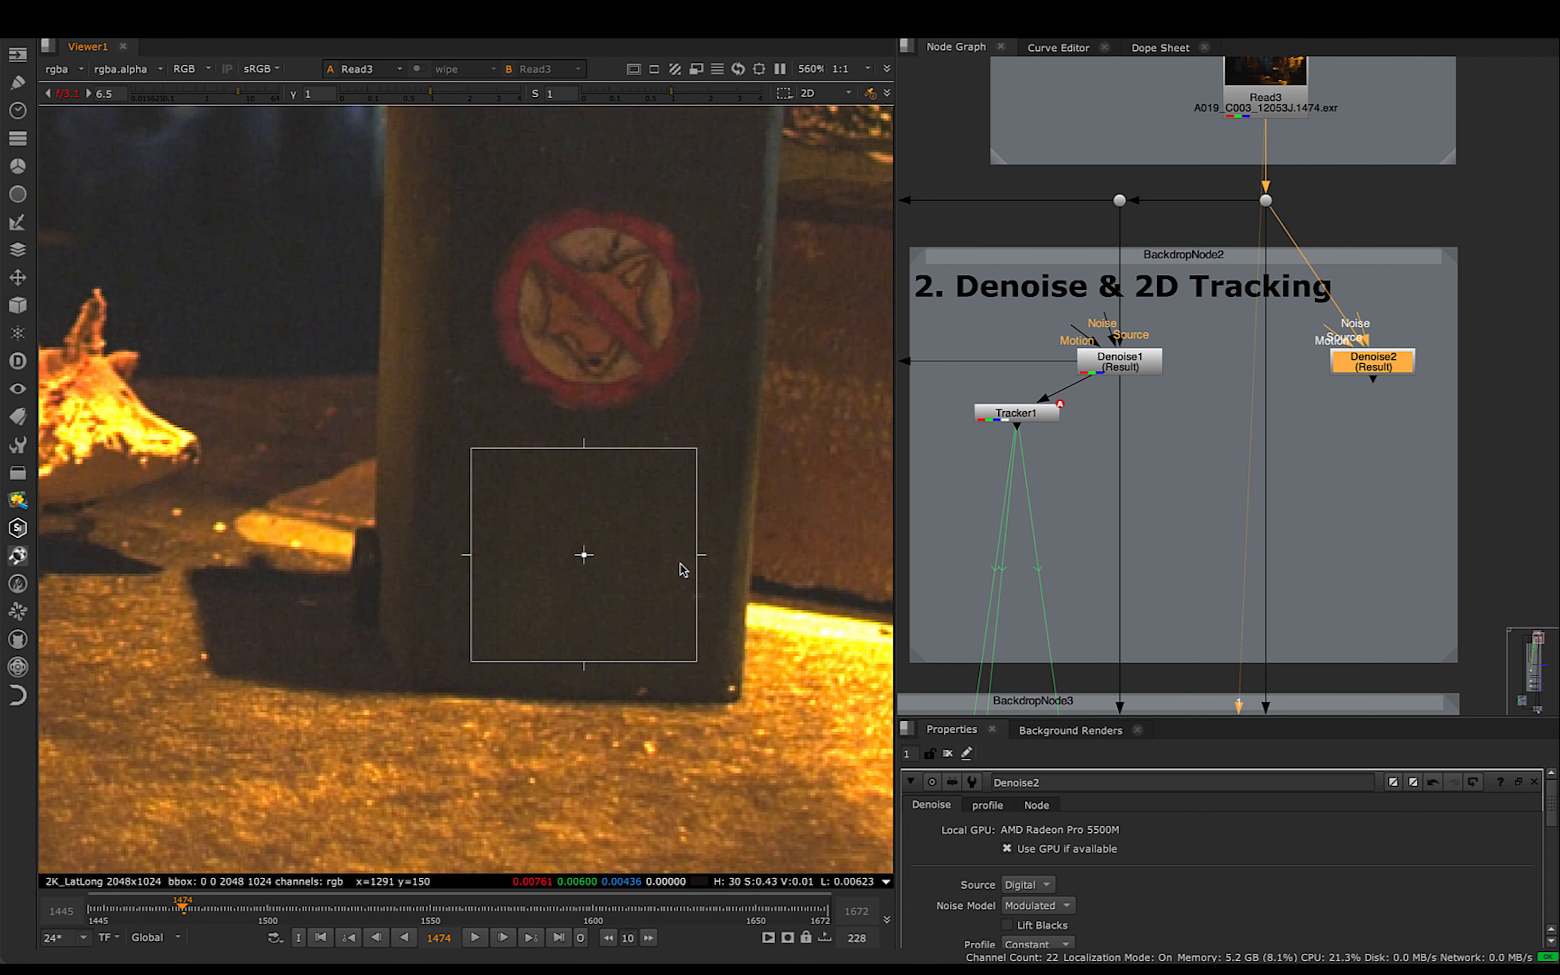
{"action": "left_click_drag", "start_coordinate": [697, 450], "coordinate": [689, 458]}
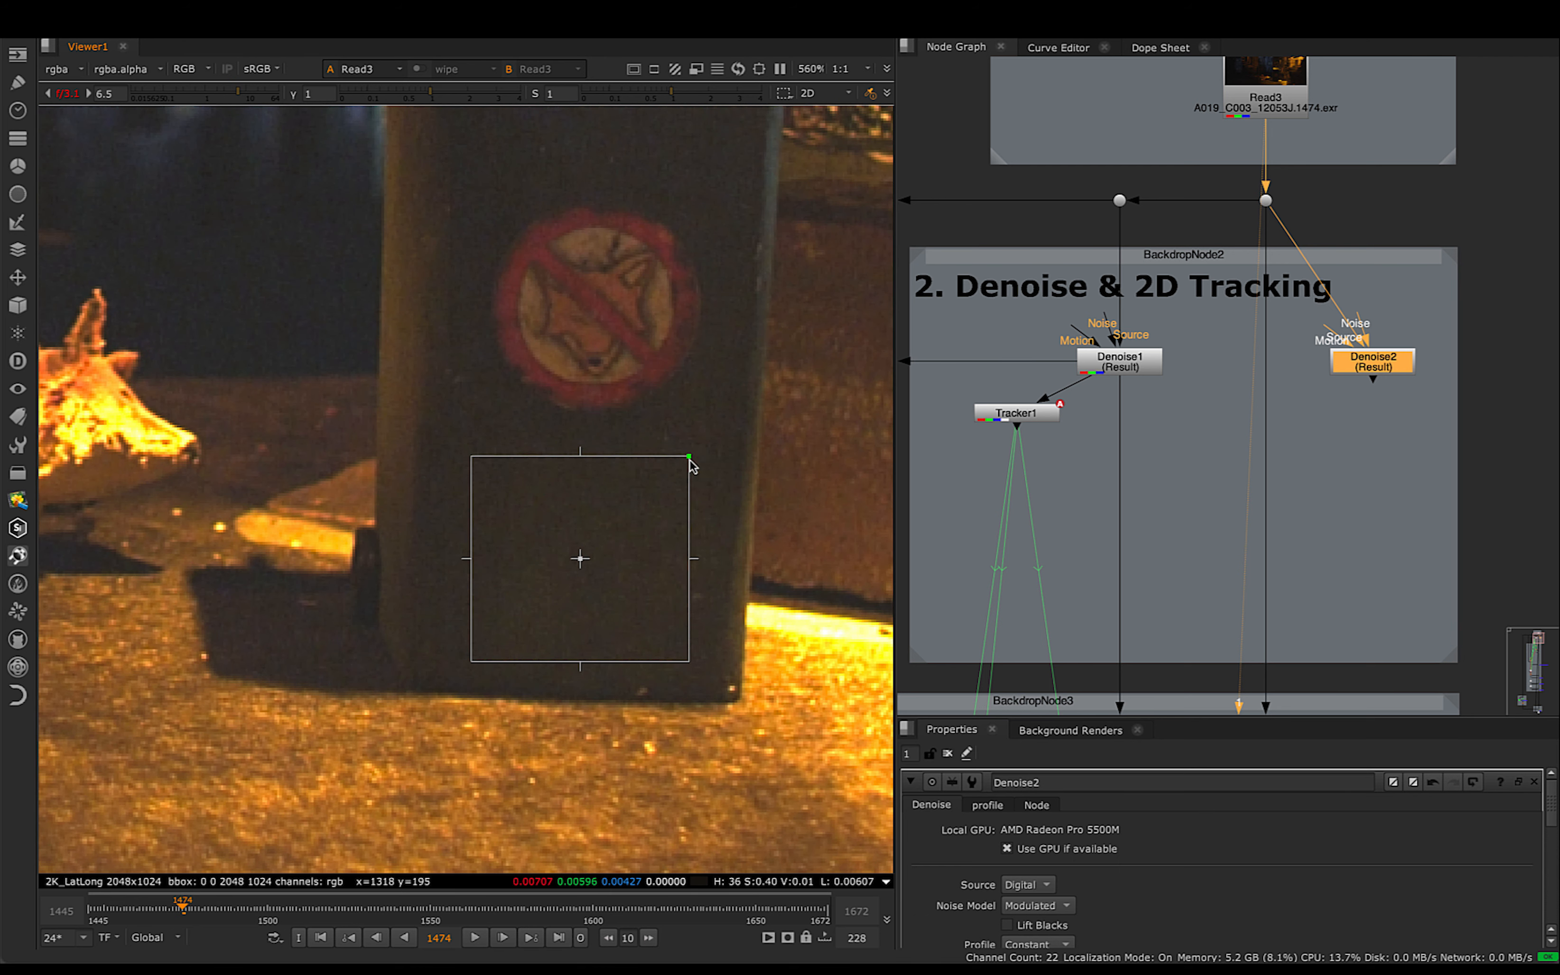
{"action": "left_click_drag", "start_coordinate": [580, 560], "coordinate": [585, 551]}
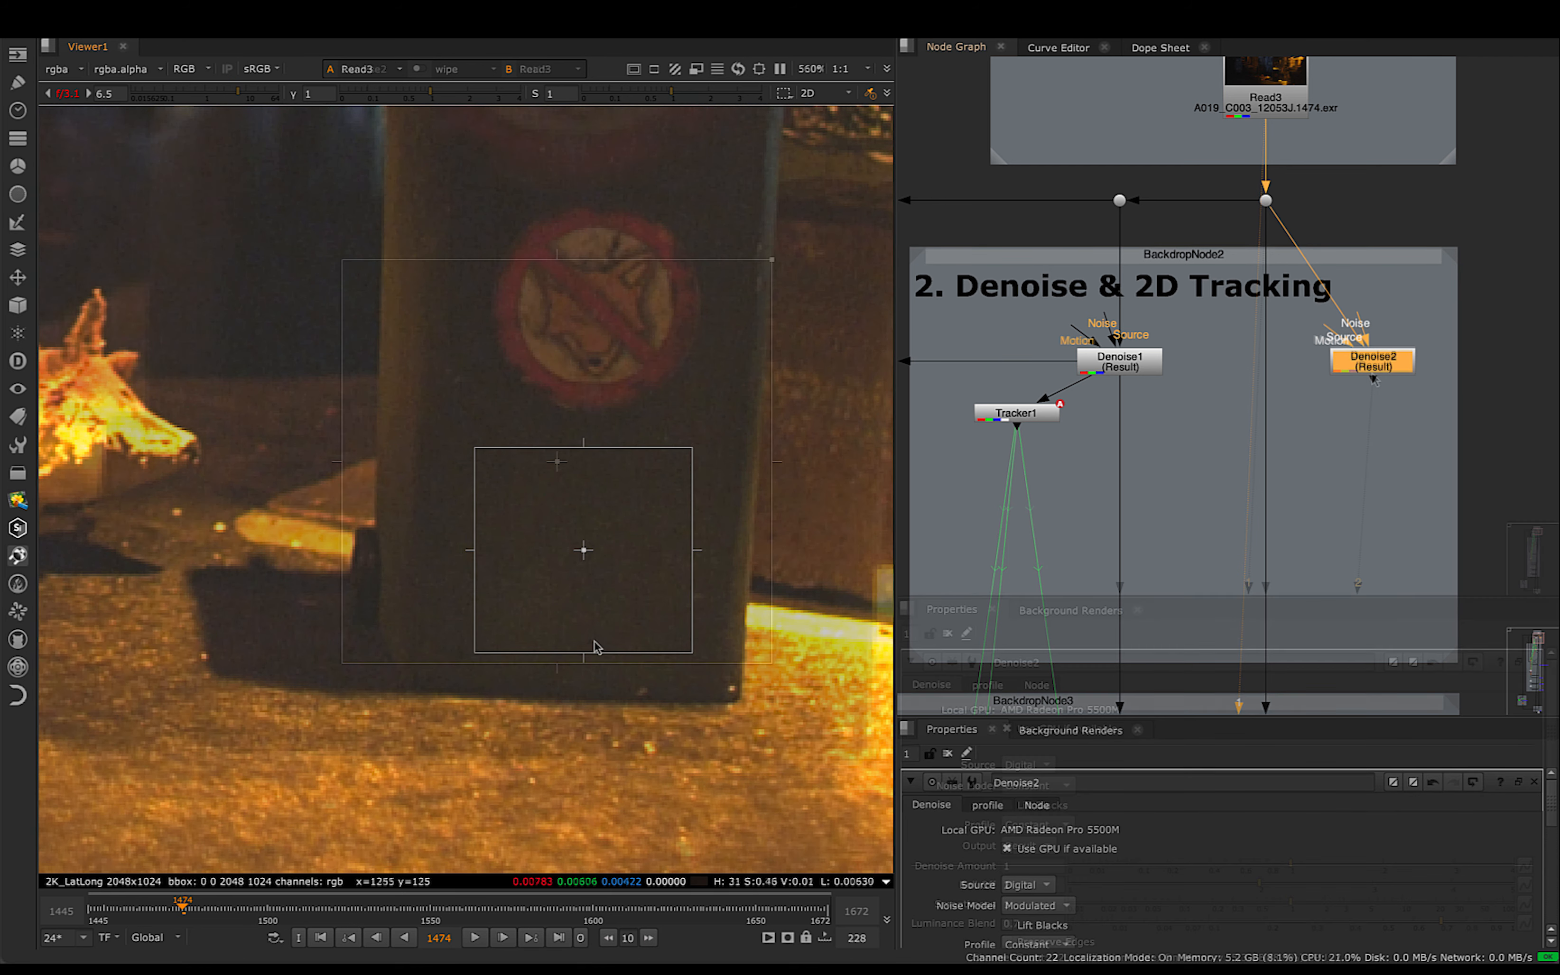
{"action": "scroll", "coordinate": [612, 644], "scroll_direction": "up", "scroll_amount": 4}
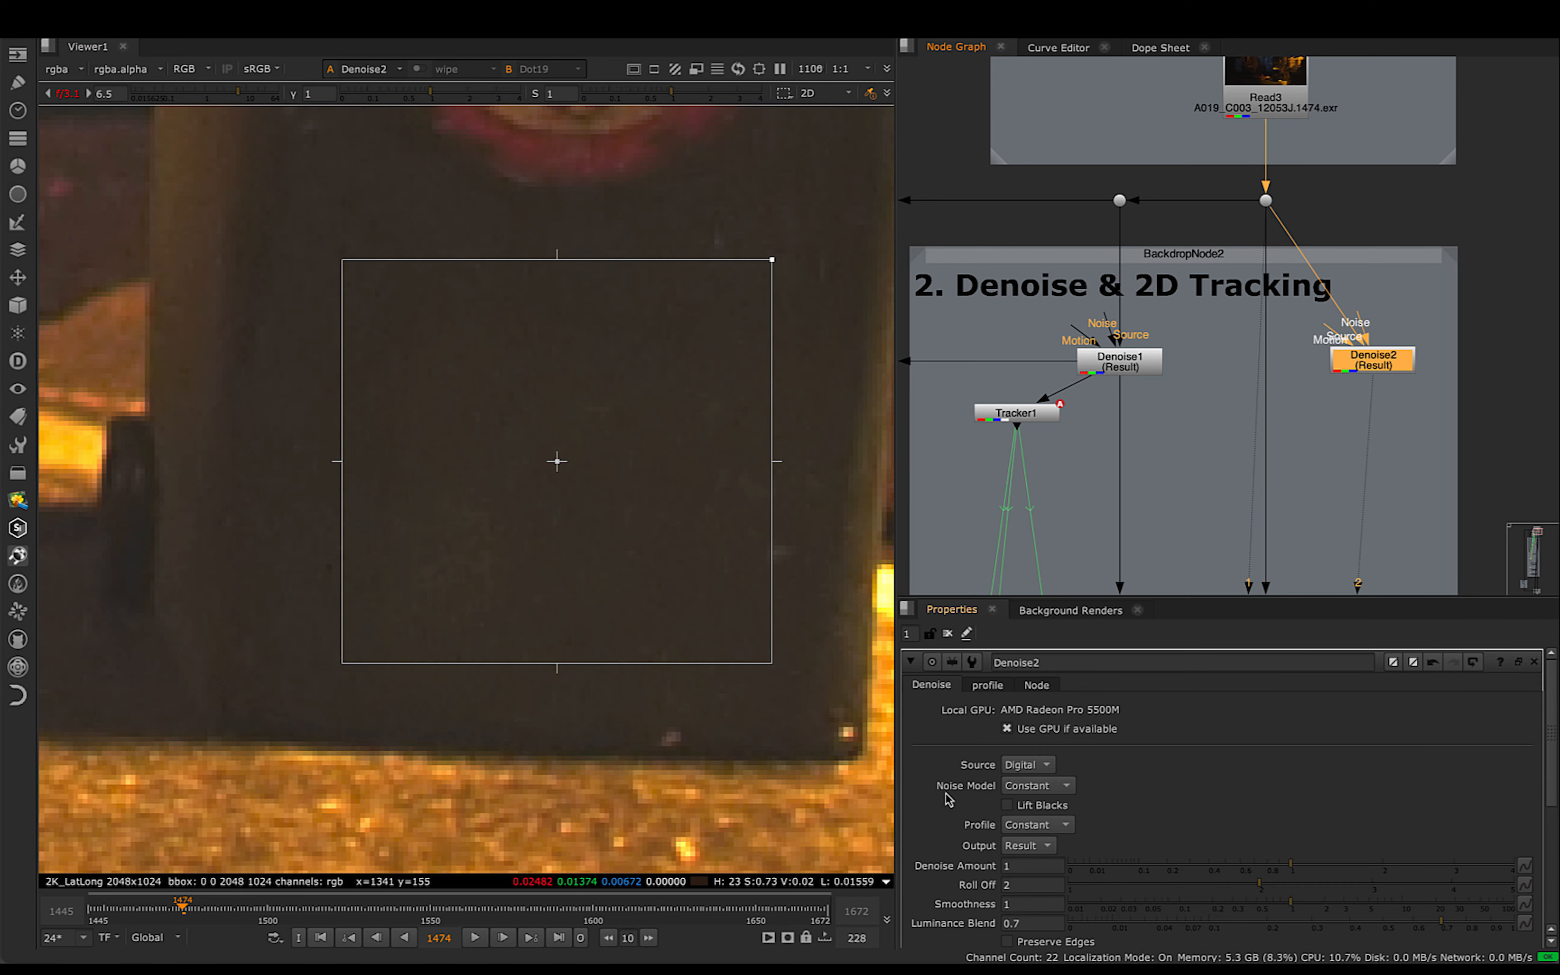
{"action": "left_click", "coordinate": [1038, 790]}
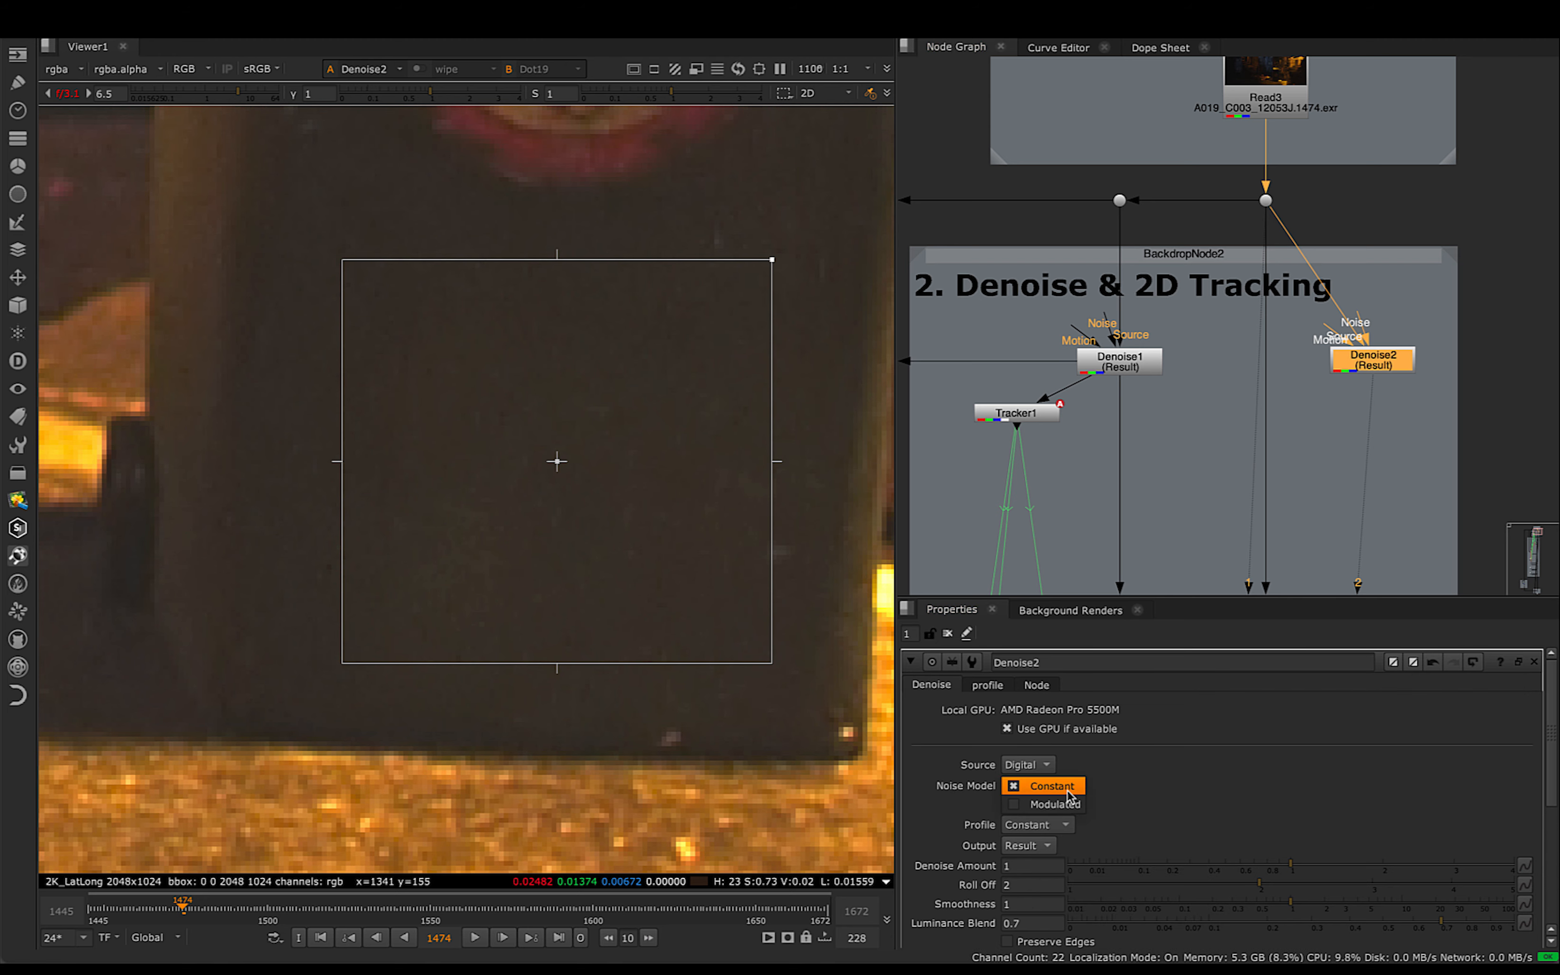
{"action": "left_click", "coordinate": [1056, 791]}
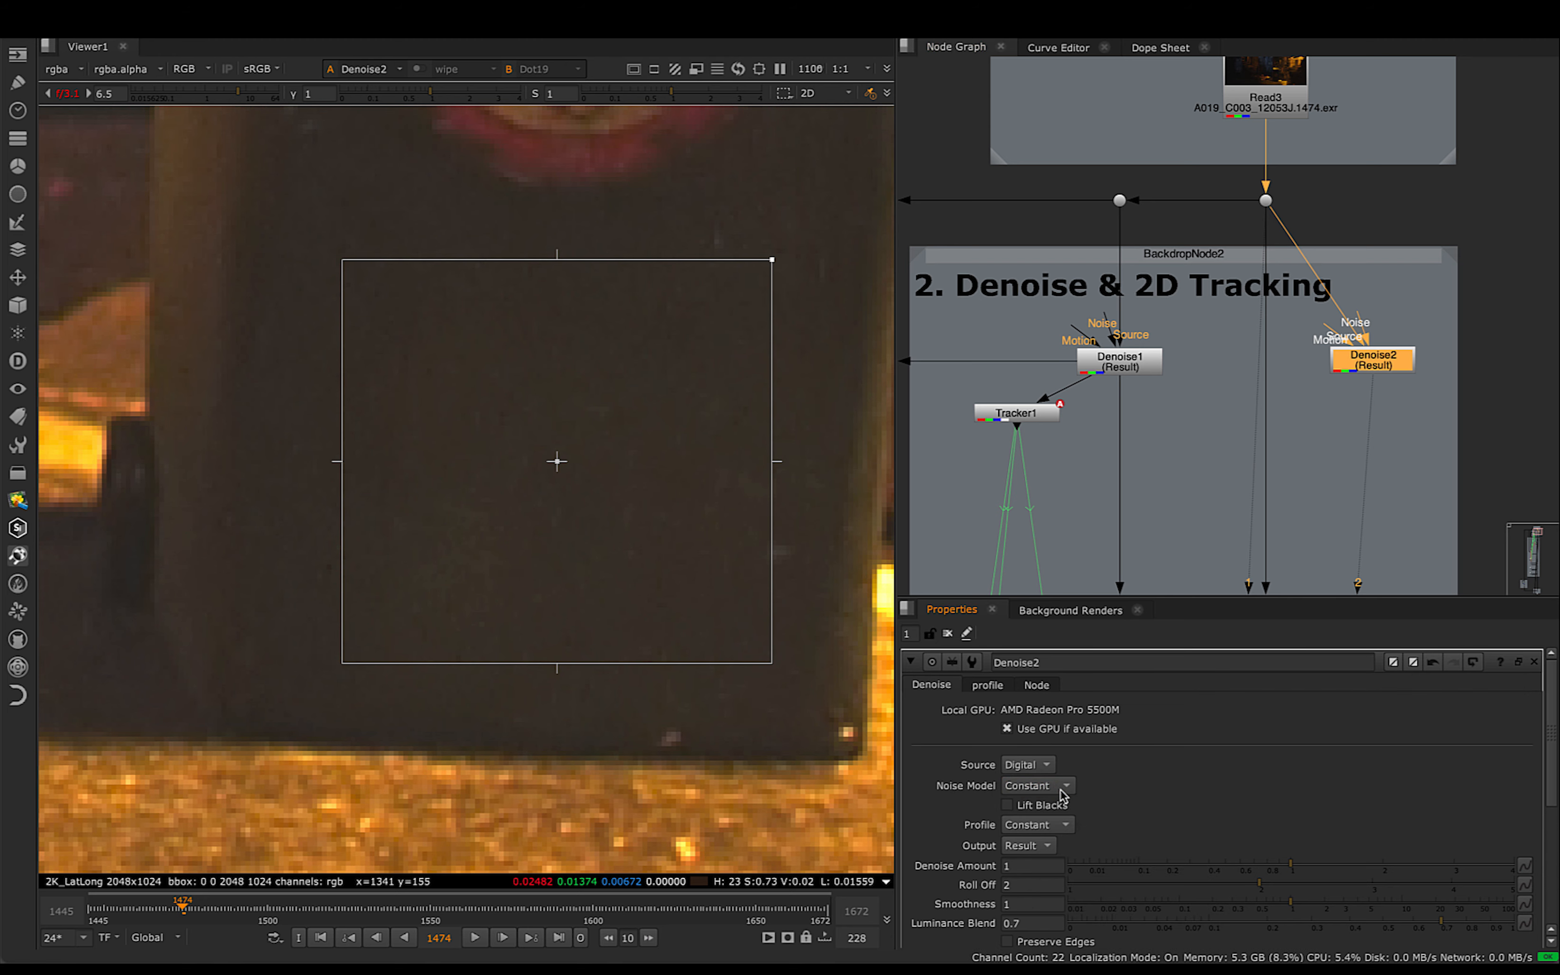
- Compare the original plate with the Denoise2 result, examining the grain inside the analysis region on the bin
{"action": "key", "text": "1"}
{"action": "left_click", "coordinate": [1266, 201]}
{"action": "left_click", "coordinate": [1381, 366]}
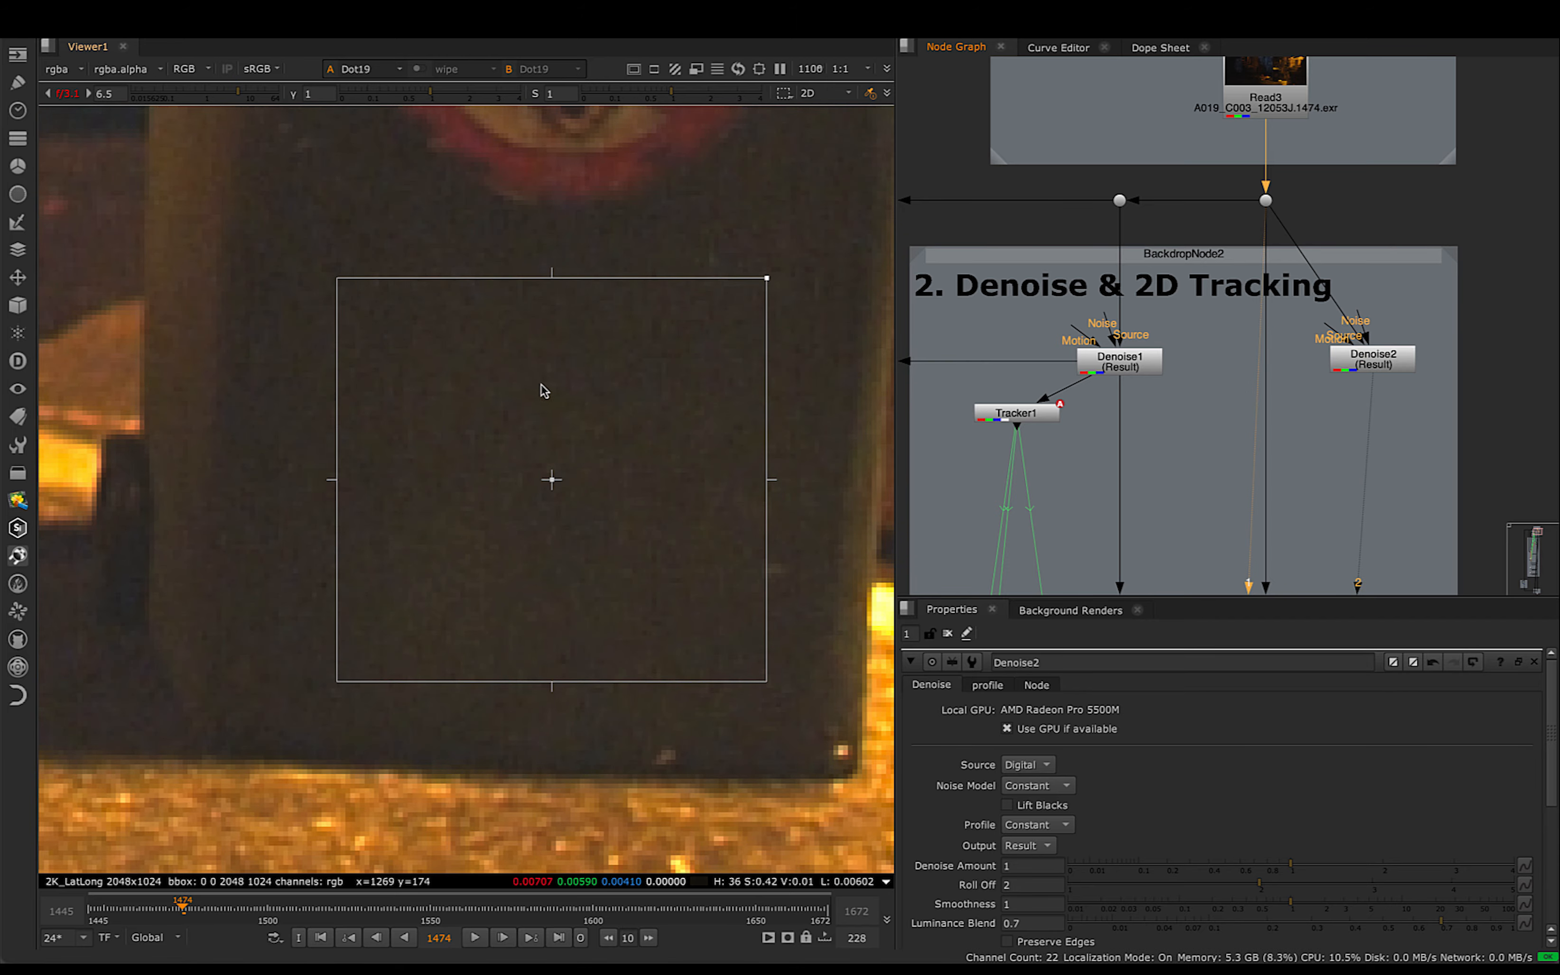
{"action": "scroll", "coordinate": [541, 385], "scroll_direction": "up", "scroll_amount": 3}
{"action": "scroll", "coordinate": [555, 367], "scroll_direction": "up", "scroll_amount": 2}
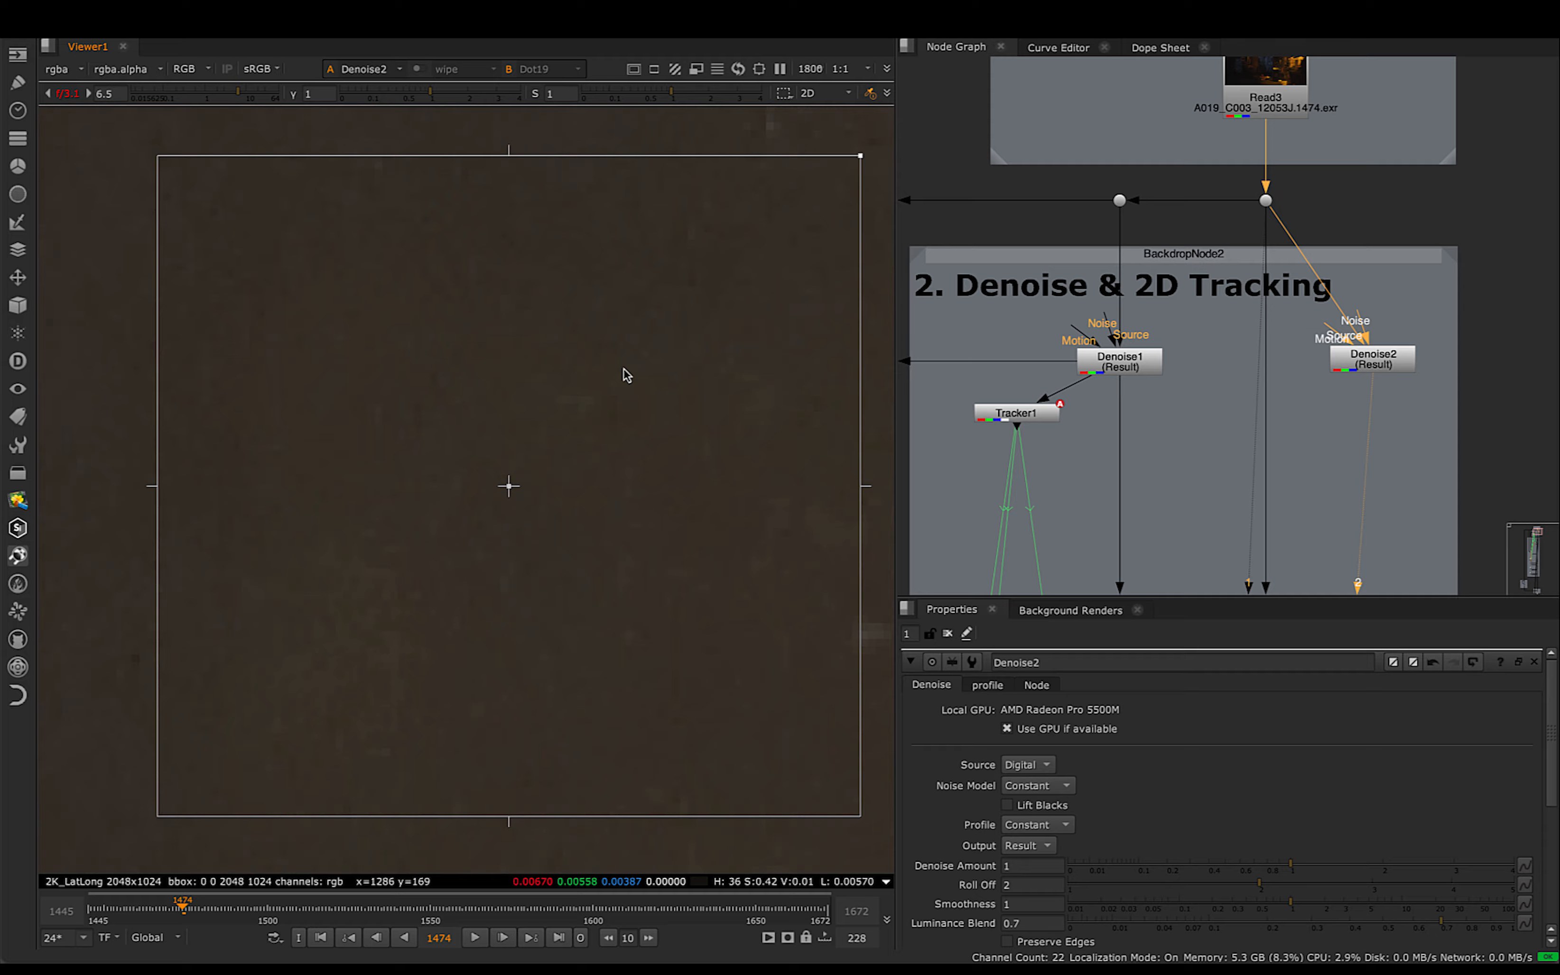
{"action": "key", "text": "2"}
{"action": "scroll", "coordinate": [625, 369], "scroll_direction": "down", "scroll_amount": 5}
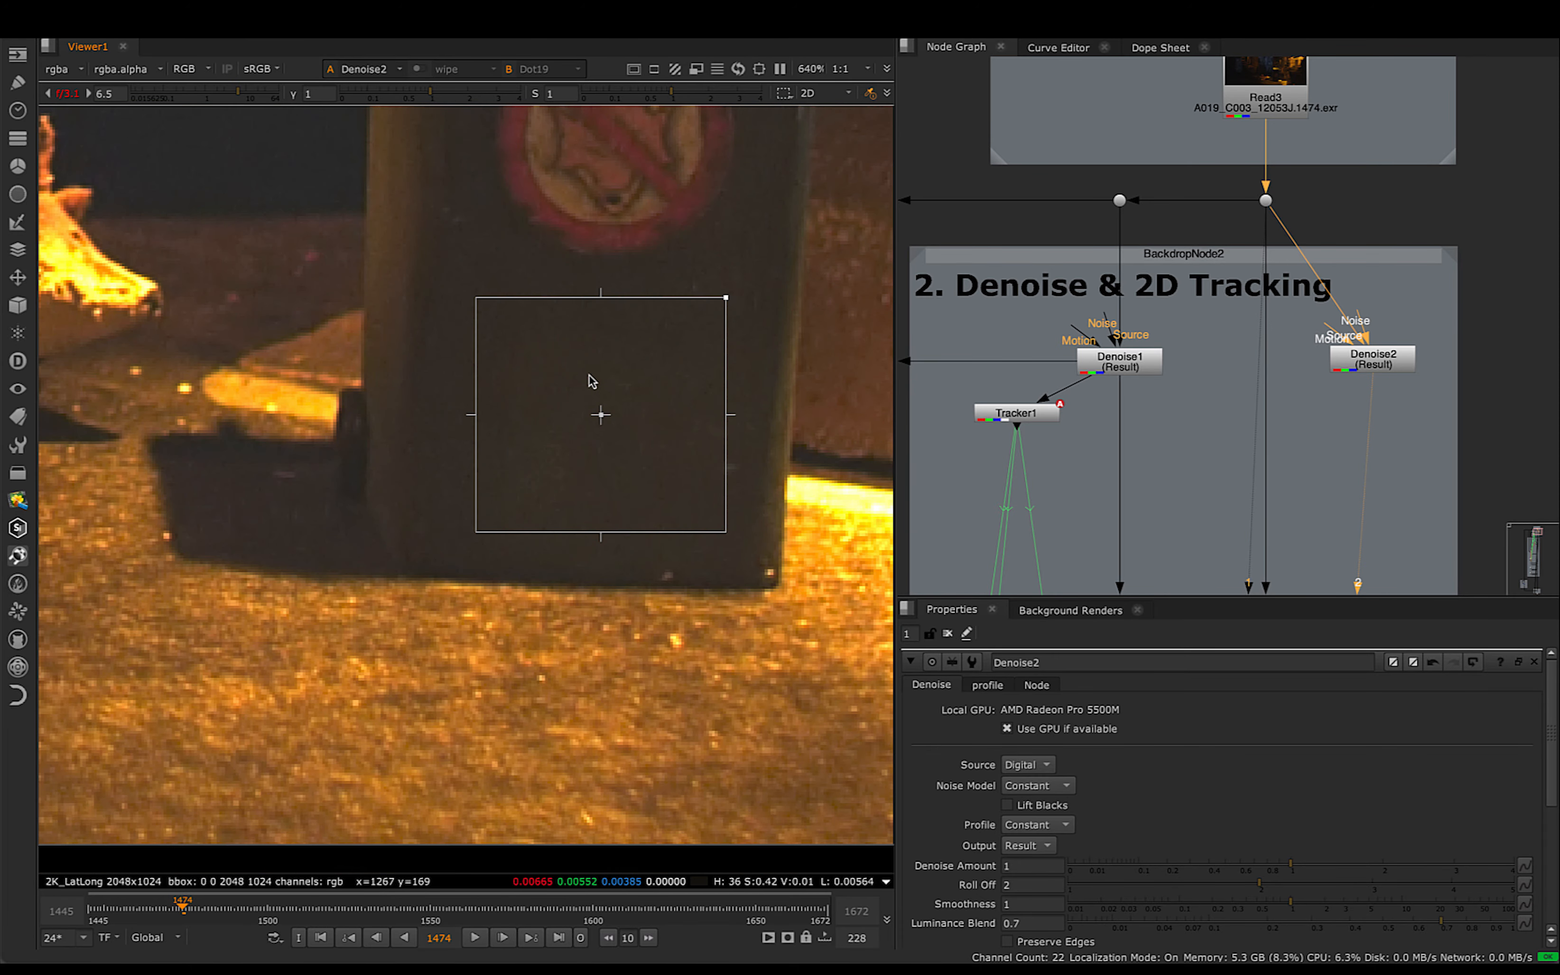
{"action": "middle_click_drag", "start_coordinate": [592, 379], "coordinate": [494, 387]}
{"action": "scroll", "coordinate": [478, 395], "scroll_direction": "up", "scroll_amount": 3}
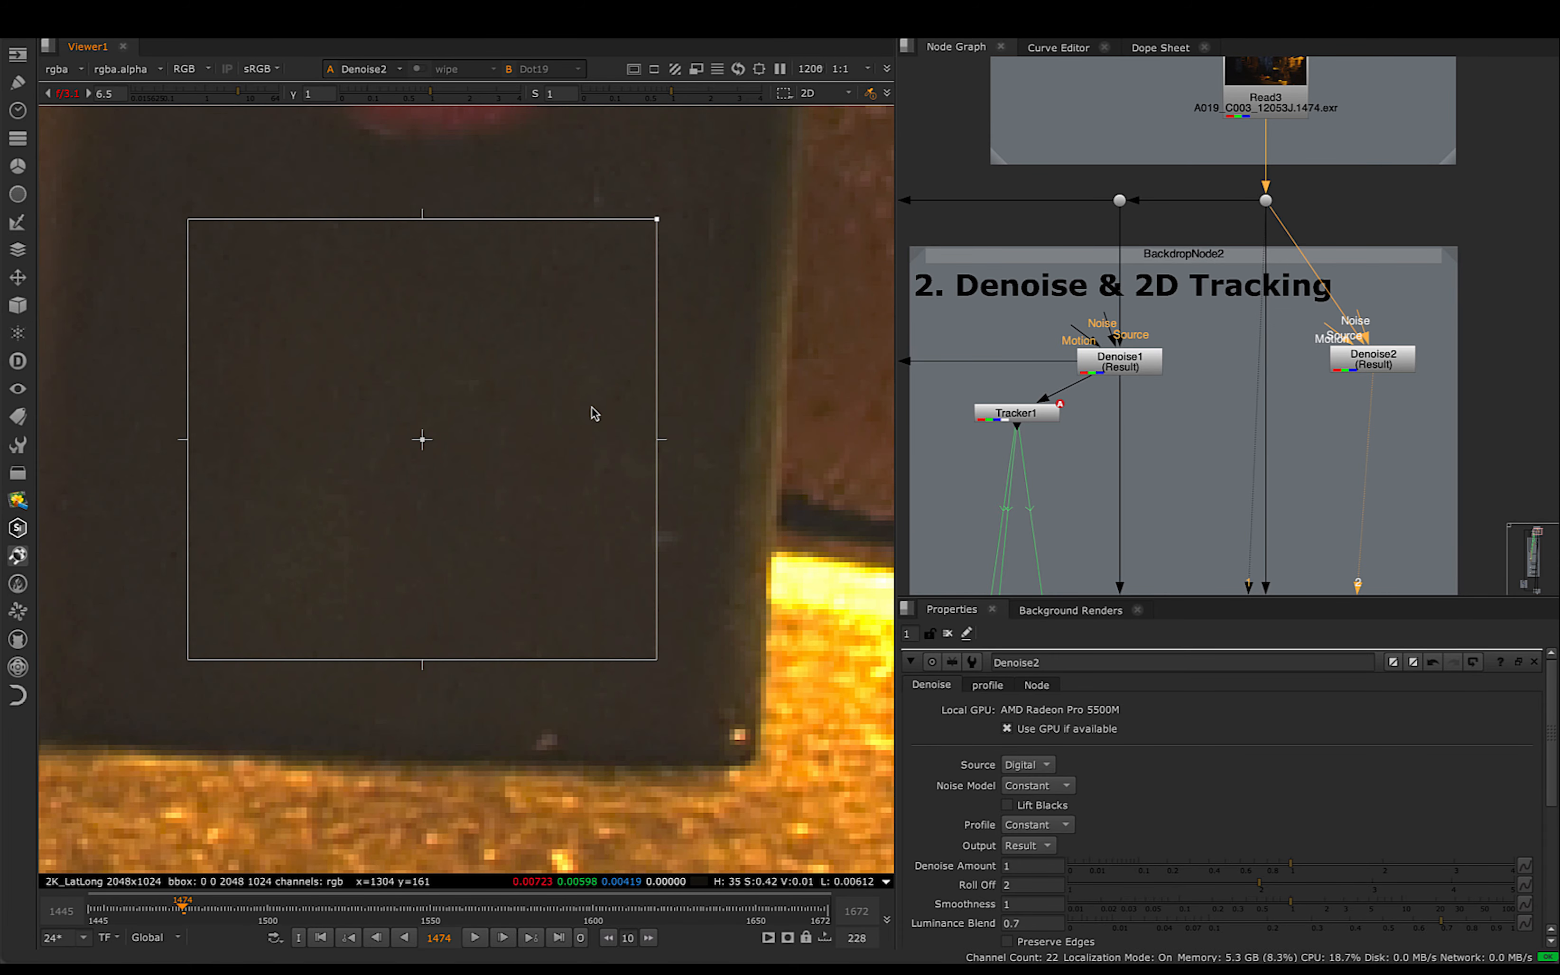
{"action": "scroll", "coordinate": [592, 407], "scroll_direction": "up", "scroll_amount": 2}
{"action": "key", "text": "1"}
{"action": "key", "text": "2"}
{"action": "key", "text": "1"}
{"action": "key", "text": "2"}
{"action": "scroll", "coordinate": [710, 415], "scroll_direction": "down", "scroll_amount": 3}
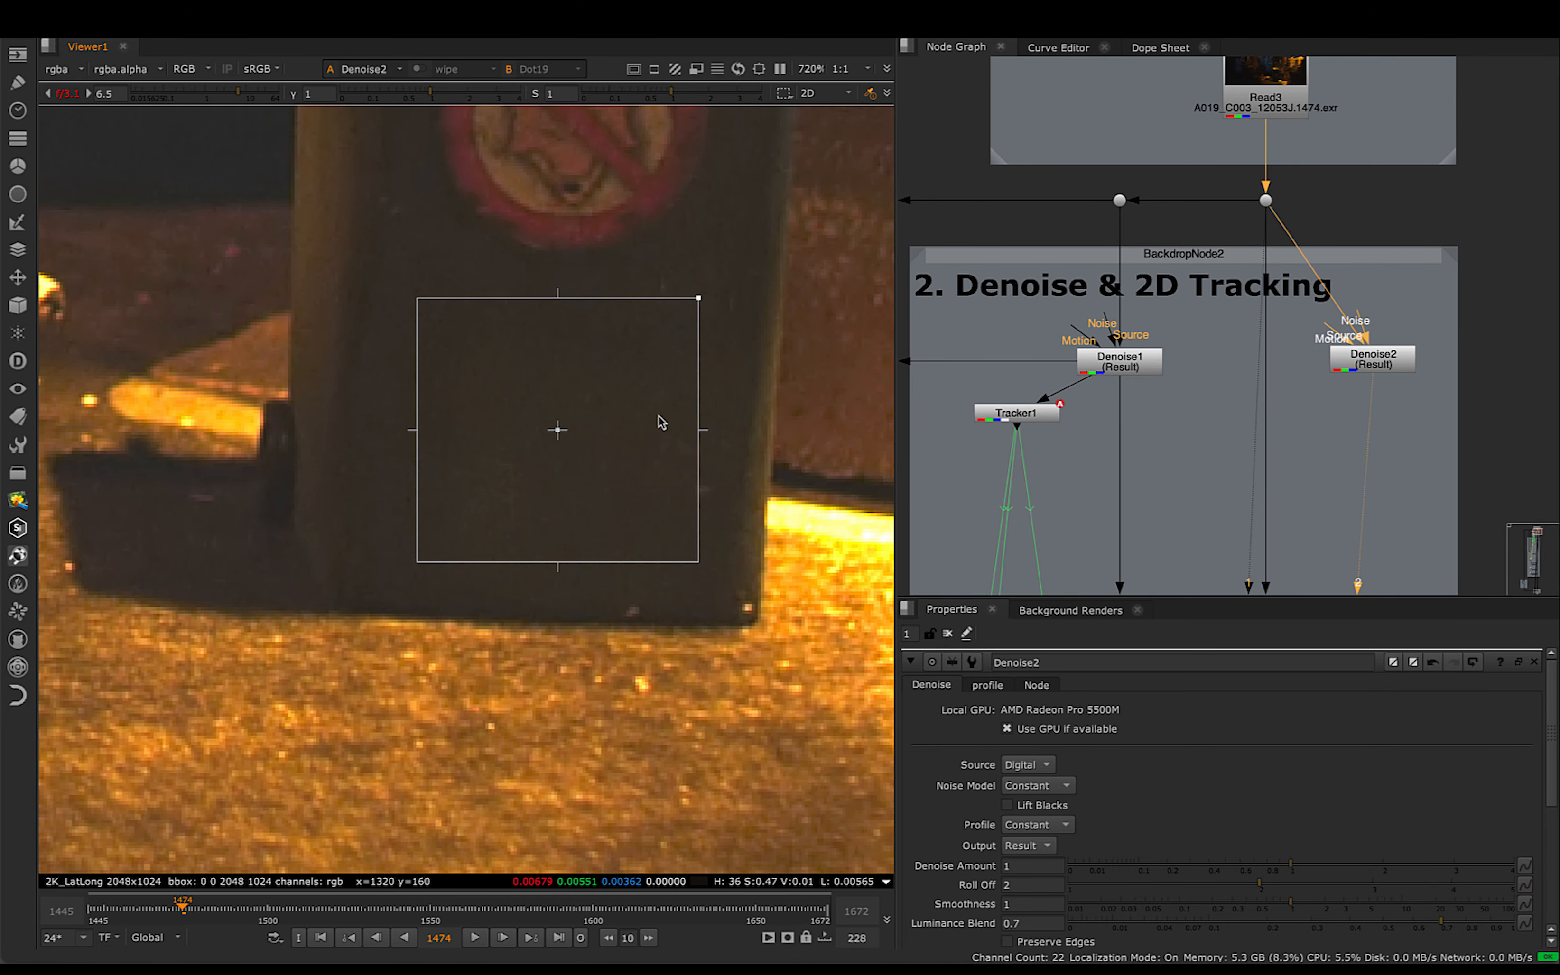
{"action": "middle_click_drag", "start_coordinate": [615, 444], "coordinate": [660, 480]}
{"action": "scroll", "coordinate": [603, 445], "scroll_direction": "down", "scroll_amount": 4}
{"action": "middle_click_drag", "start_coordinate": [443, 414], "coordinate": [592, 520]}
- Delete the Denoise2 node and open the properties of the original Denoise1 node
{"action": "left_click", "coordinate": [1119, 360]}
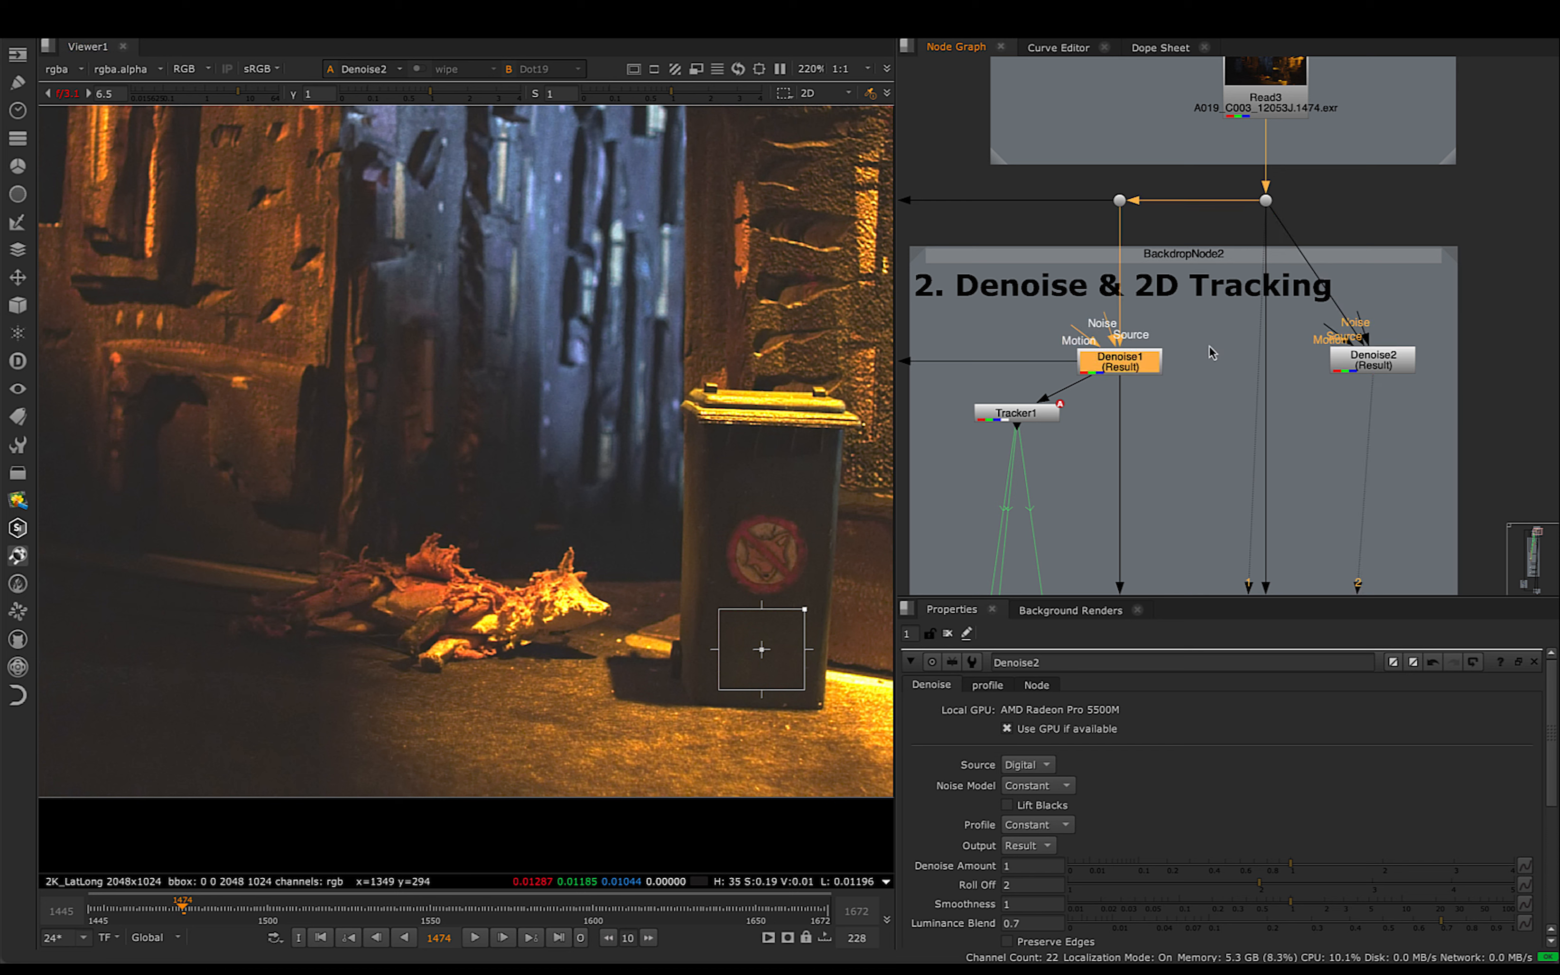
{"action": "left_click_drag", "start_coordinate": [1027, 328], "coordinate": [1225, 400]}
{"action": "left_click", "coordinate": [1389, 365]}
{"action": "key", "text": "Delete"}
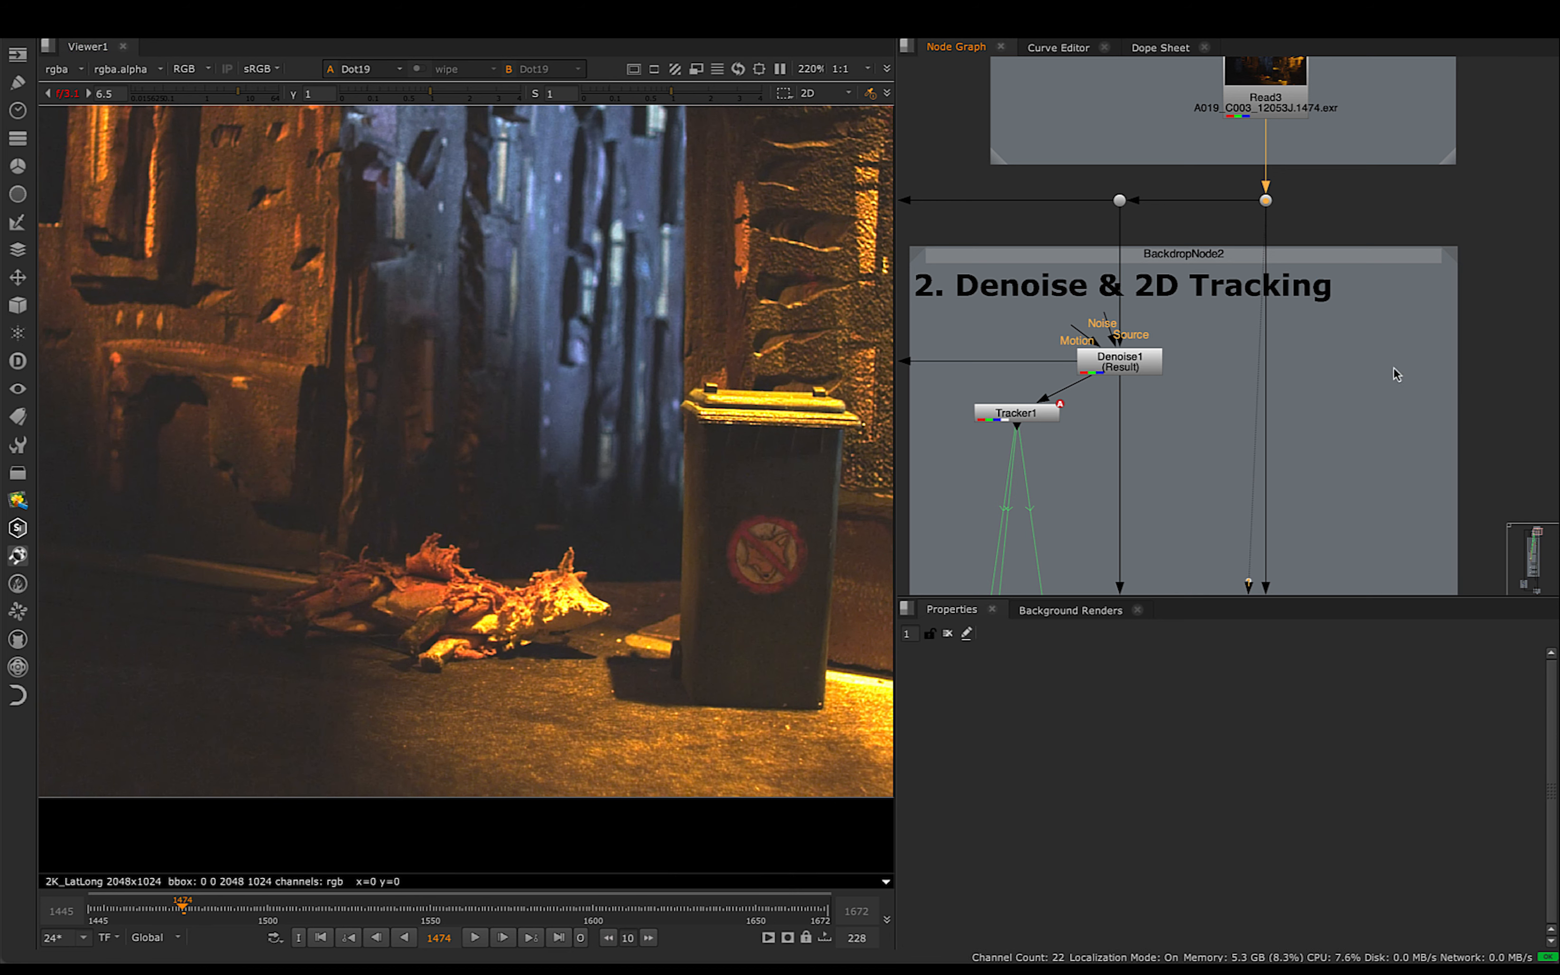
{"action": "double_click", "coordinate": [1133, 366]}
- Open the properties of the Tracker1 node below Denoise1 and bring the orange-lit building into view
{"action": "middle_click_drag", "start_coordinate": [1055, 495], "coordinate": [1185, 379]}
{"action": "left_click", "coordinate": [1140, 344]}
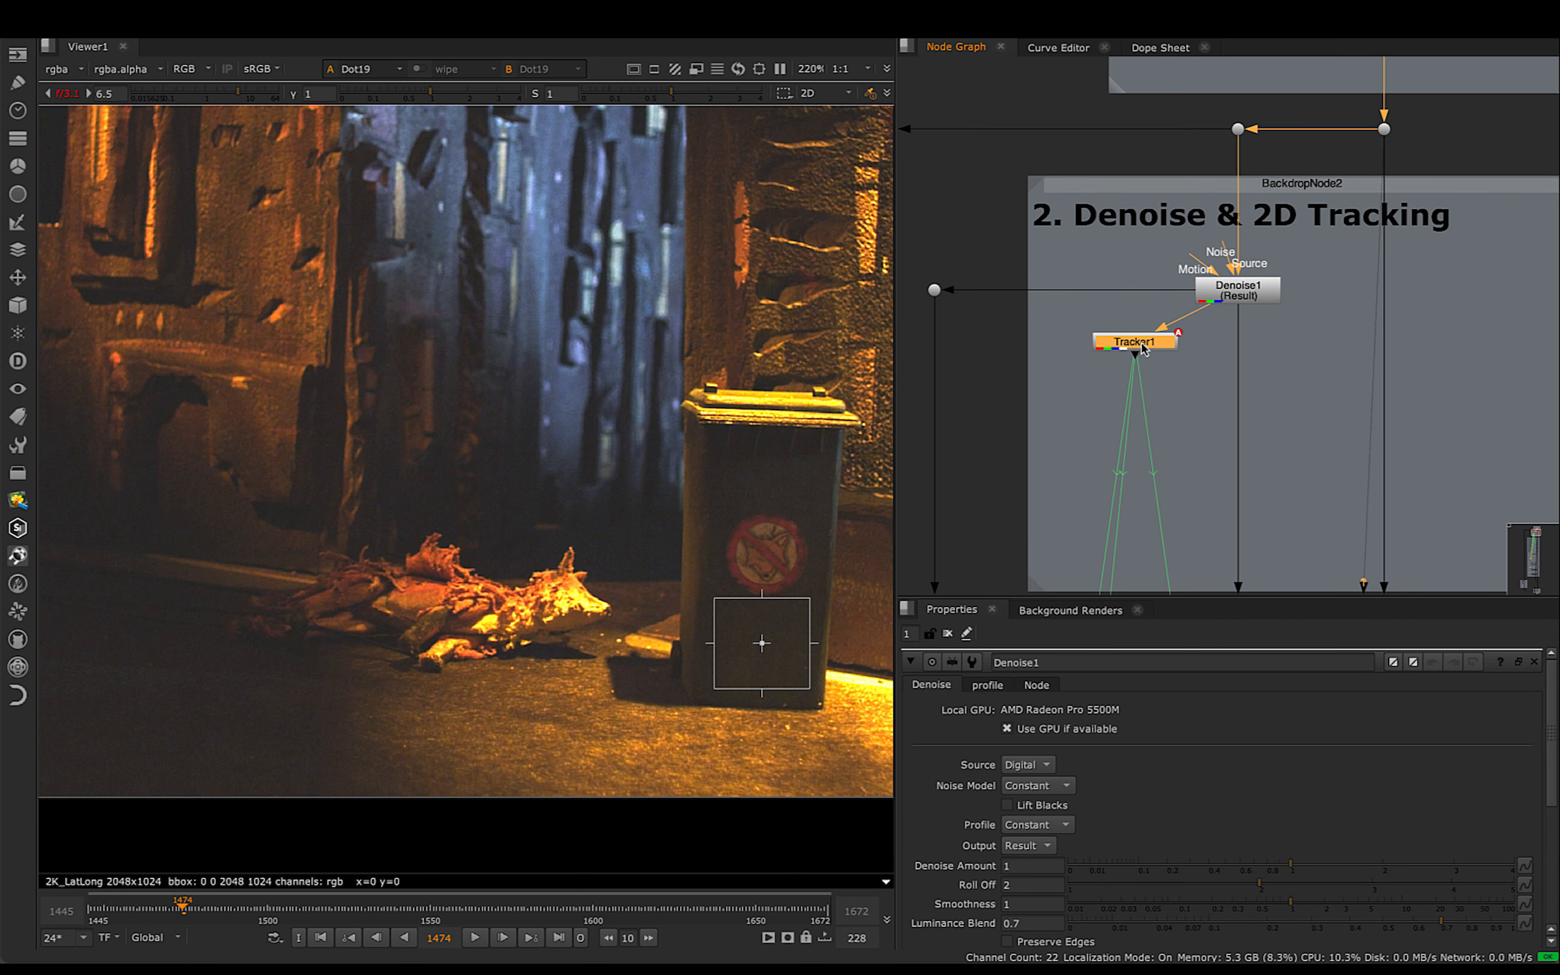
{"action": "scroll", "coordinate": [675, 389], "scroll_direction": "down", "scroll_amount": 3}
{"action": "middle_click_drag", "start_coordinate": [646, 425], "coordinate": [825, 565]}
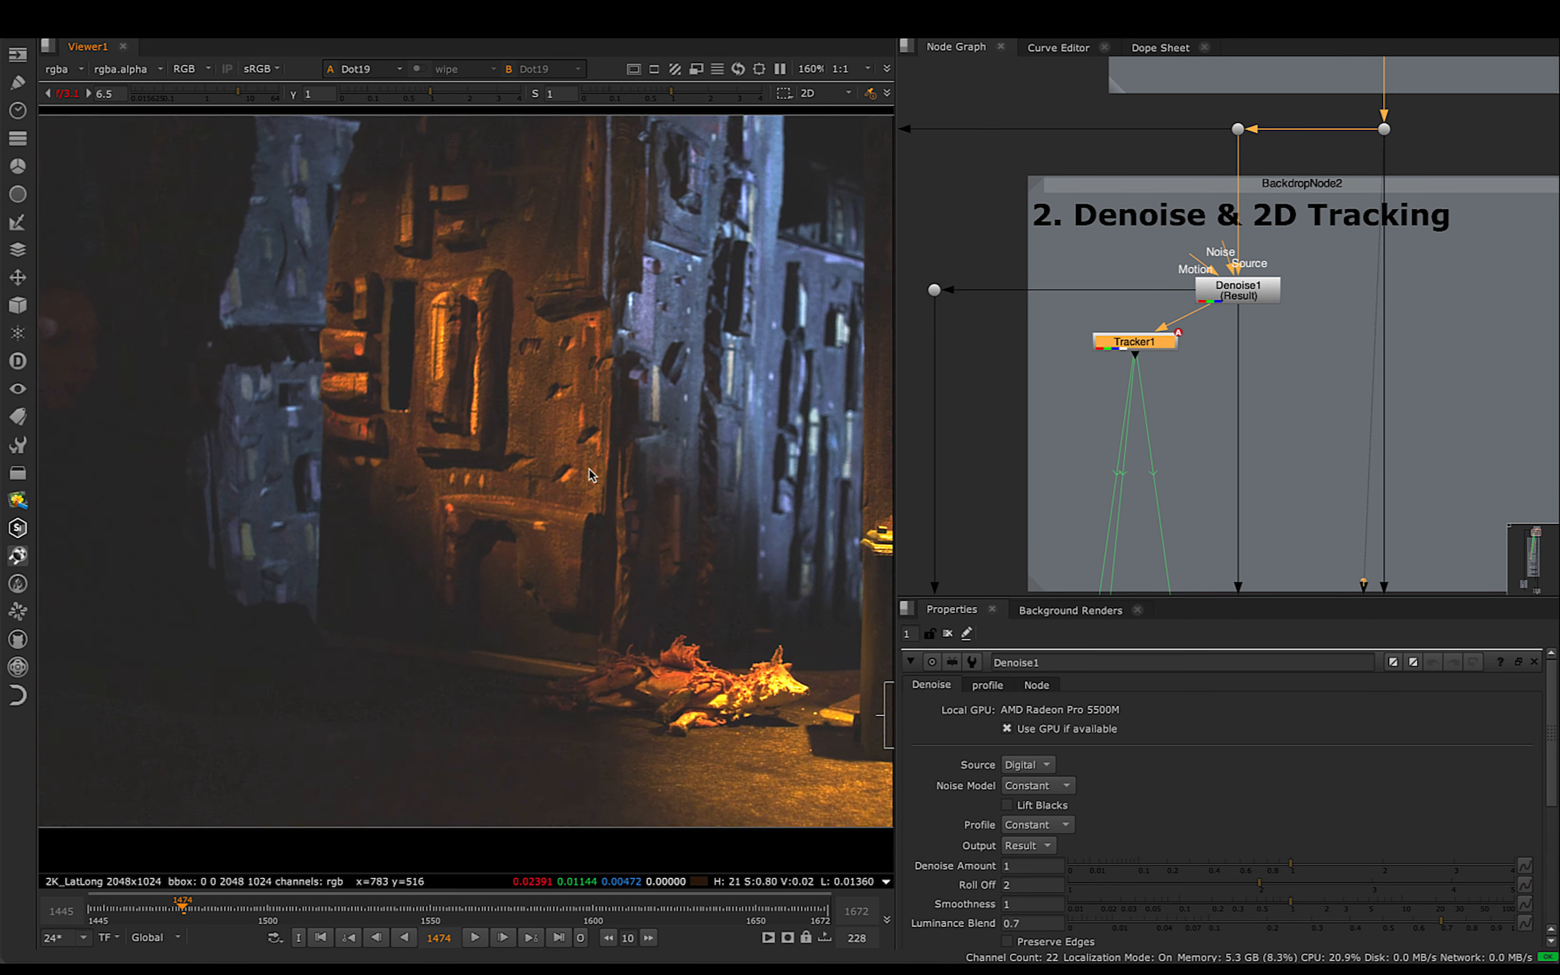
{"action": "middle_click_drag", "start_coordinate": [589, 475], "coordinate": [599, 475]}
{"action": "left_click_drag", "start_coordinate": [349, 238], "coordinate": [611, 534]}
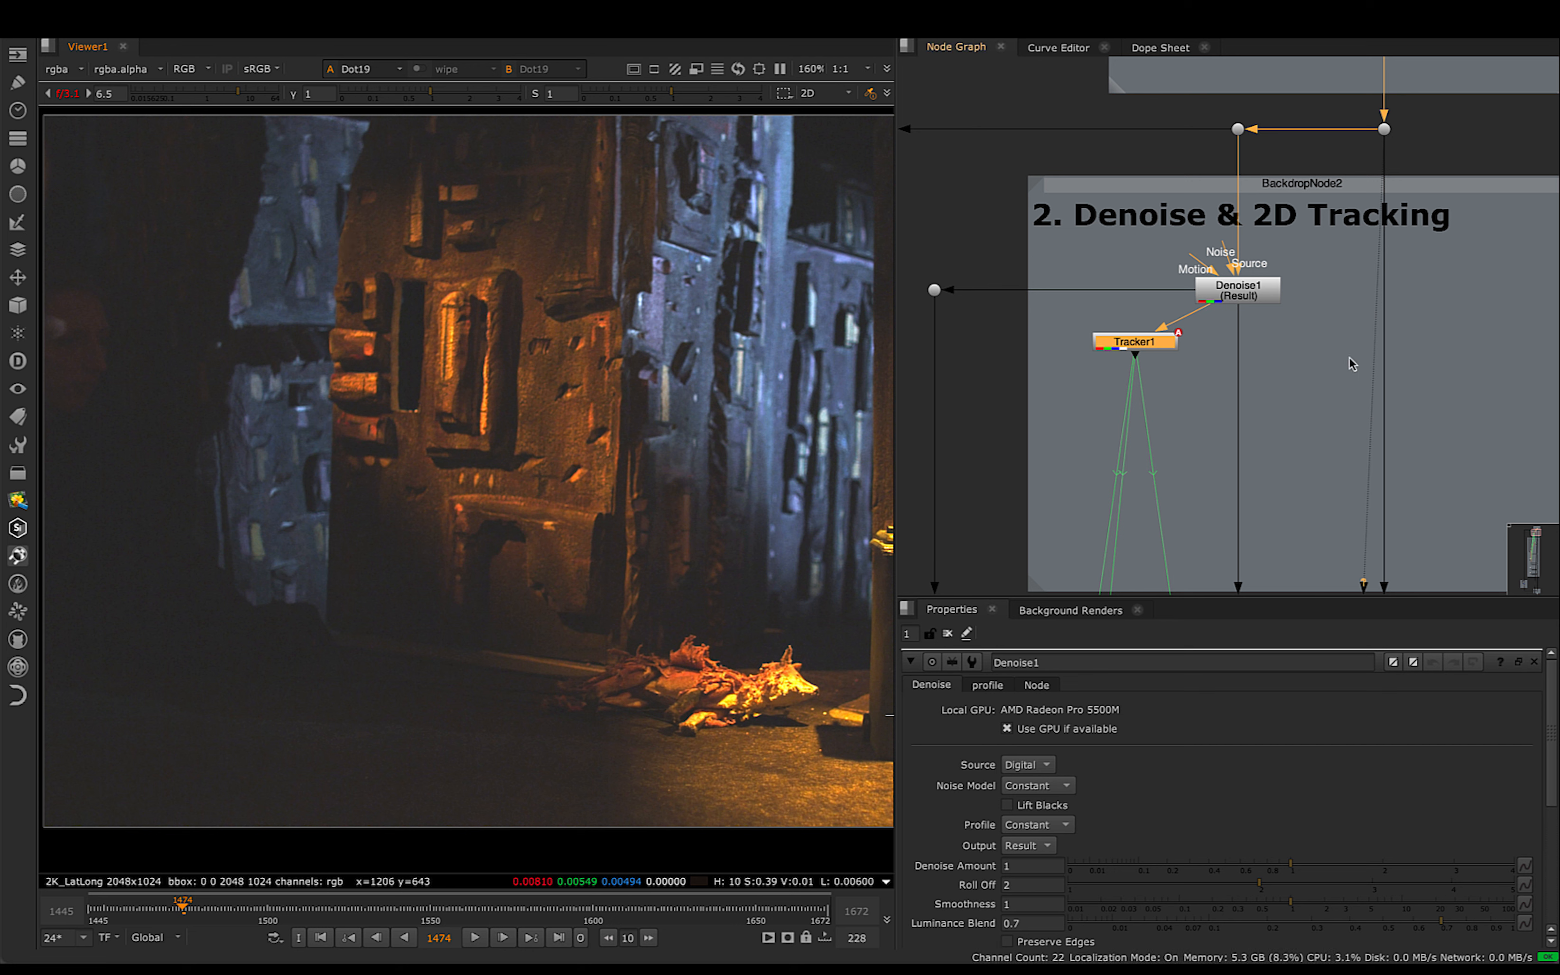
{"action": "double_click", "coordinate": [1148, 345]}
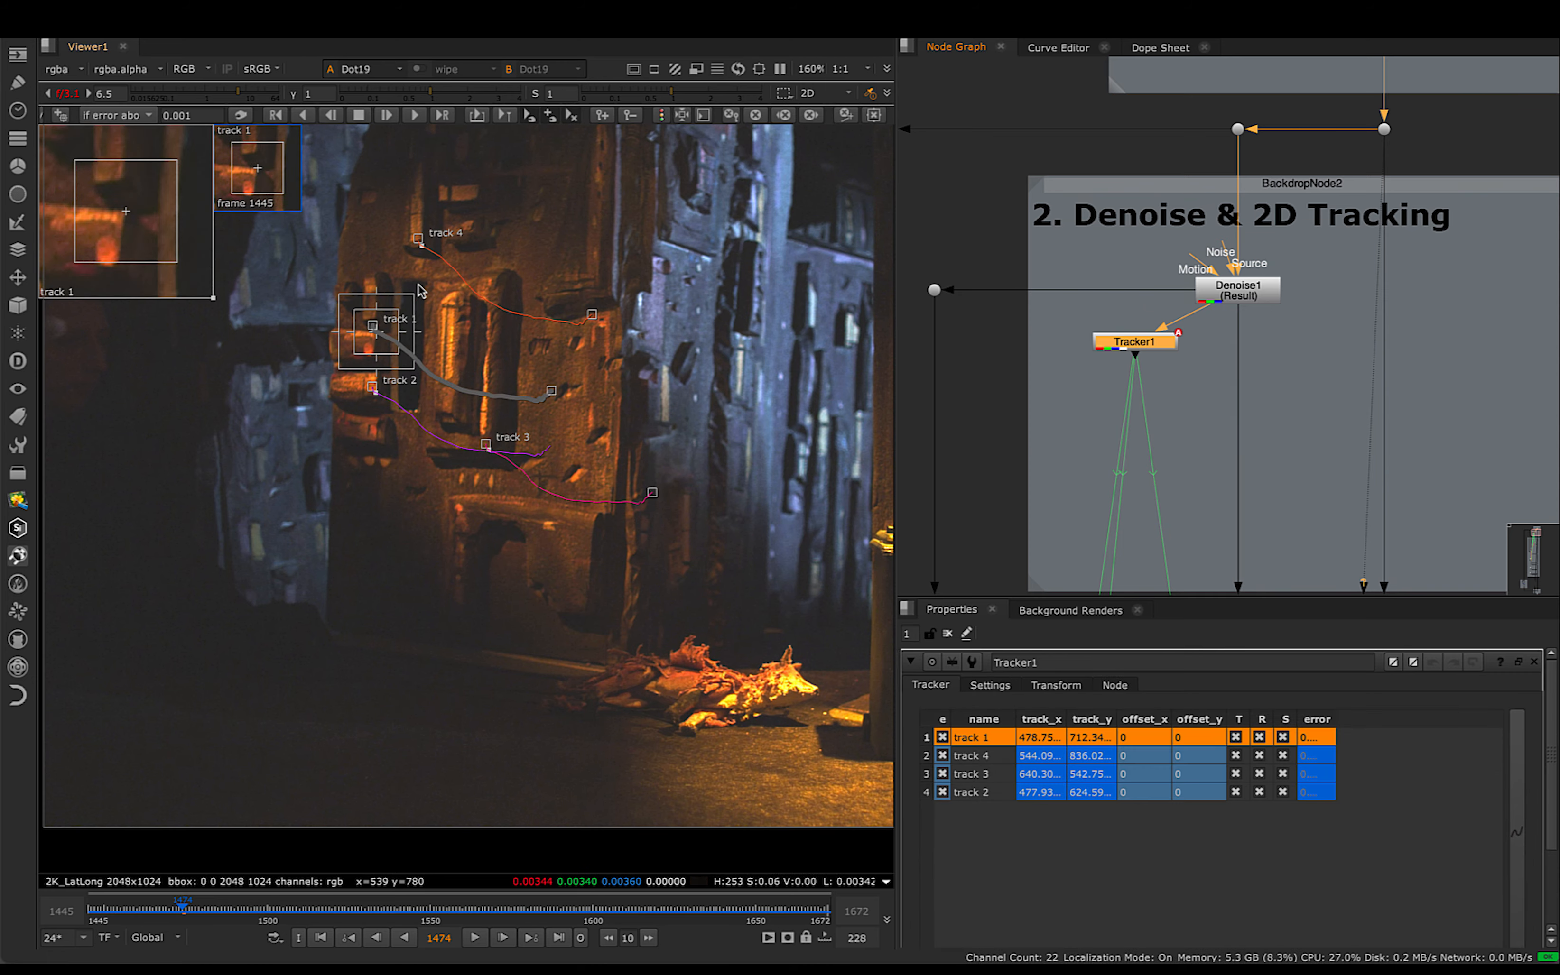
- Go to frame 1445 and examine the placement of track 4 on the dark ledge of the orange-lit building
{"action": "scroll", "coordinate": [444, 291], "scroll_direction": "up", "scroll_amount": 3}
{"action": "scroll", "coordinate": [444, 292], "scroll_direction": "up", "scroll_amount": 3}
{"action": "middle_click_drag", "start_coordinate": [430, 306], "coordinate": [470, 374]}
{"action": "key", "text": "Home"}
{"action": "scroll", "coordinate": [451, 284], "scroll_direction": "up", "scroll_amount": 3}
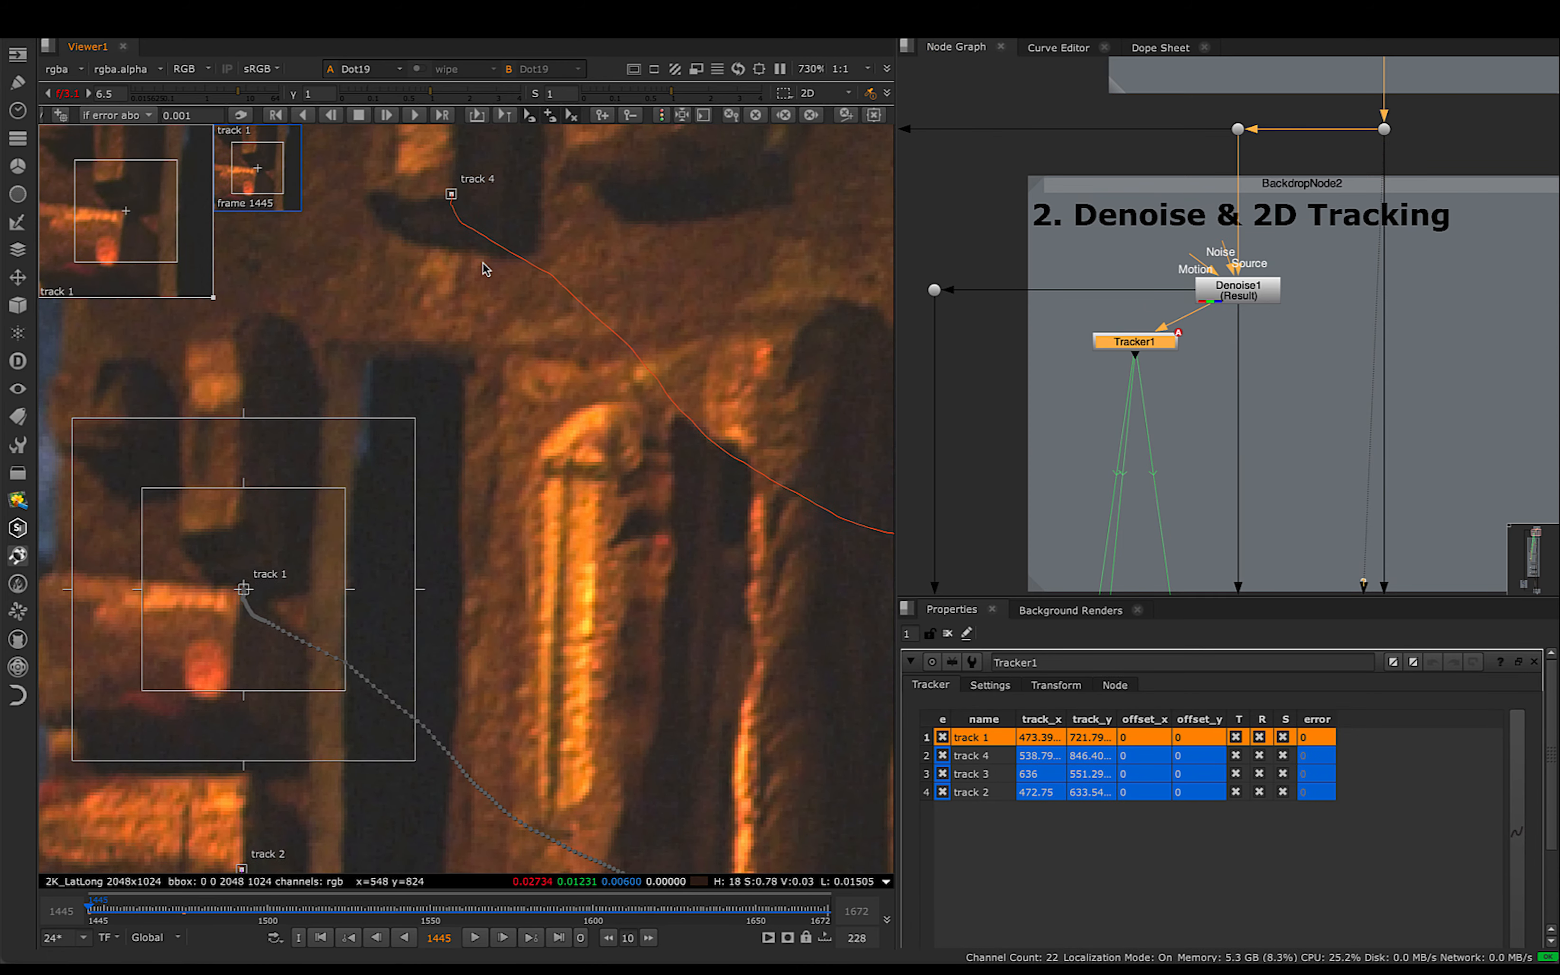
{"action": "scroll", "coordinate": [477, 240], "scroll_direction": "up", "scroll_amount": 1}
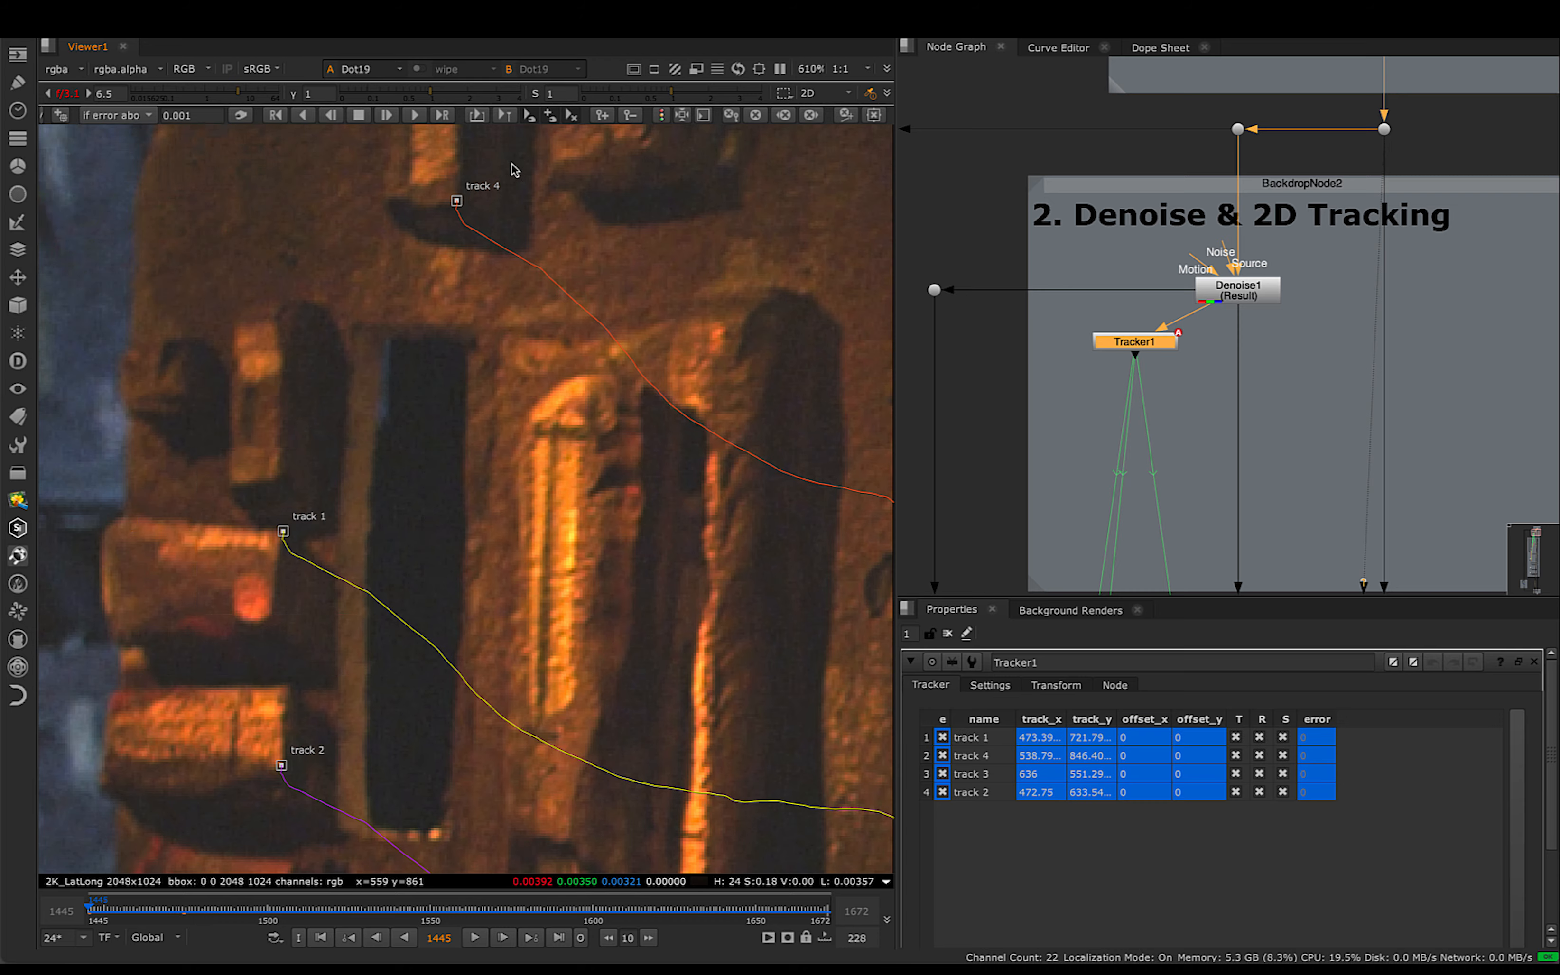
{"action": "left_click", "coordinate": [456, 201]}
{"action": "scroll", "coordinate": [426, 233], "scroll_direction": "up", "scroll_amount": 5}
{"action": "middle_click_drag", "start_coordinate": [381, 157], "coordinate": [396, 352]}
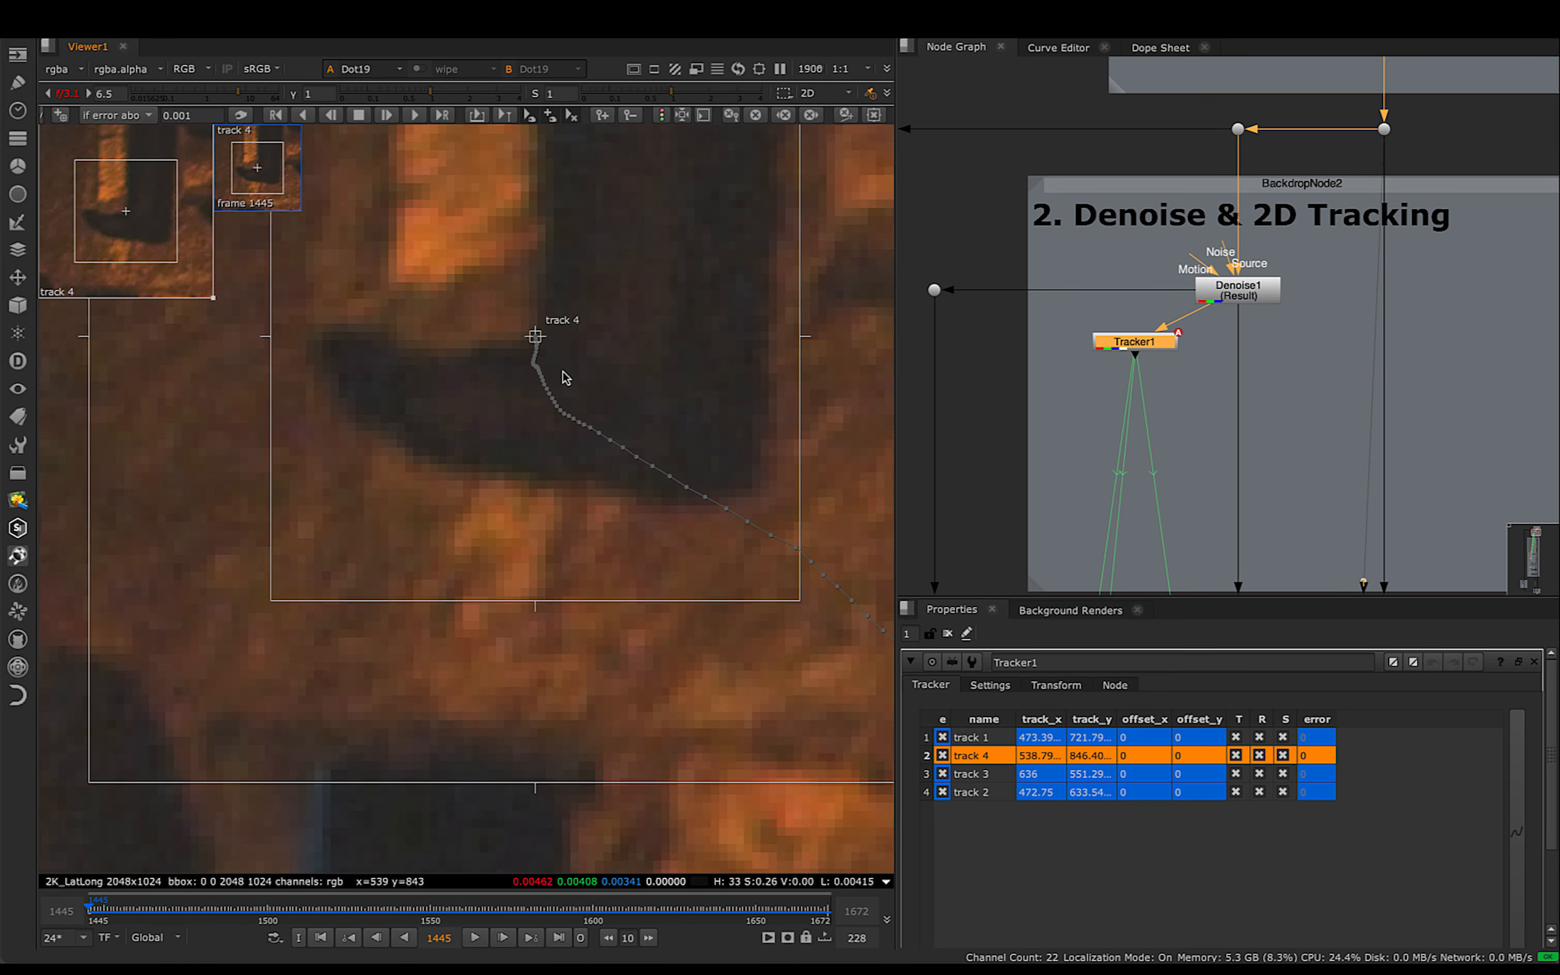
{"action": "scroll", "coordinate": [555, 387], "scroll_direction": "down", "scroll_amount": 5}
- Examine the placement and motion paths of tracks 1, 2 and 3 on the orange-lit building
{"action": "left_click", "coordinate": [403, 497]}
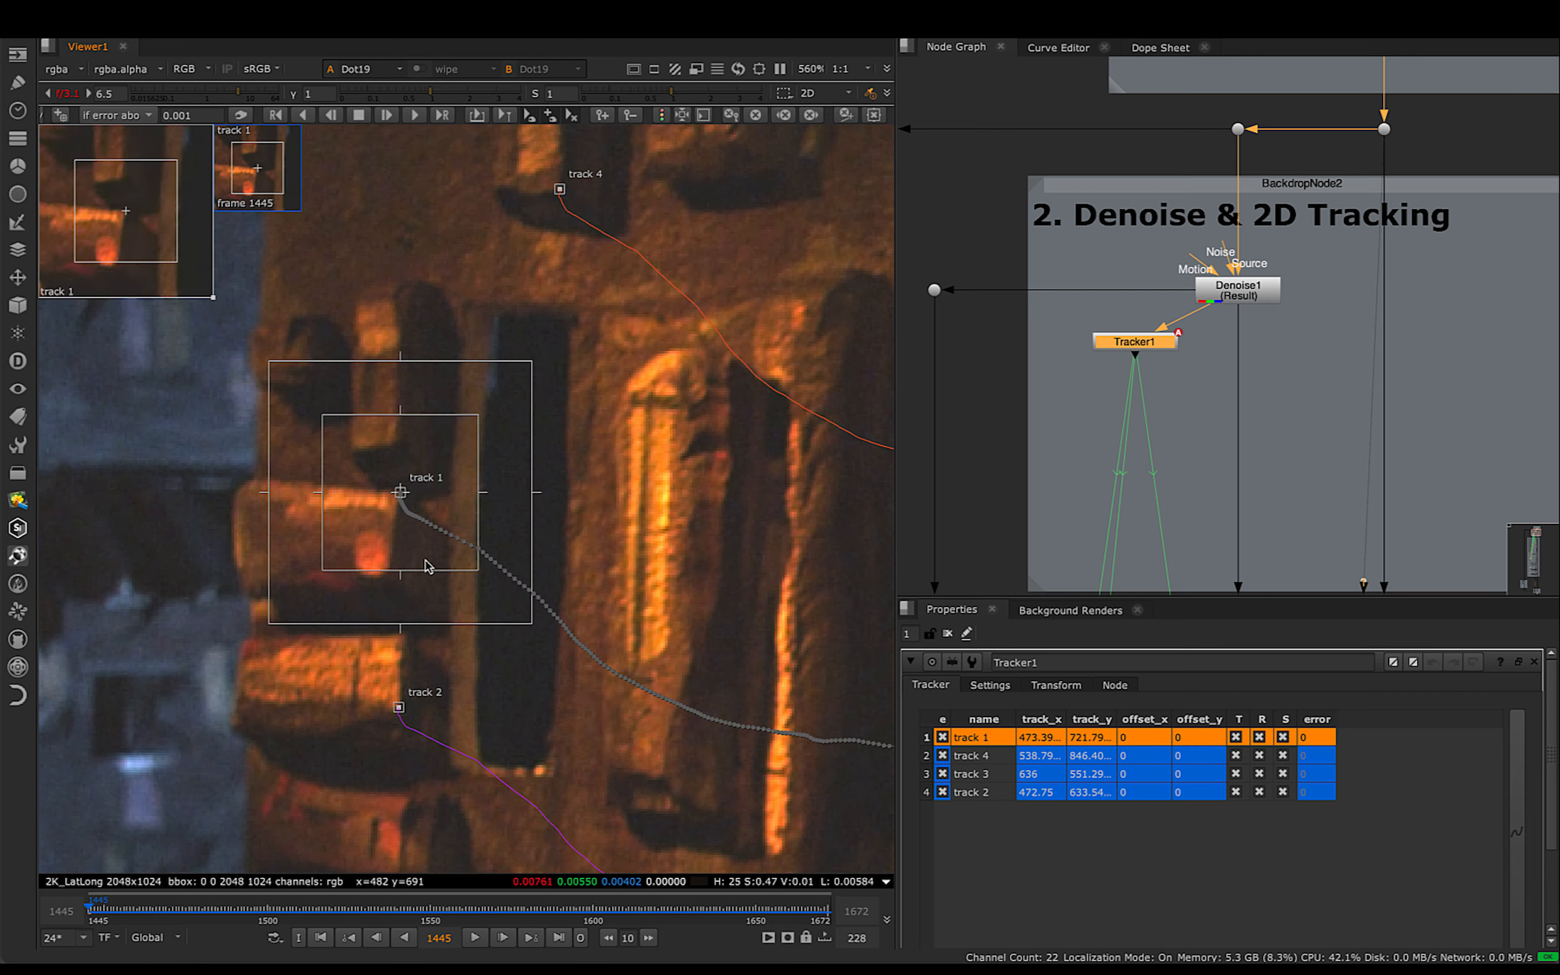
{"action": "middle_click_drag", "start_coordinate": [425, 559], "coordinate": [427, 489]}
{"action": "scroll", "coordinate": [392, 646], "scroll_direction": "up", "scroll_amount": 1}
{"action": "middle_click_drag", "start_coordinate": [393, 645], "coordinate": [511, 542]}
{"action": "scroll", "coordinate": [600, 513], "scroll_direction": "down", "scroll_amount": 5}
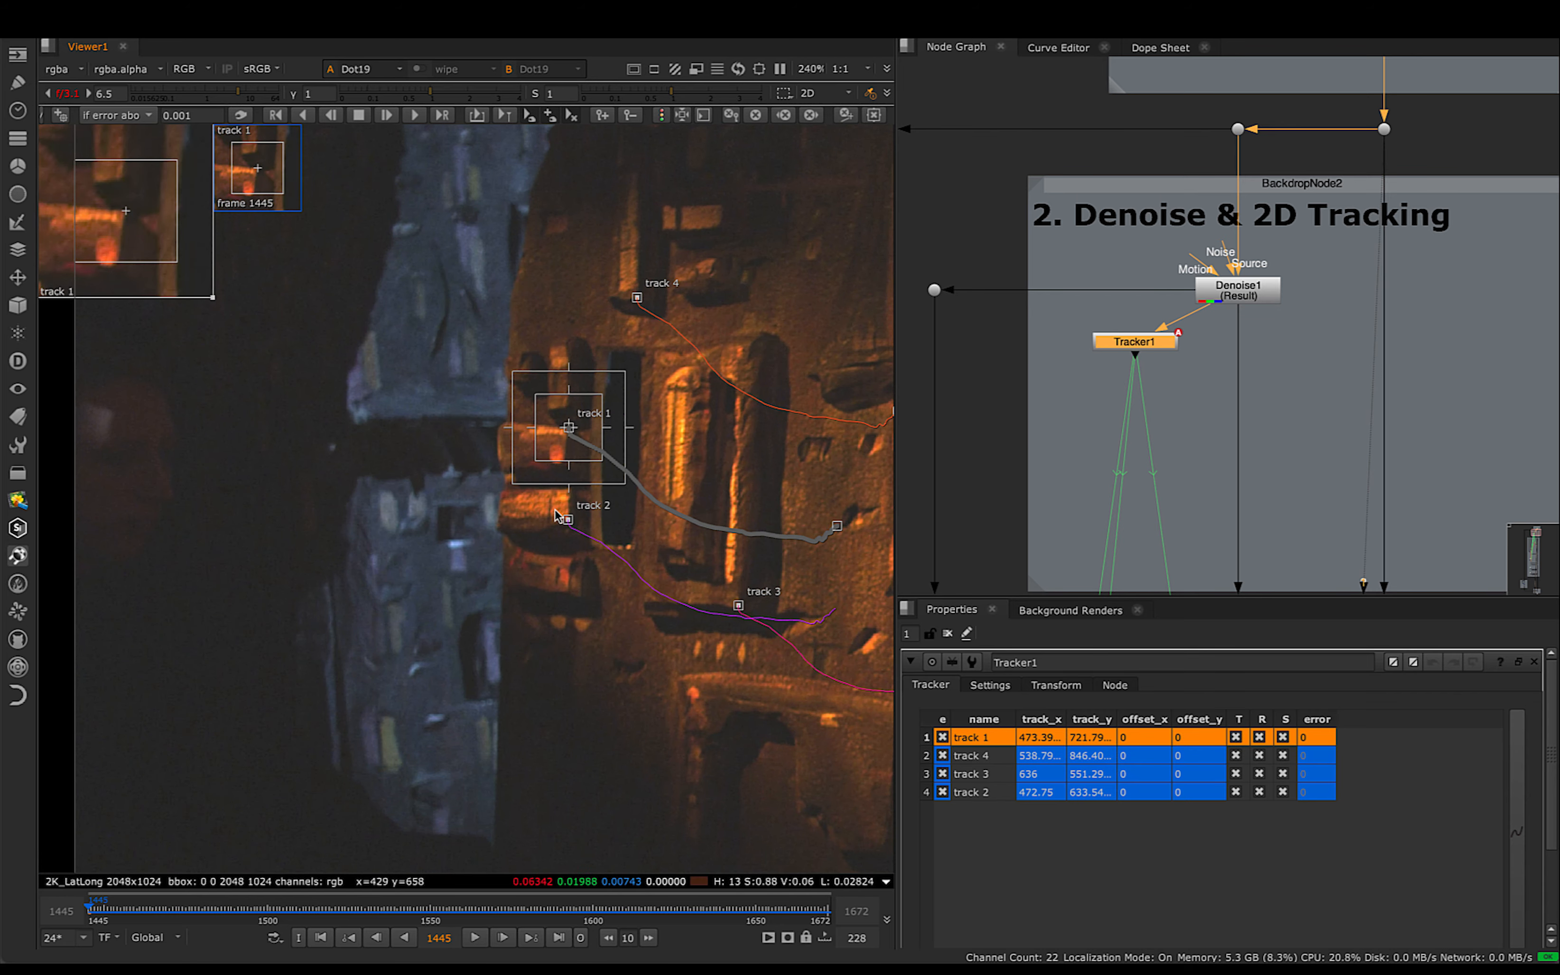
{"action": "middle_click_drag", "start_coordinate": [716, 605], "coordinate": [500, 573]}
{"action": "scroll", "coordinate": [521, 583], "scroll_direction": "up", "scroll_amount": 4}
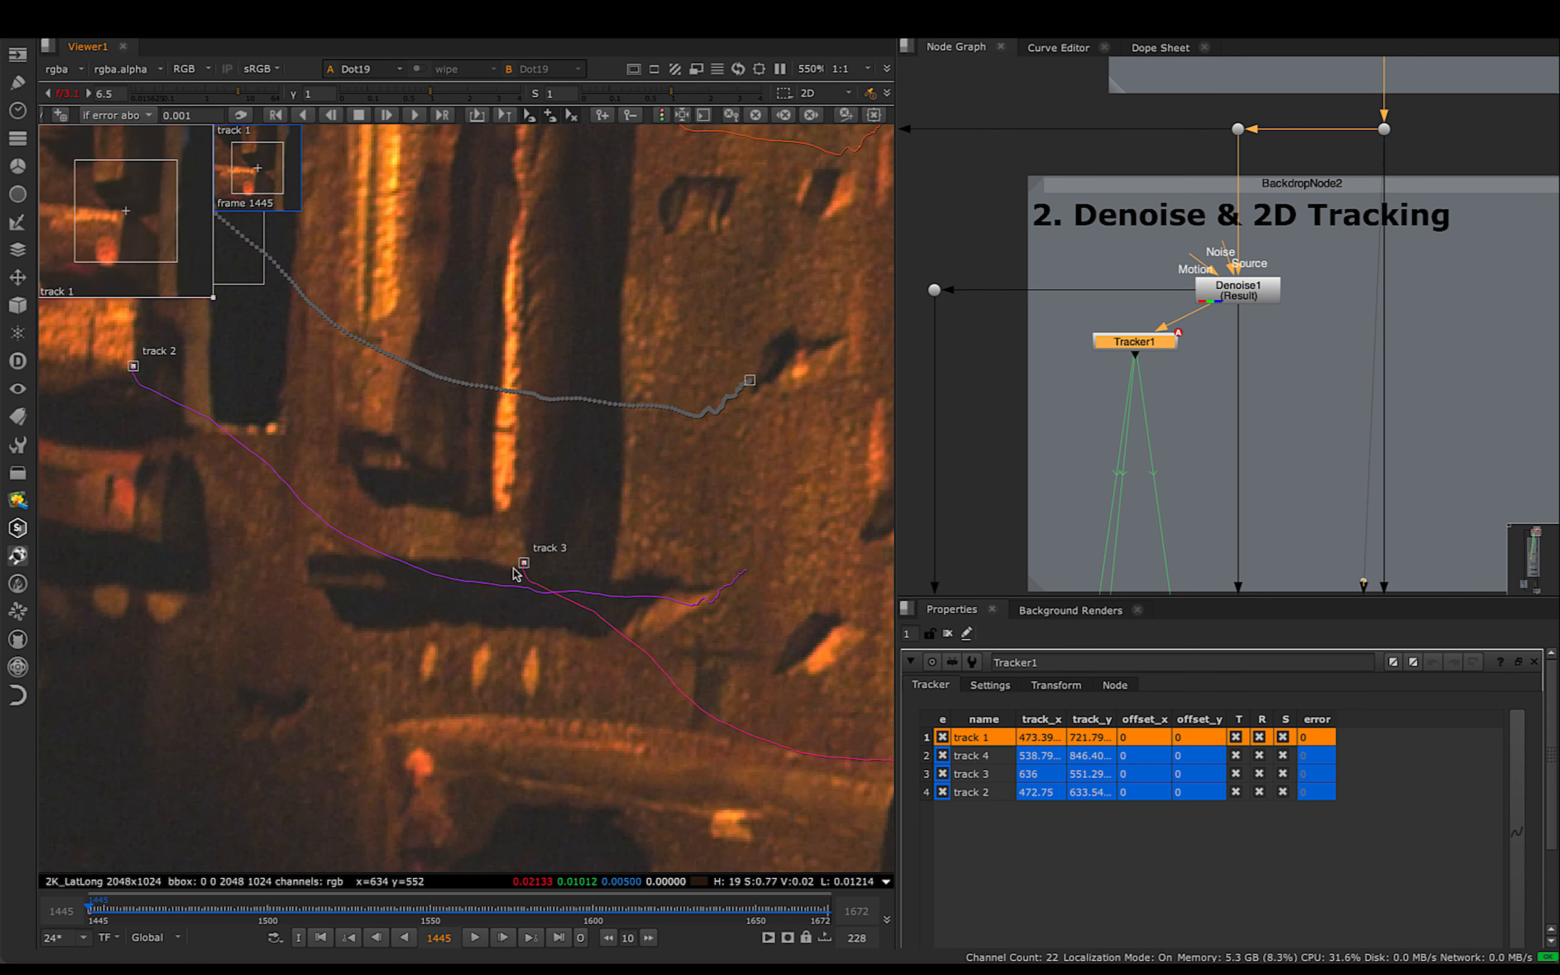
{"action": "scroll", "coordinate": [516, 574], "scroll_direction": "up", "scroll_amount": 4}
{"action": "scroll", "coordinate": [489, 551], "scroll_direction": "down", "scroll_amount": 9}
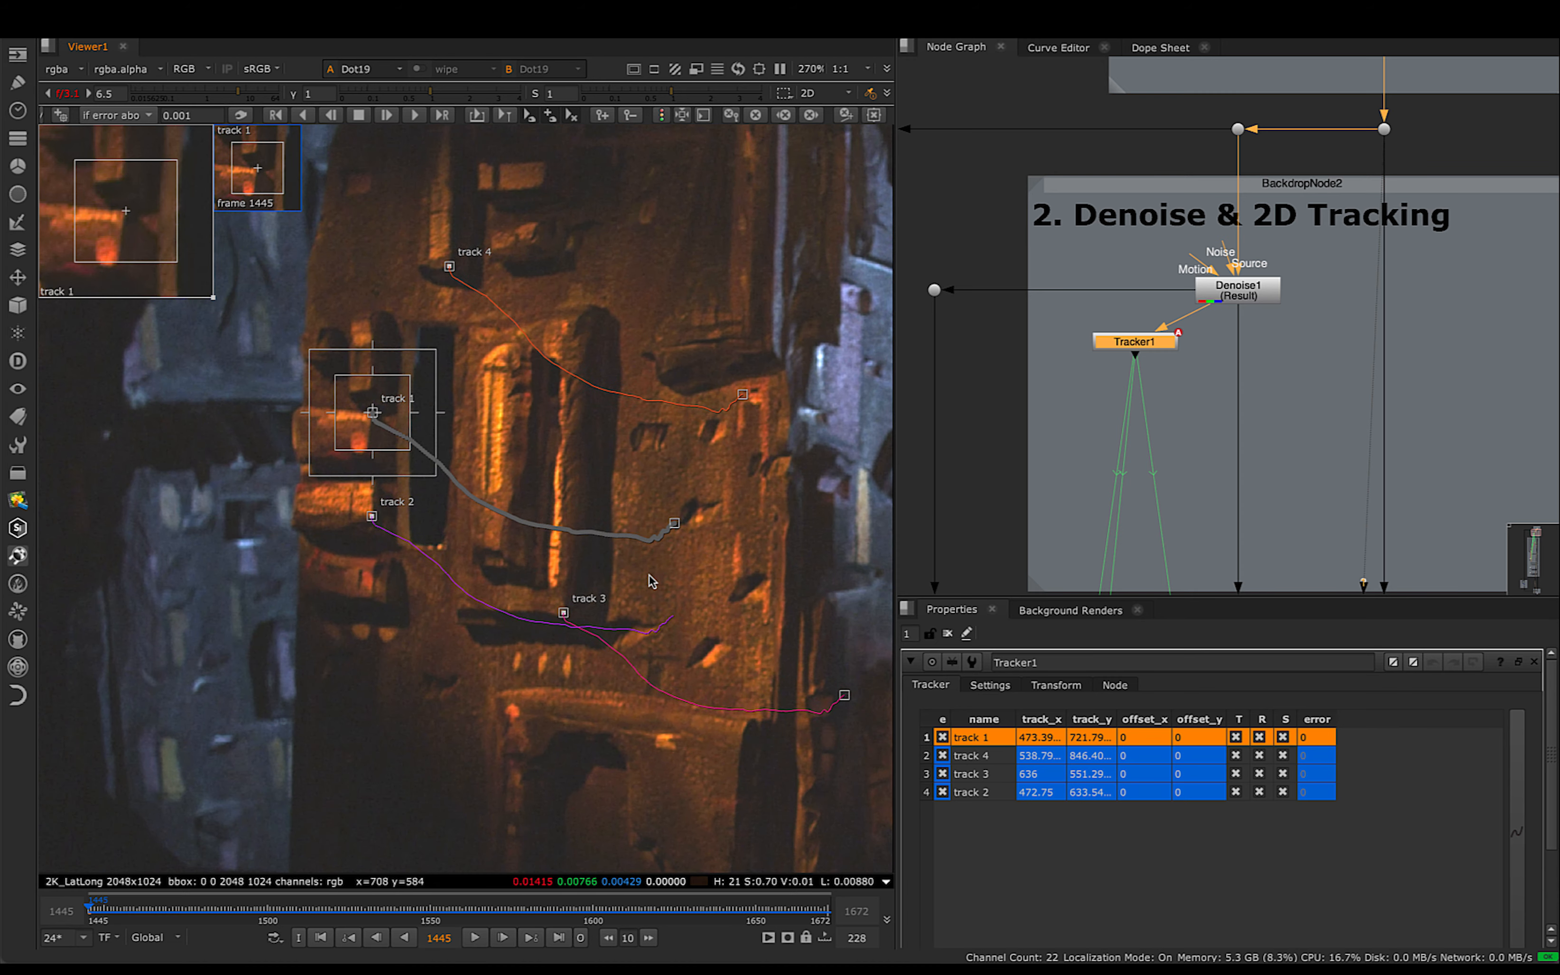
- Select all four tracks, review their placement and paths against the wider plate, and clear the selection
{"action": "scroll", "coordinate": [684, 527], "scroll_direction": "down", "scroll_amount": 2}
{"action": "left_click", "coordinate": [810, 530]}
{"action": "middle_click_drag", "start_coordinate": [813, 533], "coordinate": [683, 534]}
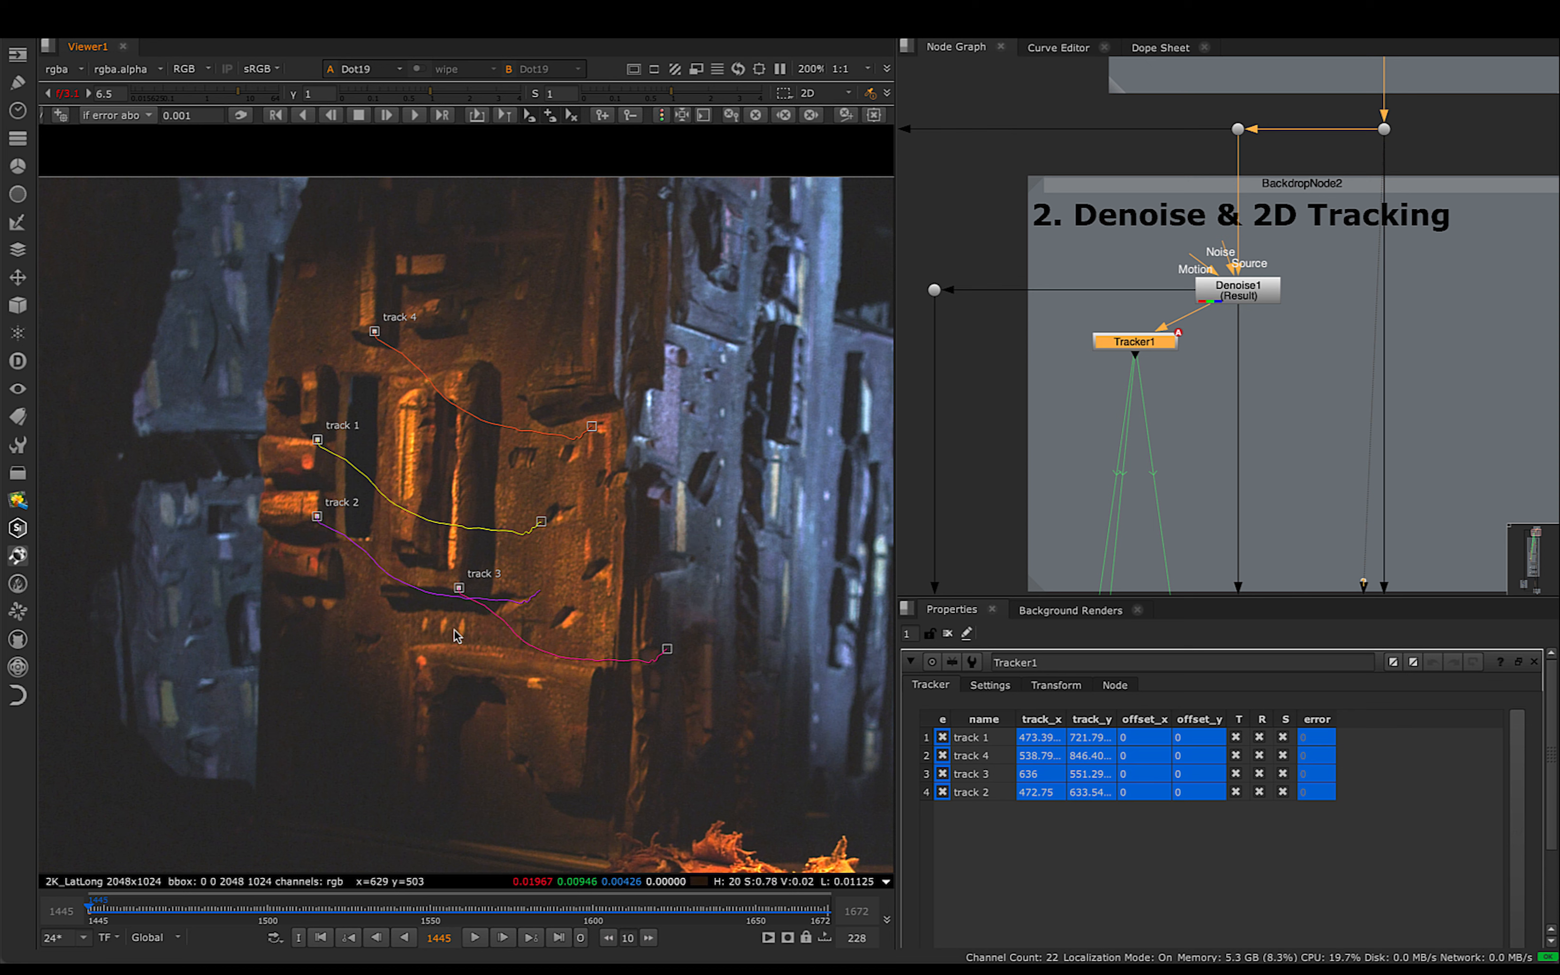
{"action": "left_click_drag", "start_coordinate": [285, 288], "coordinate": [629, 732]}
{"action": "middle_click_drag", "start_coordinate": [742, 545], "coordinate": [589, 546]}
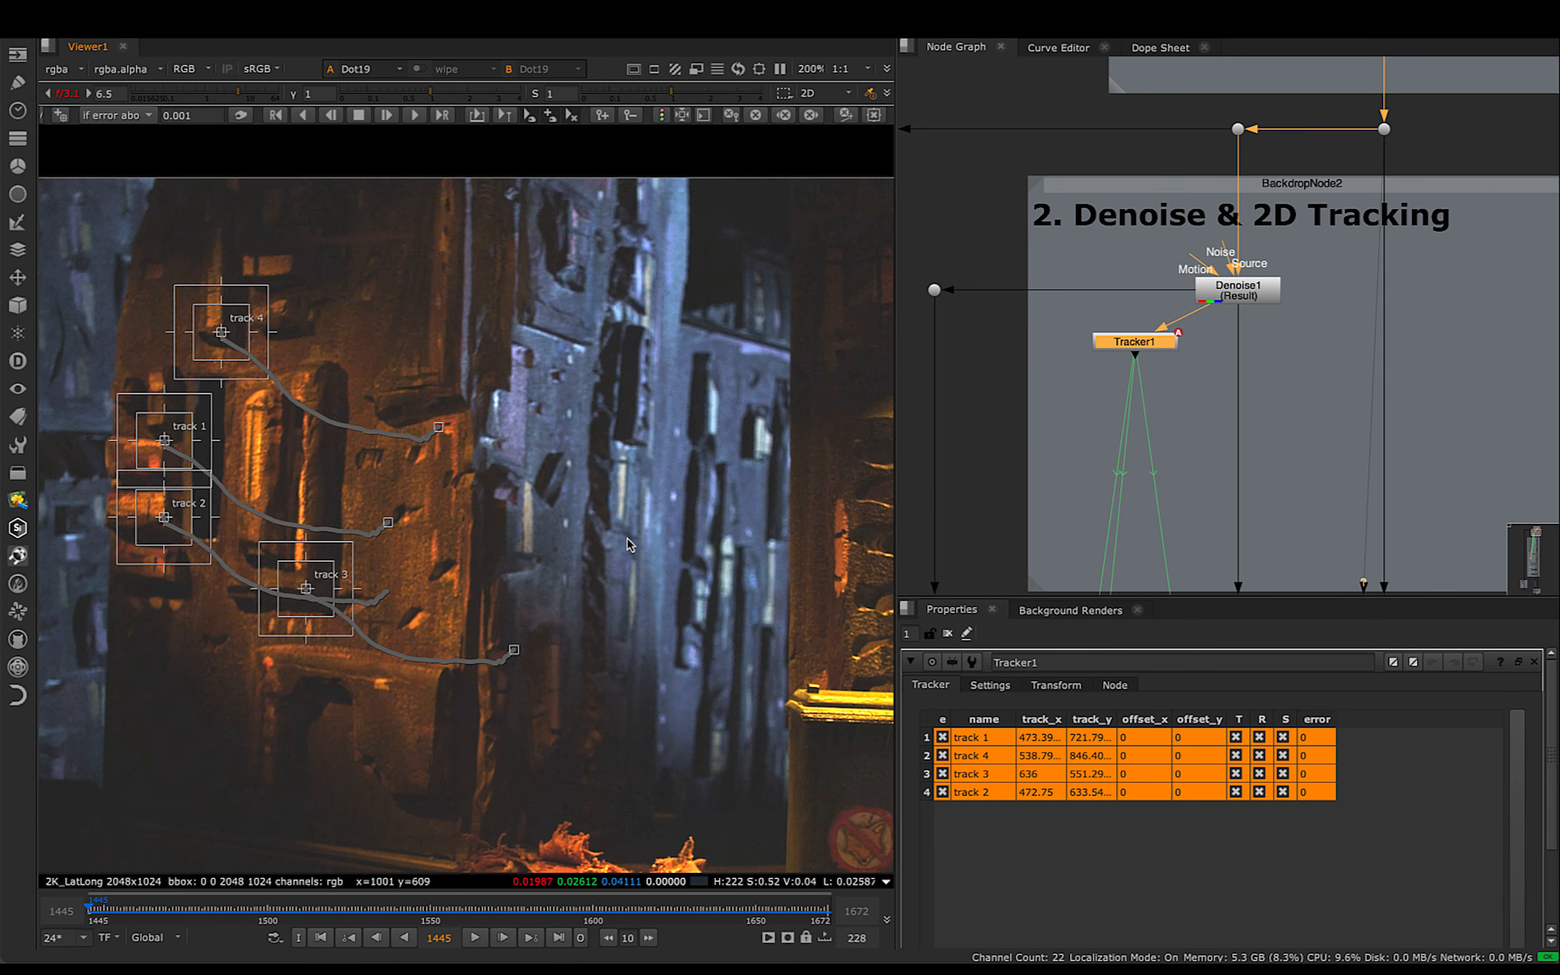
{"action": "scroll", "coordinate": [703, 543], "scroll_direction": "down", "scroll_amount": 2}
{"action": "scroll", "coordinate": [715, 553], "scroll_direction": "down", "scroll_amount": 2}
{"action": "middle_click_drag", "start_coordinate": [715, 553], "coordinate": [663, 547]}
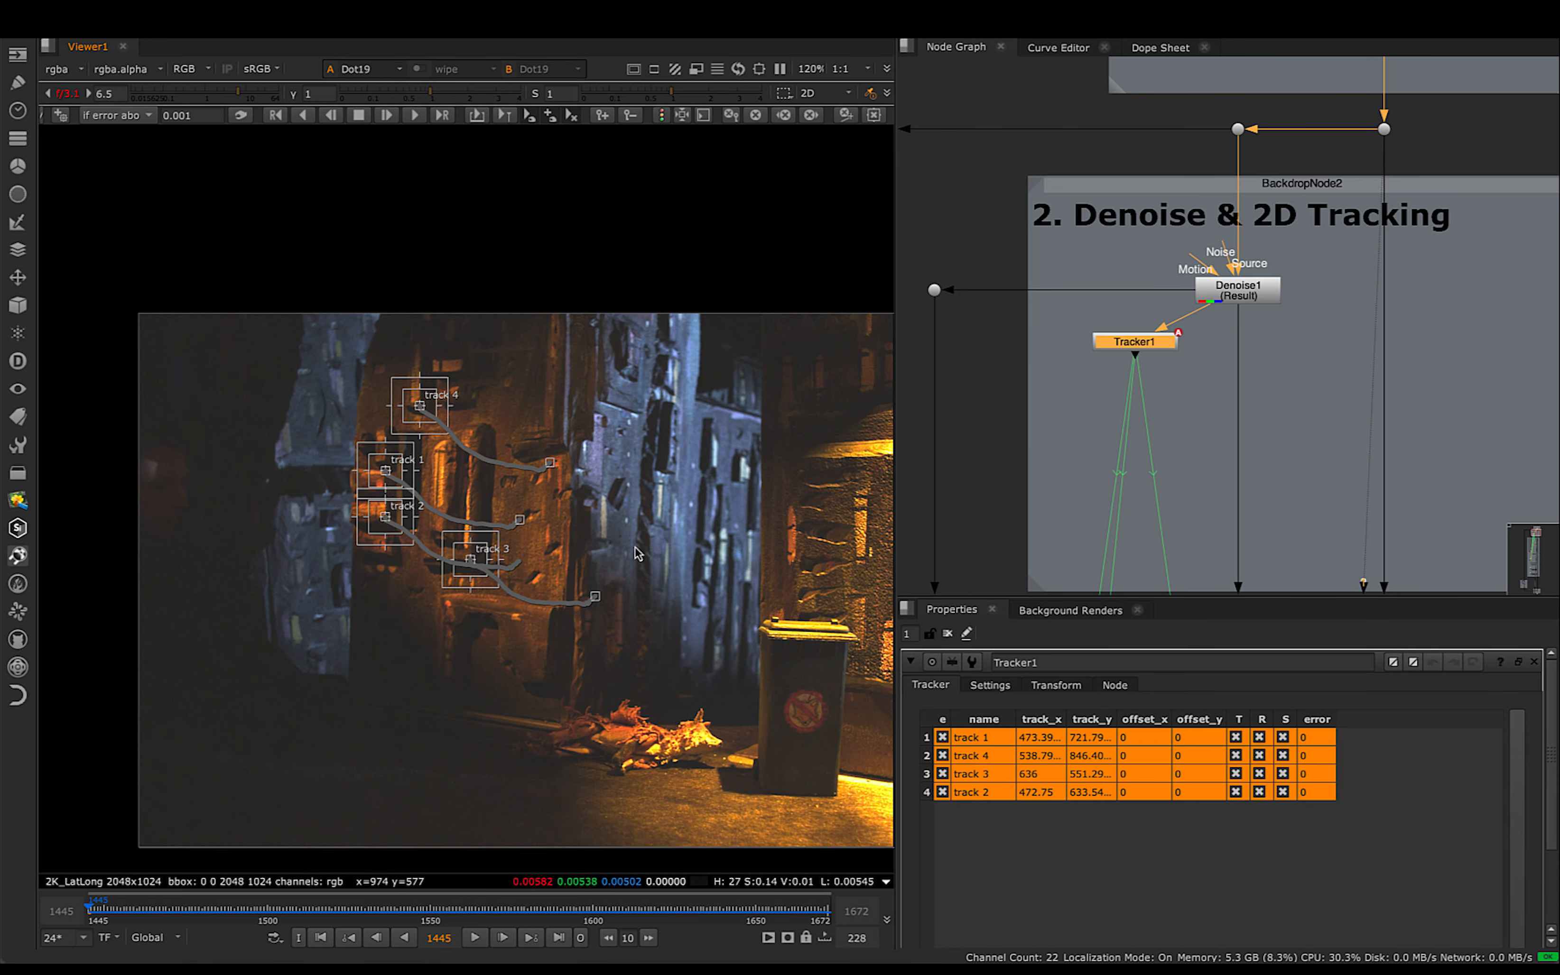
{"action": "scroll", "coordinate": [536, 484], "scroll_direction": "up", "scroll_amount": 2}
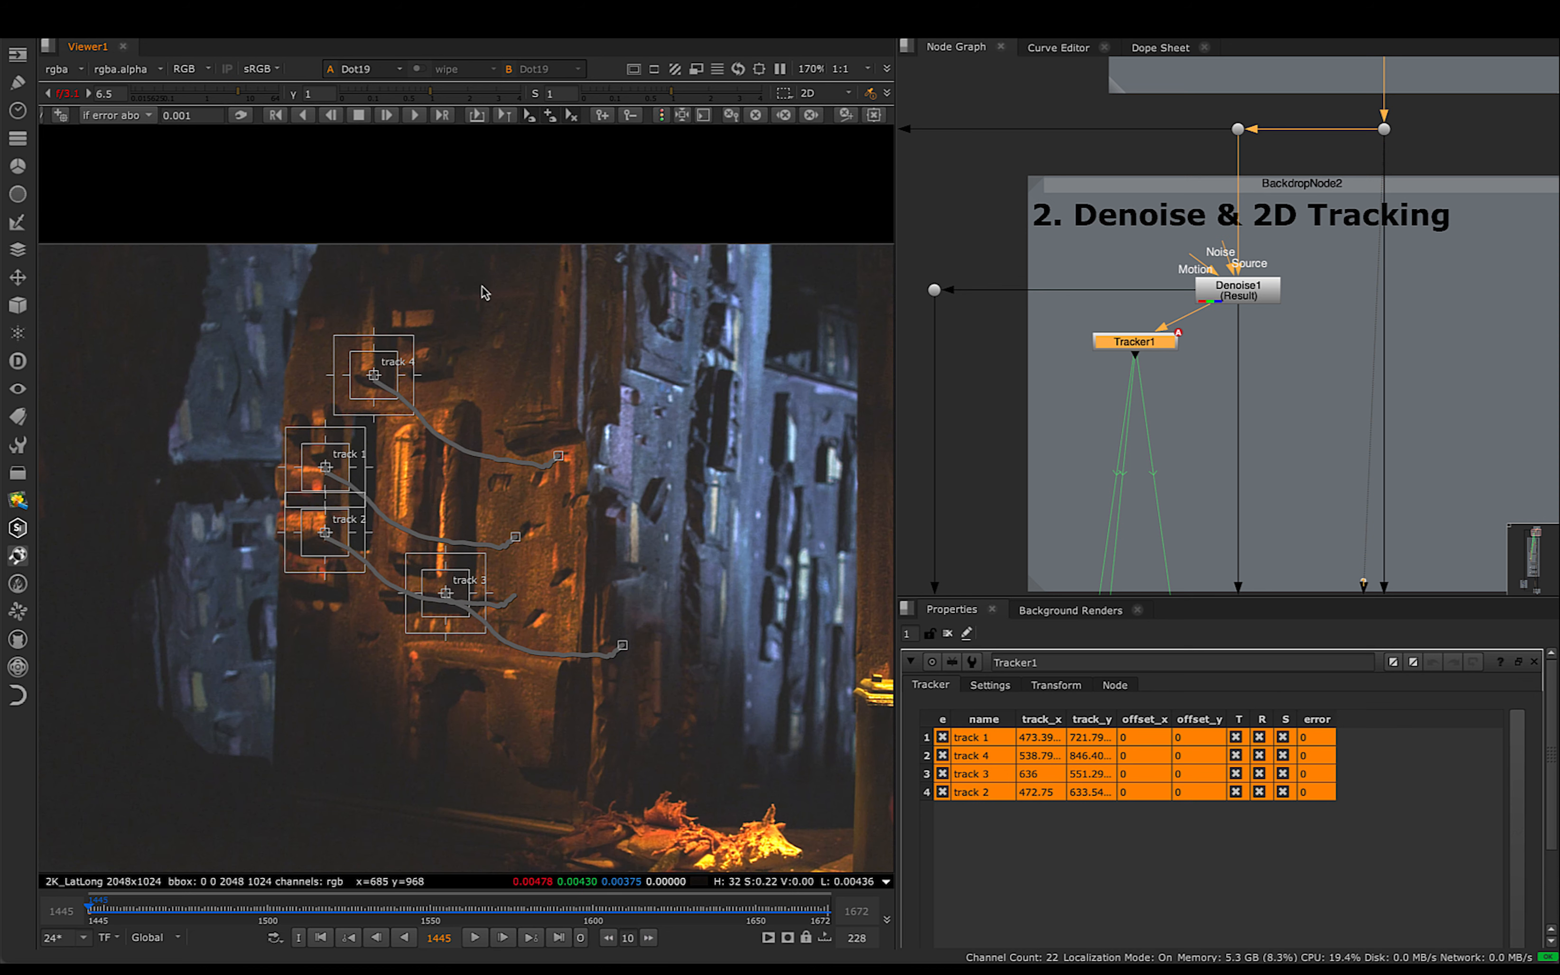
{"action": "middle_click_drag", "start_coordinate": [707, 439], "coordinate": [614, 385]}
{"action": "left_click", "coordinate": [653, 392]}
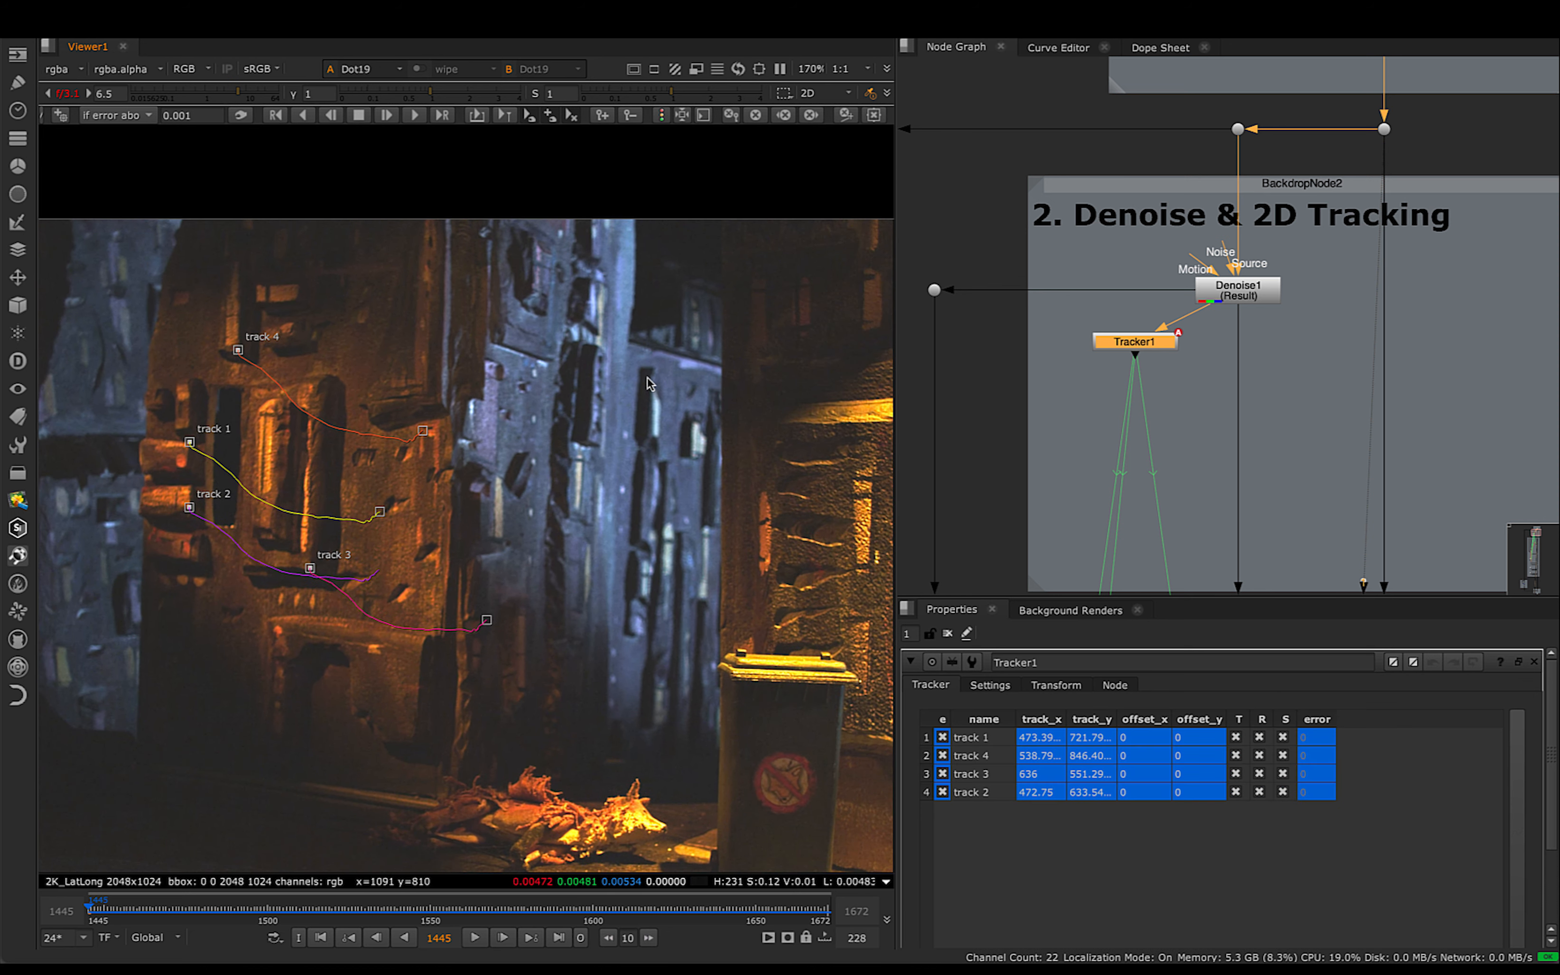
{"action": "left_click_drag", "start_coordinate": [683, 412], "coordinate": [708, 472]}
{"action": "left_click_drag", "start_coordinate": [170, 265], "coordinate": [454, 668]}
{"action": "left_click", "coordinate": [596, 397]}
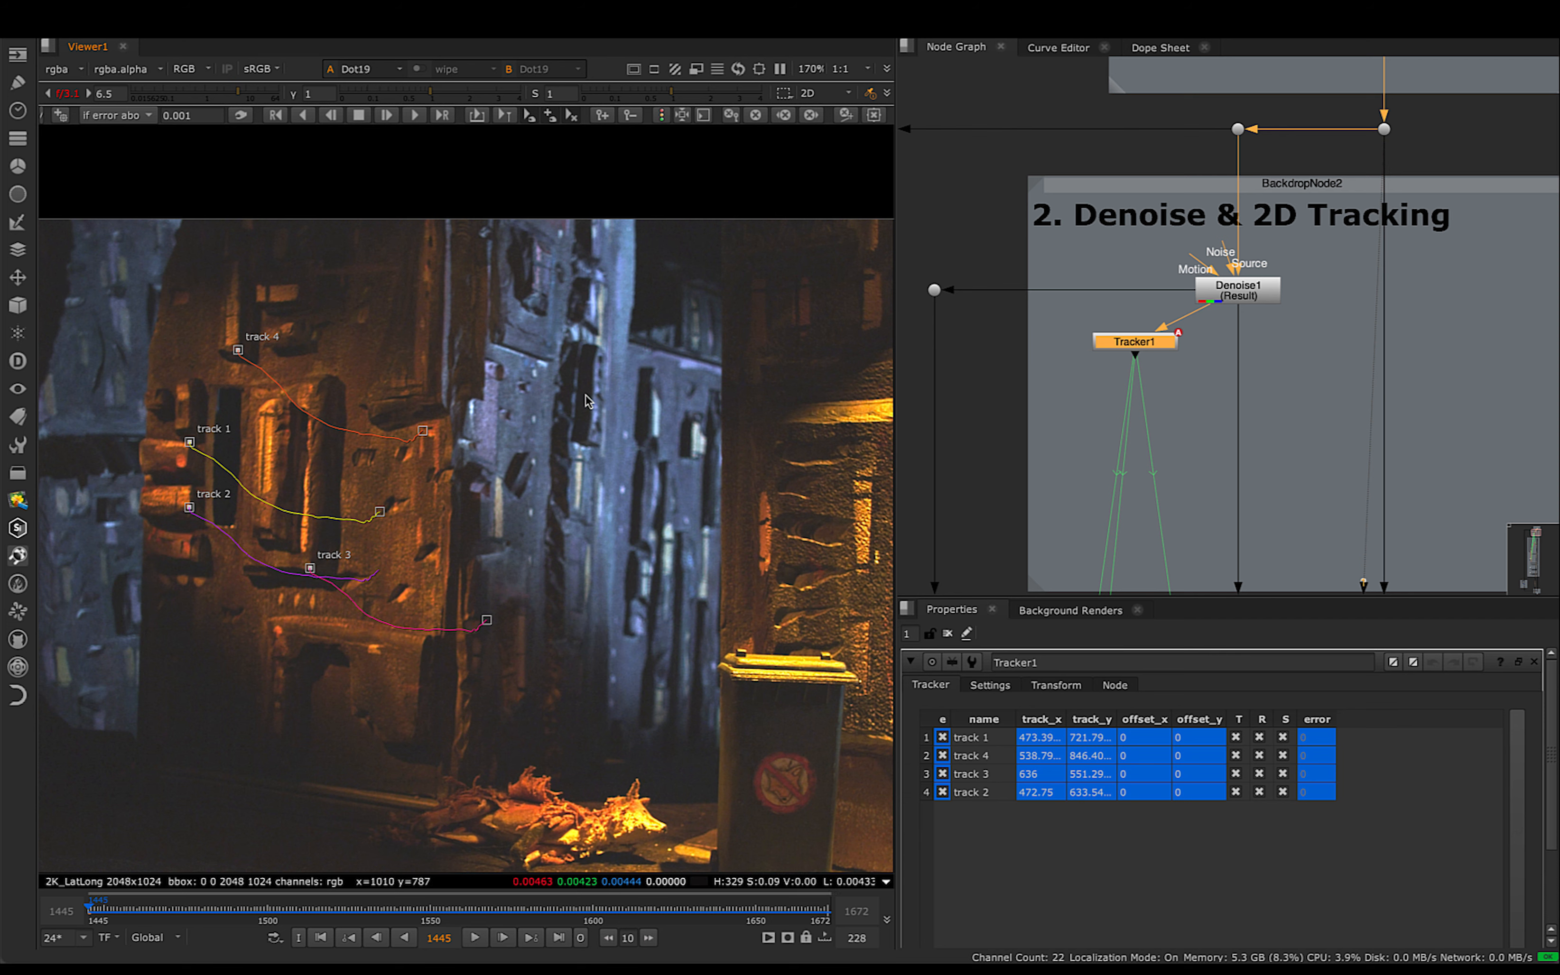
{"action": "middle_click_drag", "start_coordinate": [541, 396], "coordinate": [747, 386]}
{"action": "scroll", "coordinate": [747, 386], "scroll_direction": "down", "scroll_amount": 2}
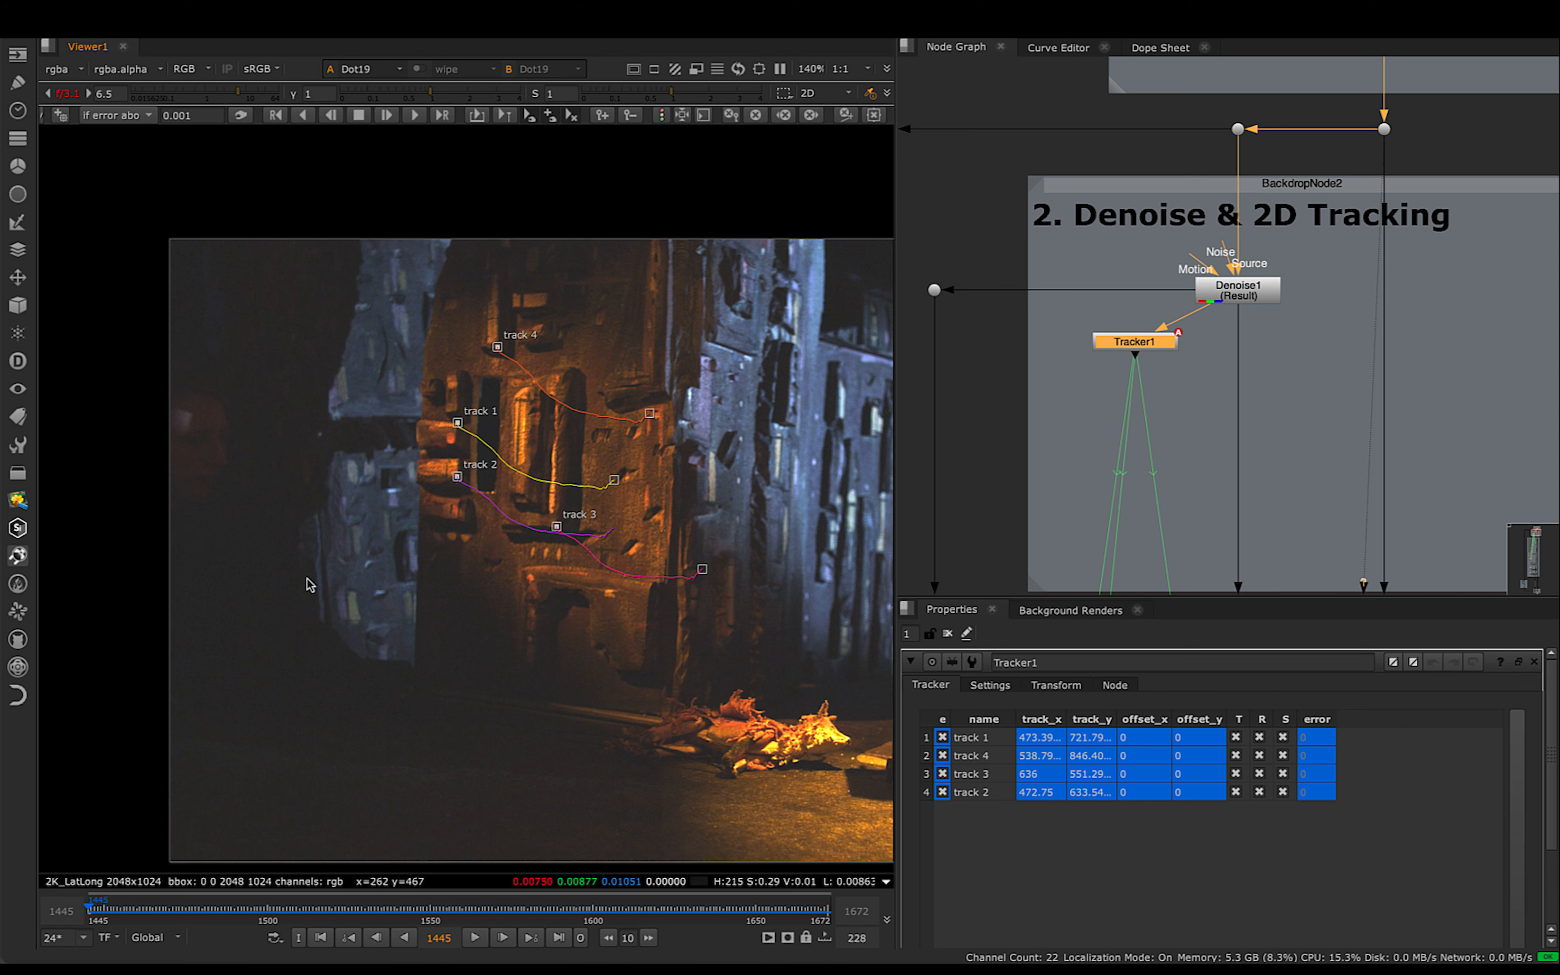
{"action": "middle_click_drag", "start_coordinate": [528, 610], "coordinate": [397, 568]}
{"action": "scroll", "coordinate": [397, 568], "scroll_direction": "down", "scroll_amount": 1}
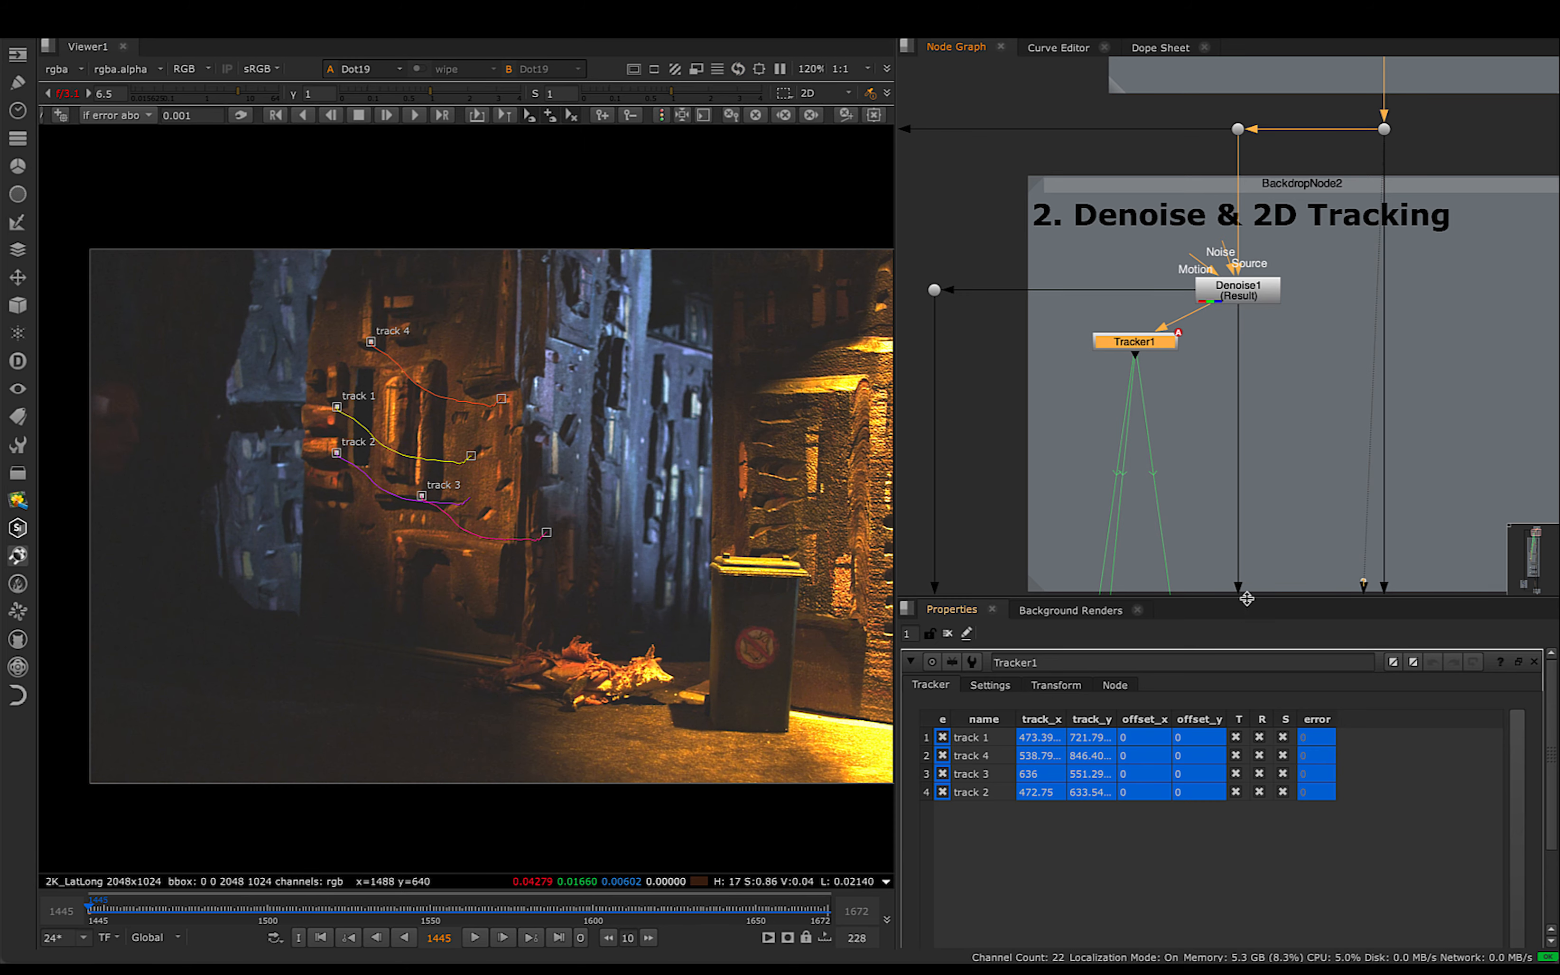
- Reveal Tracker1's export options and bring the Create clean patches & Compositing backdrop into view in the node graph
{"action": "left_click_drag", "start_coordinate": [1246, 599], "coordinate": [1246, 524]}
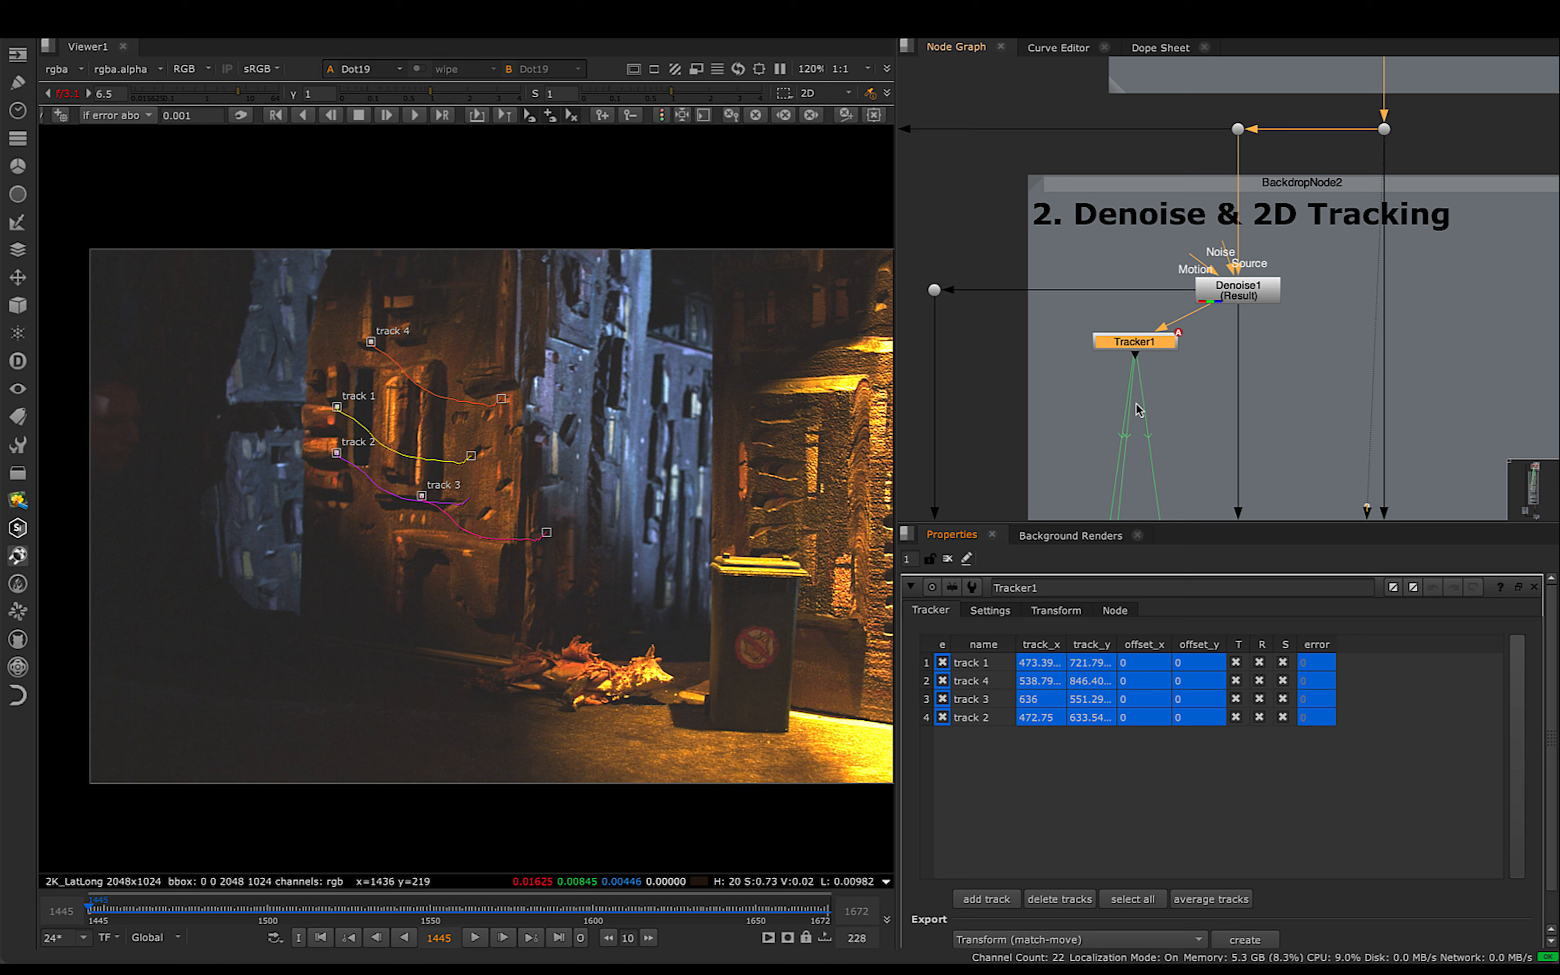
{"action": "scroll", "coordinate": [1129, 382], "scroll_direction": "down", "scroll_amount": 3}
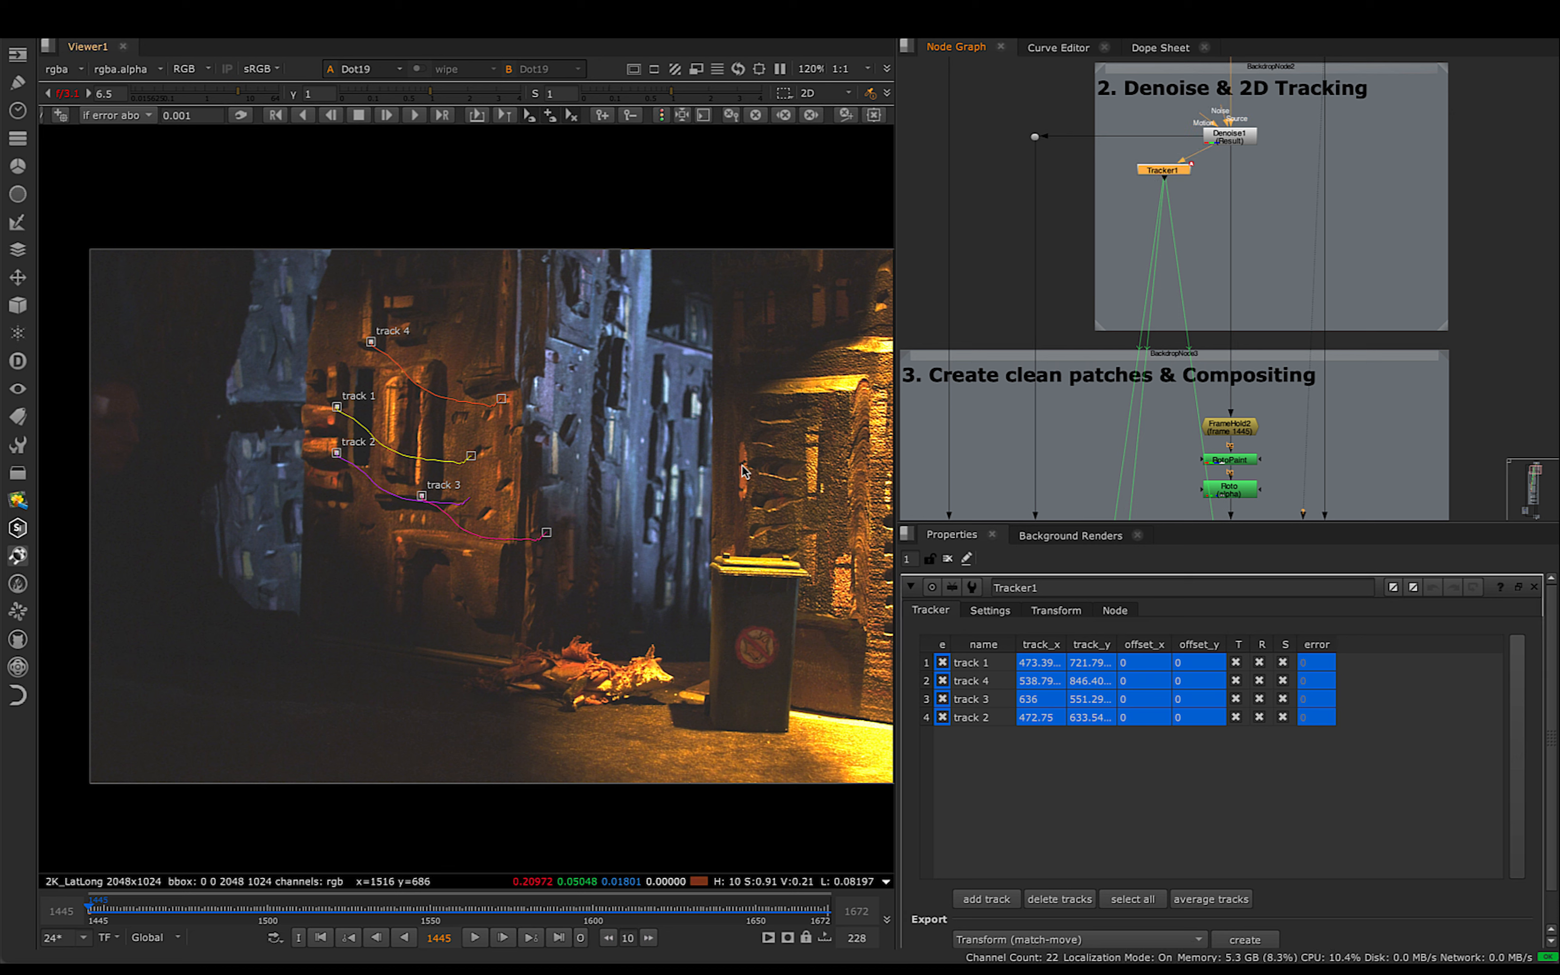
{"action": "middle_click_drag", "start_coordinate": [1051, 425], "coordinate": [1123, 242]}
{"action": "scroll", "coordinate": [1103, 235], "scroll_direction": "down", "scroll_amount": 5}
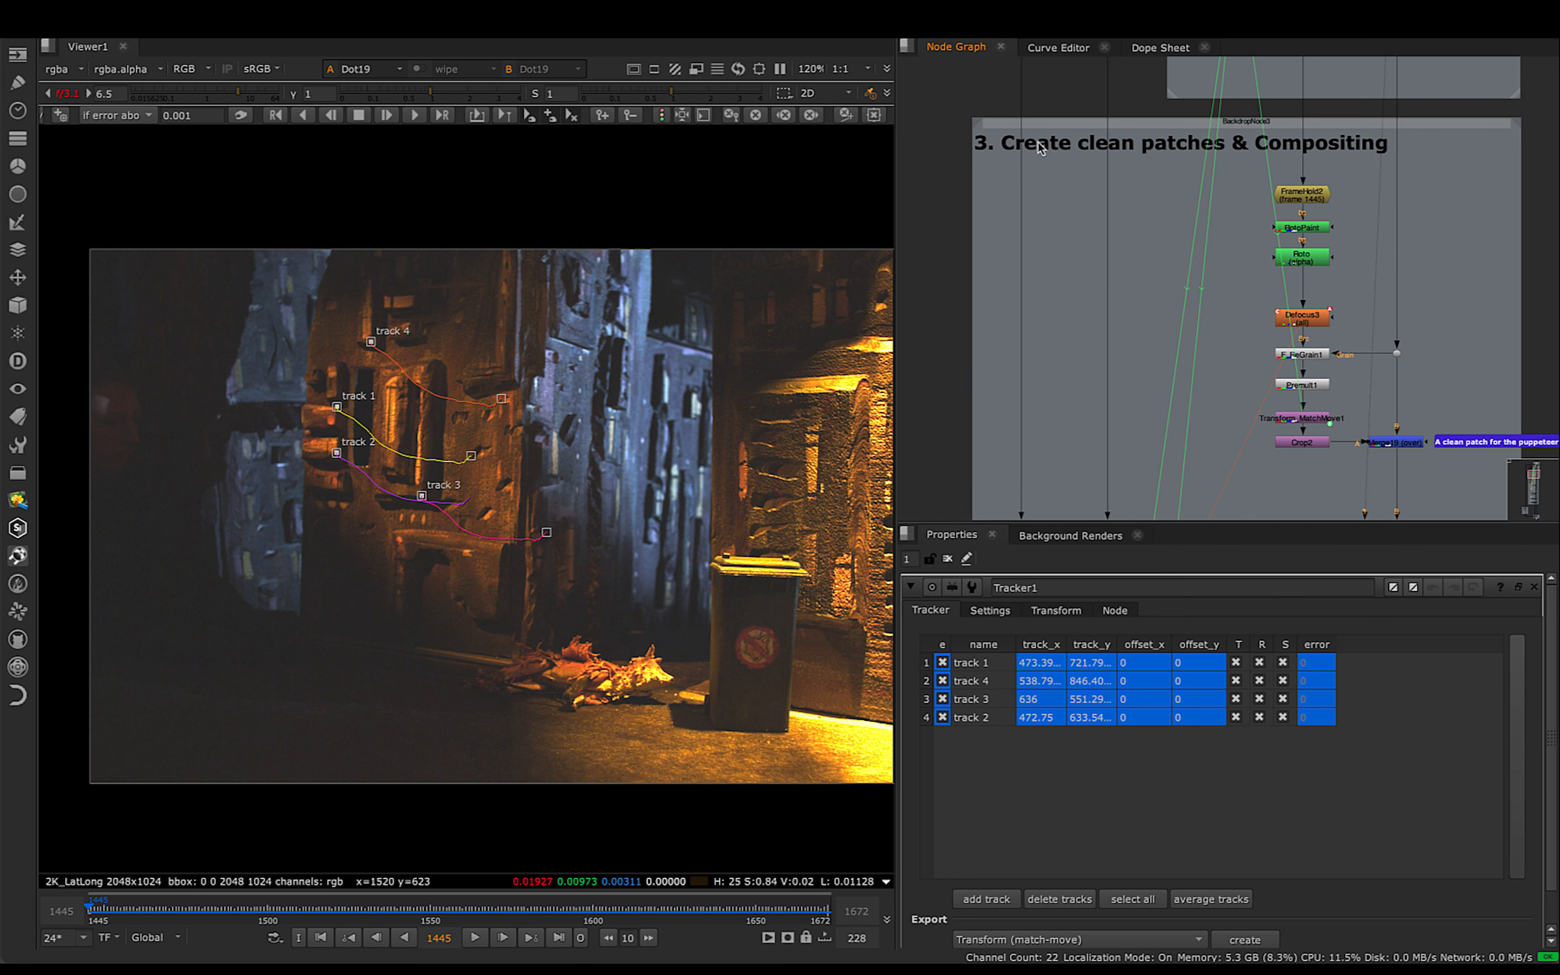
- Open the FrameHold2 node in the Create clean patches & Compositing section and examine its first-frame setting
{"action": "scroll", "coordinate": [1200, 258], "scroll_direction": "down", "scroll_amount": 3}
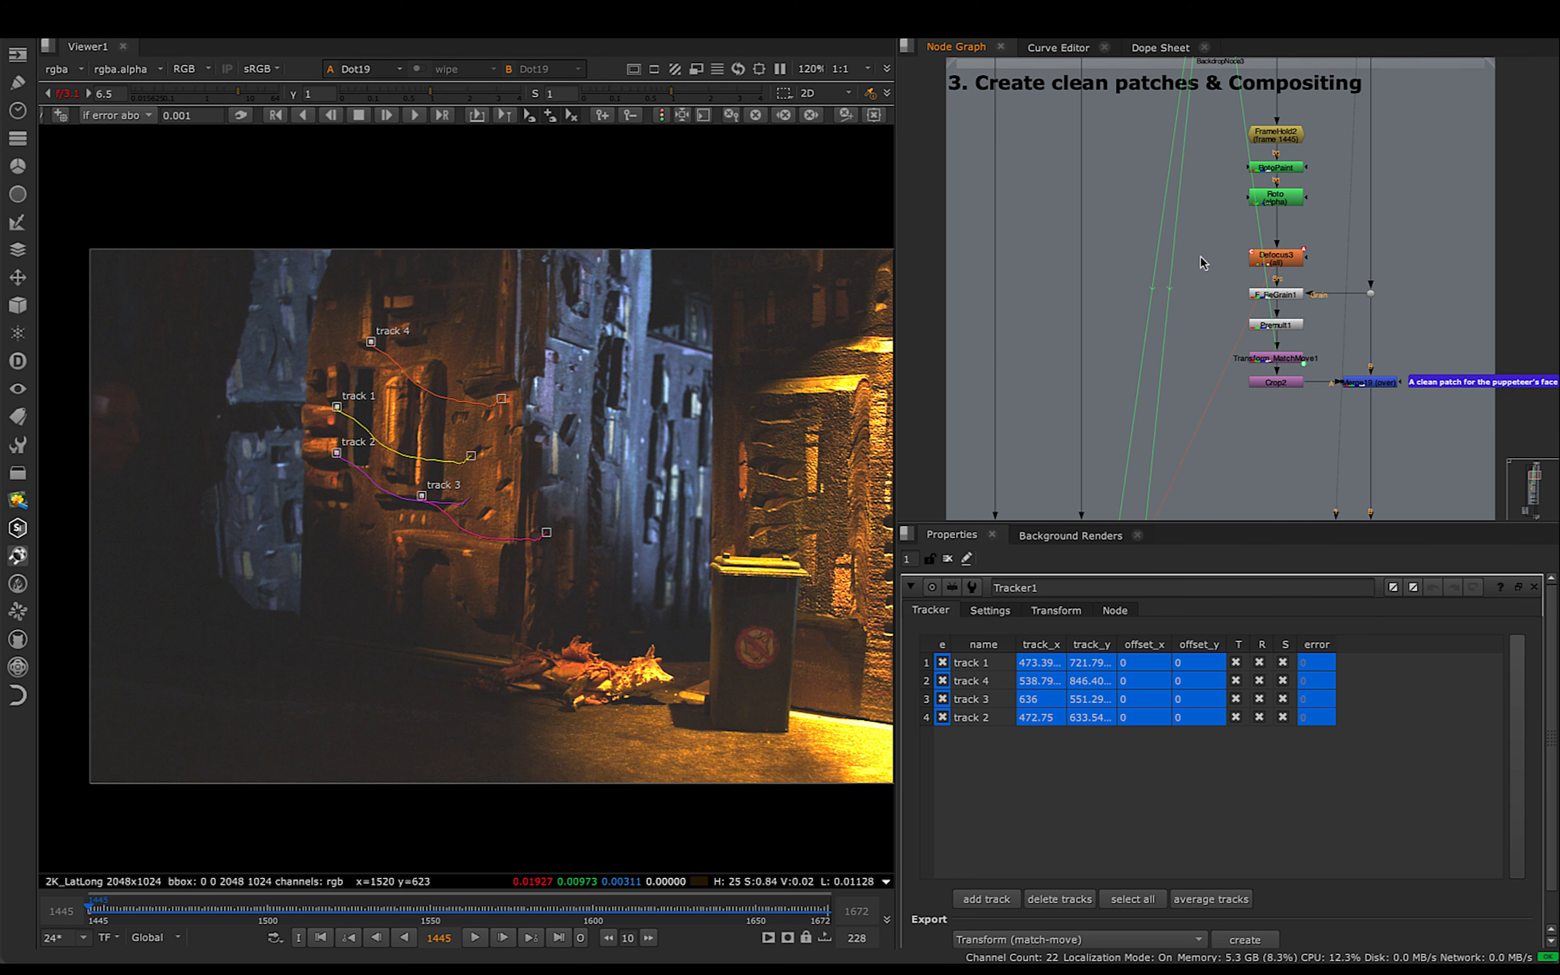
{"action": "scroll", "coordinate": [1295, 213], "scroll_direction": "up", "scroll_amount": 5}
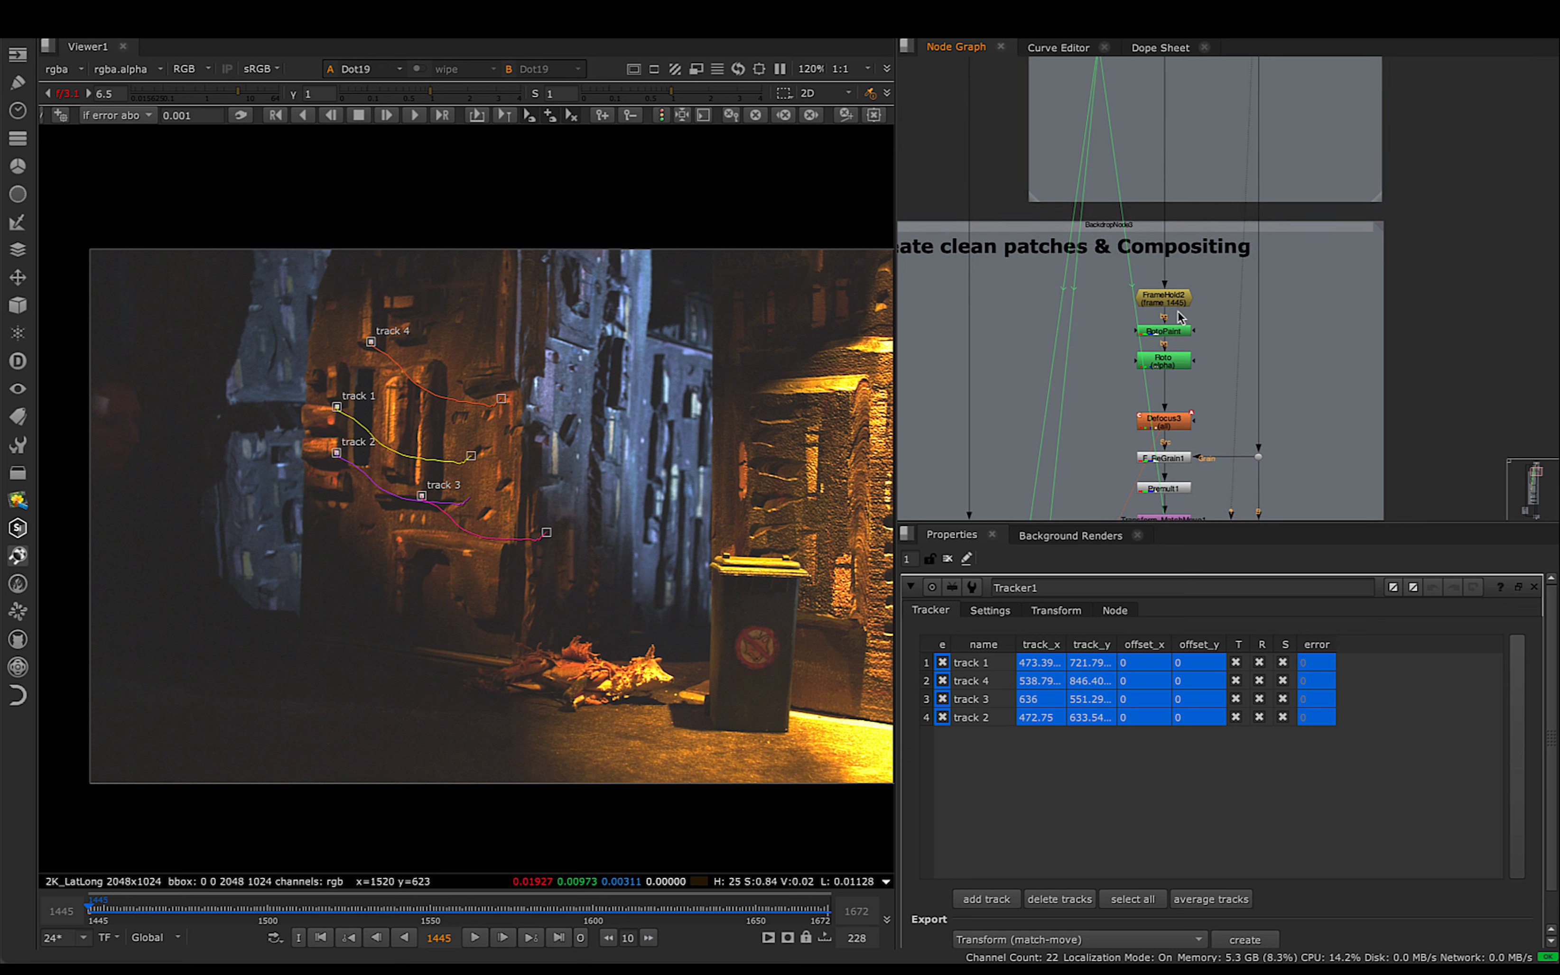
{"action": "scroll", "coordinate": [1157, 326], "scroll_direction": "up", "scroll_amount": 6}
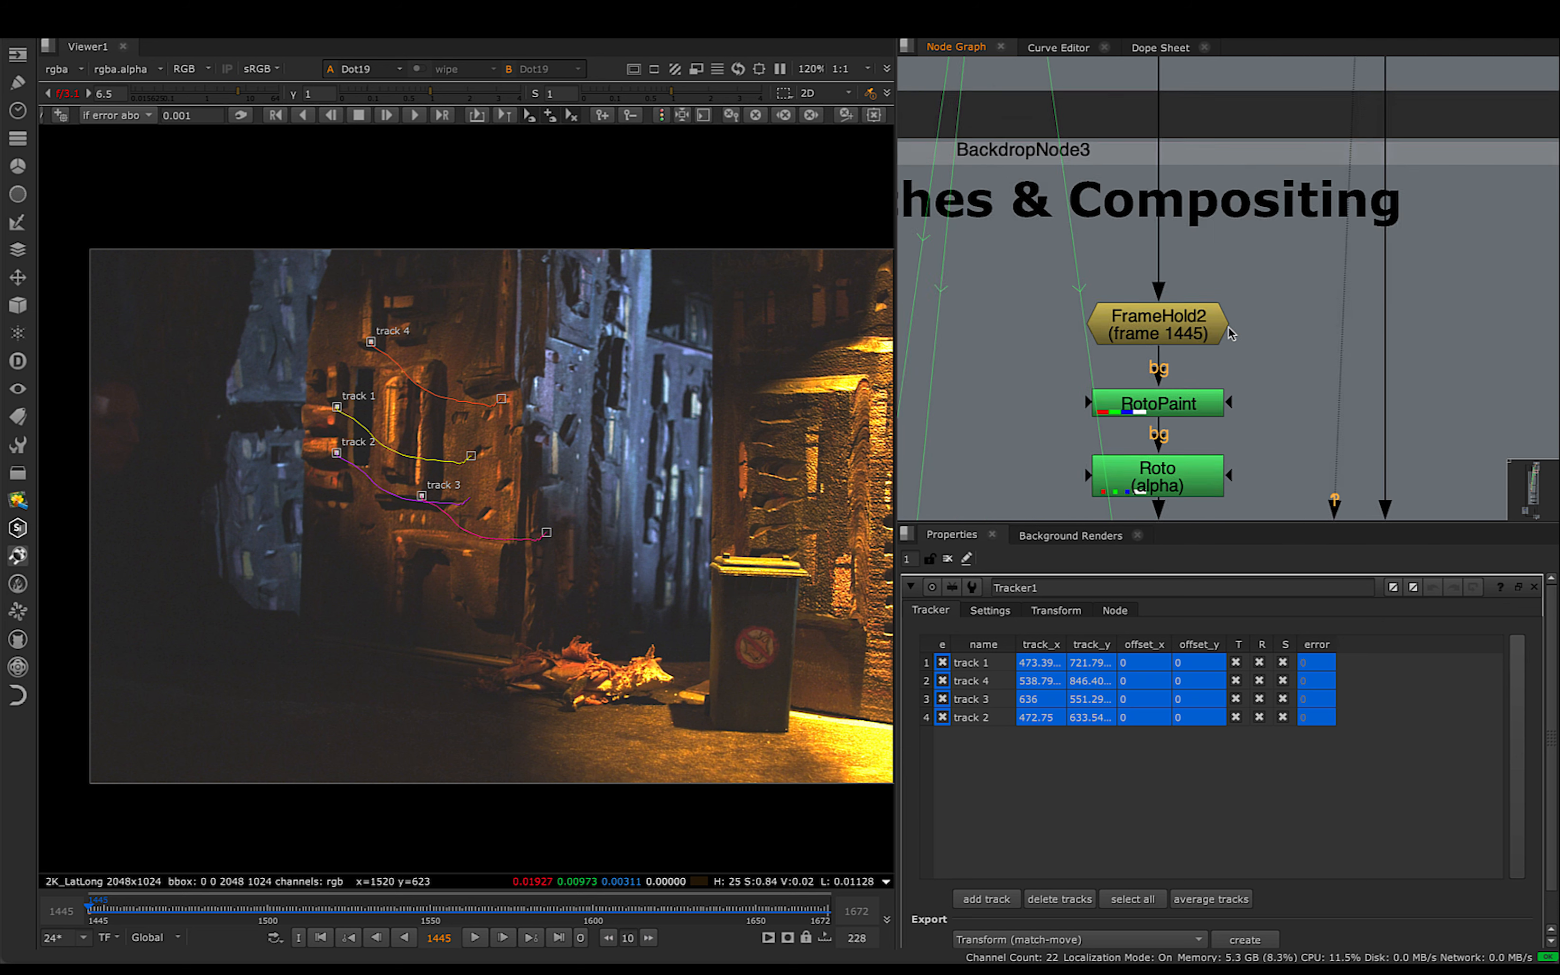
{"action": "left_click", "coordinate": [1253, 240]}
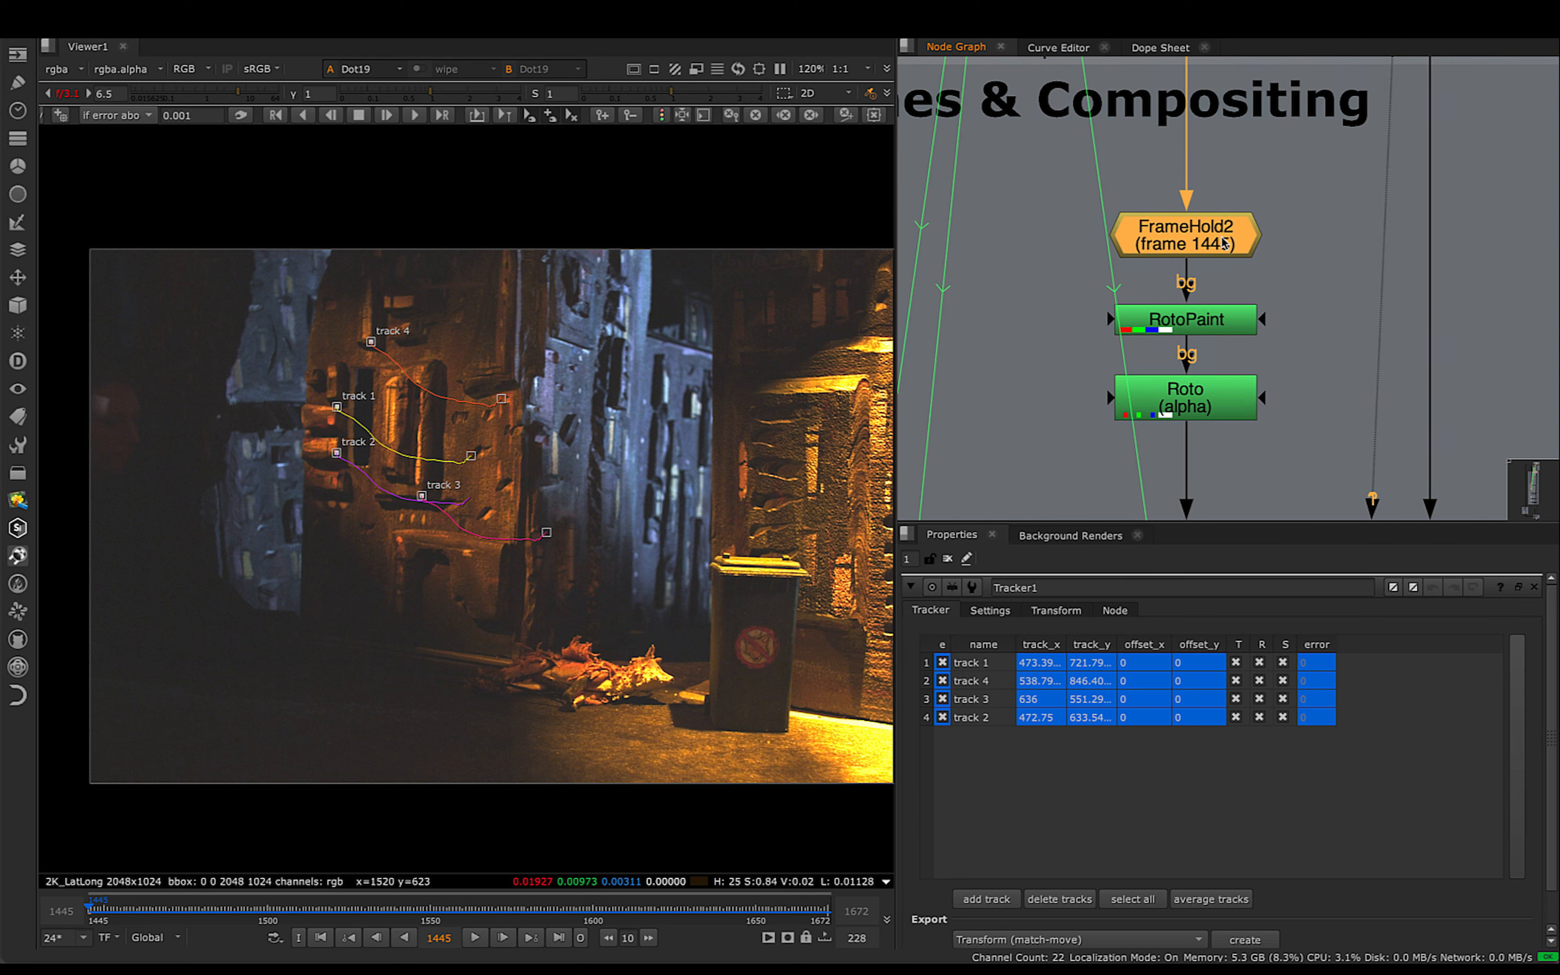
{"action": "double_click", "coordinate": [1196, 239]}
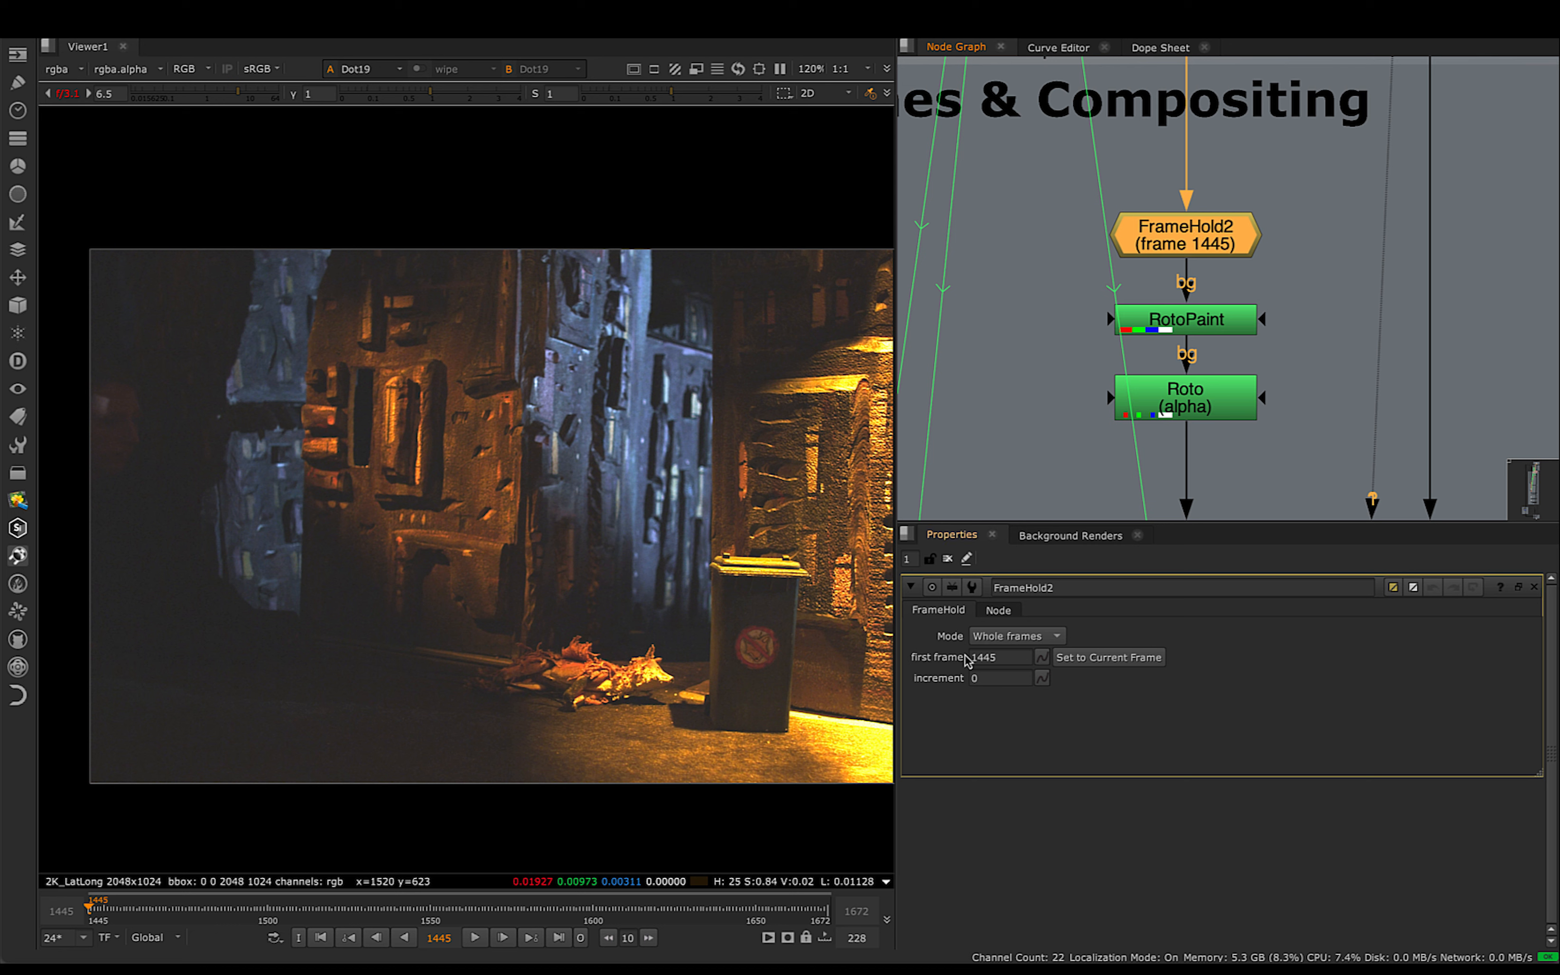
{"action": "double_click", "coordinate": [1002, 659]}
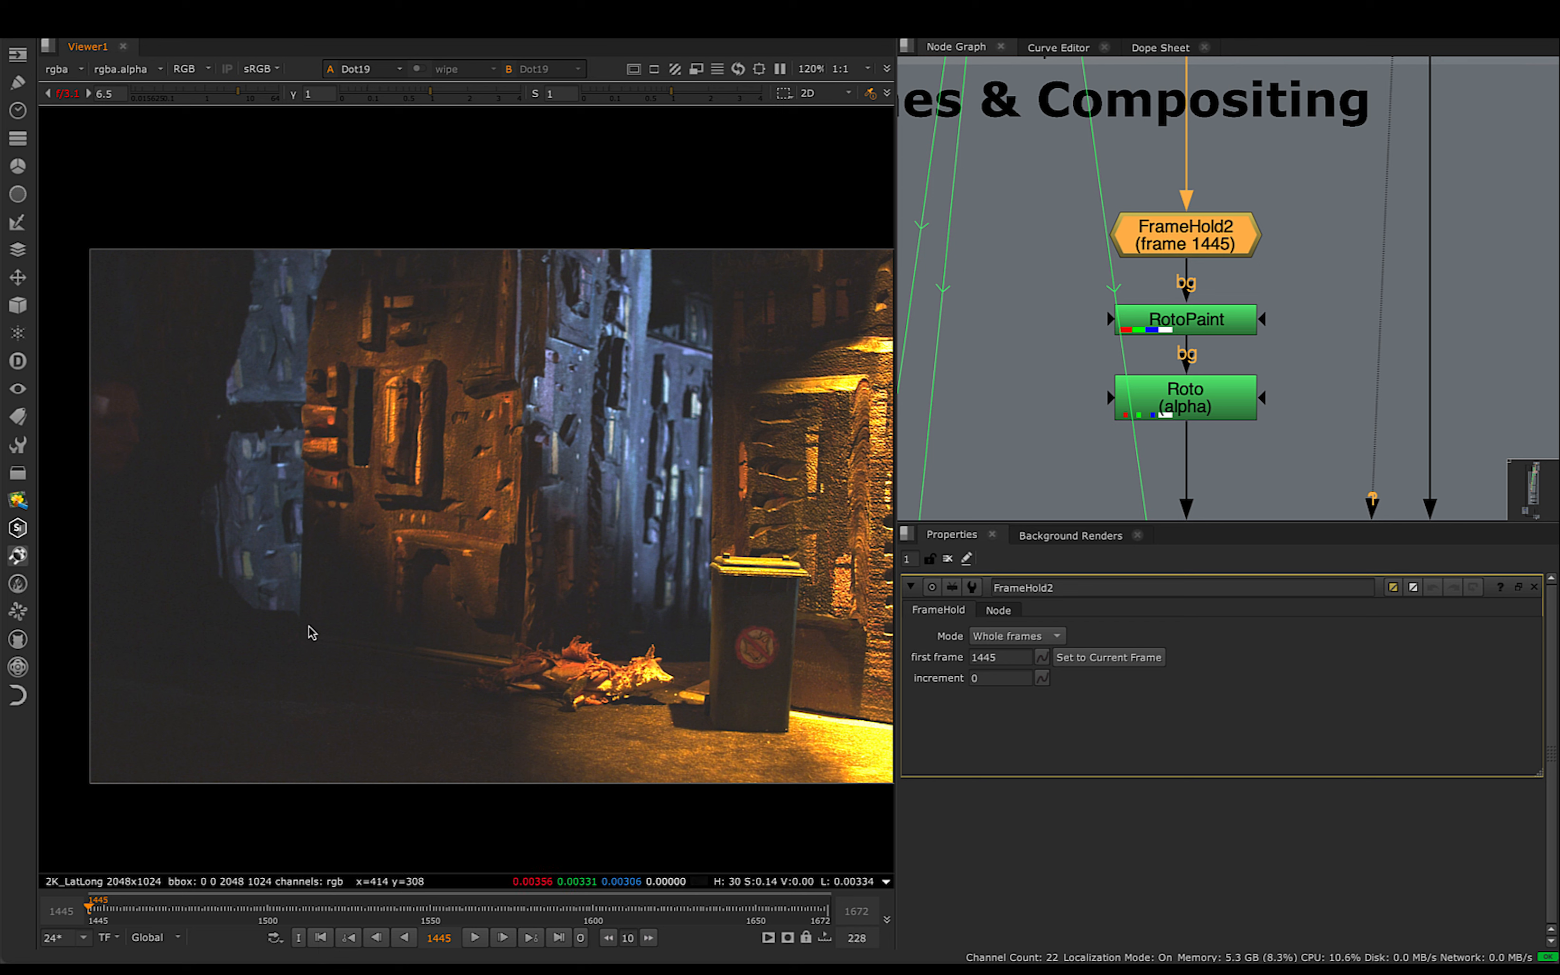
- View FrameHold2's output and scrub to frame 1562 to check that the picture is held
{"action": "left_click_drag", "start_coordinate": [1192, 251], "coordinate": [1192, 234]}
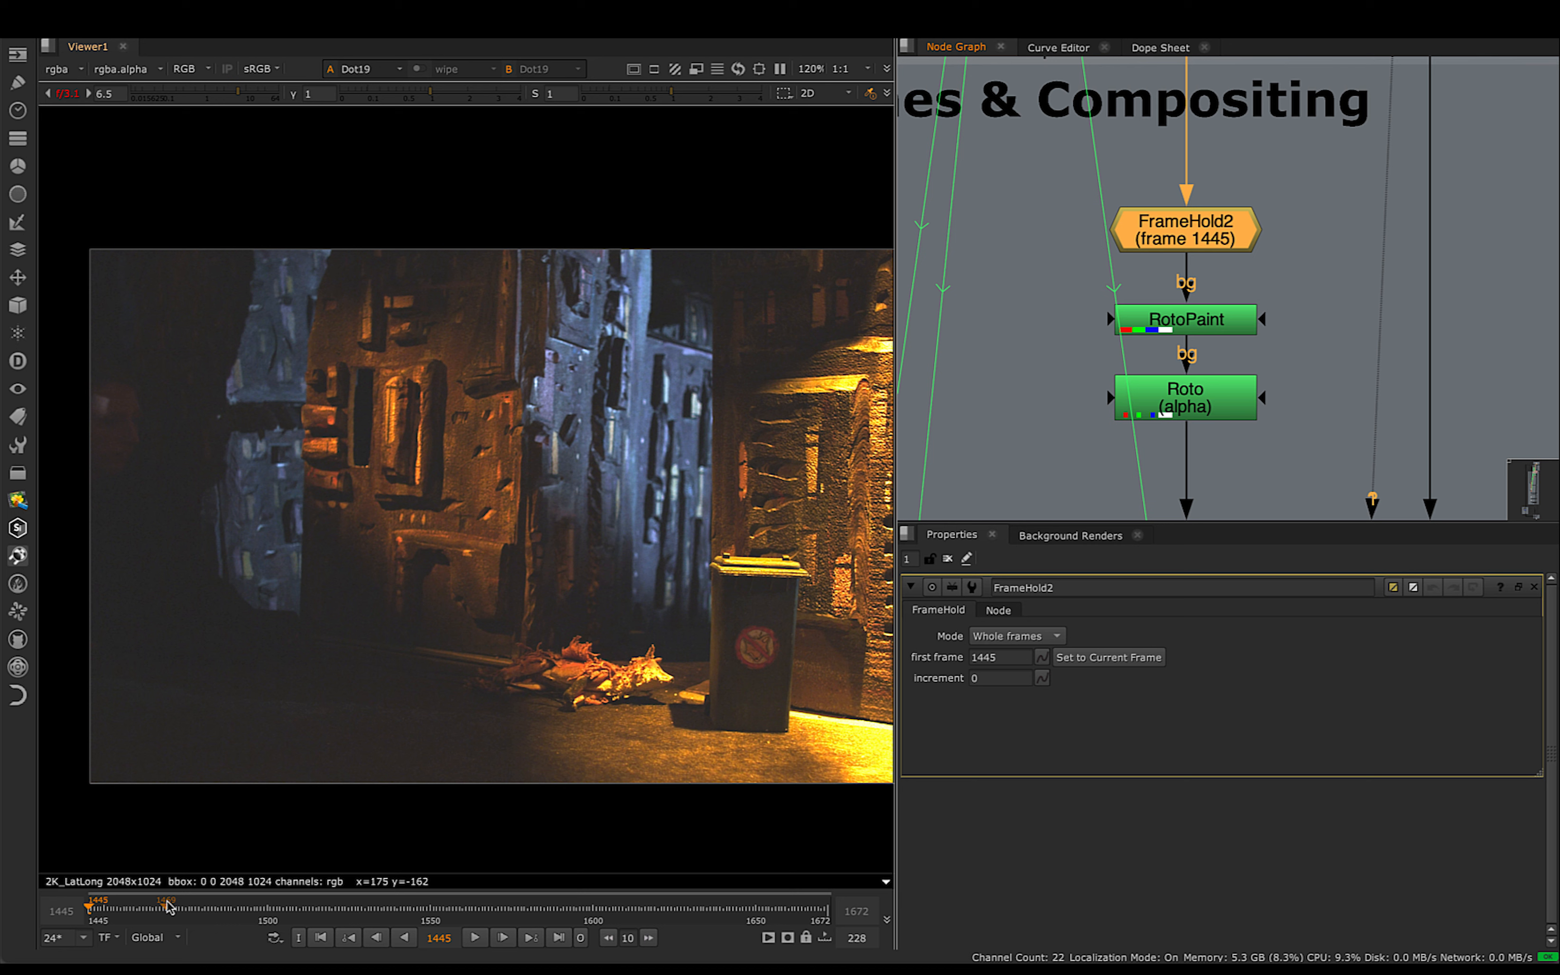
{"action": "key", "text": "1"}
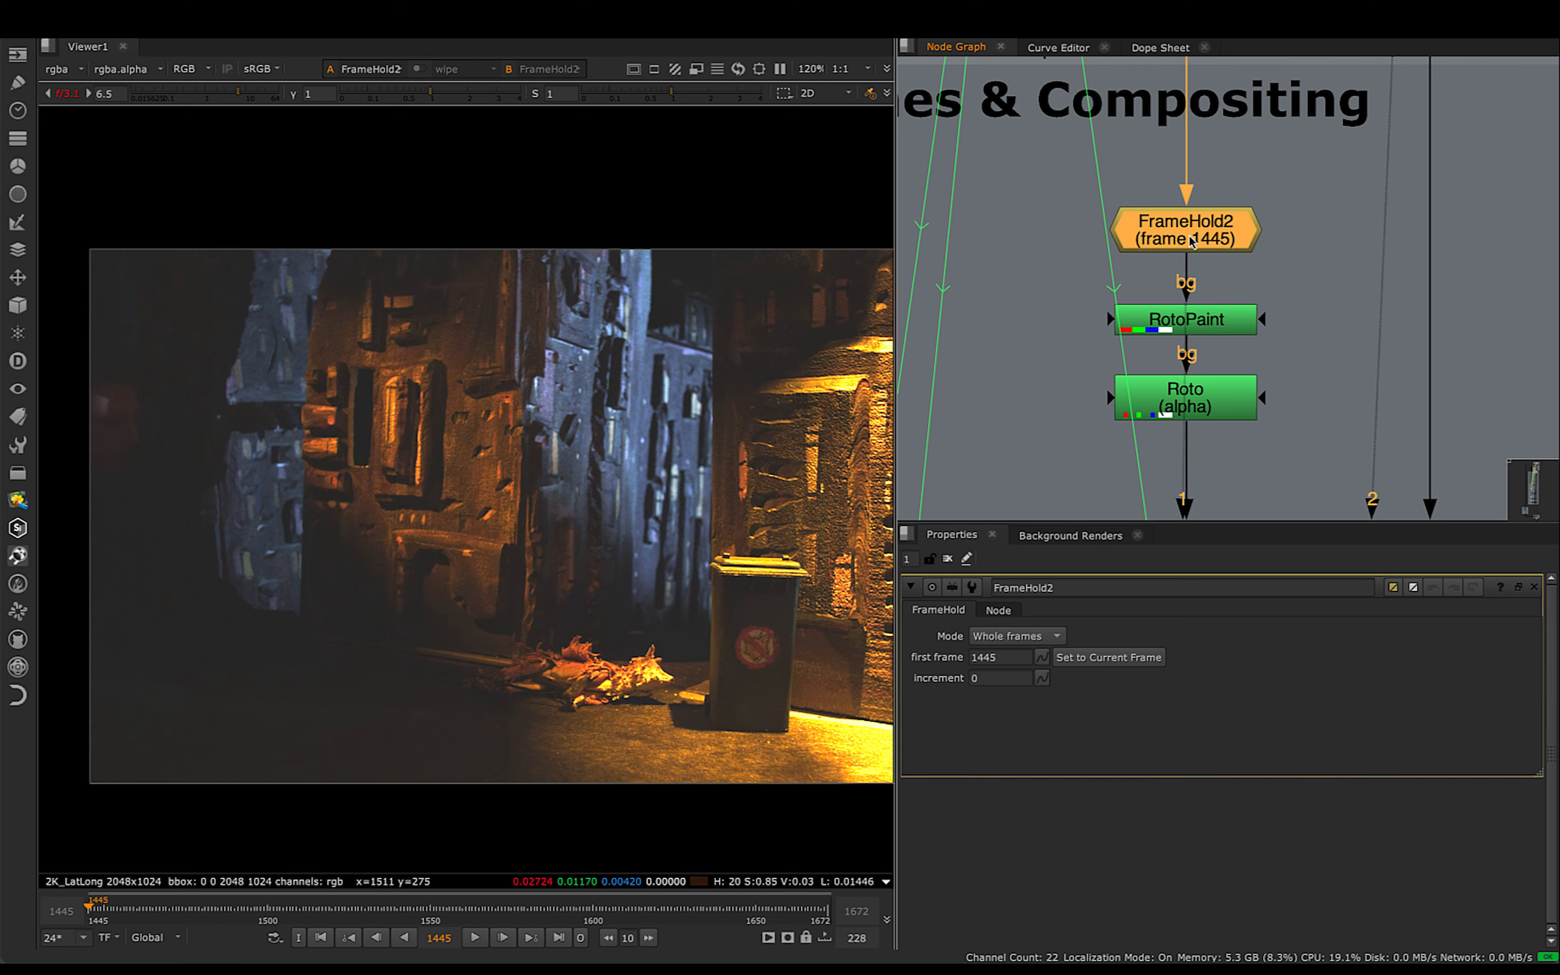
{"action": "left_click", "coordinate": [1189, 237], "text": "shift"}
{"action": "left_click_drag", "start_coordinate": [145, 915], "coordinate": [470, 916]}
- Open the RotoPaint node's properties and examine the dark area left of the blue building in the held frame
{"action": "left_click_drag", "start_coordinate": [1298, 170], "coordinate": [1046, 265]}
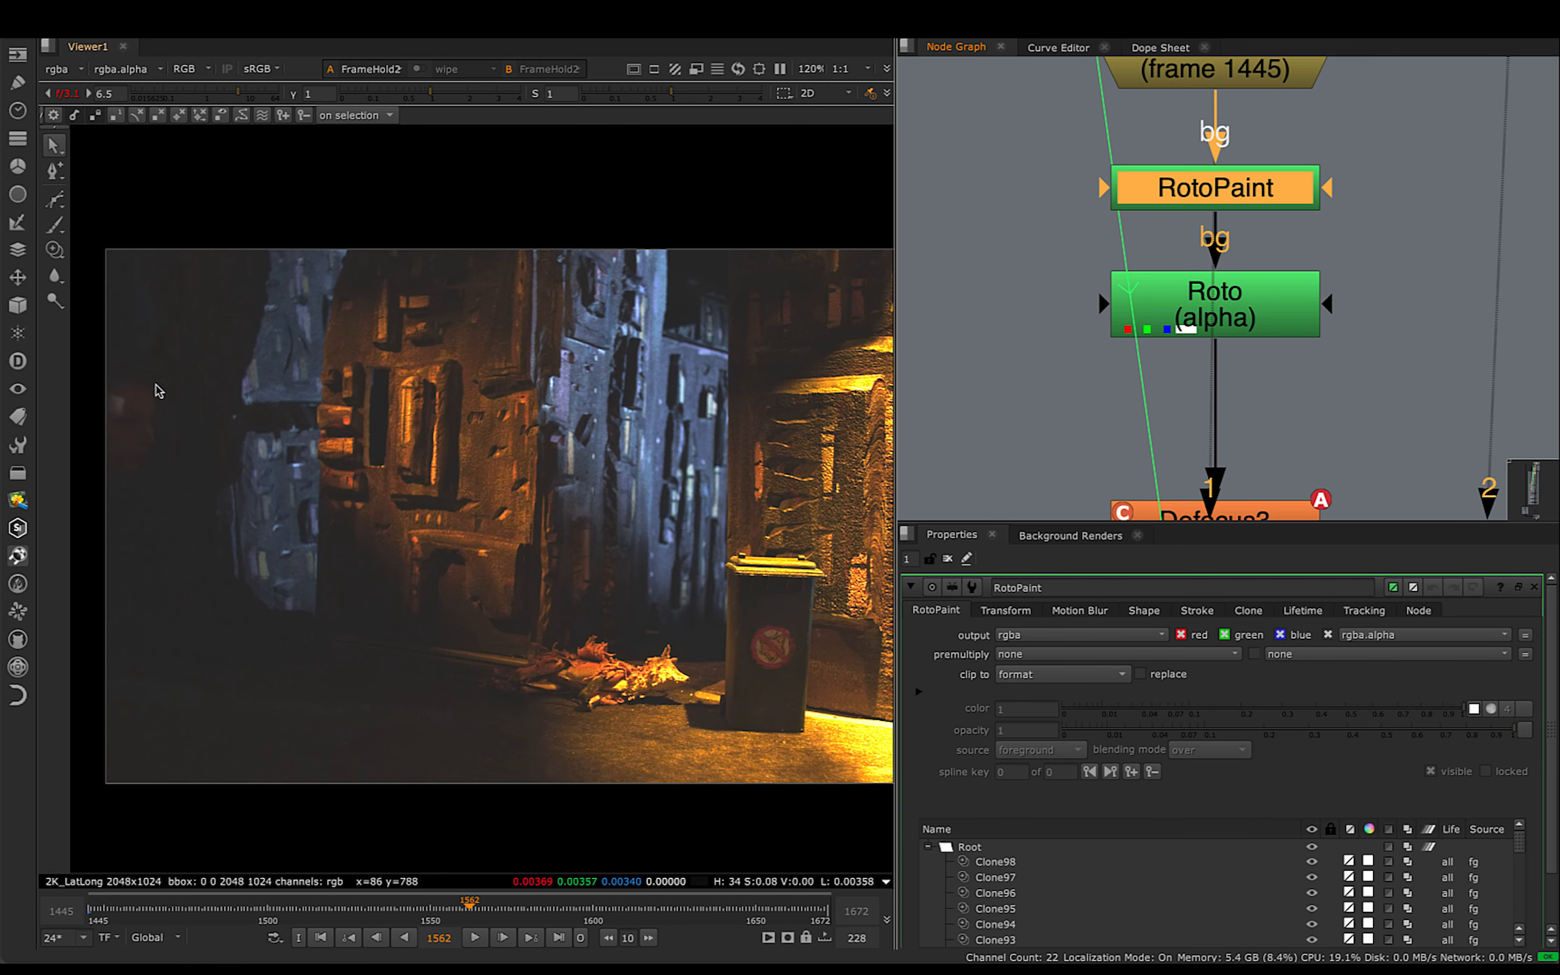
{"action": "middle_click_drag", "start_coordinate": [247, 600], "coordinate": [301, 594]}
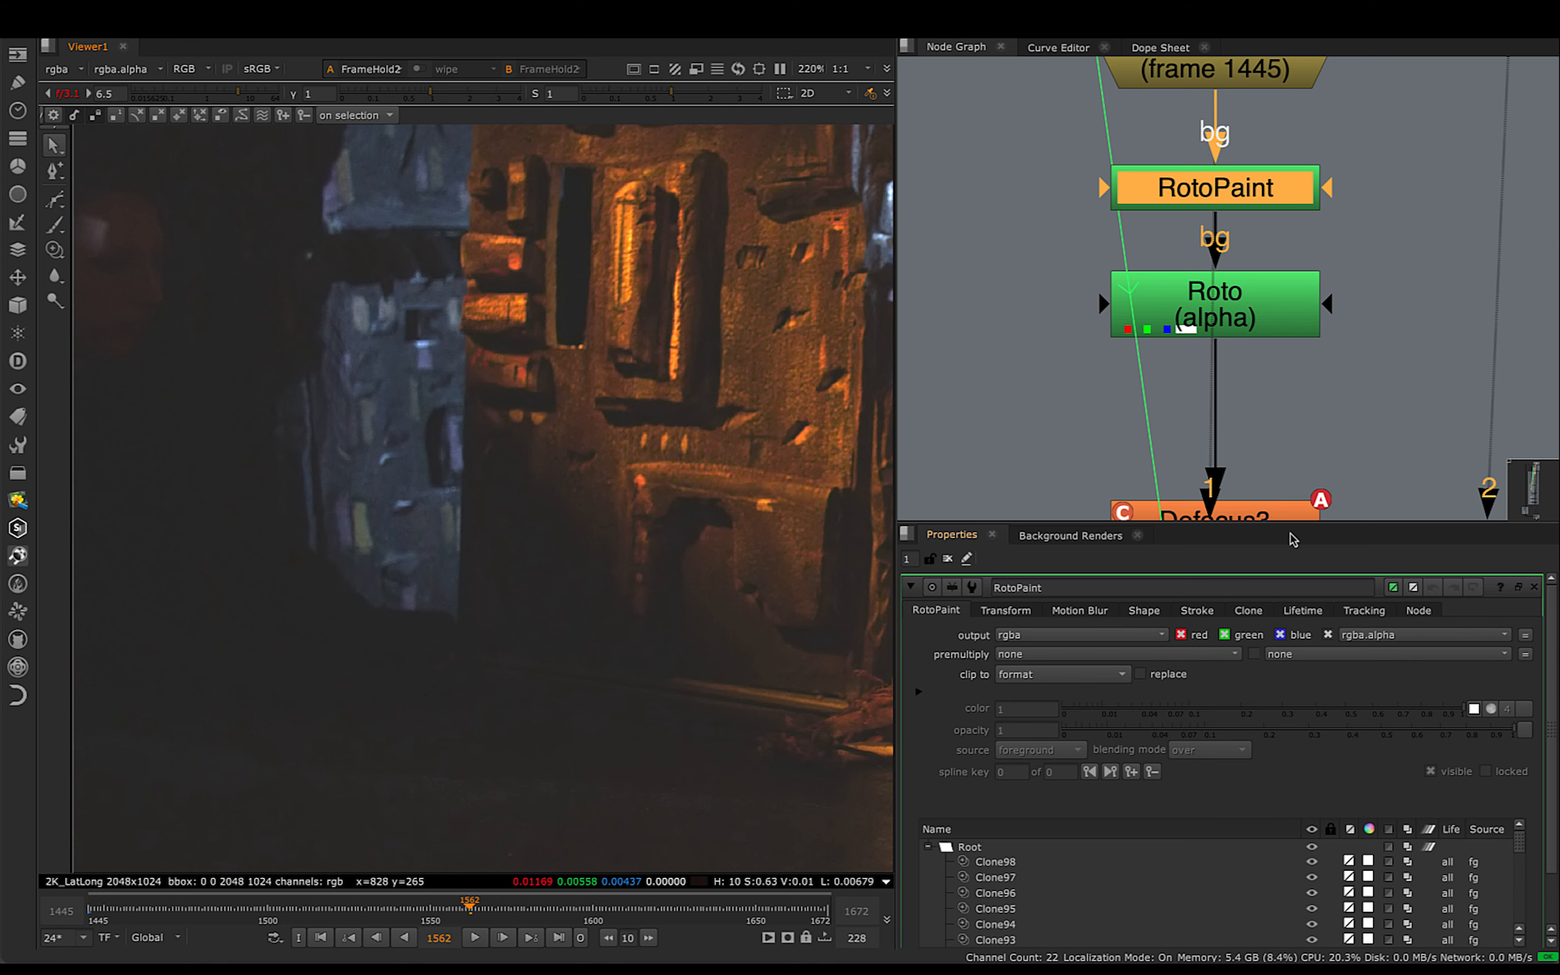
{"action": "middle_click_drag", "start_coordinate": [1294, 249], "coordinate": [1290, 333]}
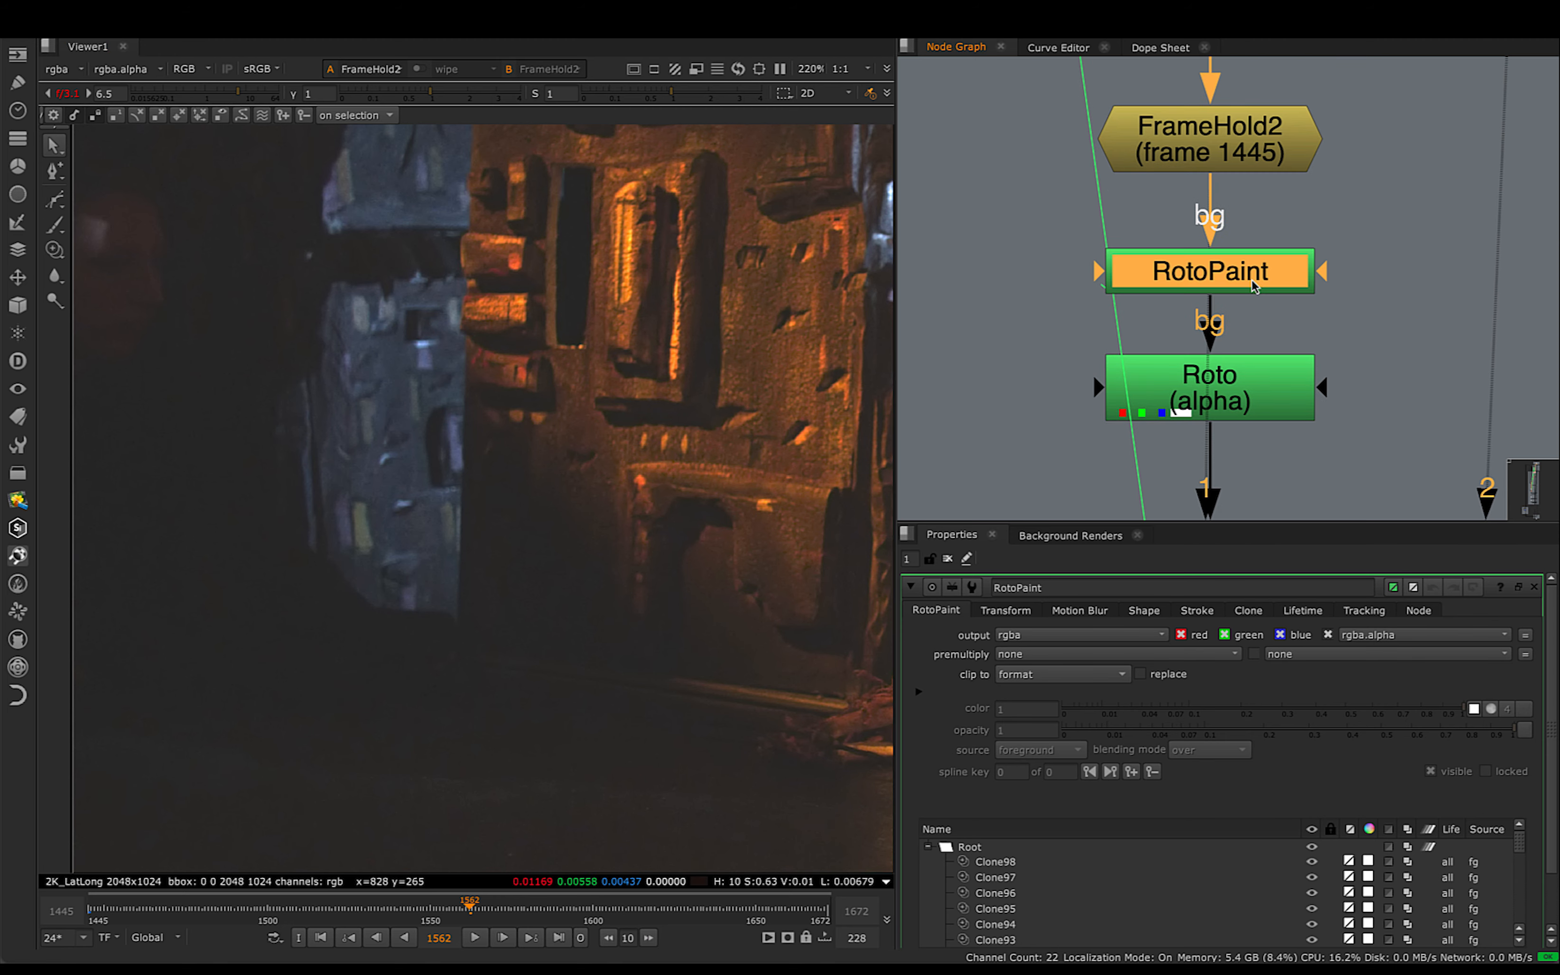
- View RotoPaint's output and examine the painted-out area beside the blue building up close
{"action": "key", "text": "2"}
{"action": "scroll", "coordinate": [423, 396], "scroll_direction": "down", "scroll_amount": 4}
{"action": "scroll", "coordinate": [347, 407], "scroll_direction": "up", "scroll_amount": 3}
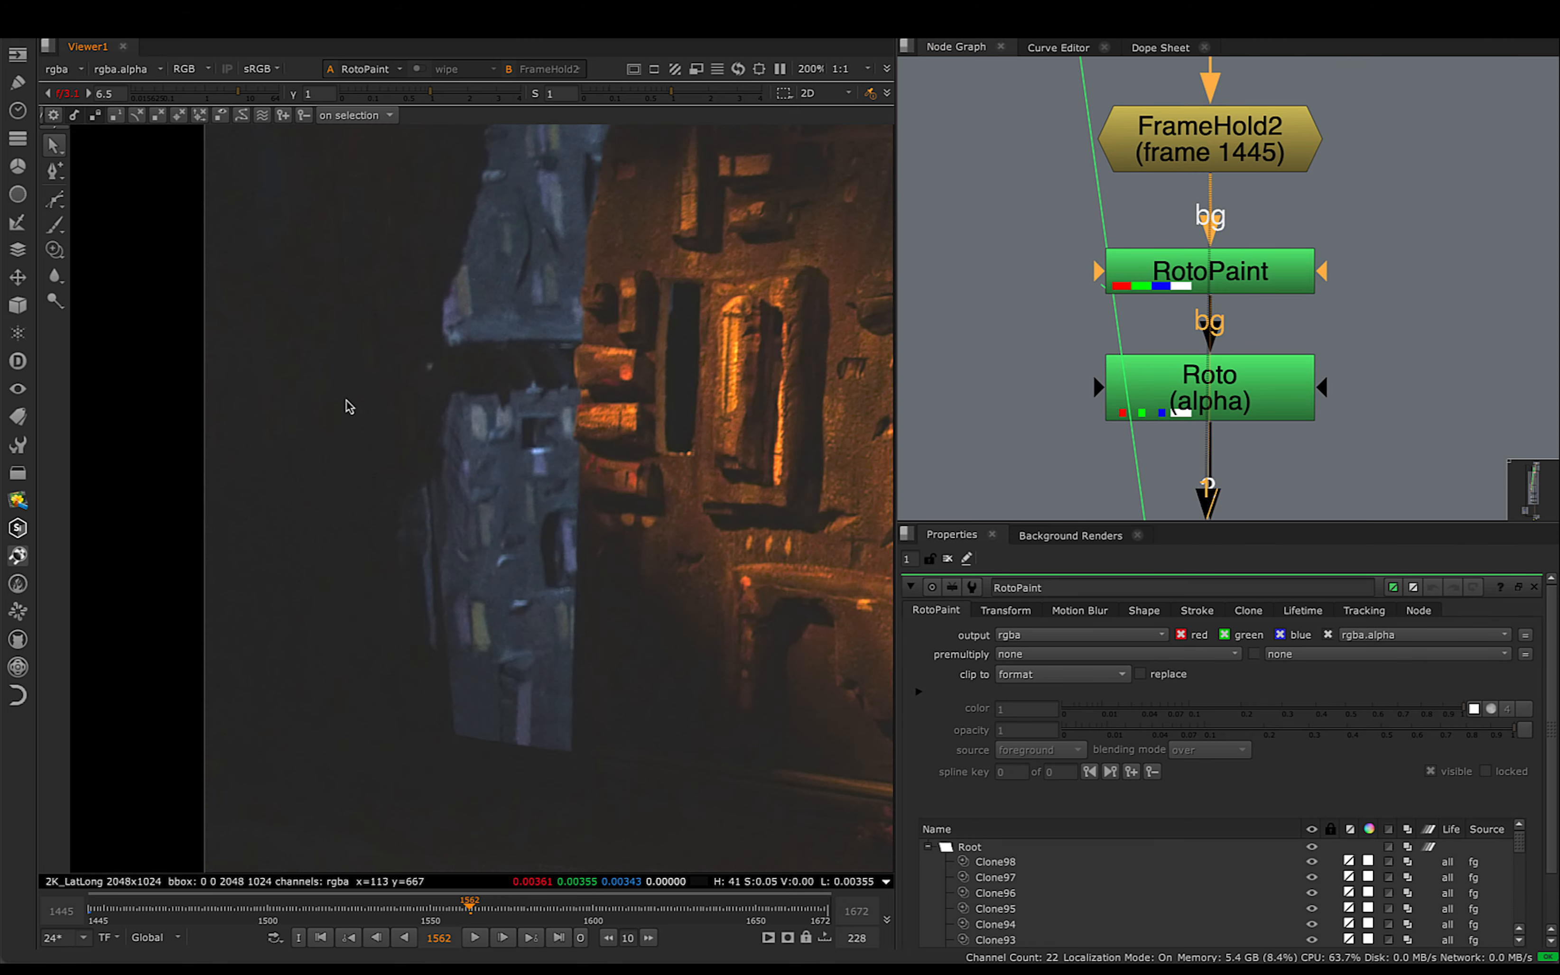
{"action": "scroll", "coordinate": [348, 406], "scroll_direction": "up", "scroll_amount": 1}
{"action": "left_click_drag", "start_coordinate": [149, 263], "coordinate": [541, 807]}
{"action": "left_click_drag", "start_coordinate": [111, 285], "coordinate": [520, 786]}
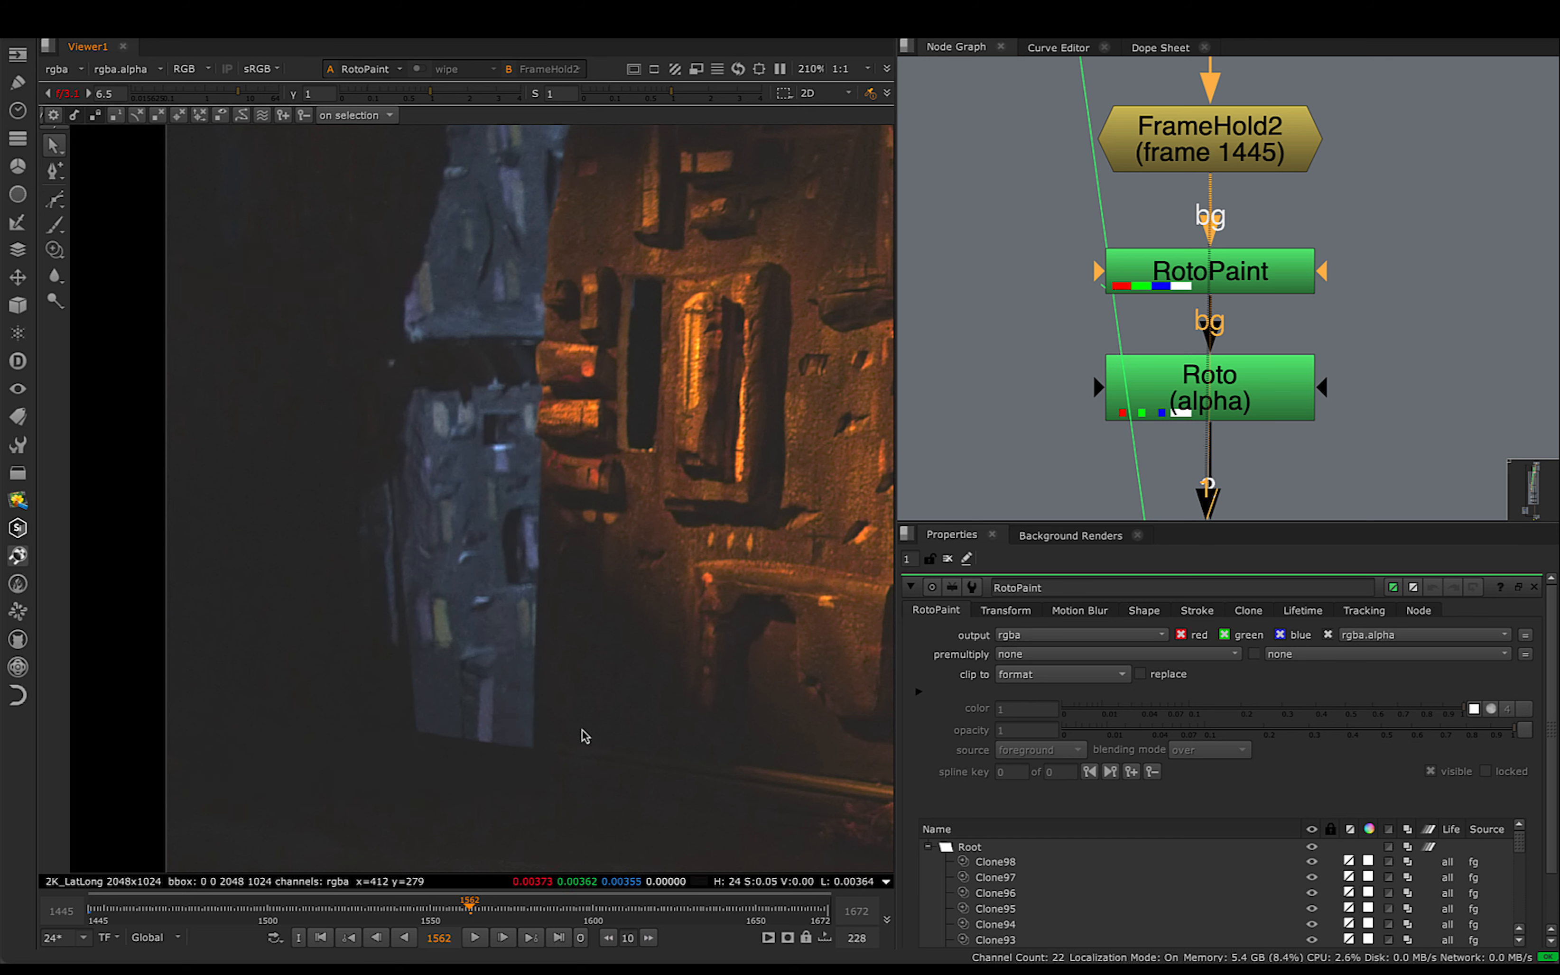
- Open the Roto node, show its available shape types, and try placing a Bezier point on the blue building
{"action": "double_click", "coordinate": [1178, 382]}
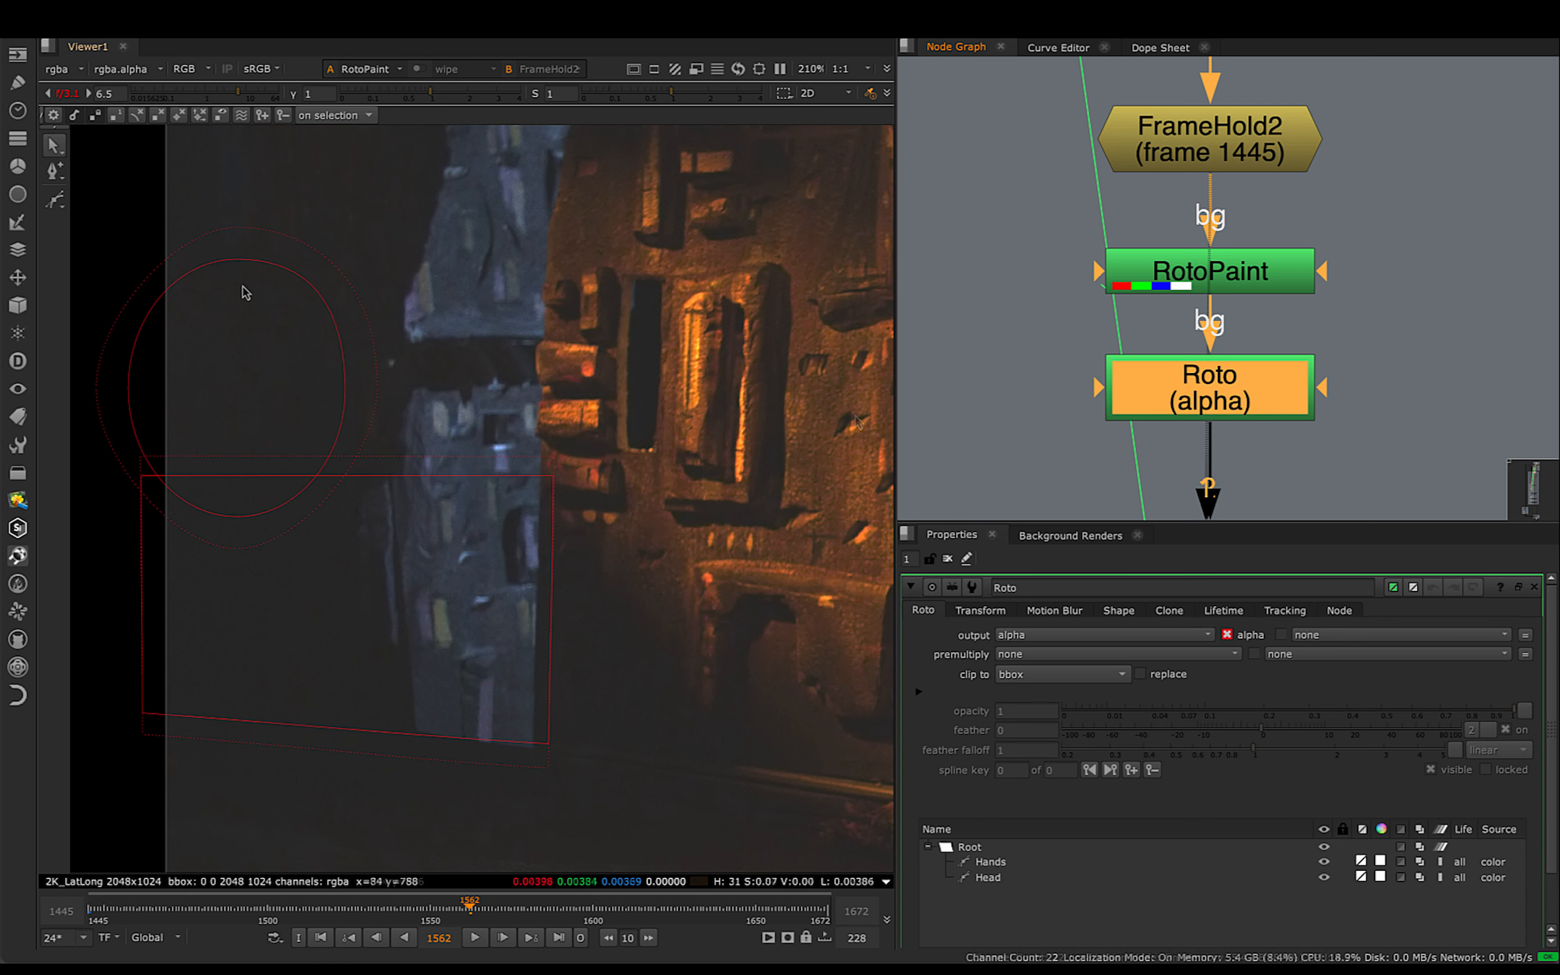
{"action": "left_click", "coordinate": [57, 202]}
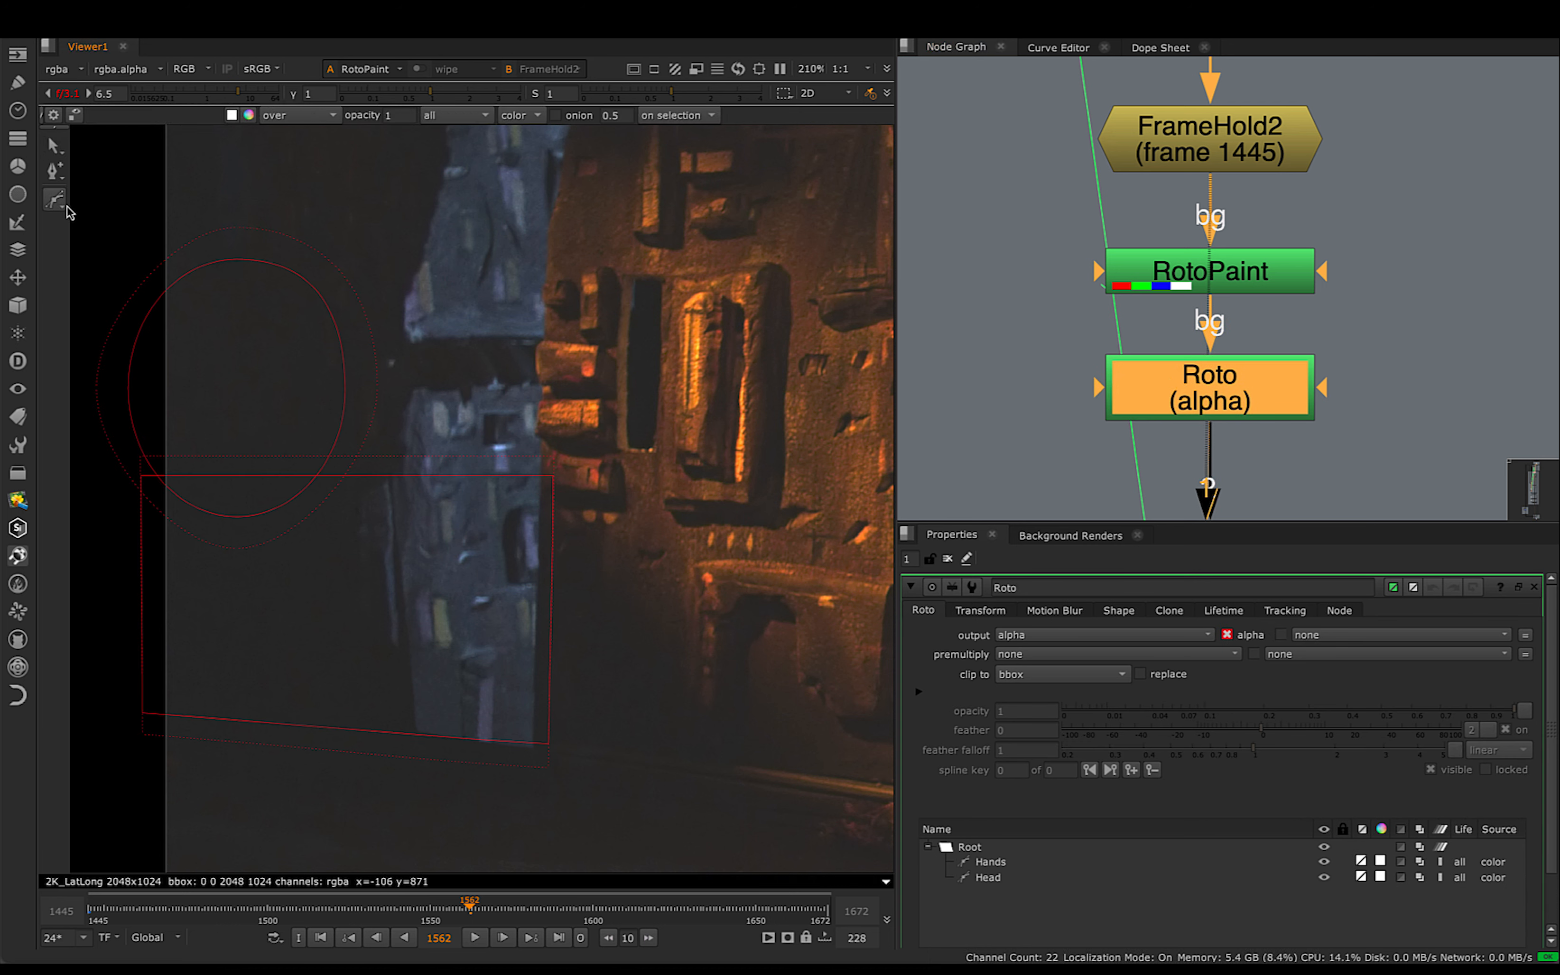
{"action": "left_click", "coordinate": [61, 205]}
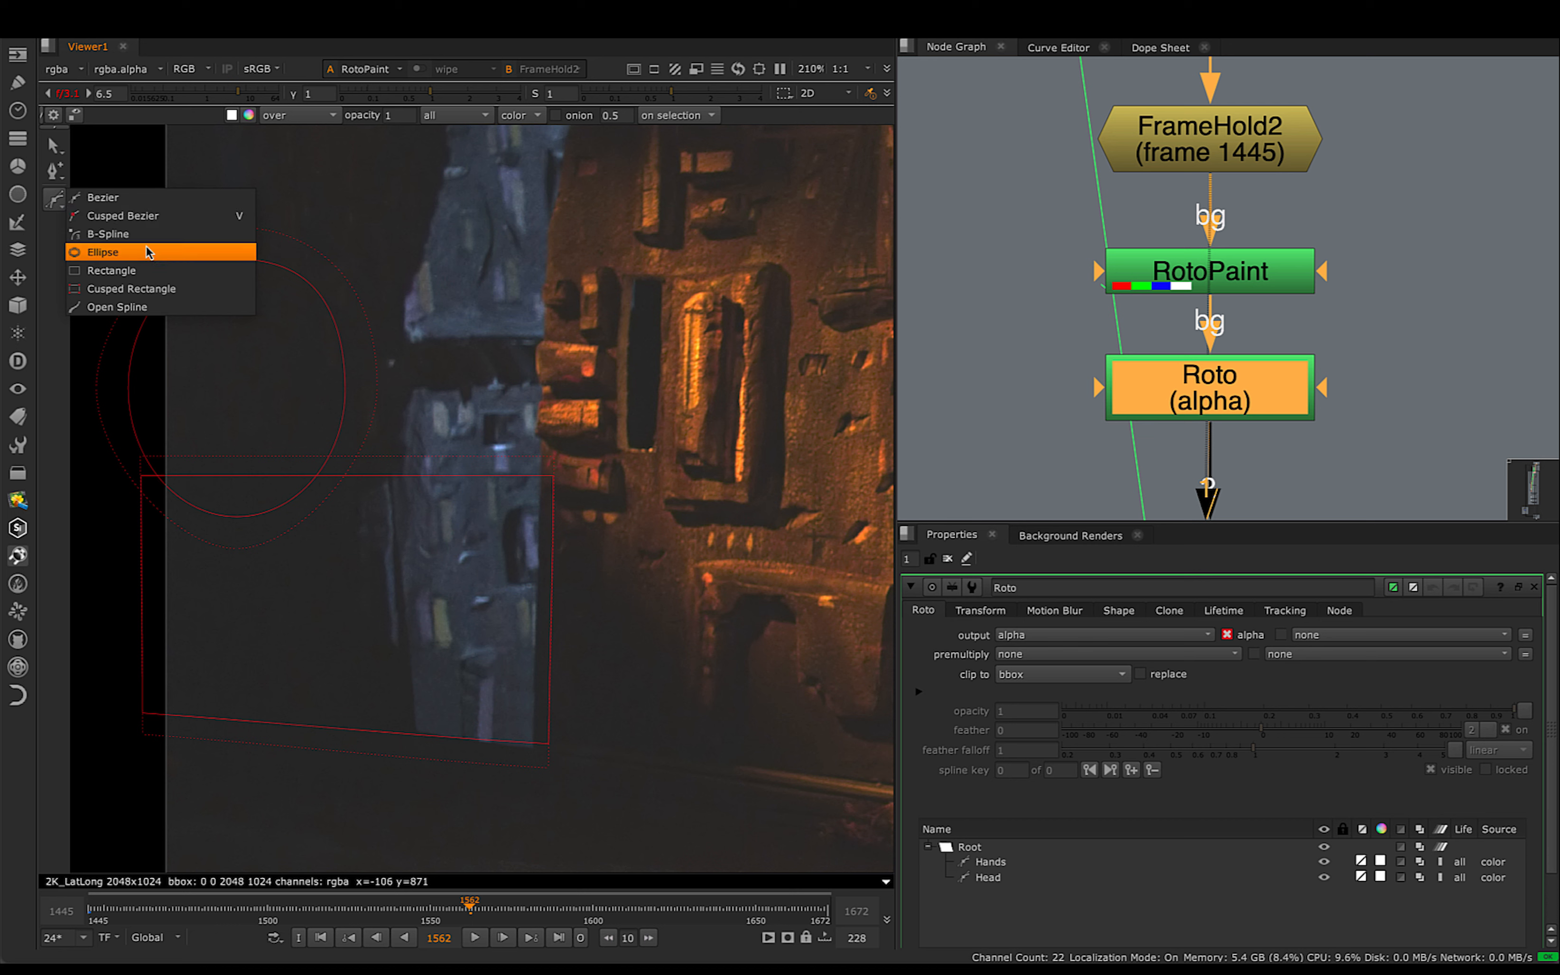
{"action": "left_click", "coordinate": [436, 250]}
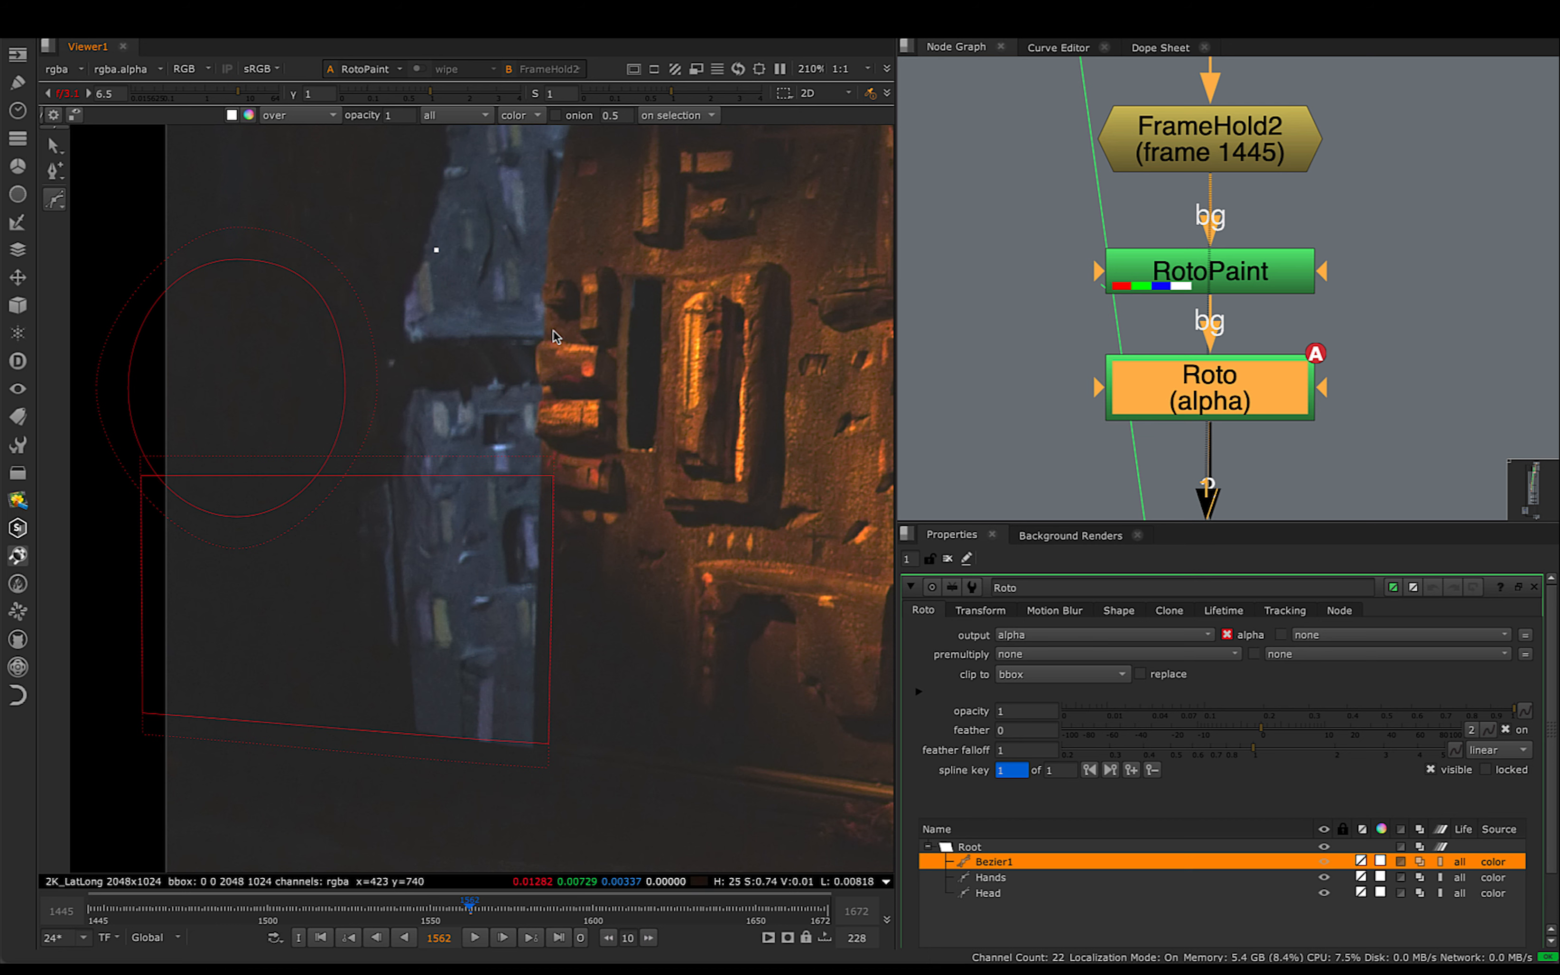
- View the Roto node's alpha, return to the colour image, and examine where the Head and Hands shapes lie
{"action": "key", "text": "a"}
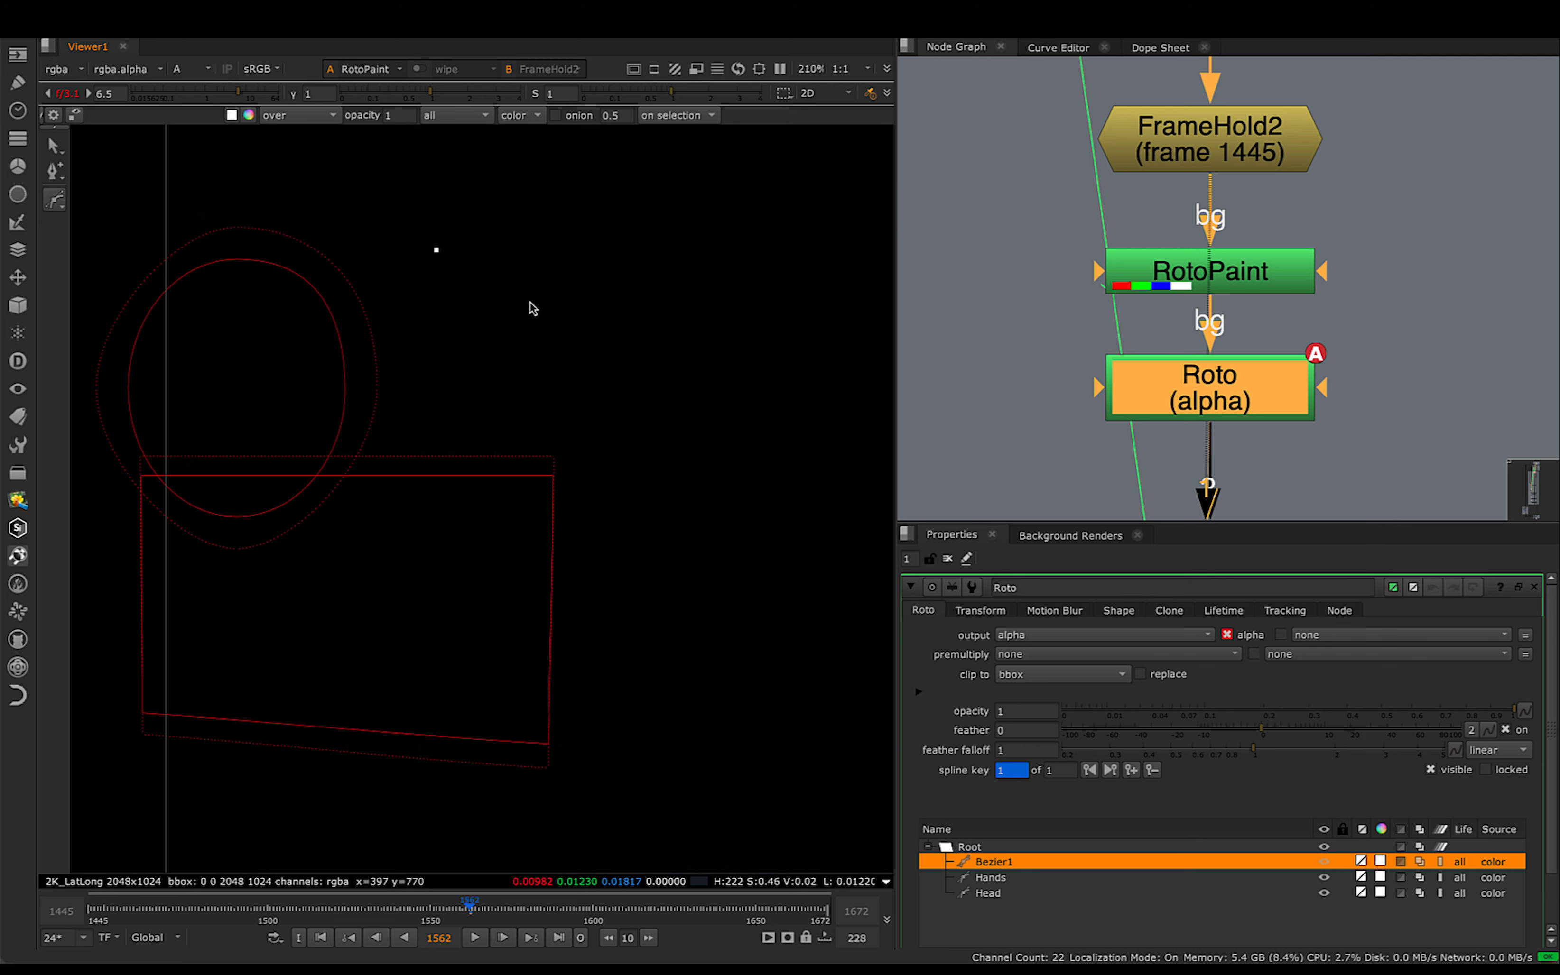
{"action": "key", "text": "1"}
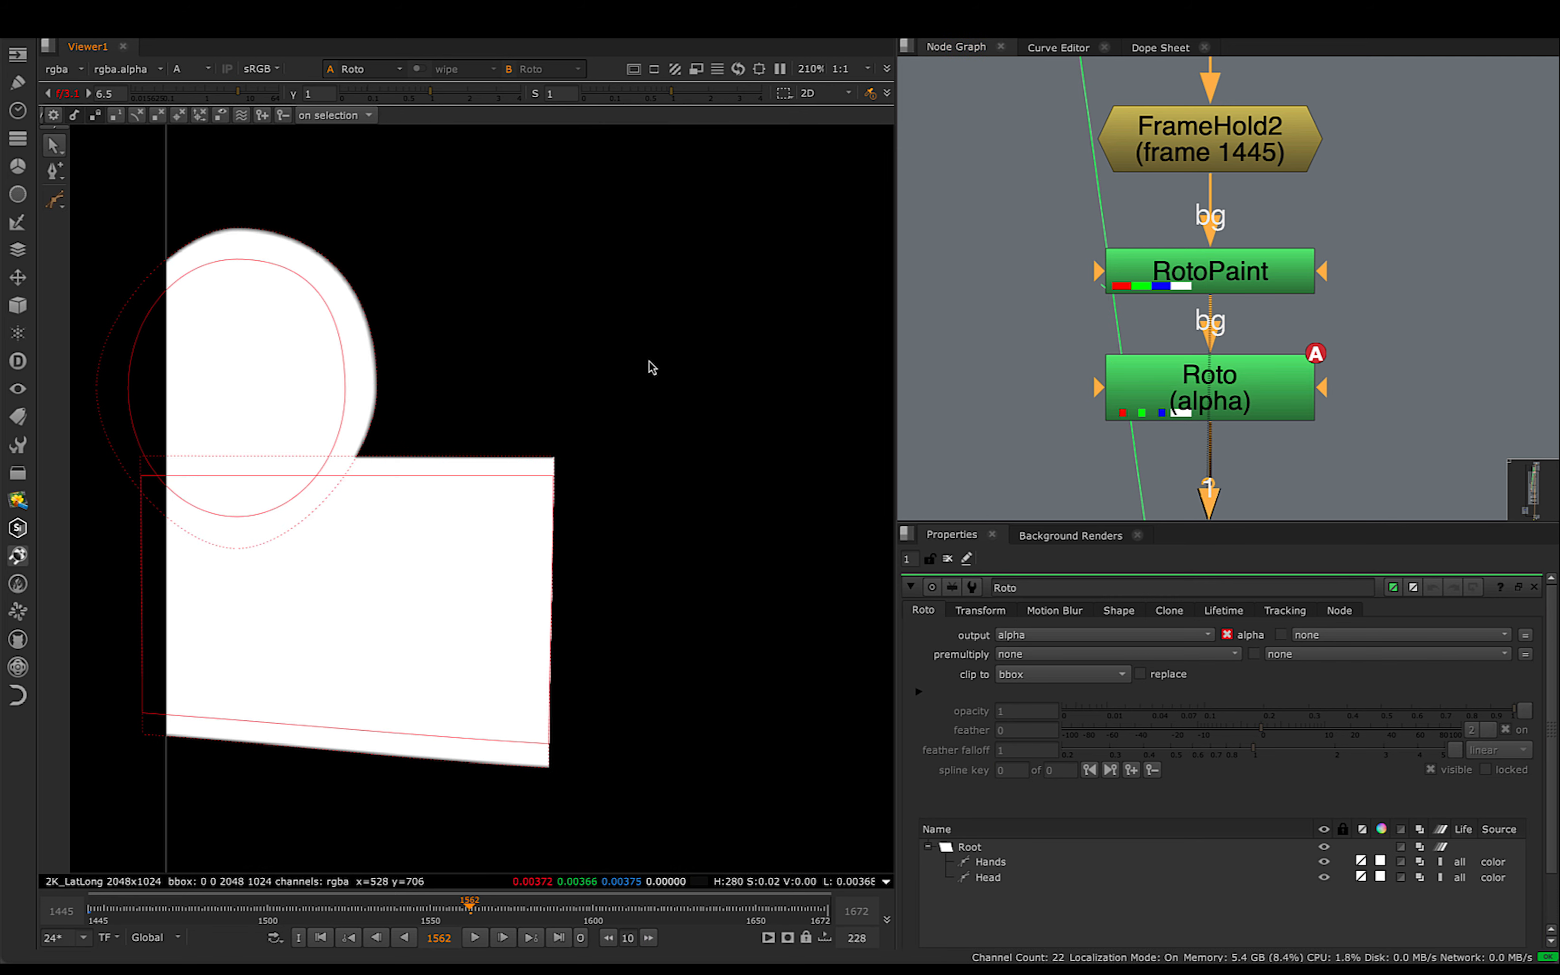
{"action": "key", "text": "a"}
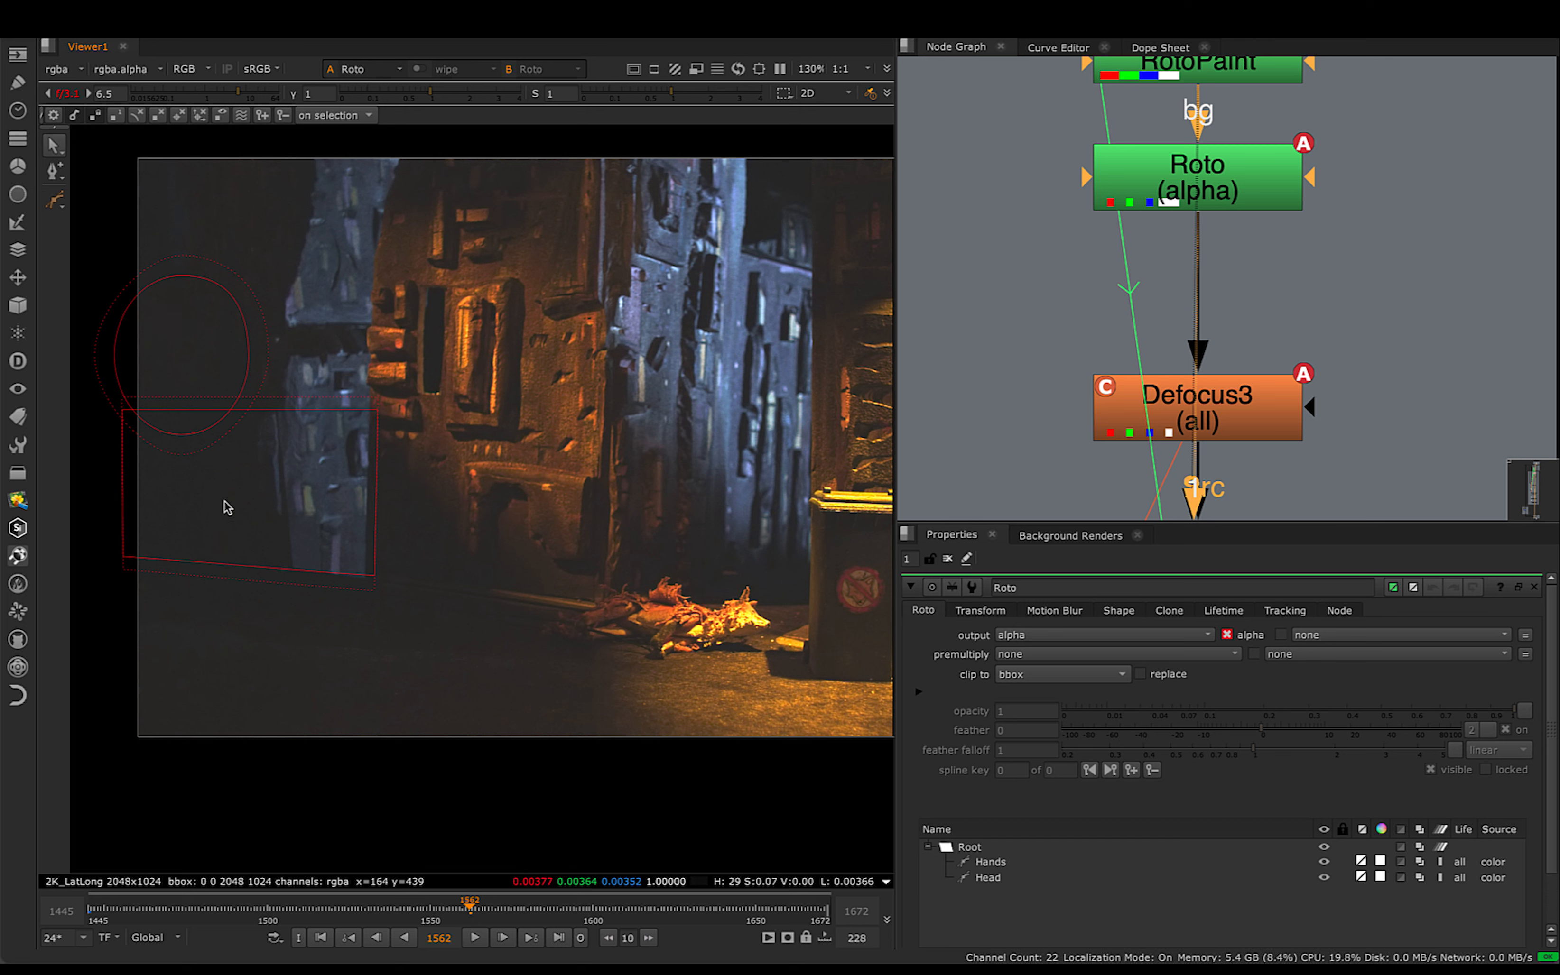
{"action": "scroll", "coordinate": [219, 439], "scroll_direction": "up", "scroll_amount": 2}
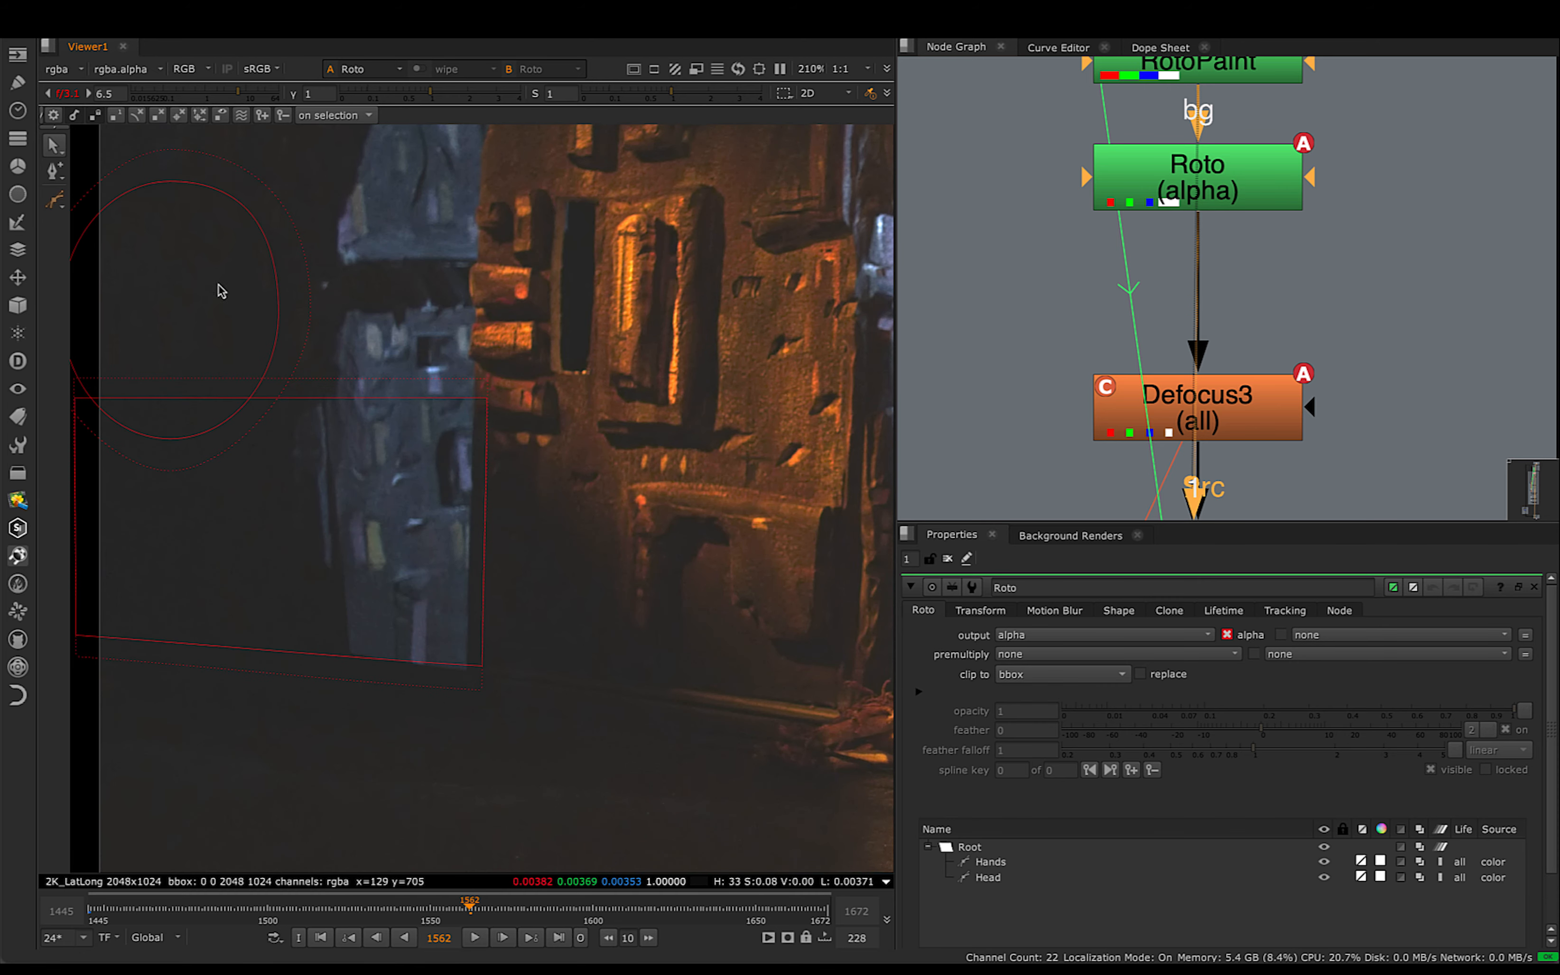
{"action": "scroll", "coordinate": [541, 531], "scroll_direction": "down", "scroll_amount": 2}
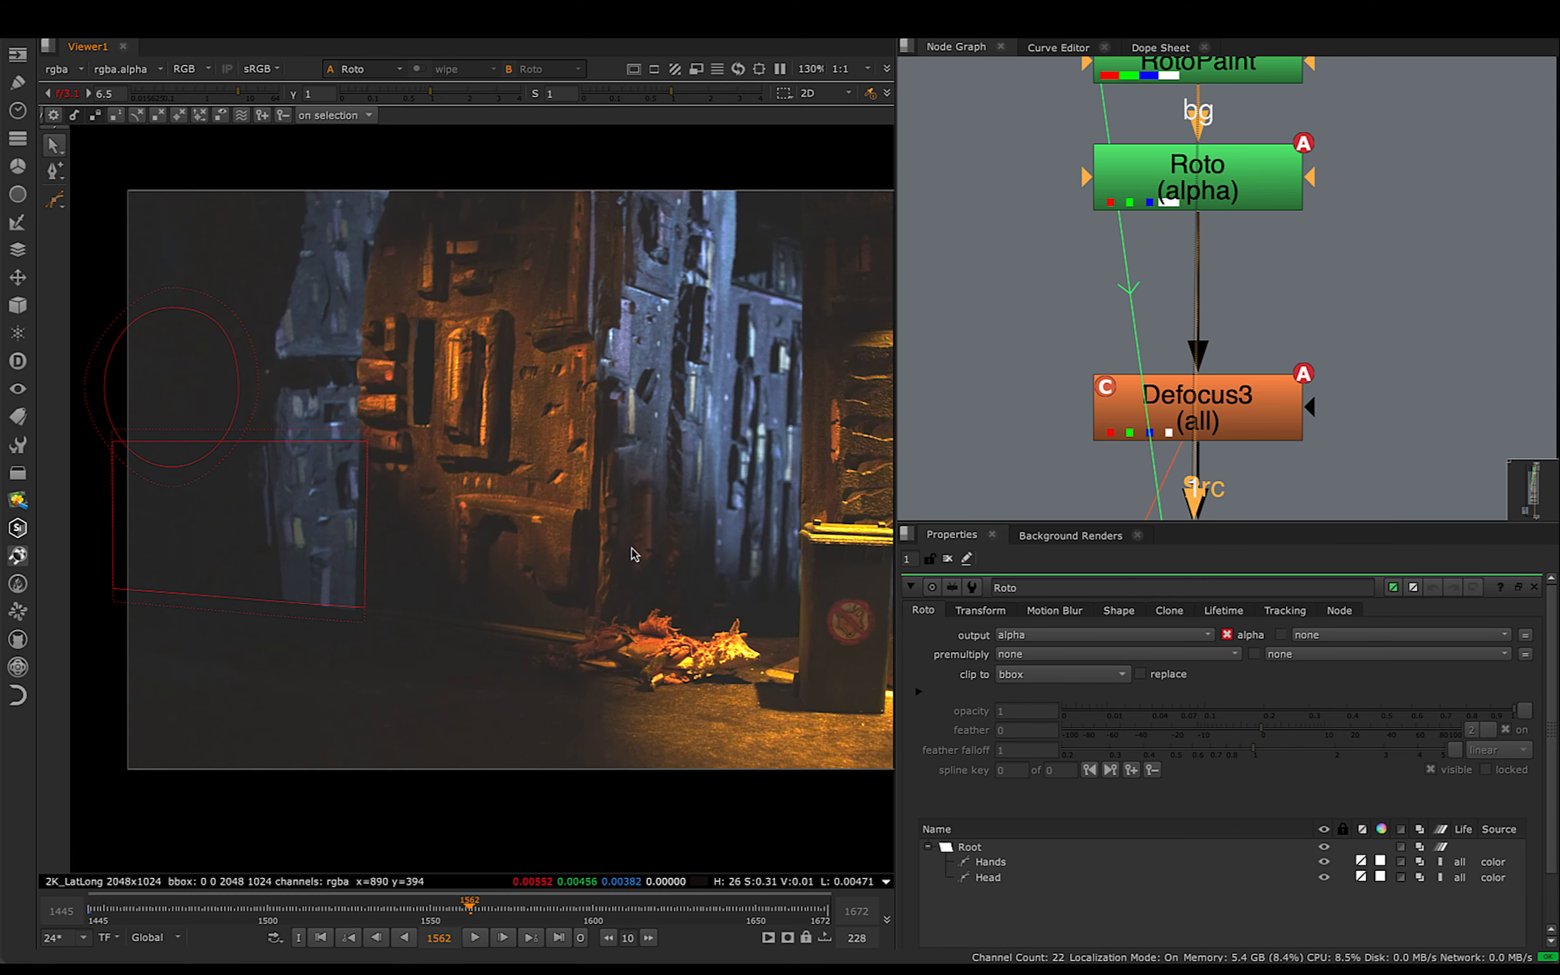
- View the plate from Dot19 and go to frame 1630 to examine how out of focus the background is
{"action": "scroll", "coordinate": [1410, 289], "scroll_direction": "down", "scroll_amount": 5}
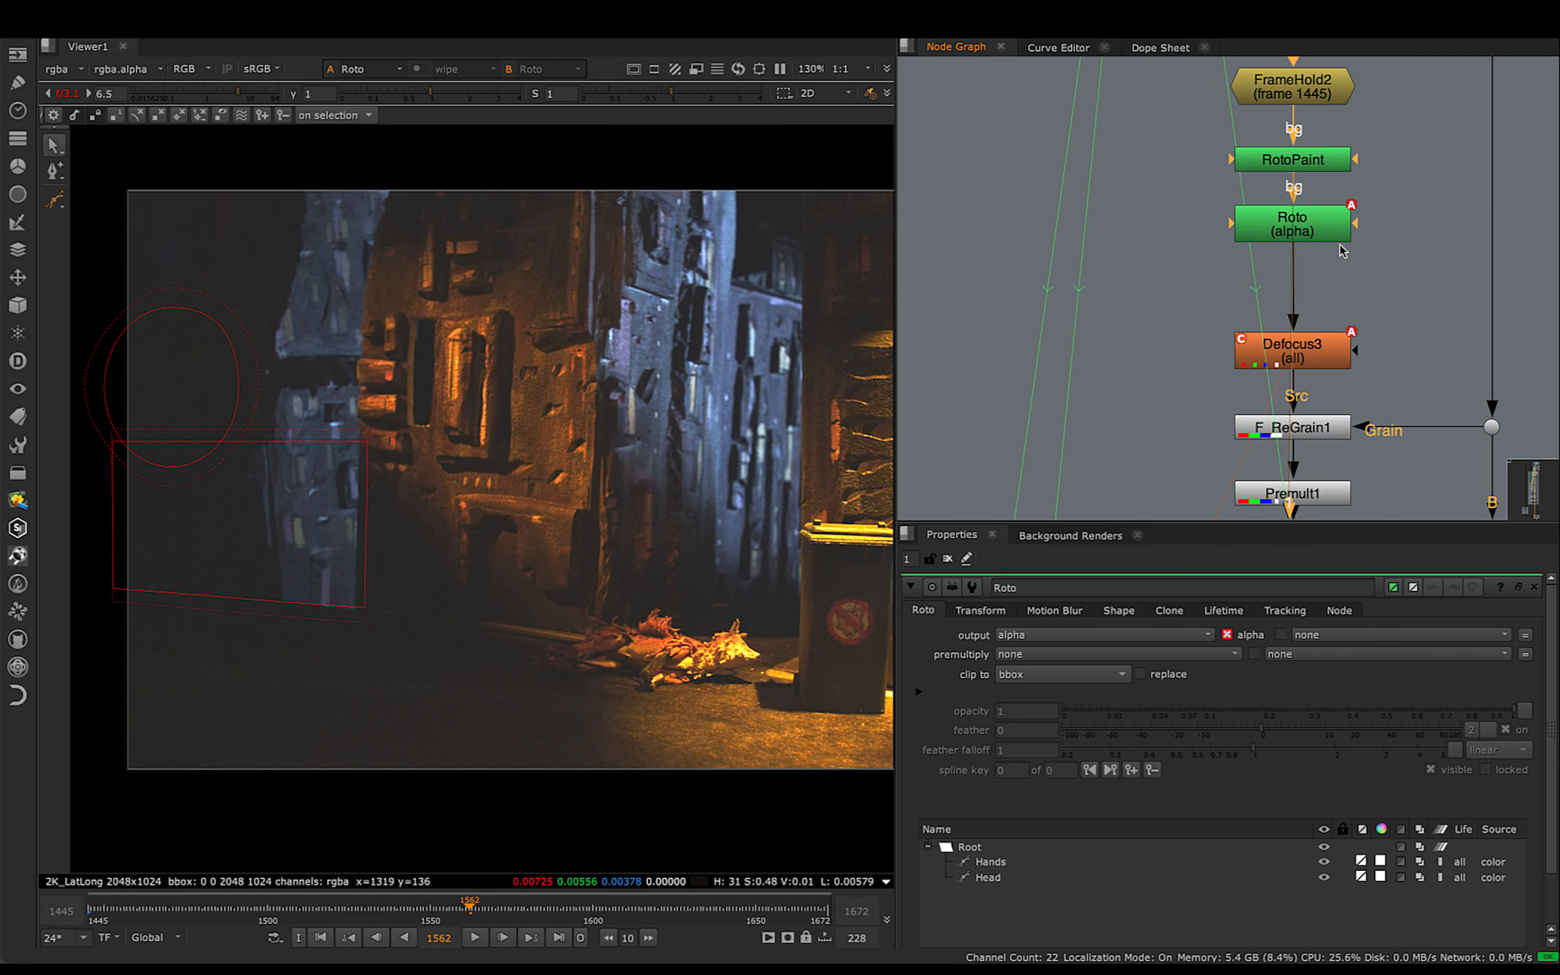
{"action": "middle_click_drag", "start_coordinate": [1340, 245], "coordinate": [1254, 463]}
{"action": "scroll", "coordinate": [1357, 287], "scroll_direction": "down", "scroll_amount": 5}
{"action": "middle_click_drag", "start_coordinate": [1357, 287], "coordinate": [1344, 423]}
{"action": "middle_click_drag", "start_coordinate": [1286, 243], "coordinate": [1287, 361]}
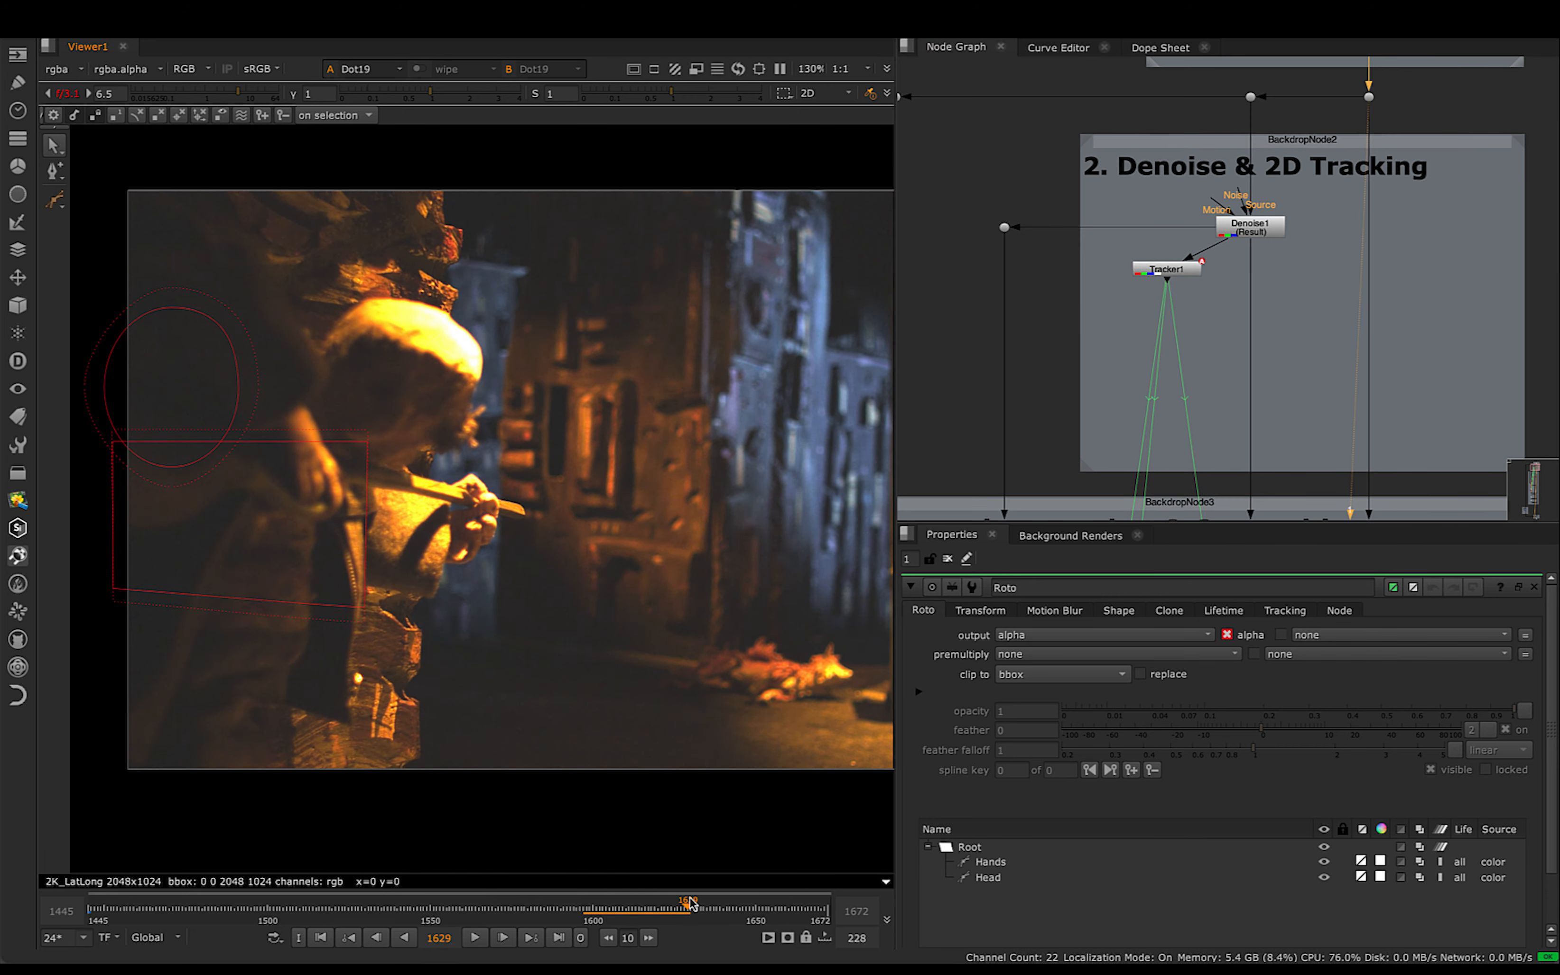
{"action": "middle_click_drag", "start_coordinate": [543, 402], "coordinate": [485, 436]}
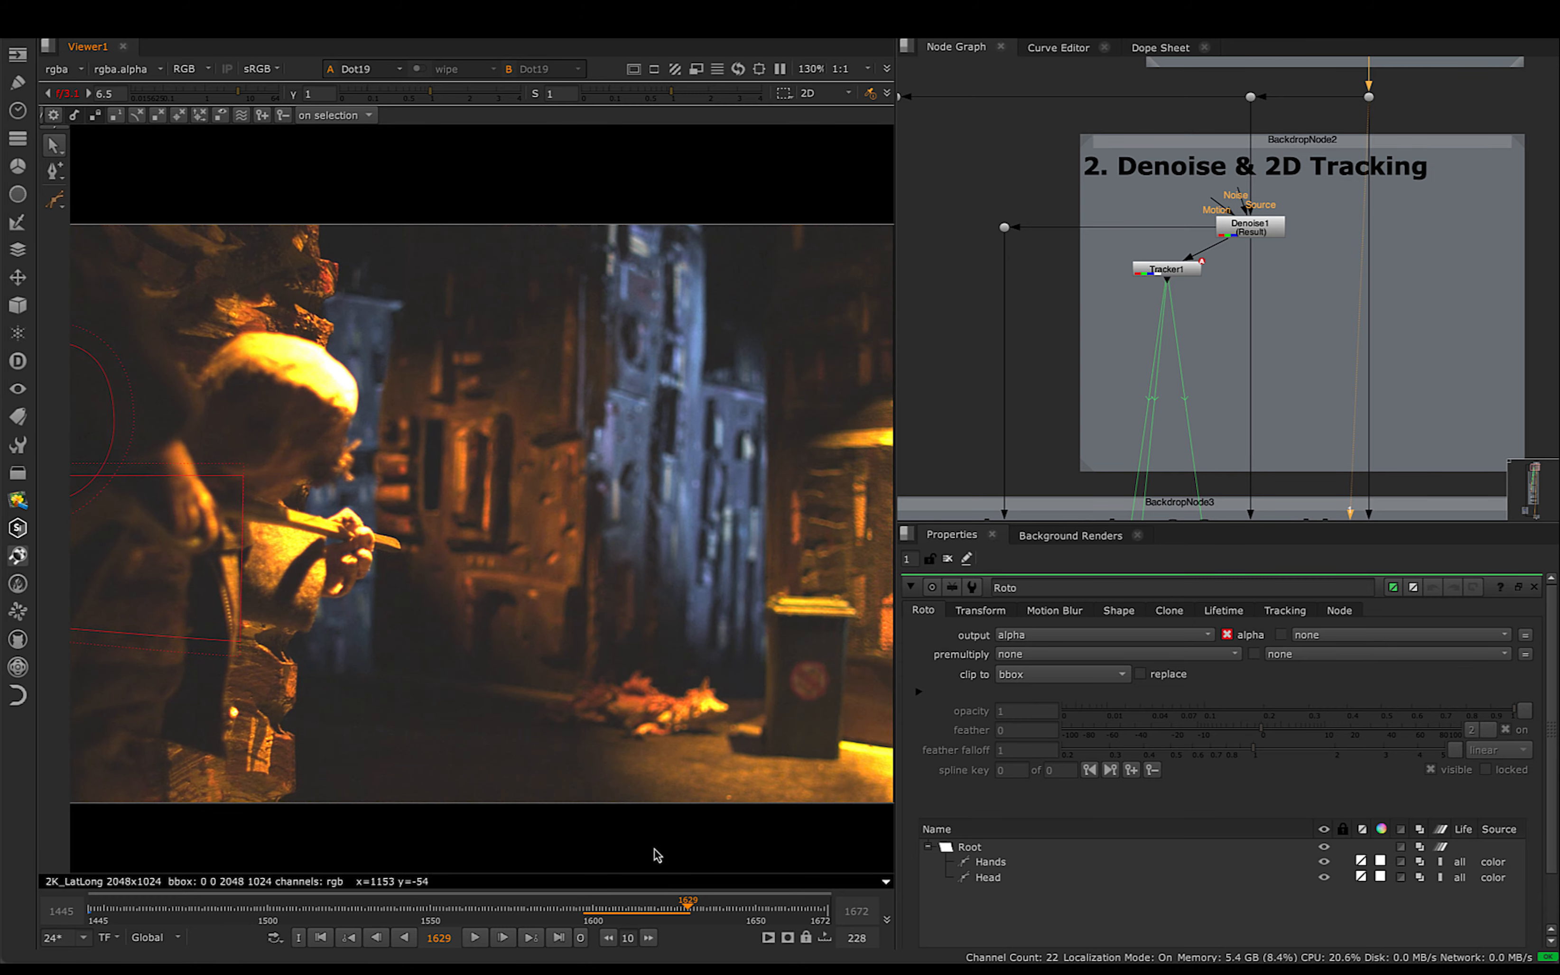
{"action": "mouse_move", "coordinate": [696, 918]}
{"action": "left_mouse_down"}
{"action": "mouse_move", "coordinate": [794, 916]}
{"action": "mouse_move", "coordinate": [593, 917]}
{"action": "mouse_move", "coordinate": [690, 916]}
{"action": "left_mouse_up"}
- View the Roto node's output at frame 1630 and examine the sharpness of the buildings in the clean patch
{"action": "scroll", "coordinate": [1281, 344], "scroll_direction": "down", "scroll_amount": 5}
{"action": "middle_click_drag", "start_coordinate": [1280, 344], "coordinate": [1256, 77]}
{"action": "scroll", "coordinate": [1256, 294], "scroll_direction": "up", "scroll_amount": 8}
{"action": "key", "text": "1"}
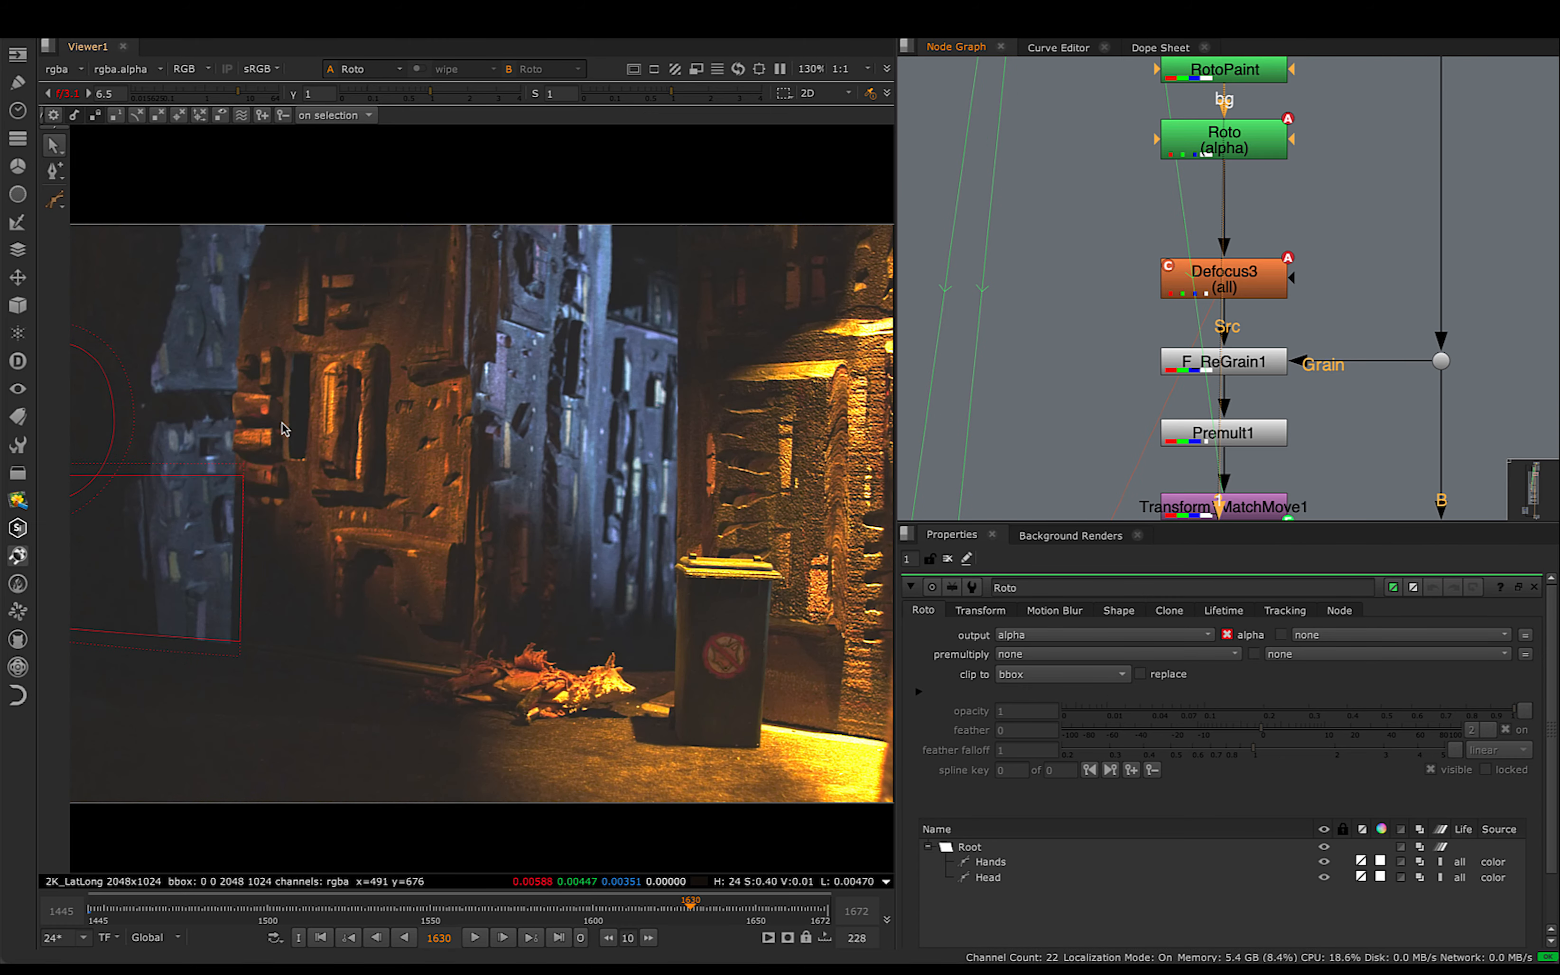
{"action": "middle_click_drag", "start_coordinate": [239, 429], "coordinate": [527, 382]}
{"action": "middle_click_drag", "start_coordinate": [498, 535], "coordinate": [336, 551]}
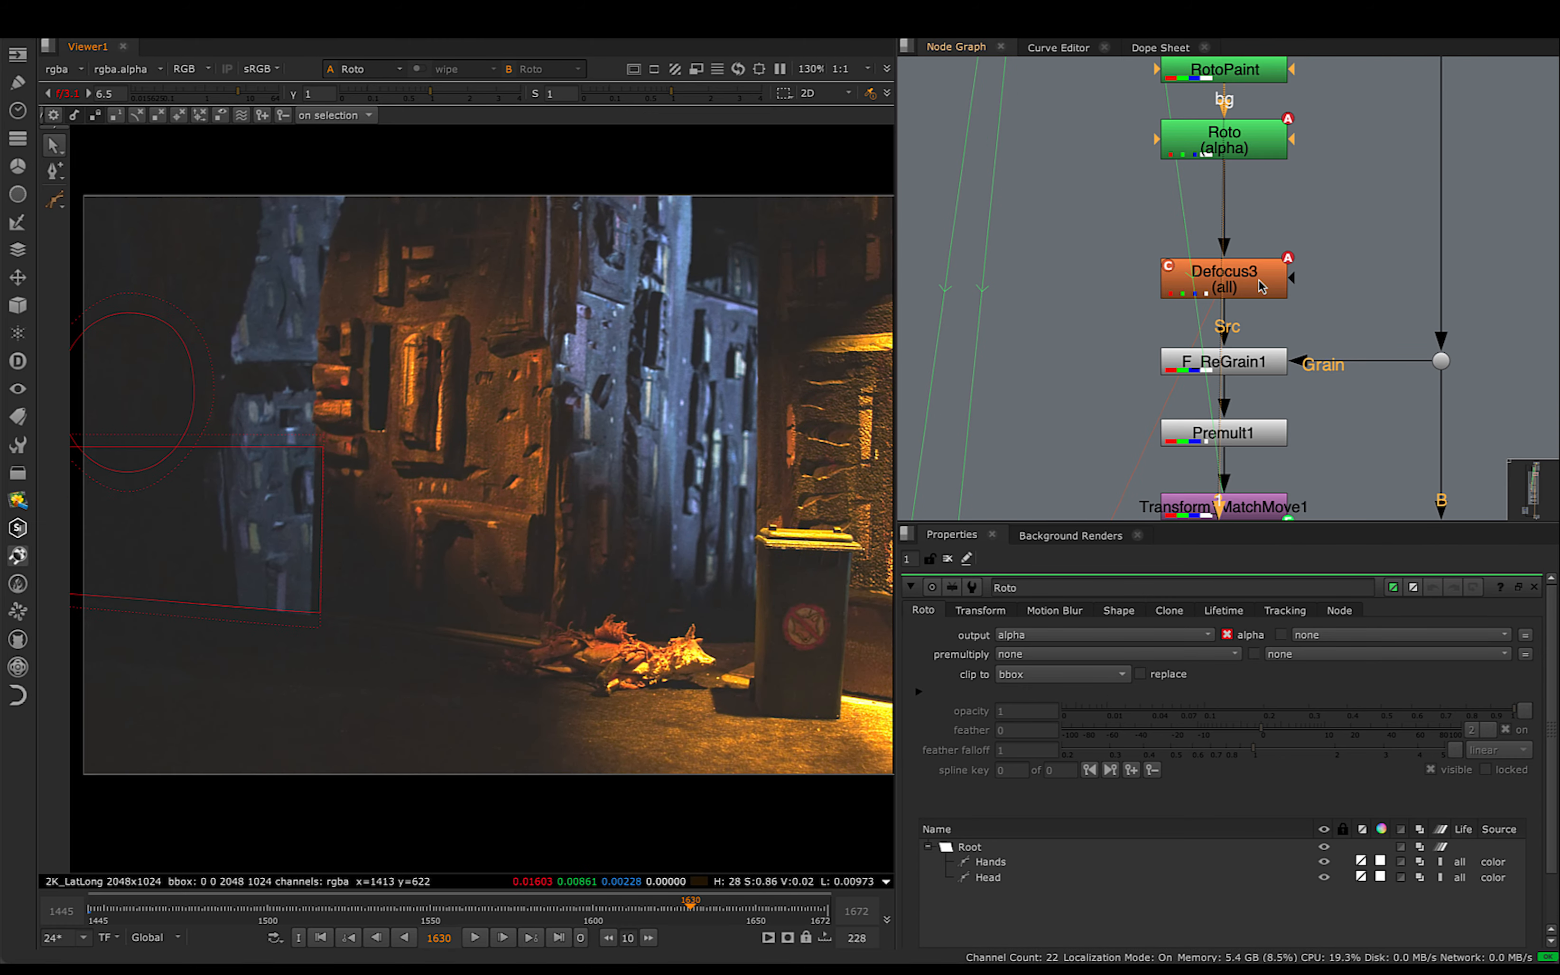
- Open Defocus3's properties, scrub through its animated defocus from frame 1600, and view its output at frame 1611
{"action": "left_click_drag", "start_coordinate": [1260, 287], "coordinate": [1258, 271]}
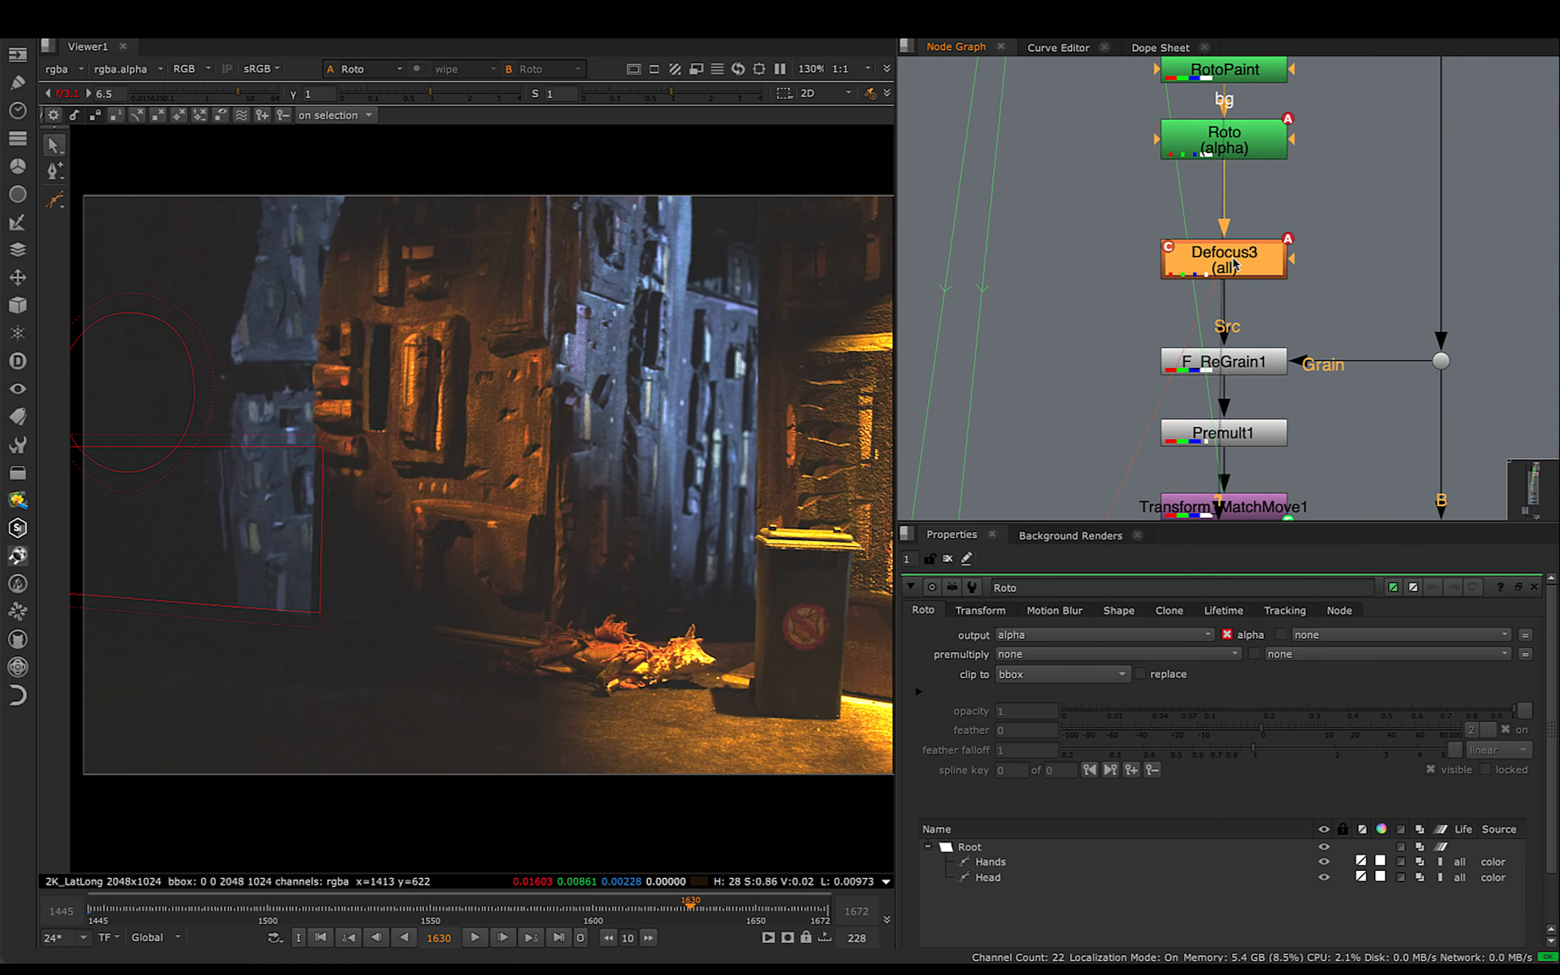
{"action": "double_click", "coordinate": [1234, 265]}
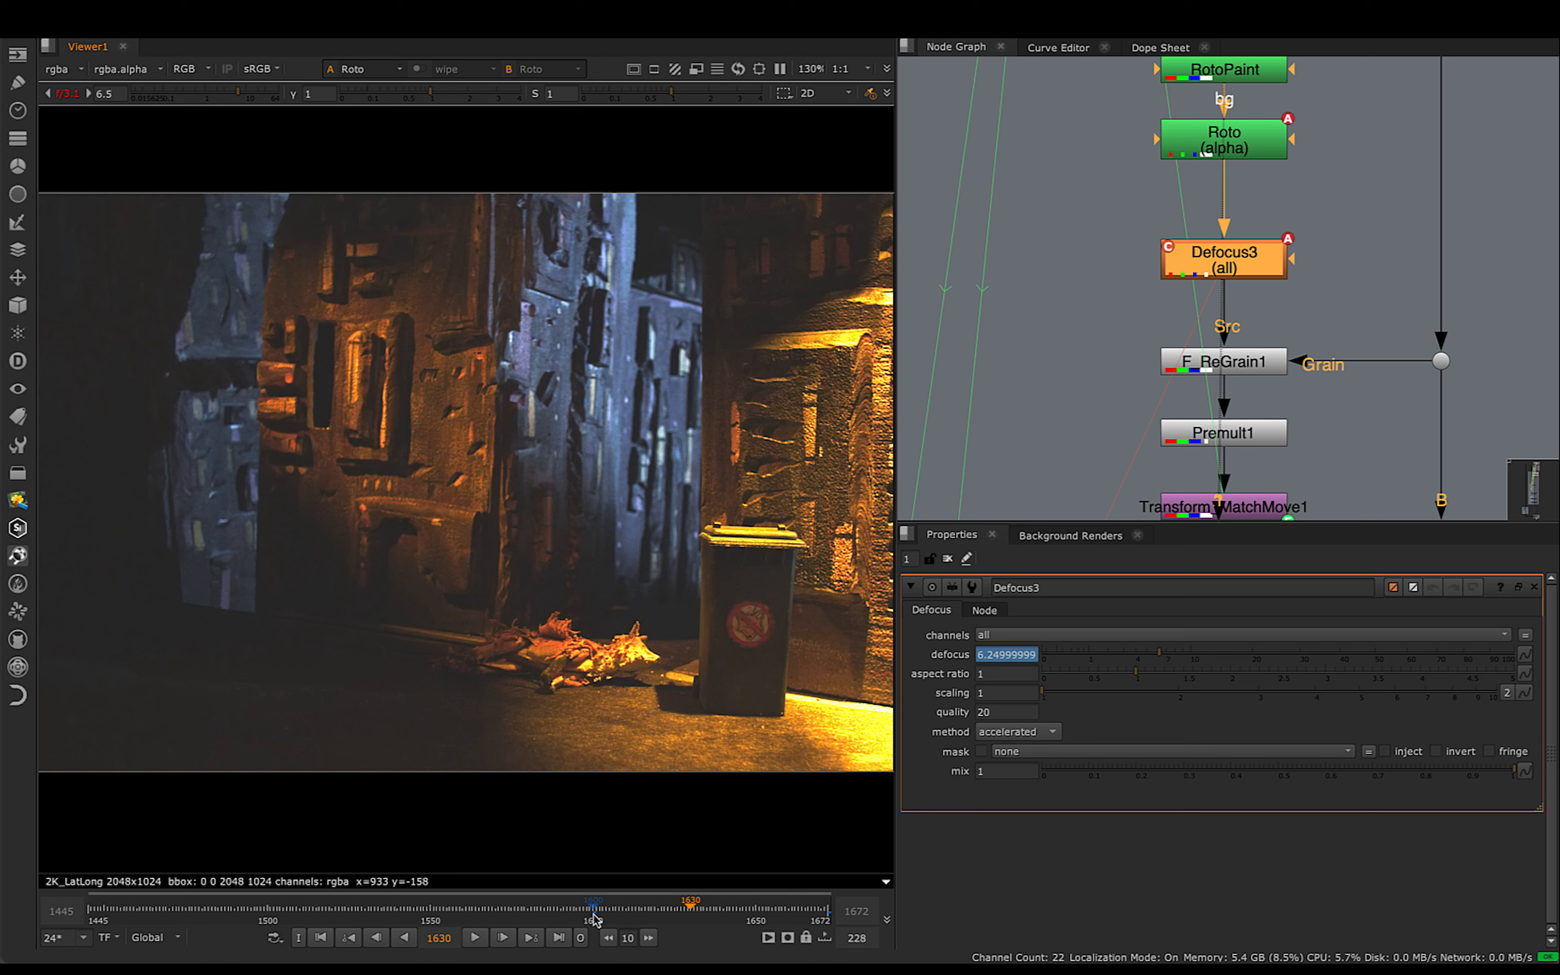
{"action": "left_click_drag", "start_coordinate": [592, 915], "coordinate": [811, 929]}
{"action": "left_click", "coordinate": [624, 916]}
{"action": "key", "text": "1"}
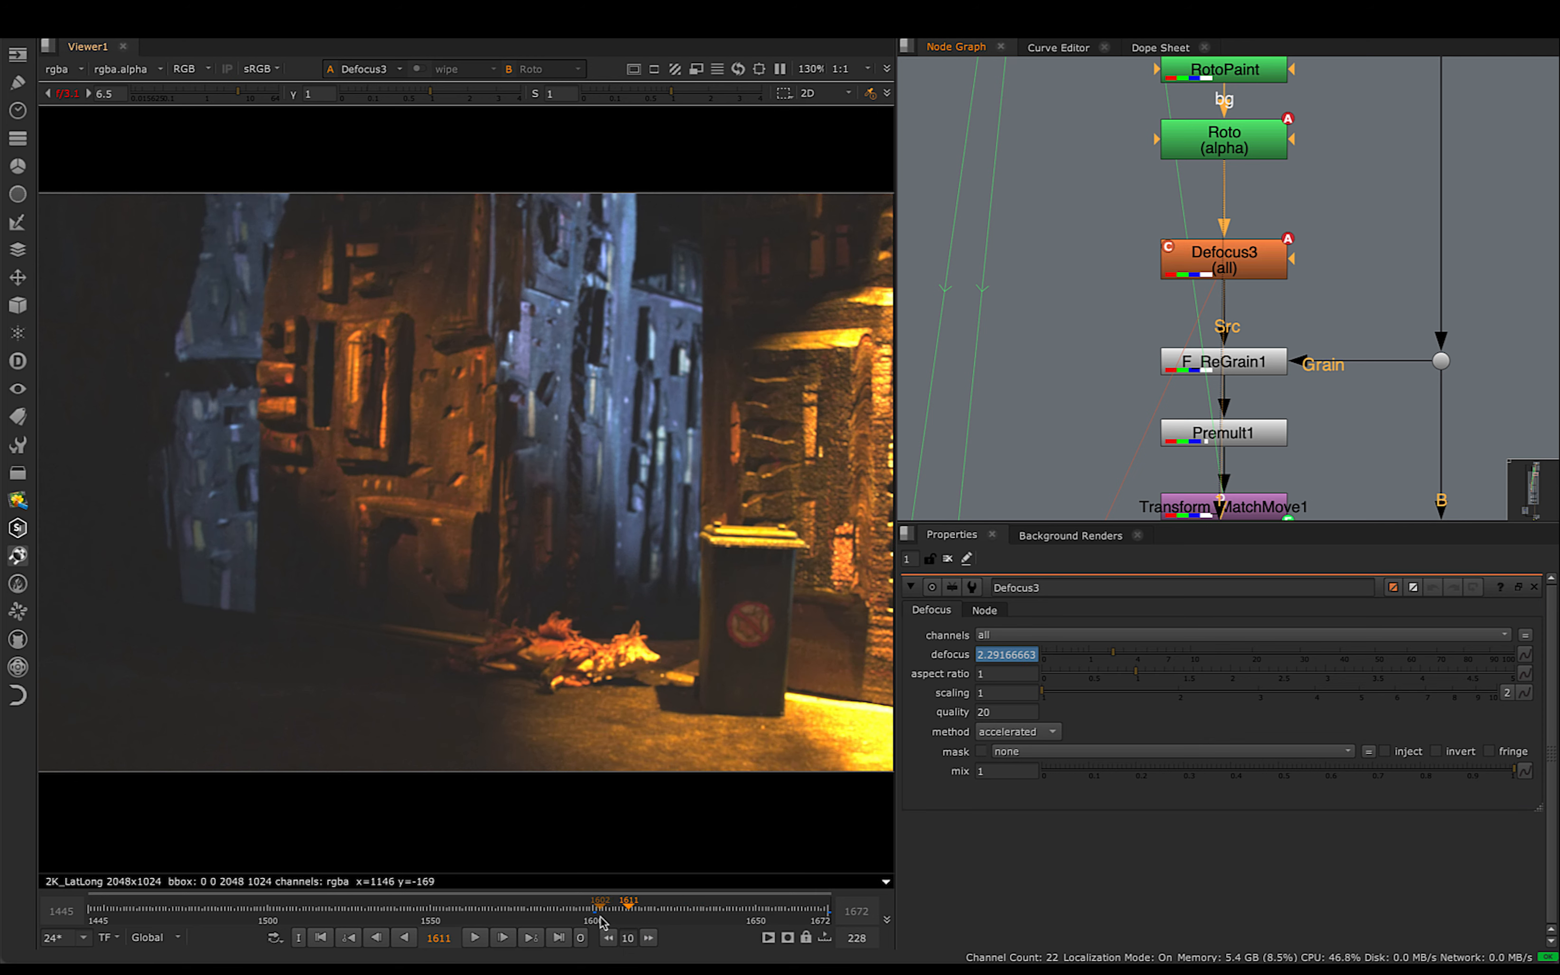
- Scrub Defocus3's output from frame 1600 to 1672 and examine the blur and defocus value on the last frame
{"action": "left_click_drag", "start_coordinate": [588, 907], "coordinate": [739, 924]}
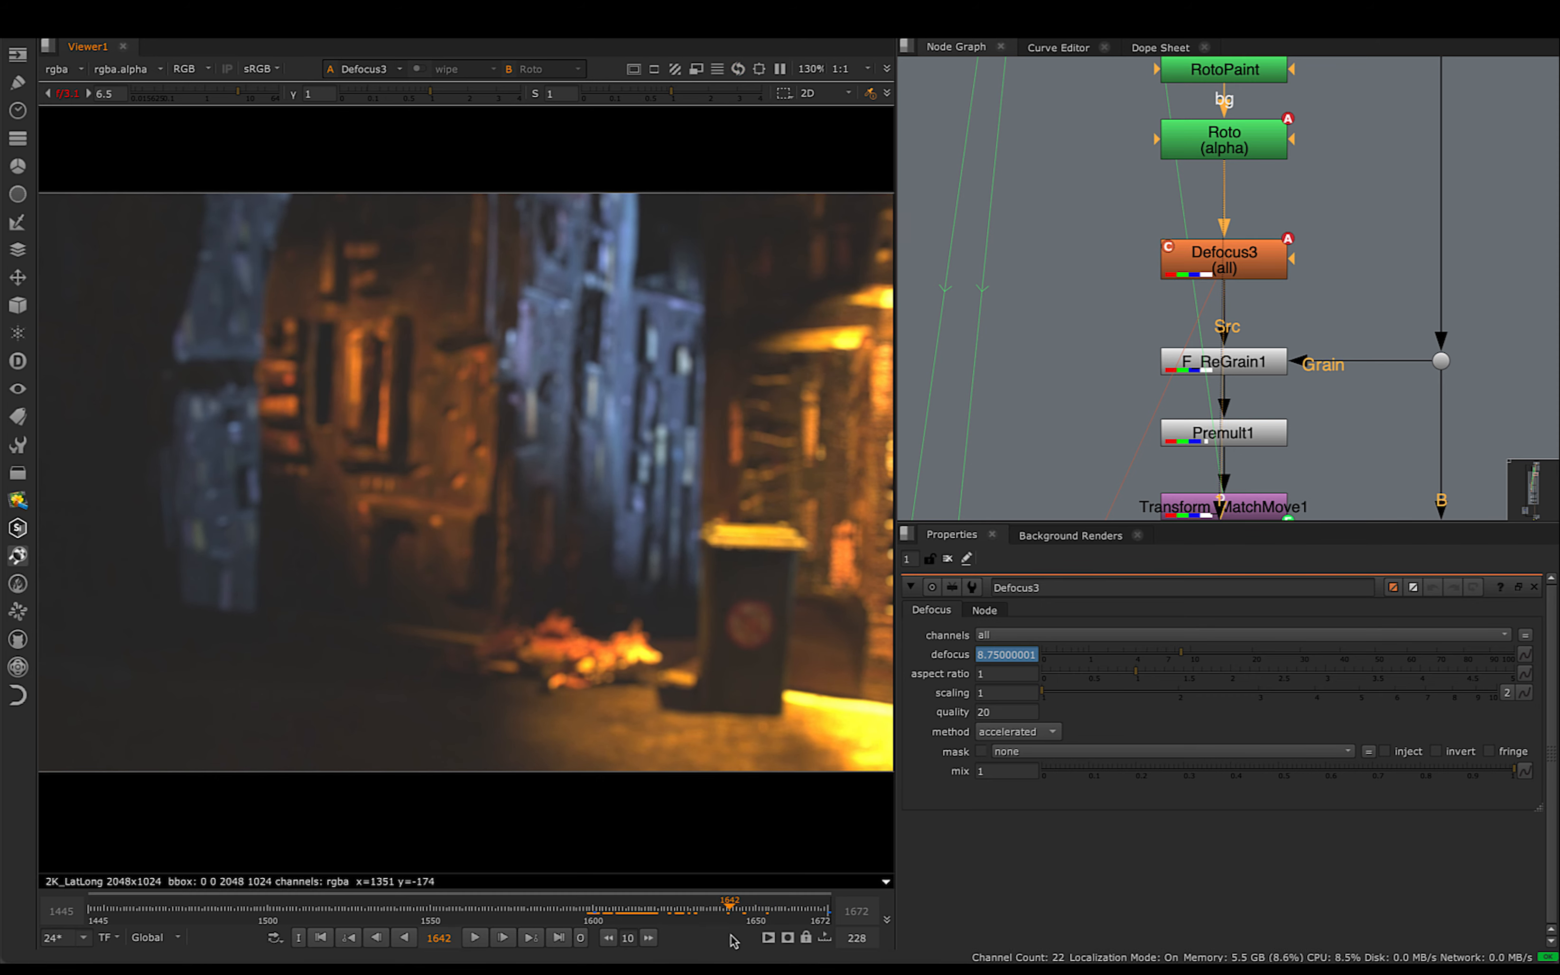
{"action": "left_click", "coordinate": [593, 910]}
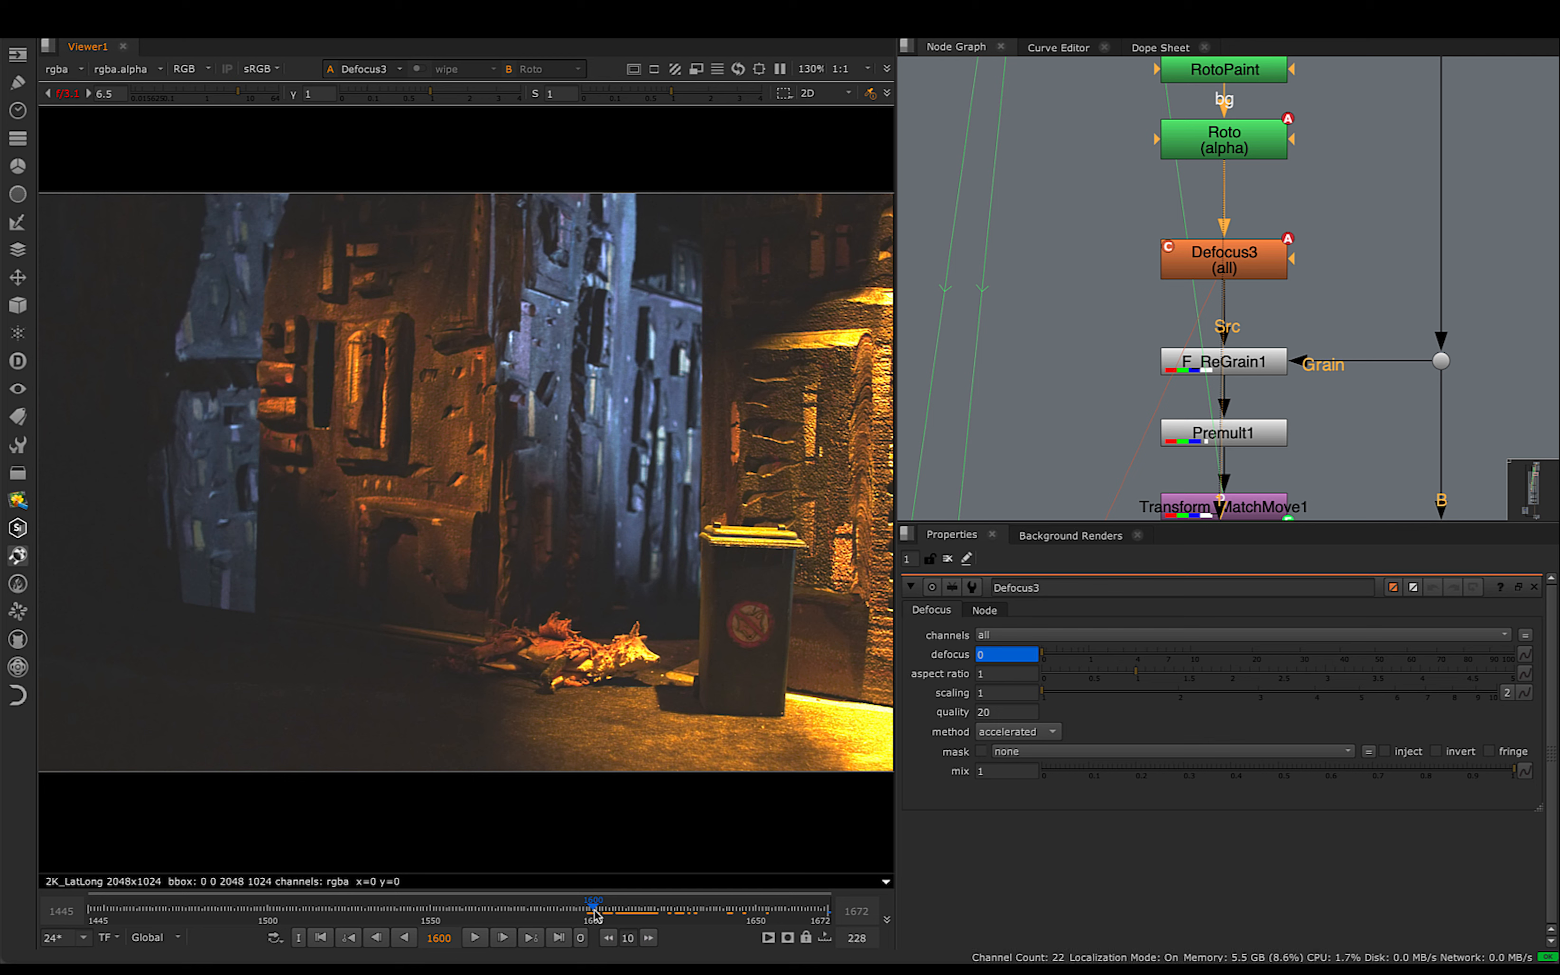
{"action": "left_click_drag", "start_coordinate": [595, 910], "coordinate": [782, 927]}
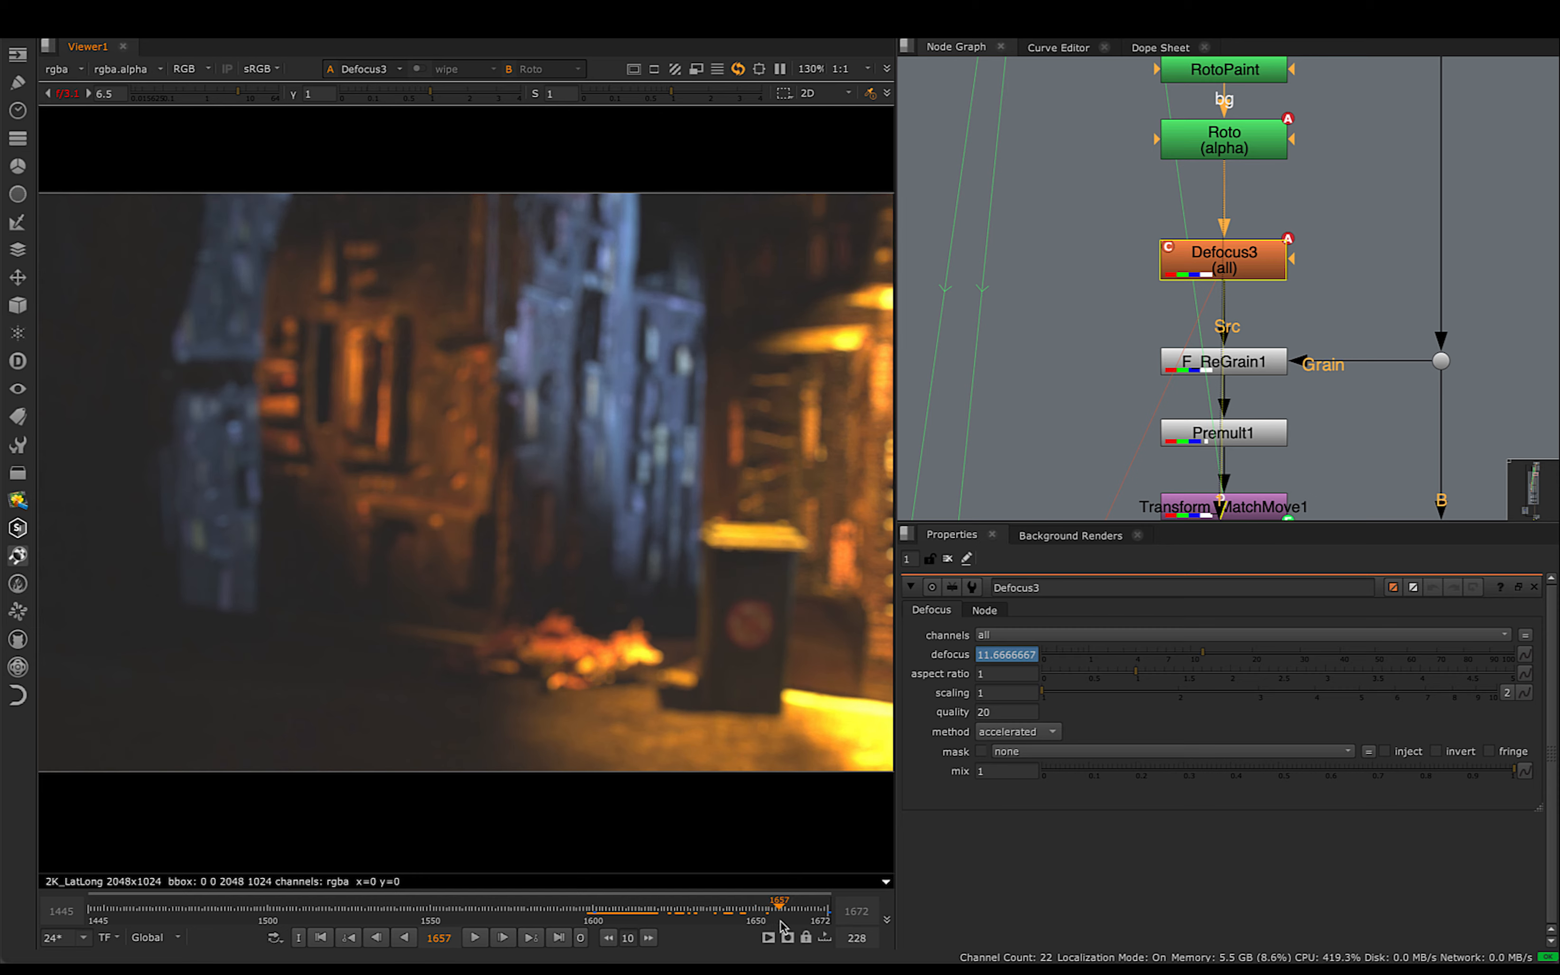
{"action": "left_click_drag", "start_coordinate": [782, 927], "coordinate": [794, 922]}
{"action": "left_click_drag", "start_coordinate": [1002, 656], "coordinate": [884, 664]}
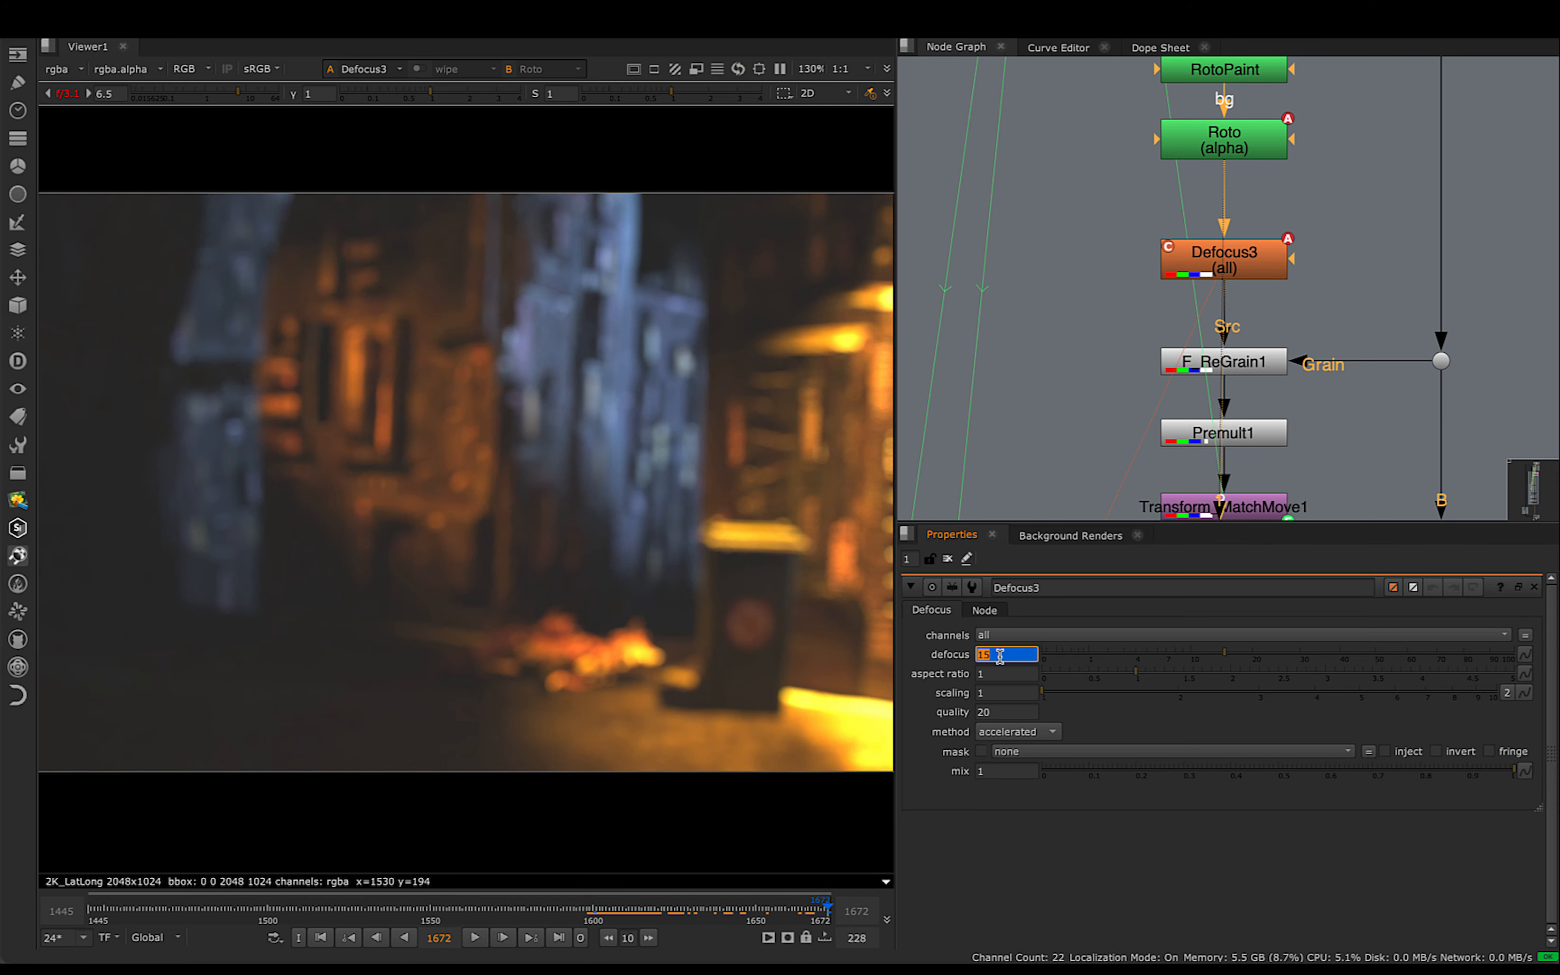
- View the plate from Dot19 and compare the sharpness of the building details on frames 1672 and 1600
{"action": "scroll", "coordinate": [1341, 205], "scroll_direction": "down", "scroll_amount": 4}
{"action": "middle_click_drag", "start_coordinate": [1355, 199], "coordinate": [1290, 316]}
{"action": "mouse_move", "coordinate": [1313, 162]}
{"action": "middle_mouse_down"}
{"action": "mouse_move", "coordinate": [1285, 305]}
{"action": "mouse_move", "coordinate": [1314, 258]}
{"action": "middle_mouse_up"}
{"action": "middle_click_drag", "start_coordinate": [1287, 136], "coordinate": [1280, 249]}
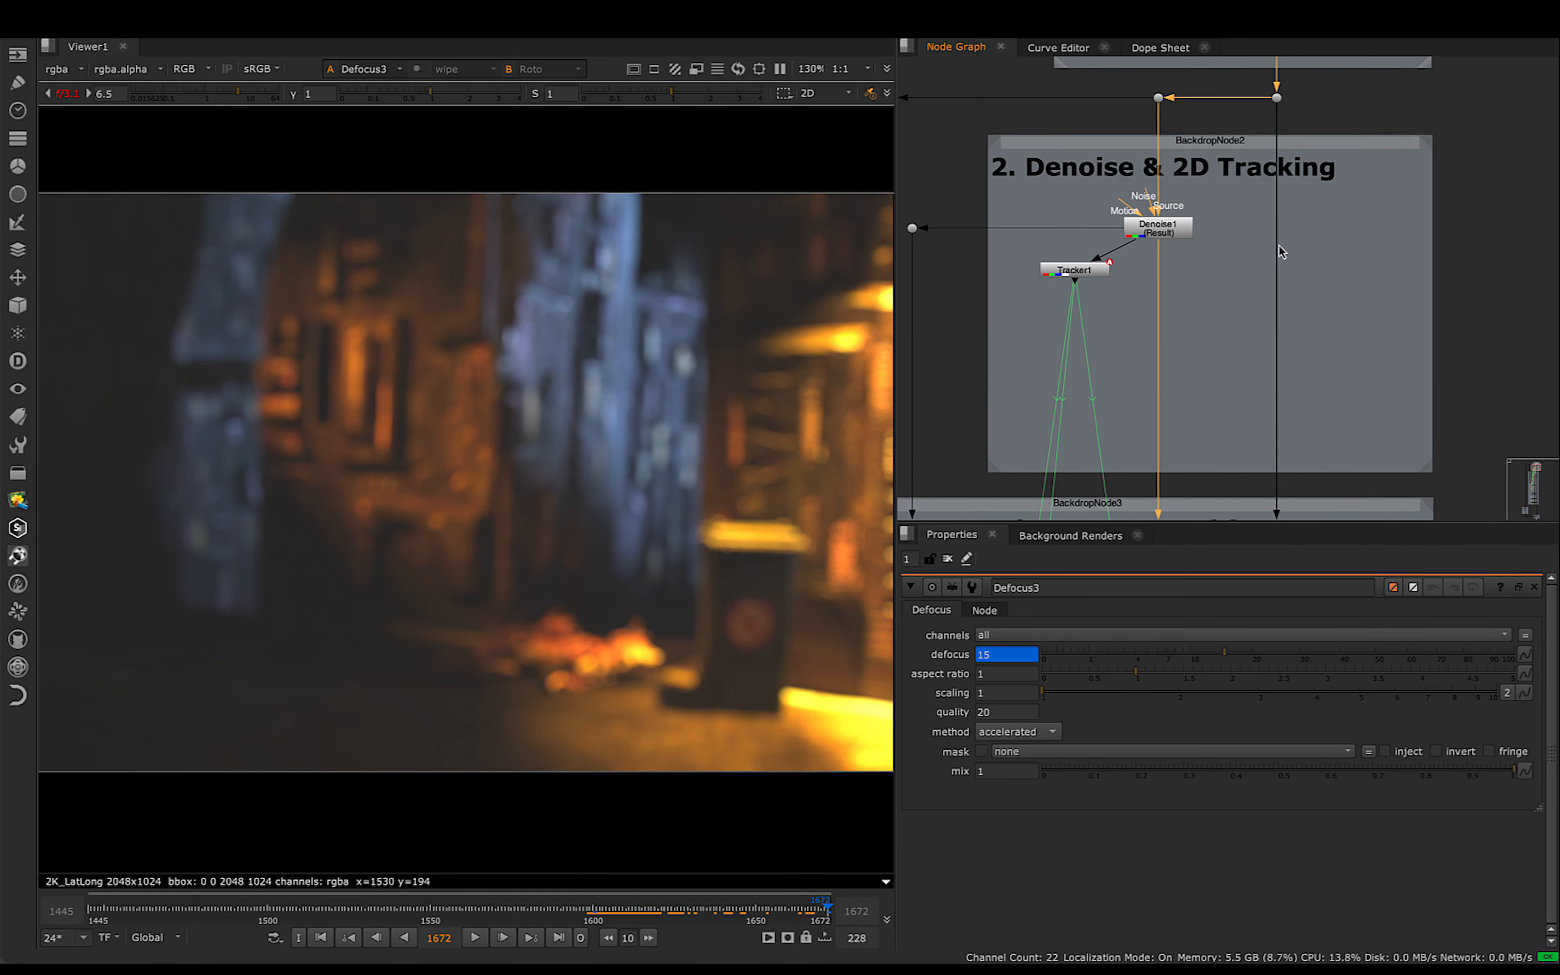
{"action": "key", "text": "1"}
{"action": "scroll", "coordinate": [637, 463], "scroll_direction": "up", "scroll_amount": 6}
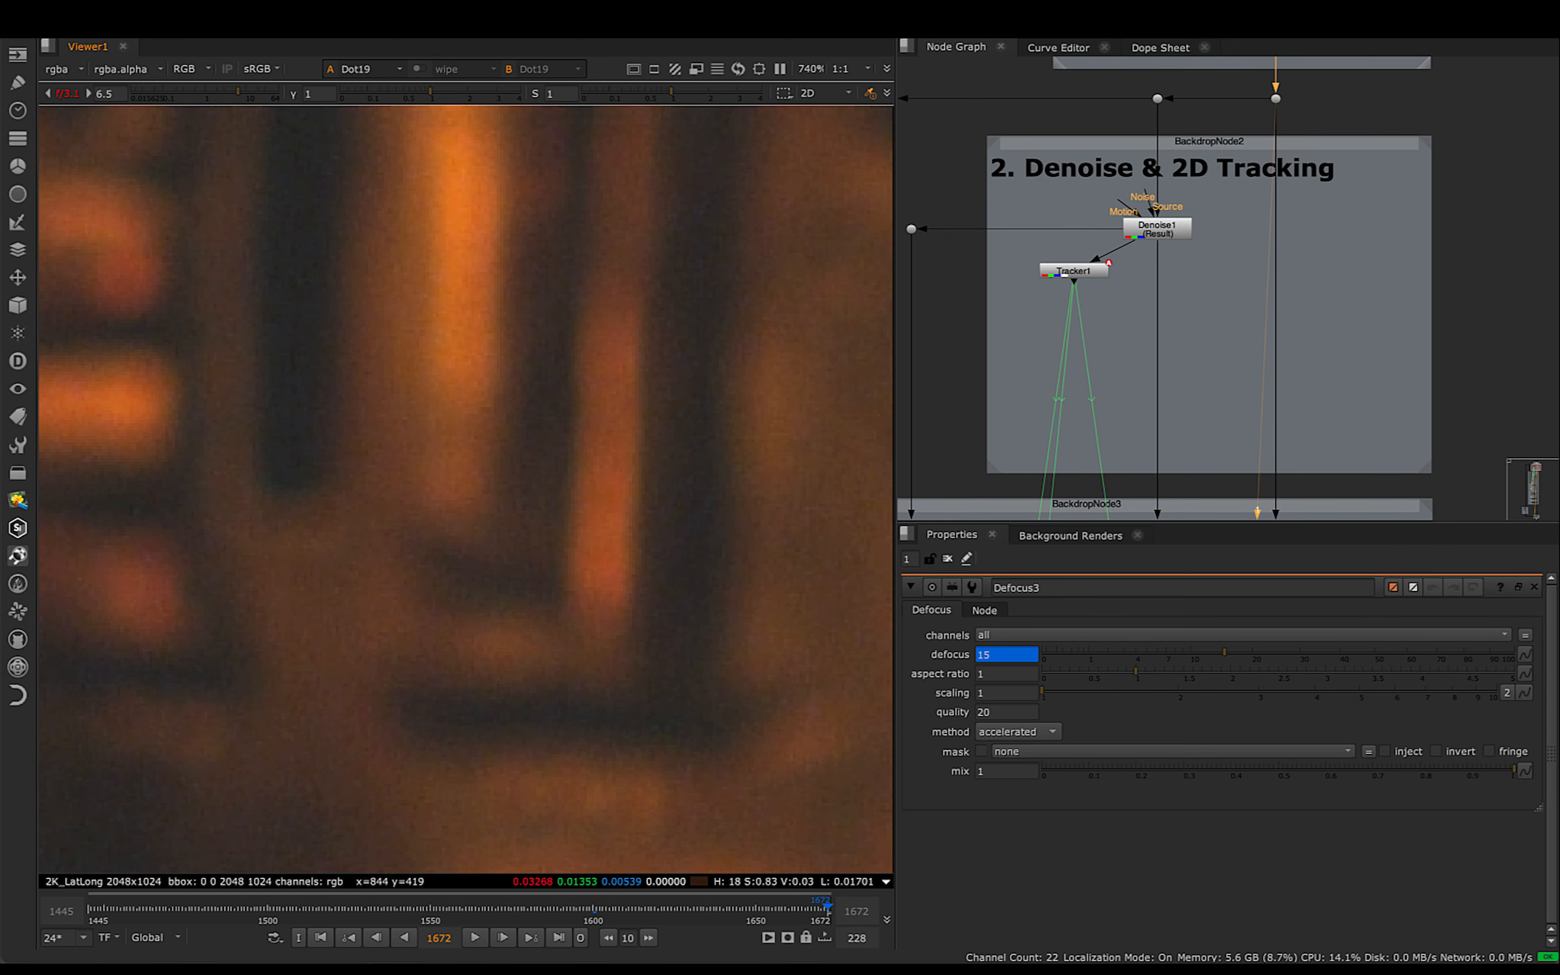
{"action": "scroll", "coordinate": [637, 464], "scroll_direction": "up", "scroll_amount": 2}
{"action": "left_click", "coordinate": [594, 909]}
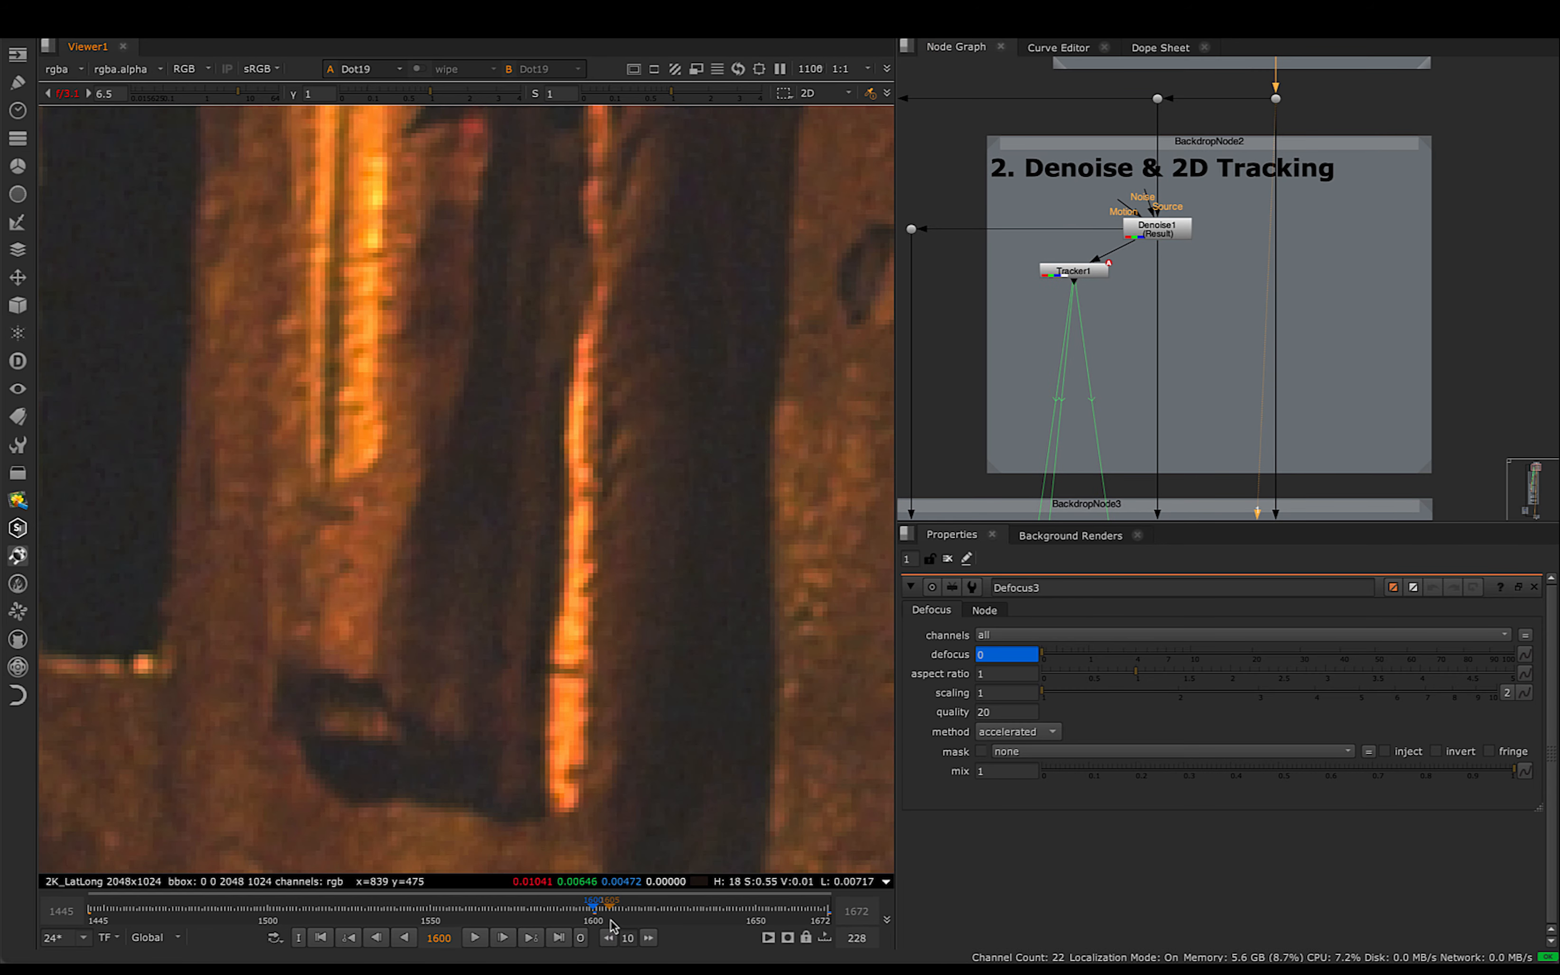
{"action": "scroll", "coordinate": [610, 470], "scroll_direction": "up", "scroll_amount": 2}
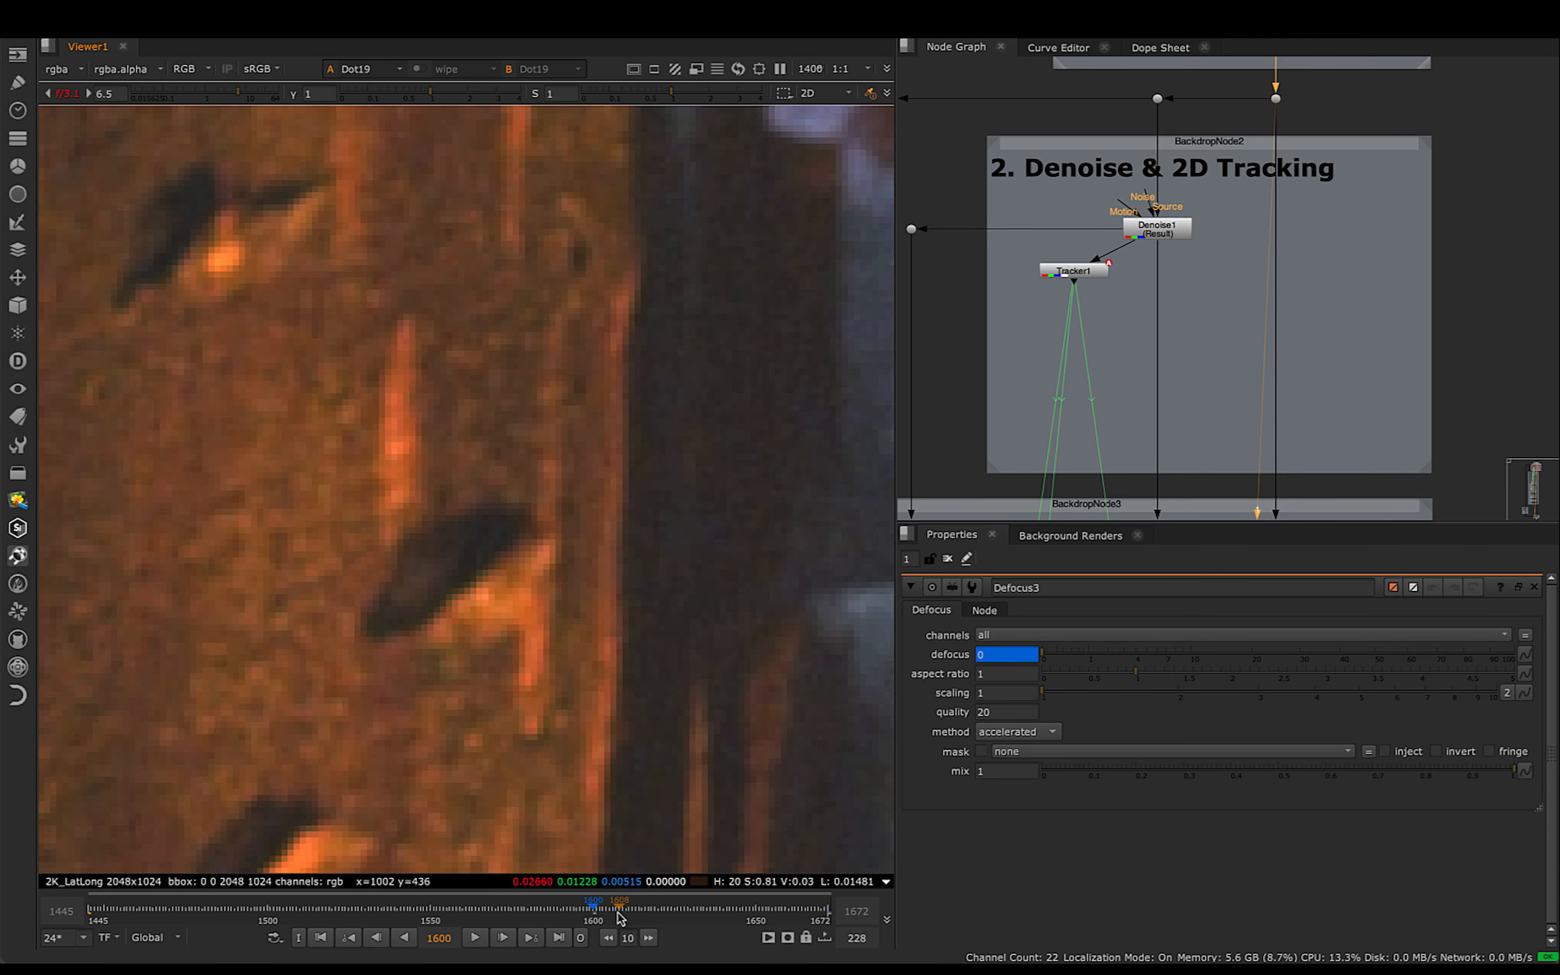
- Scrub the plate through frame 1654 to 1671 and examine how far the background goes out of focus
{"action": "left_click_drag", "start_coordinate": [732, 911], "coordinate": [768, 911]}
{"action": "scroll", "coordinate": [721, 653], "scroll_direction": "down", "scroll_amount": 4}
{"action": "middle_click_drag", "start_coordinate": [688, 674], "coordinate": [529, 651]}
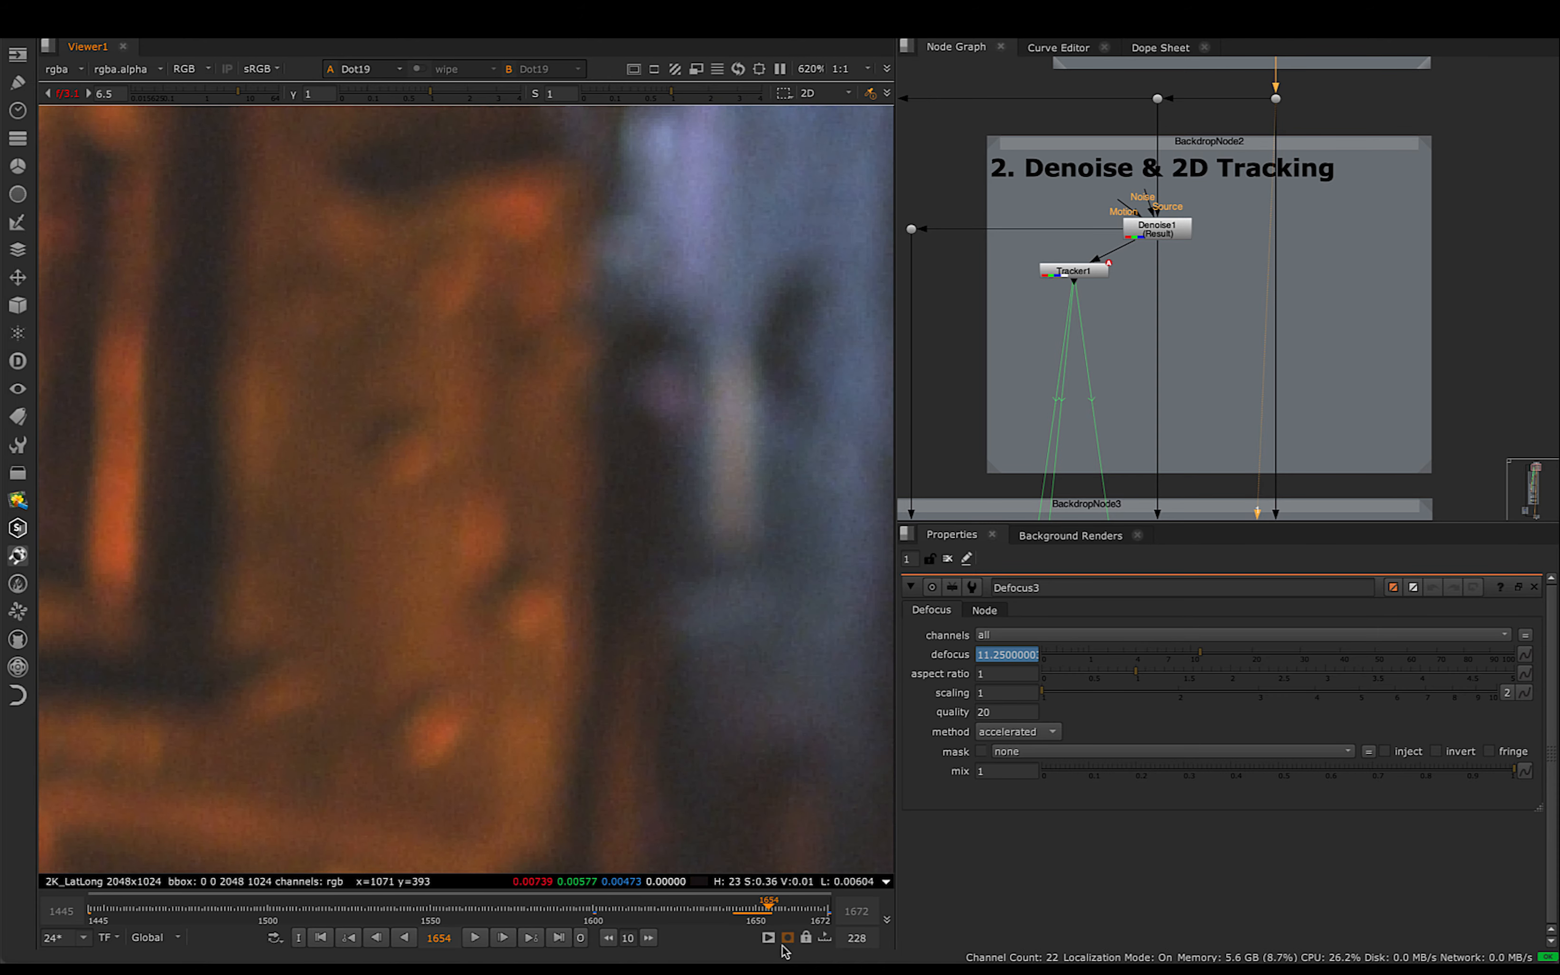
{"action": "left_click_drag", "start_coordinate": [791, 923], "coordinate": [826, 927]}
{"action": "scroll", "coordinate": [649, 584], "scroll_direction": "up", "scroll_amount": 4}
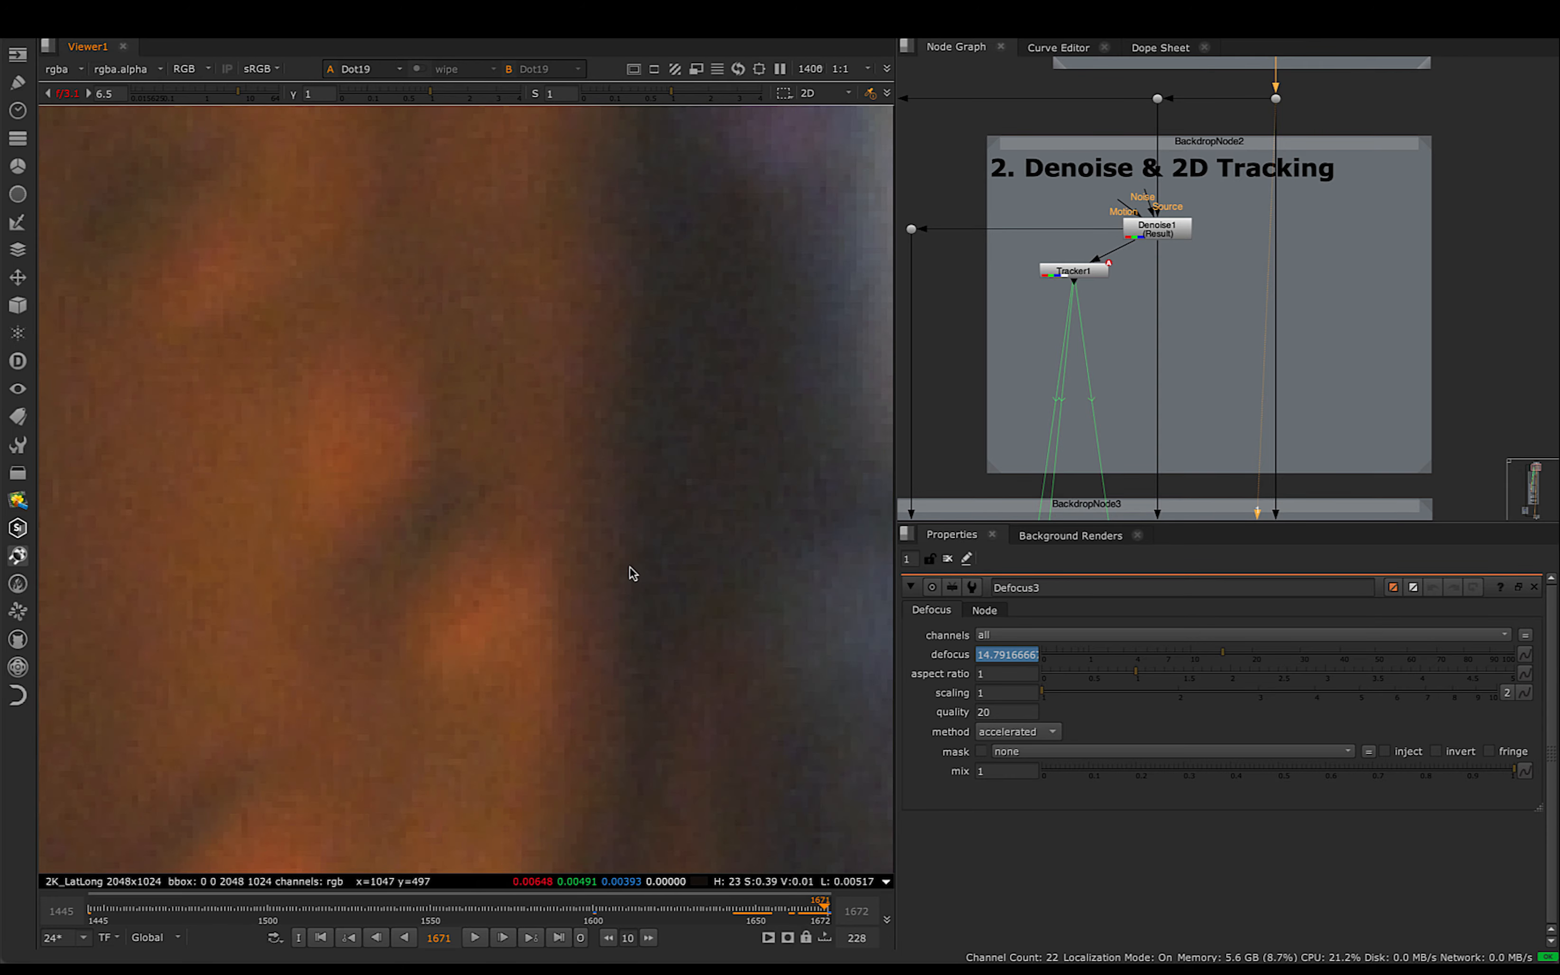
- Measure the blur width at the building's edge on frame 1671 with a 14x4 pixel sample and compare it with Defocus3's defocus value
{"action": "left_click_drag", "start_coordinate": [630, 552], "coordinate": [551, 572], "text": "ctrl+shift"}
{"action": "scroll", "coordinate": [540, 512], "scroll_direction": "up", "scroll_amount": 5}
{"action": "middle_click_drag", "start_coordinate": [634, 570], "coordinate": [624, 490]}
{"action": "scroll", "coordinate": [506, 473], "scroll_direction": "up", "scroll_amount": 3}
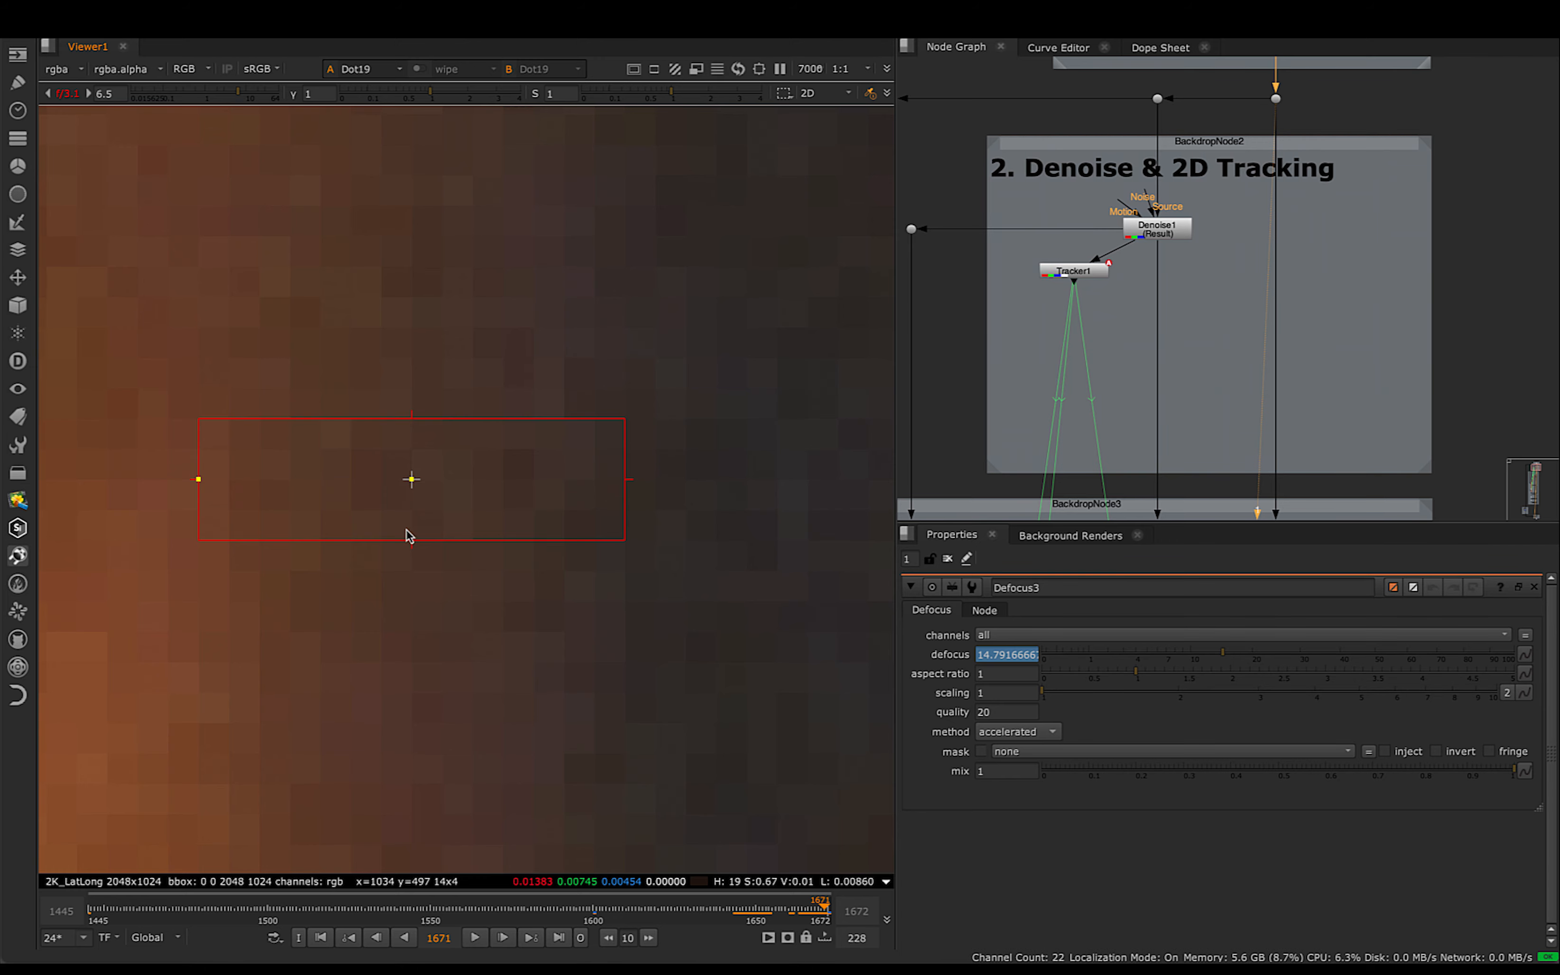
{"action": "scroll", "coordinate": [616, 622], "scroll_direction": "down", "scroll_amount": 8}
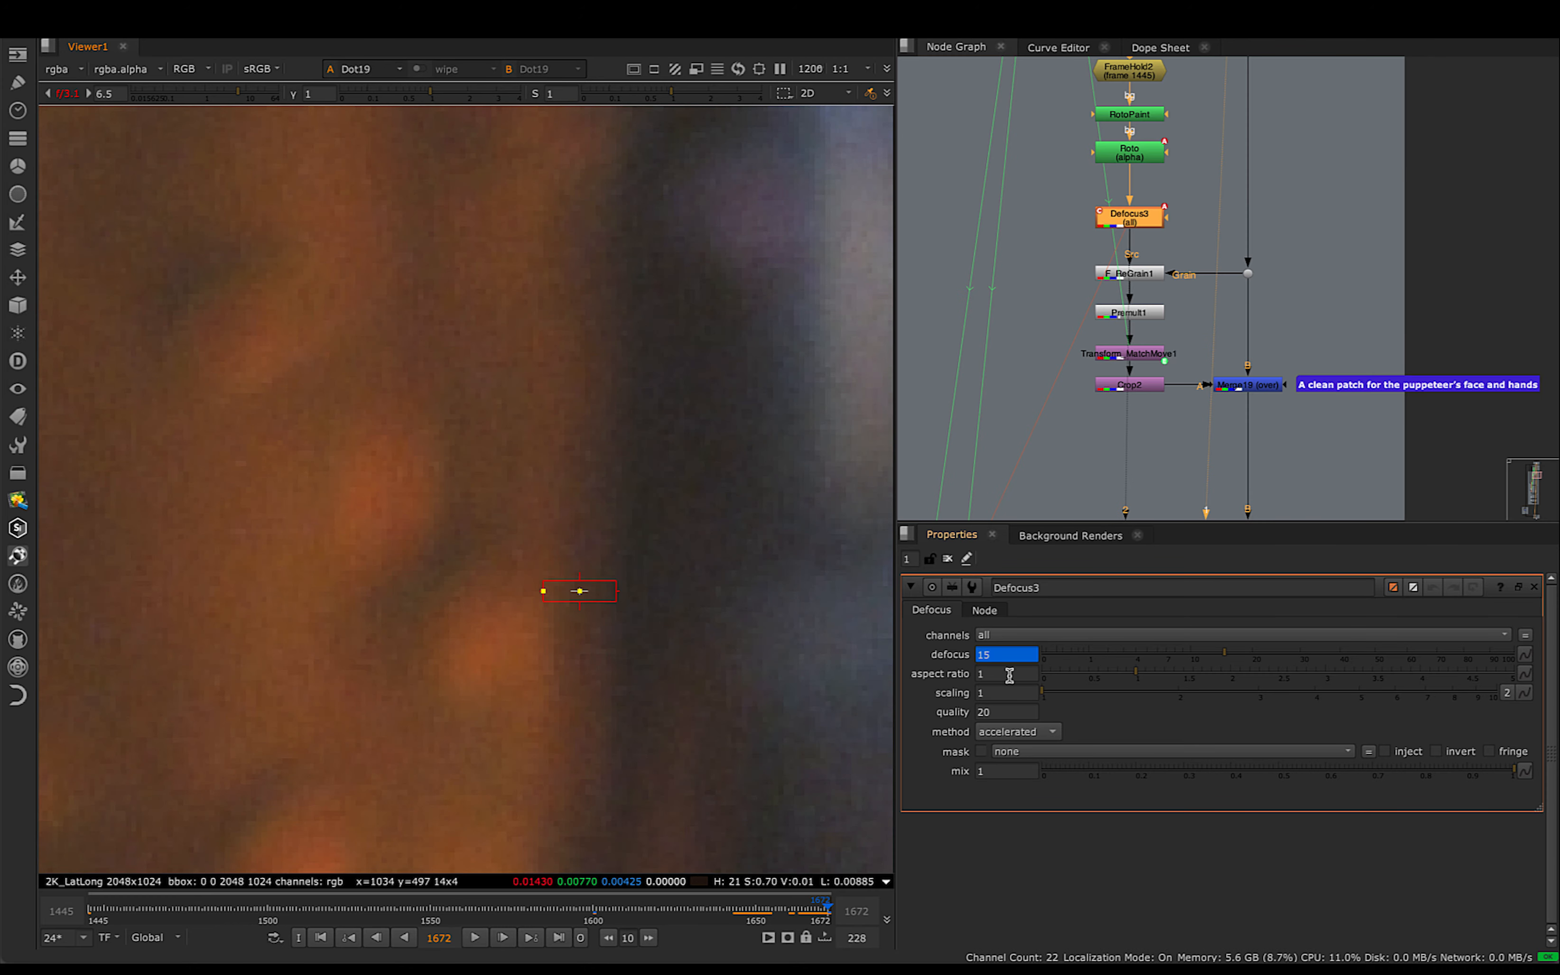
{"action": "left_click", "coordinate": [1010, 656]}
{"action": "scroll", "coordinate": [697, 603], "scroll_direction": "down", "scroll_amount": 10}
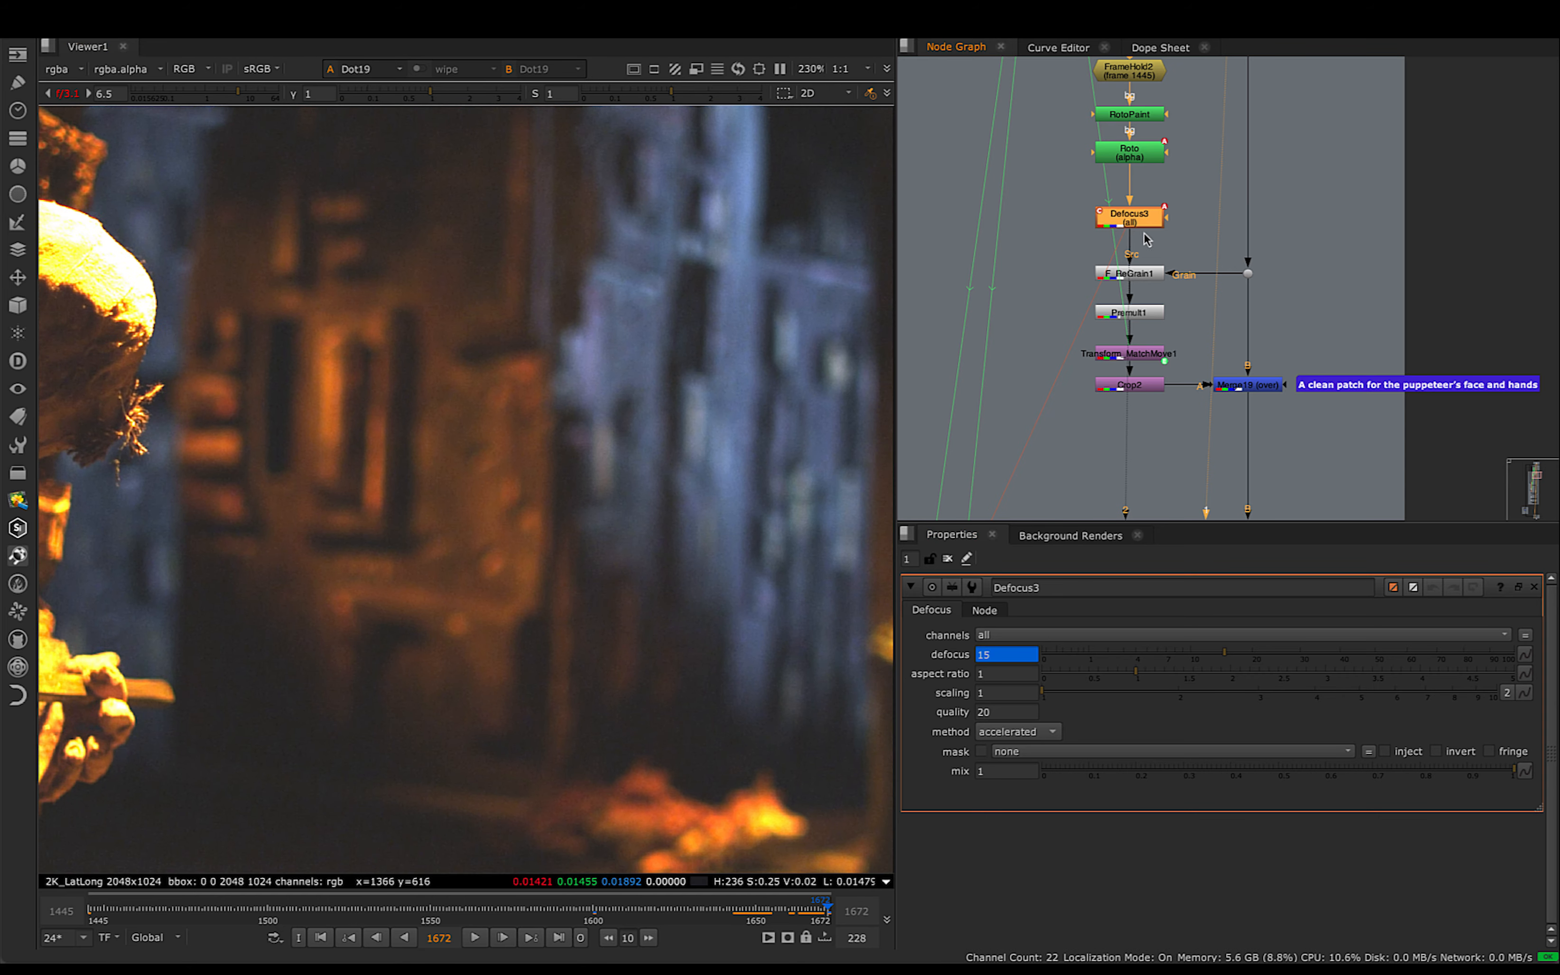
- View Defocus3's output at frame 1481 and examine the texture of the orange building up close
{"action": "scroll", "coordinate": [1189, 267], "scroll_direction": "up", "scroll_amount": 5}
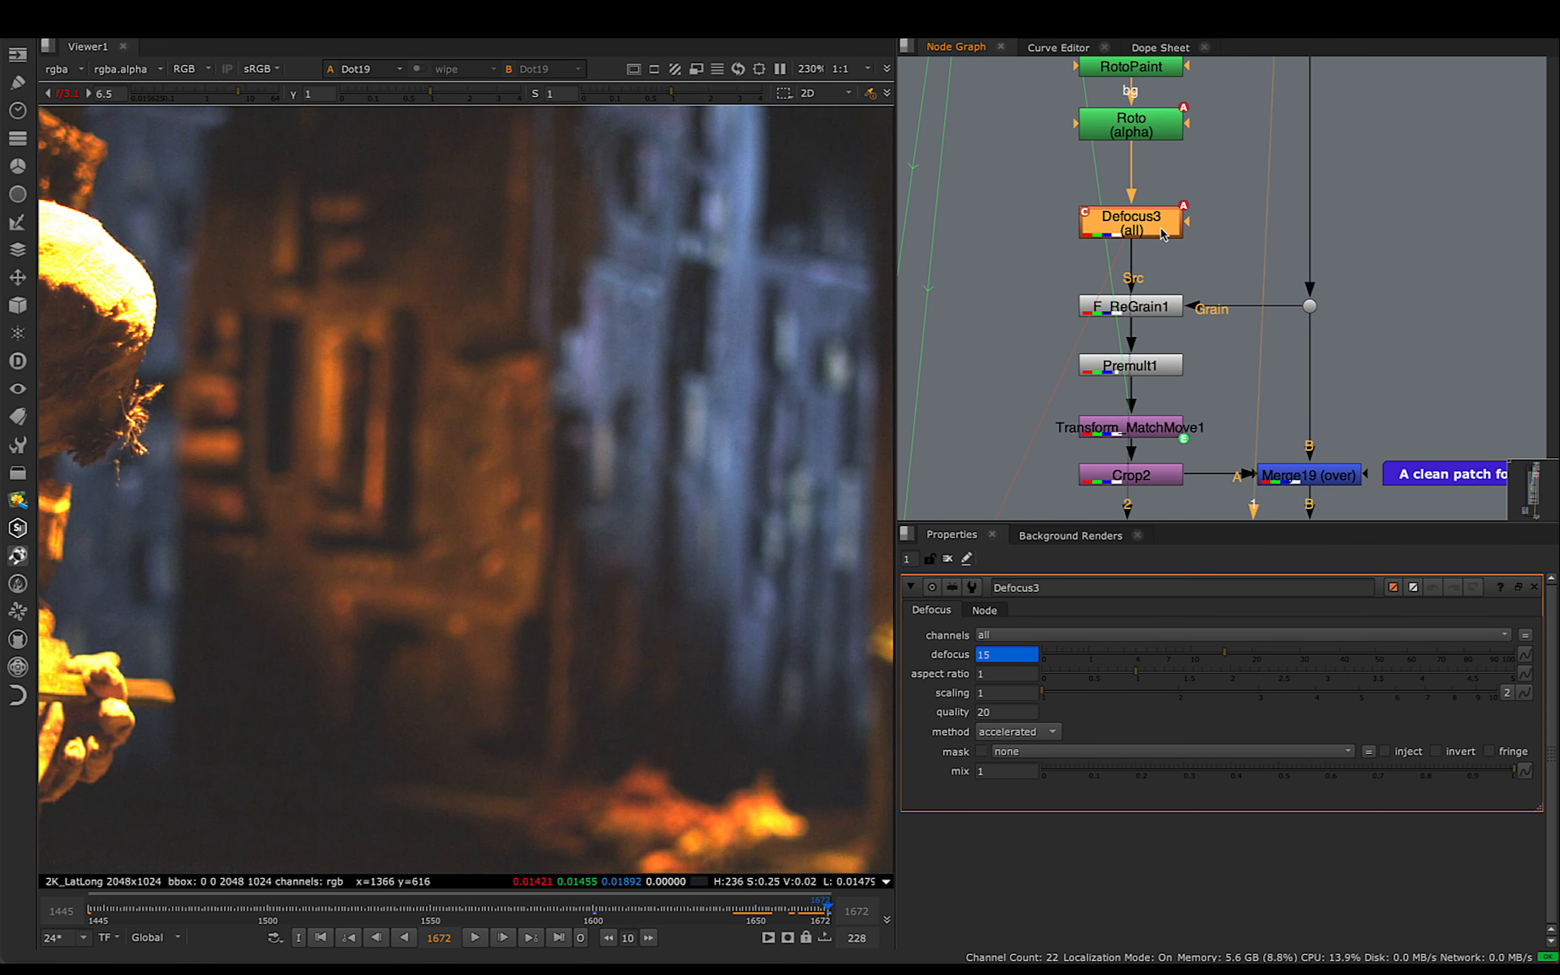
{"action": "left_click_drag", "start_coordinate": [1163, 233], "coordinate": [1164, 222]}
{"action": "scroll", "coordinate": [1134, 234], "scroll_direction": "up", "scroll_amount": 2}
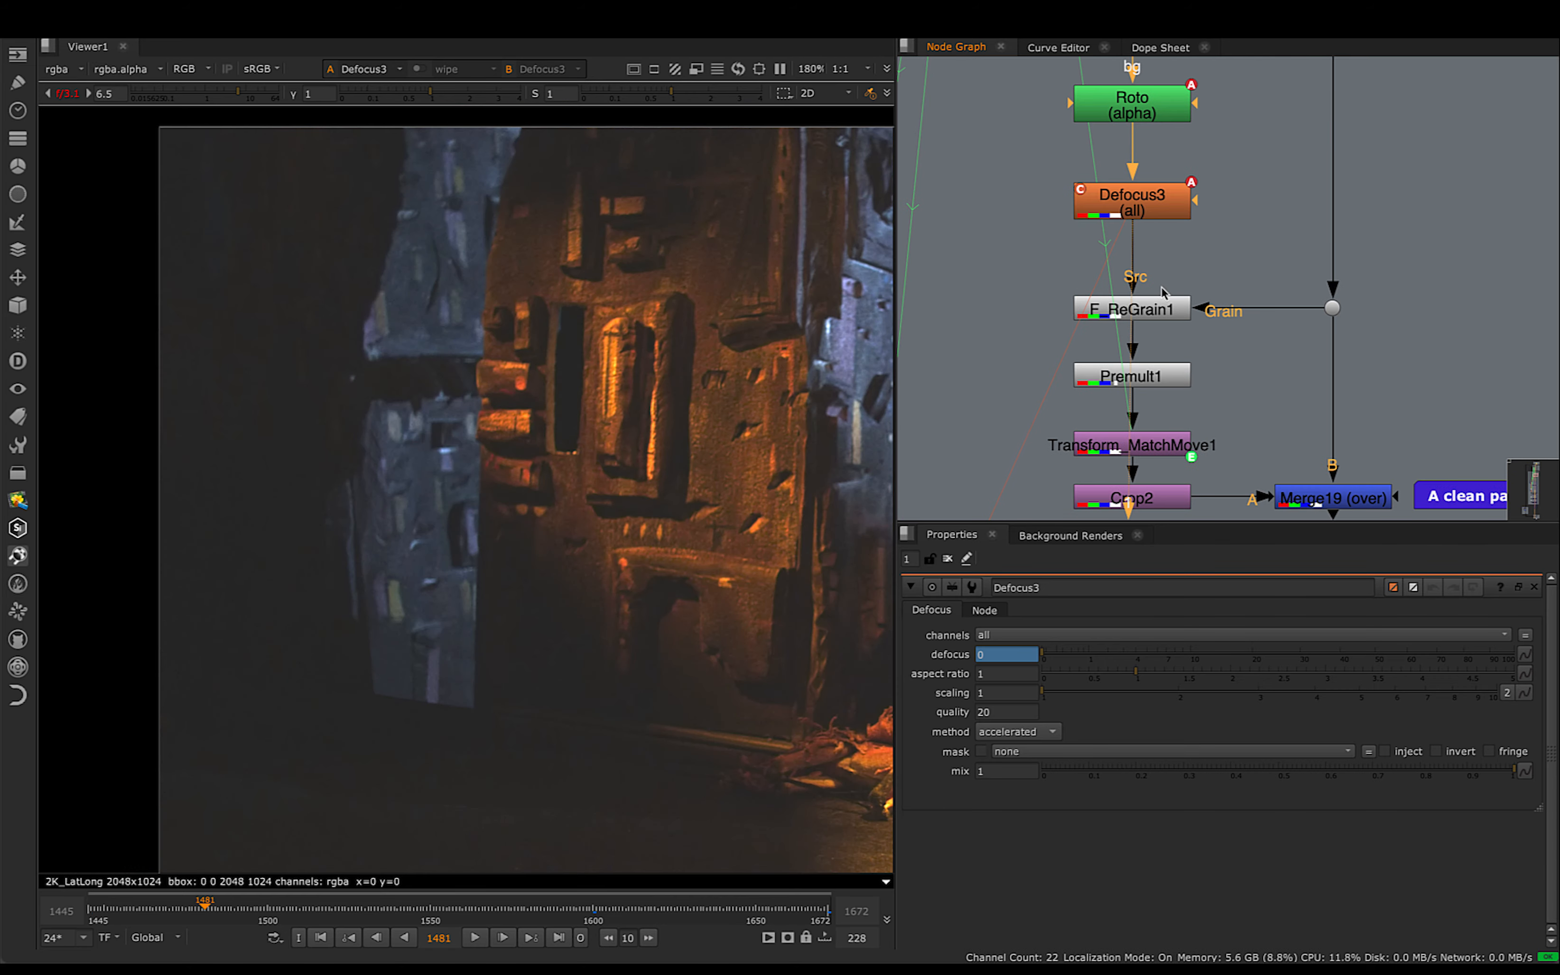
{"action": "scroll", "coordinate": [1163, 291], "scroll_direction": "down", "scroll_amount": 2}
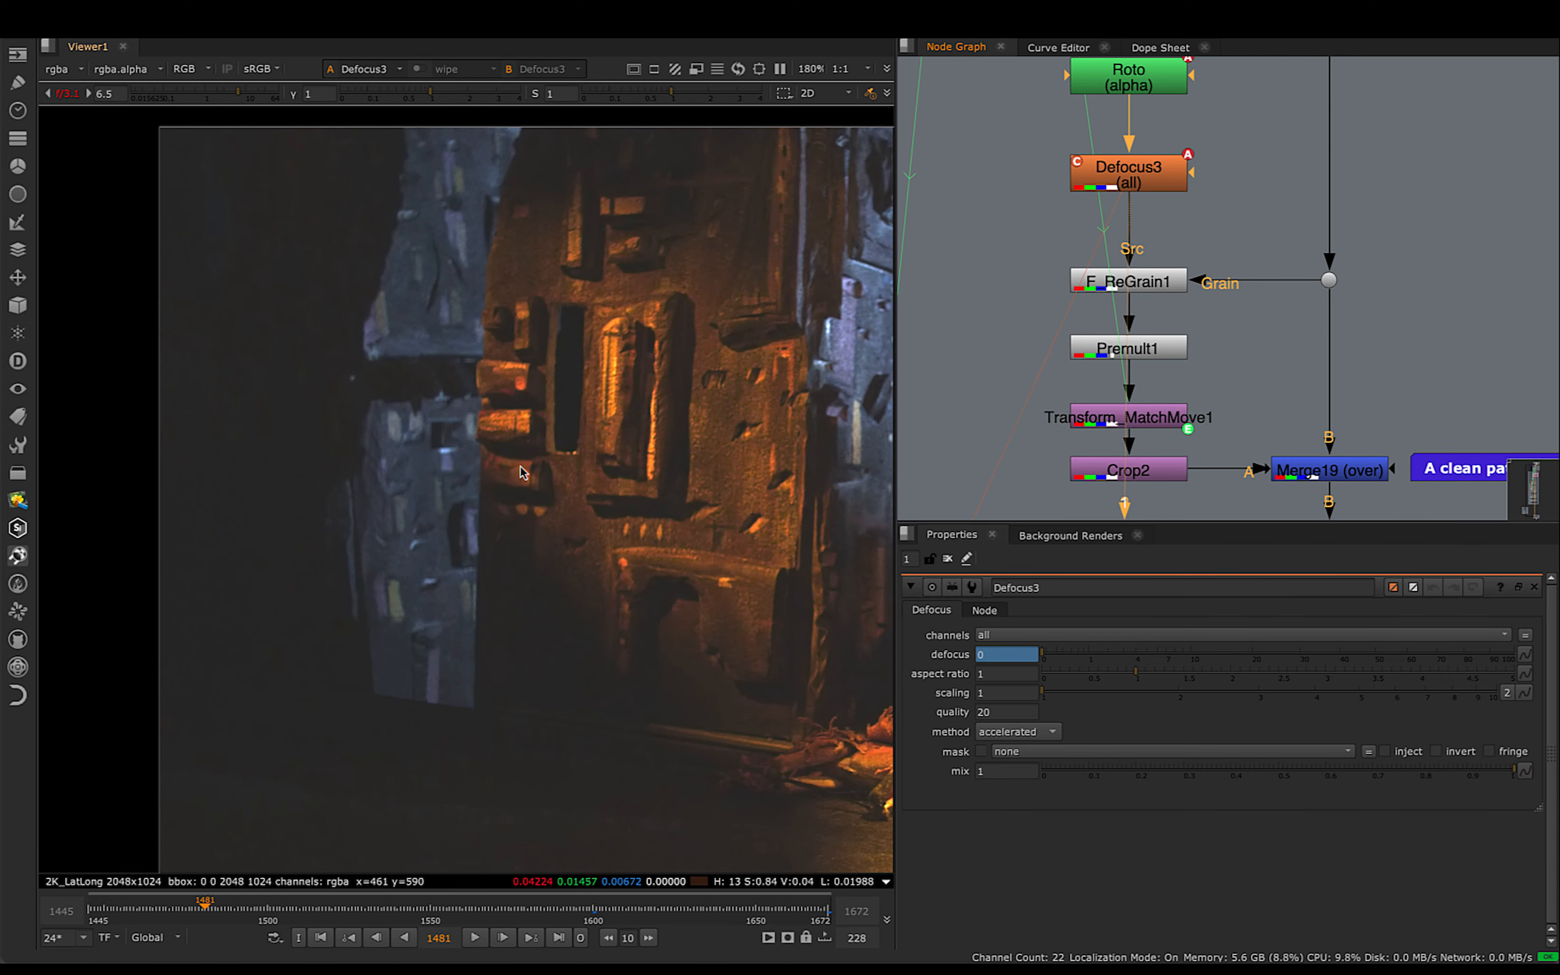
{"action": "scroll", "coordinate": [573, 466], "scroll_direction": "up", "scroll_amount": 5}
{"action": "scroll", "coordinate": [585, 525], "scroll_direction": "up", "scroll_amount": 3}
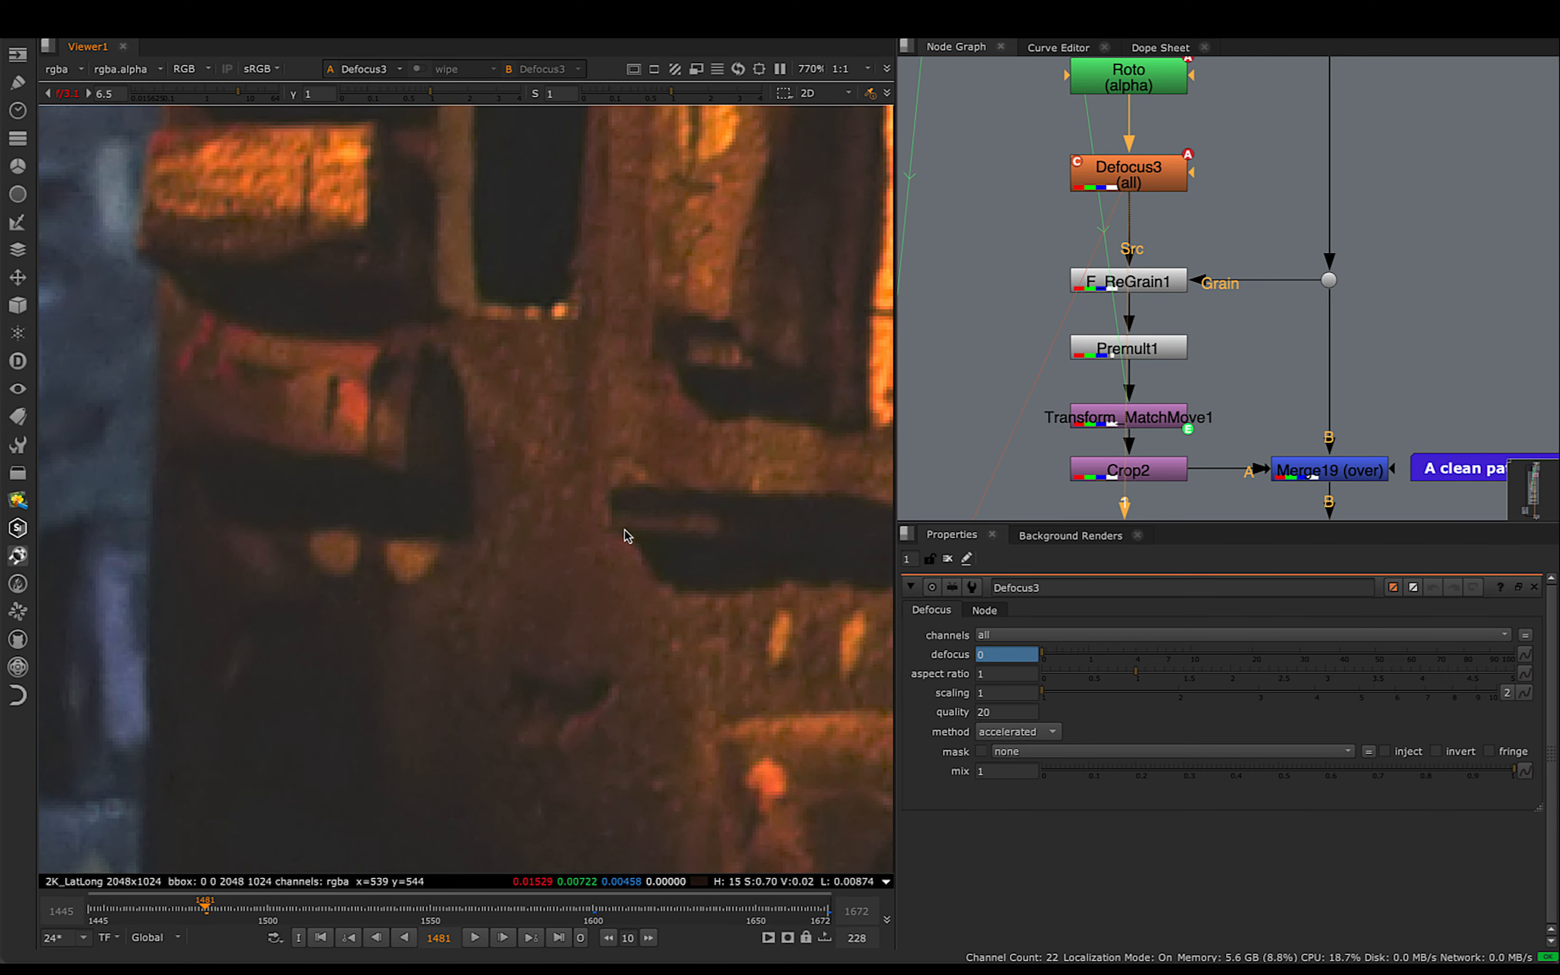
{"action": "scroll", "coordinate": [431, 471], "scroll_direction": "up", "scroll_amount": 2}
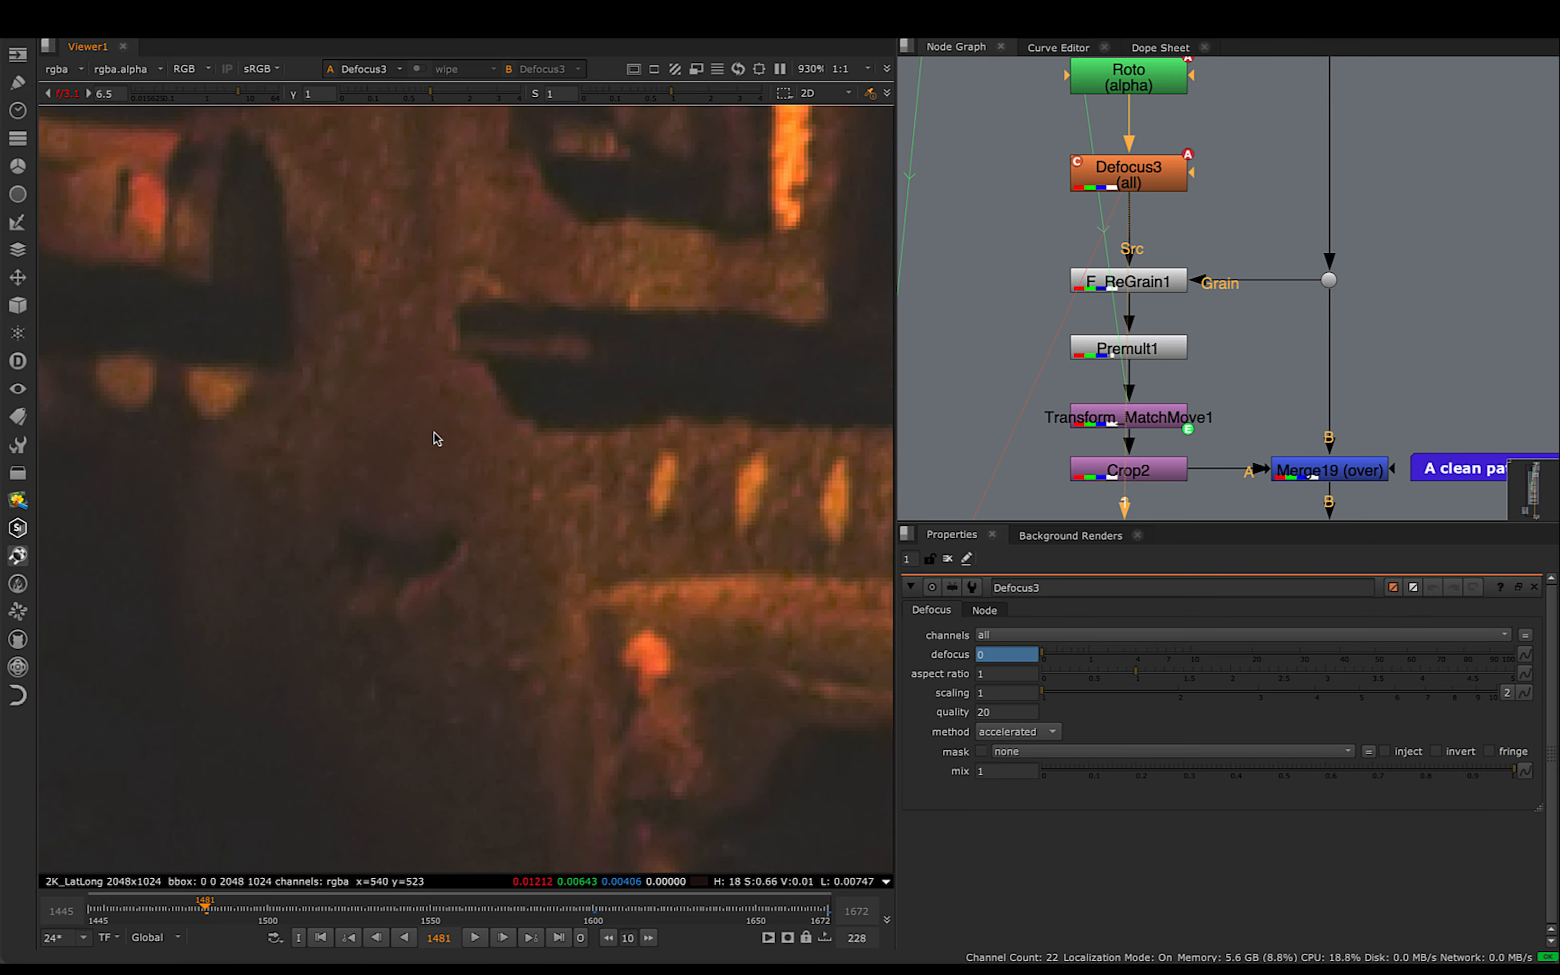
{"action": "scroll", "coordinate": [402, 431], "scroll_direction": "down", "scroll_amount": 6}
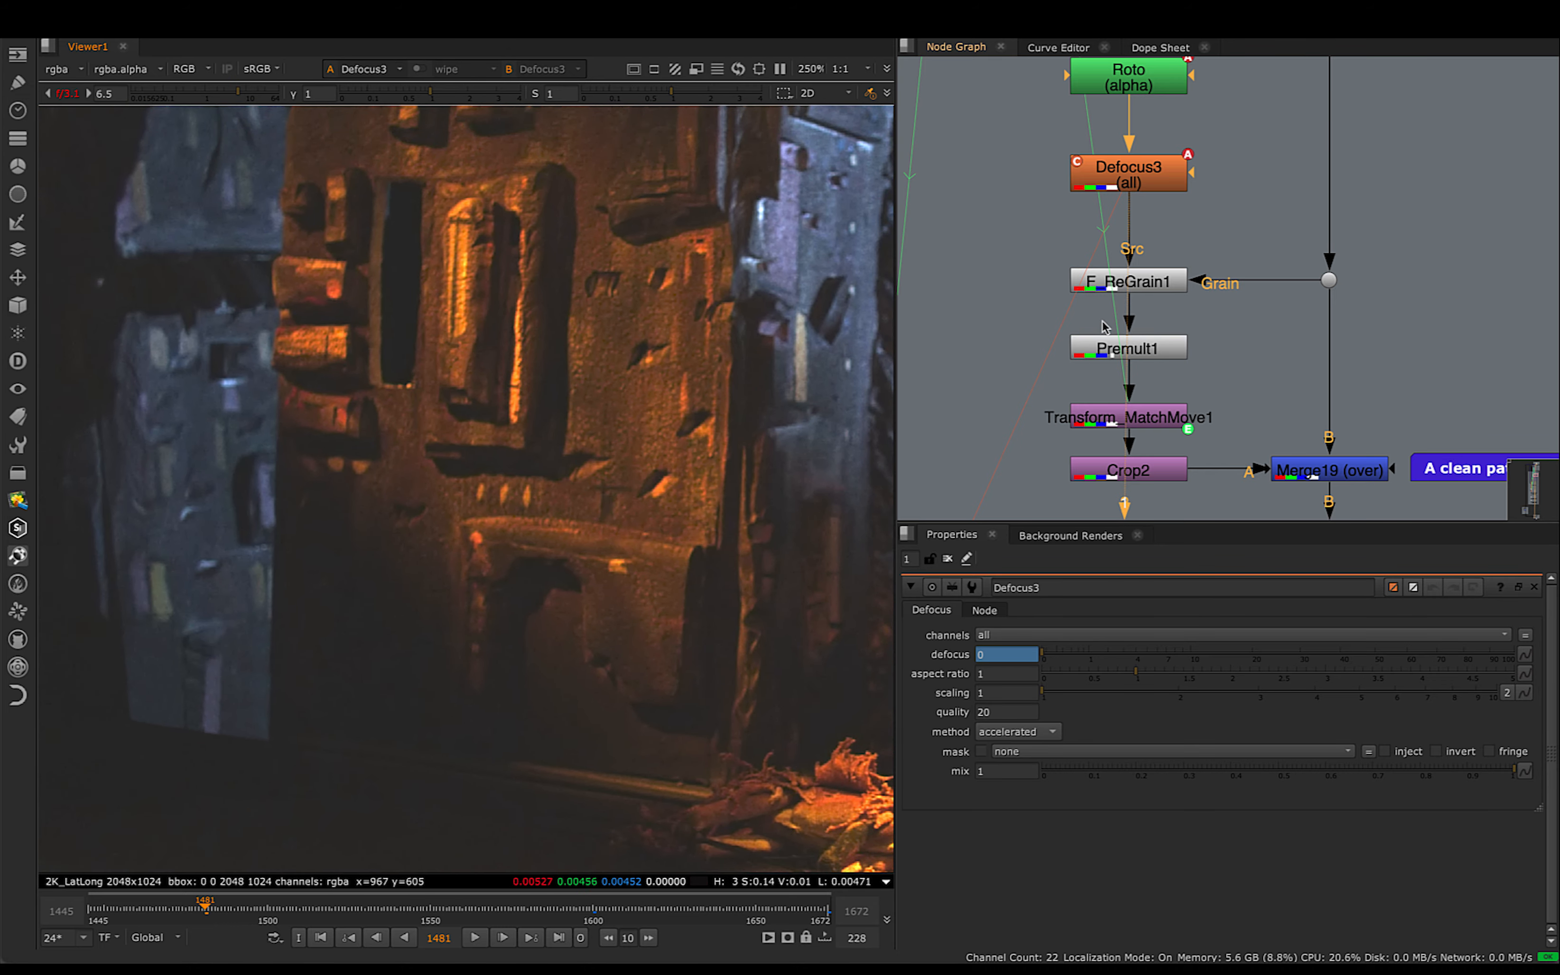
- Trace the patch's source up the node graph to Denoise1 and return to Defocus3
{"action": "scroll", "coordinate": [1110, 324], "scroll_direction": "down", "scroll_amount": 3}
{"action": "middle_click_drag", "start_coordinate": [1162, 193], "coordinate": [1129, 395]}
{"action": "middle_click_drag", "start_coordinate": [1140, 186], "coordinate": [1137, 377]}
{"action": "middle_click_drag", "start_coordinate": [1155, 209], "coordinate": [1232, 357]}
{"action": "scroll", "coordinate": [1089, 309], "scroll_direction": "up", "scroll_amount": 2}
{"action": "left_click_drag", "start_coordinate": [1140, 205], "coordinate": [1343, 305]}
{"action": "middle_click_drag", "start_coordinate": [1257, 429], "coordinate": [1224, 233]}
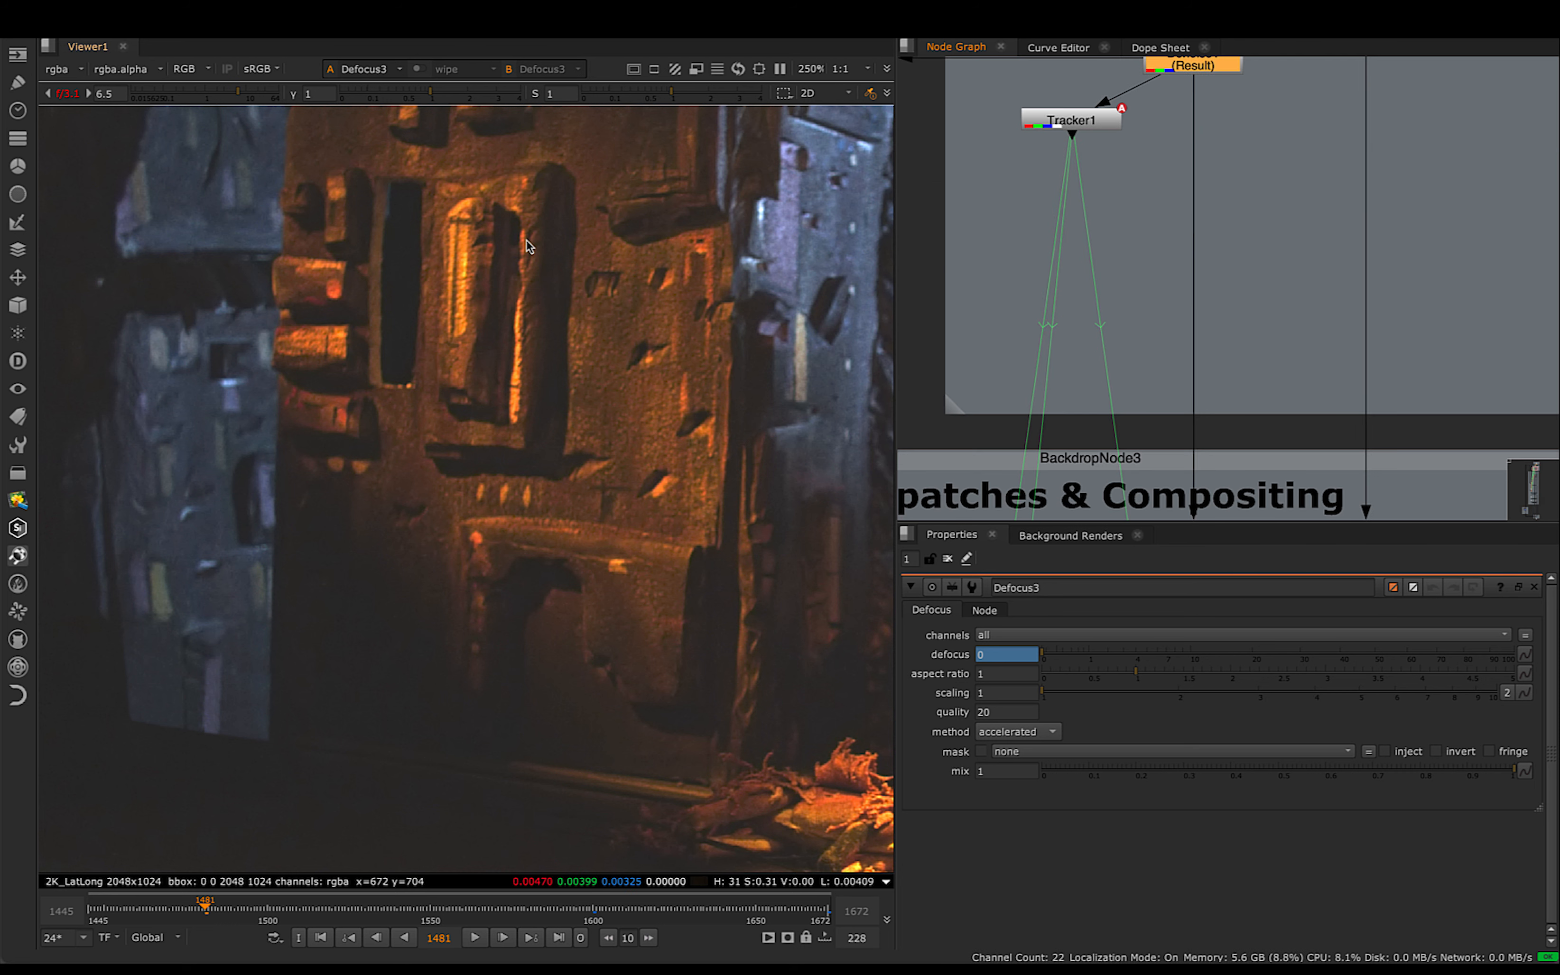
{"action": "middle_click_drag", "start_coordinate": [1299, 338], "coordinate": [1299, 91]}
{"action": "middle_click_drag", "start_coordinate": [1276, 303], "coordinate": [1194, 301]}
{"action": "left_click", "coordinate": [1180, 184]}
- Inspect the dark areas beside the blue building in Defocus3's denoised output for missing grain
{"action": "scroll", "coordinate": [423, 406], "scroll_direction": "up", "scroll_amount": 3}
{"action": "scroll", "coordinate": [423, 406], "scroll_direction": "down", "scroll_amount": 4}
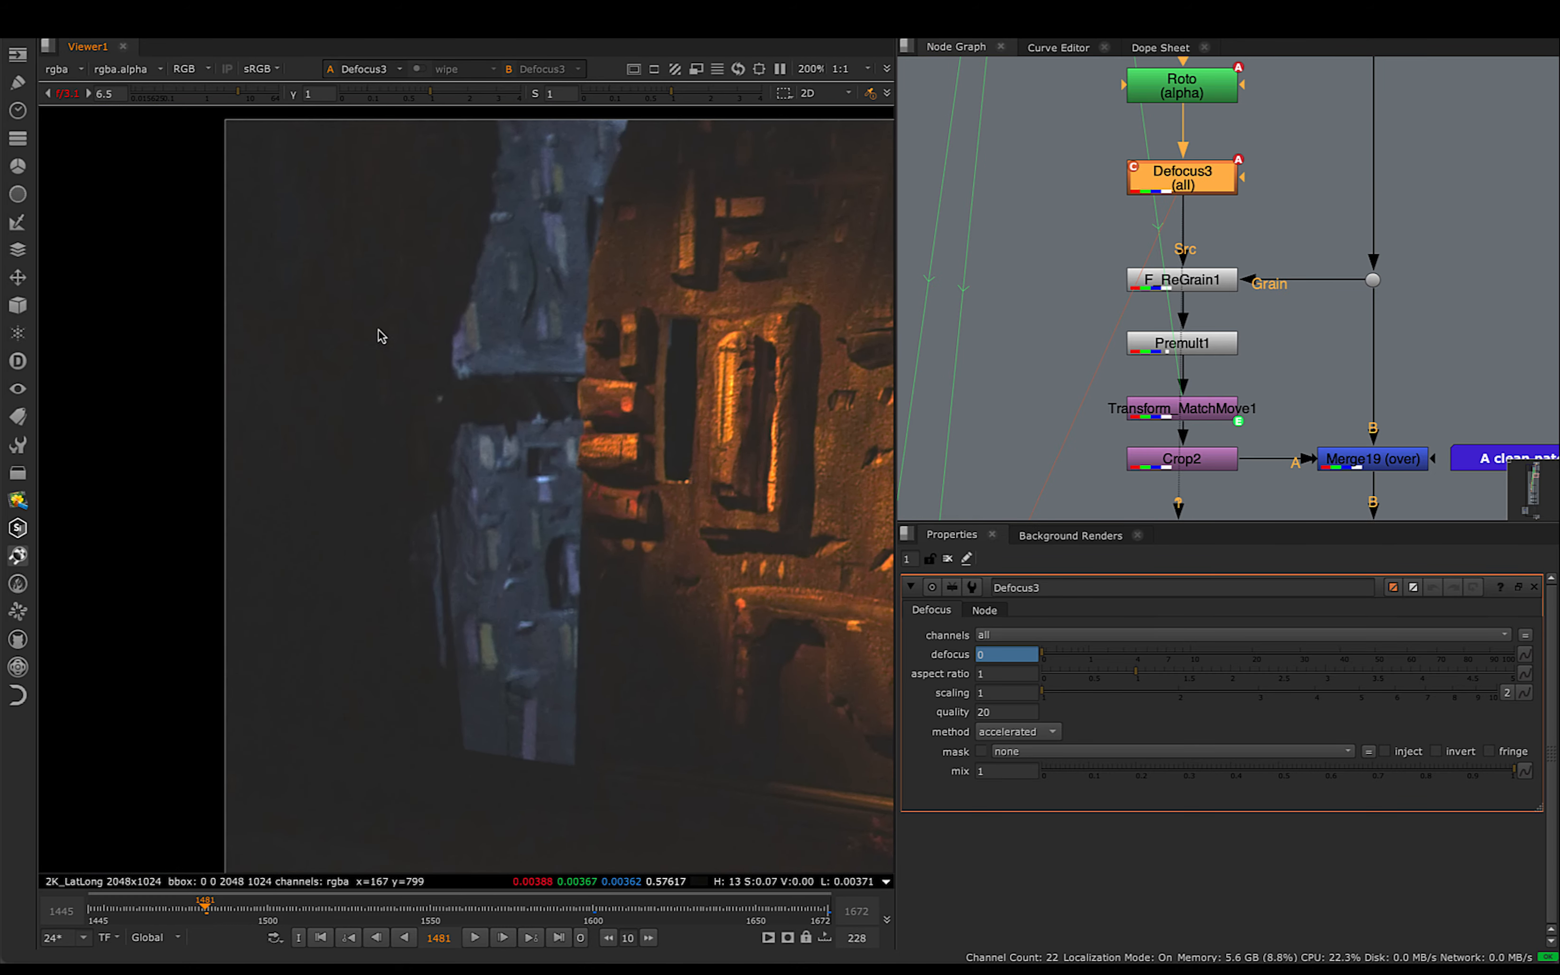
{"action": "middle_click_drag", "start_coordinate": [559, 543], "coordinate": [464, 437]}
{"action": "scroll", "coordinate": [551, 496], "scroll_direction": "up", "scroll_amount": 5}
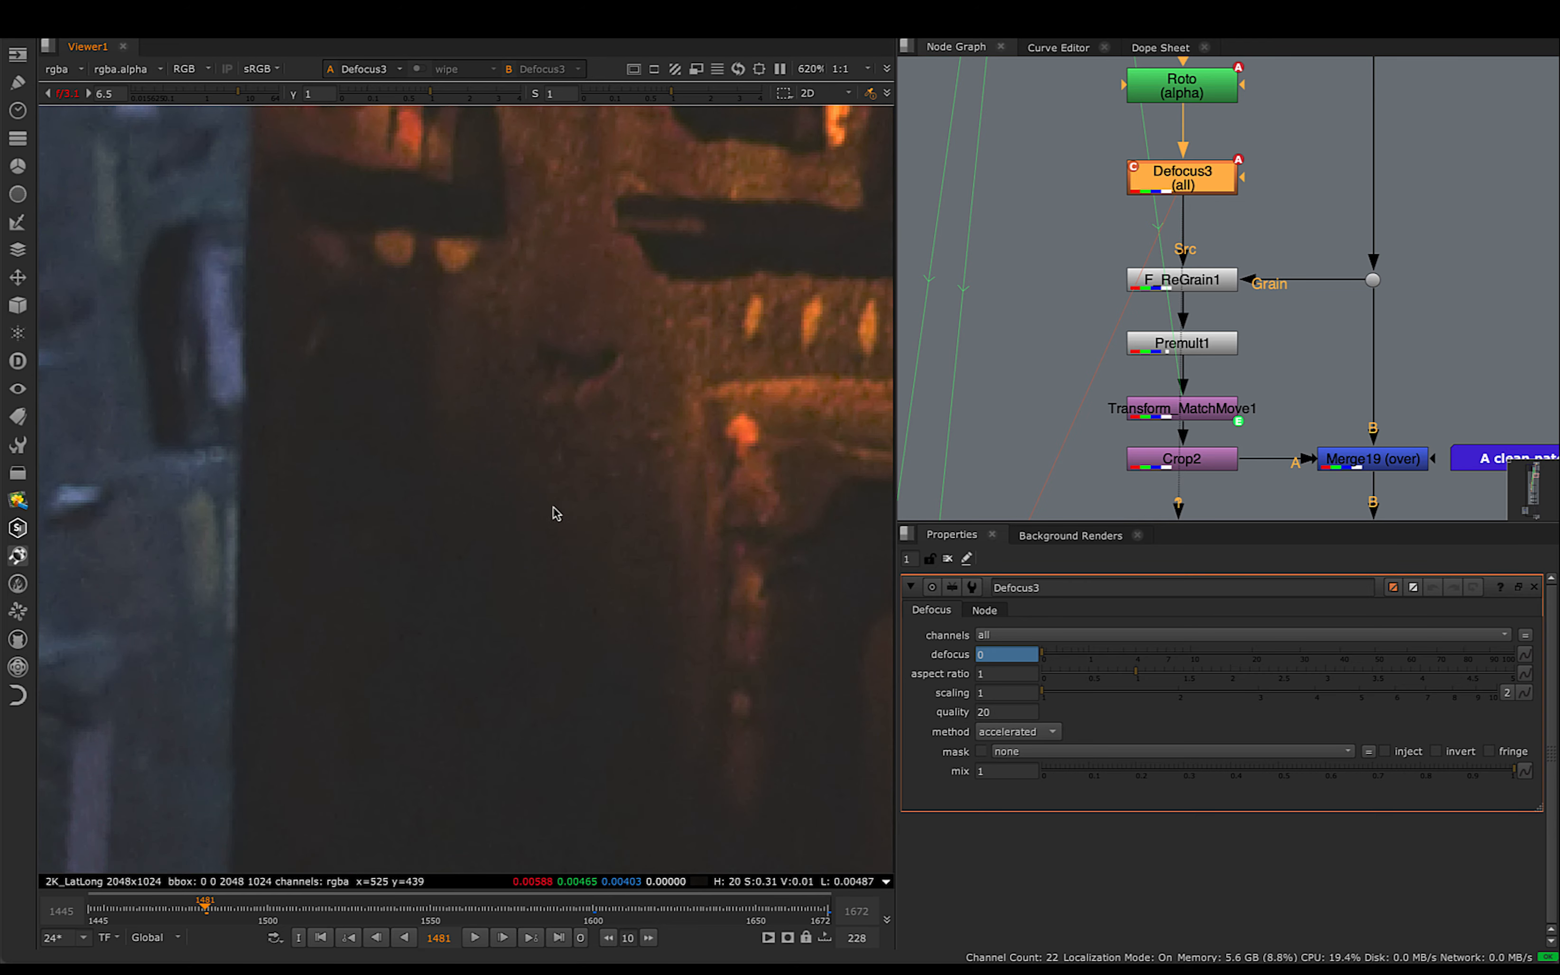
{"action": "middle_click_drag", "start_coordinate": [555, 513], "coordinate": [446, 362]}
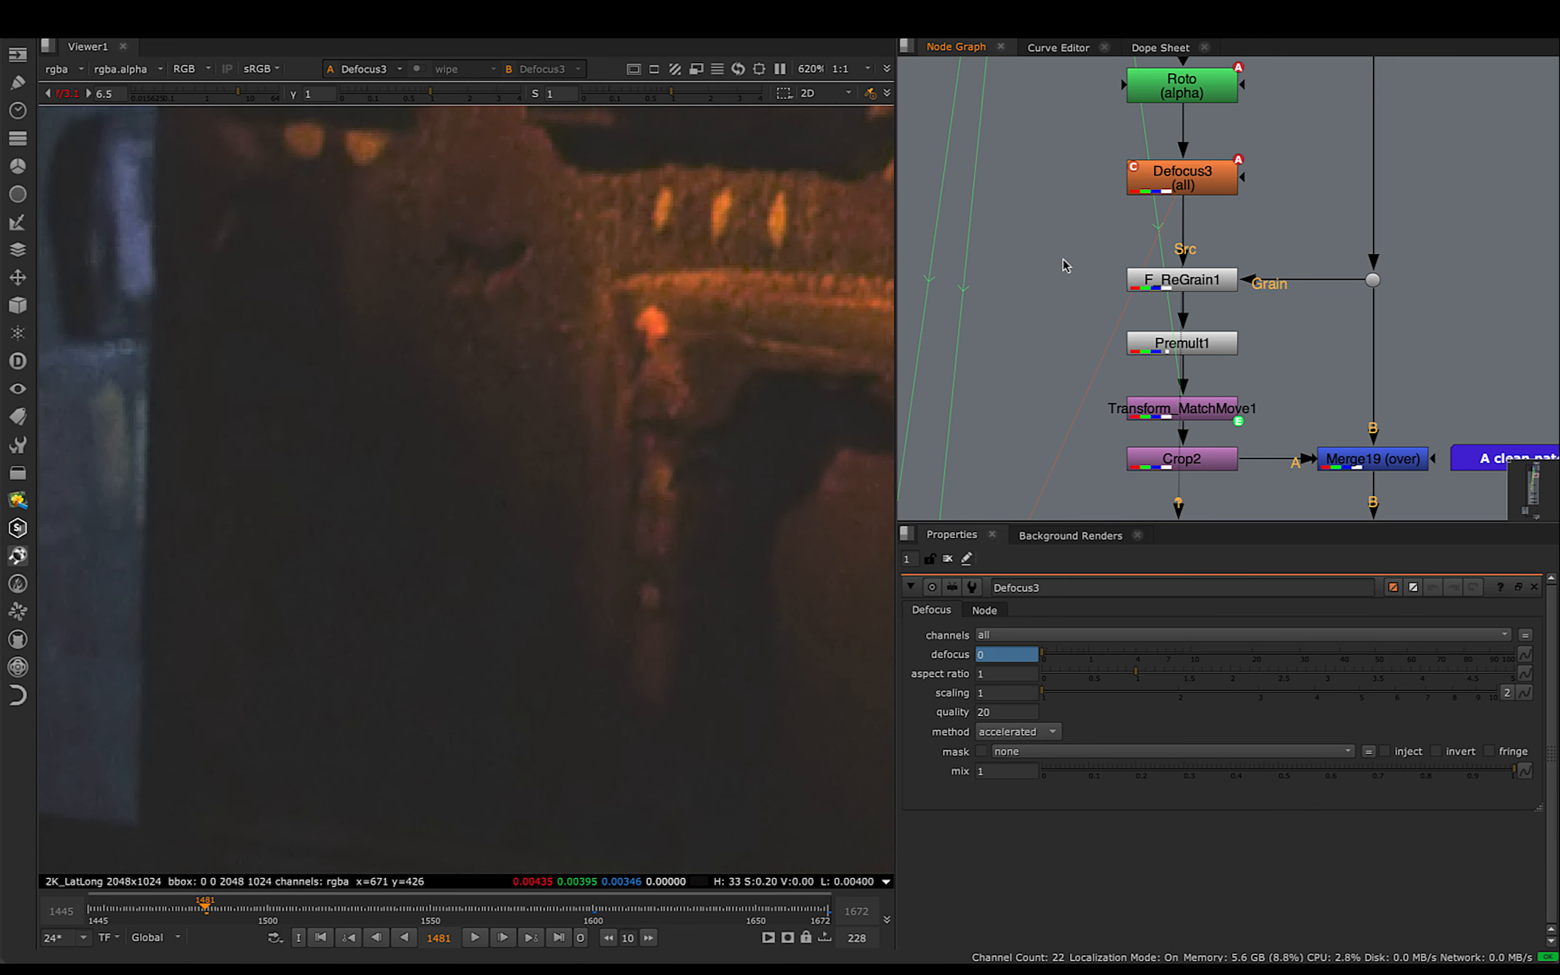
{"action": "scroll", "coordinate": [516, 321], "scroll_direction": "down", "scroll_amount": 4}
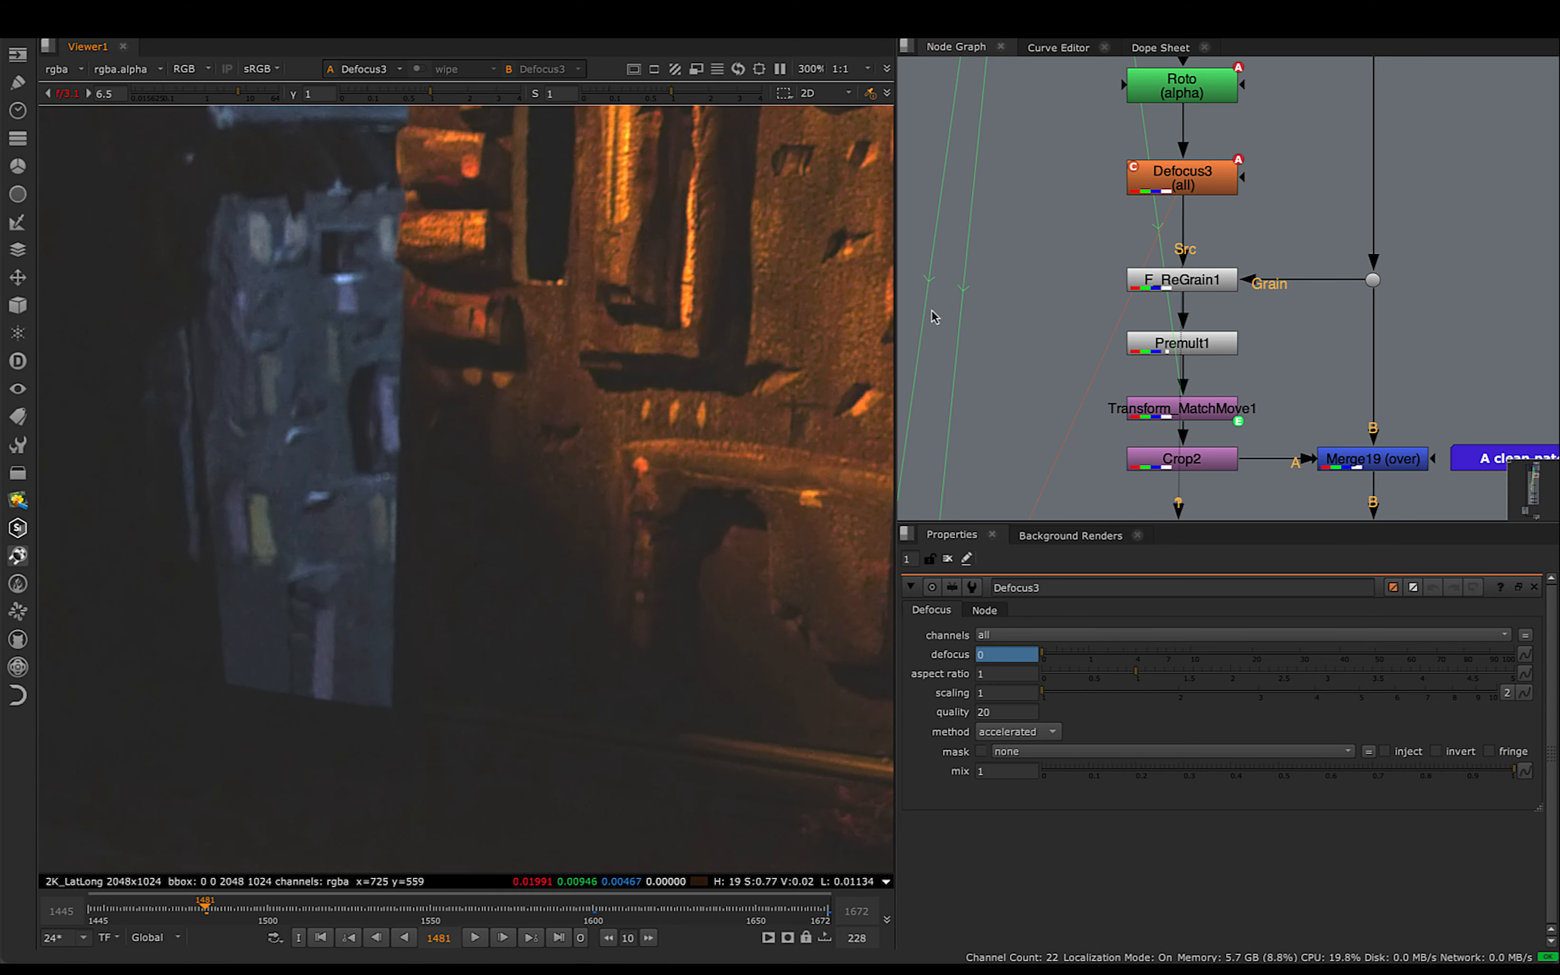
- Open F_ReGrain1's properties and resize its grain analysis region over the flat dark area above the golden ledge
{"action": "scroll", "coordinate": [1074, 286], "scroll_direction": "up", "scroll_amount": 5}
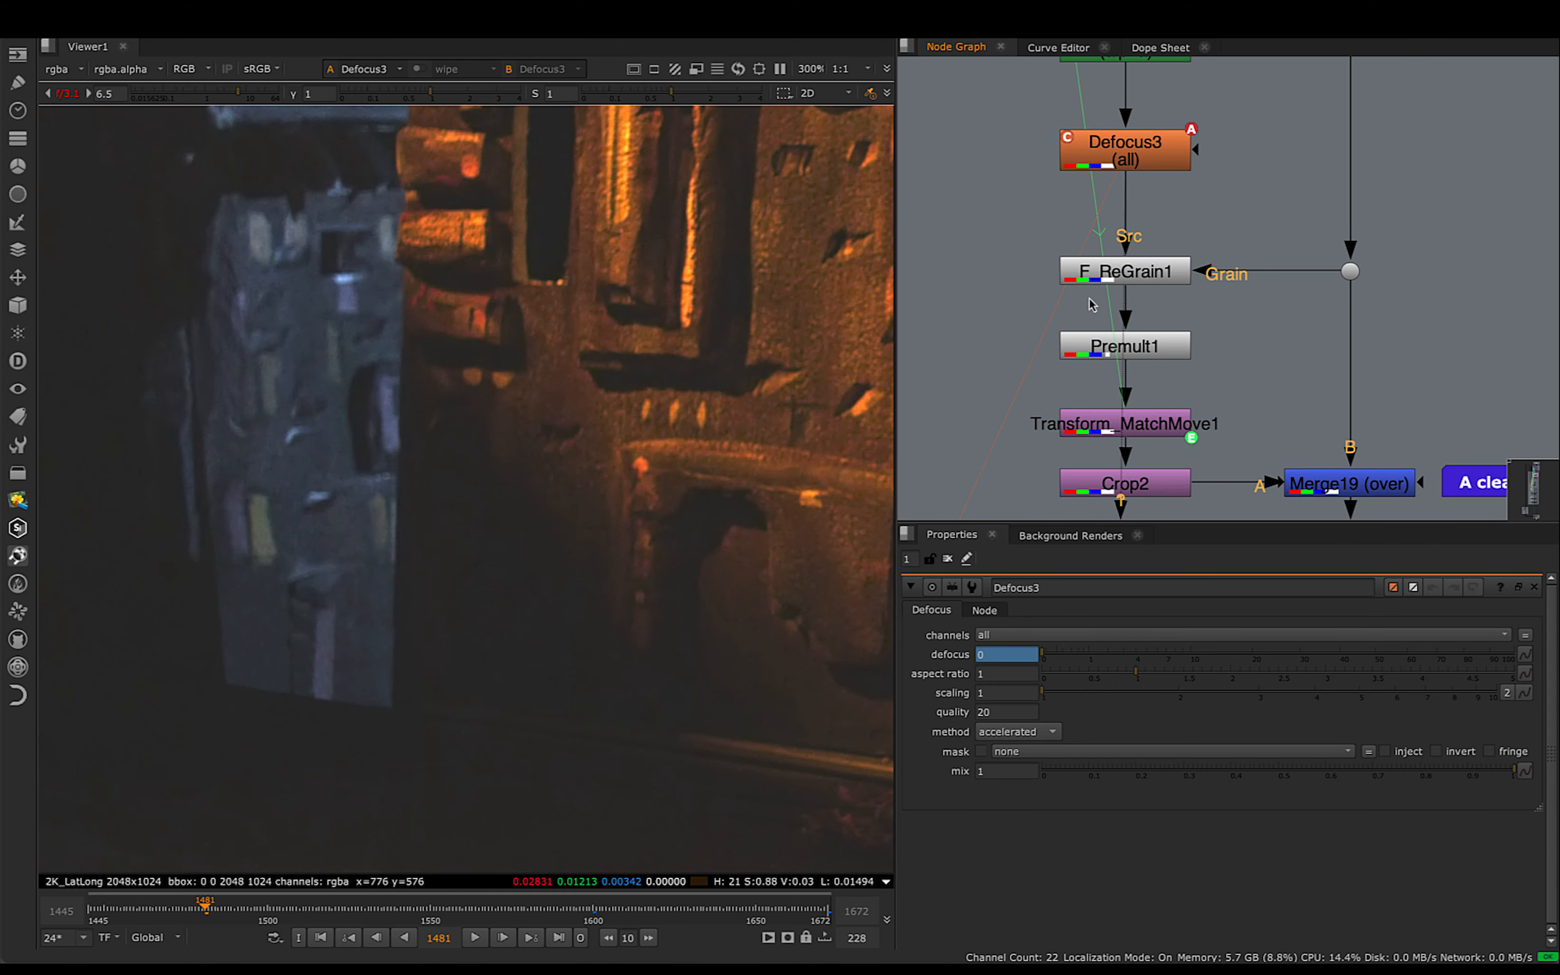
{"action": "left_click", "coordinate": [1162, 270]}
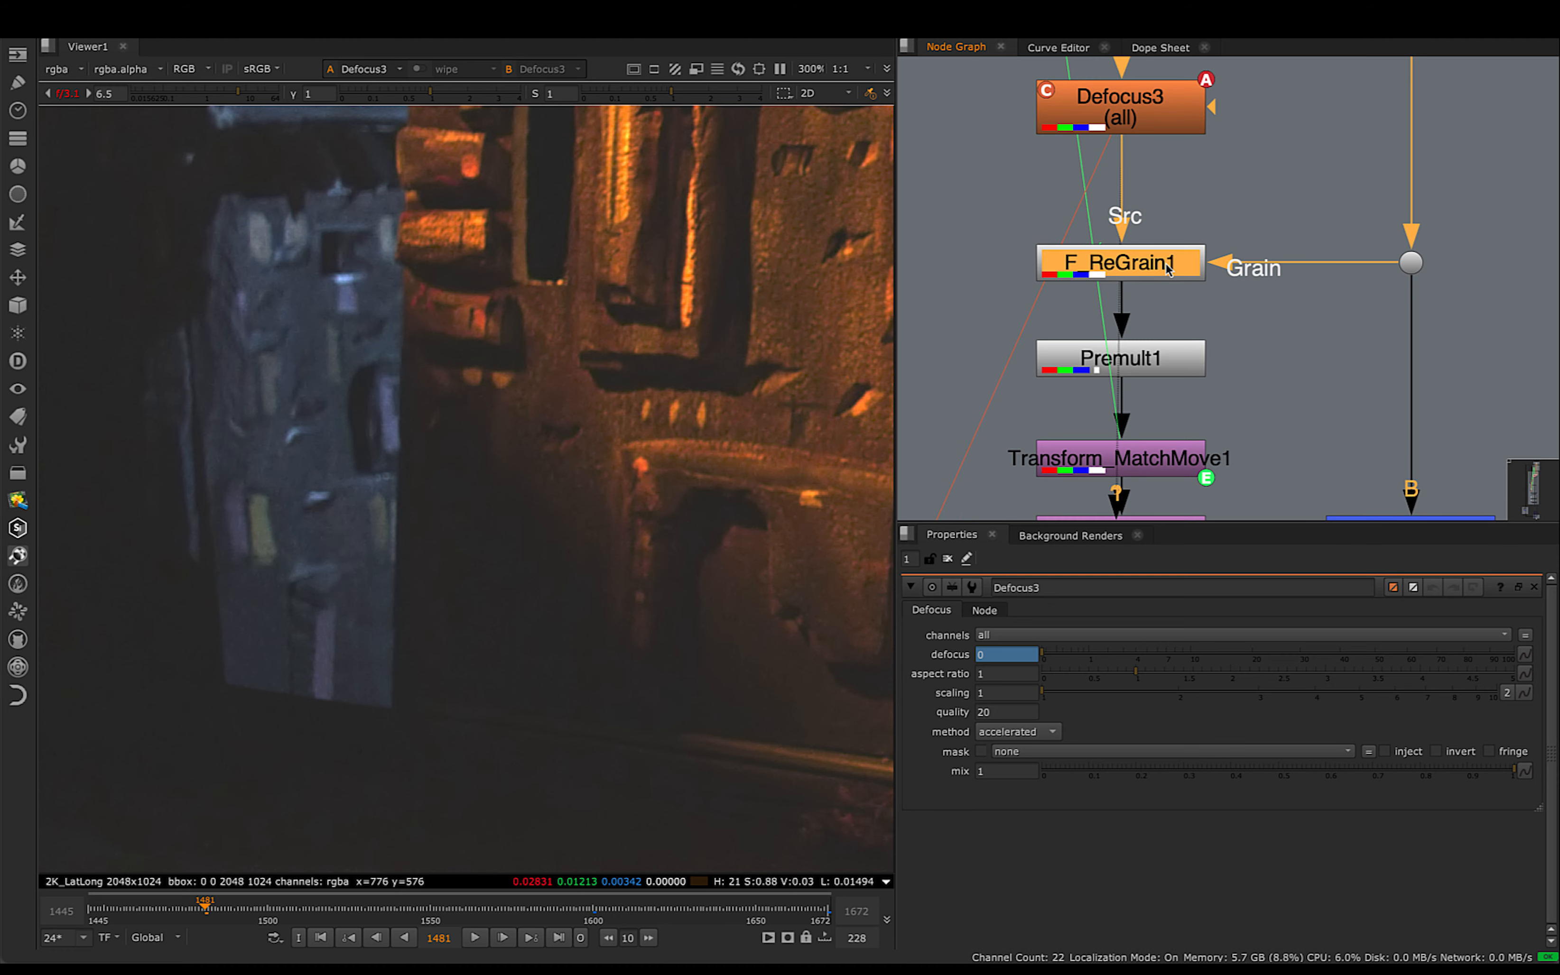
{"action": "double_click", "coordinate": [1135, 258]}
{"action": "middle_click_drag", "start_coordinate": [812, 568], "coordinate": [694, 466]}
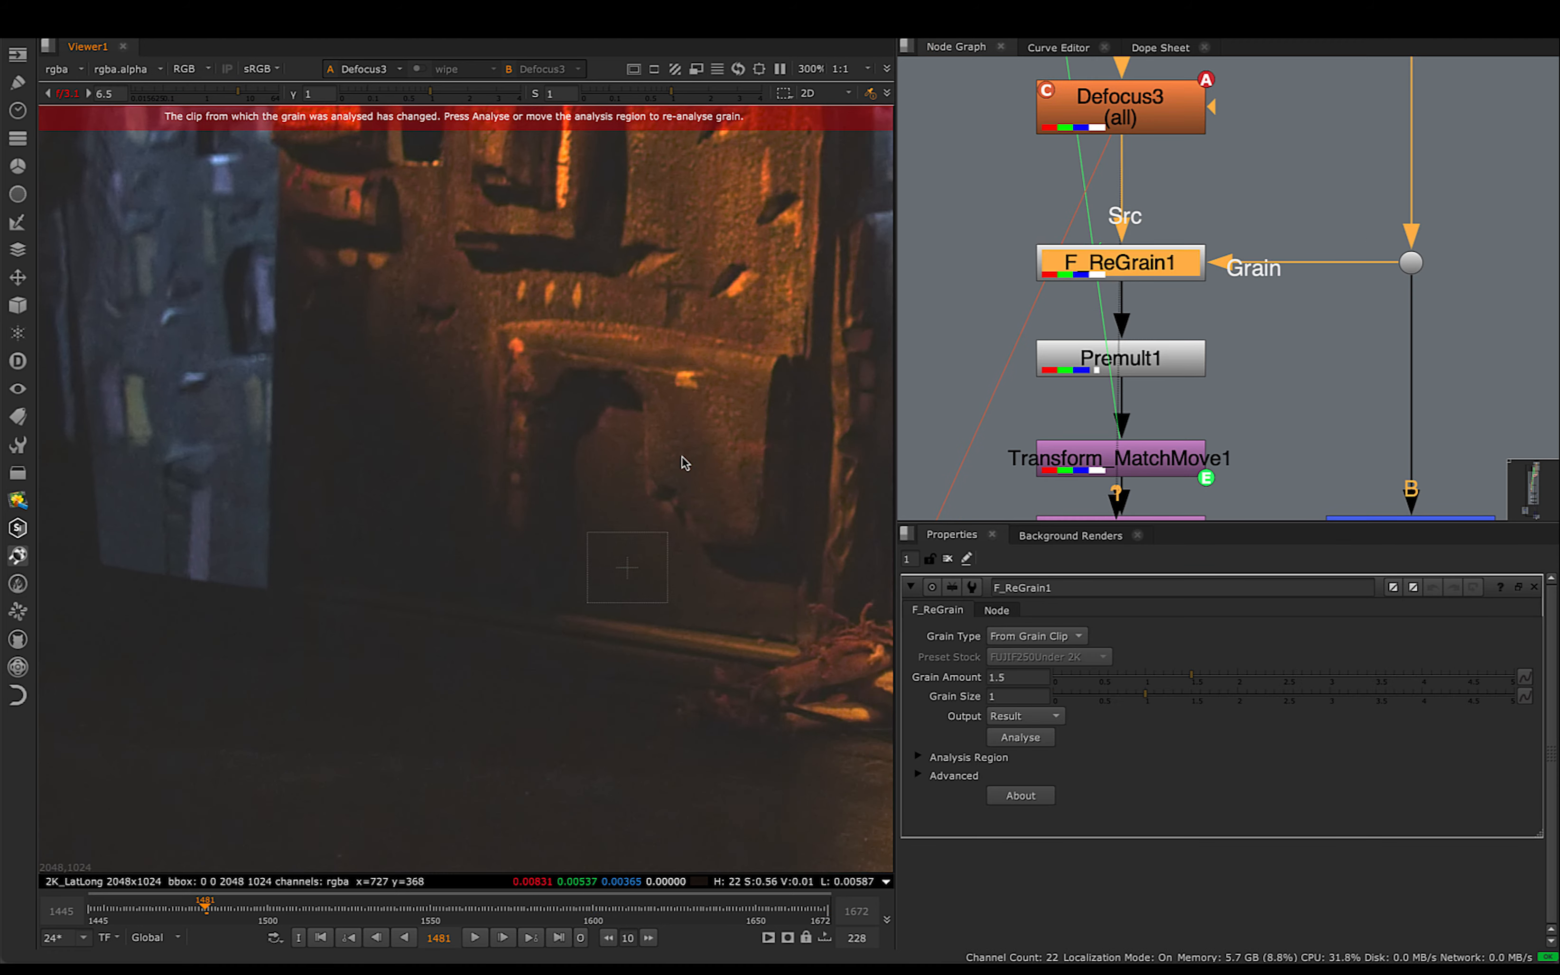
{"action": "scroll", "coordinate": [613, 453], "scroll_direction": "up", "scroll_amount": 5}
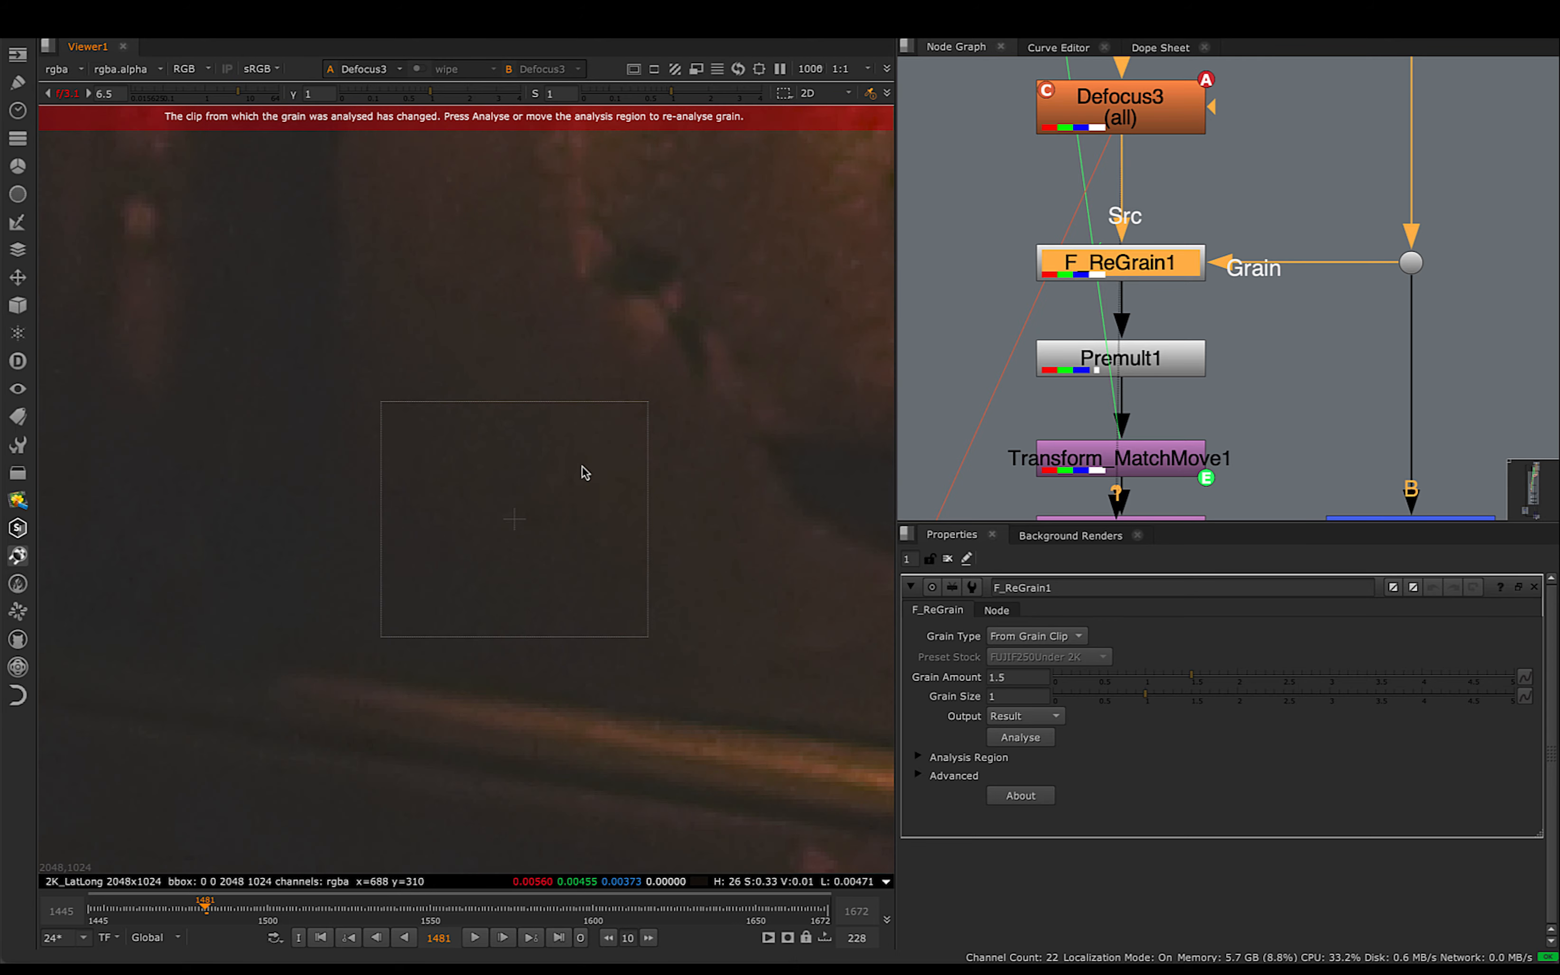
{"action": "scroll", "coordinate": [584, 473], "scroll_direction": "up", "scroll_amount": 1}
{"action": "left_click_drag", "start_coordinate": [662, 411], "coordinate": [637, 407]}
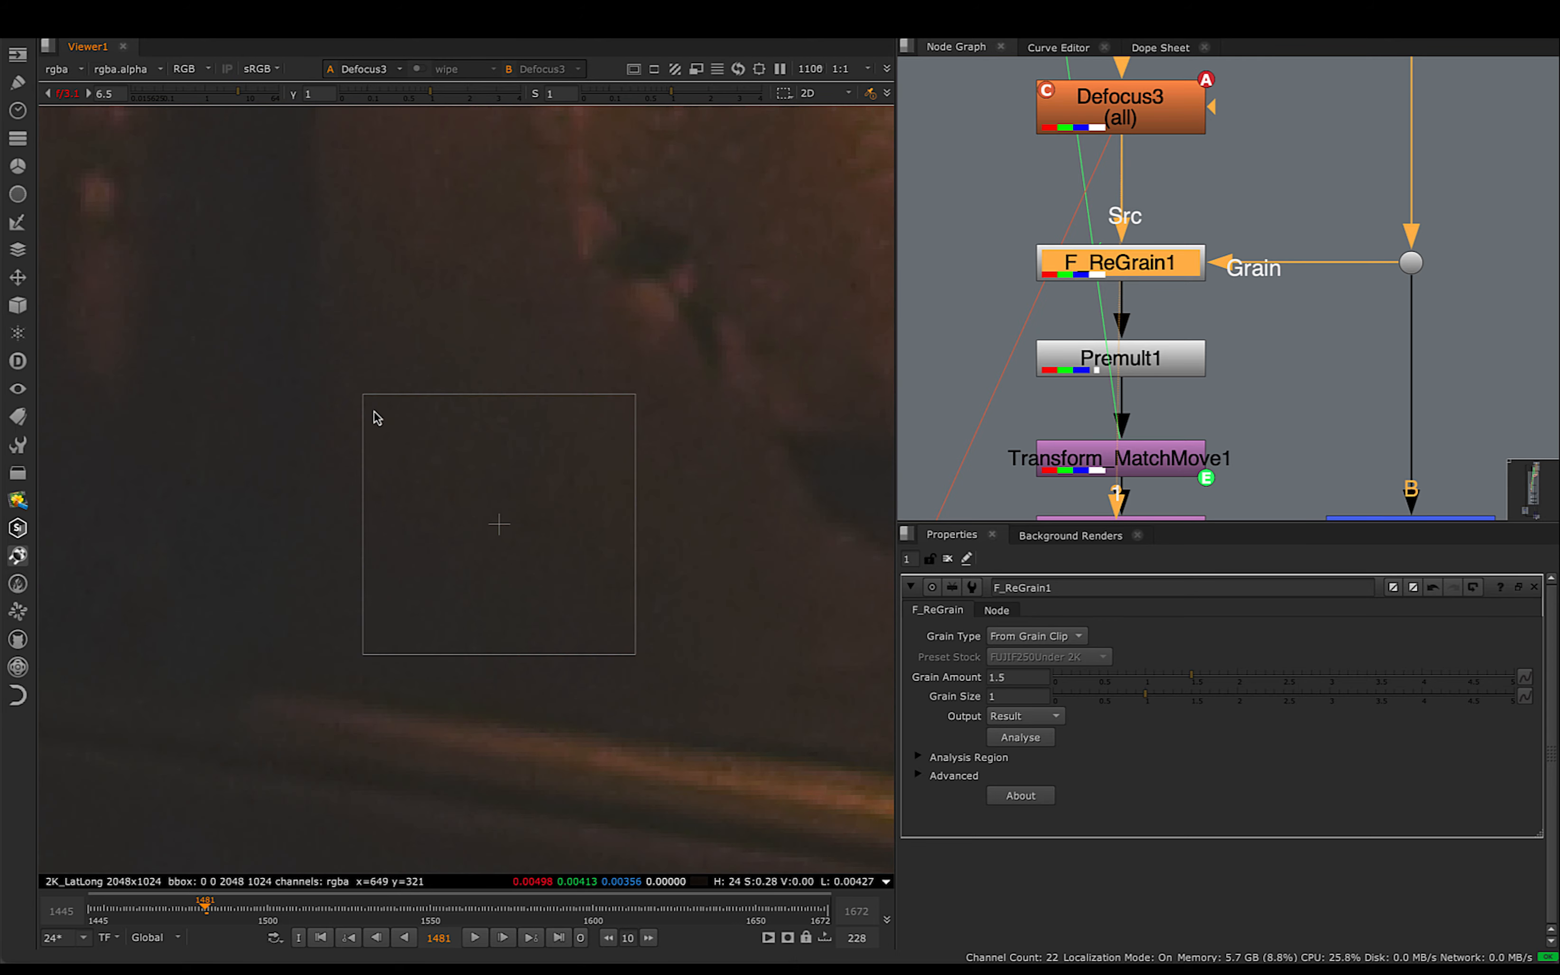
{"action": "left_click_drag", "start_coordinate": [364, 398], "coordinate": [336, 402]}
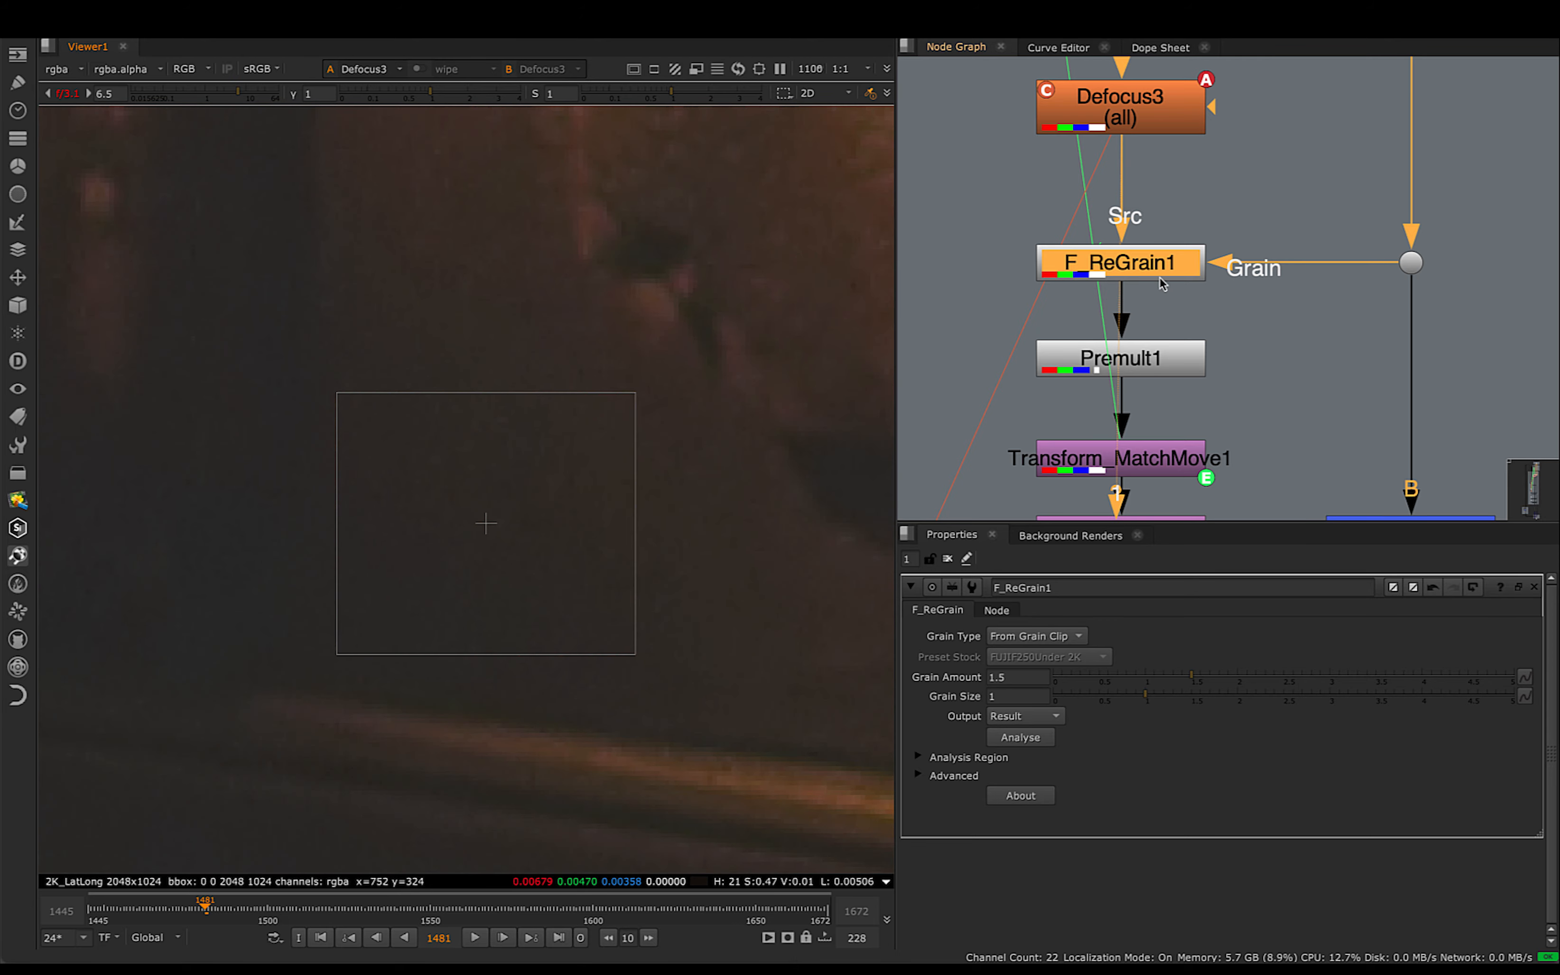
- Check the dot feeding F_ReGrain1's Grain input, view F_ReGrain1's output, and examine the grain around the analysis region
{"action": "left_click", "coordinate": [1413, 266]}
{"action": "key", "text": "1"}
{"action": "left_click_drag", "start_coordinate": [486, 524], "coordinate": [578, 592]}
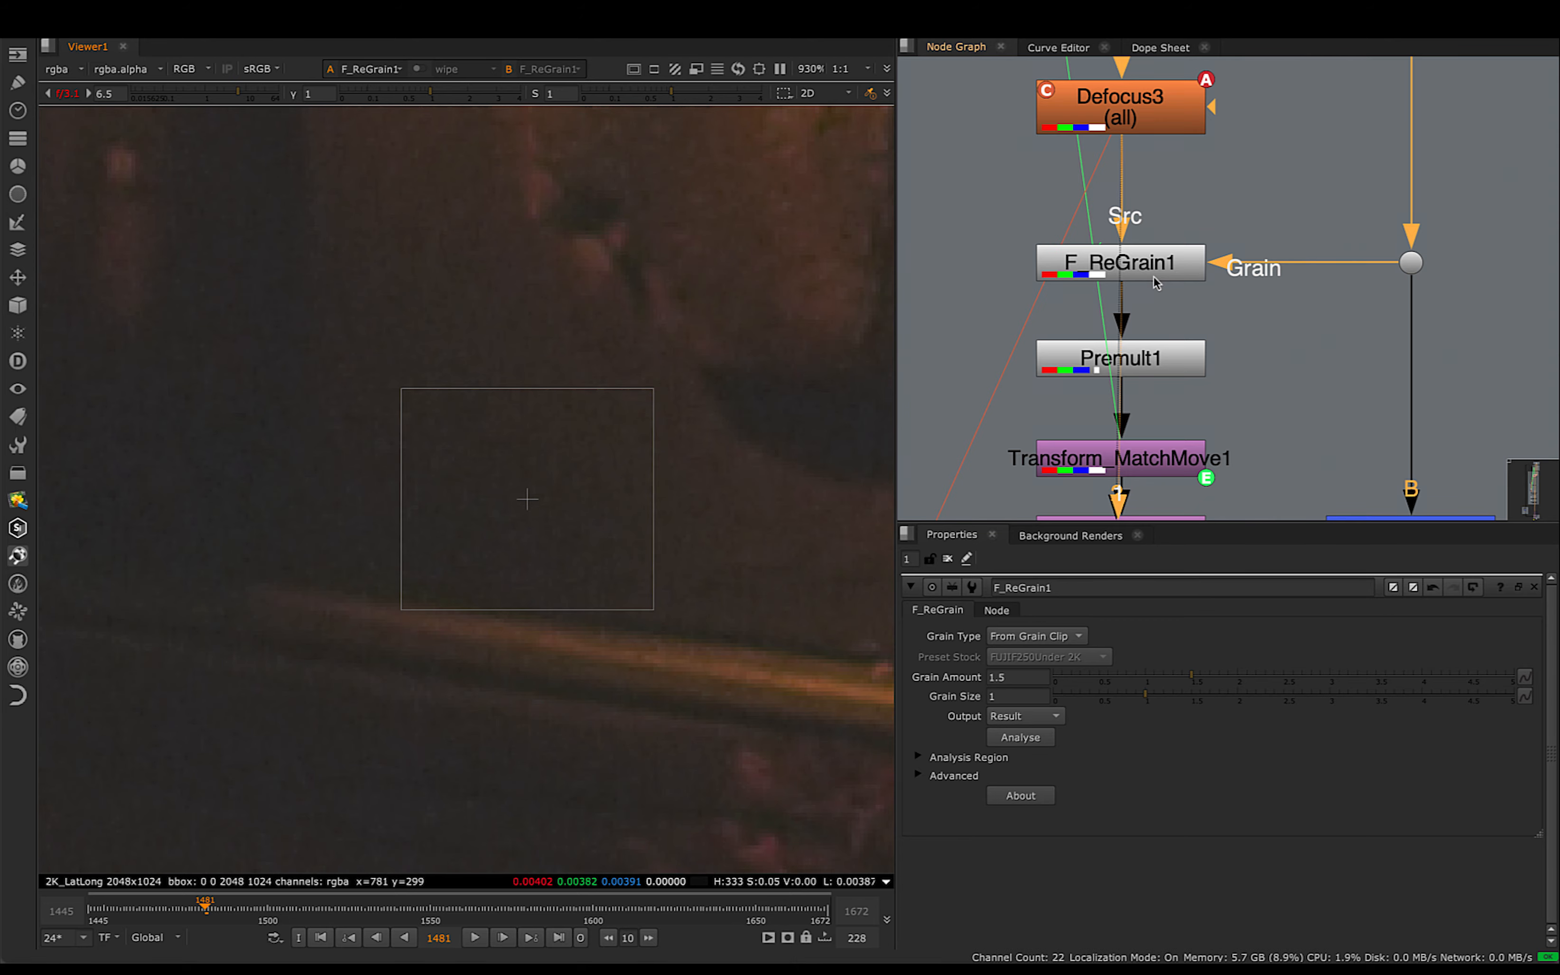
{"action": "scroll", "coordinate": [592, 359], "scroll_direction": "down", "scroll_amount": 8}
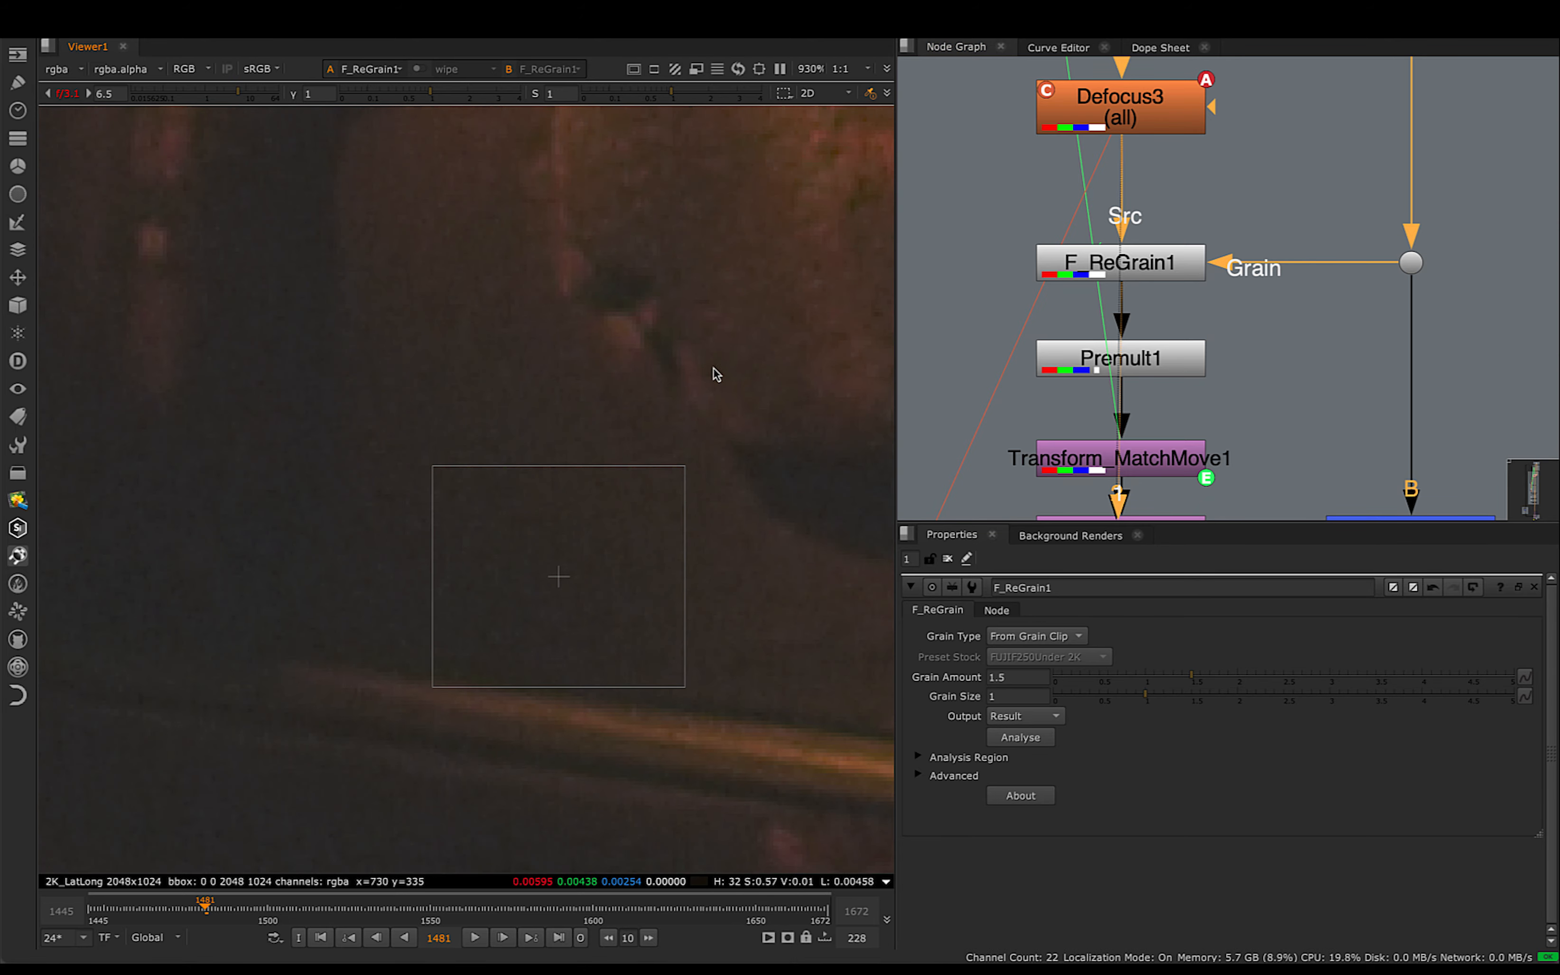
- View Premult1's output at frame 1481 and examine the isolated patch and its soft edges
{"action": "left_click_drag", "start_coordinate": [1166, 361], "coordinate": [1167, 371]}
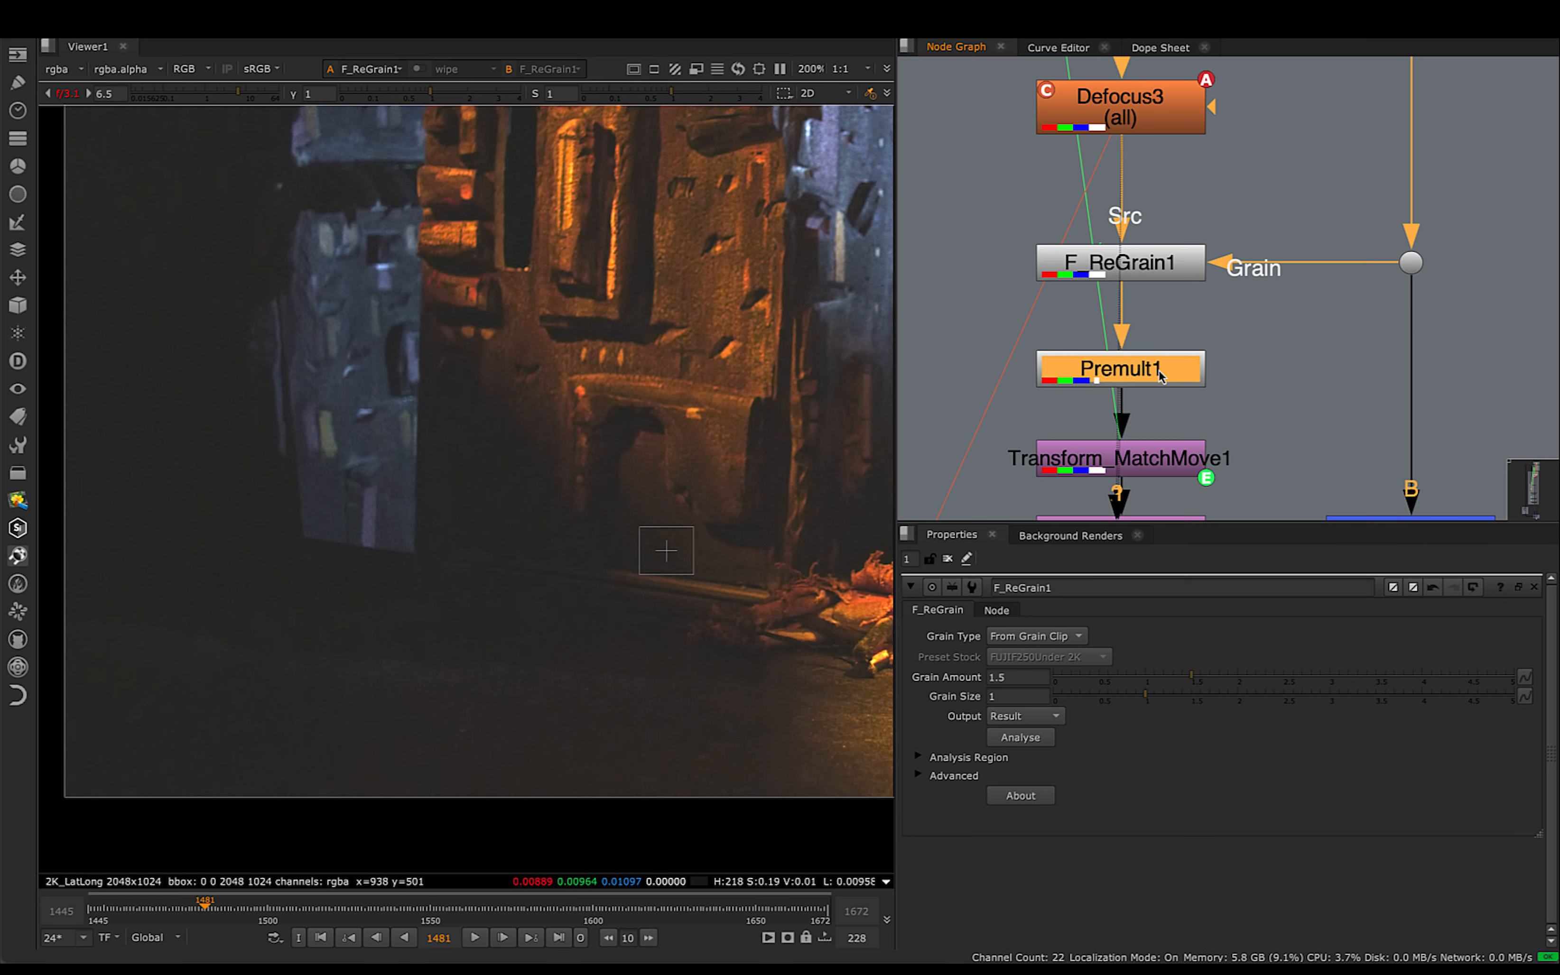
{"action": "key", "text": "1"}
{"action": "middle_click_drag", "start_coordinate": [456, 463], "coordinate": [563, 488]}
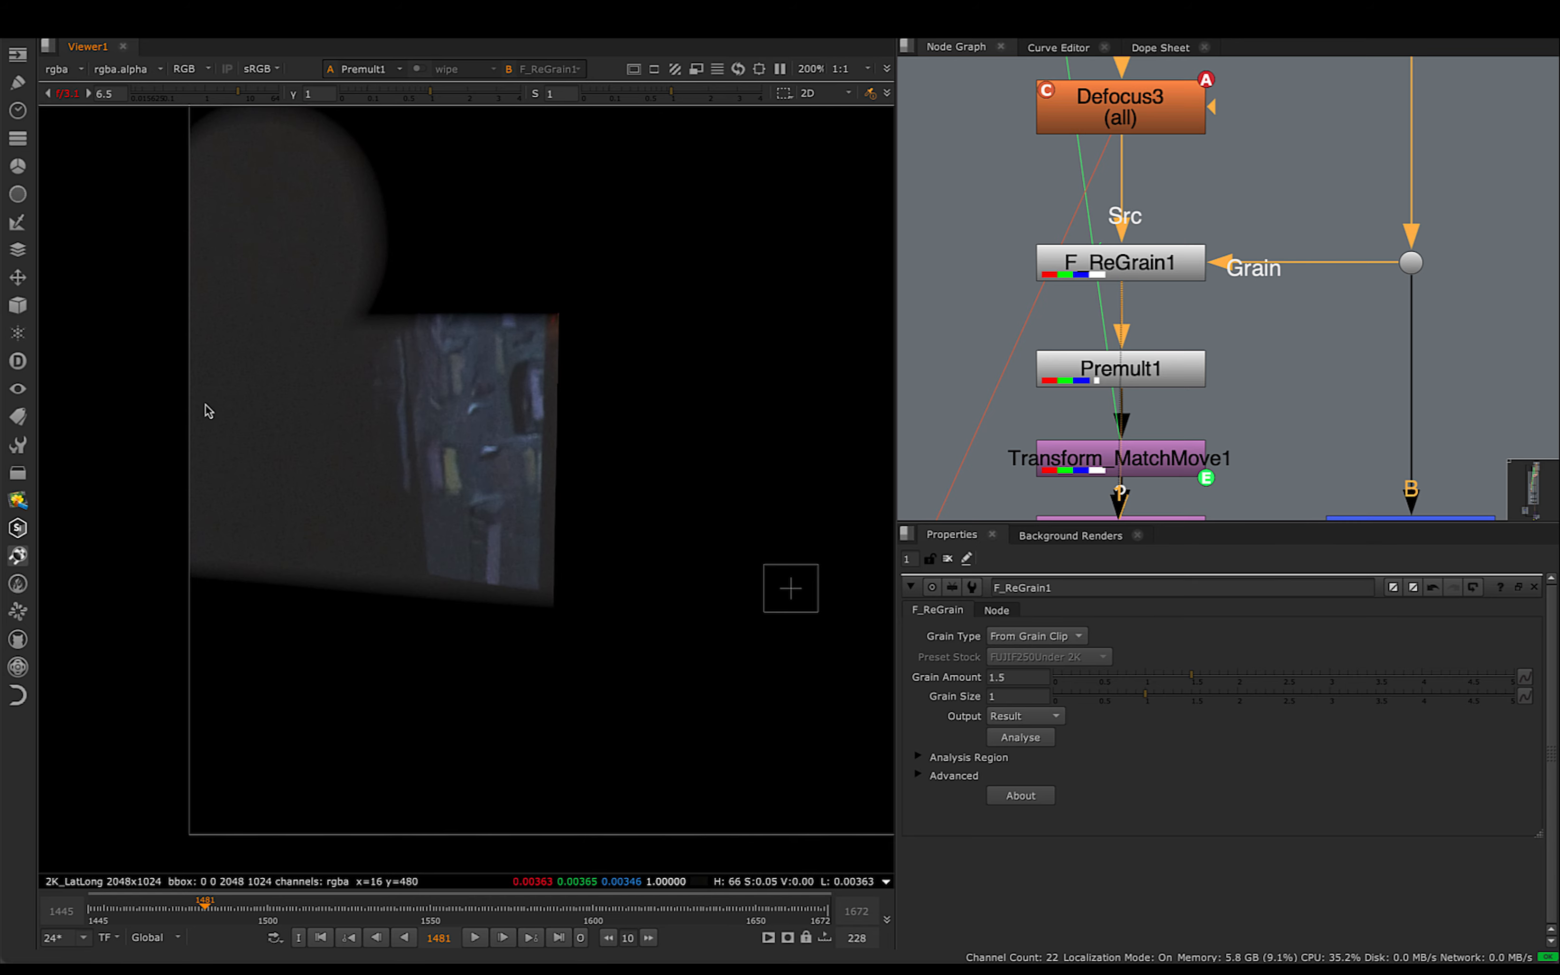
{"action": "scroll", "coordinate": [310, 336], "scroll_direction": "up", "scroll_amount": 5}
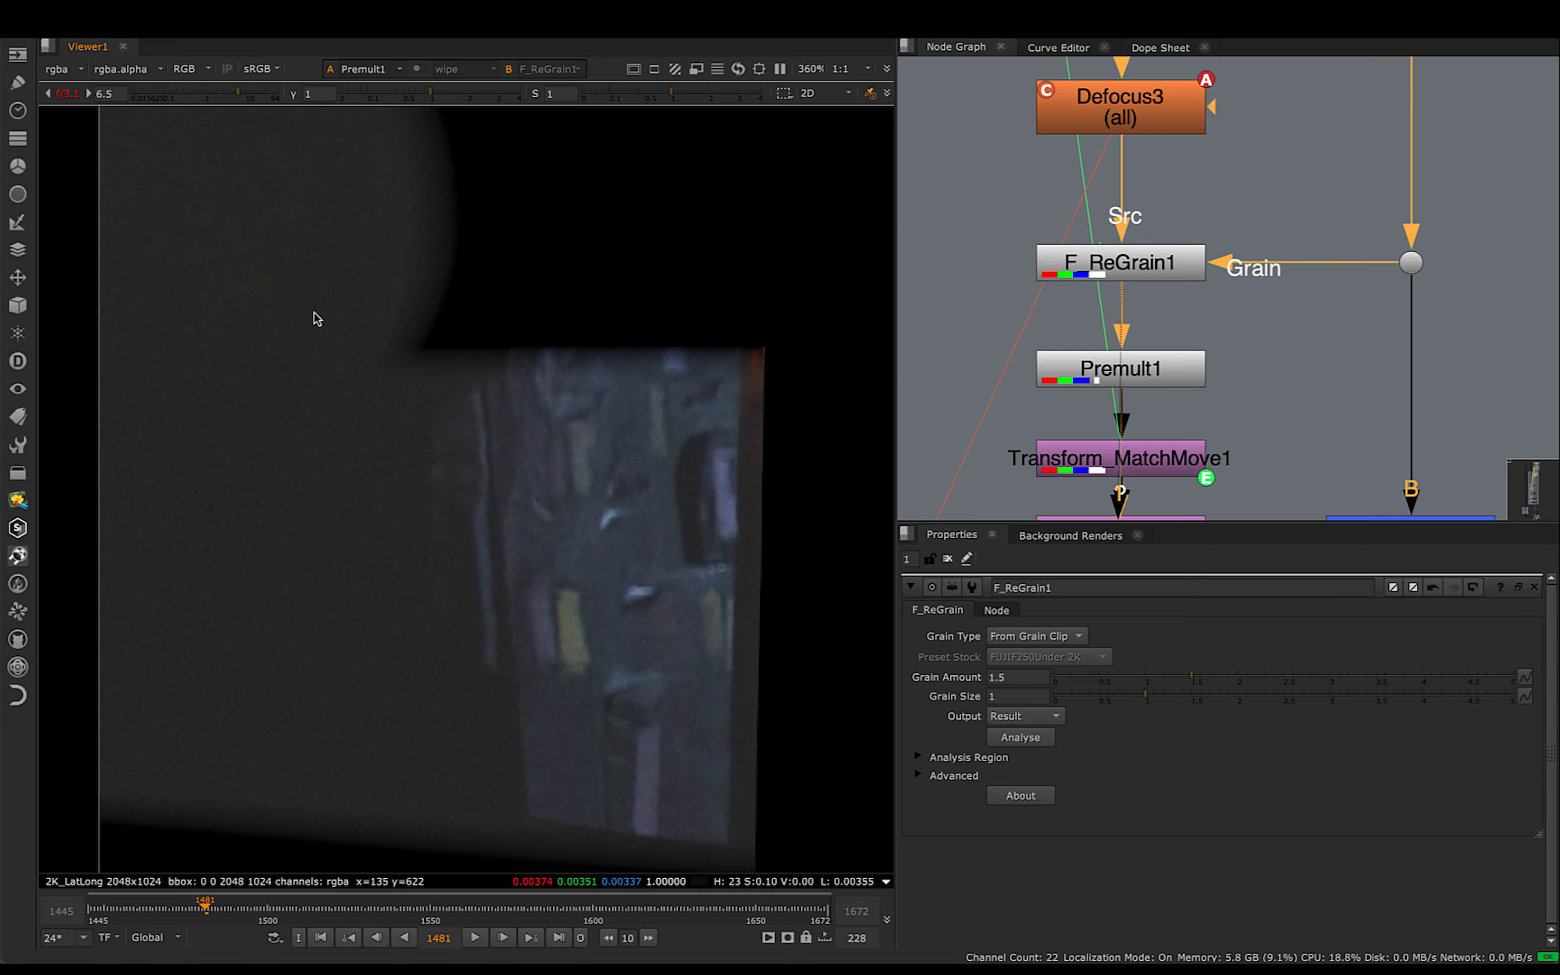
{"action": "scroll", "coordinate": [281, 316], "scroll_direction": "down", "scroll_amount": 3}
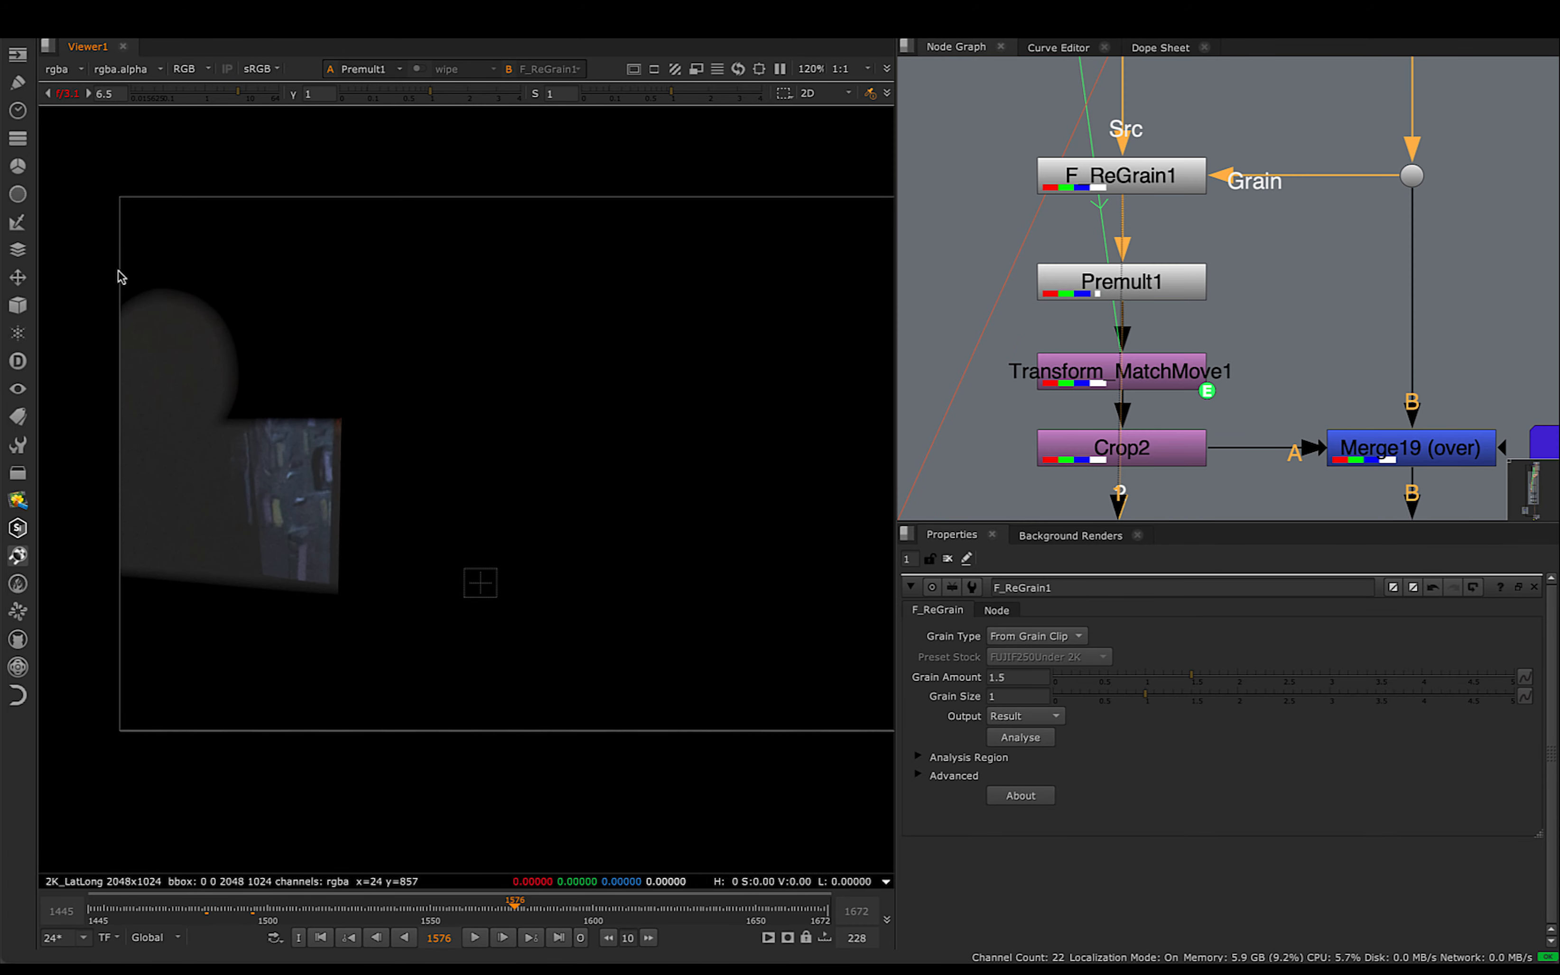
- Scrub Premult1's output to frame 1617 and examine whether the patch follows the camera movement
{"action": "left_click_drag", "start_coordinate": [92, 247], "coordinate": [407, 661]}
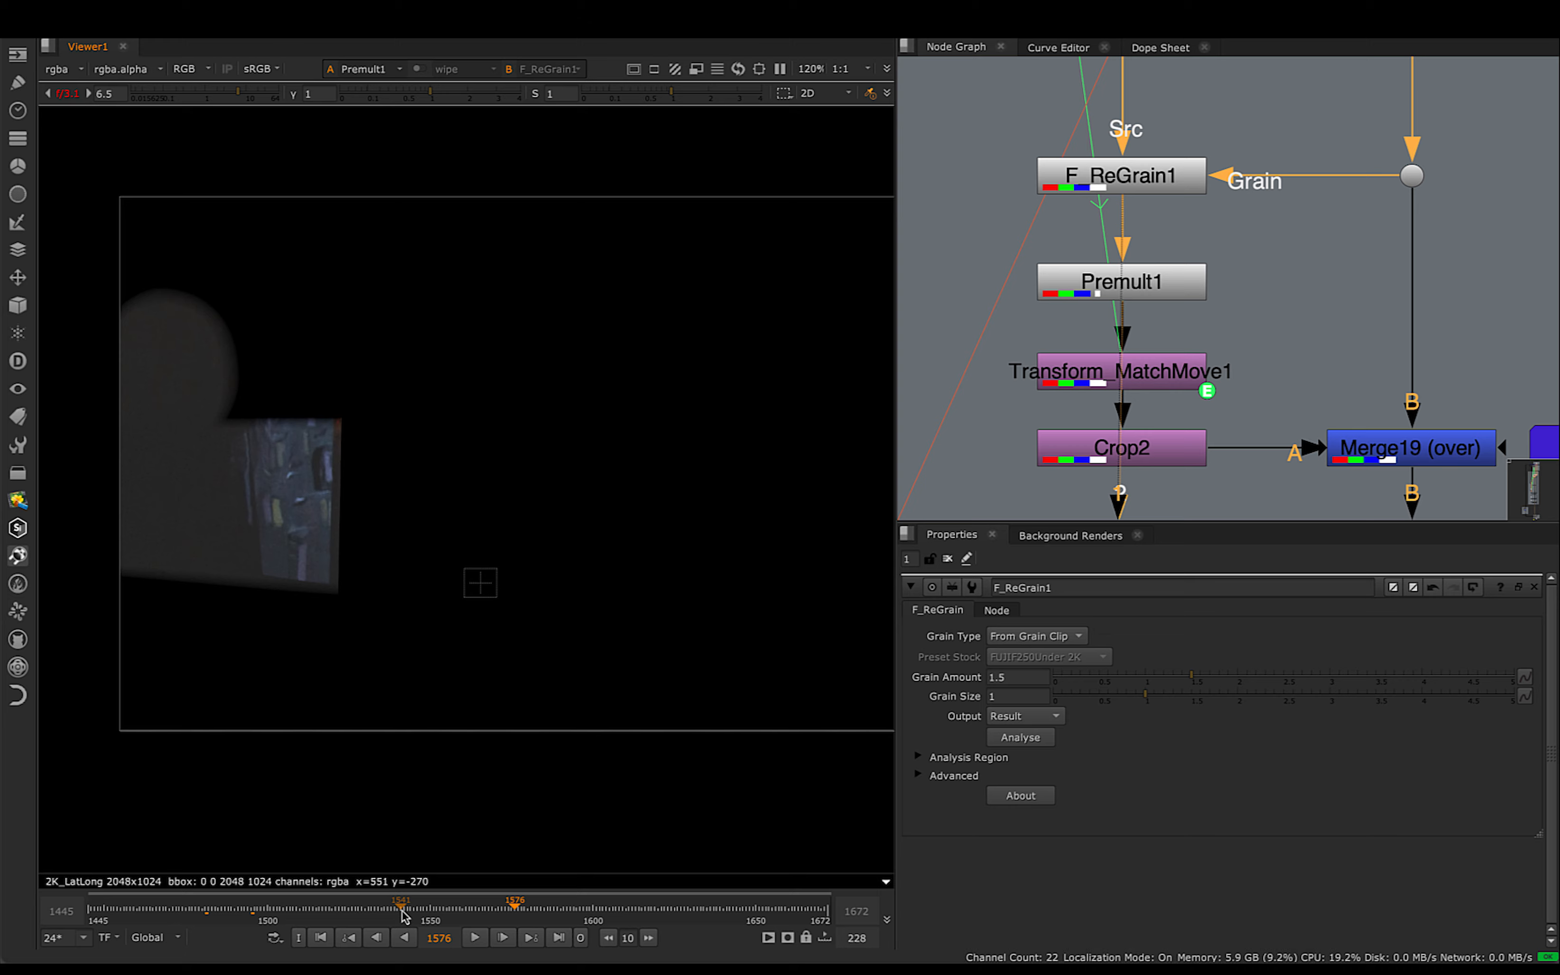
{"action": "left_click_drag", "start_coordinate": [439, 916], "coordinate": [649, 924]}
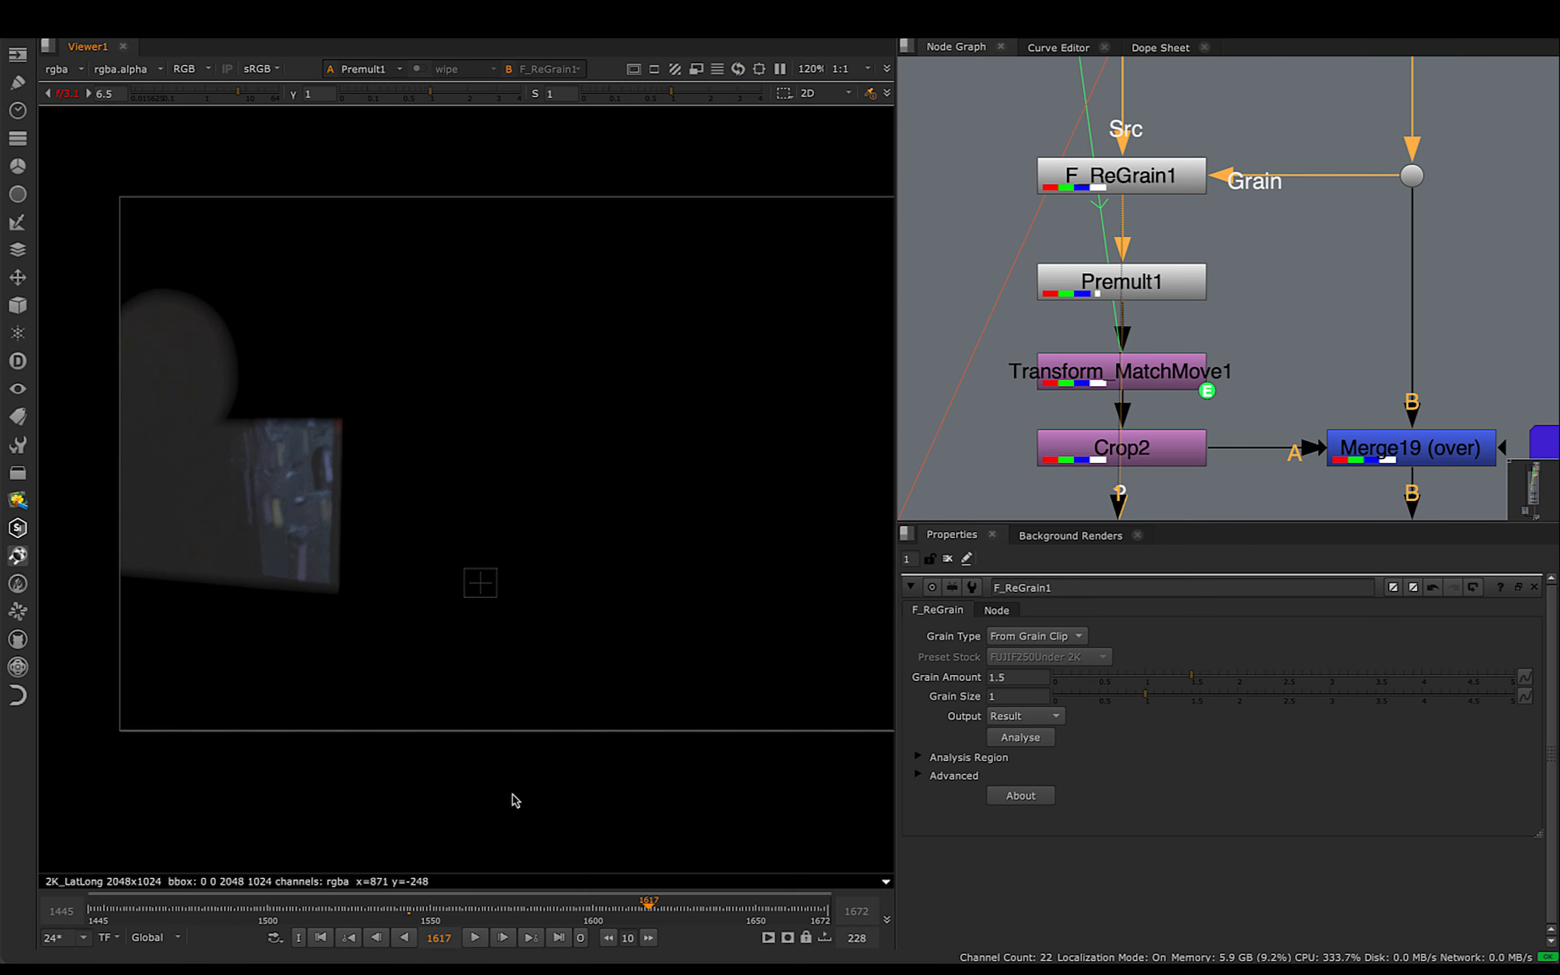
{"action": "left_click_drag", "start_coordinate": [90, 265], "coordinate": [405, 648]}
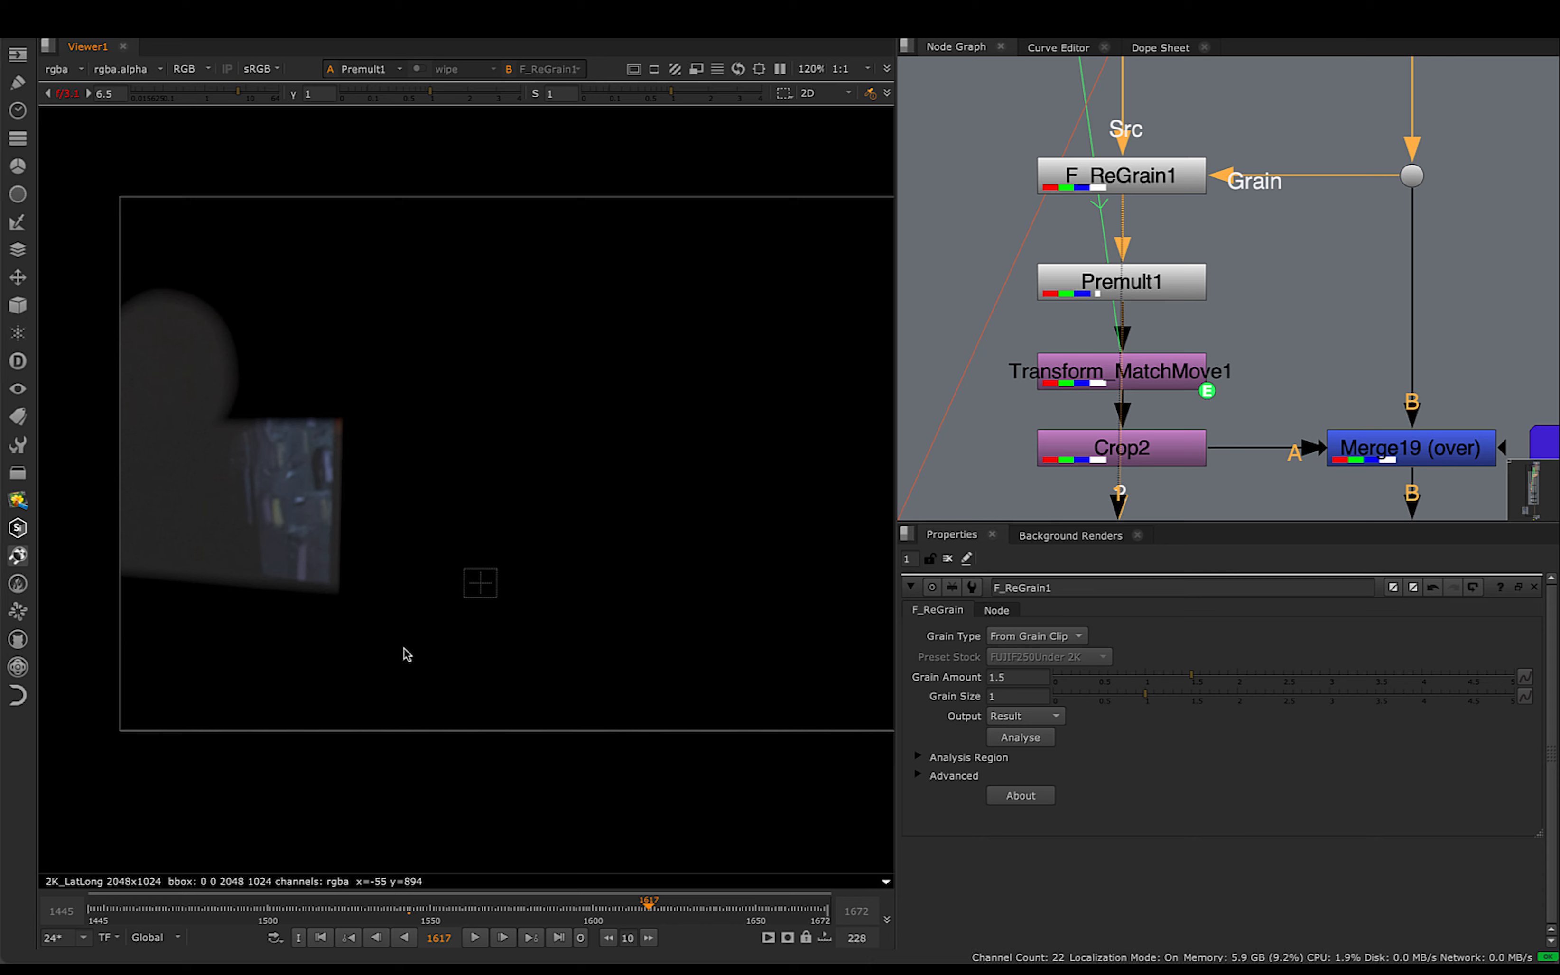
- Trace Transform_MatchMove1's expression link up the node graph to the Tracker1 node that drives it
{"action": "middle_click_drag", "start_coordinate": [1249, 369], "coordinate": [1254, 389]}
{"action": "left_click", "coordinate": [1196, 401]}
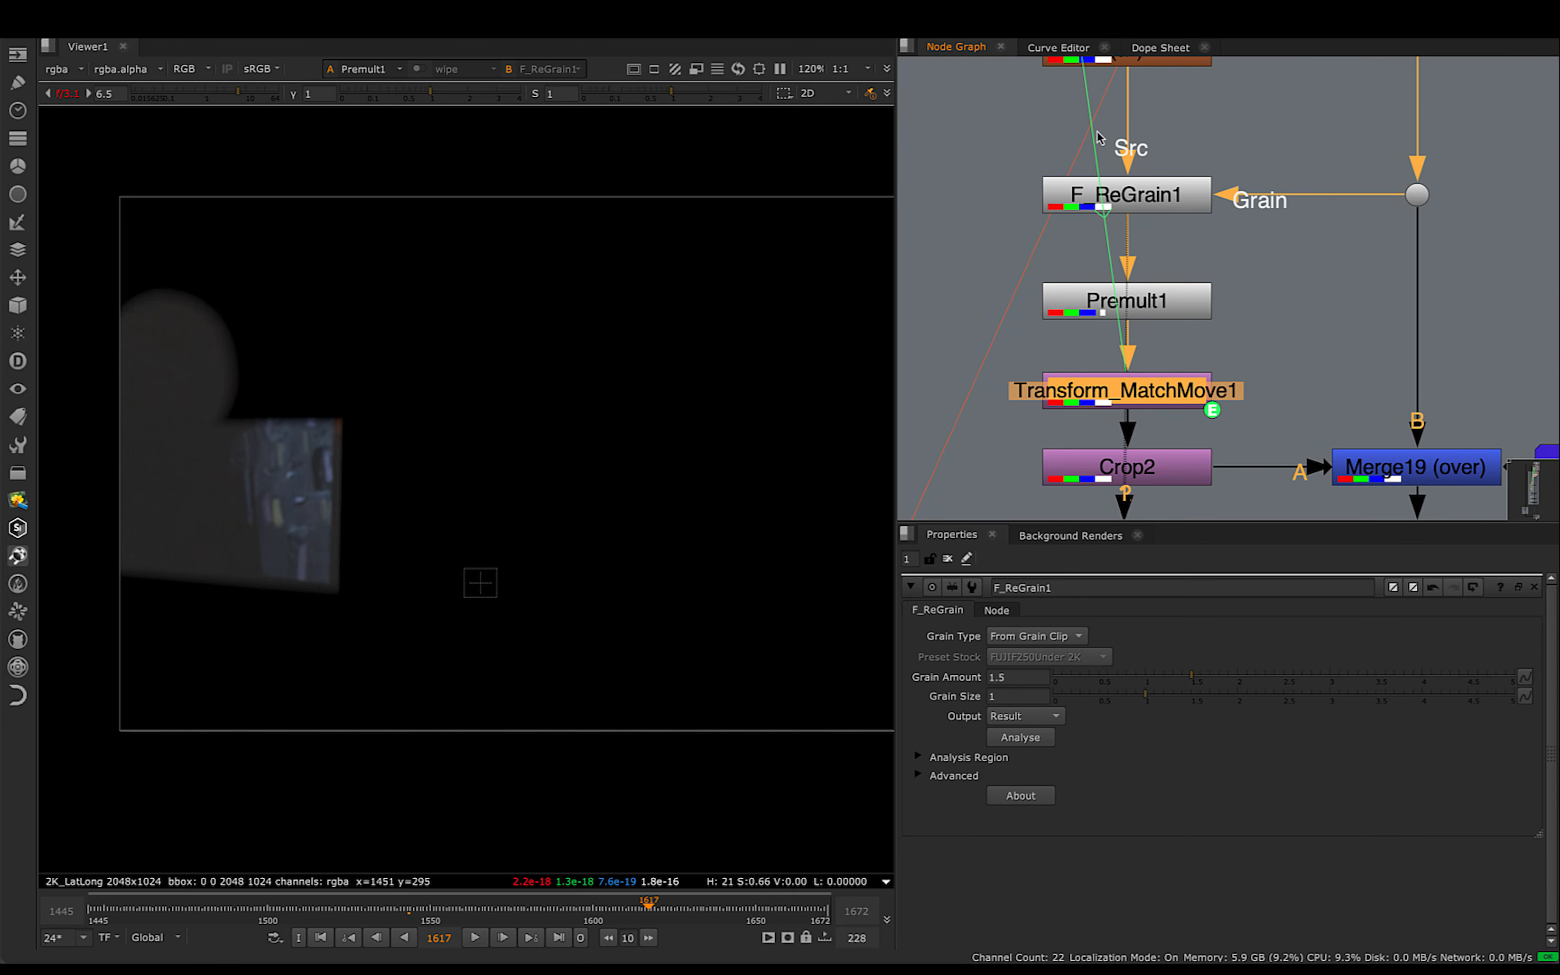
{"action": "scroll", "coordinate": [1279, 384], "scroll_direction": "down", "scroll_amount": 1}
{"action": "middle_click_drag", "start_coordinate": [1182, 251], "coordinate": [1163, 391]}
{"action": "scroll", "coordinate": [1255, 358], "scroll_direction": "down", "scroll_amount": 4}
{"action": "middle_click_drag", "start_coordinate": [1137, 160], "coordinate": [1135, 474]}
{"action": "middle_click_drag", "start_coordinate": [1079, 124], "coordinate": [1092, 305]}
{"action": "scroll", "coordinate": [1086, 260], "scroll_direction": "up", "scroll_amount": 4}
{"action": "left_click", "coordinate": [1135, 264]}
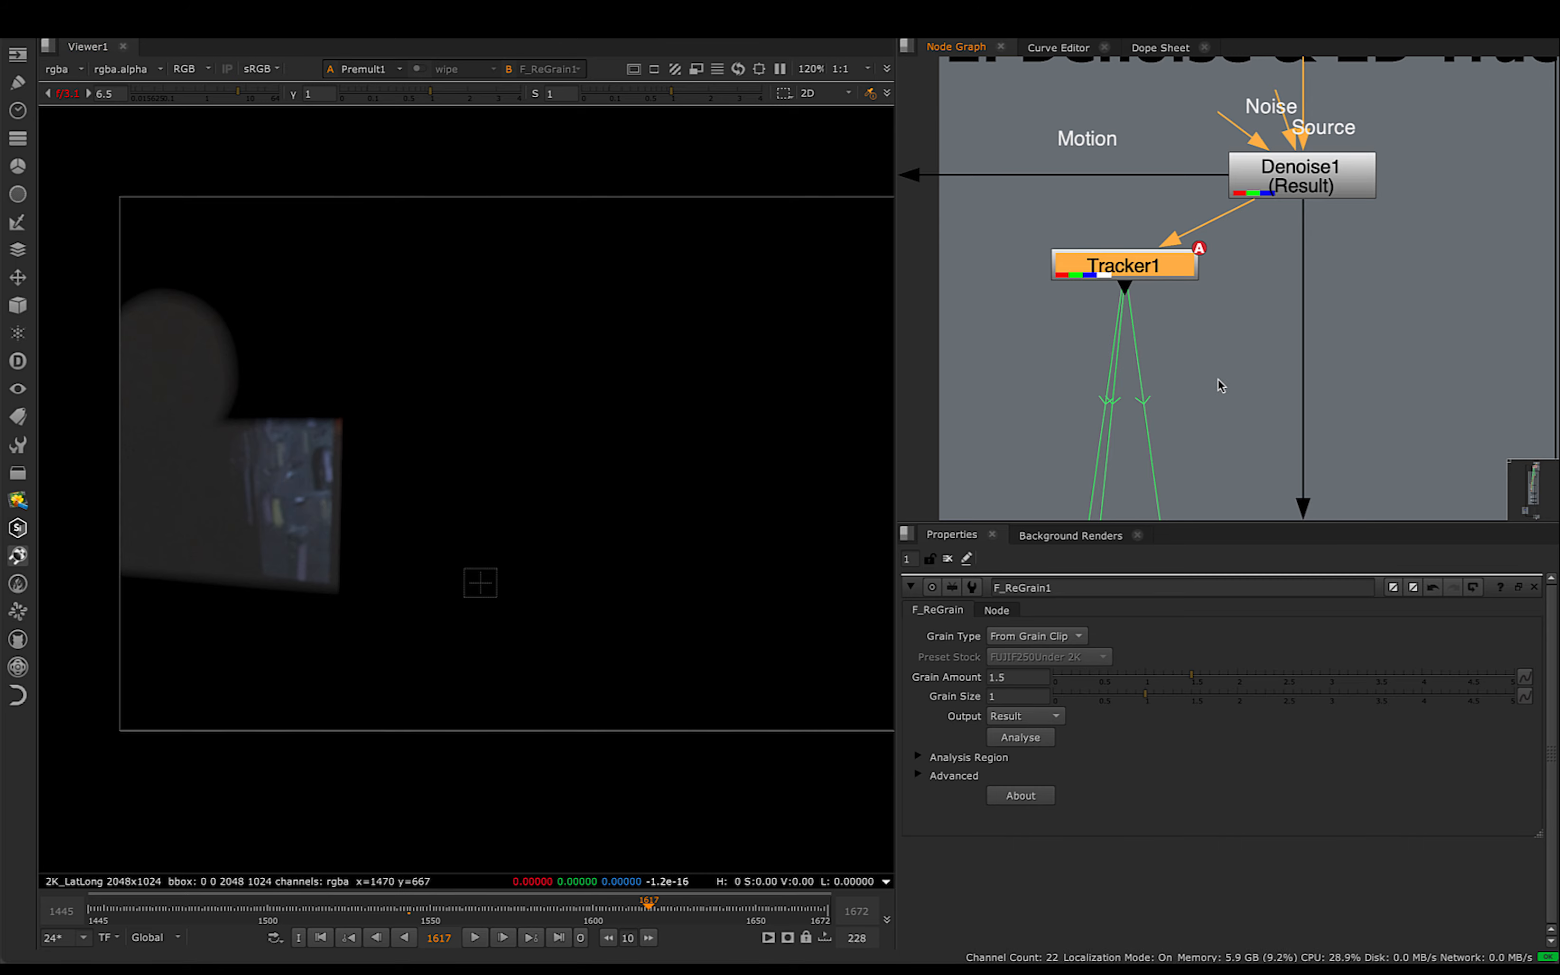
- Return to Transform_MatchMove1, view its output and scrub the shot to examine the match-moved patch
{"action": "scroll", "coordinate": [1158, 400], "scroll_direction": "down", "scroll_amount": 3}
{"action": "scroll", "coordinate": [1158, 400], "scroll_direction": "down", "scroll_amount": 10}
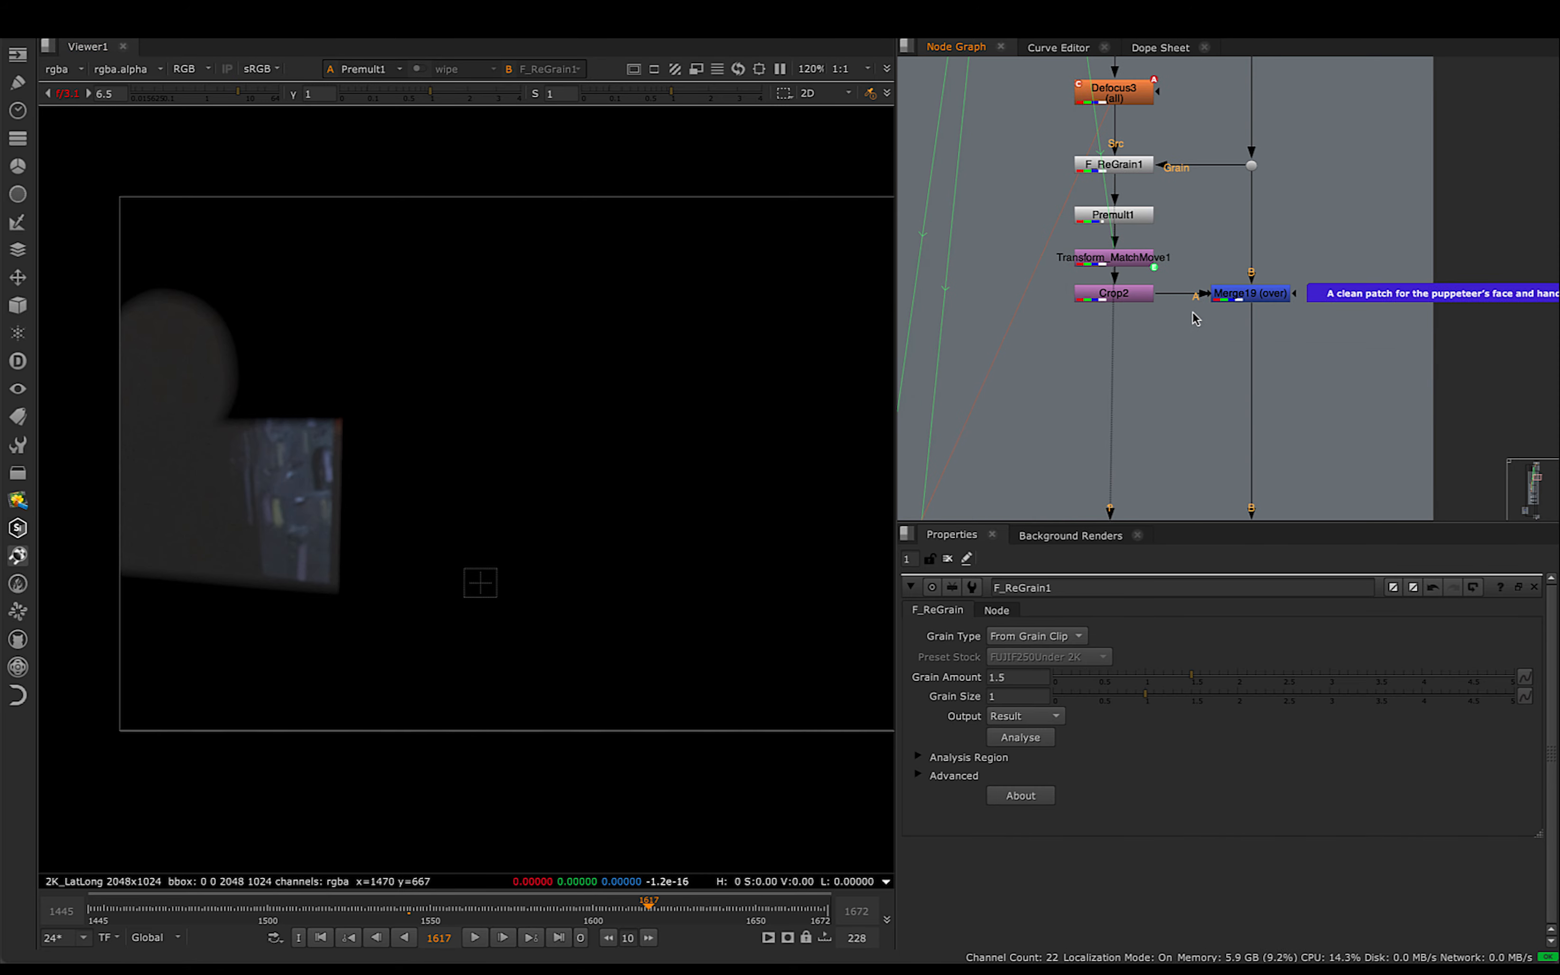
{"action": "scroll", "coordinate": [1100, 193], "scroll_direction": "up", "scroll_amount": 3}
{"action": "left_click", "coordinate": [1119, 231]}
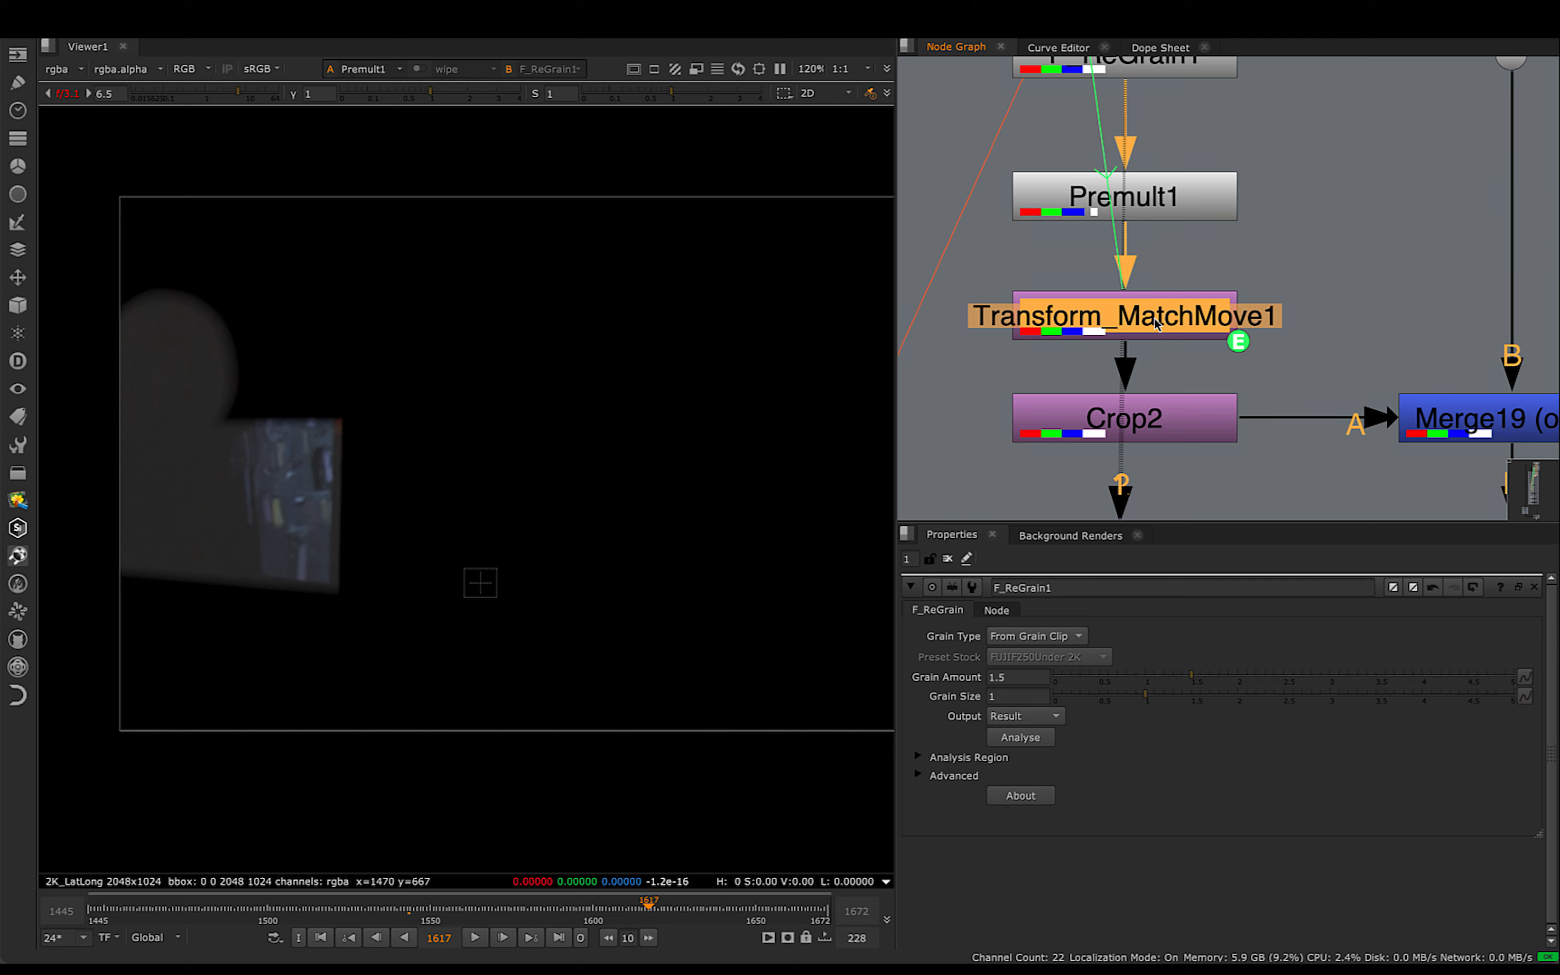
{"action": "left_click_drag", "start_coordinate": [62, 278], "coordinate": [369, 628]}
{"action": "key", "text": "1"}
{"action": "left_click", "coordinate": [1051, 362]}
{"action": "left_click_drag", "start_coordinate": [624, 912], "coordinate": [567, 935]}
- Select Defocus3 above F_ReGrain1, then scrub to frame 1668 and examine the moving patch's defocus
{"action": "scroll", "coordinate": [1258, 210], "scroll_direction": "down", "scroll_amount": 3}
{"action": "middle_click_drag", "start_coordinate": [1259, 210], "coordinate": [1250, 491]}
{"action": "left_click_drag", "start_coordinate": [1315, 136], "coordinate": [987, 284]}
{"action": "left_click_drag", "start_coordinate": [567, 910], "coordinate": [755, 922]}
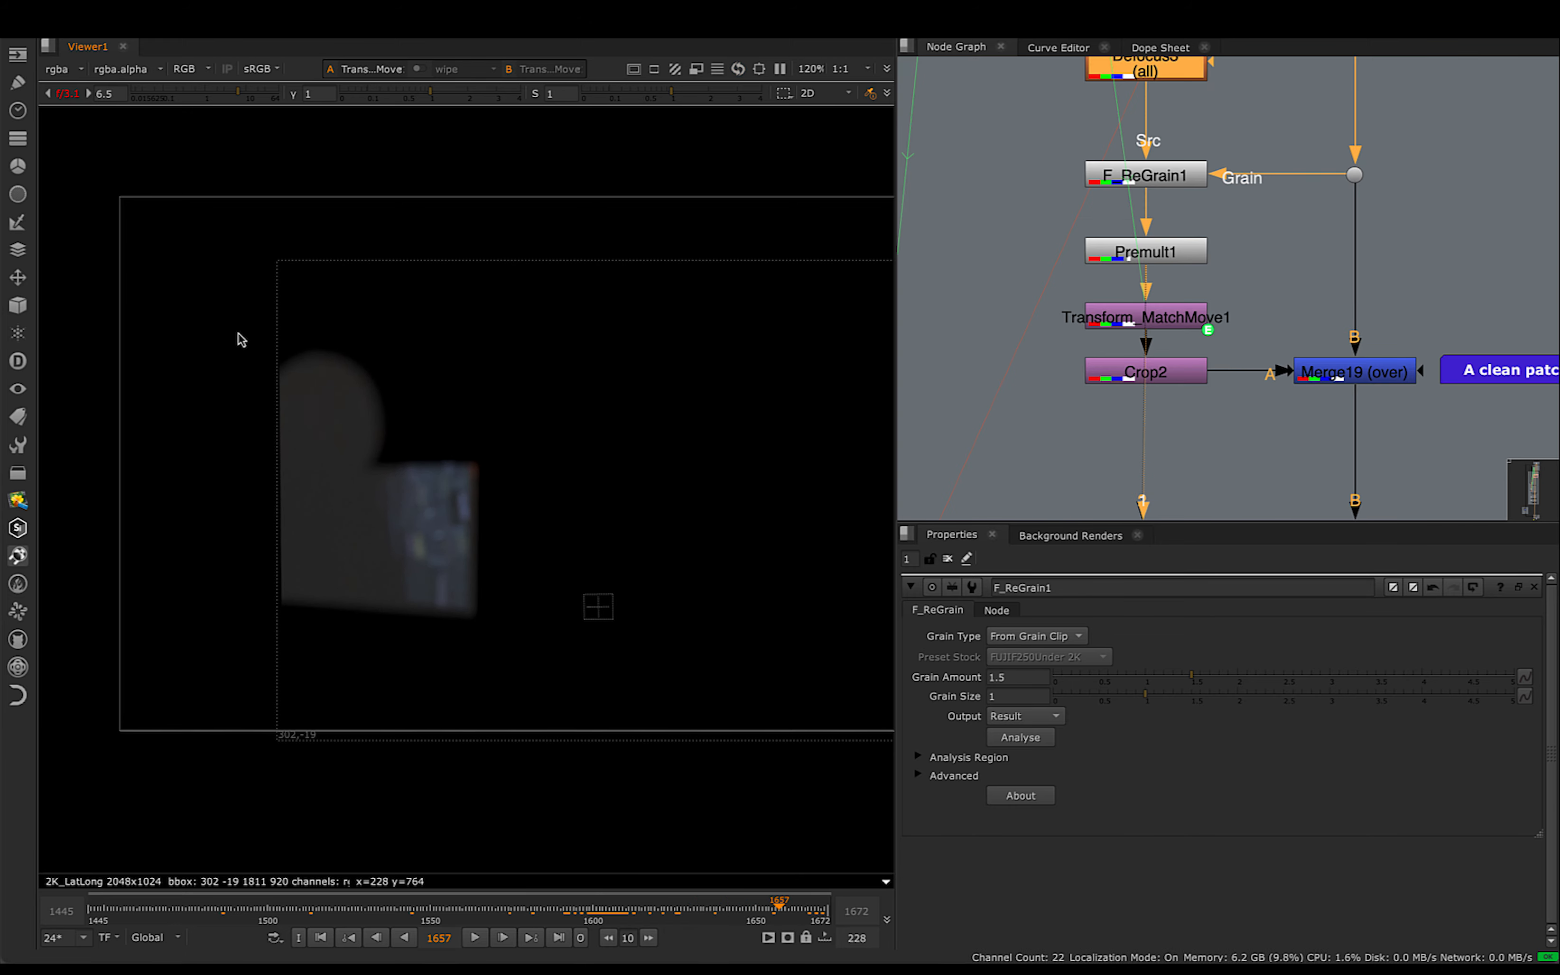
{"action": "left_click_drag", "start_coordinate": [658, 909], "coordinate": [807, 909]}
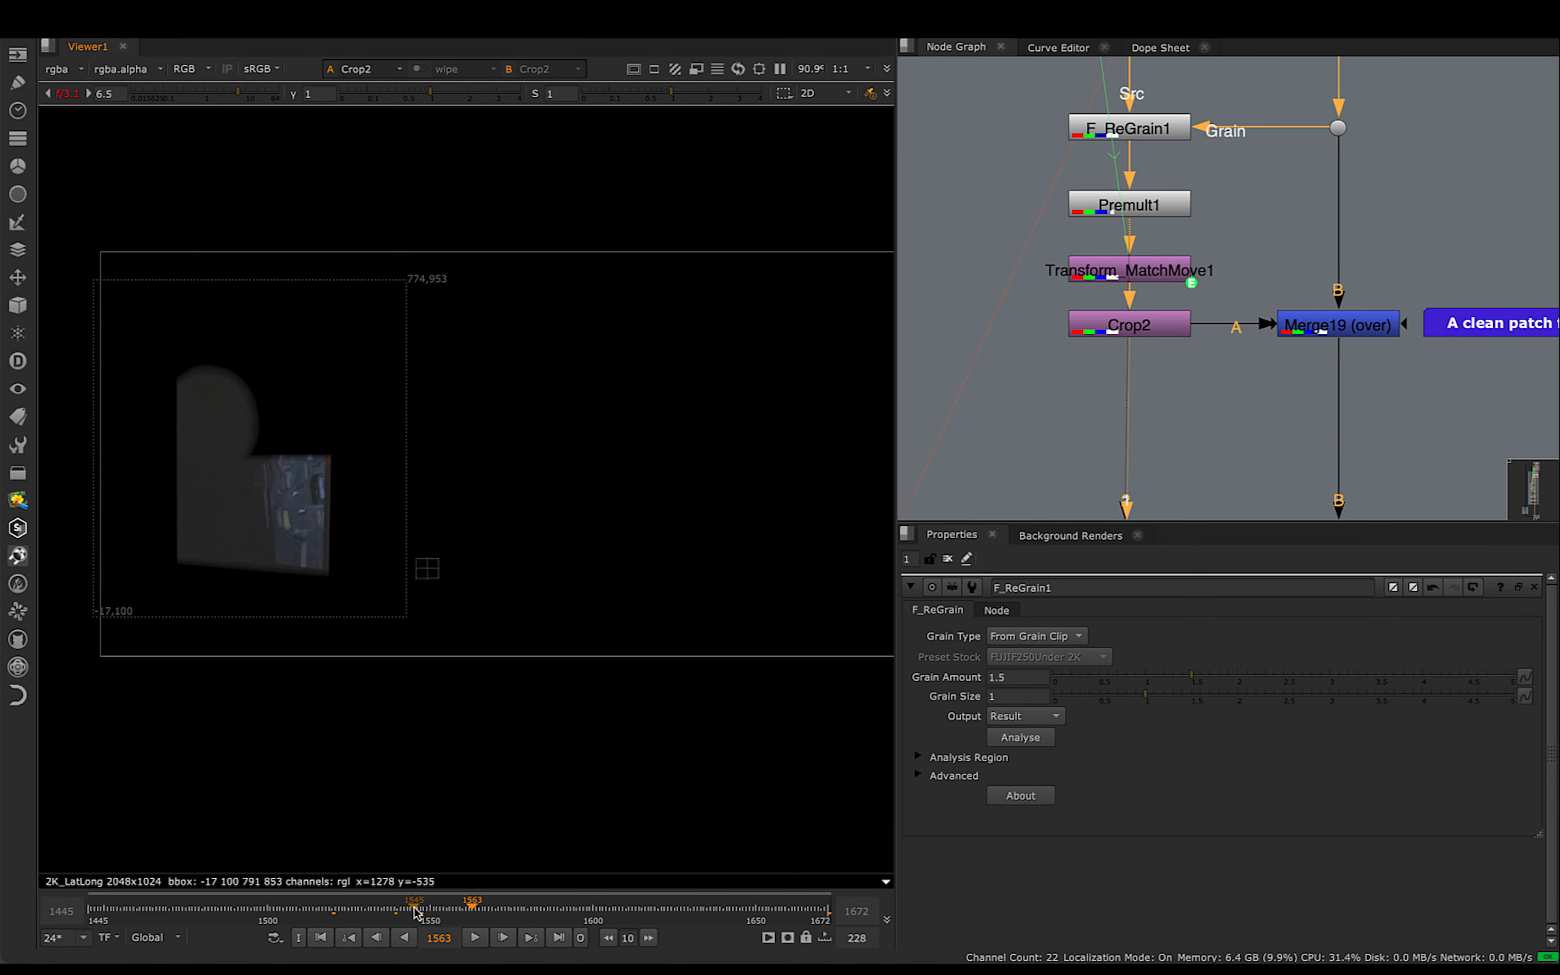
- Examine Crop2's cropped patch at frame 1593, then view the plate from the dot above Merge19's B input
{"action": "left_click_drag", "start_coordinate": [415, 912], "coordinate": [574, 920]}
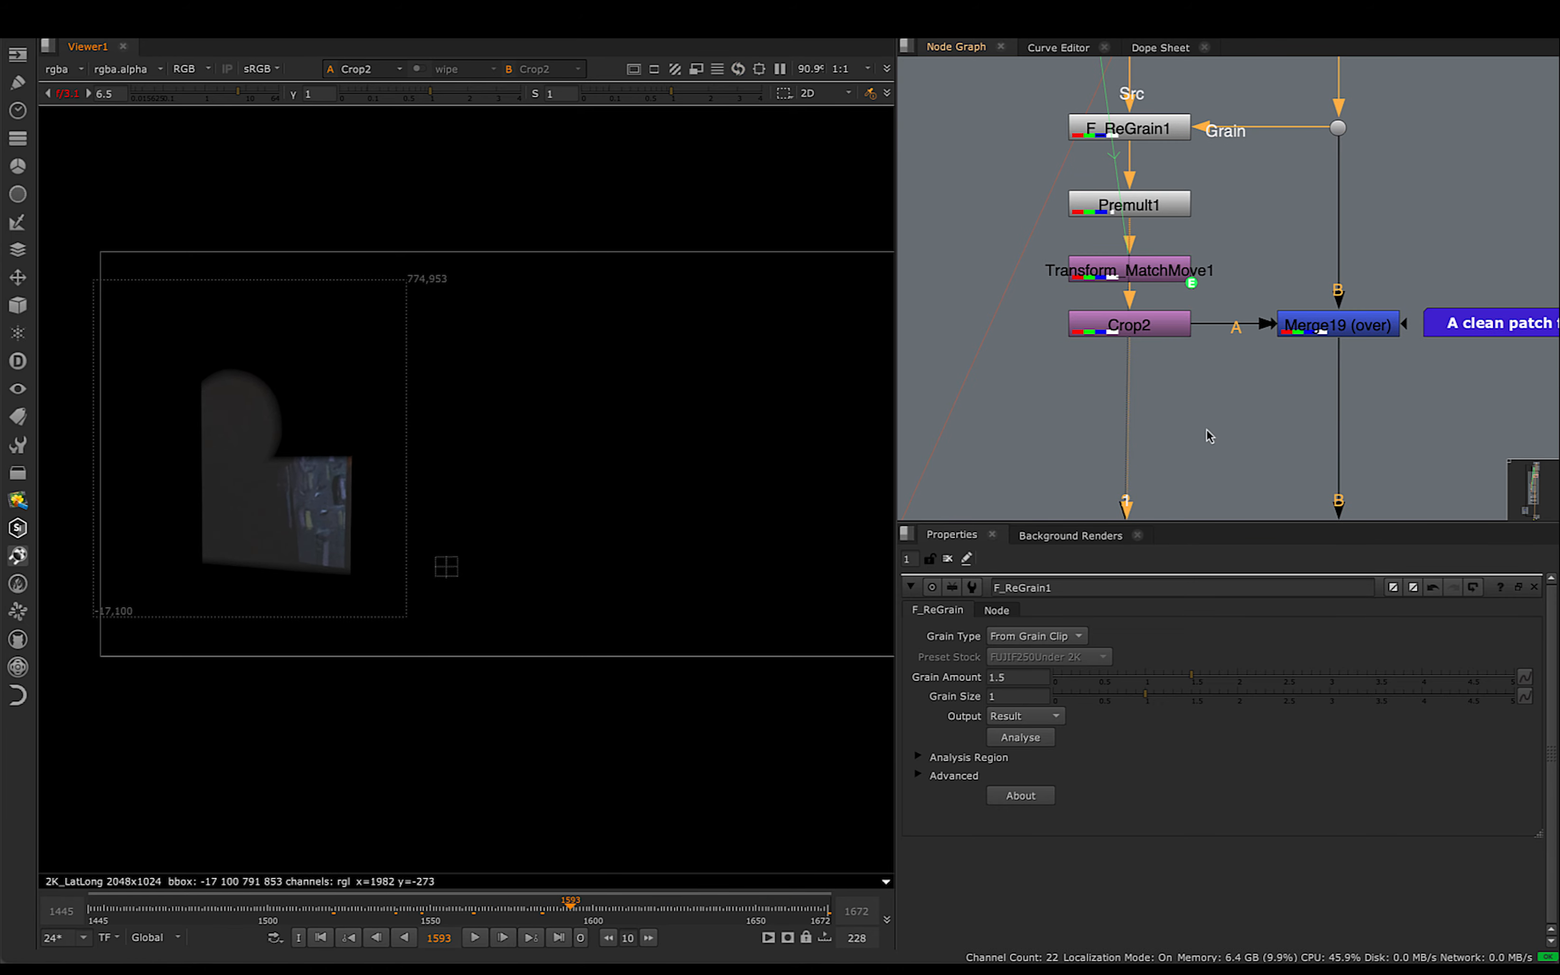
{"action": "left_click", "coordinate": [1336, 129]}
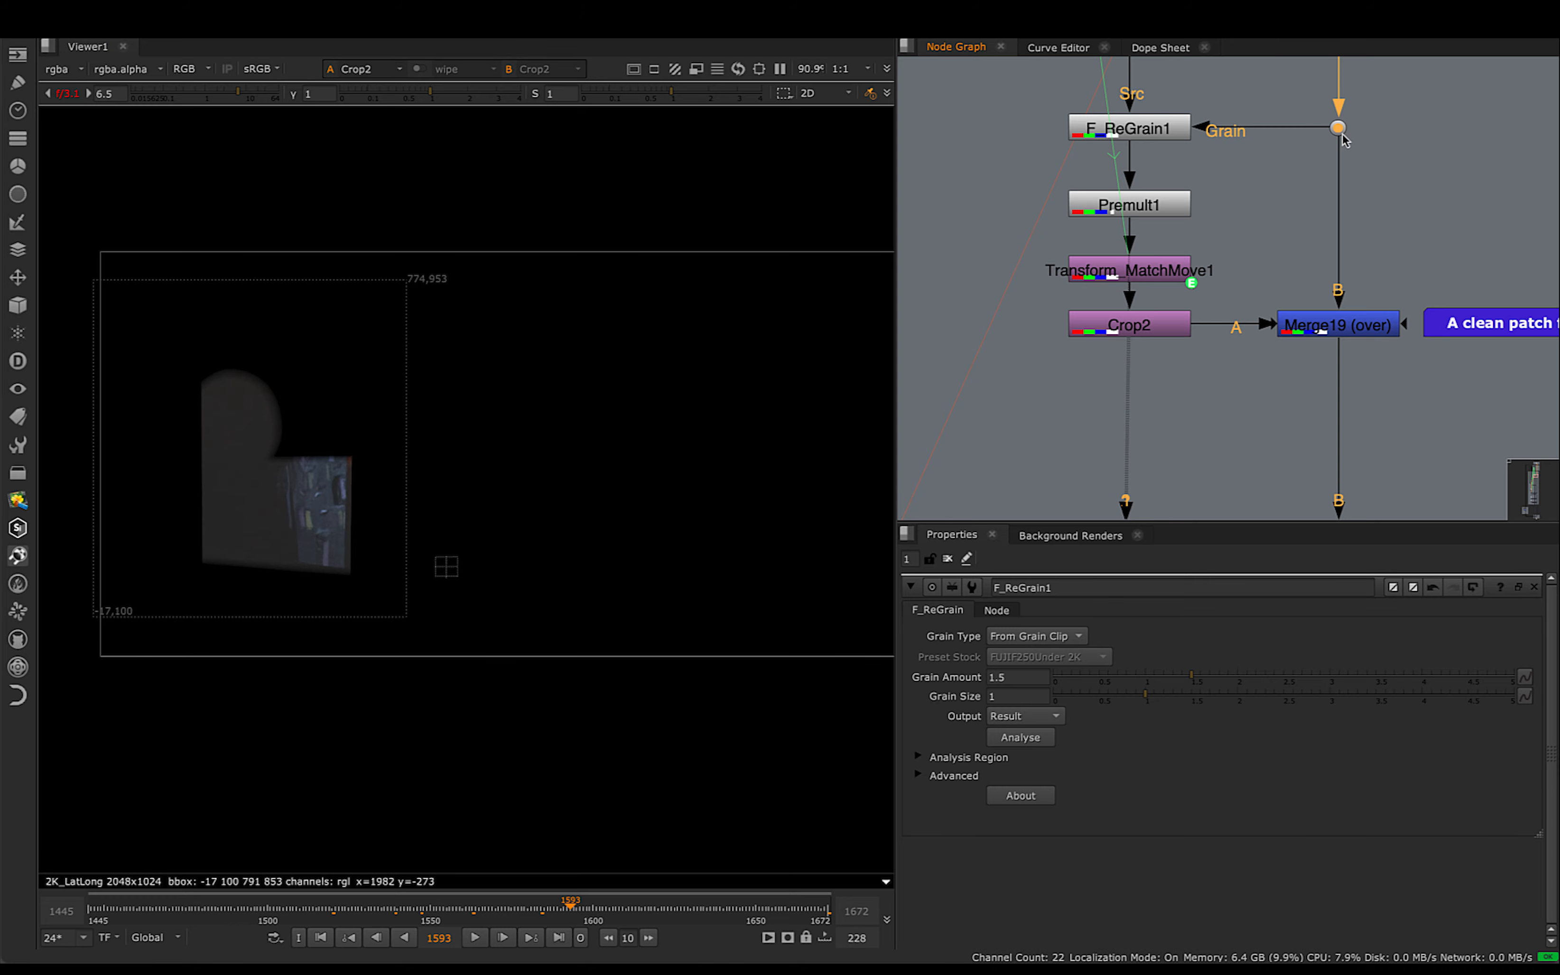
{"action": "key", "text": "2"}
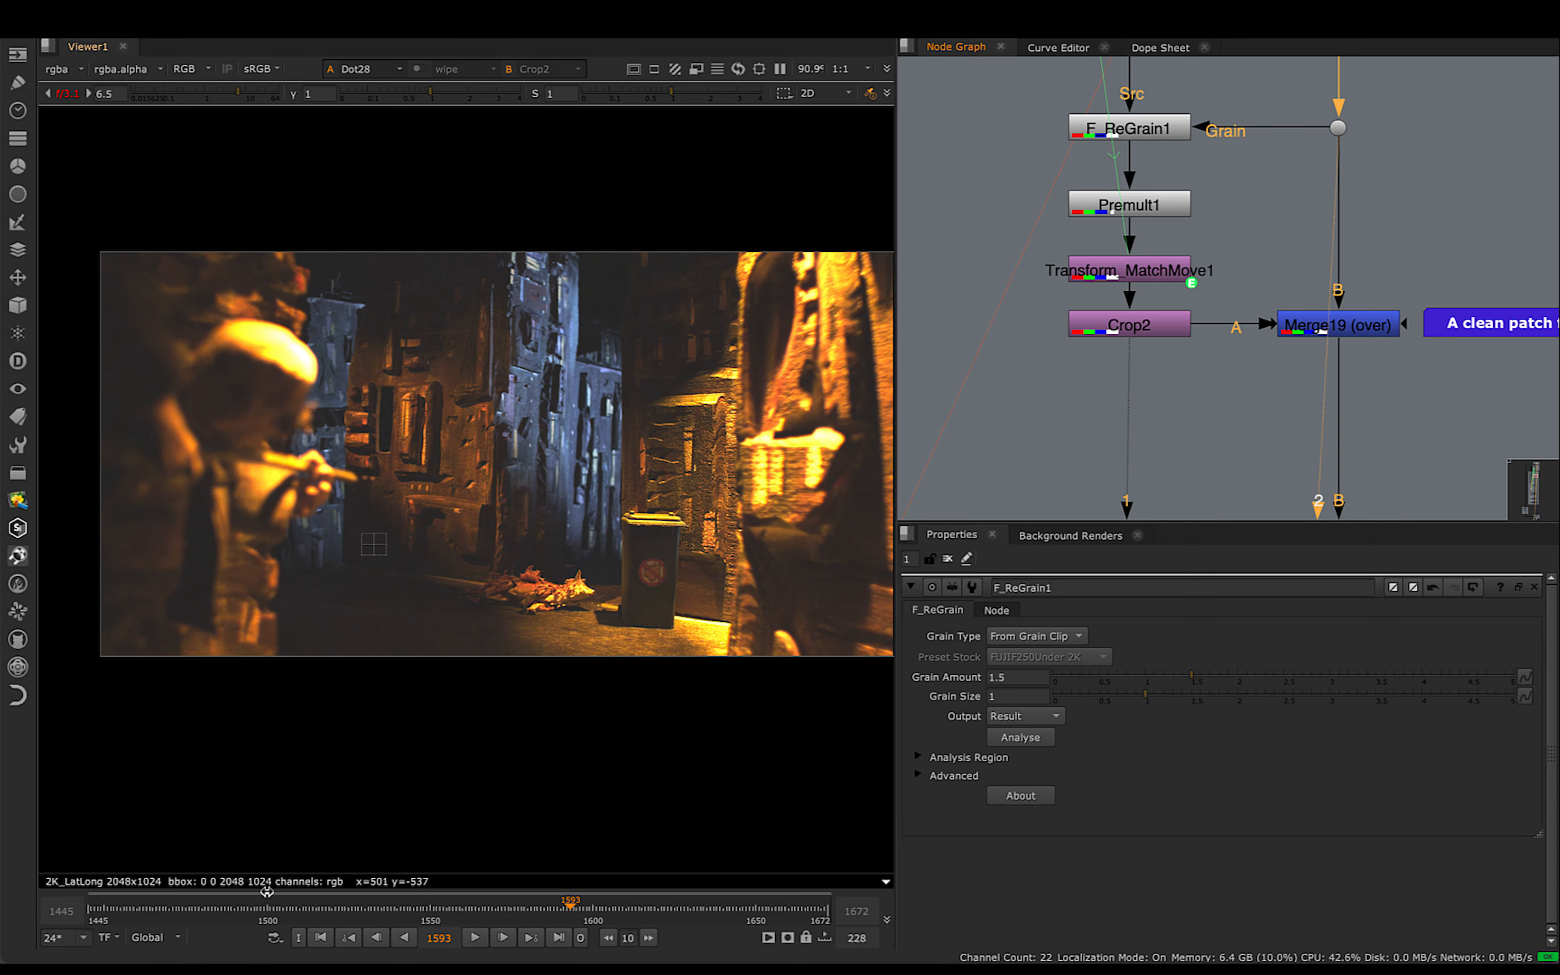
- View Merge19's output and examine how the clean patch blends over the plate at frames 1472 and 1458
{"action": "left_click", "coordinate": [1289, 333]}
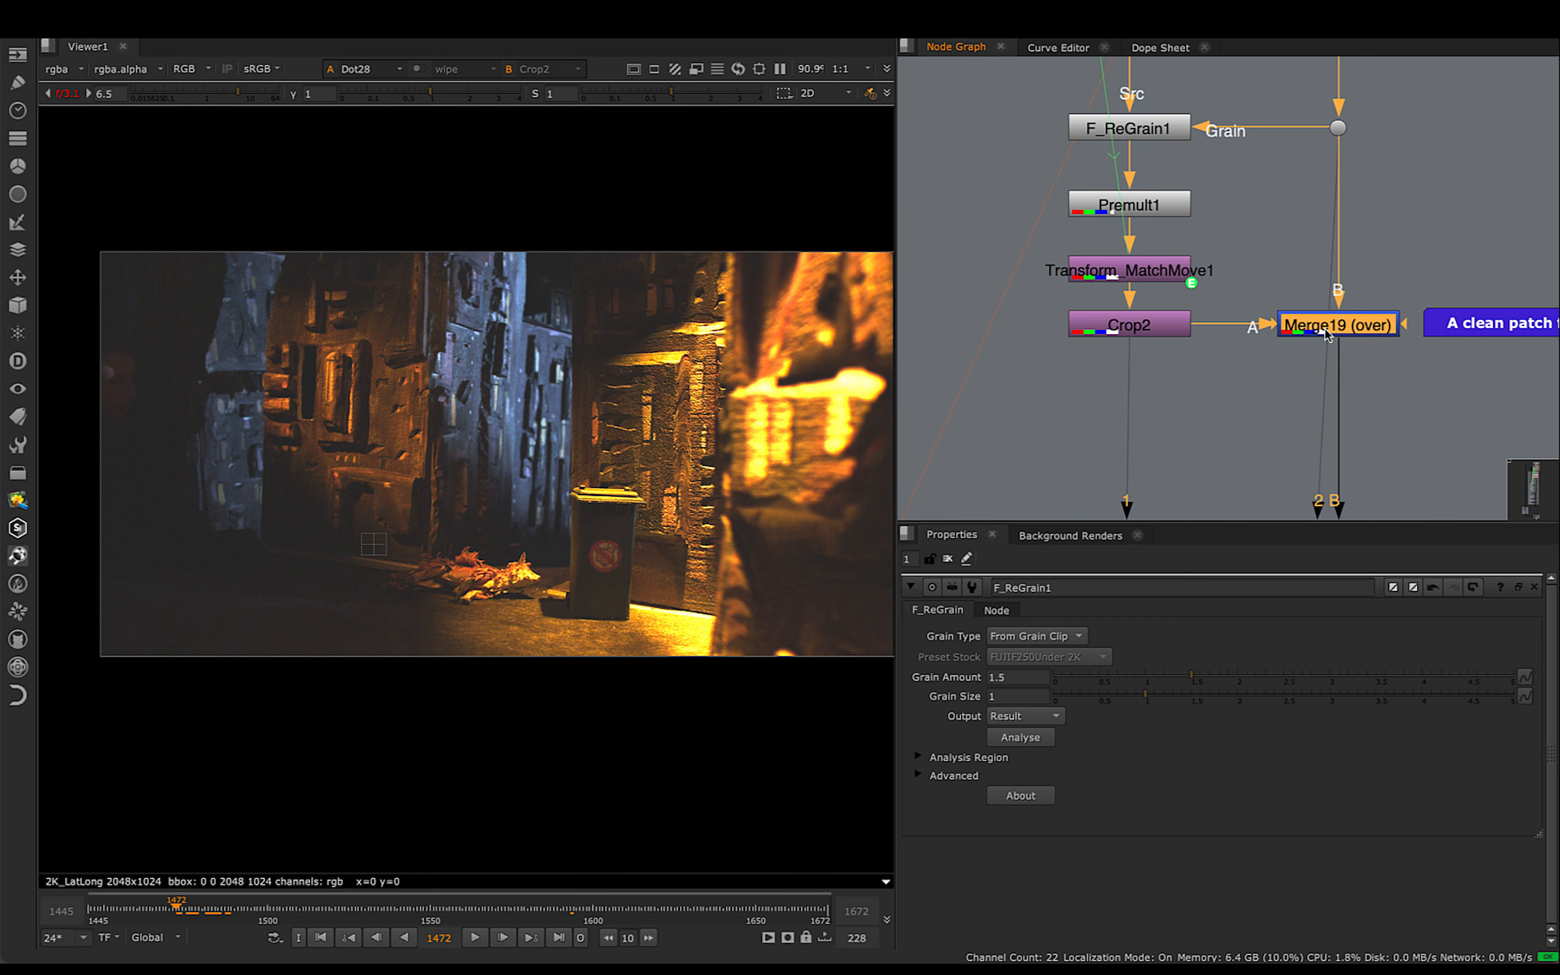
{"action": "key", "text": "2"}
{"action": "scroll", "coordinate": [140, 415], "scroll_direction": "up", "scroll_amount": 10}
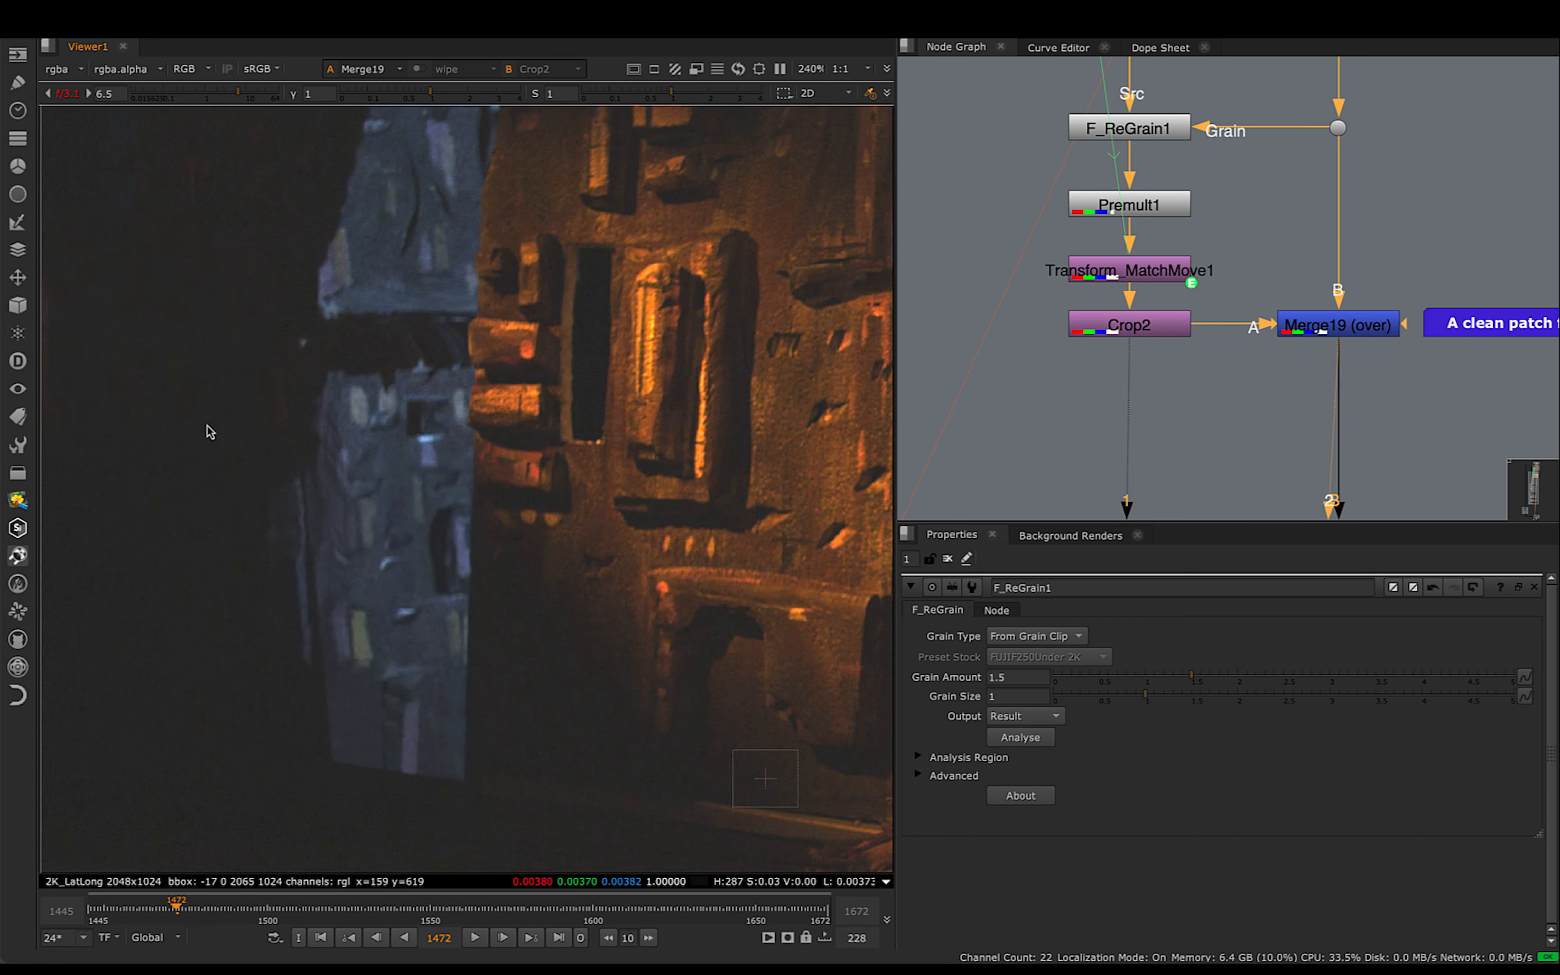
{"action": "middle_click_drag", "start_coordinate": [209, 427], "coordinate": [331, 393]}
{"action": "scroll", "coordinate": [328, 394], "scroll_direction": "up", "scroll_amount": 1}
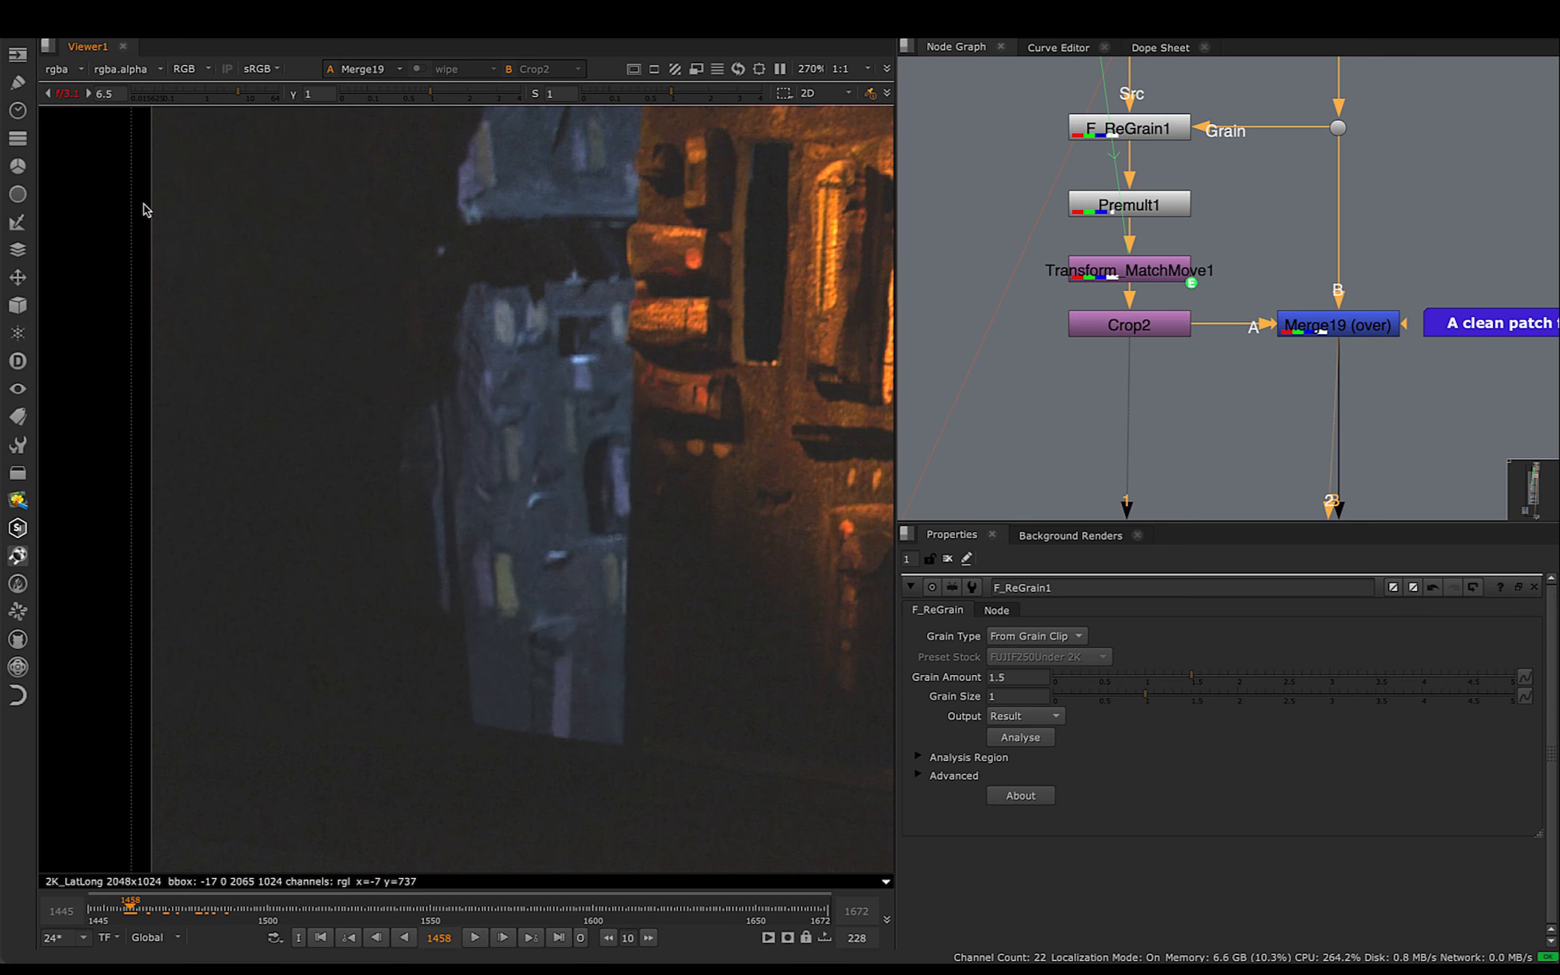
{"action": "left_click_drag", "start_coordinate": [145, 206], "coordinate": [303, 477], "text": "ctrl+shift"}
{"action": "left_click_drag", "start_coordinate": [247, 574], "coordinate": [625, 771], "text": "ctrl+shift"}
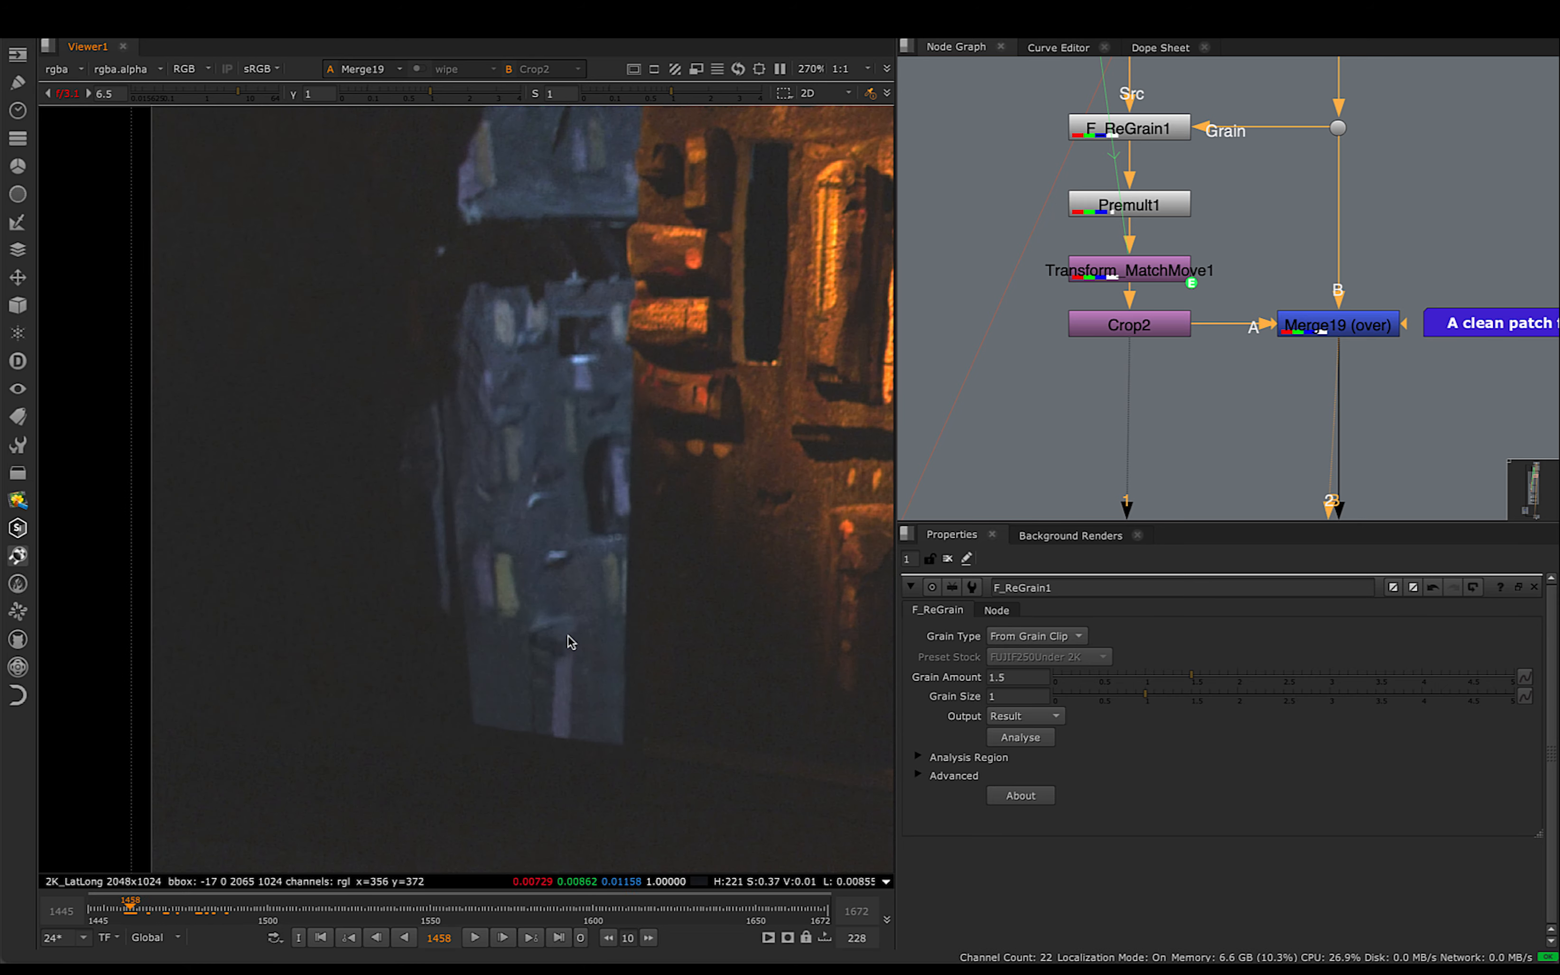
{"action": "scroll", "coordinate": [574, 649], "scroll_direction": "down", "scroll_amount": 2}
{"action": "middle_click_drag", "start_coordinate": [585, 662], "coordinate": [498, 613]}
{"action": "key", "text": "f"}
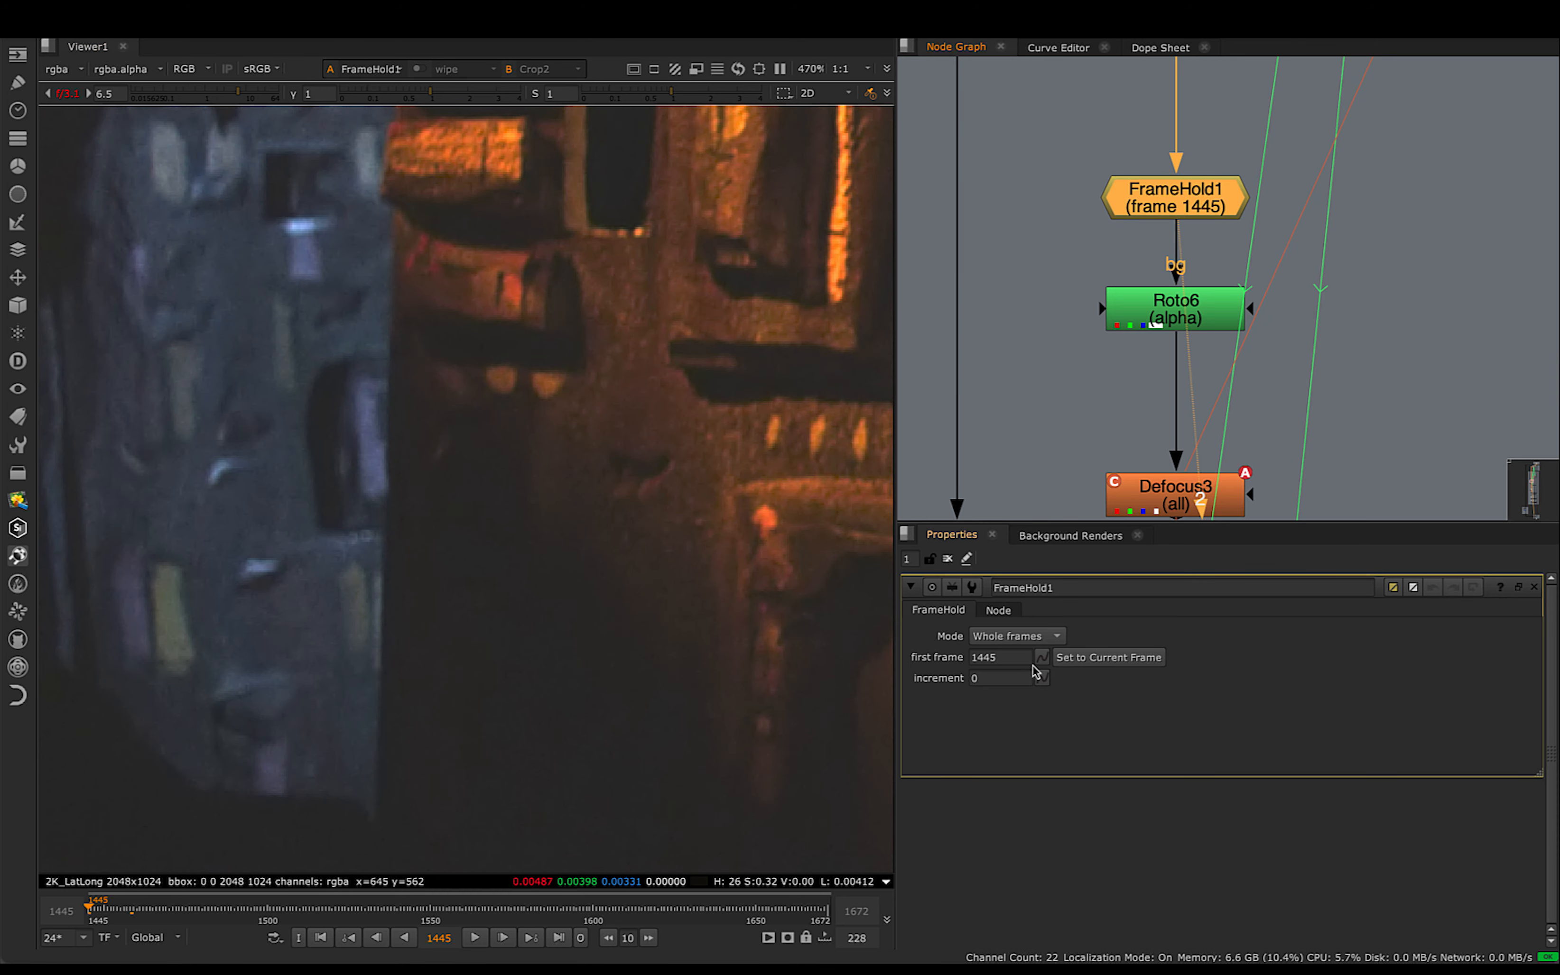
- Check FrameHold1's first frame setting, then open Roto6's properties and examine its shape at frame 1445
{"action": "left_click_drag", "start_coordinate": [1010, 658], "coordinate": [960, 658]}
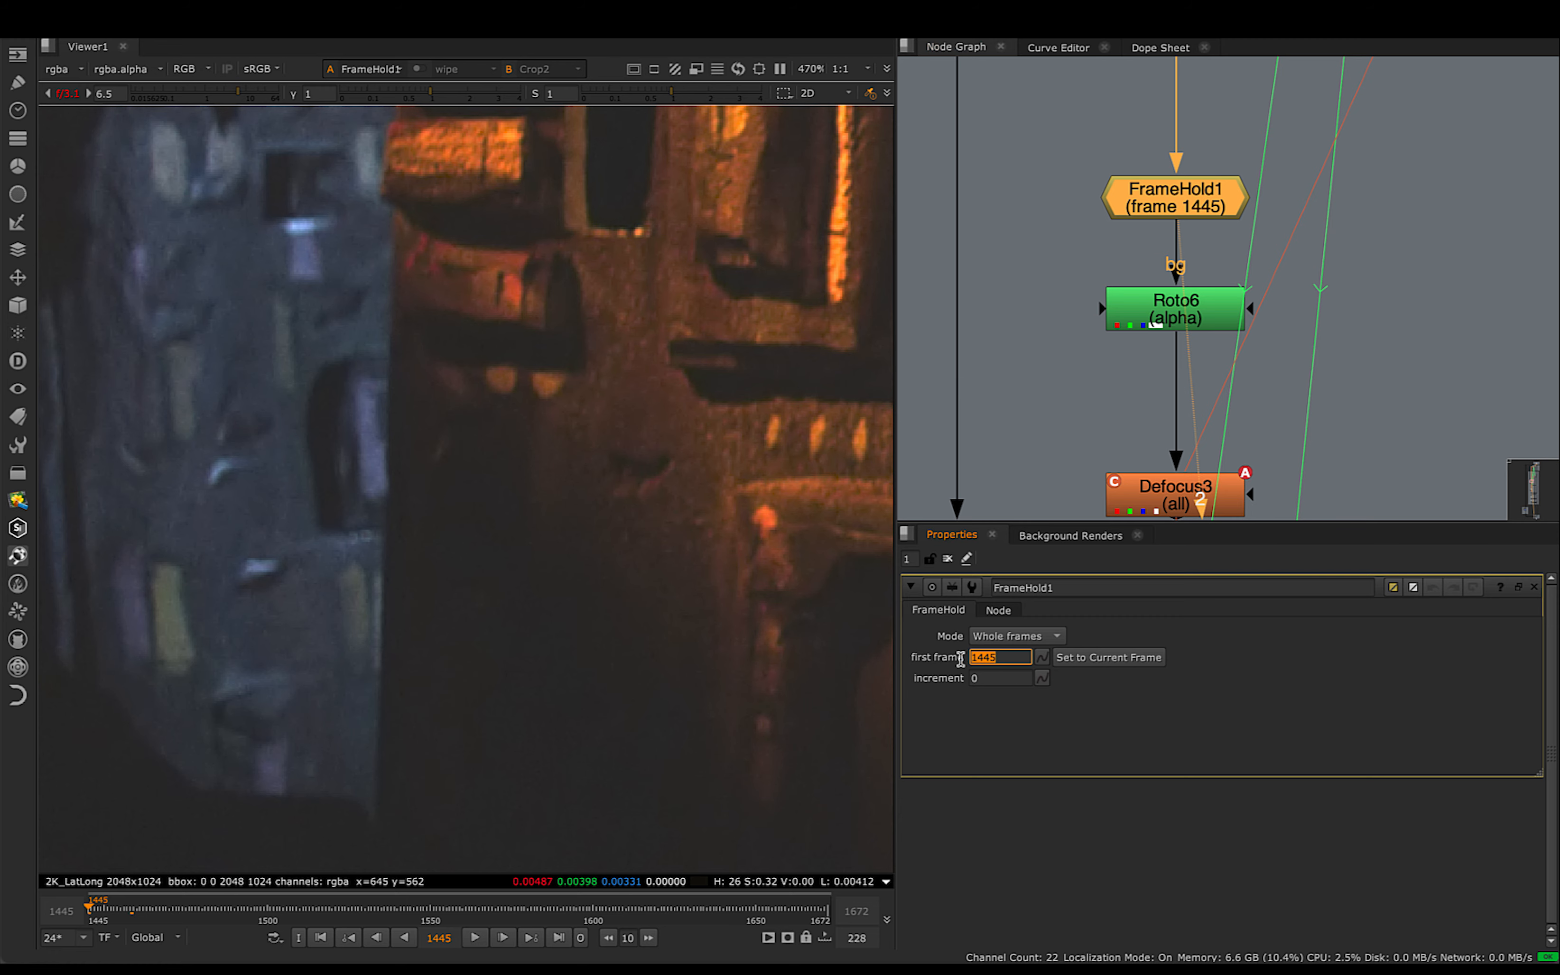
{"action": "middle_click_drag", "start_coordinate": [533, 488], "coordinate": [533, 429]}
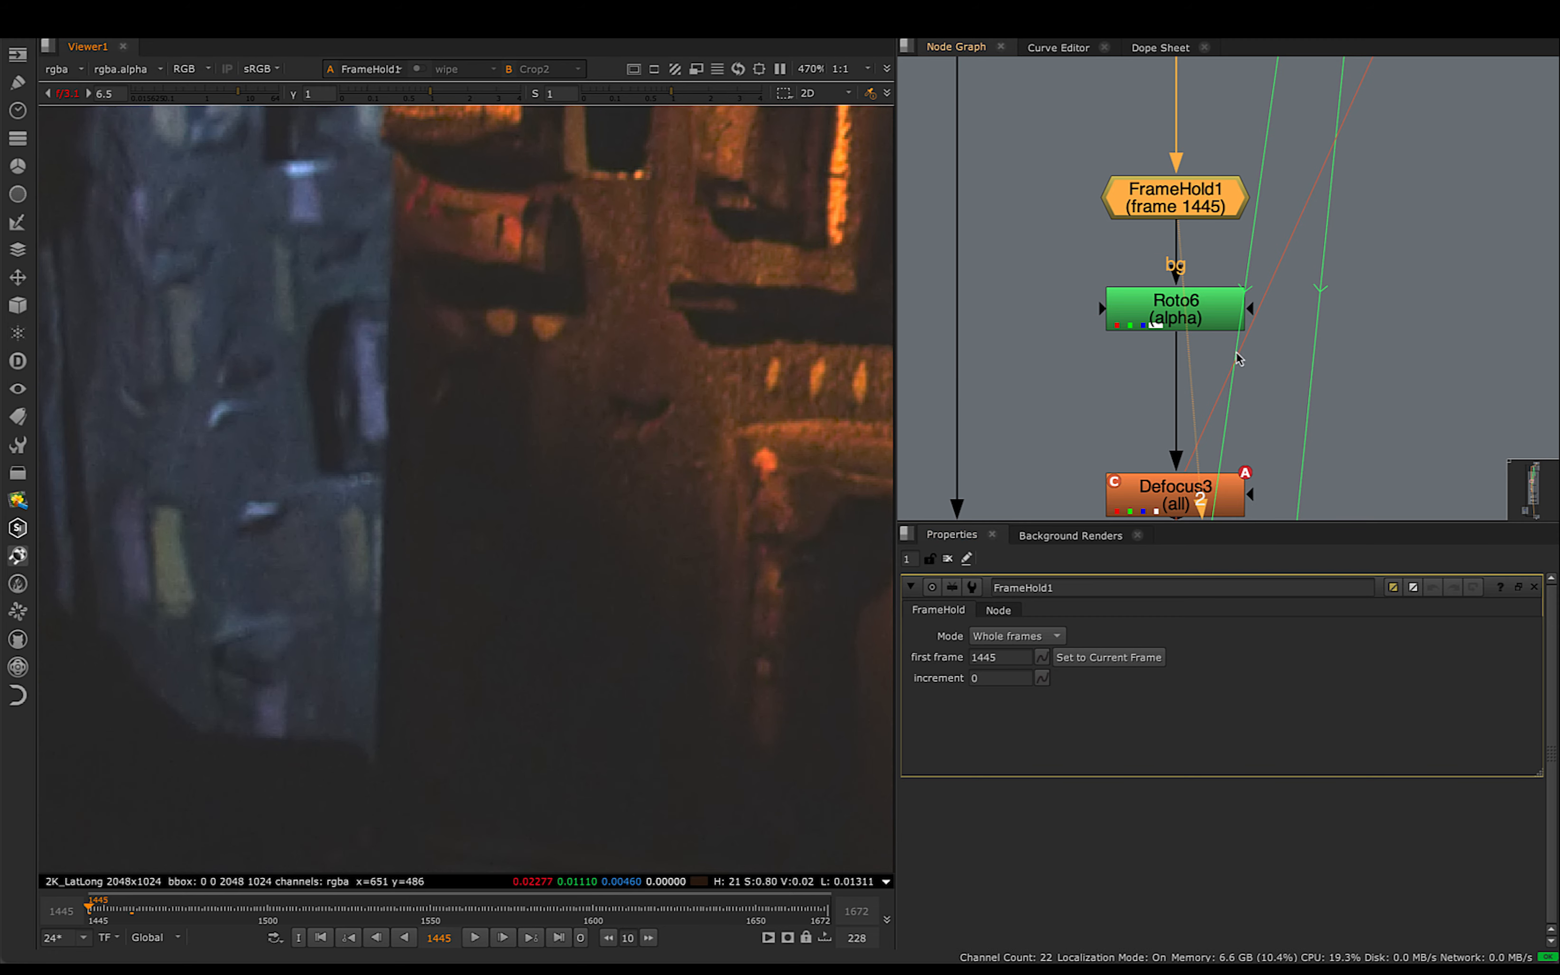
{"action": "double_click", "coordinate": [1174, 310]}
{"action": "scroll", "coordinate": [497, 336], "scroll_direction": "down", "scroll_amount": 3}
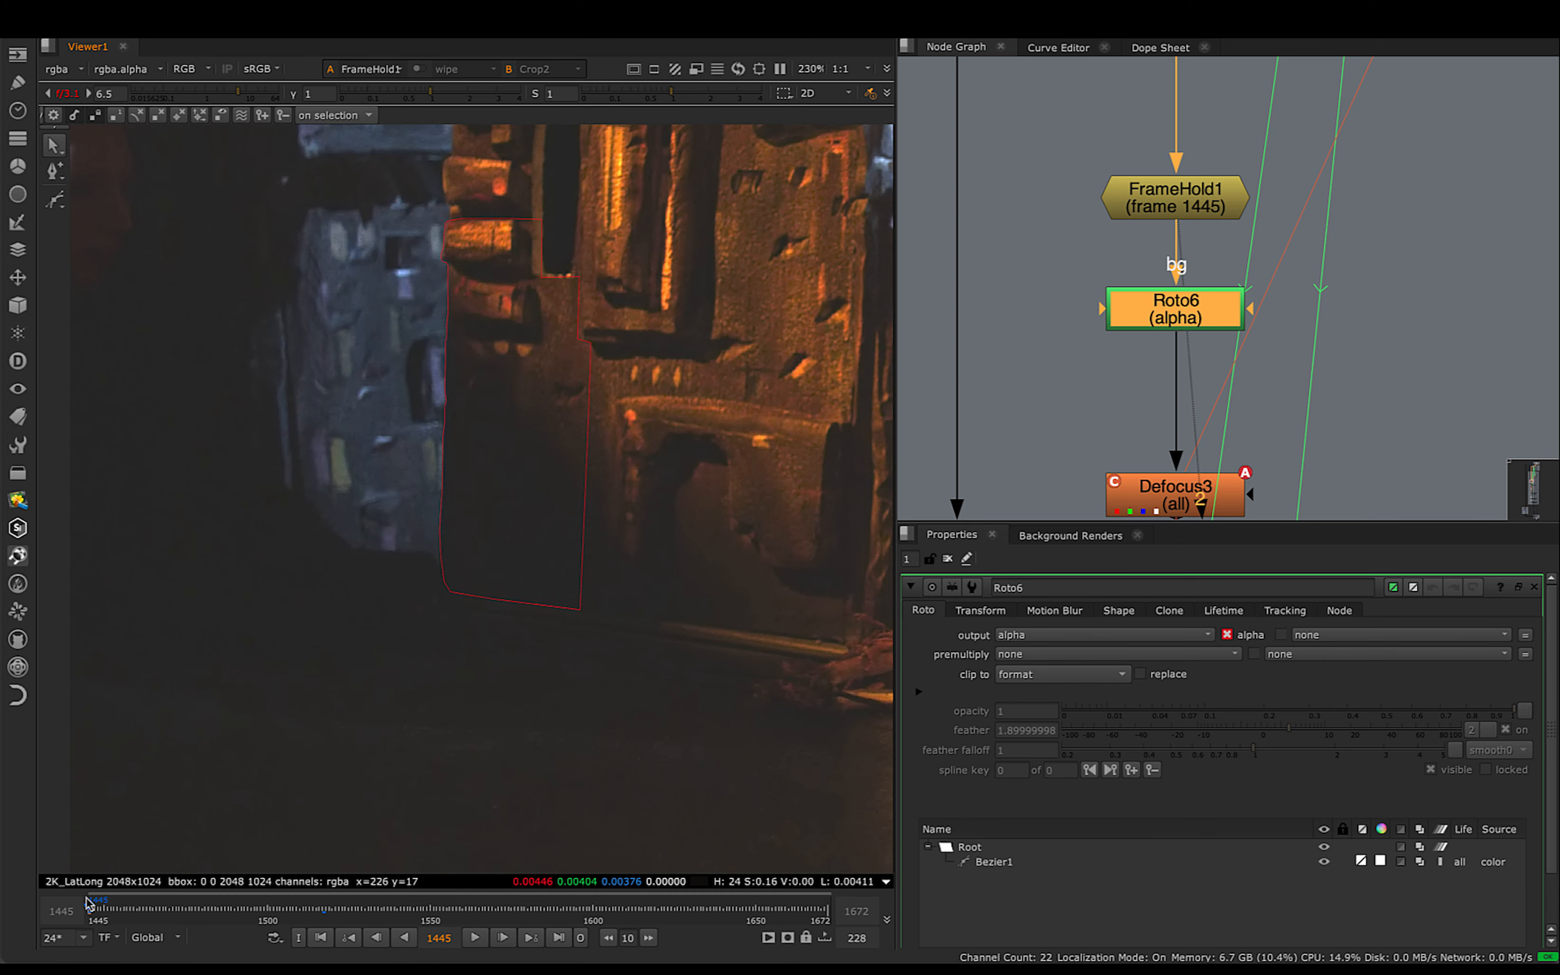
{"action": "scroll", "coordinate": [501, 457], "scroll_direction": "up", "scroll_amount": 1}
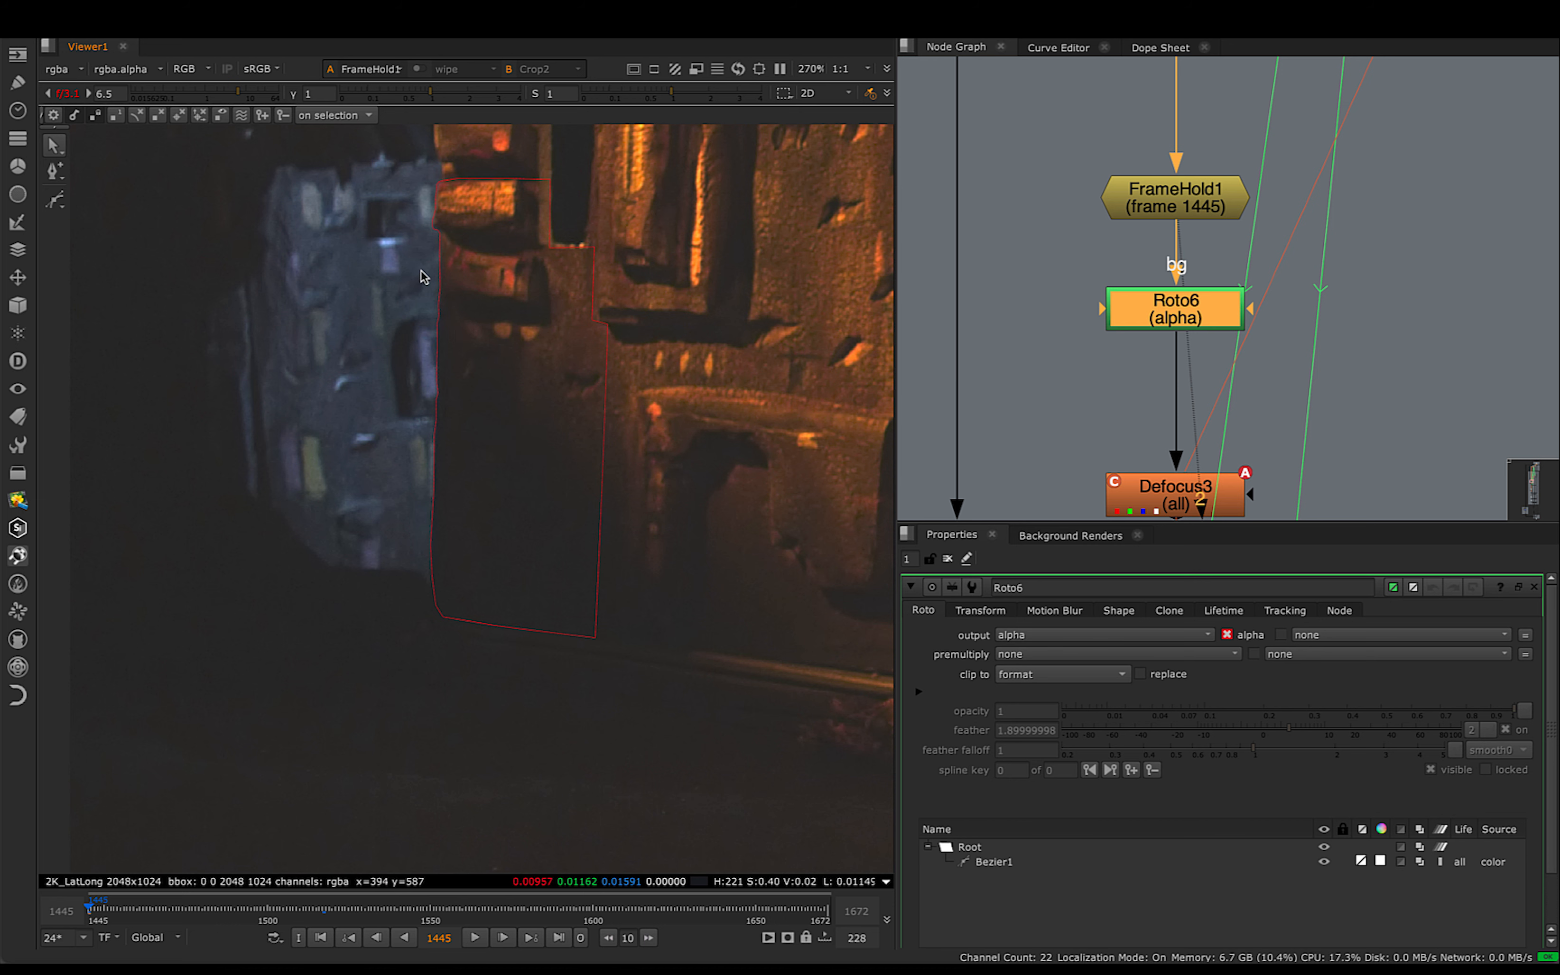
- Compare the cloned Defocus3 below Roto6 with its counterpart above F_ReGrain1 in the first patch branch
{"action": "middle_click_drag", "start_coordinate": [1199, 497], "coordinate": [1116, 423]}
{"action": "left_click", "coordinate": [1155, 432]}
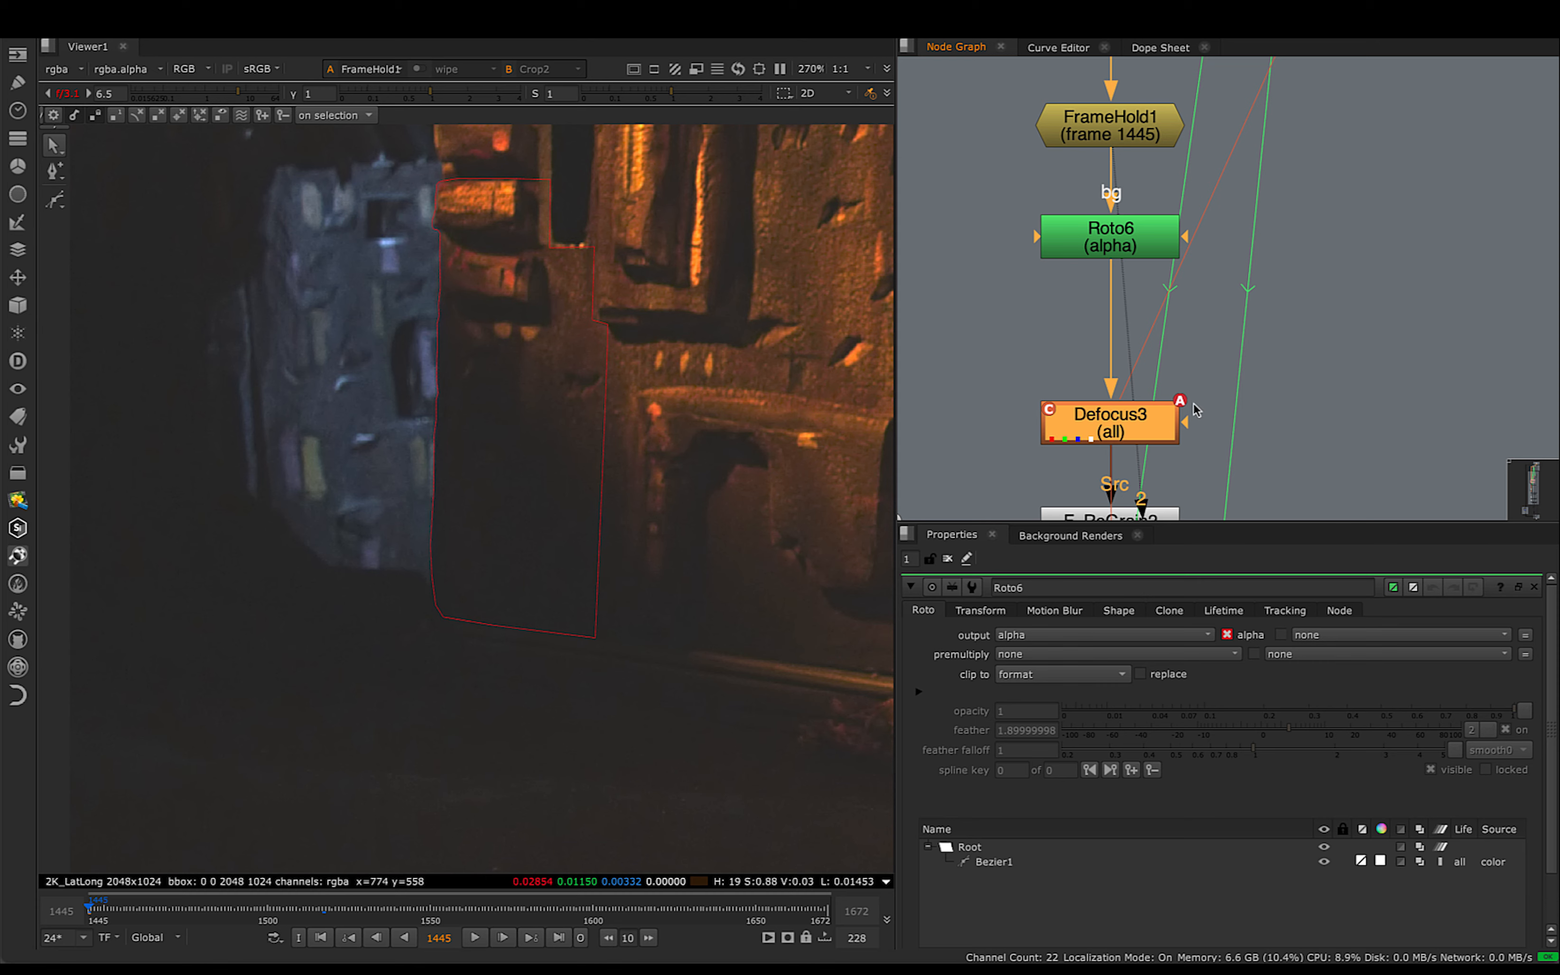
{"action": "scroll", "coordinate": [1213, 407], "scroll_direction": "down", "scroll_amount": 4}
{"action": "middle_click_drag", "start_coordinate": [1271, 282], "coordinate": [1187, 441]}
{"action": "middle_click_drag", "start_coordinate": [1266, 235], "coordinate": [1161, 456]}
{"action": "scroll", "coordinate": [1224, 253], "scroll_direction": "up", "scroll_amount": 4}
{"action": "left_click", "coordinate": [1244, 253]}
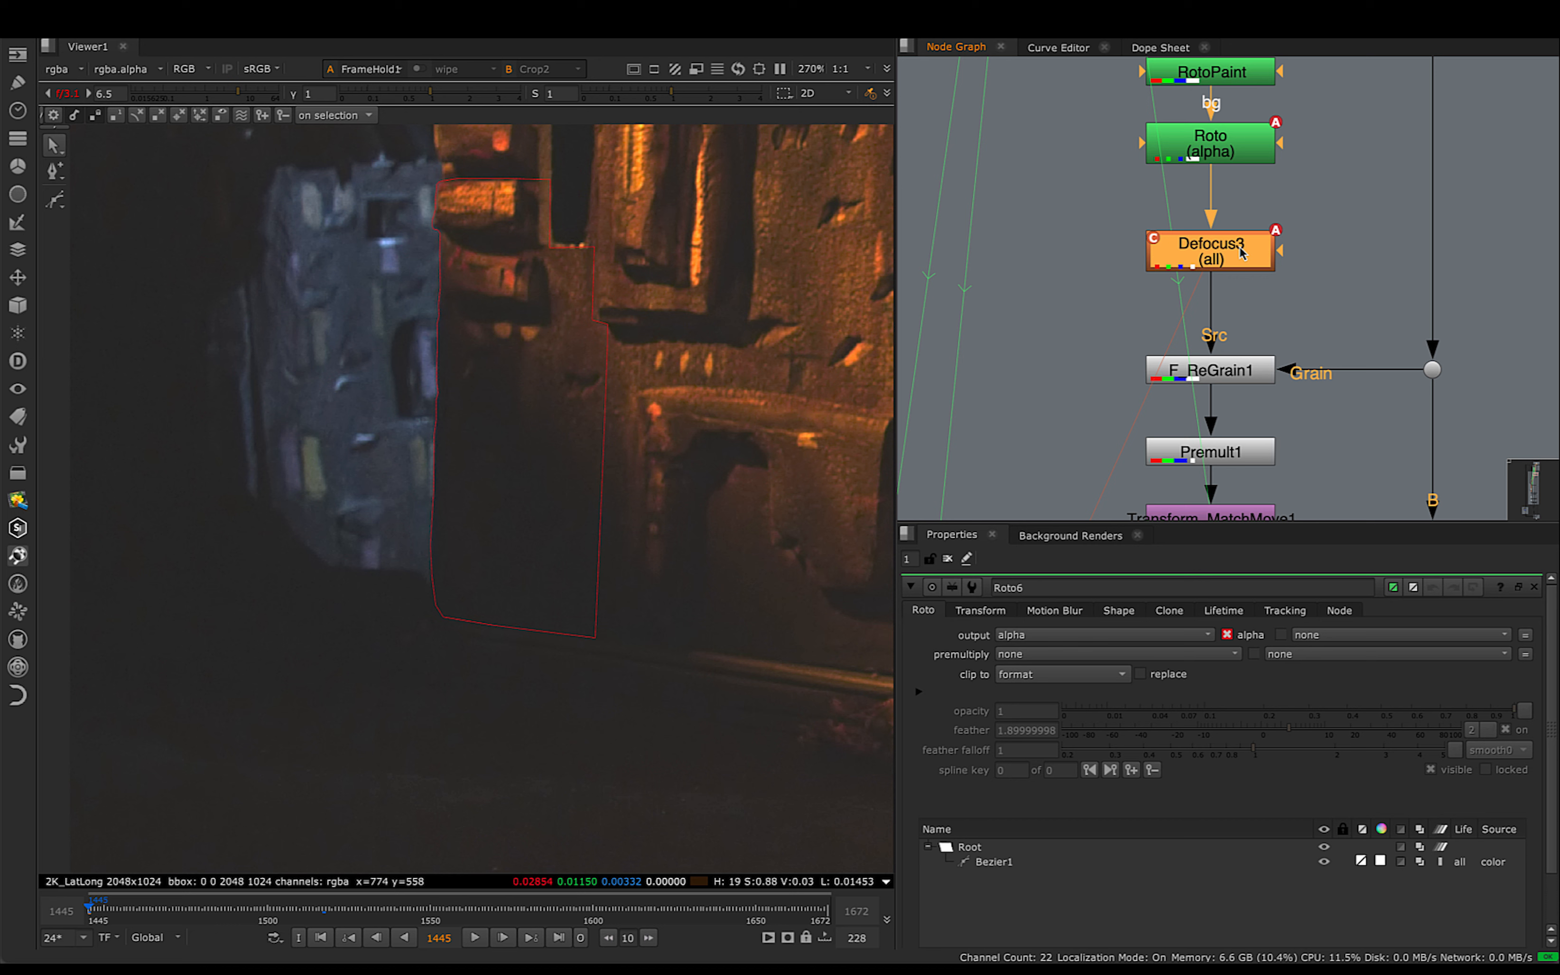
{"action": "scroll", "coordinate": [1193, 251], "scroll_direction": "up", "scroll_amount": 1}
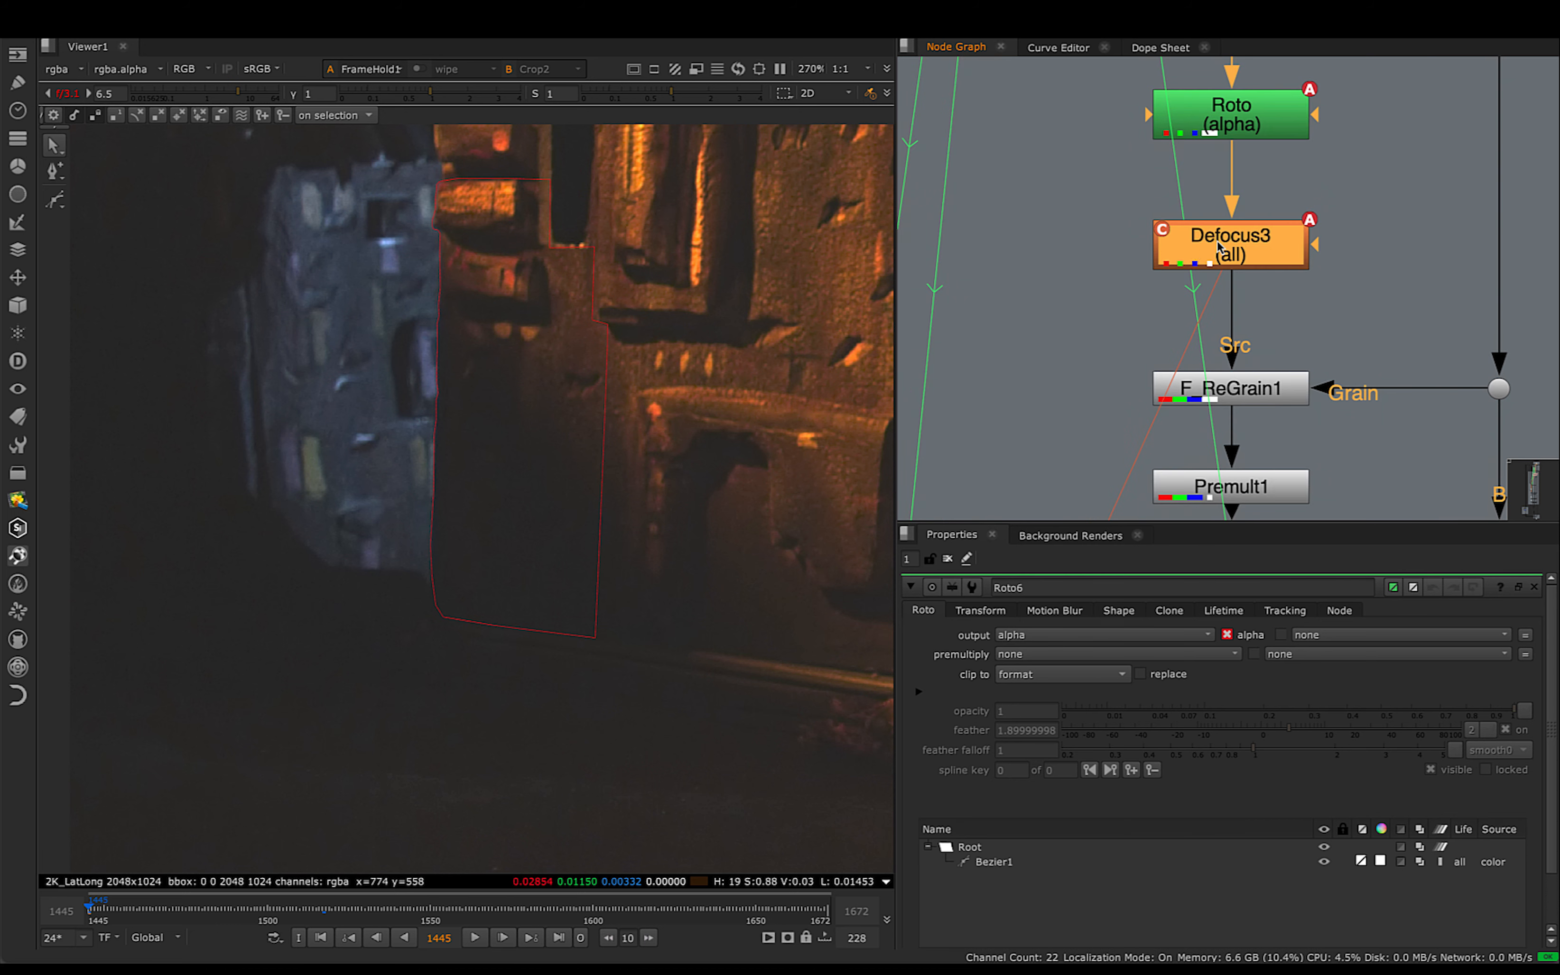
- View the output of Defocus3 below Roto6 and compare its blur at frames 1641 and 1601
{"action": "scroll", "coordinate": [1122, 303], "scroll_direction": "down", "scroll_amount": 4}
{"action": "middle_click_drag", "start_coordinate": [1080, 393], "coordinate": [1128, 166]}
{"action": "scroll", "coordinate": [1055, 319], "scroll_direction": "down", "scroll_amount": 4}
{"action": "scroll", "coordinate": [1015, 368], "scroll_direction": "up", "scroll_amount": 5}
{"action": "middle_click_drag", "start_coordinate": [1087, 408], "coordinate": [1112, 282]}
{"action": "left_click", "coordinate": [1111, 303]}
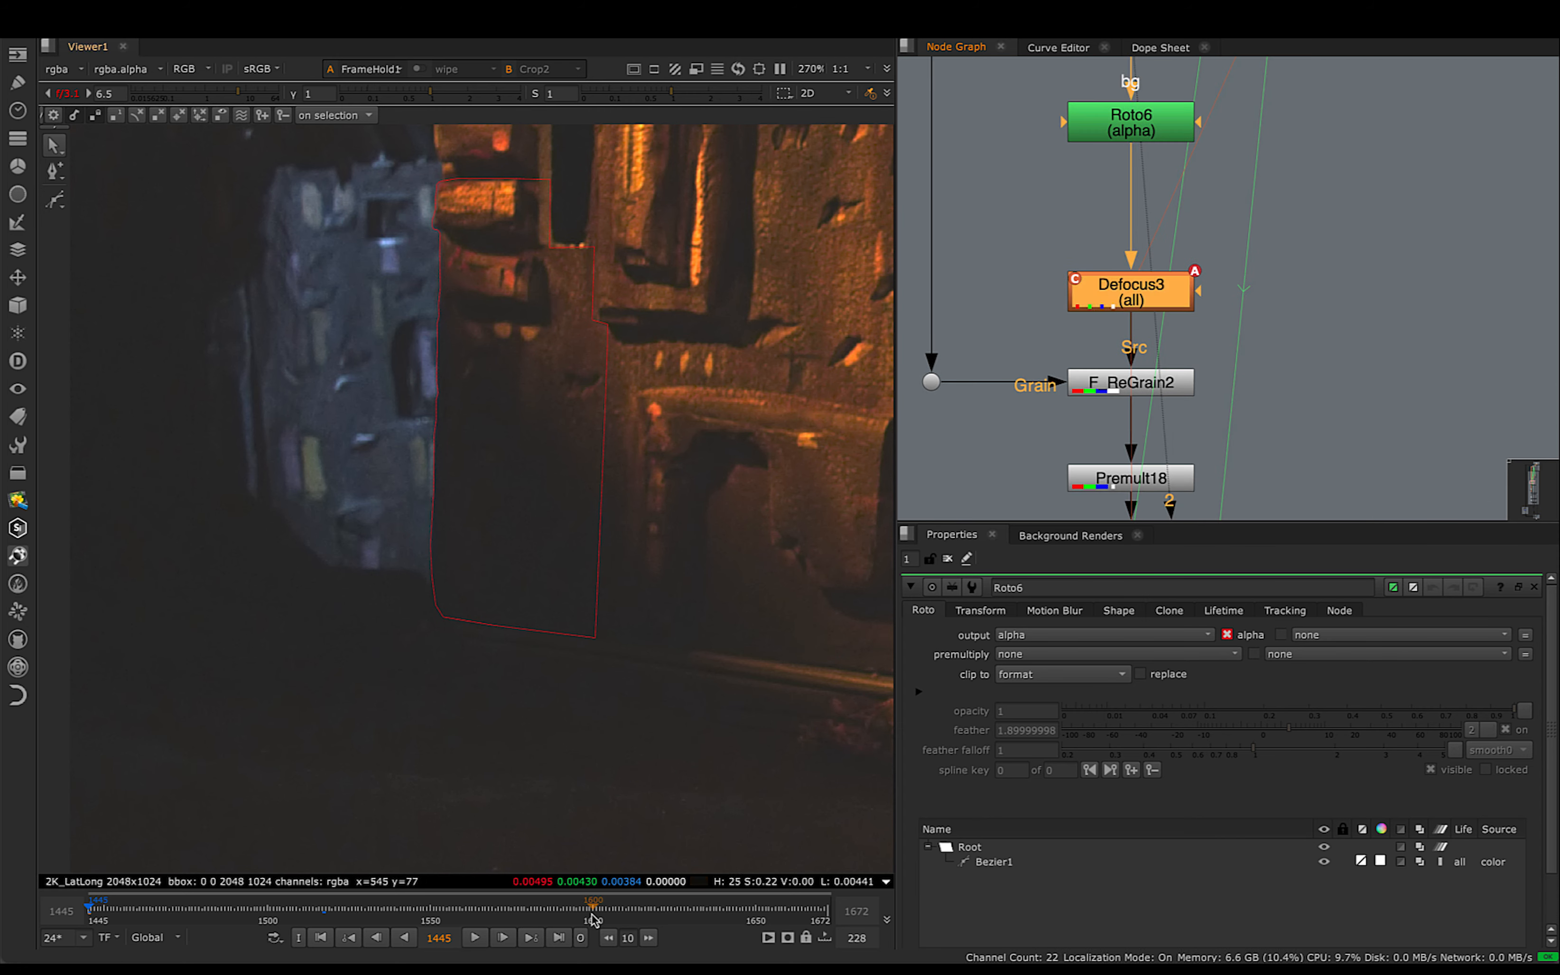
{"action": "left_click_drag", "start_coordinate": [593, 916], "coordinate": [621, 922]}
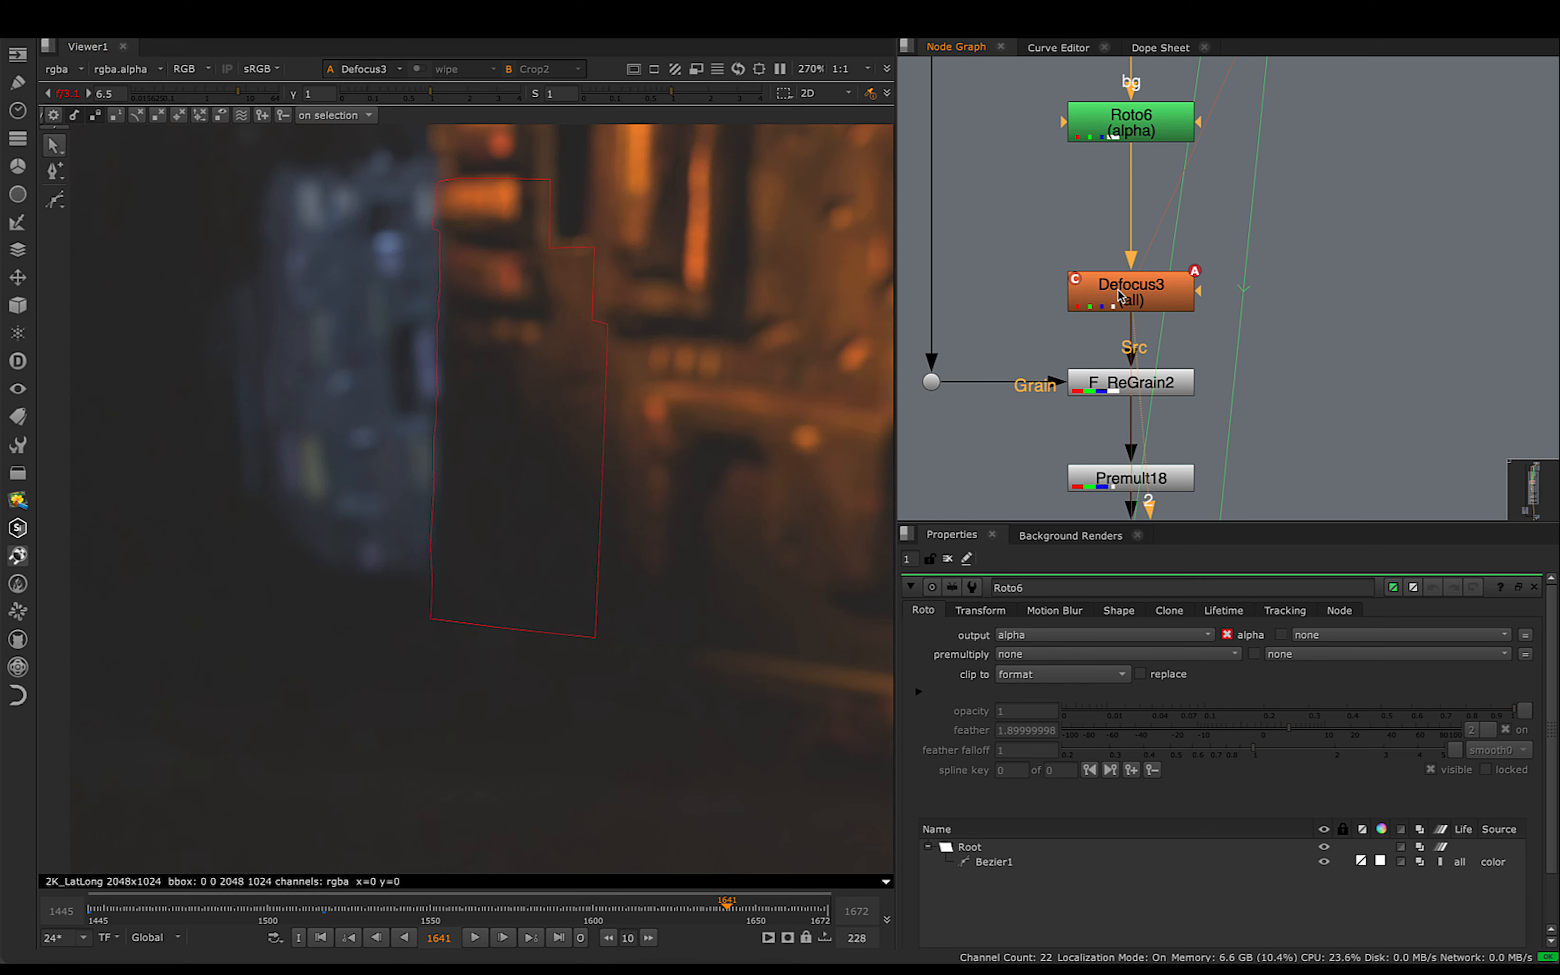
{"action": "left_click_drag", "start_coordinate": [563, 913], "coordinate": [596, 929]}
{"action": "middle_click_drag", "start_coordinate": [1167, 338], "coordinate": [1216, 325]}
{"action": "scroll", "coordinate": [561, 390], "scroll_direction": "up", "scroll_amount": 6}
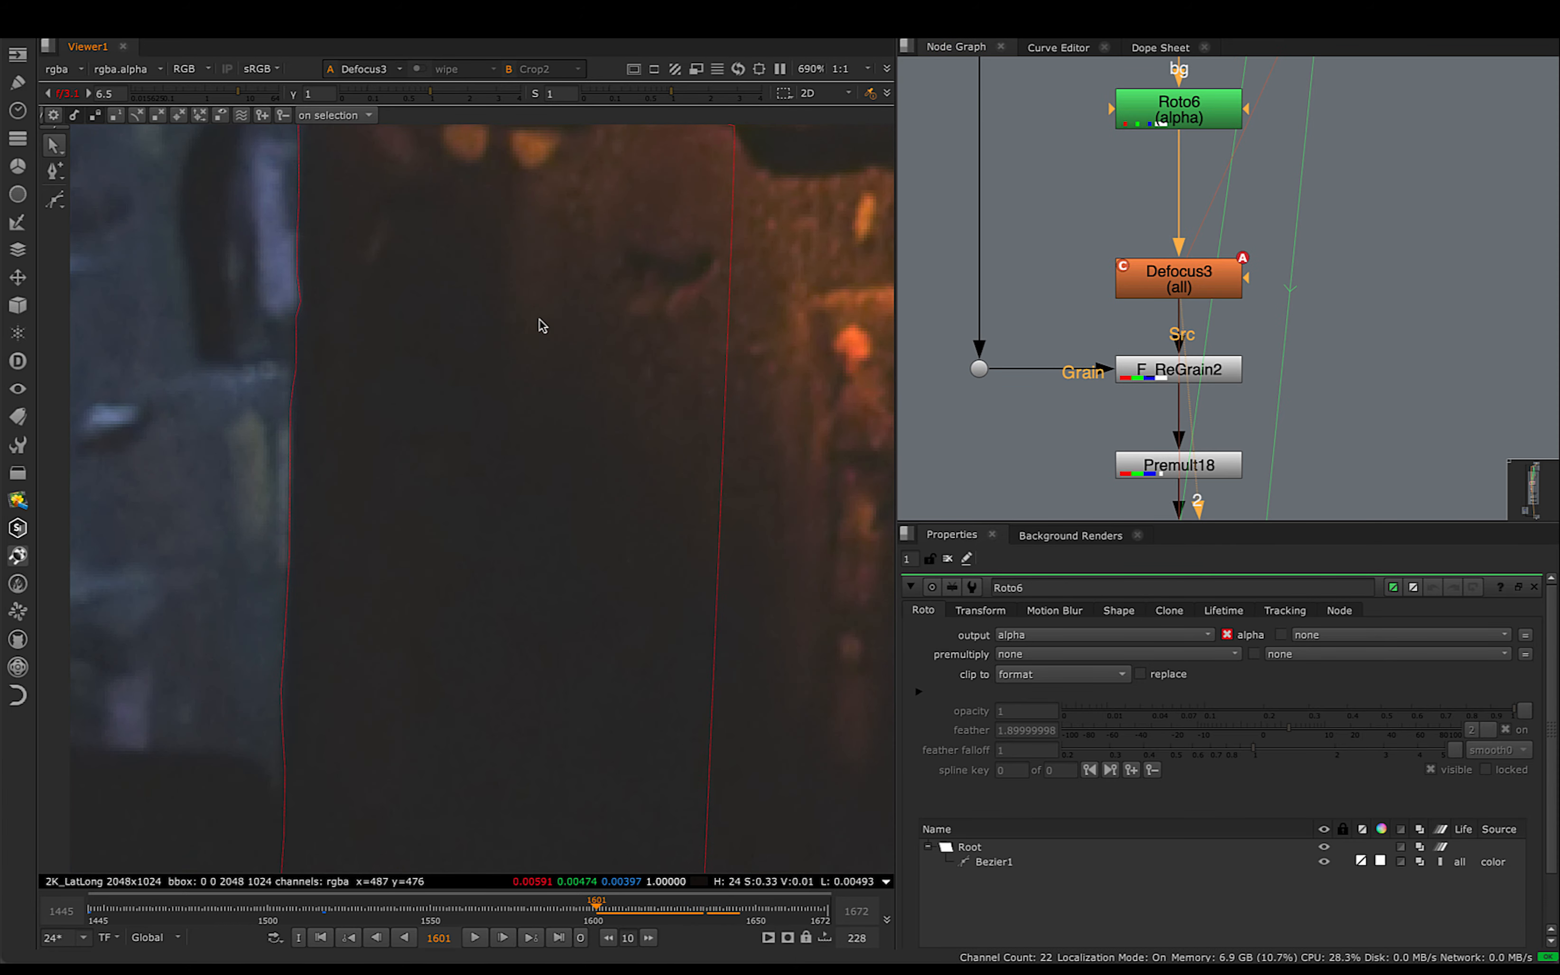
- Open F_ReGrain2's properties, view its output and examine the grain around its analysis region
{"action": "left_click", "coordinate": [1169, 378]}
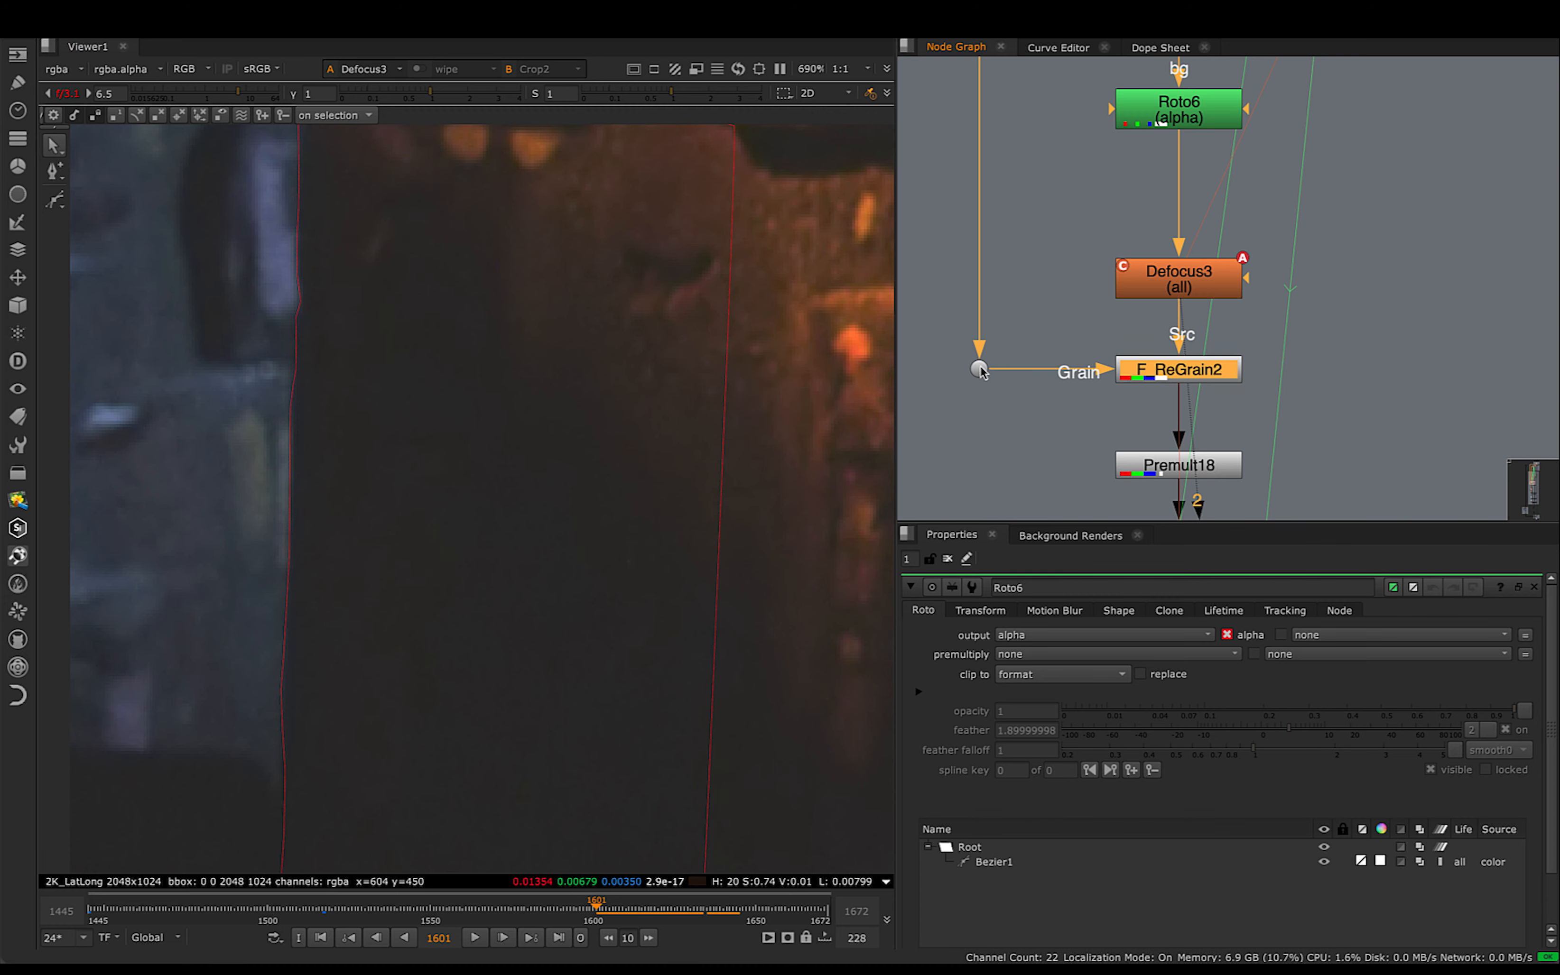
{"action": "left_click_drag", "start_coordinate": [571, 459], "coordinate": [647, 489]}
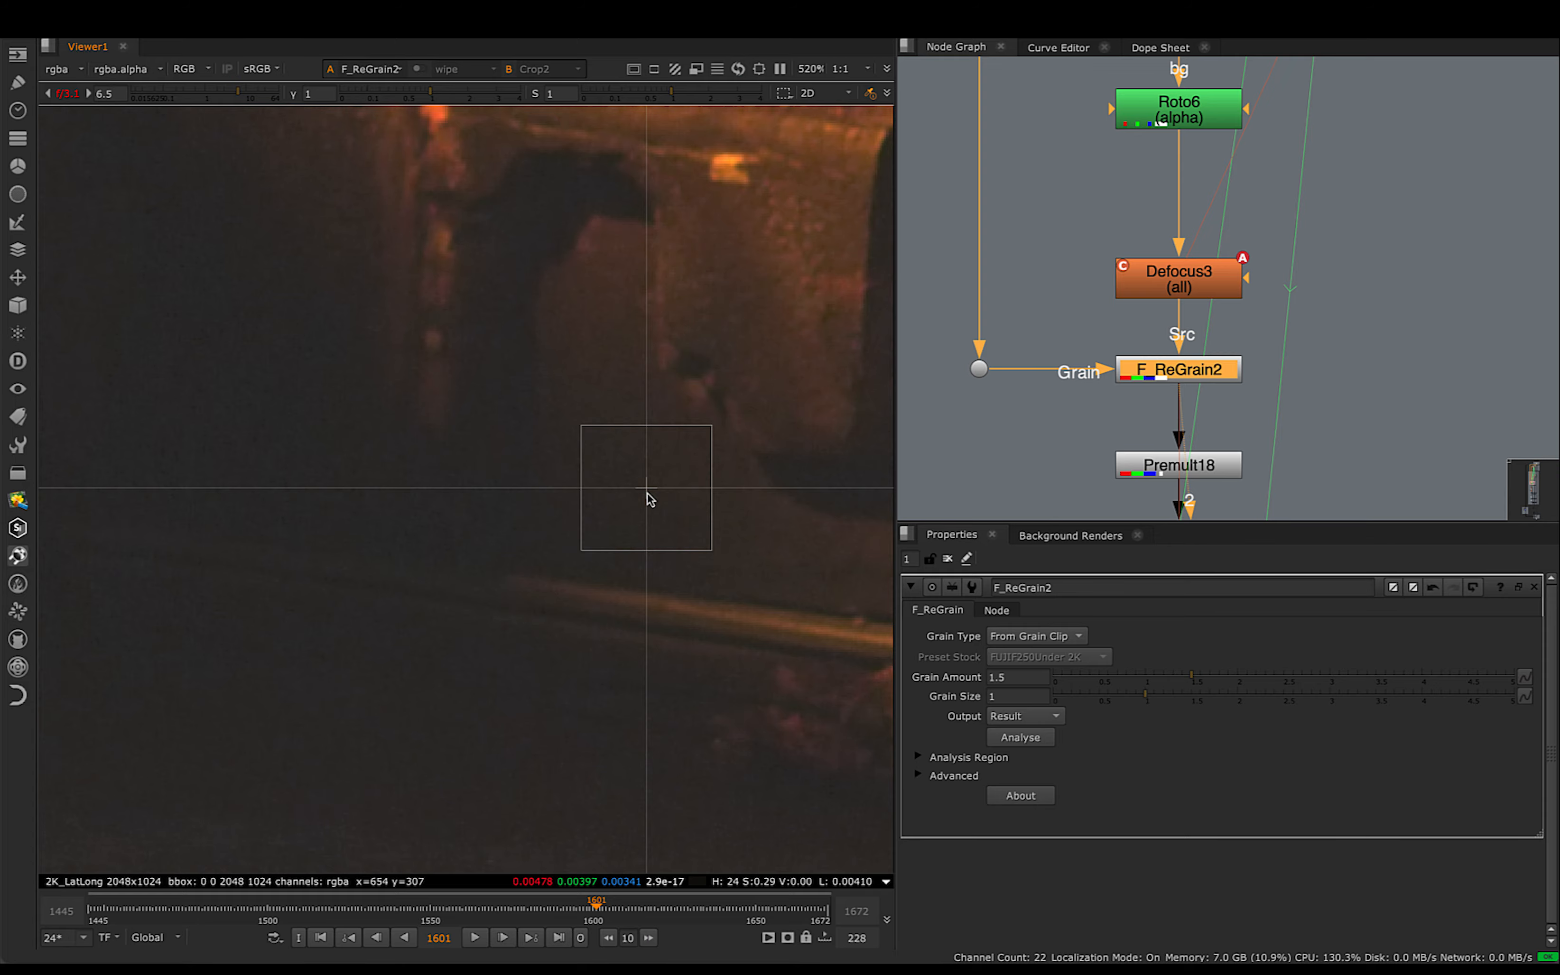
{"action": "scroll", "coordinate": [683, 478], "scroll_direction": "up", "scroll_amount": 4}
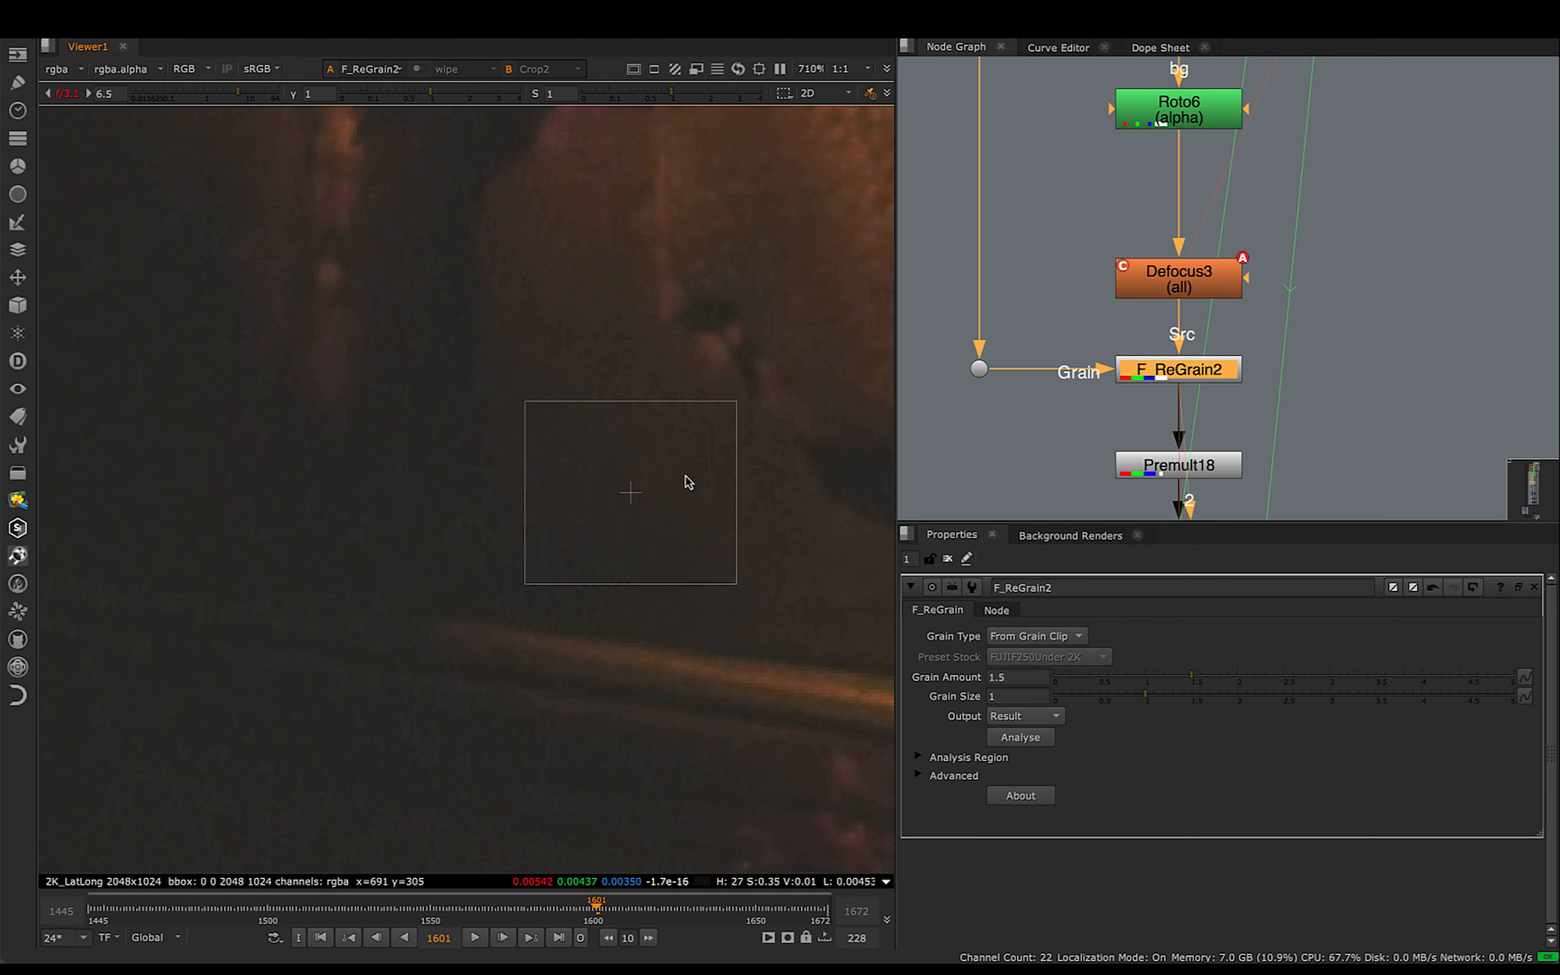
{"action": "middle_click_drag", "start_coordinate": [689, 477], "coordinate": [685, 562]}
{"action": "left_click", "coordinate": [678, 395]}
{"action": "middle_click_drag", "start_coordinate": [662, 375], "coordinate": [503, 370], "text": "alt"}
{"action": "mouse_move", "coordinate": [568, 350]}
{"action": "middle_mouse_down"}
{"action": "mouse_move", "coordinate": [543, 428]}
{"action": "mouse_move", "coordinate": [574, 355]}
{"action": "mouse_move", "coordinate": [598, 355]}
{"action": "middle_mouse_up"}
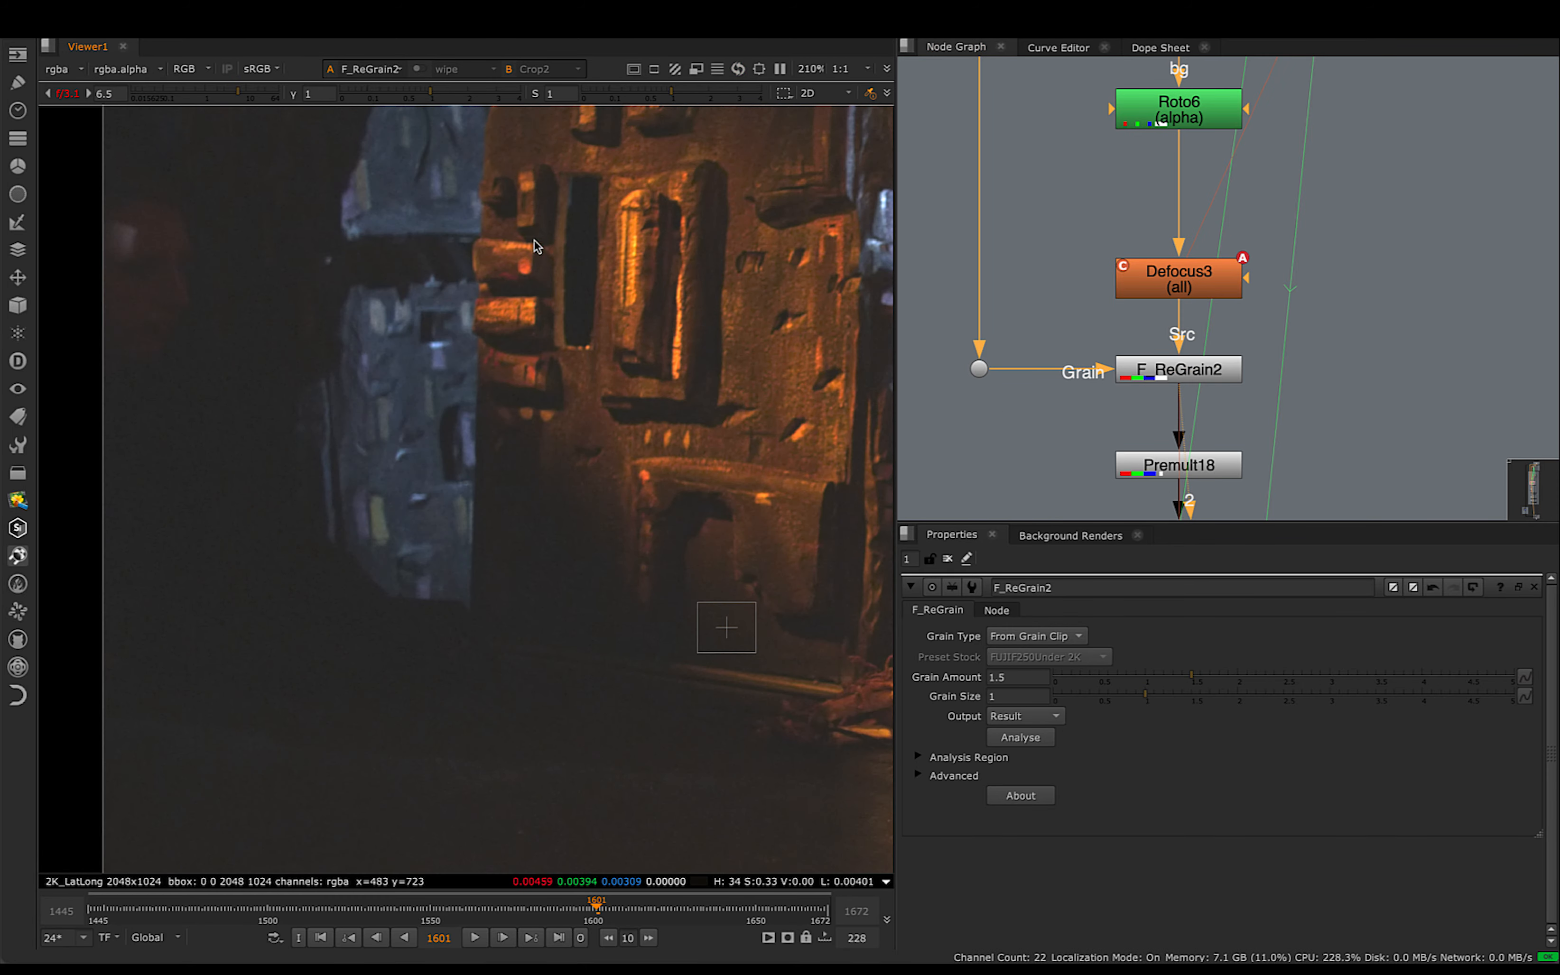
- View Premult18's output at frame 1601 and examine the isolated wall patch and its edges
{"action": "middle_click_drag", "start_coordinate": [1167, 492], "coordinate": [1152, 372]}
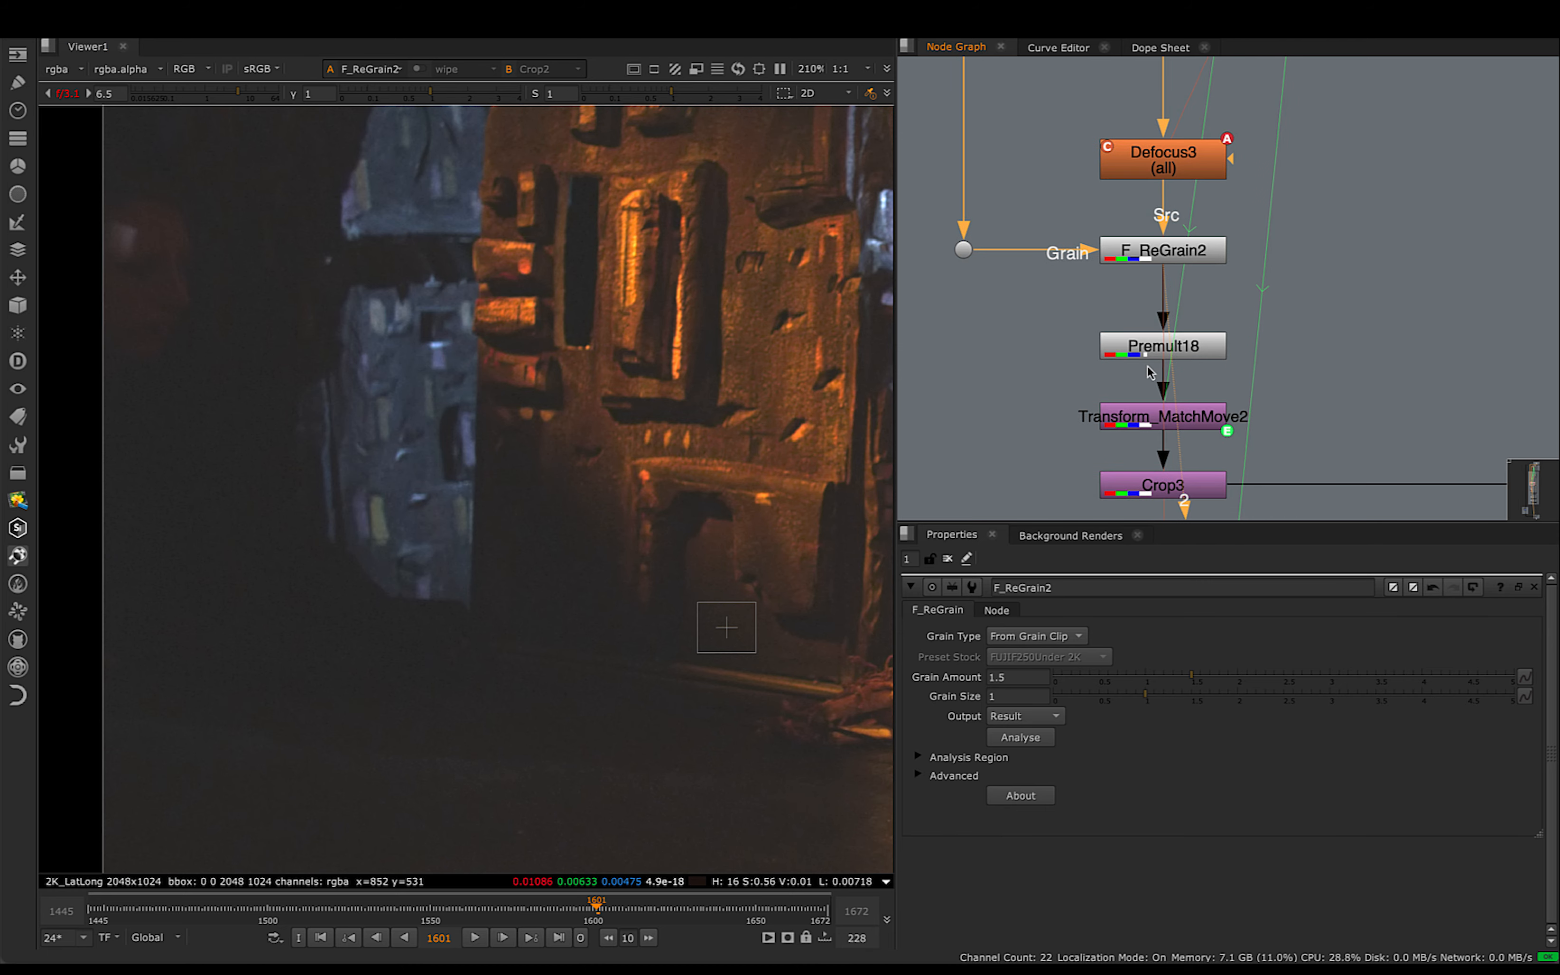
{"action": "left_click", "coordinate": [1146, 352]}
{"action": "key", "text": "1"}
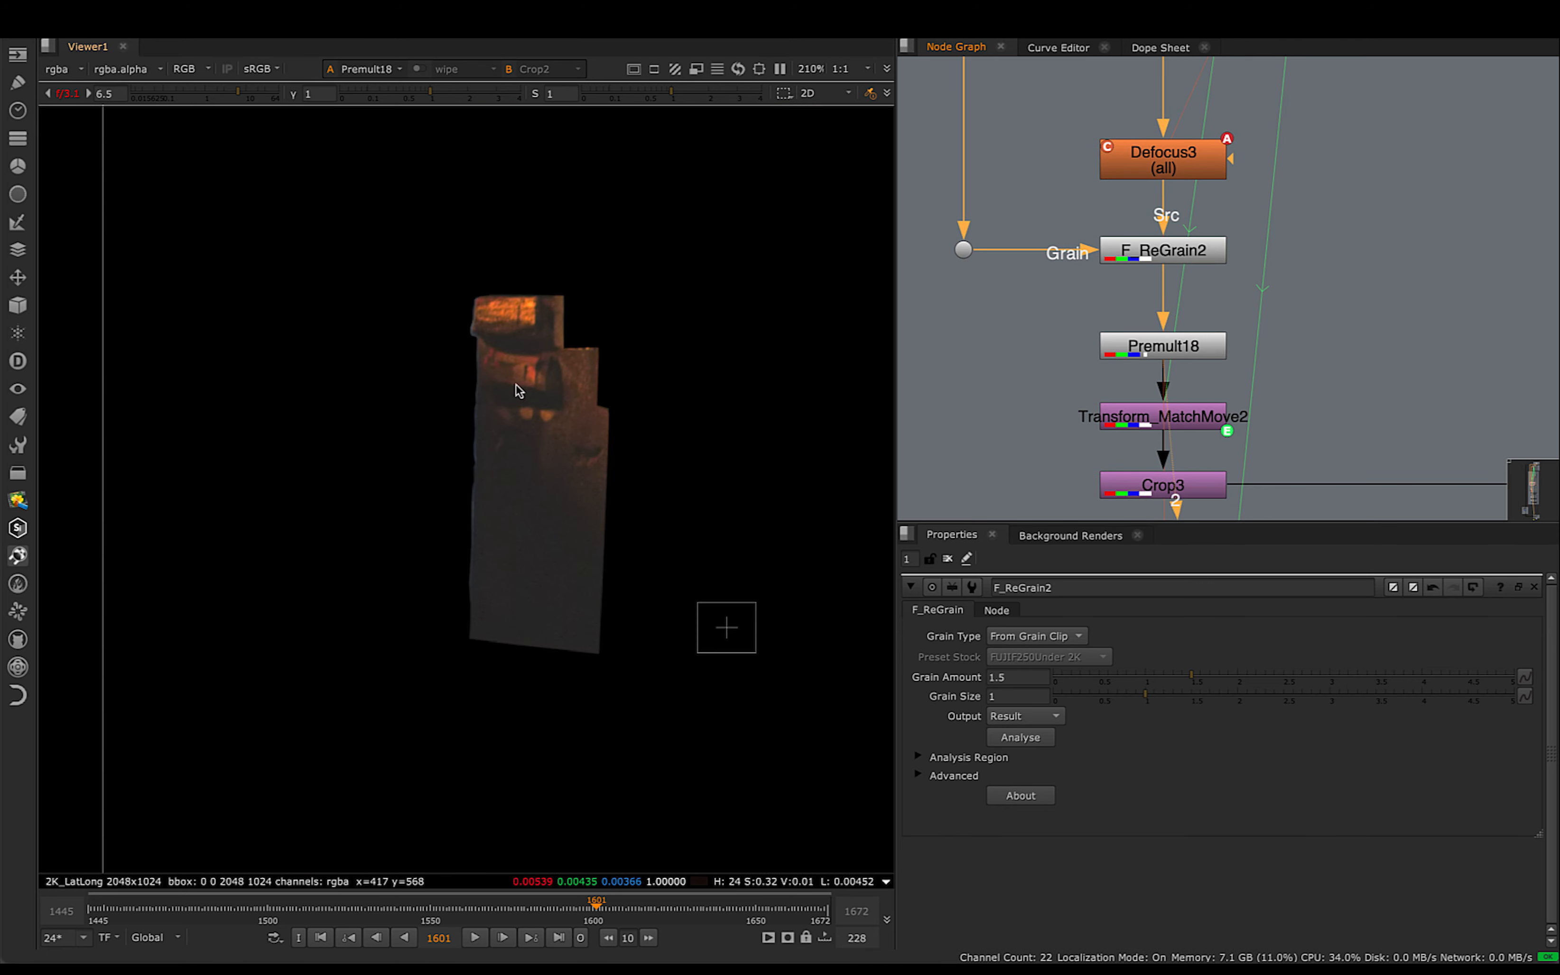
{"action": "scroll", "coordinate": [493, 382], "scroll_direction": "down", "scroll_amount": 3}
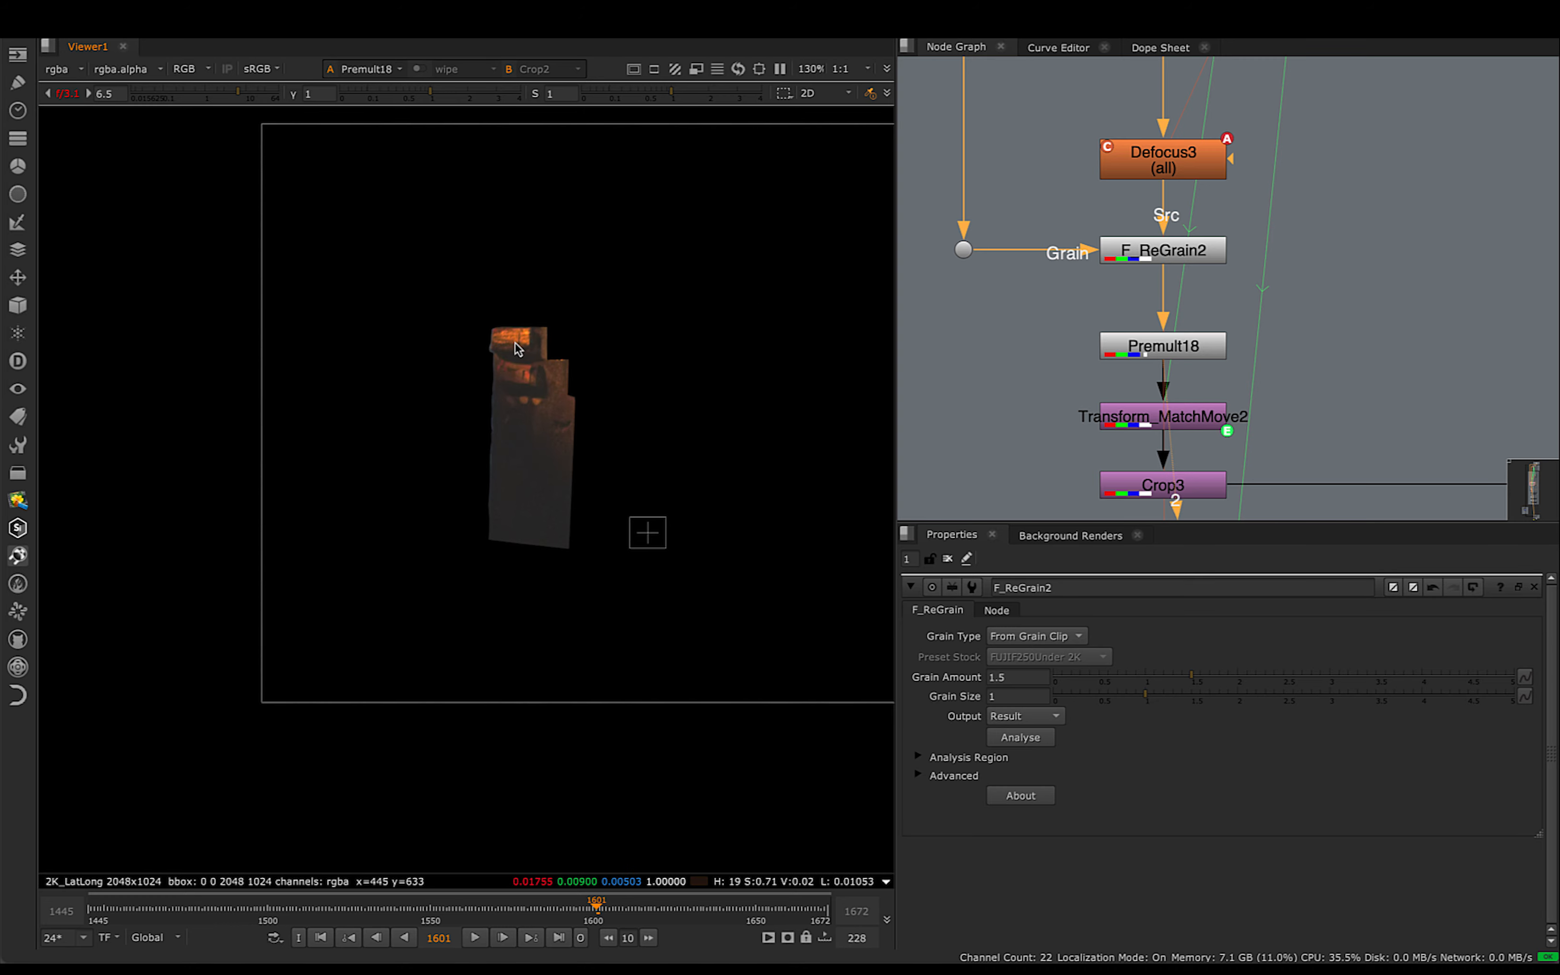
{"action": "scroll", "coordinate": [516, 351], "scroll_direction": "up", "scroll_amount": 5}
{"action": "left_click_drag", "start_coordinate": [376, 219], "coordinate": [693, 832]}
{"action": "scroll", "coordinate": [616, 674], "scroll_direction": "up", "scroll_amount": 1}
{"action": "scroll", "coordinate": [616, 674], "scroll_direction": "up", "scroll_amount": 2}
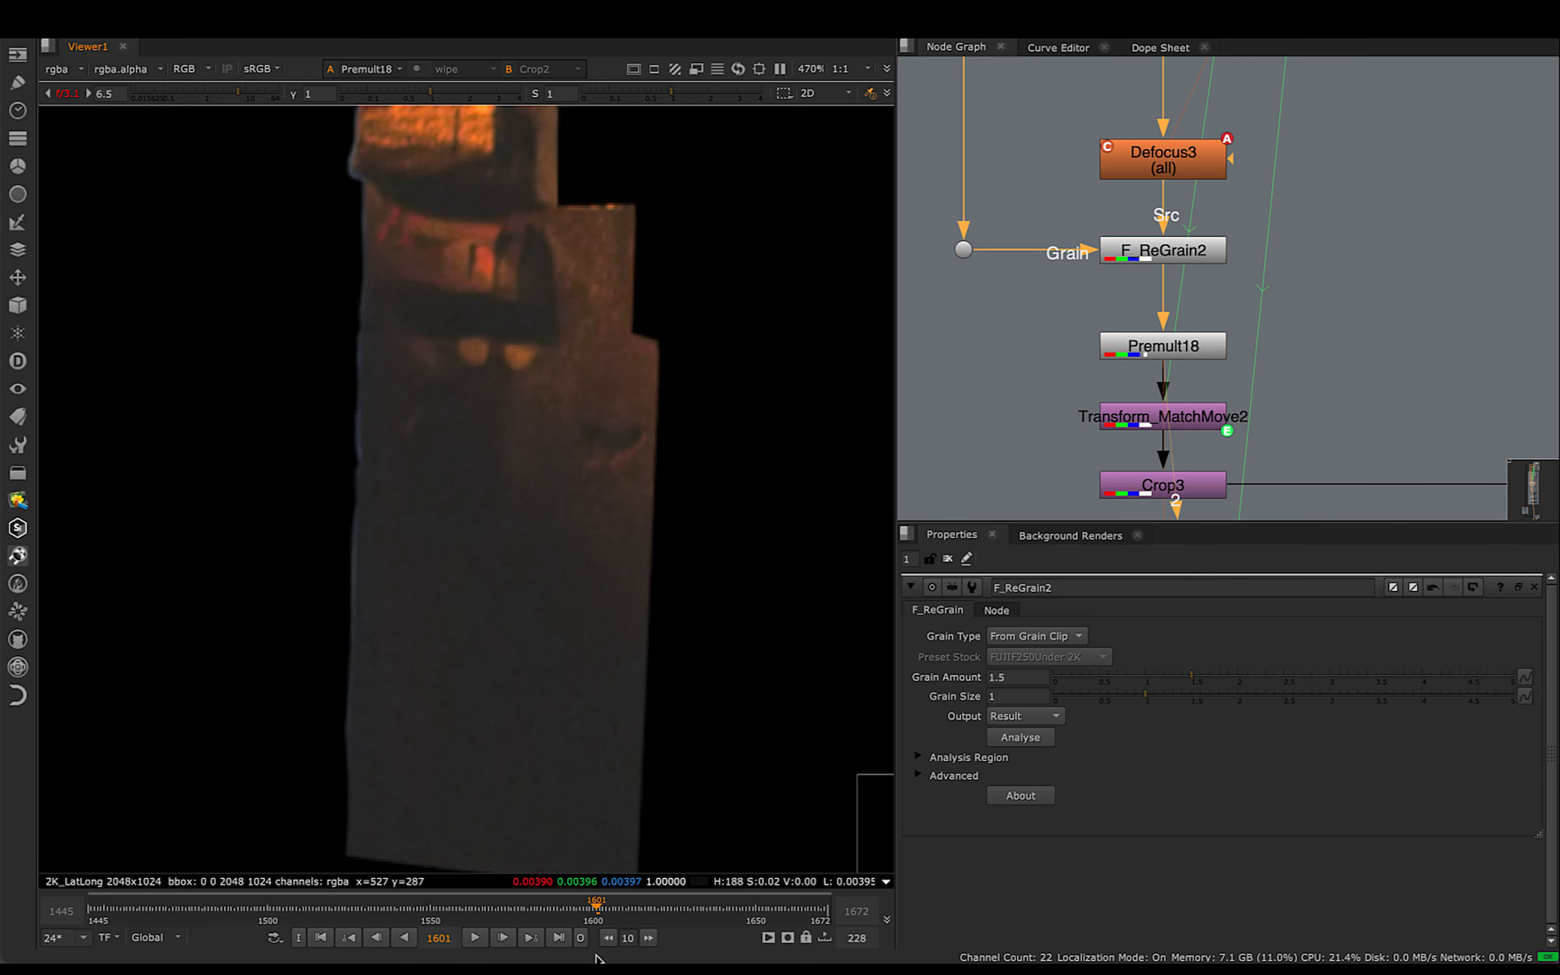
- Scrub Premult18's output to frame 1606 and back to frame 1600, examining the grain across the patch
{"action": "mouse_move", "coordinate": [597, 911]}
{"action": "left_mouse_down"}
{"action": "mouse_move", "coordinate": [584, 910]}
{"action": "mouse_move", "coordinate": [613, 909]}
{"action": "left_mouse_up"}
{"action": "scroll", "coordinate": [513, 617], "scroll_direction": "up", "scroll_amount": 1}
{"action": "scroll", "coordinate": [513, 616], "scroll_direction": "up", "scroll_amount": 4}
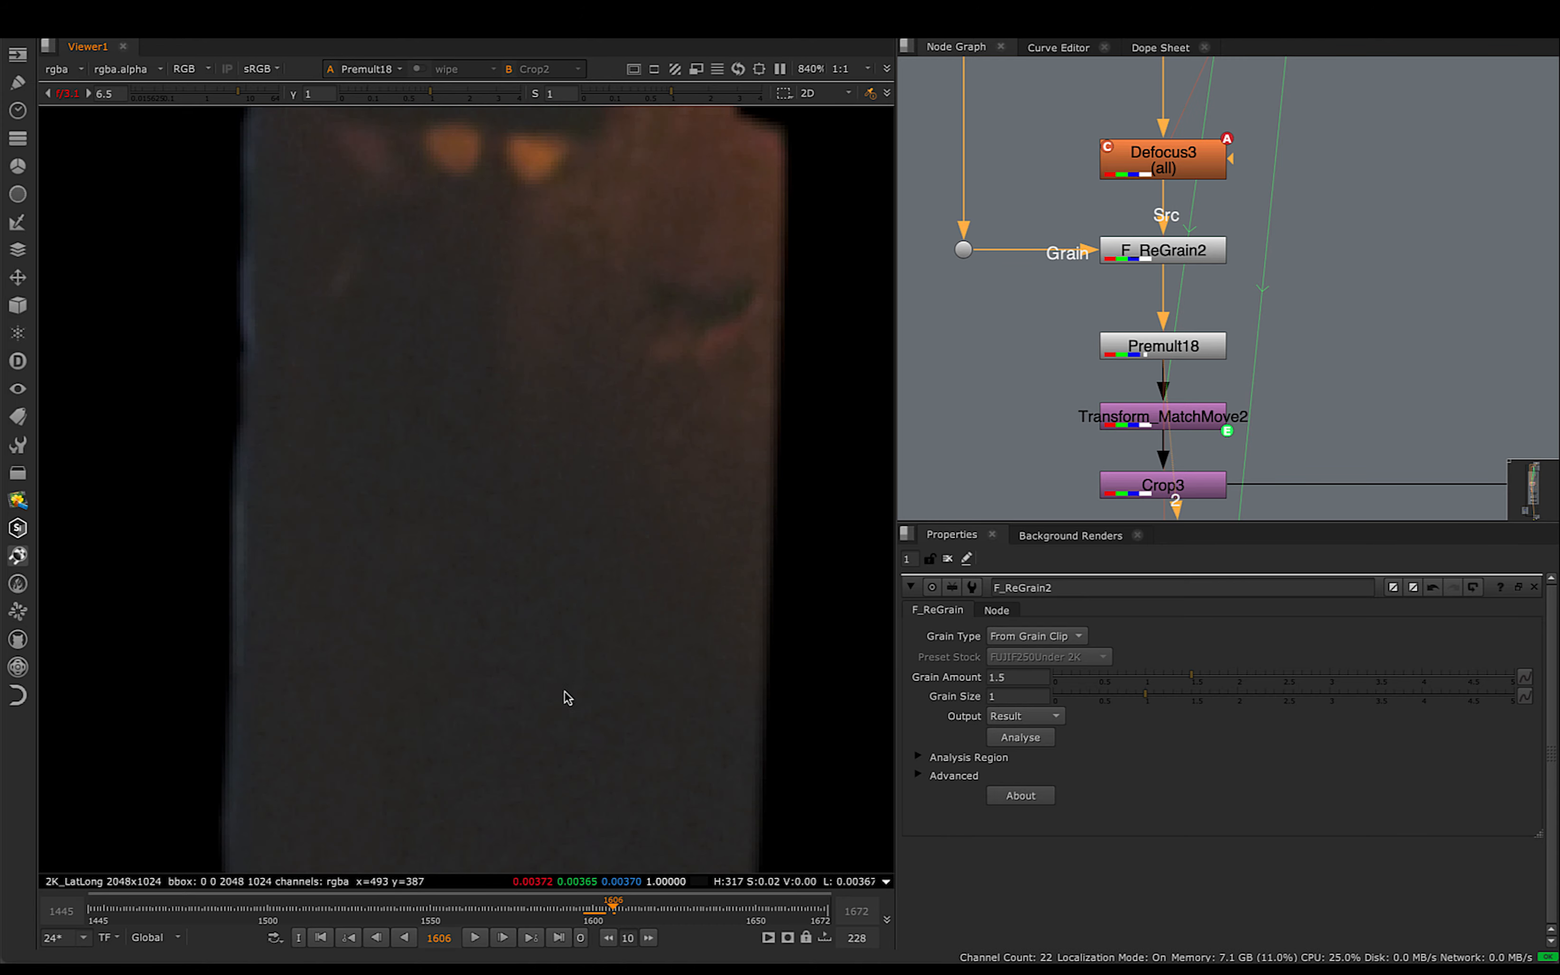
{"action": "mouse_move", "coordinate": [615, 910]}
{"action": "left_mouse_down"}
{"action": "mouse_move", "coordinate": [649, 910]}
{"action": "mouse_move", "coordinate": [574, 910]}
{"action": "mouse_move", "coordinate": [593, 909]}
{"action": "left_mouse_up"}
{"action": "scroll", "coordinate": [592, 637], "scroll_direction": "down", "scroll_amount": 5}
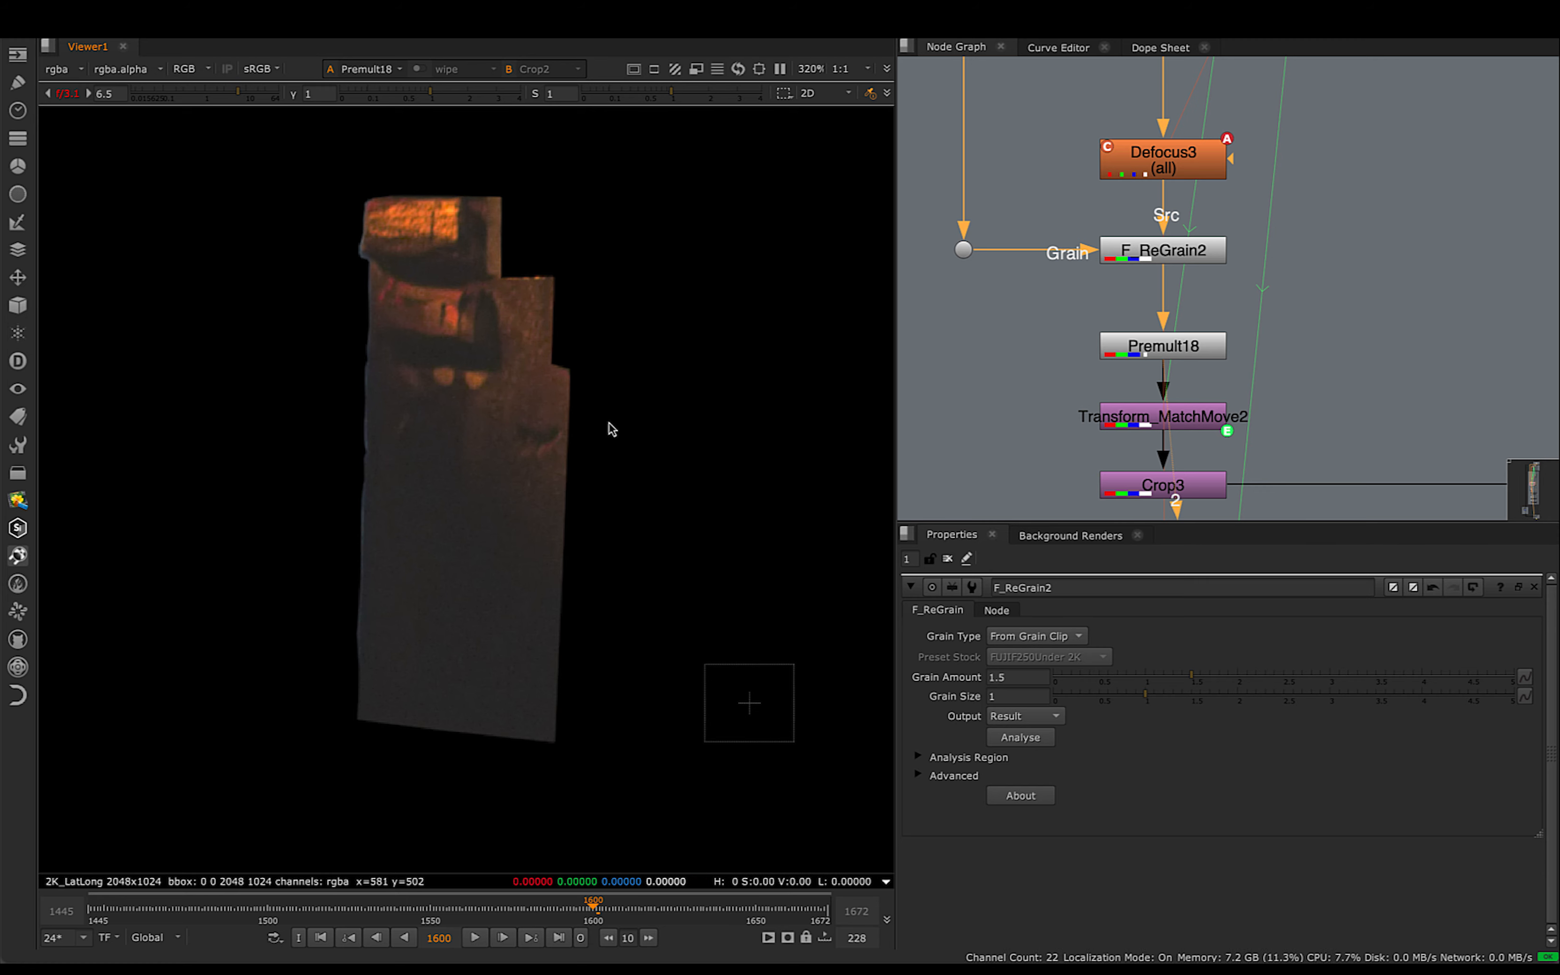
- Trace Transform_MatchMove2's expression link up the node graph to Tracker1 in the Denoise & 2D Tracking section
{"action": "middle_click_drag", "start_coordinate": [1262, 434], "coordinate": [1245, 377]}
{"action": "left_click", "coordinate": [1158, 364]}
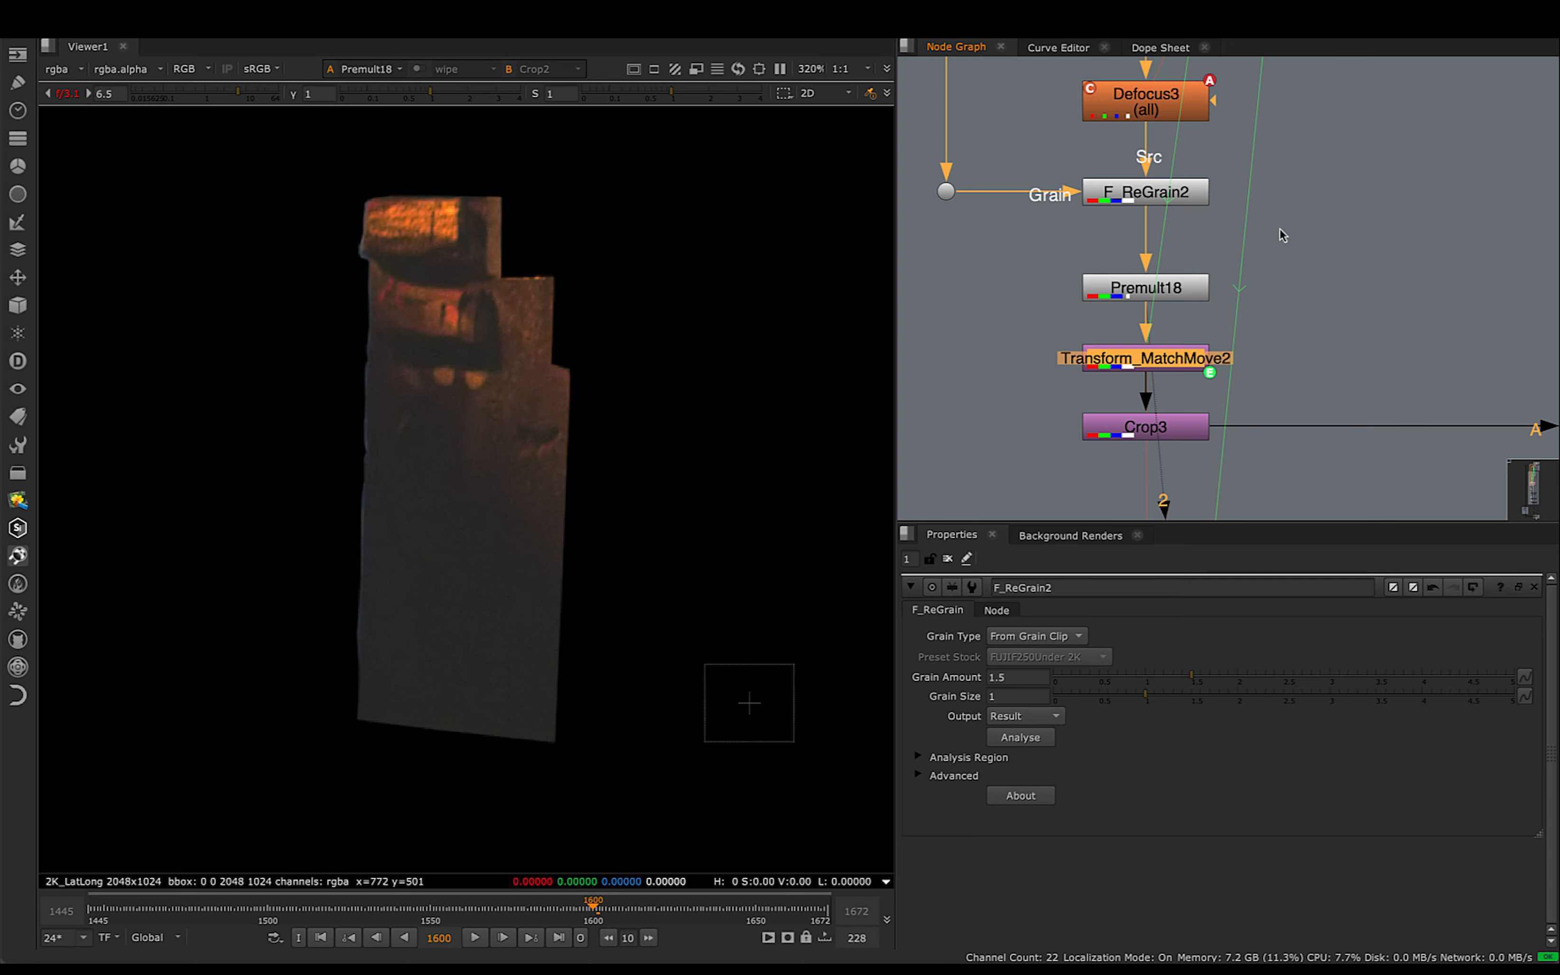
{"action": "scroll", "coordinate": [1280, 230], "scroll_direction": "down", "scroll_amount": 2}
{"action": "middle_click_drag", "start_coordinate": [1196, 112], "coordinate": [1204, 361]}
{"action": "middle_click_drag", "start_coordinate": [1228, 217], "coordinate": [1224, 393]}
{"action": "middle_click_drag", "start_coordinate": [1250, 173], "coordinate": [1253, 382]}
{"action": "scroll", "coordinate": [1346, 223], "scroll_direction": "down", "scroll_amount": 2}
{"action": "scroll", "coordinate": [1346, 223], "scroll_direction": "down", "scroll_amount": 1}
{"action": "middle_click_drag", "start_coordinate": [1346, 223], "coordinate": [1205, 539]}
{"action": "middle_click_drag", "start_coordinate": [1222, 149], "coordinate": [1176, 461]}
{"action": "scroll", "coordinate": [1196, 239], "scroll_direction": "up", "scroll_amount": 1}
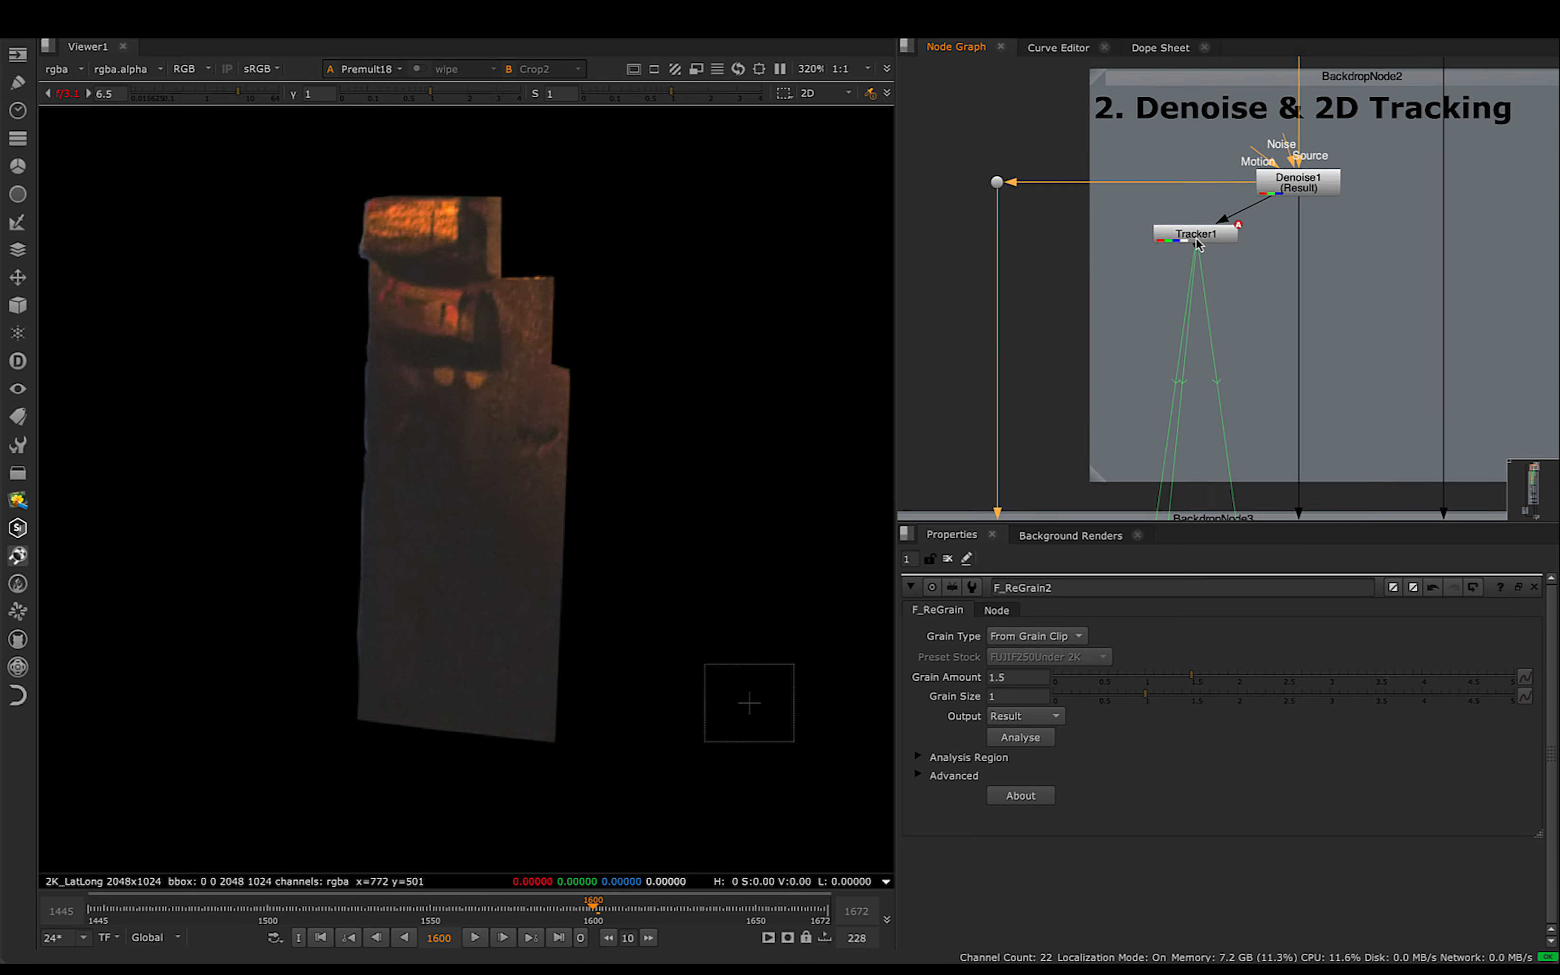
{"action": "scroll", "coordinate": [1197, 242], "scroll_direction": "up", "scroll_amount": 3}
{"action": "left_click", "coordinate": [1232, 239]}
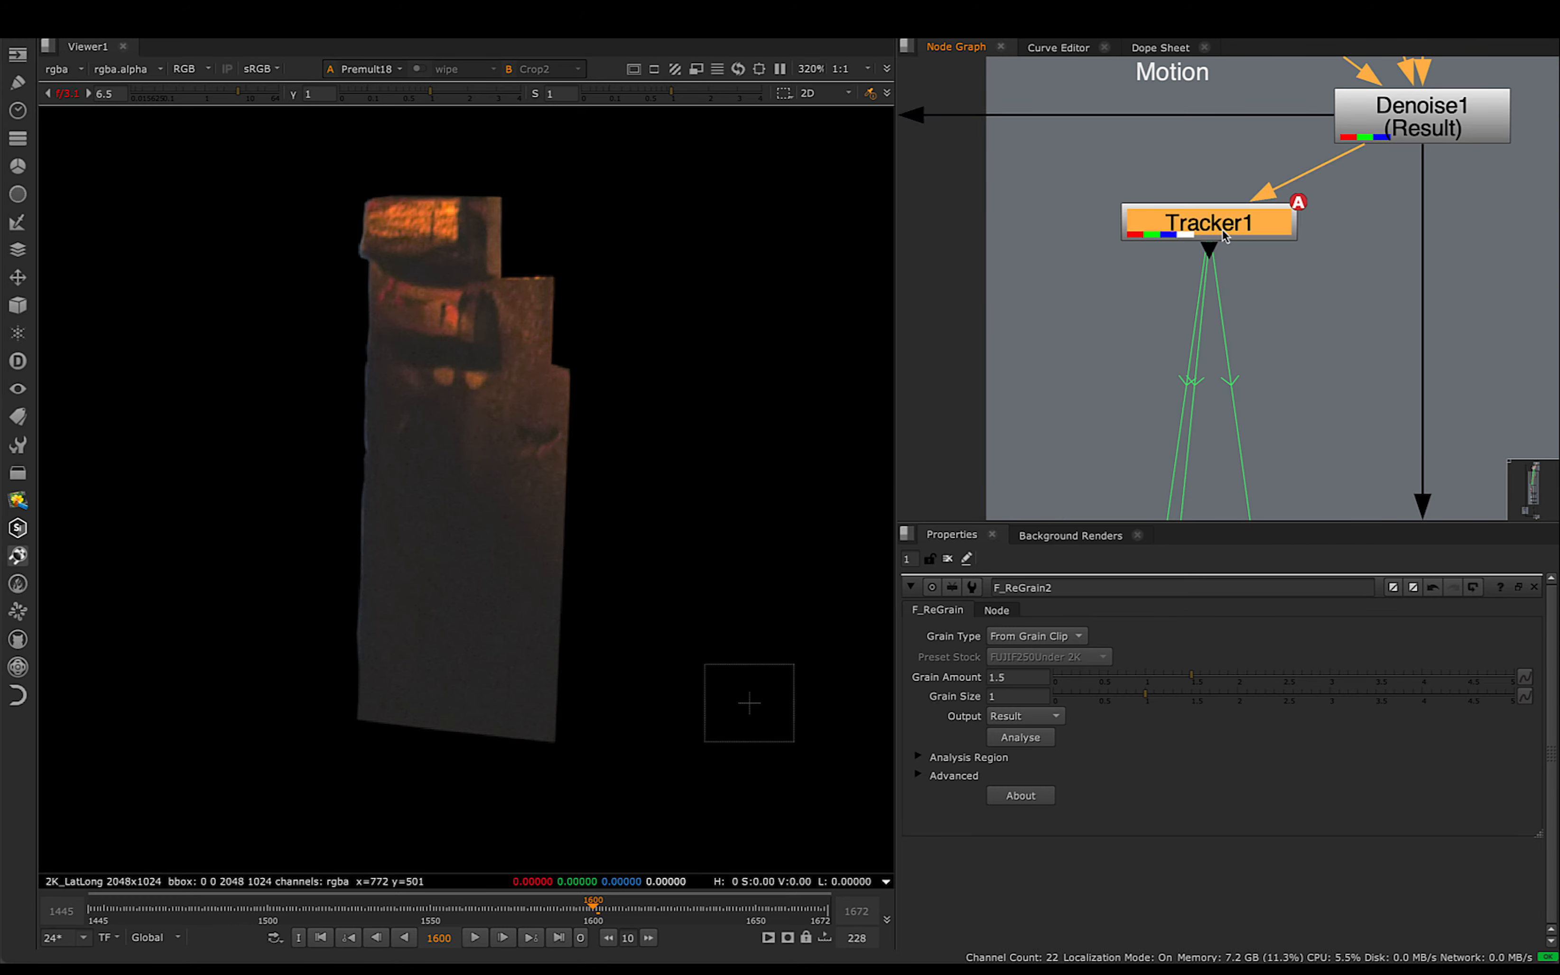
- View Transform_MatchMove2's output and scrub from frame 1600 to 1609 and back to 1598, examining the patch's motion, edges and grain
{"action": "scroll", "coordinate": [1207, 270], "scroll_direction": "down", "scroll_amount": 3}
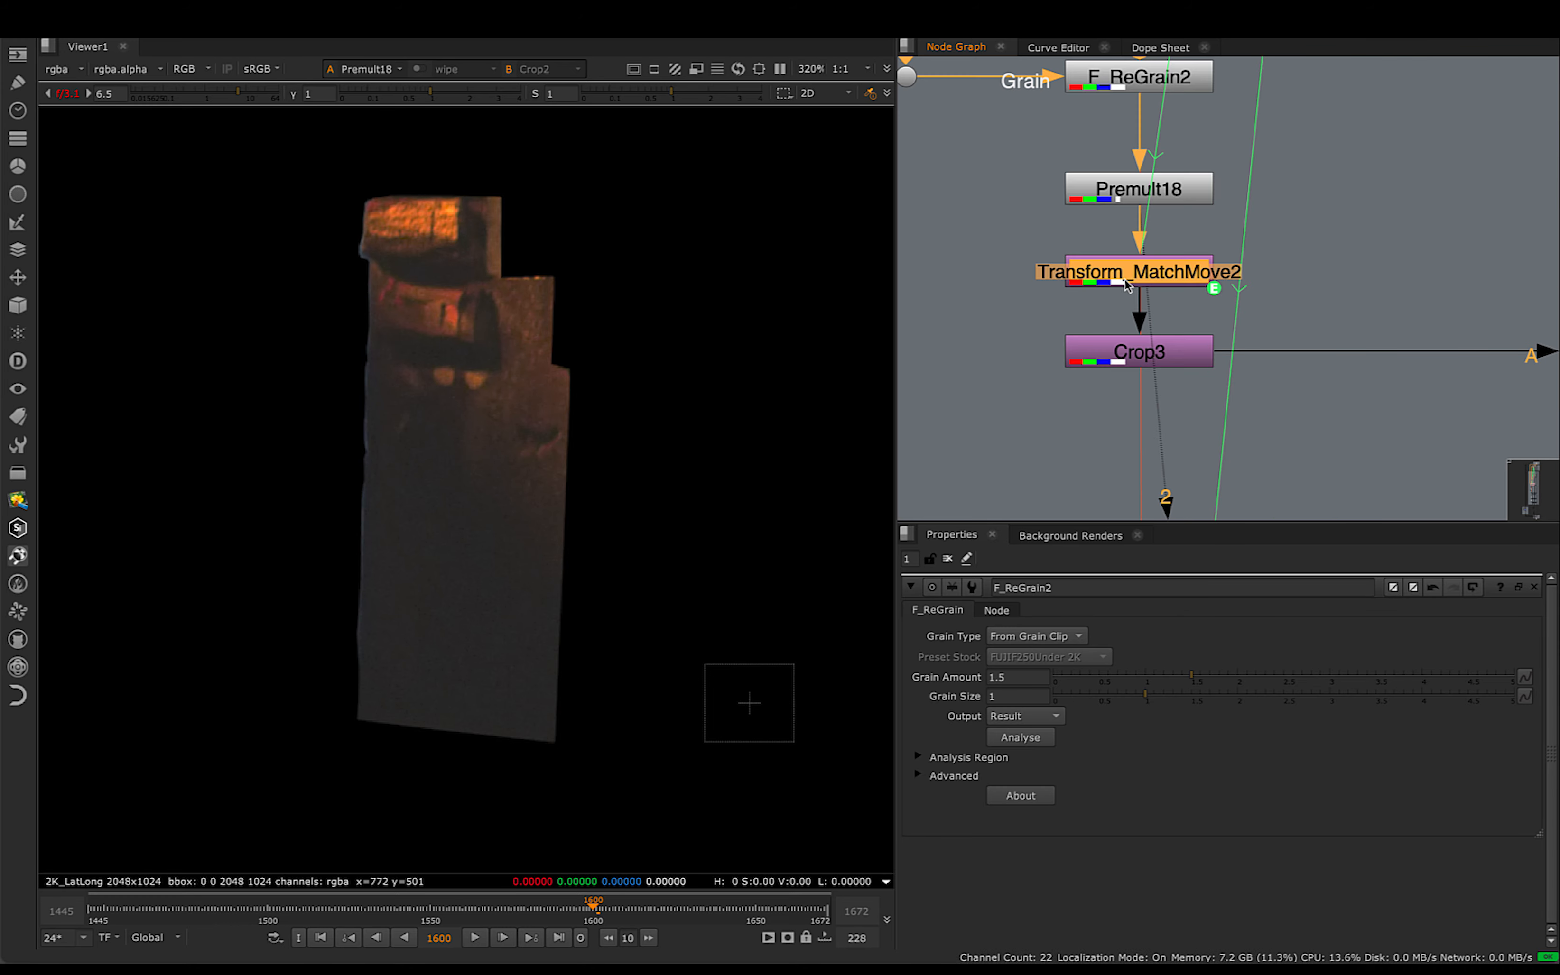
{"action": "key", "text": "2"}
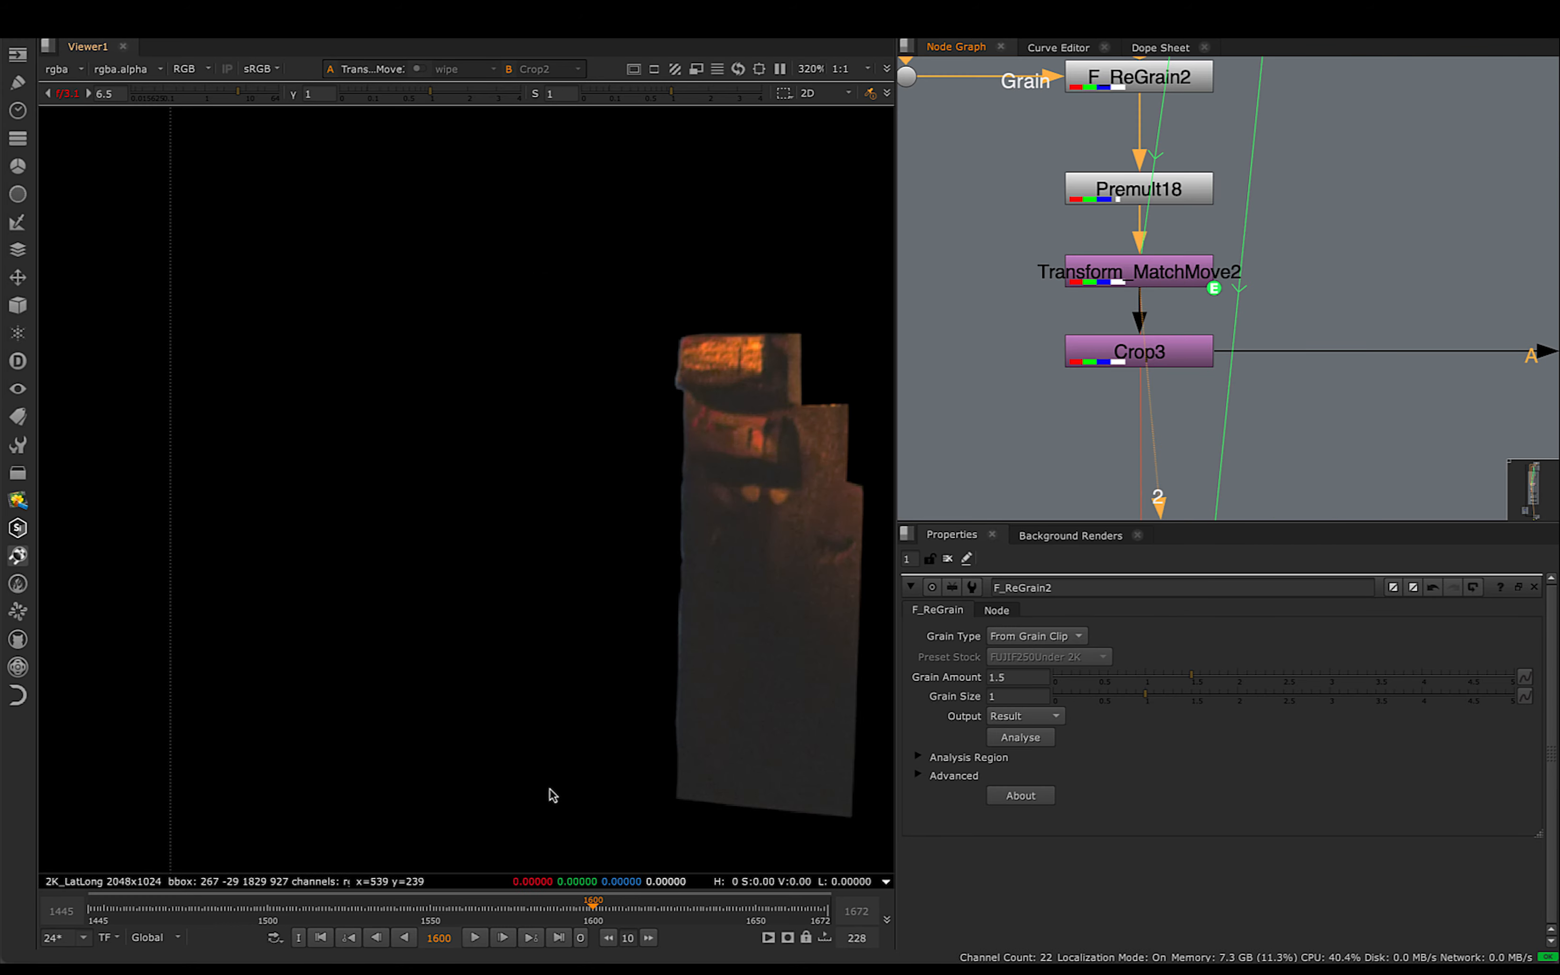
{"action": "scroll", "coordinate": [601, 659], "scroll_direction": "down", "scroll_amount": 2}
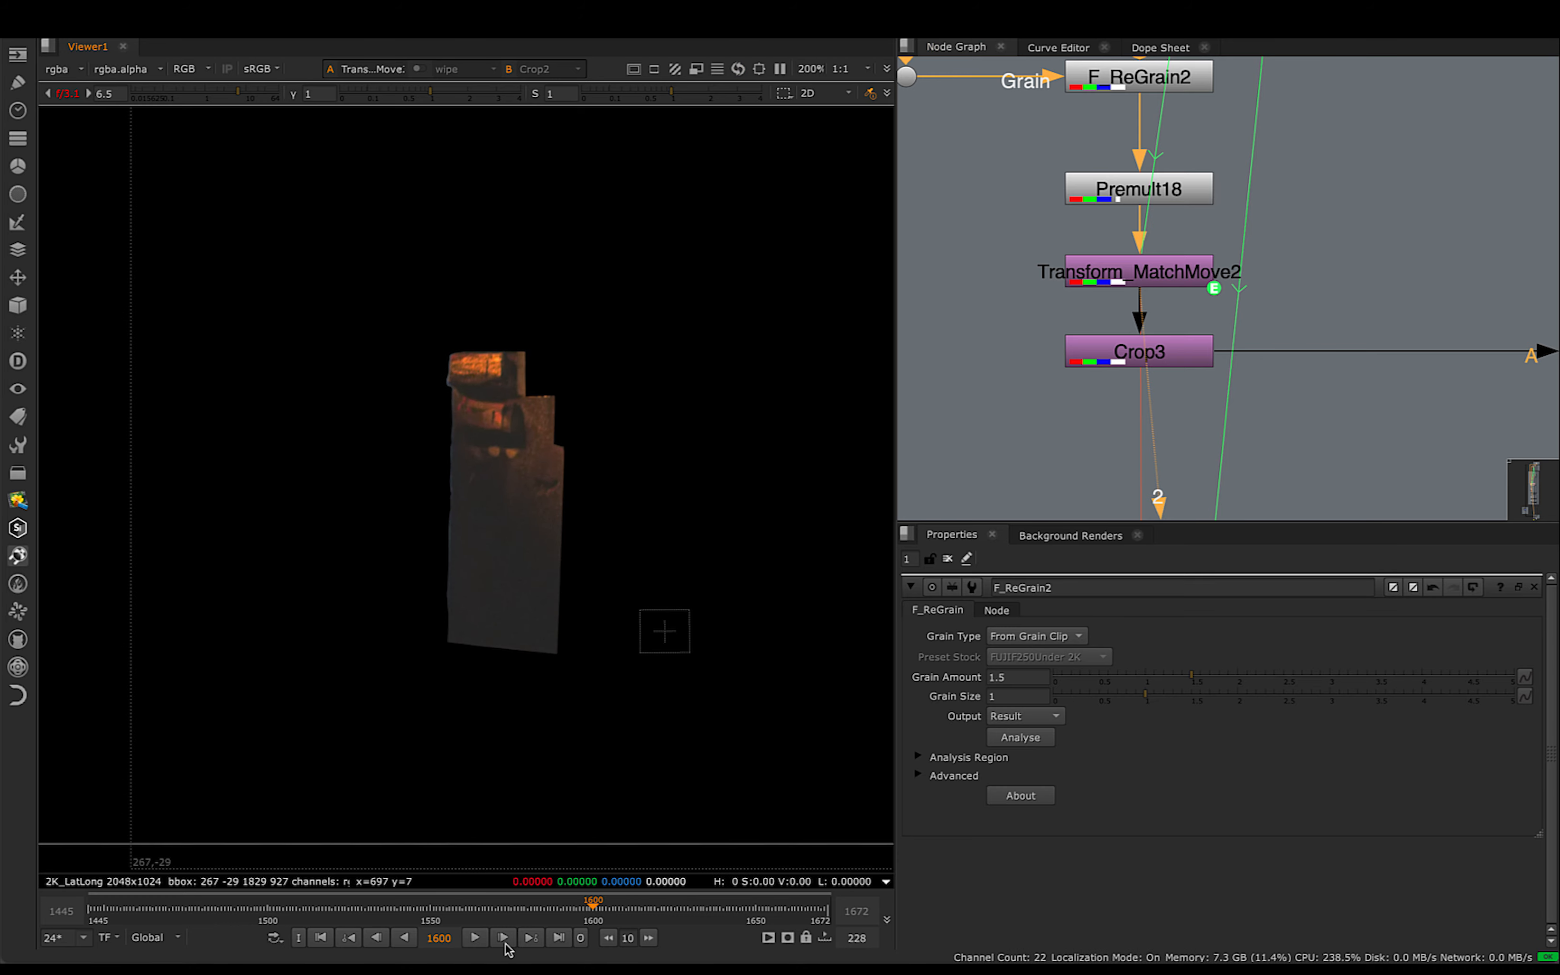
{"action": "left_click_drag", "start_coordinate": [486, 909], "coordinate": [622, 925]}
{"action": "scroll", "coordinate": [557, 533], "scroll_direction": "up", "scroll_amount": 5}
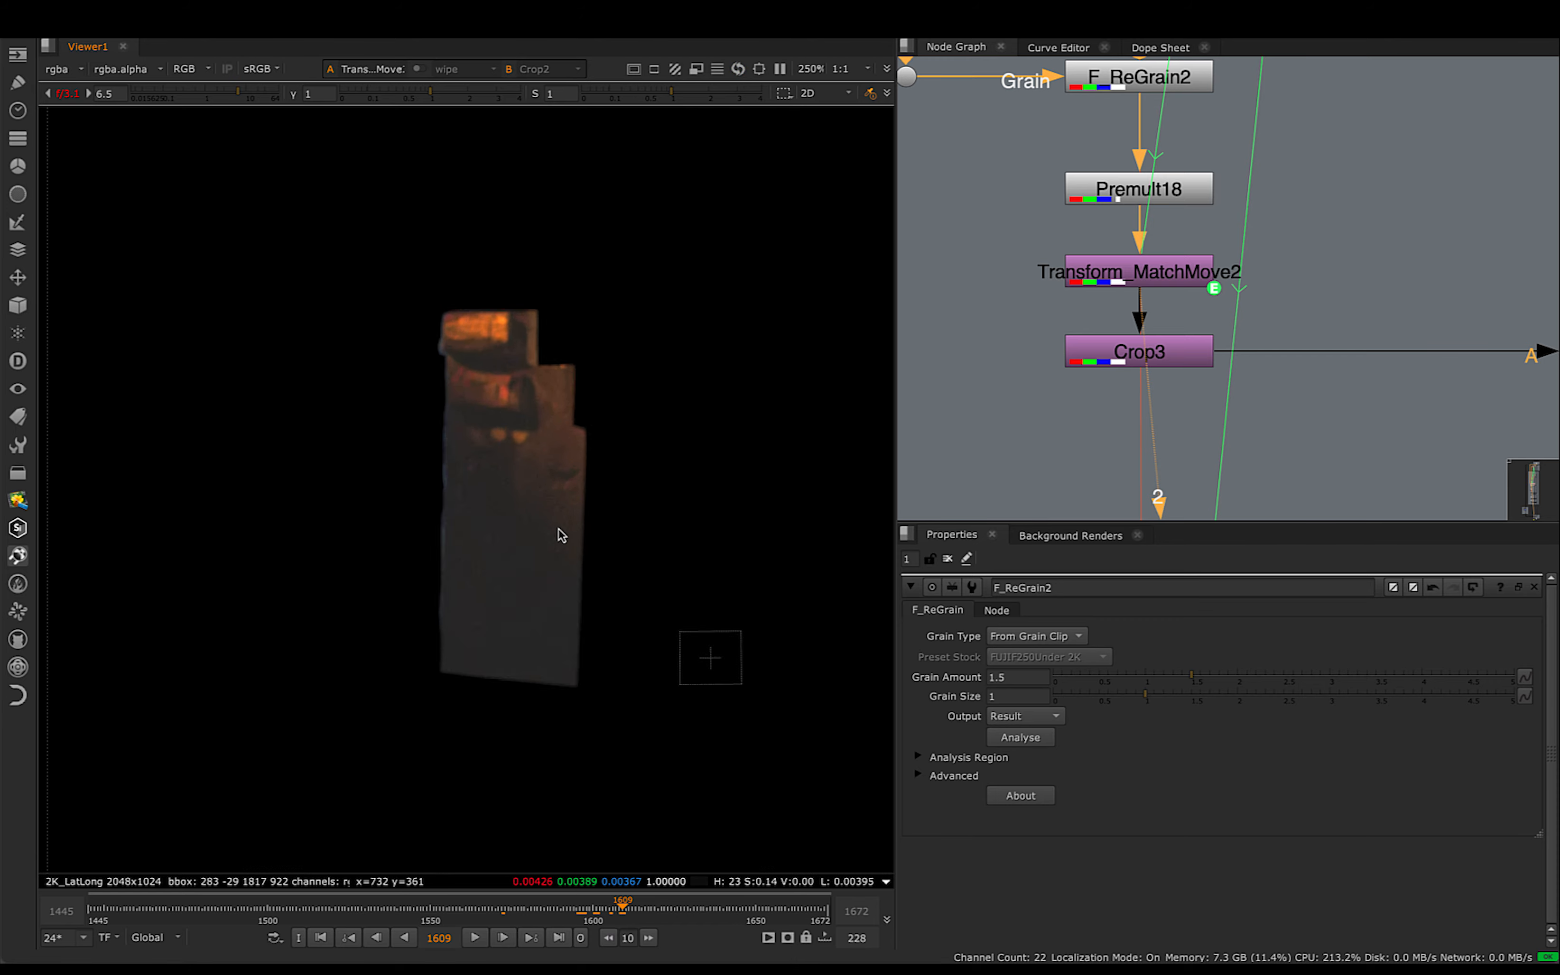
{"action": "scroll", "coordinate": [554, 672], "scroll_direction": "up", "scroll_amount": 4}
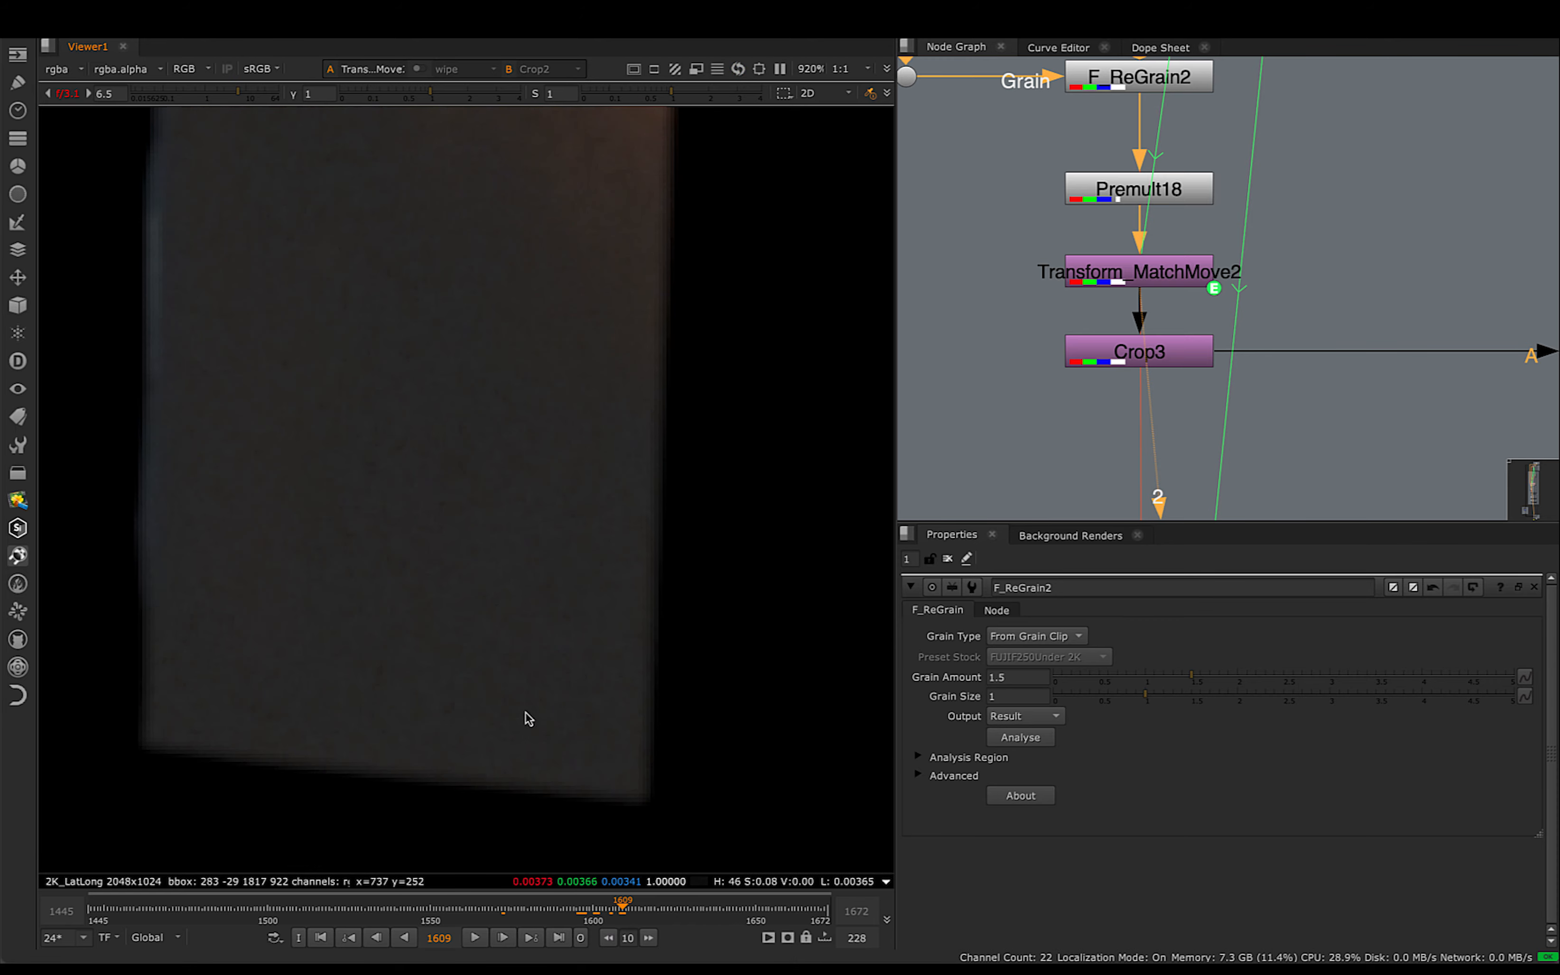
{"action": "mouse_move", "coordinate": [590, 920]}
{"action": "left_mouse_down"}
{"action": "mouse_move", "coordinate": [668, 925]}
{"action": "mouse_move", "coordinate": [594, 924]}
{"action": "mouse_move", "coordinate": [612, 922]}
{"action": "left_mouse_up"}
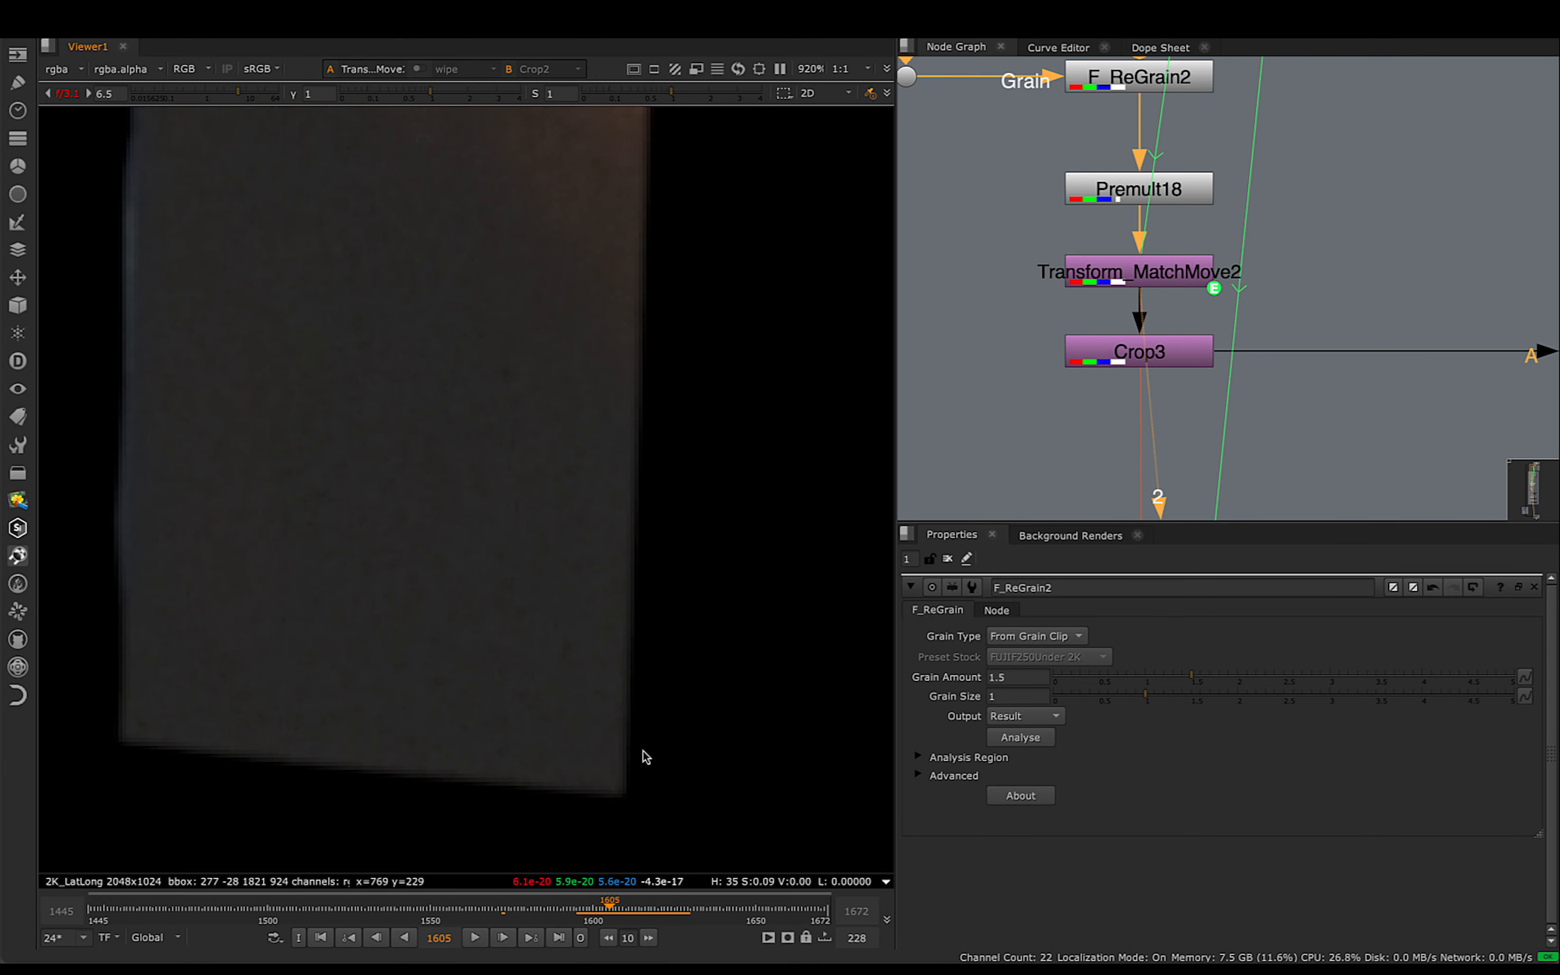
{"action": "scroll", "coordinate": [641, 753], "scroll_direction": "down", "scroll_amount": 4}
{"action": "left_click_drag", "start_coordinate": [635, 922], "coordinate": [587, 921]}
- View Crop3's output at frame 1598, examine its bounding box, and follow its connection to Merge24
{"action": "key", "text": "1"}
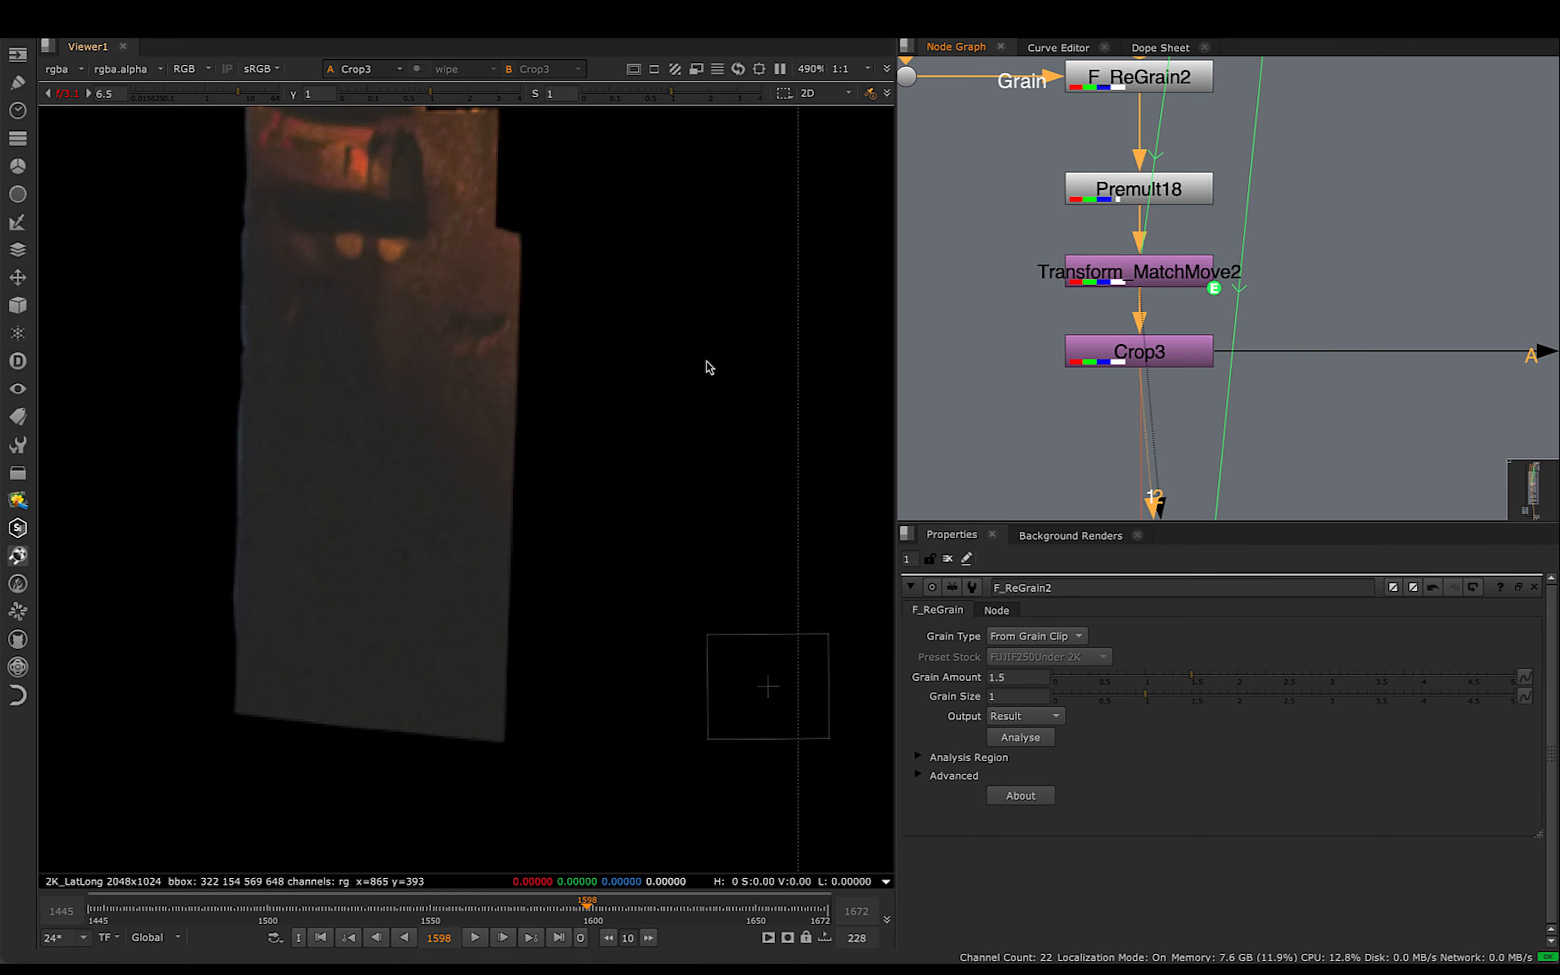
{"action": "scroll", "coordinate": [707, 365], "scroll_direction": "down", "scroll_amount": 8}
{"action": "middle_click_drag", "start_coordinate": [604, 408], "coordinate": [512, 450]}
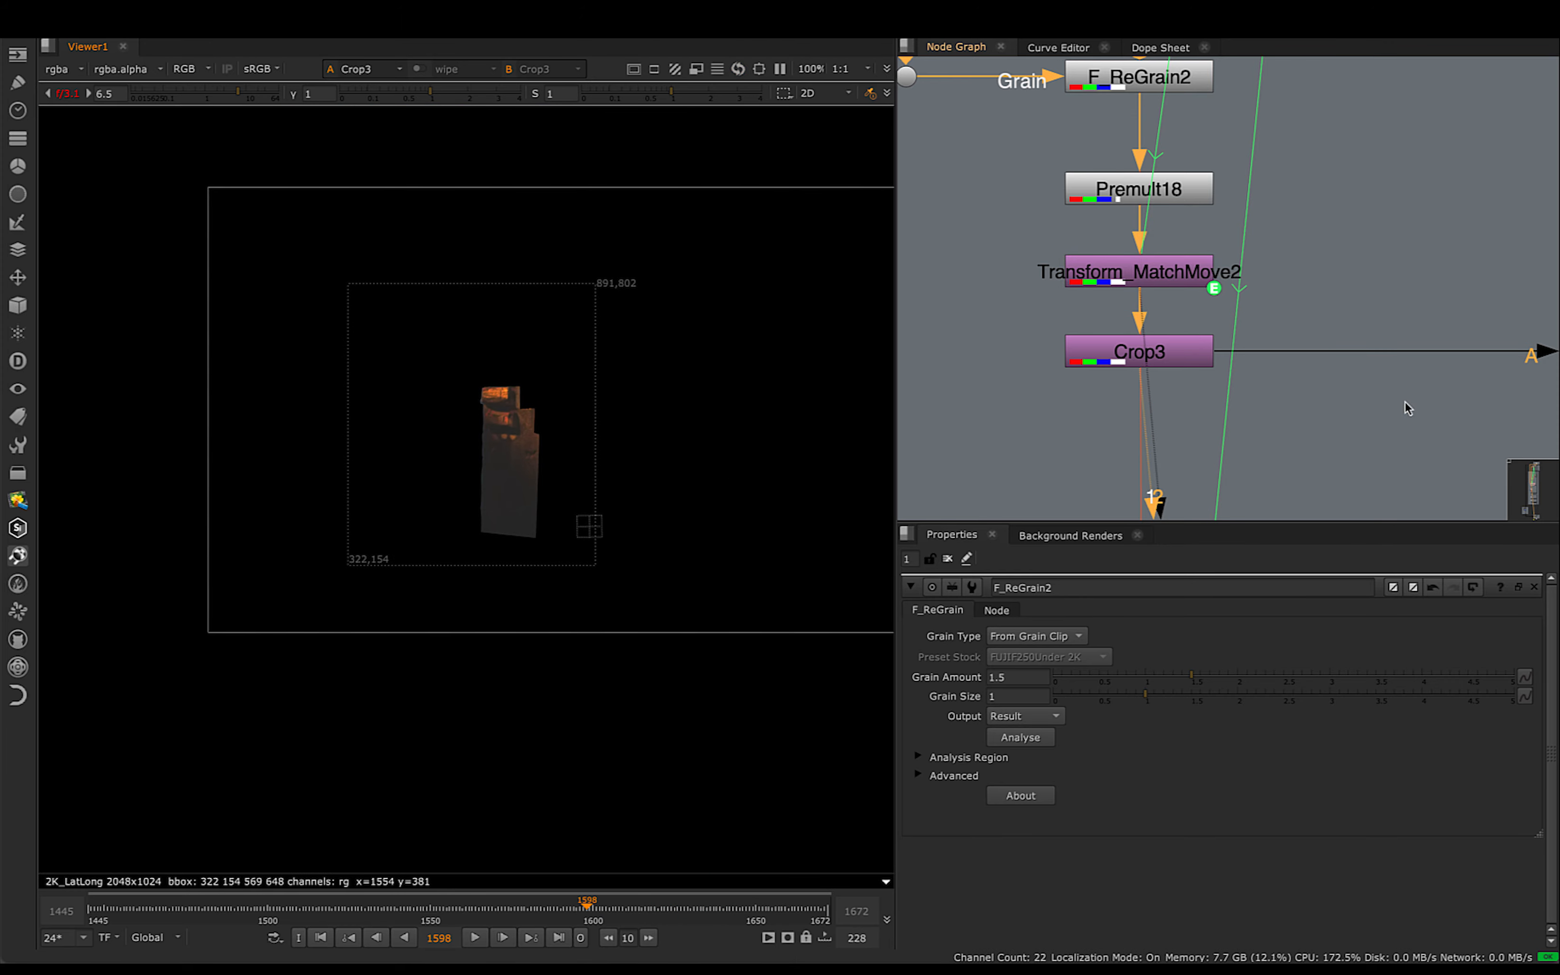
{"action": "scroll", "coordinate": [1329, 358], "scroll_direction": "down", "scroll_amount": 2}
{"action": "middle_click_drag", "start_coordinate": [1280, 354], "coordinate": [1098, 333]}
{"action": "scroll", "coordinate": [1148, 335], "scroll_direction": "down", "scroll_amount": 3}
{"action": "scroll", "coordinate": [1068, 355], "scroll_direction": "up", "scroll_amount": 1}
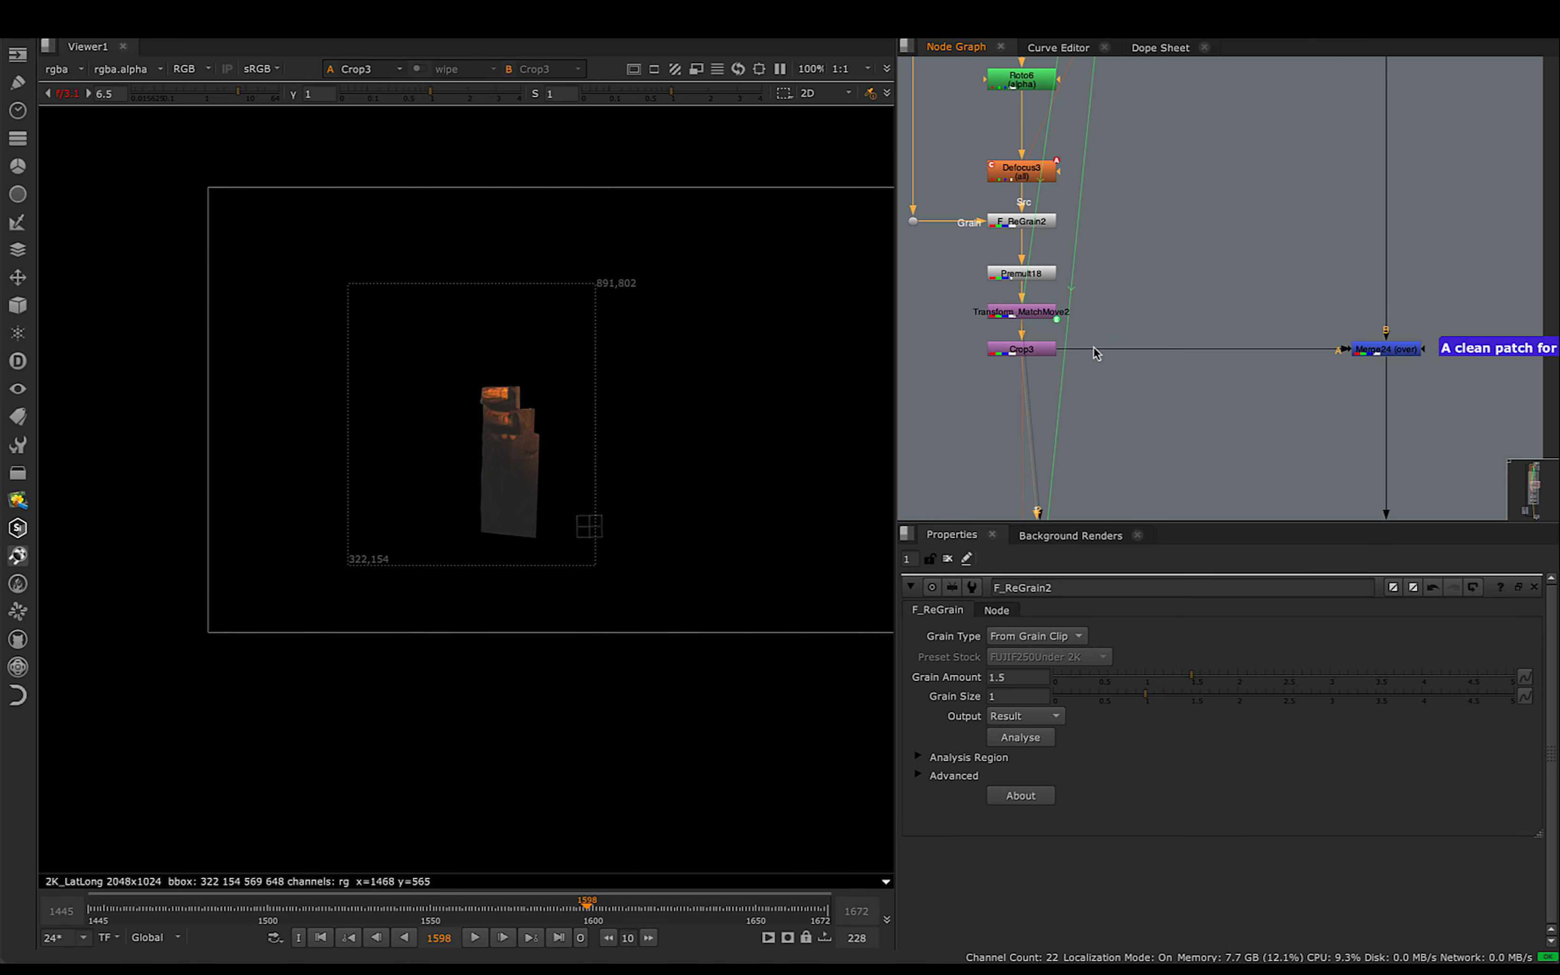
{"action": "middle_click_drag", "start_coordinate": [1300, 349], "coordinate": [1191, 395]}
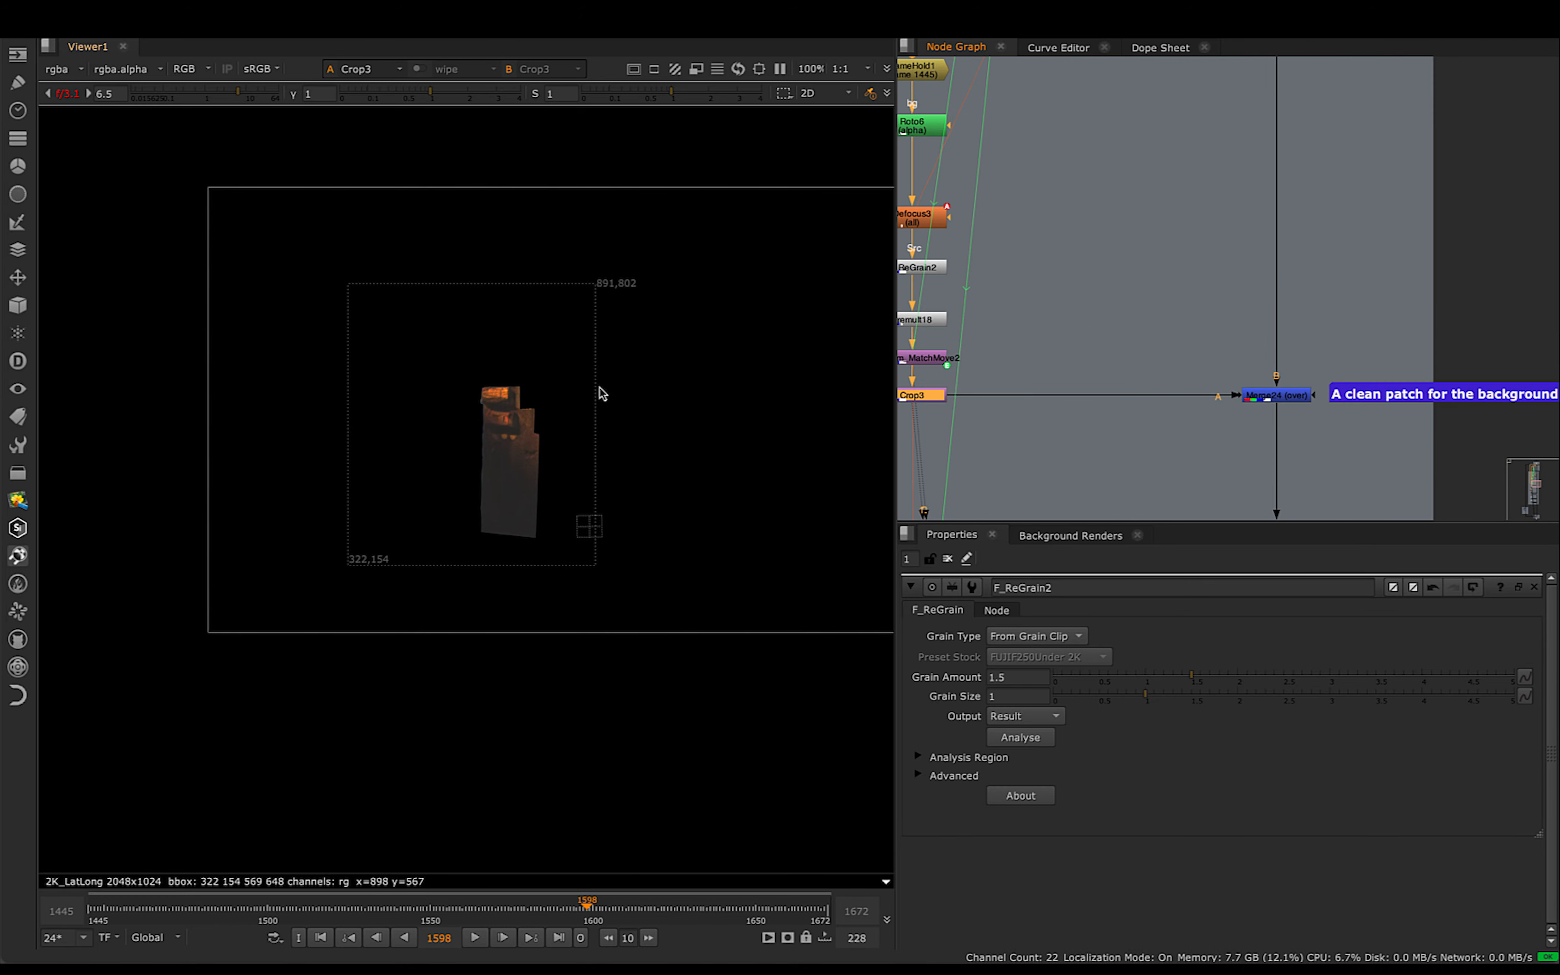
- Insert a Dot in the B pipe just above Merge24 and view its output
{"action": "middle_click_drag", "start_coordinate": [1340, 283], "coordinate": [1348, 318]}
{"action": "key", "text": "ctrl"}
{"action": "left_click_drag", "start_coordinate": [1284, 240], "coordinate": [1286, 351], "text": "ctrl"}
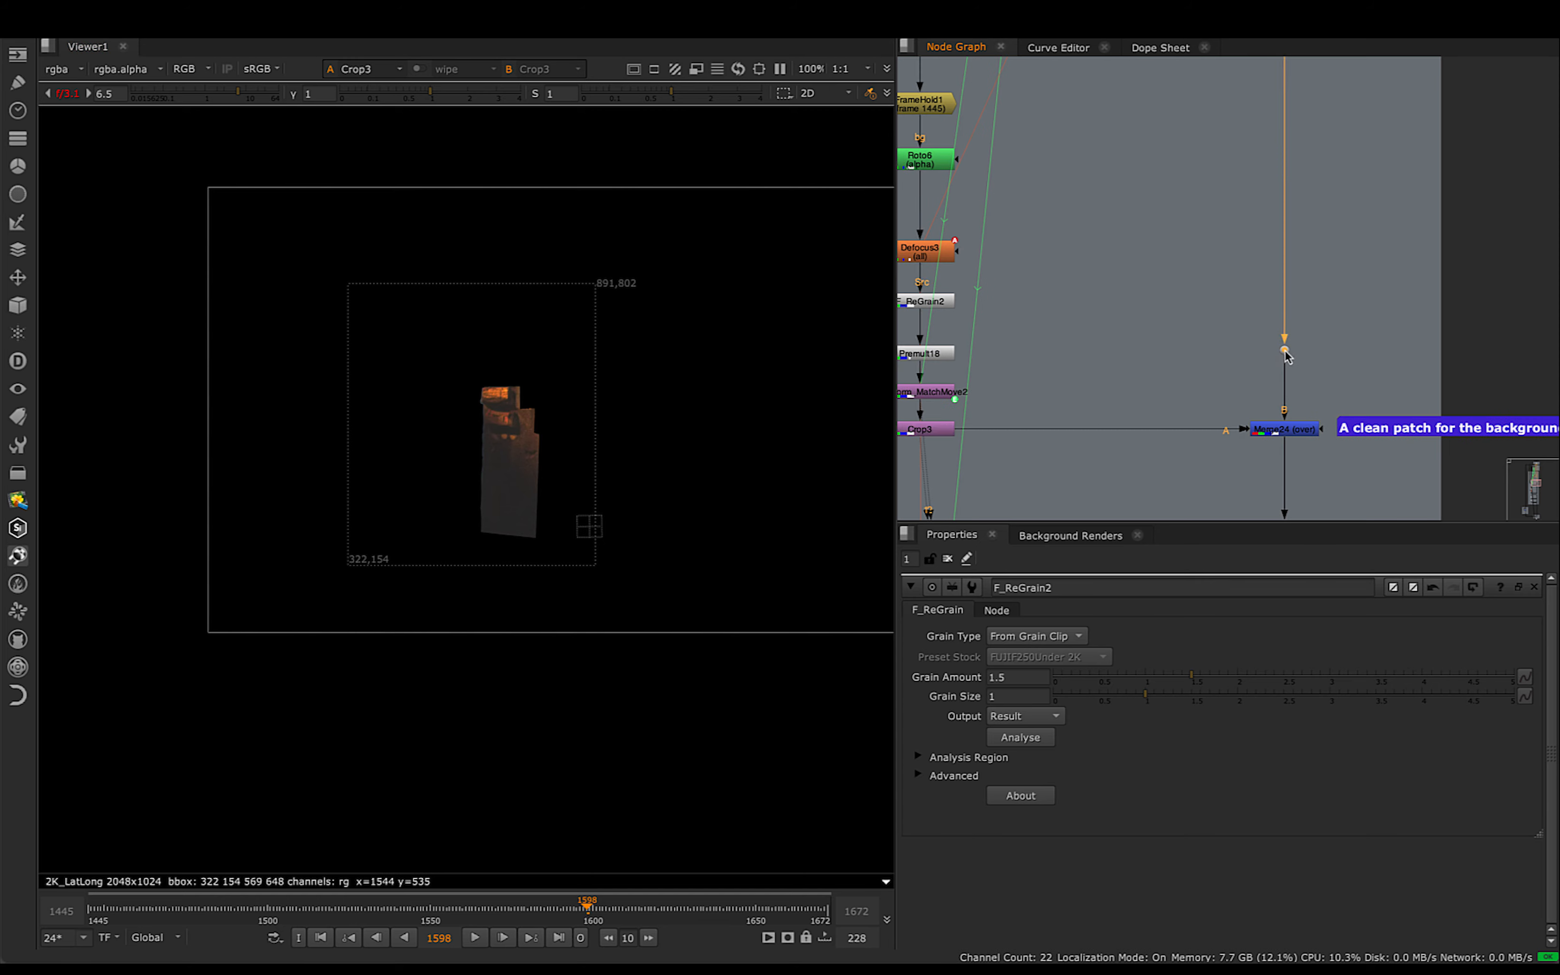
{"action": "key", "text": "1"}
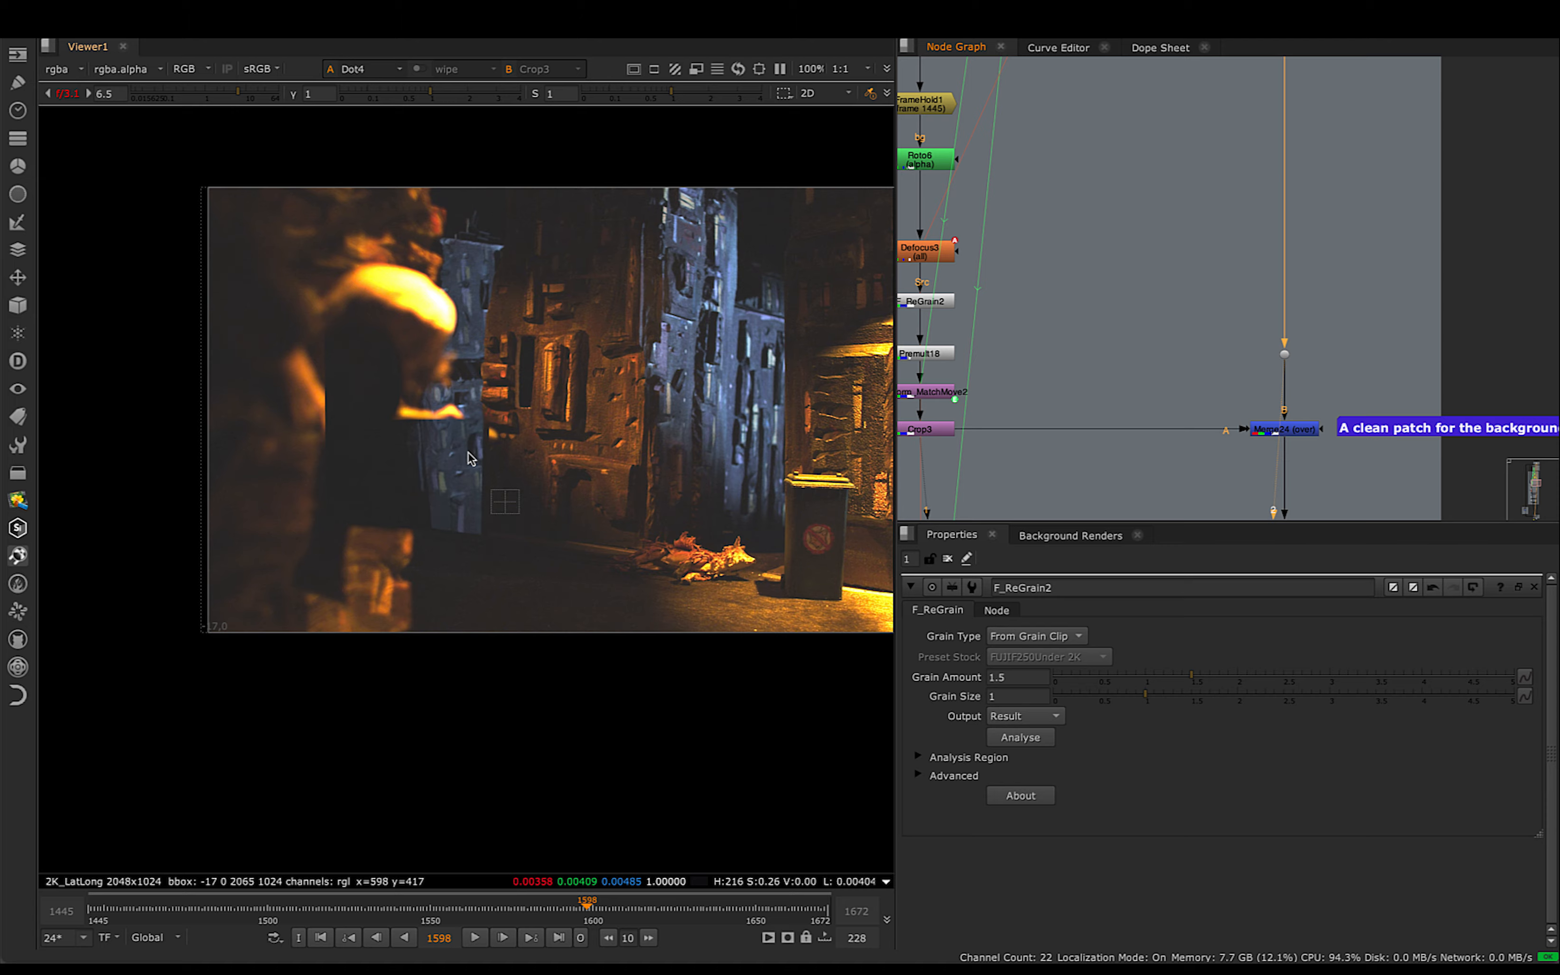
- Scrub the Dot's output around frames 1511 and 1506, examining the background wall before the patch is applied
{"action": "scroll", "coordinate": [543, 459], "scroll_direction": "up", "scroll_amount": 5}
{"action": "scroll", "coordinate": [544, 460], "scroll_direction": "up", "scroll_amount": 1}
{"action": "left_click", "coordinate": [295, 907]}
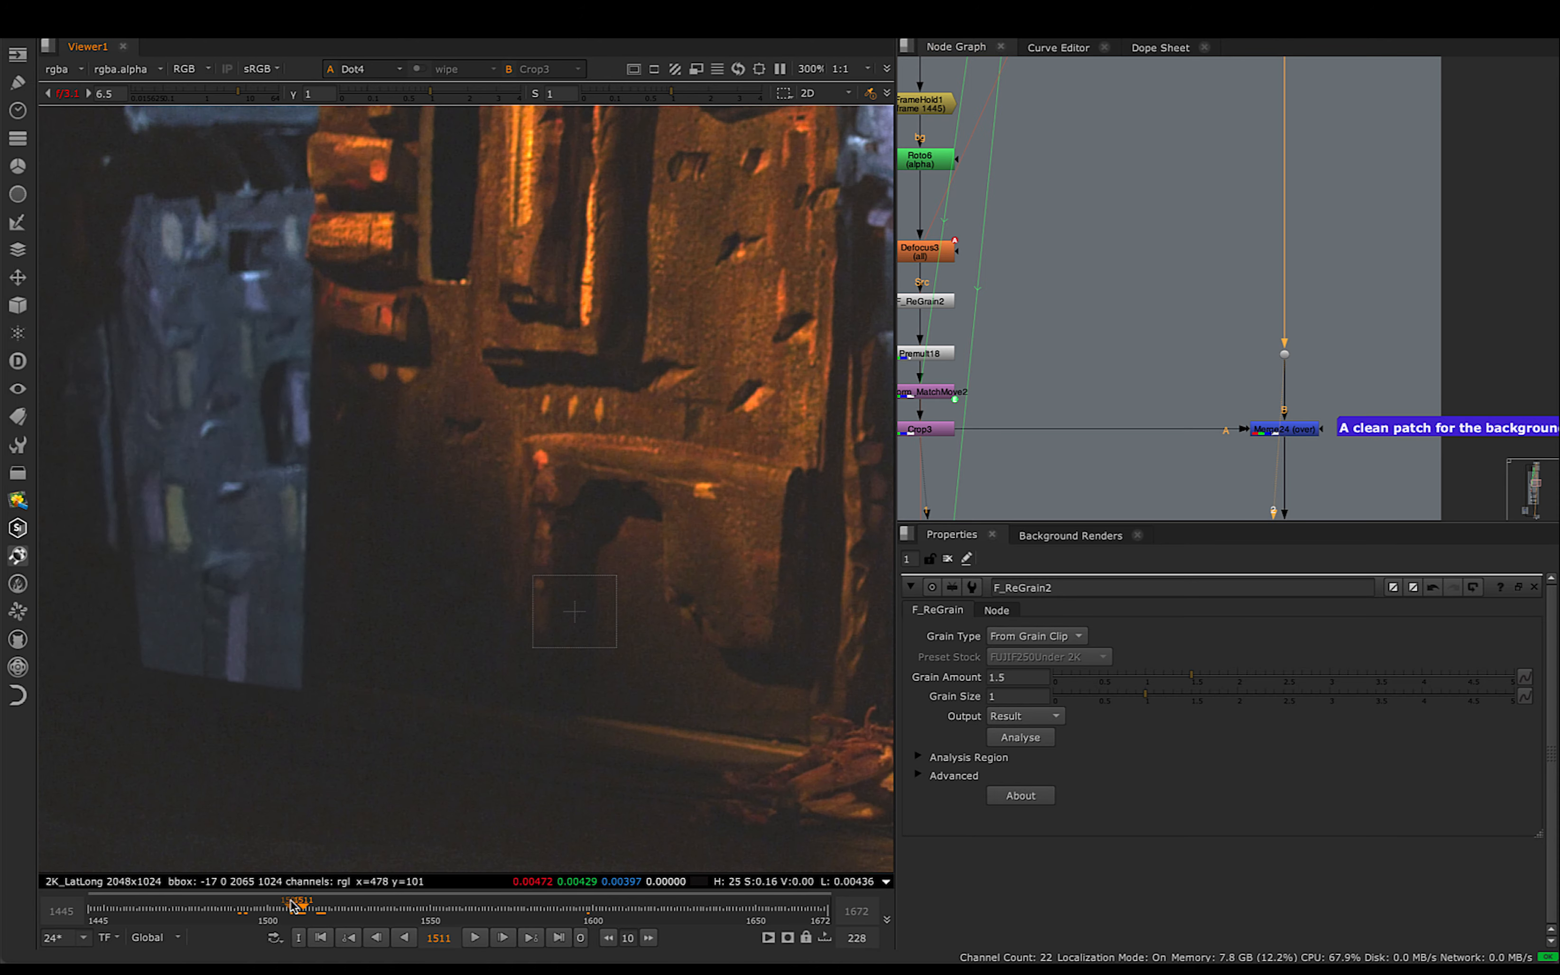
{"action": "key", "text": "Left"}
{"action": "left_click_drag", "start_coordinate": [300, 913], "coordinate": [285, 913]}
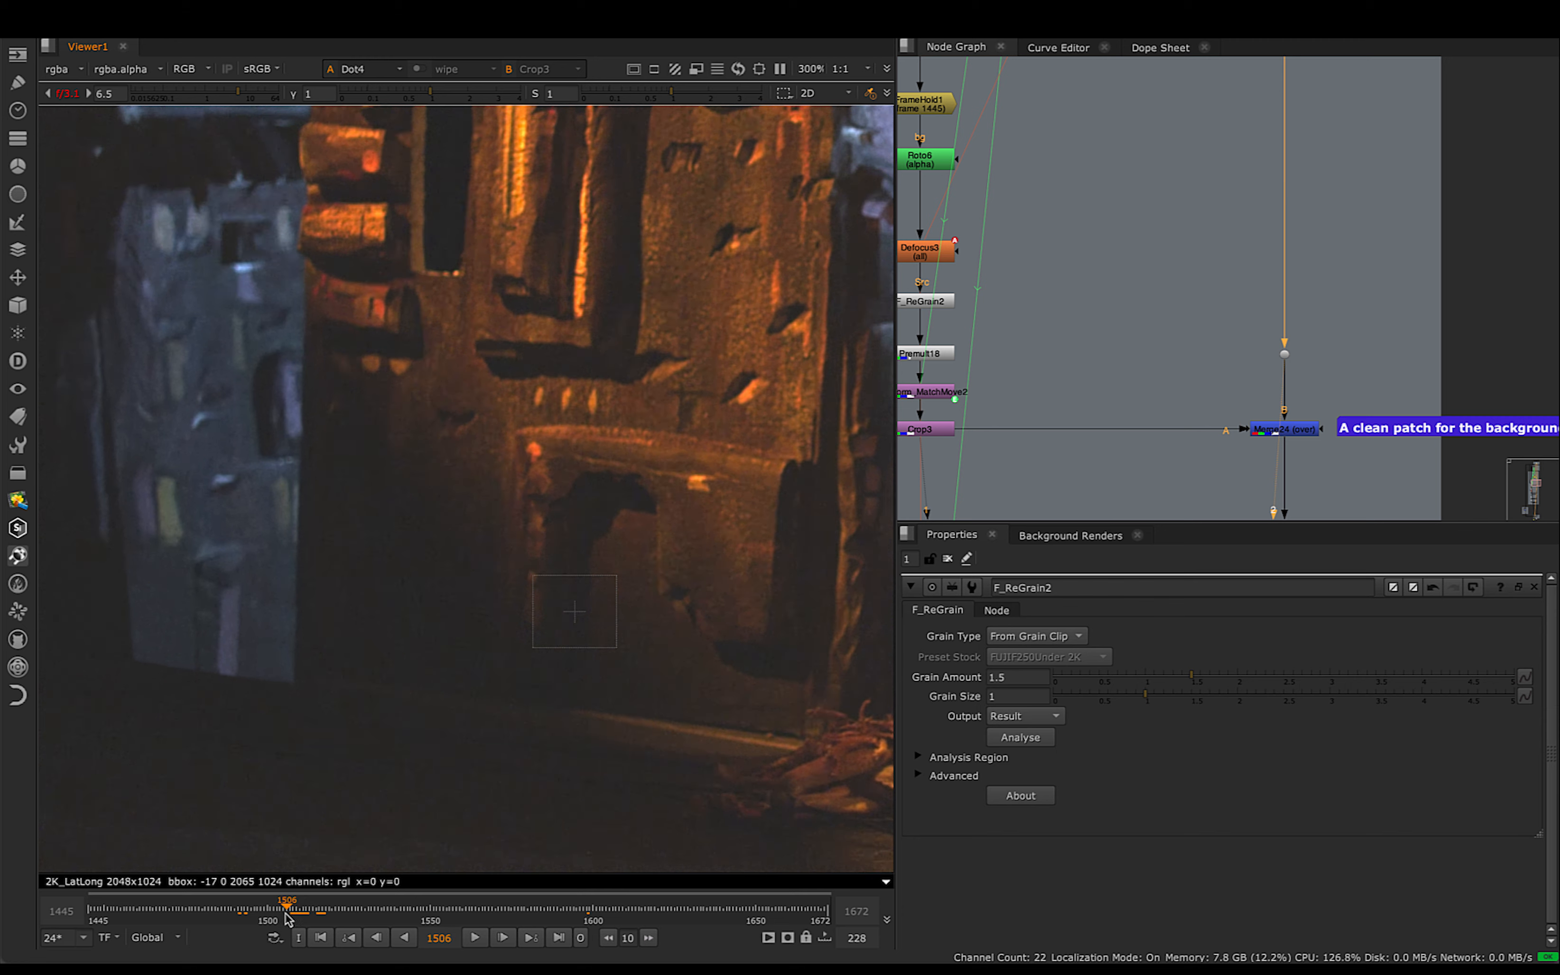
{"action": "left_click_drag", "start_coordinate": [238, 265], "coordinate": [503, 586]}
- View Merge24's output and scrub from frame 1506 towards 1521, examining the patched background wall
{"action": "middle_click_drag", "start_coordinate": [1208, 397], "coordinate": [1228, 302]}
{"action": "left_click", "coordinate": [1302, 335]}
{"action": "key", "text": "1"}
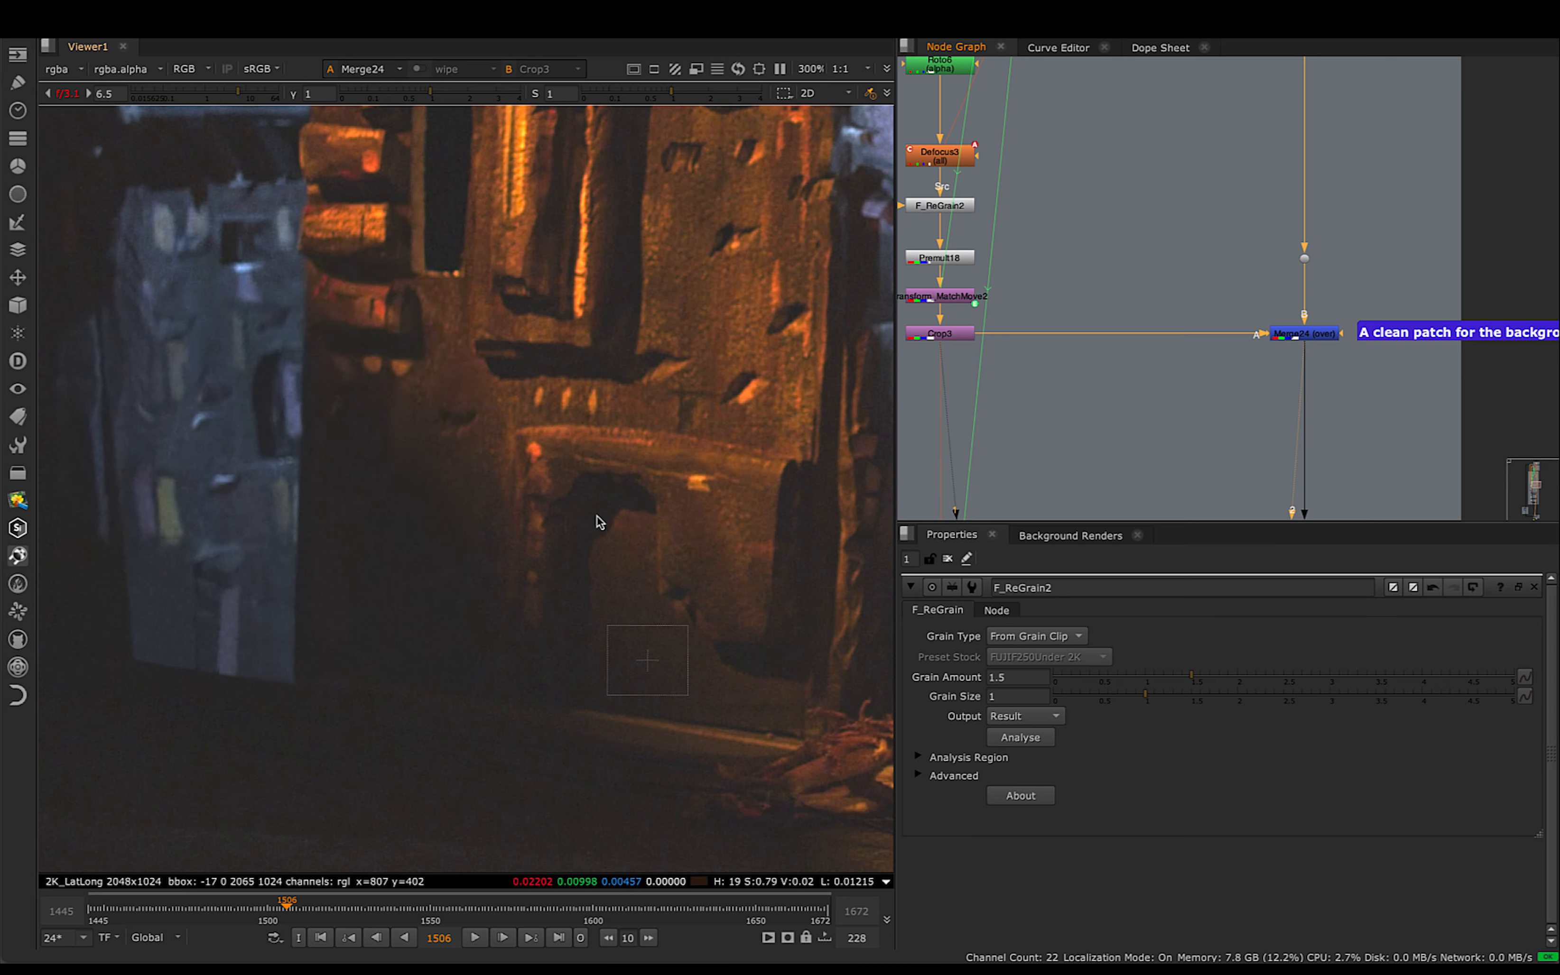
{"action": "left_click", "coordinate": [300, 918]}
{"action": "mouse_move", "coordinate": [300, 919]}
{"action": "left_mouse_down"}
{"action": "mouse_move", "coordinate": [271, 918]}
{"action": "mouse_move", "coordinate": [305, 916]}
{"action": "left_mouse_up"}
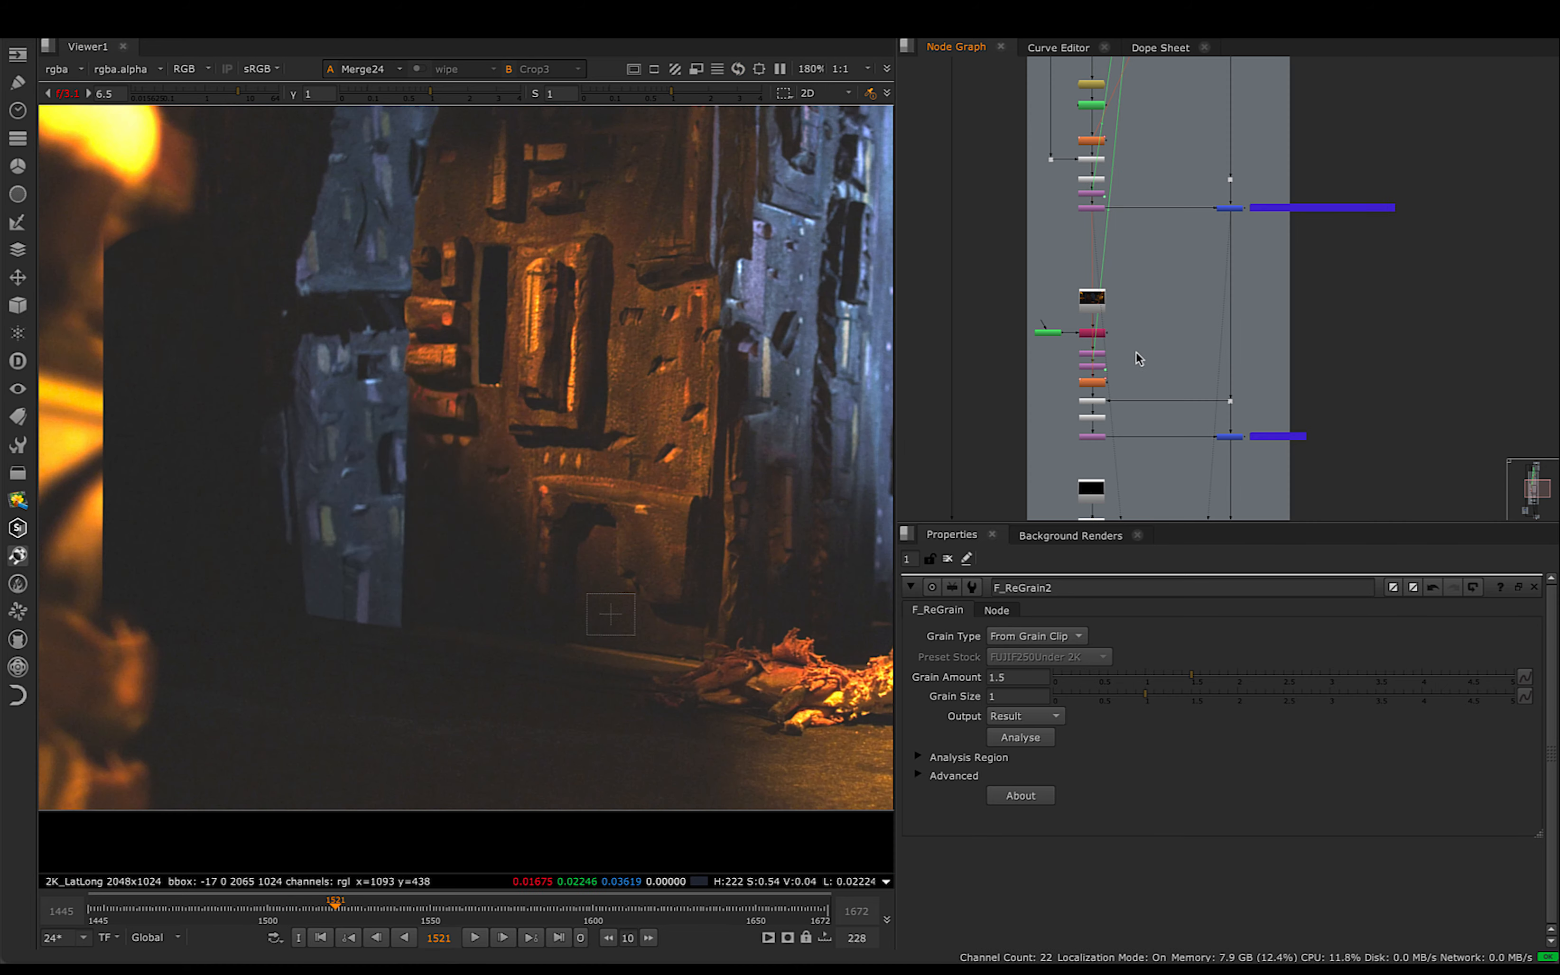
{"action": "scroll", "coordinate": [1111, 258], "scroll_direction": "up", "scroll_amount": 8}
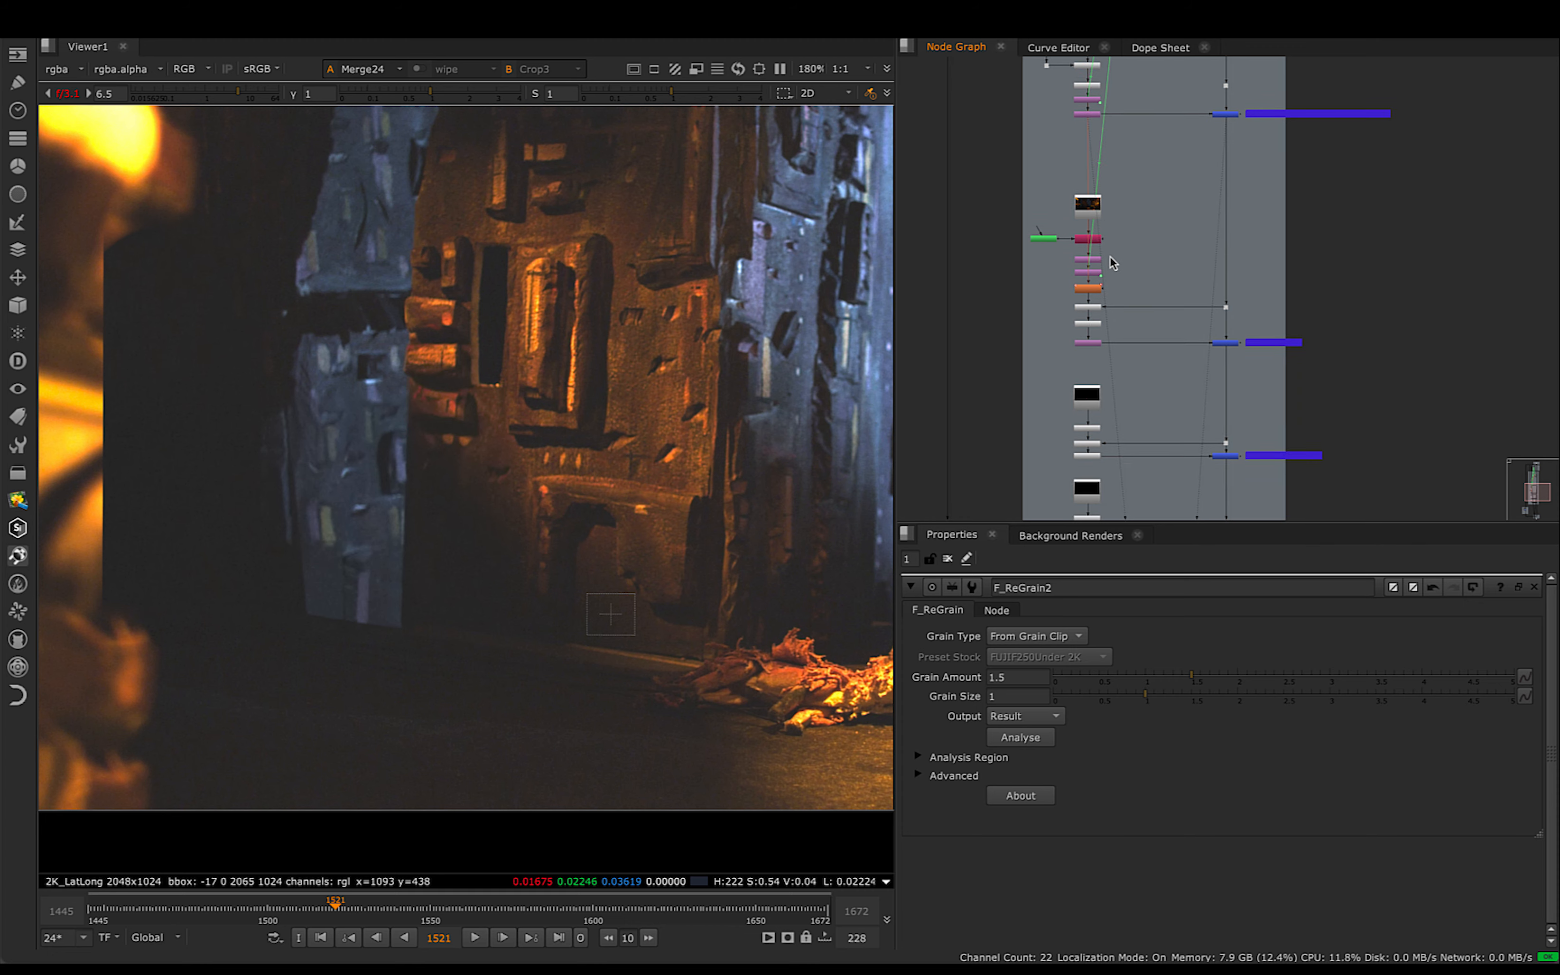
- Raise the viewer's gain to 8.5 and examine the ground inside RotoPaint13's shape at frame 1530
{"action": "scroll", "coordinate": [1136, 235], "scroll_direction": "up", "scroll_amount": 3}
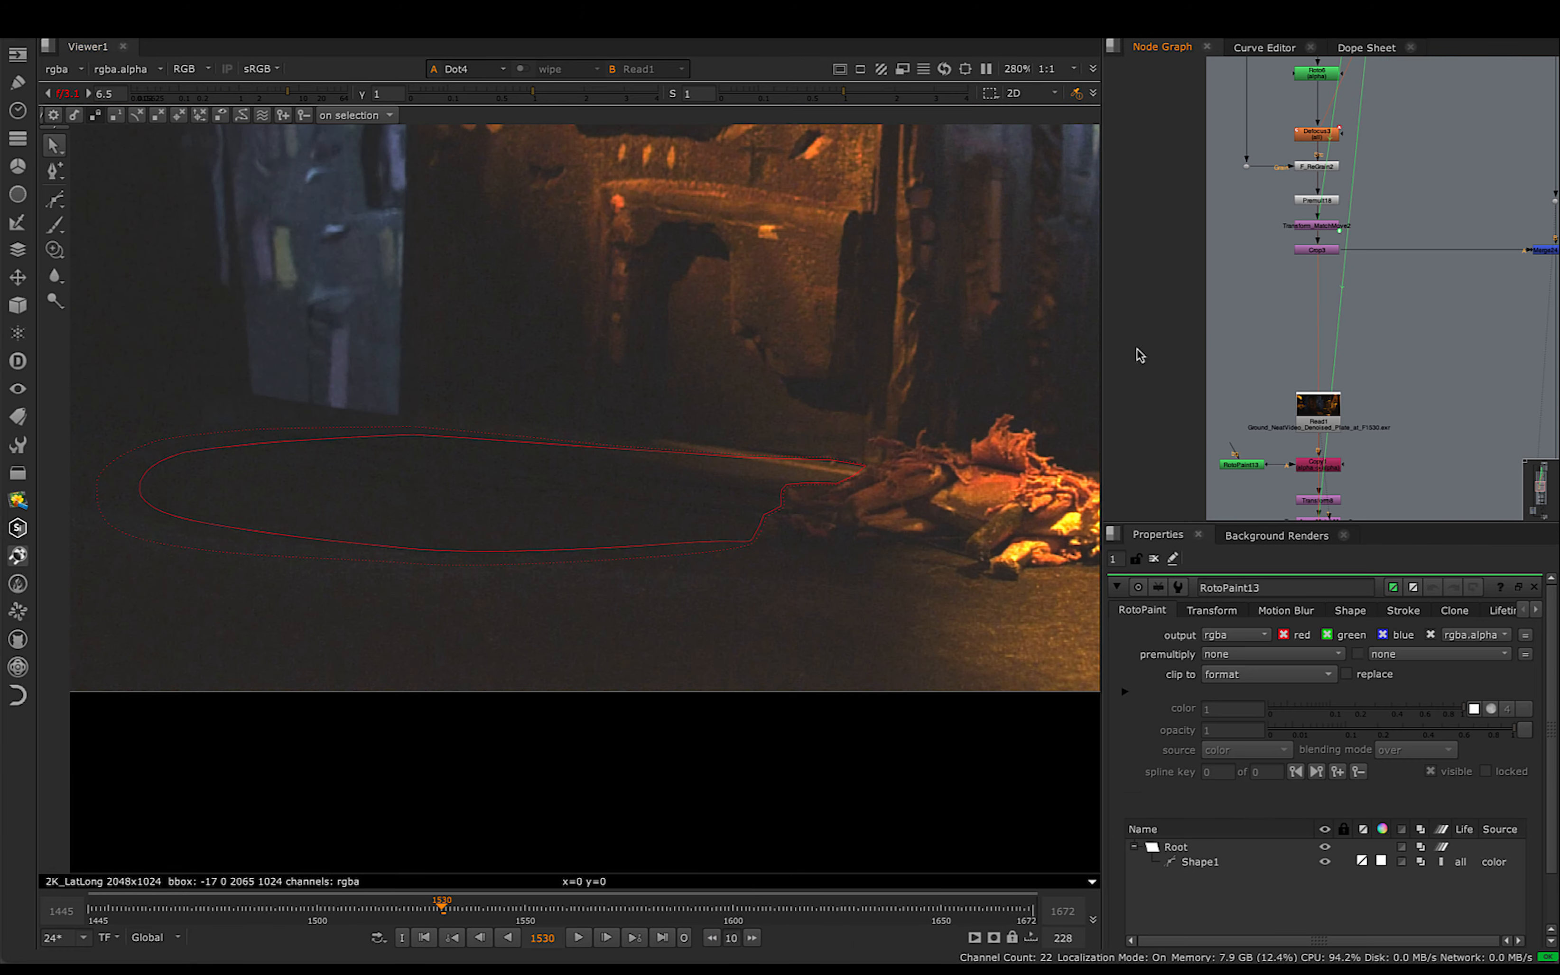
{"action": "scroll", "coordinate": [492, 480], "scroll_direction": "up", "scroll_amount": 3}
{"action": "scroll", "coordinate": [605, 451], "scroll_direction": "up", "scroll_amount": 5}
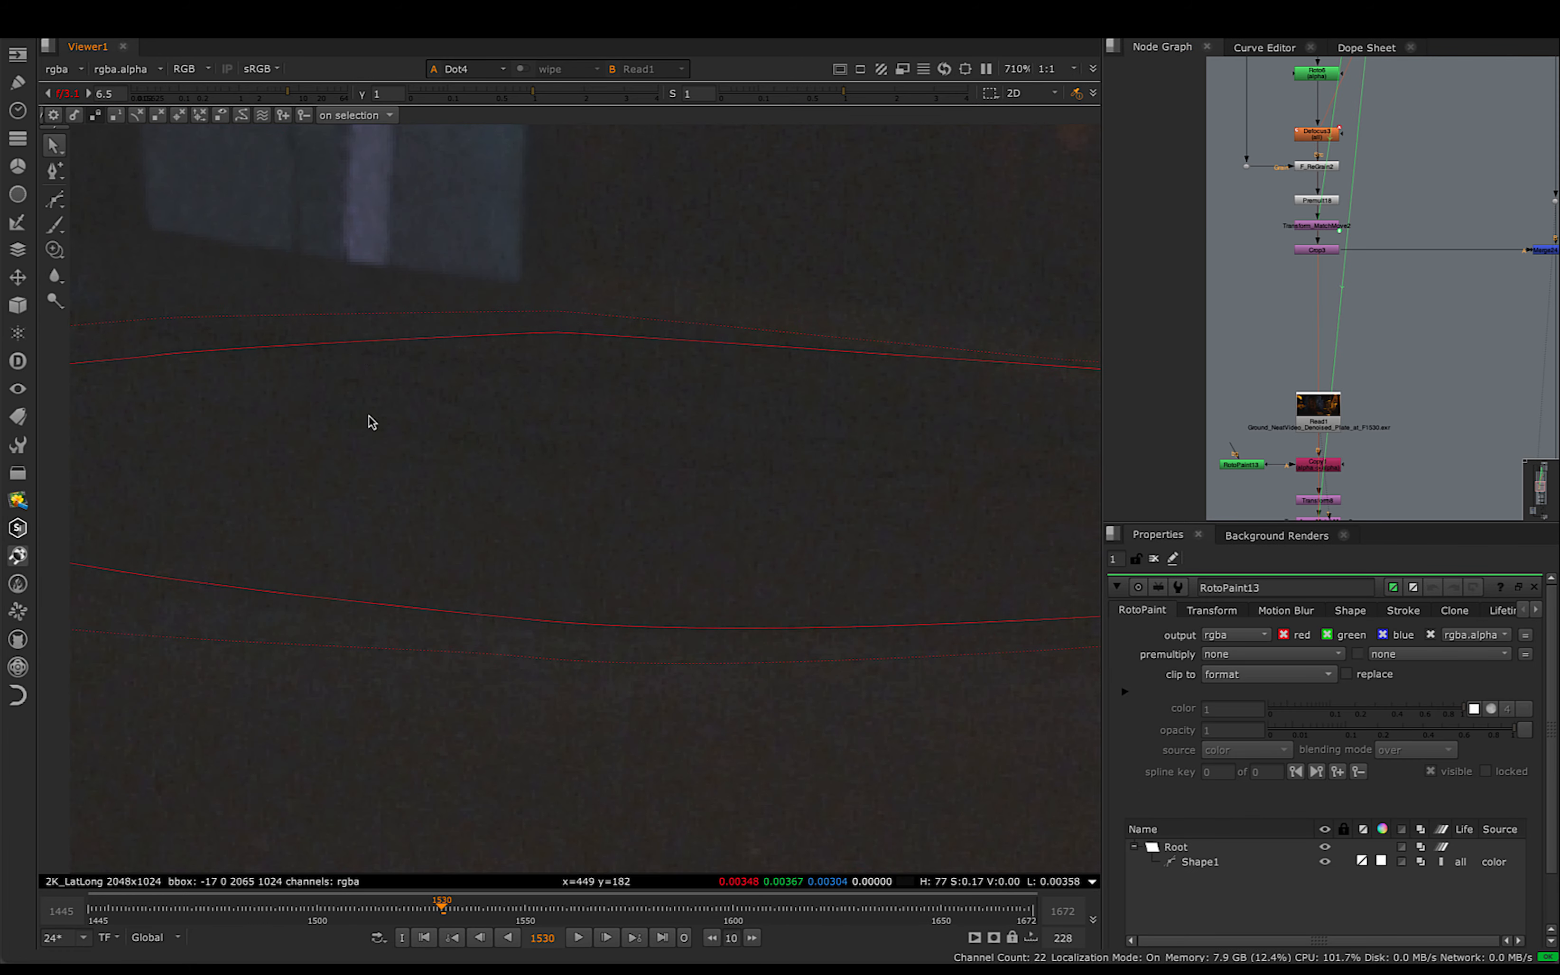
{"action": "left_click_drag", "start_coordinate": [289, 97], "coordinate": [298, 98]}
{"action": "scroll", "coordinate": [707, 384], "scroll_direction": "down", "scroll_amount": 4}
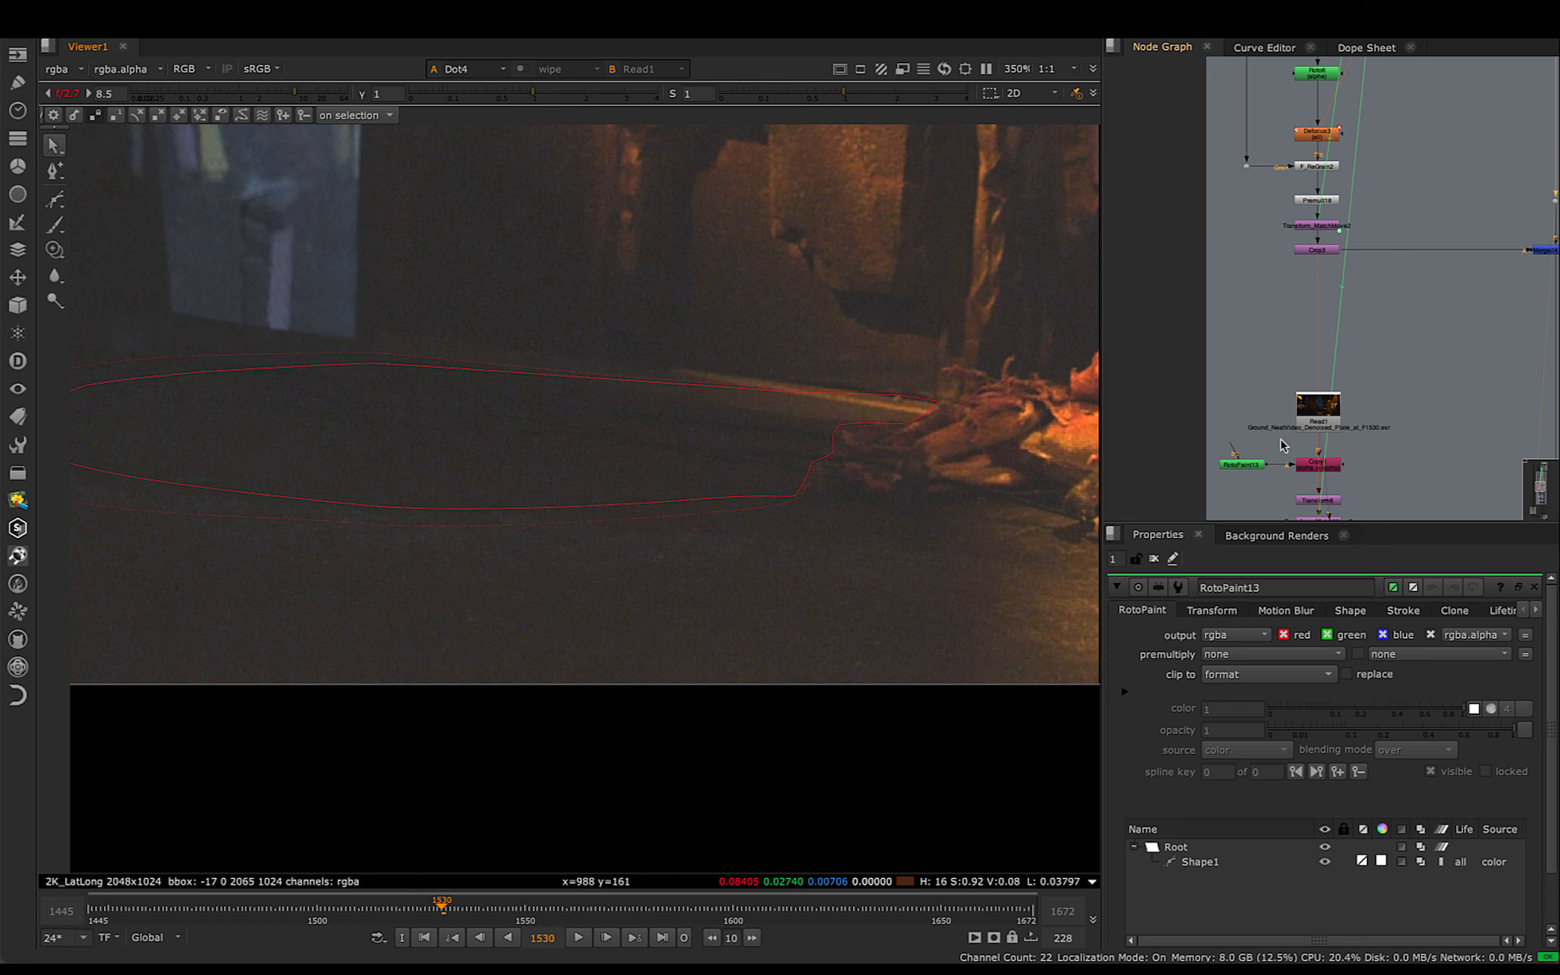
- Paint clone strokes over the dark ground below the blue building at frame 1530 in RotoPaint1, branched from the Dot above Merge24
{"action": "middle_click_drag", "start_coordinate": [1299, 335], "coordinate": [1298, 258]}
{"action": "scroll", "coordinate": [1282, 265], "scroll_direction": "up", "scroll_amount": 1}
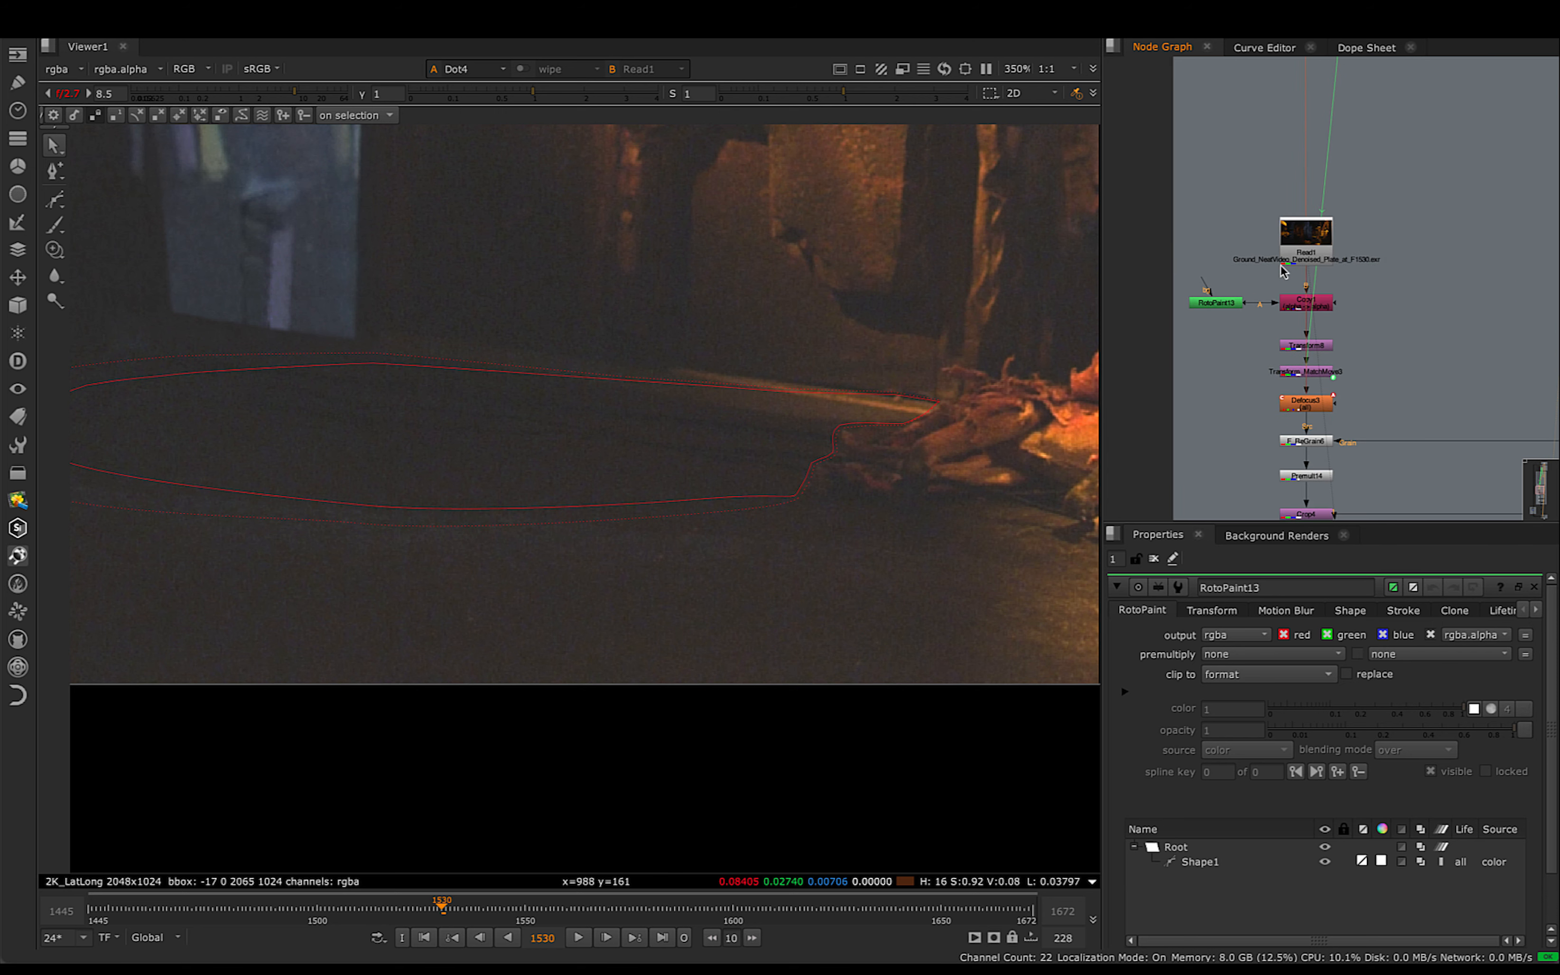
{"action": "right_click", "coordinate": [55, 250]}
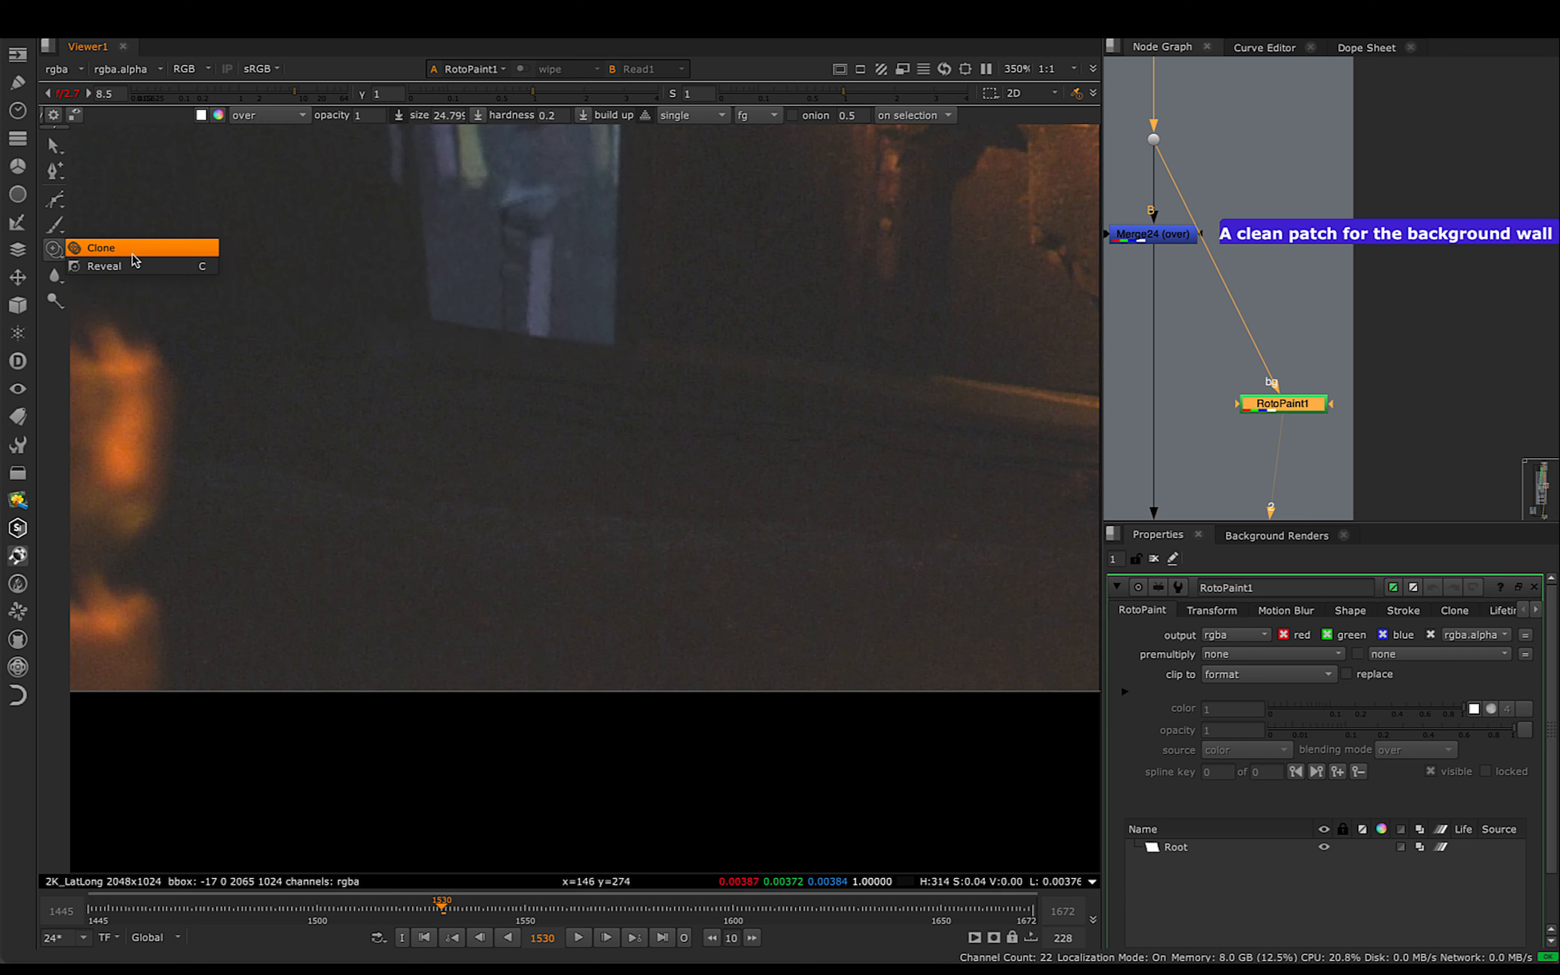
{"action": "left_click", "coordinate": [109, 247]}
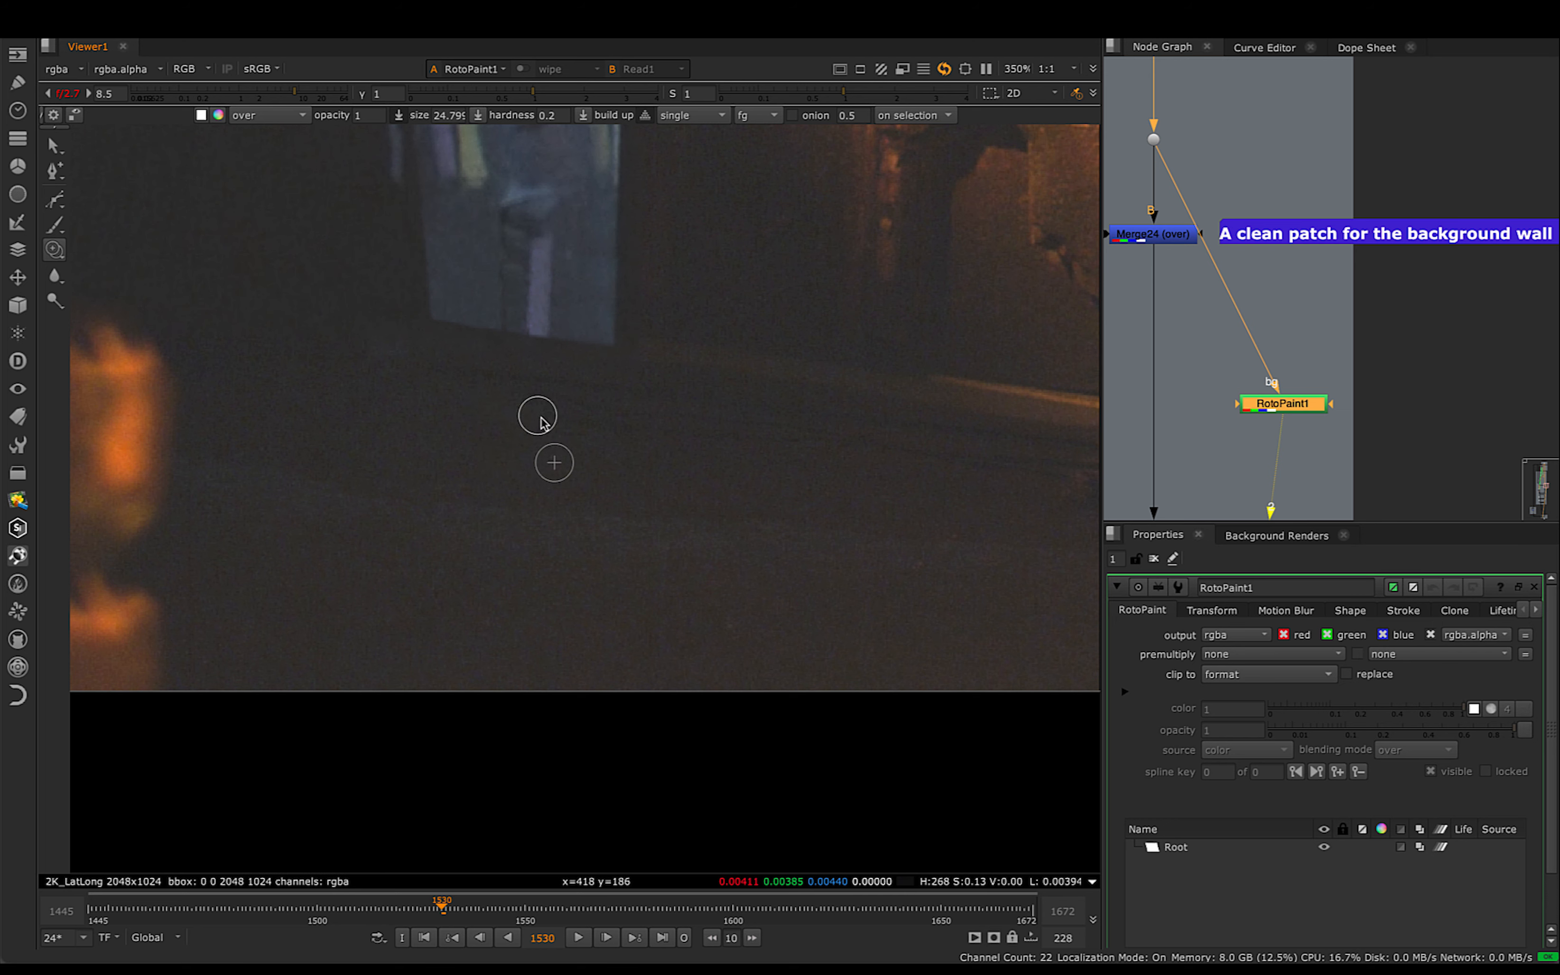
{"action": "left_click", "coordinate": [778, 430]}
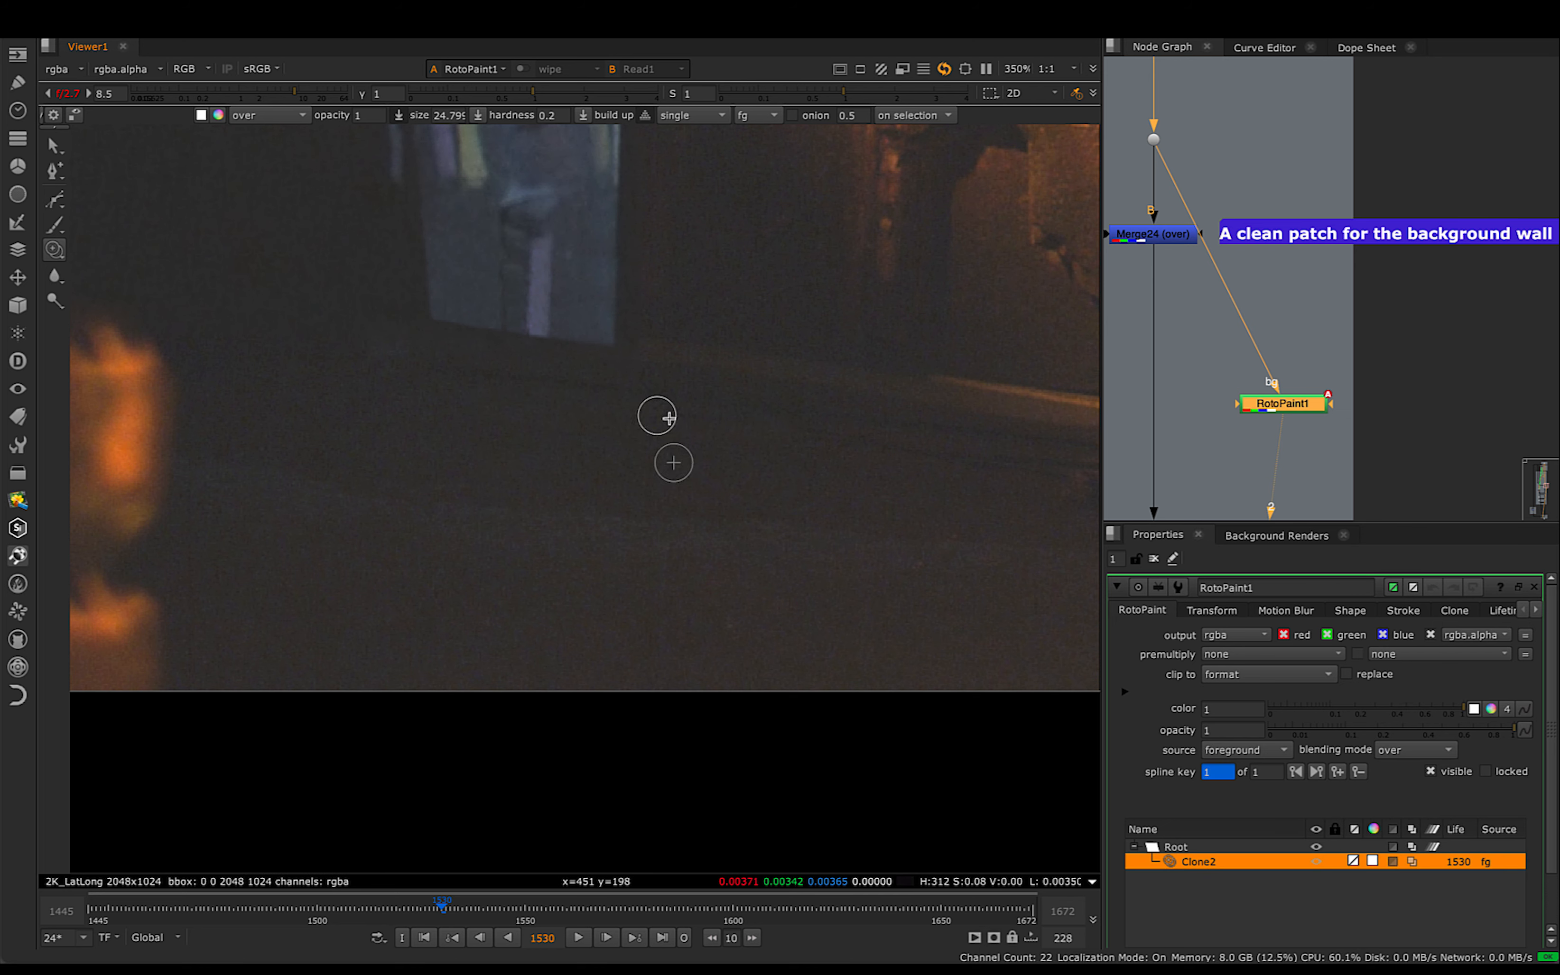
{"action": "mouse_move", "coordinate": [681, 428]}
{"action": "left_mouse_down"}
{"action": "mouse_move", "coordinate": [468, 413]}
{"action": "mouse_move", "coordinate": [829, 476]}
{"action": "left_mouse_up"}
{"action": "middle_click_drag", "start_coordinate": [746, 457], "coordinate": [792, 458]}
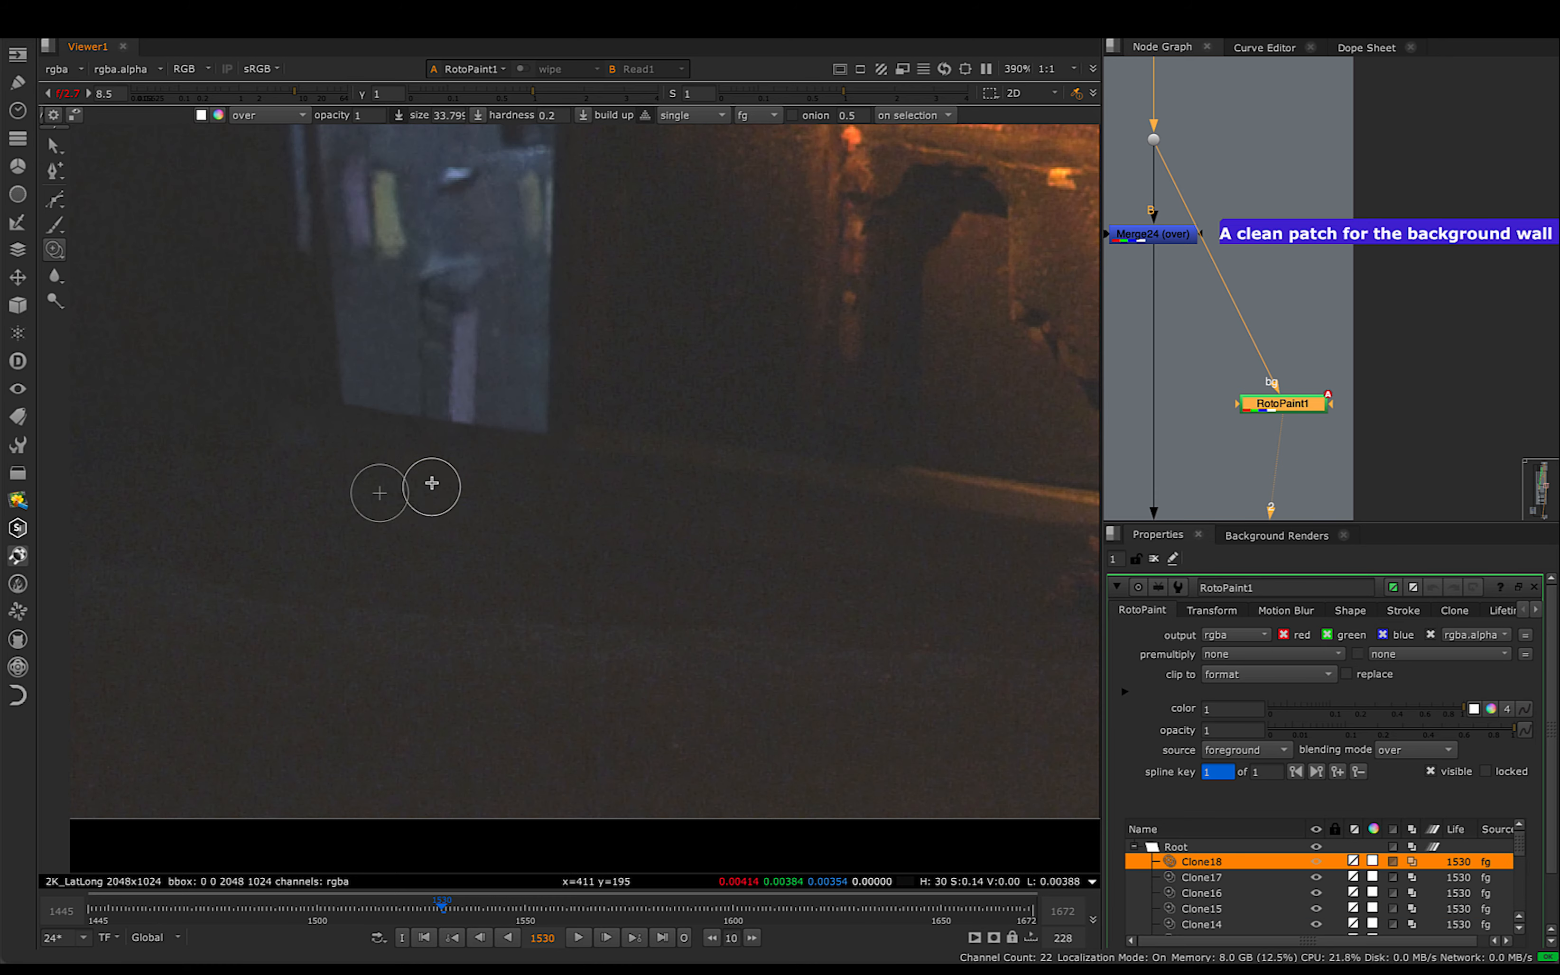
- View Read1's denoised ground plate and examine the floor area closely with the viewer overlays toggled
{"action": "scroll", "coordinate": [690, 585], "scroll_direction": "down", "scroll_amount": 2}
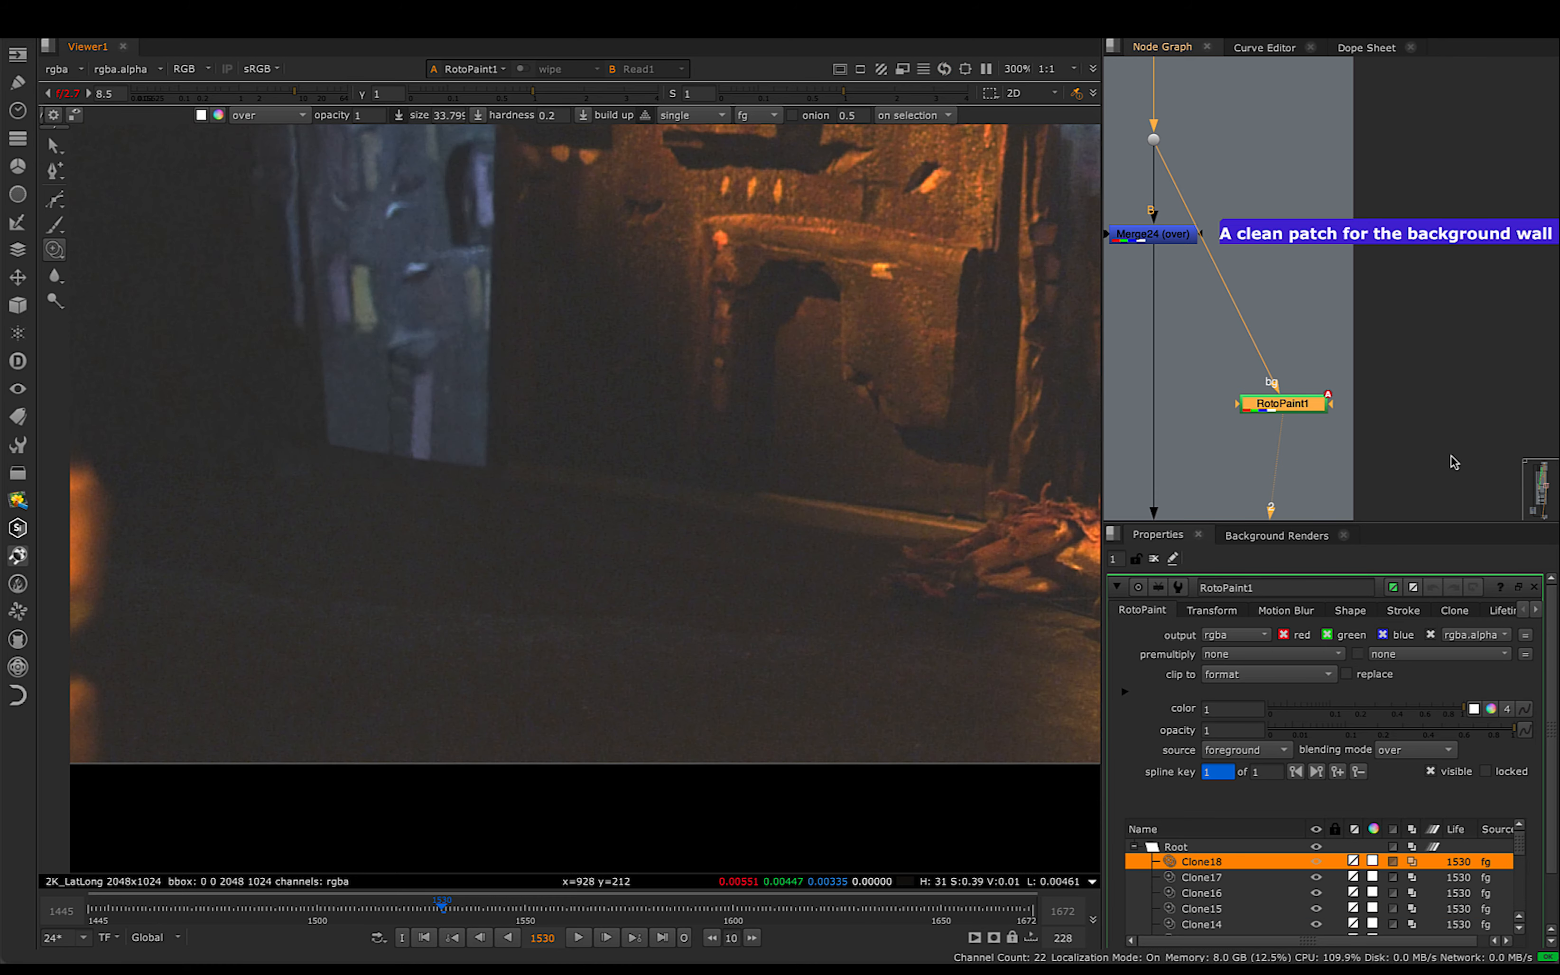
{"action": "middle_click_drag", "start_coordinate": [1203, 409], "coordinate": [1342, 129]}
{"action": "middle_click_drag", "start_coordinate": [1249, 414], "coordinate": [1316, 222]}
{"action": "left_click", "coordinate": [1291, 347]}
{"action": "key", "text": "1"}
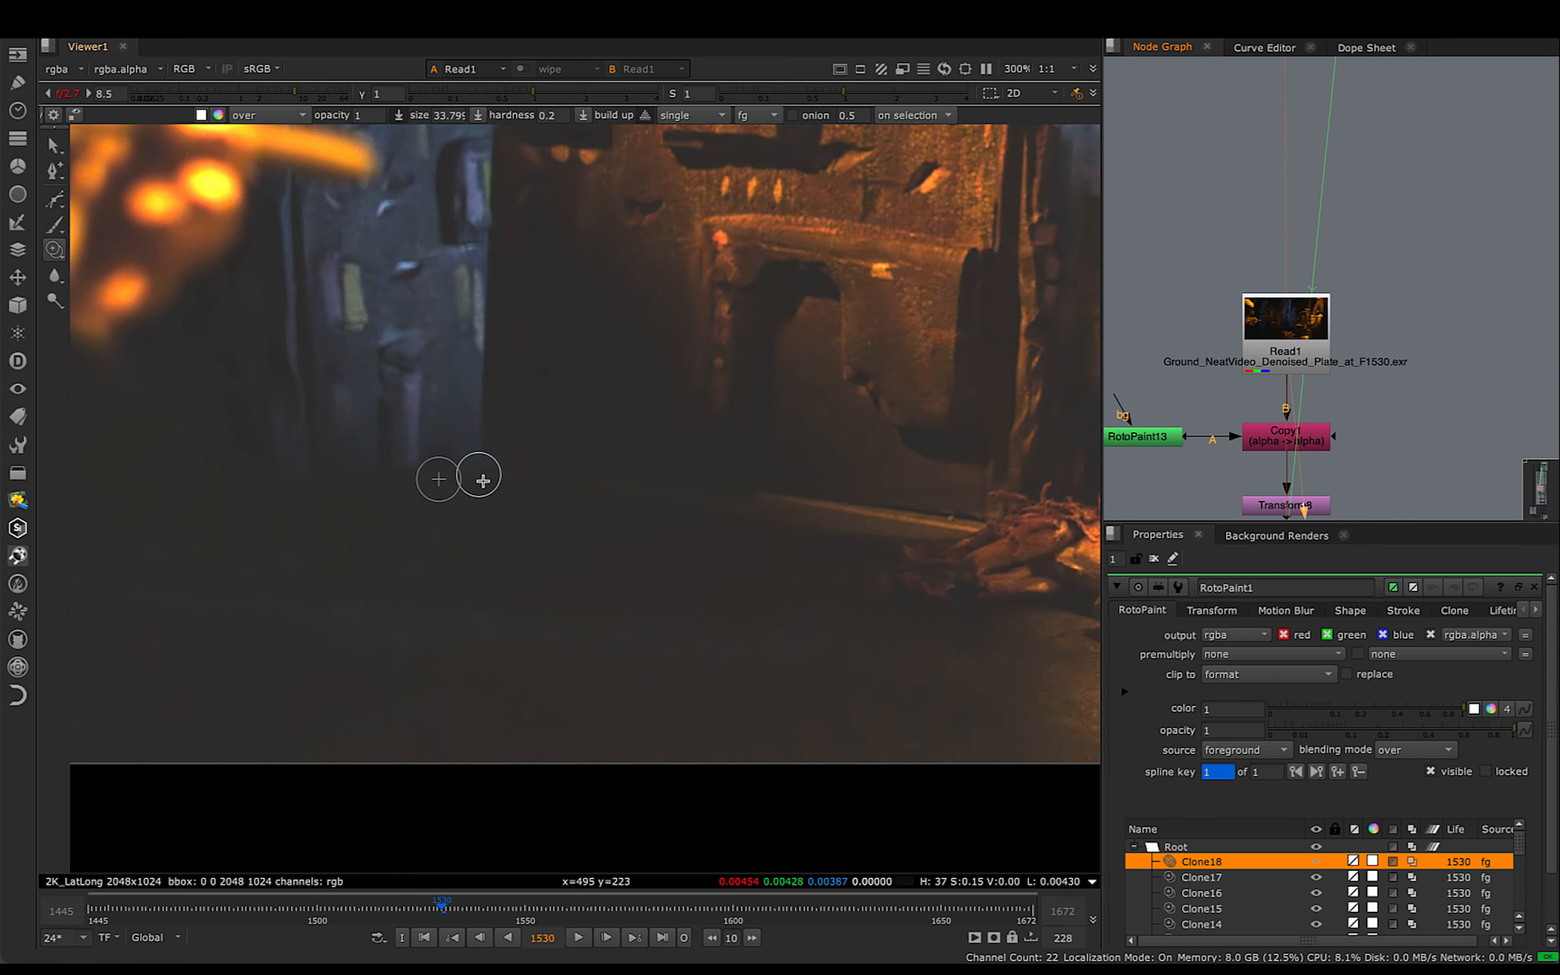
{"action": "scroll", "coordinate": [513, 498], "scroll_direction": "up", "scroll_amount": 4}
{"action": "middle_click_drag", "start_coordinate": [676, 515], "coordinate": [610, 552]}
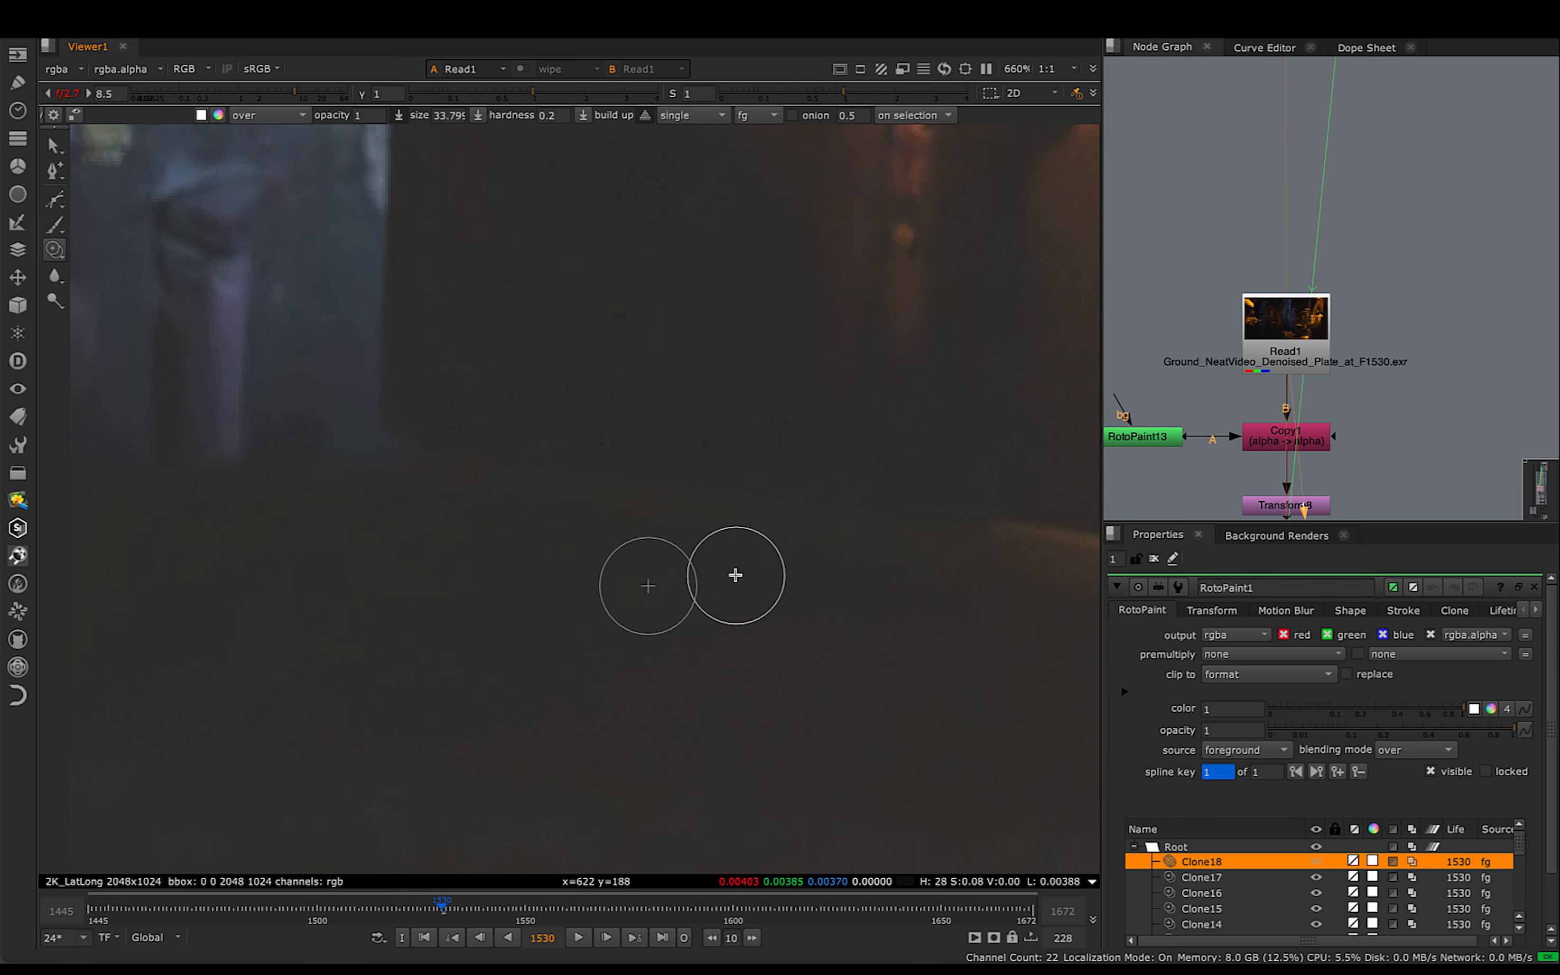
{"action": "key", "text": "q"}
{"action": "scroll", "coordinate": [601, 566], "scroll_direction": "down", "scroll_amount": 2}
{"action": "middle_click_drag", "start_coordinate": [603, 566], "coordinate": [586, 469]}
{"action": "scroll", "coordinate": [555, 498], "scroll_direction": "up", "scroll_amount": 2}
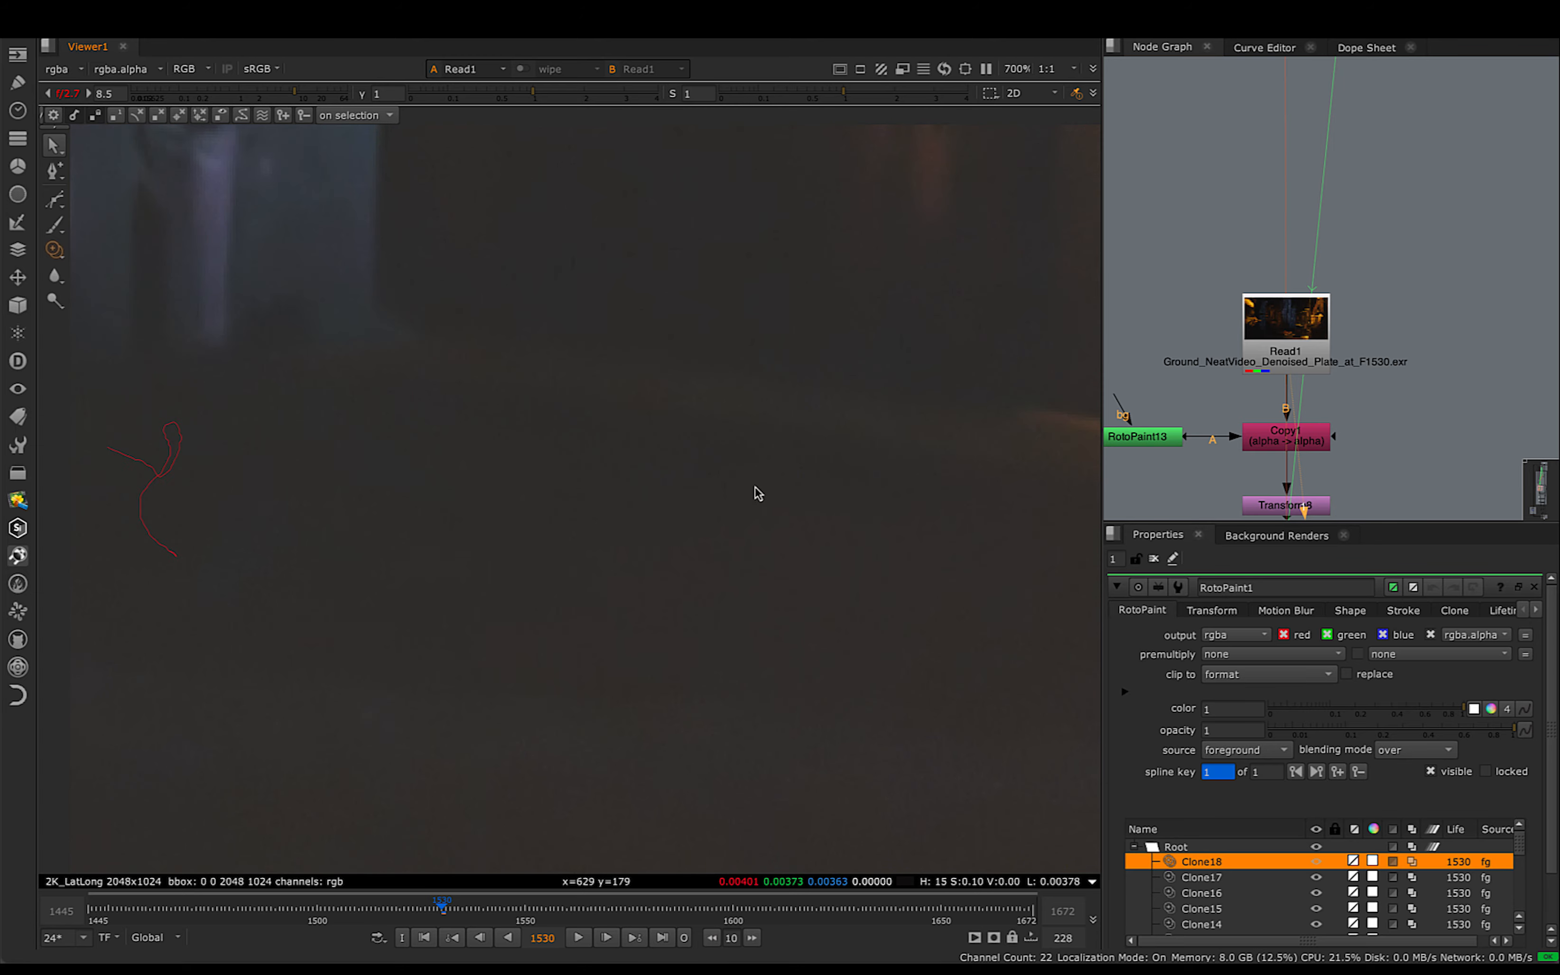
{"action": "middle_click_drag", "start_coordinate": [758, 494], "coordinate": [731, 490]}
{"action": "scroll", "coordinate": [790, 550], "scroll_direction": "down", "scroll_amount": 5}
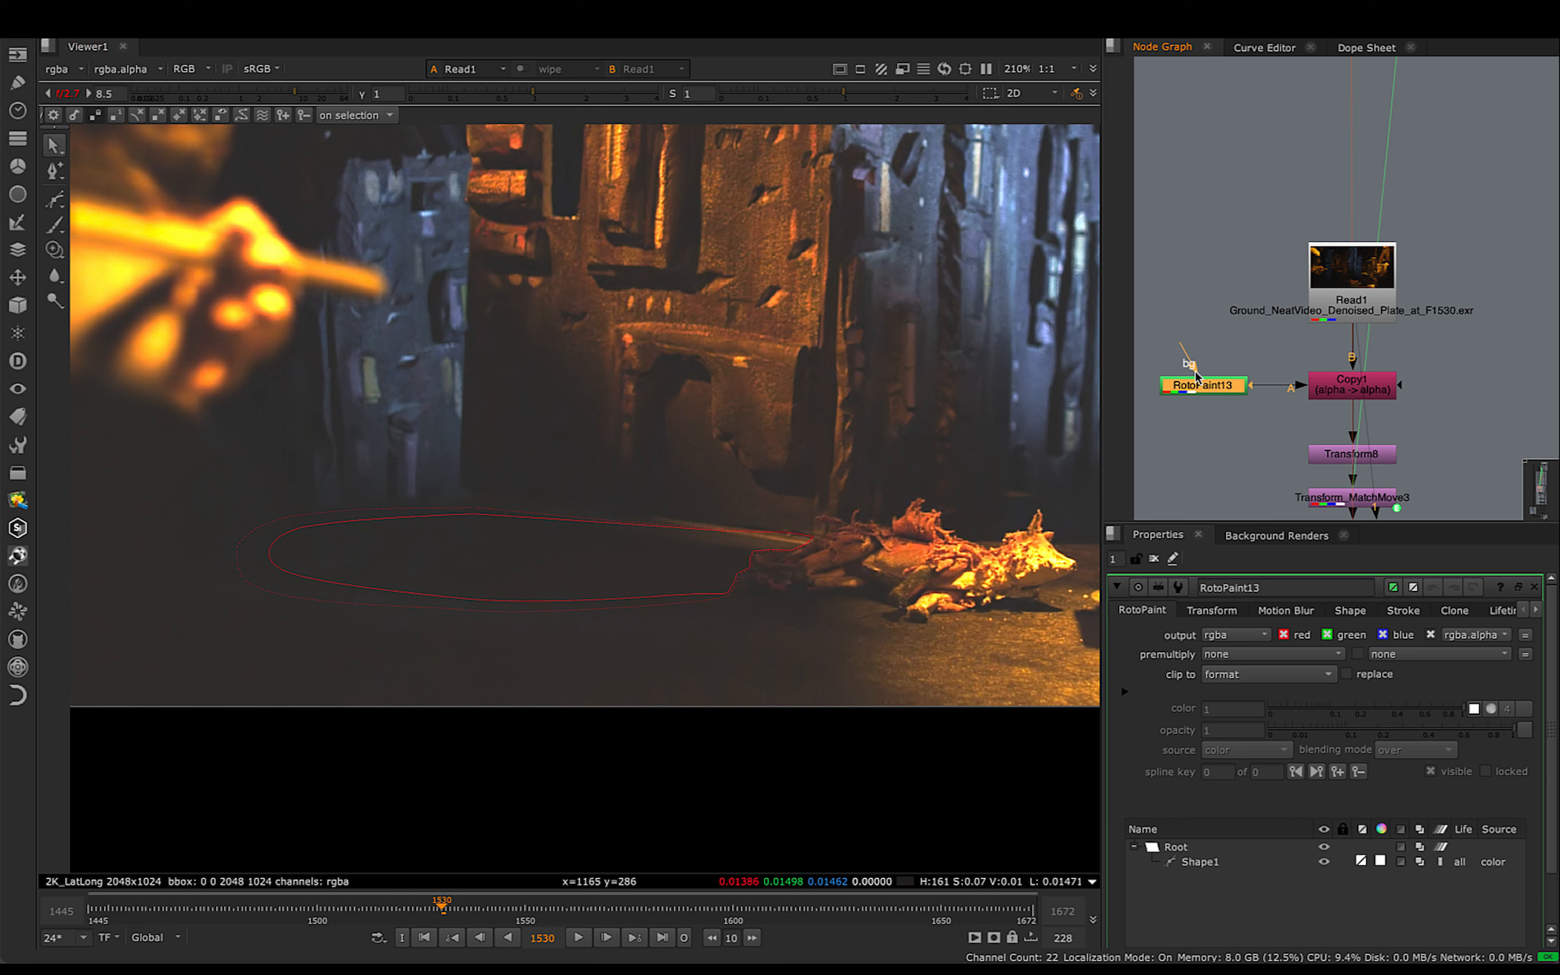
- Check how Copy1 connects to Read1 and RotoPaint13, and view Copy1's output
{"action": "left_click", "coordinate": [1349, 396]}
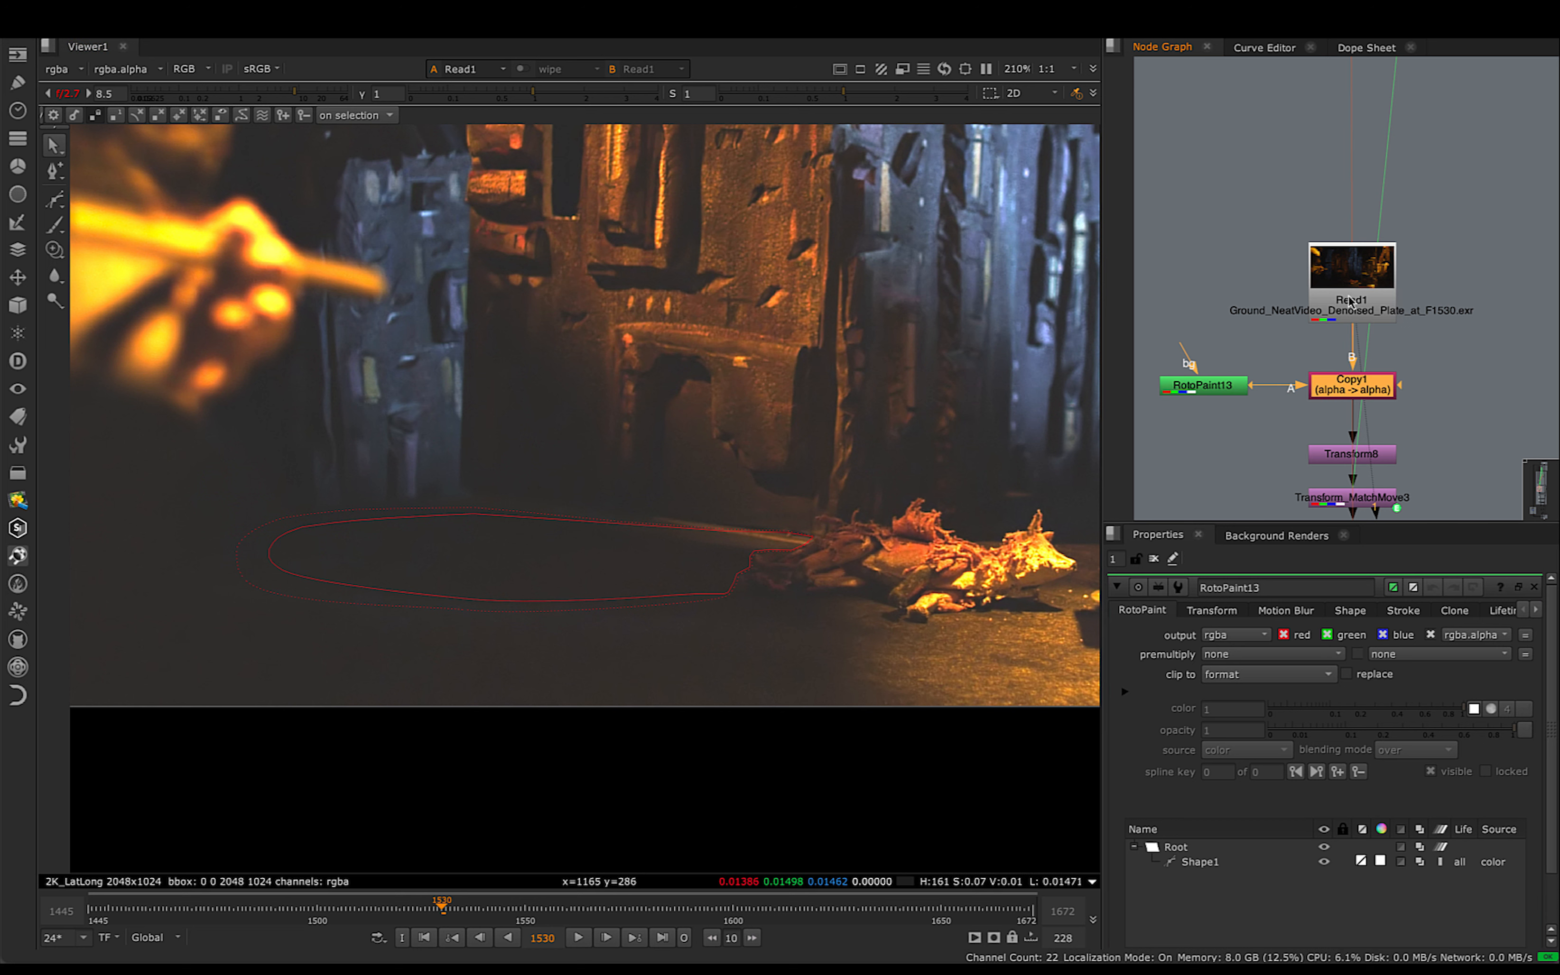
{"action": "left_click", "coordinate": [1351, 301]}
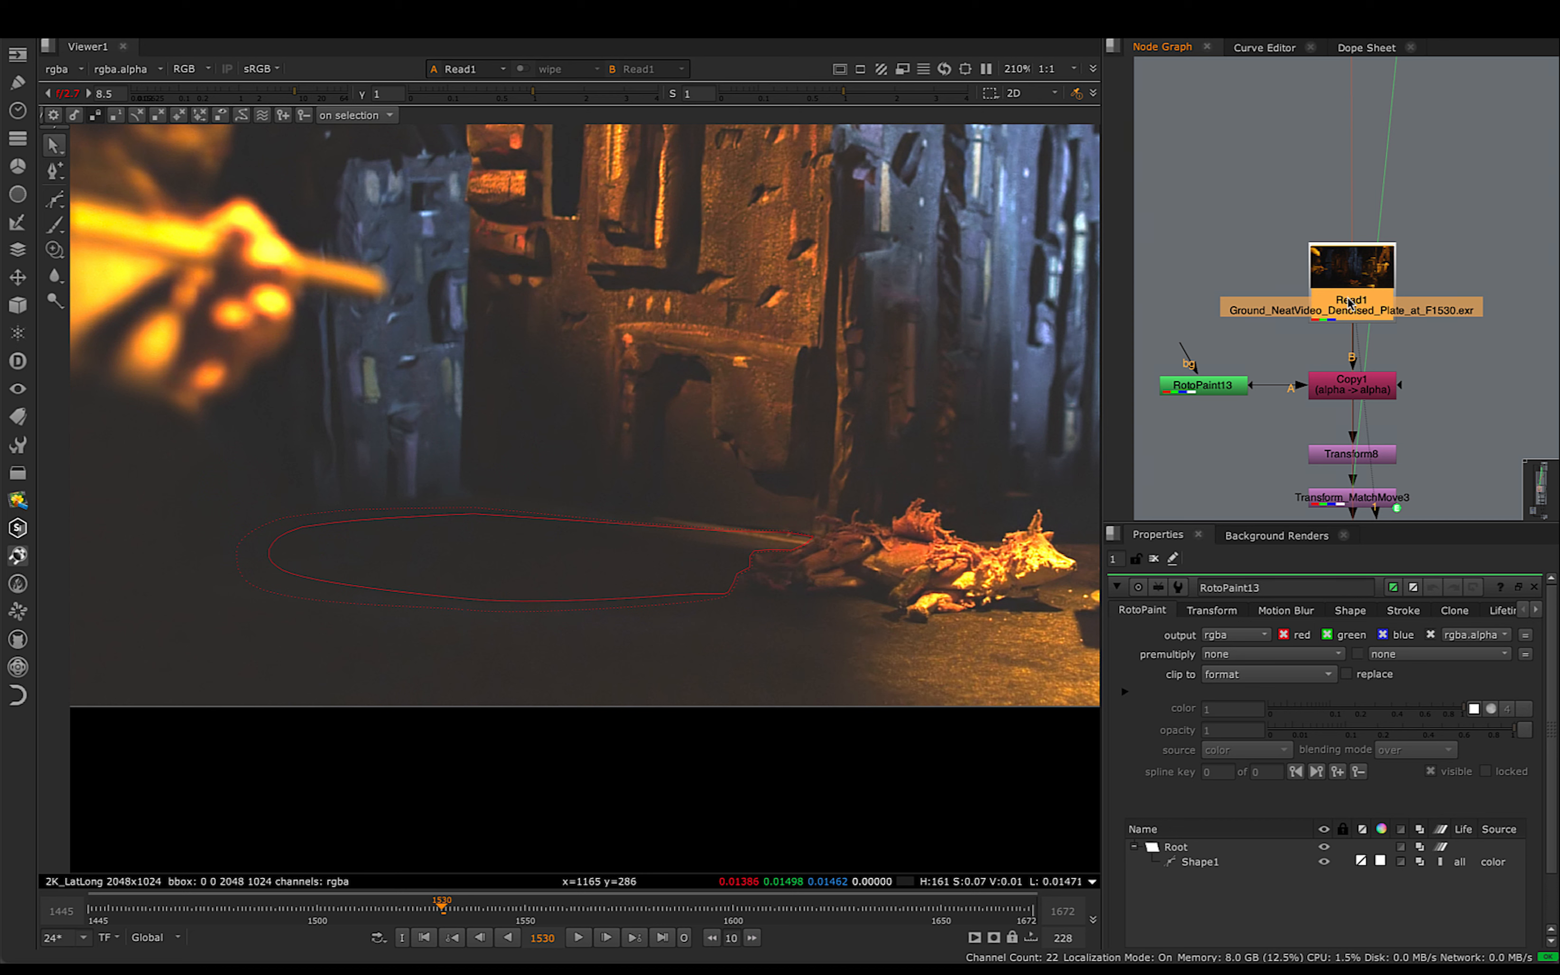
{"action": "left_click", "coordinate": [1342, 391]}
{"action": "key", "text": "1"}
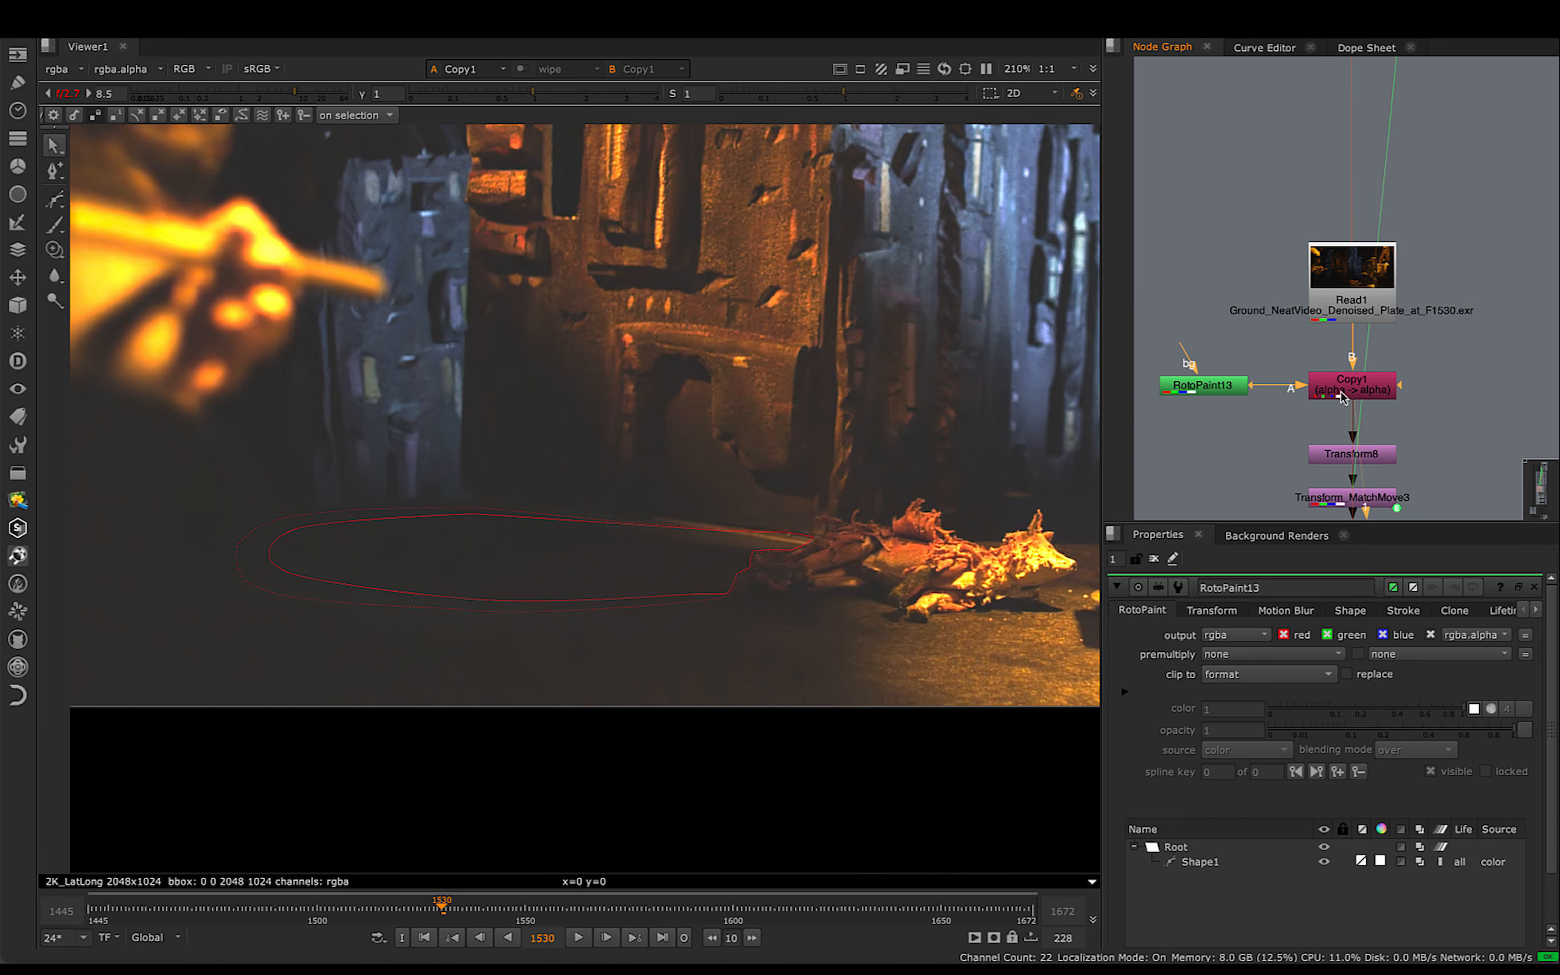
{"action": "scroll", "coordinate": [1342, 396], "scroll_direction": "up", "scroll_amount": 4}
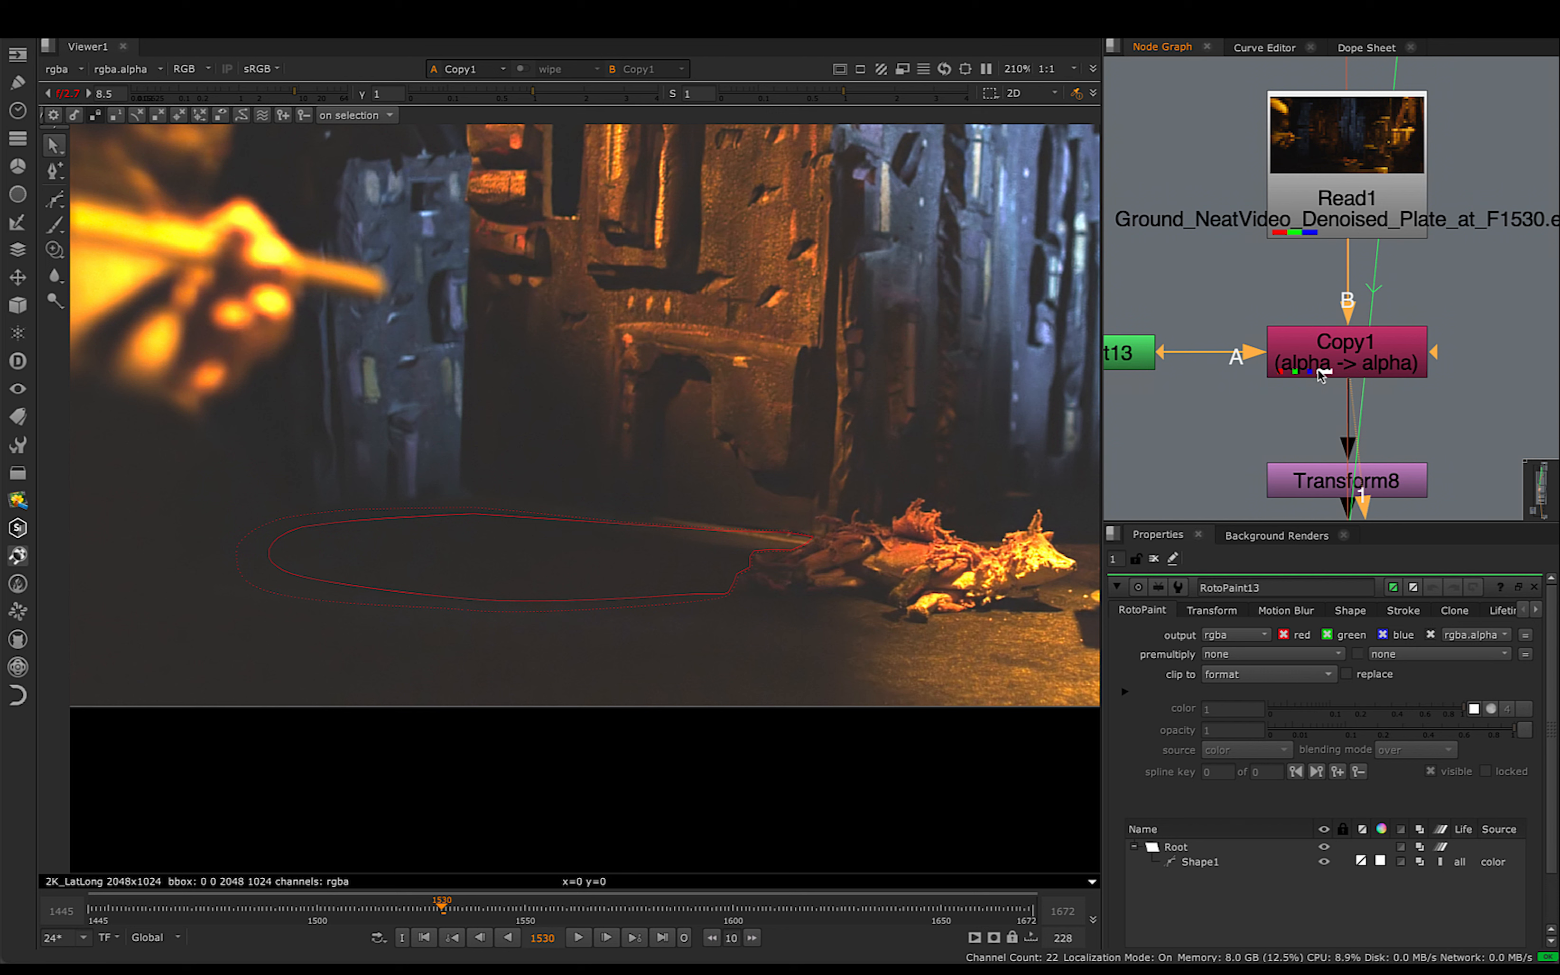
- Inspect Copy1's alpha channel, return the viewer to full colour, and fit the whole frame
{"action": "left_click", "coordinate": [1354, 360]}
{"action": "left_click", "coordinate": [1215, 416]}
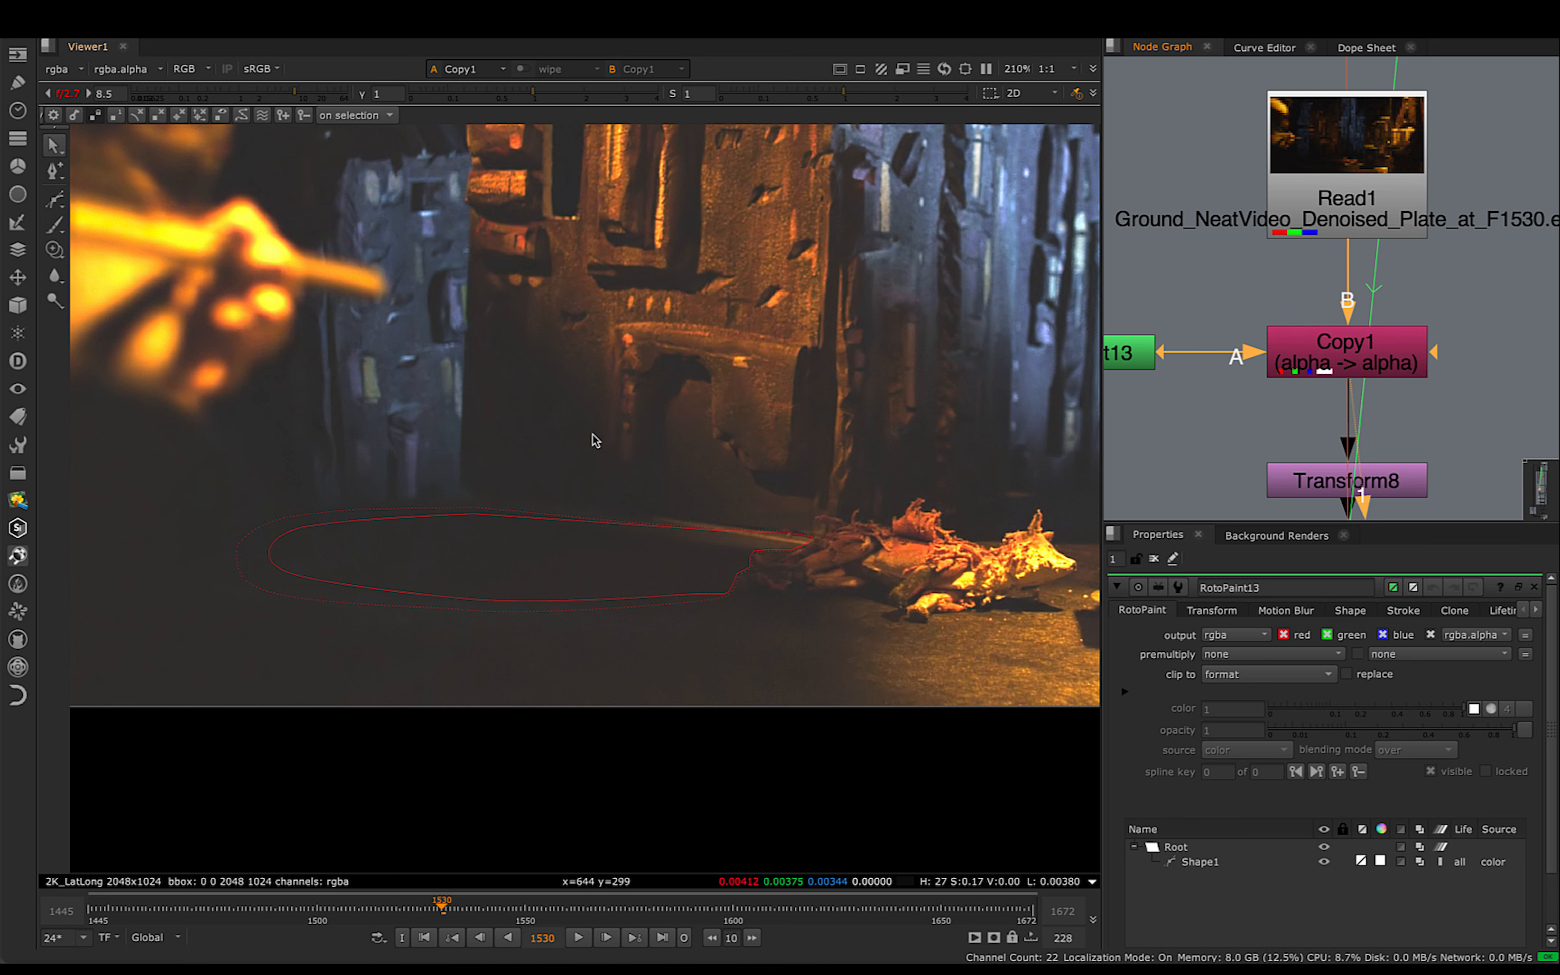
{"action": "key", "text": "a"}
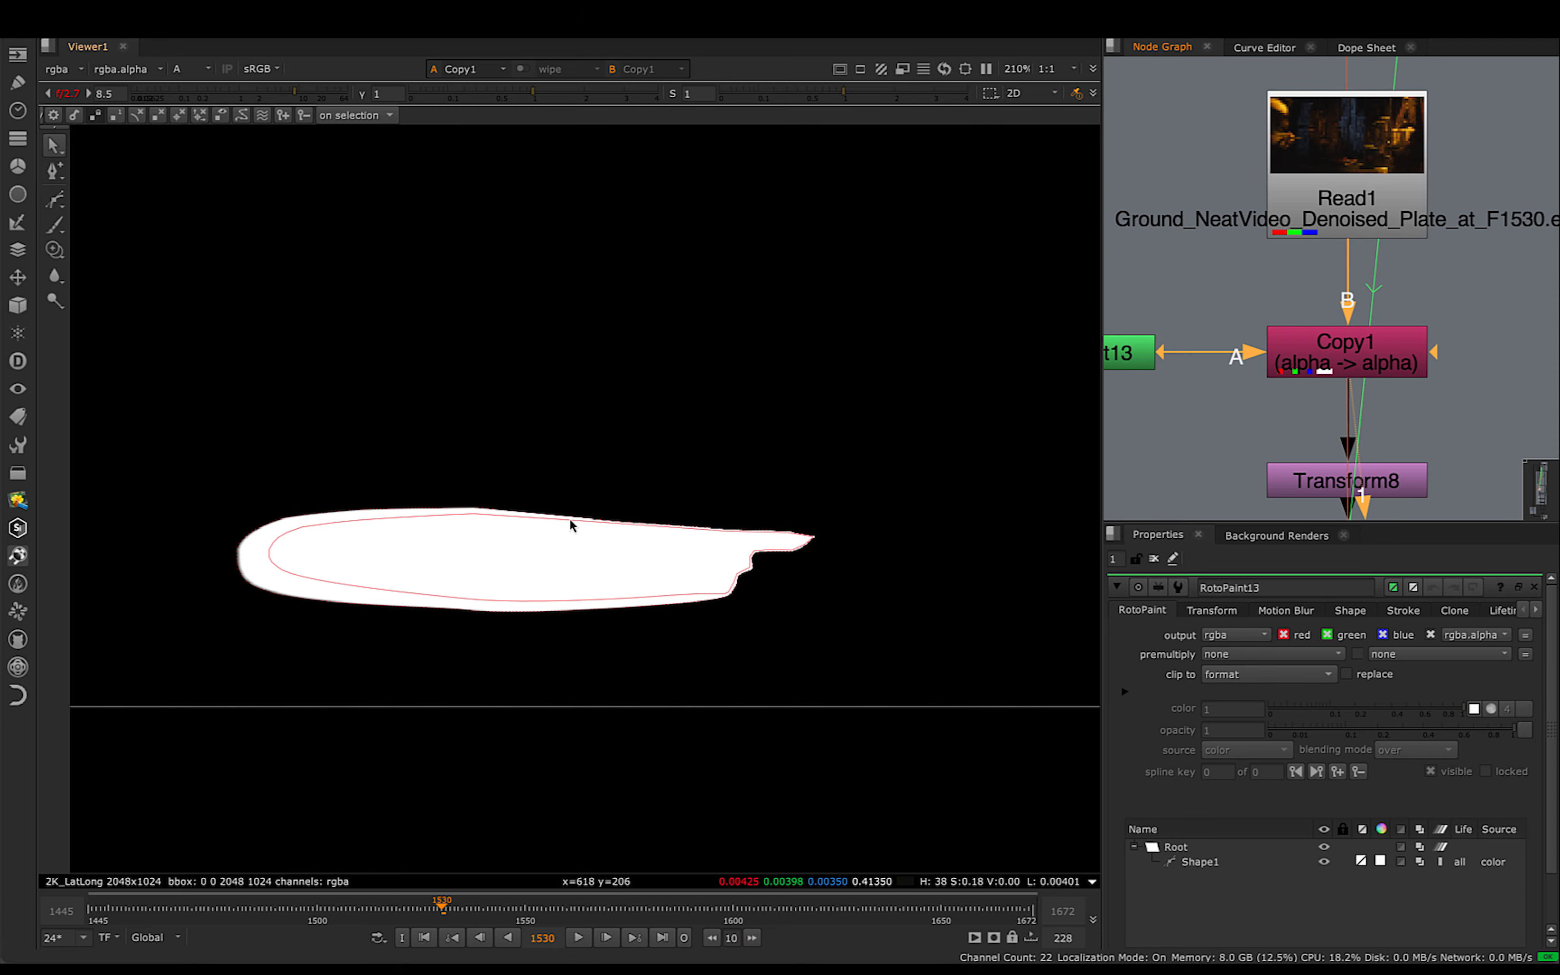
{"action": "key", "text": "a"}
{"action": "key", "text": "f"}
- Move Transform8 slightly closer to Copy1 and view its output at frame 1530
{"action": "middle_click_drag", "start_coordinate": [1415, 477], "coordinate": [1424, 314]}
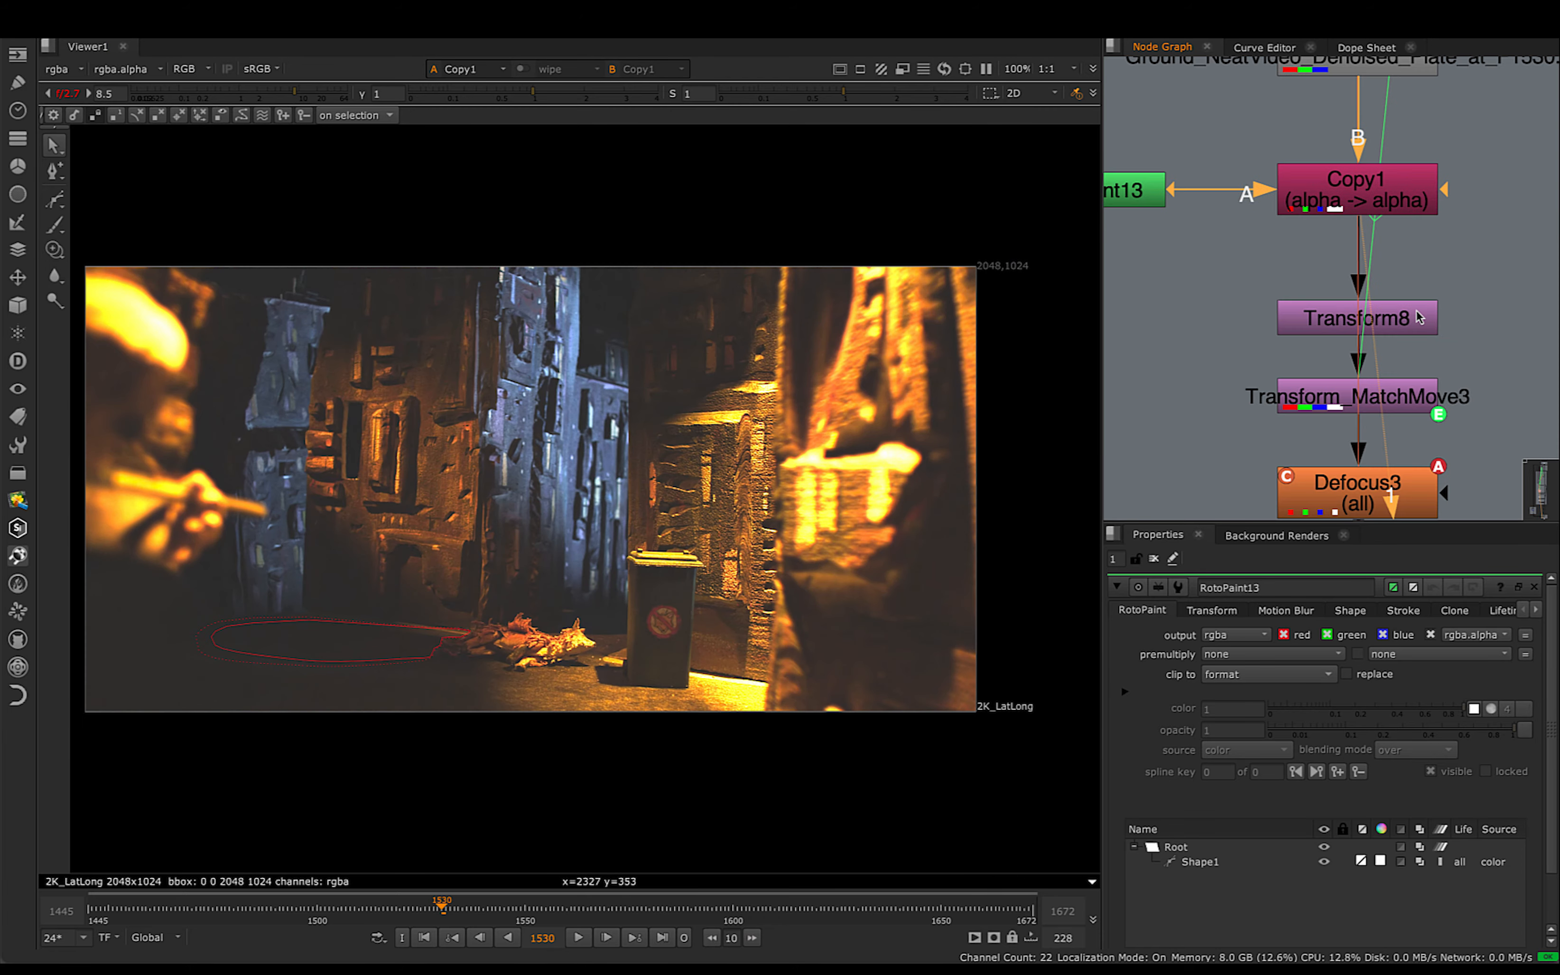
{"action": "left_click_drag", "start_coordinate": [1369, 334], "coordinate": [1369, 301]}
{"action": "key", "text": "1"}
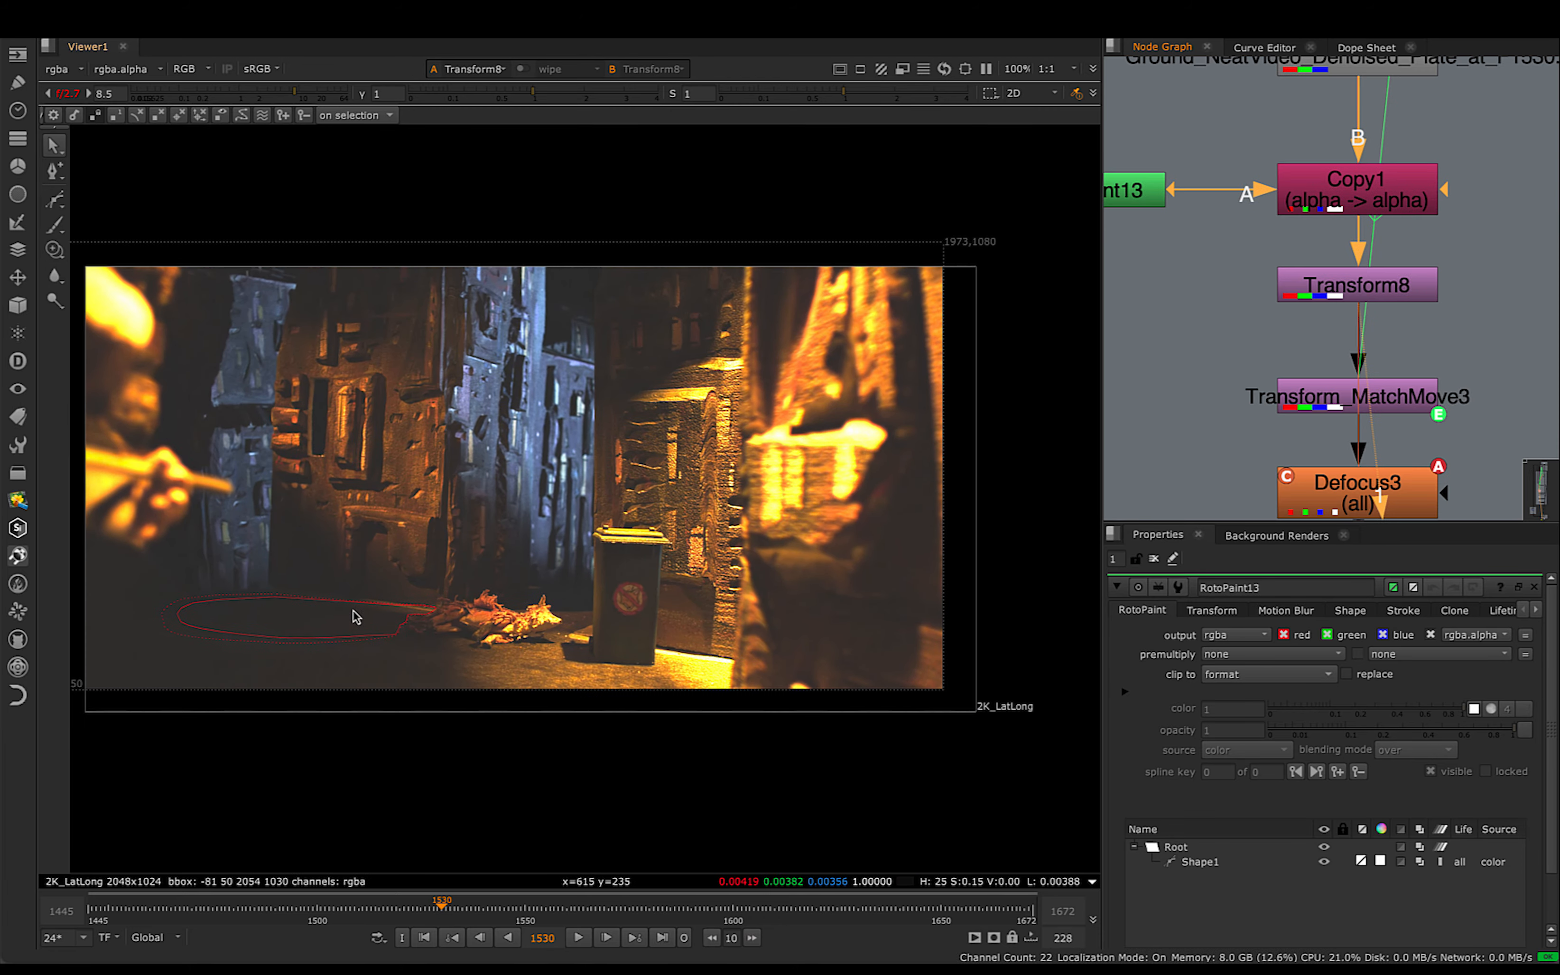
- Move Transform8 up closer beneath Copy1 and Transform_MatchMove3 up closer beneath Transform8
{"action": "scroll", "coordinate": [361, 618], "scroll_direction": "up", "scroll_amount": 7}
{"action": "left_click_drag", "start_coordinate": [1393, 283], "coordinate": [1393, 265]}
{"action": "scroll", "coordinate": [631, 529], "scroll_direction": "down", "scroll_amount": 1}
{"action": "scroll", "coordinate": [631, 529], "scroll_direction": "down", "scroll_amount": 3}
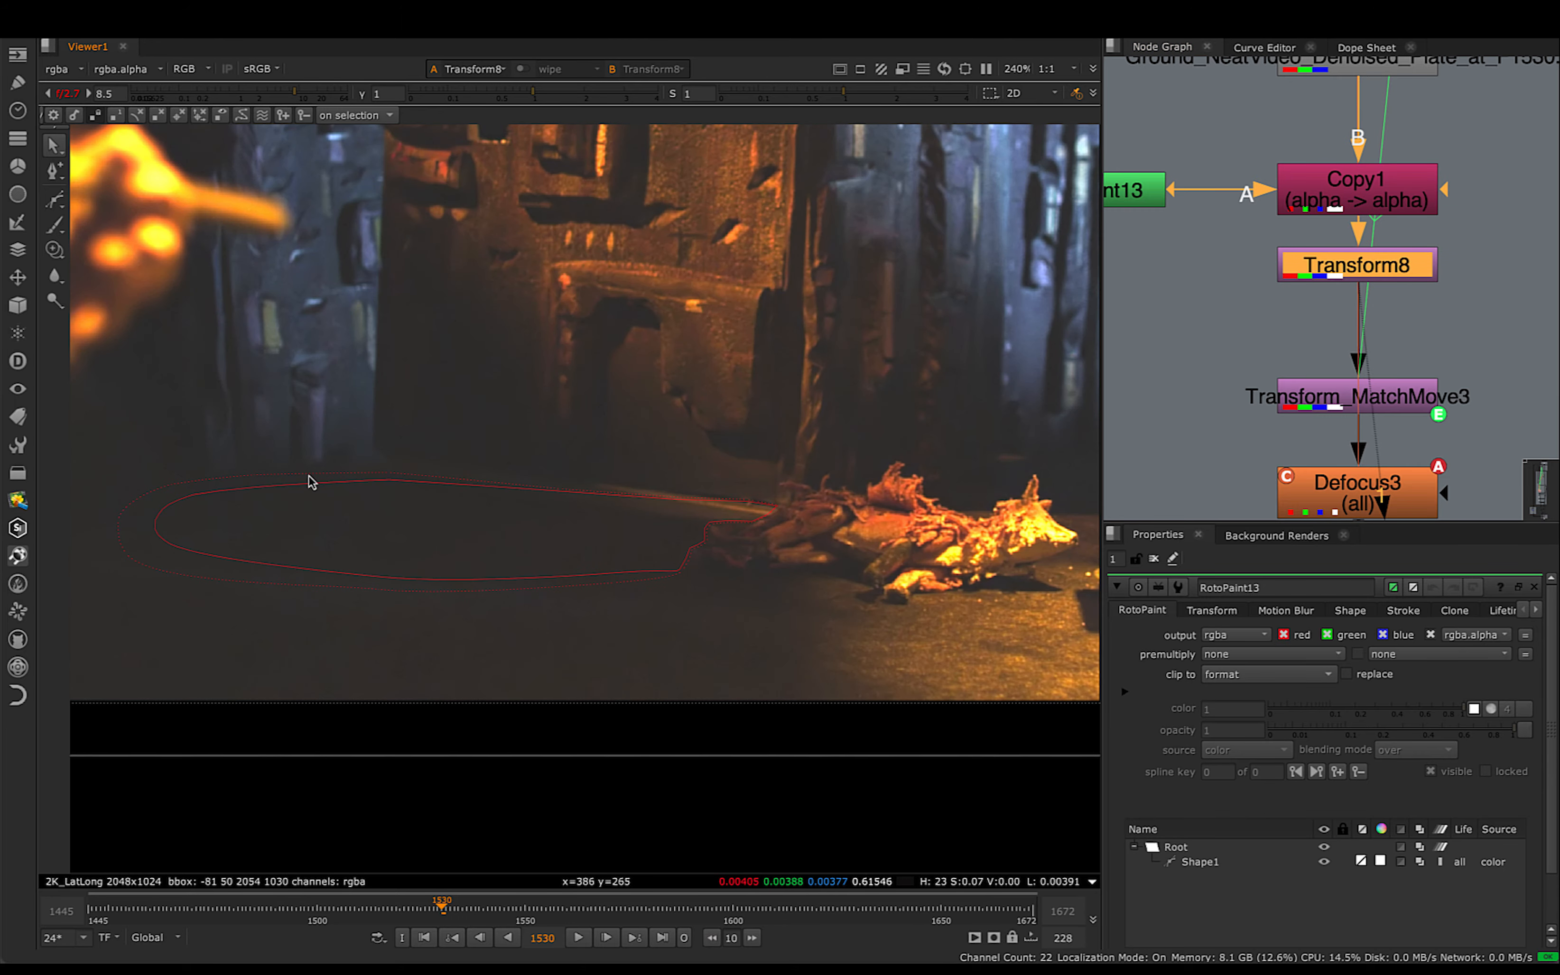
{"action": "middle_click_drag", "start_coordinate": [872, 493], "coordinate": [881, 473]}
{"action": "middle_click_drag", "start_coordinate": [1327, 409], "coordinate": [1329, 359]}
{"action": "left_click_drag", "start_coordinate": [1328, 358], "coordinate": [1329, 306]}
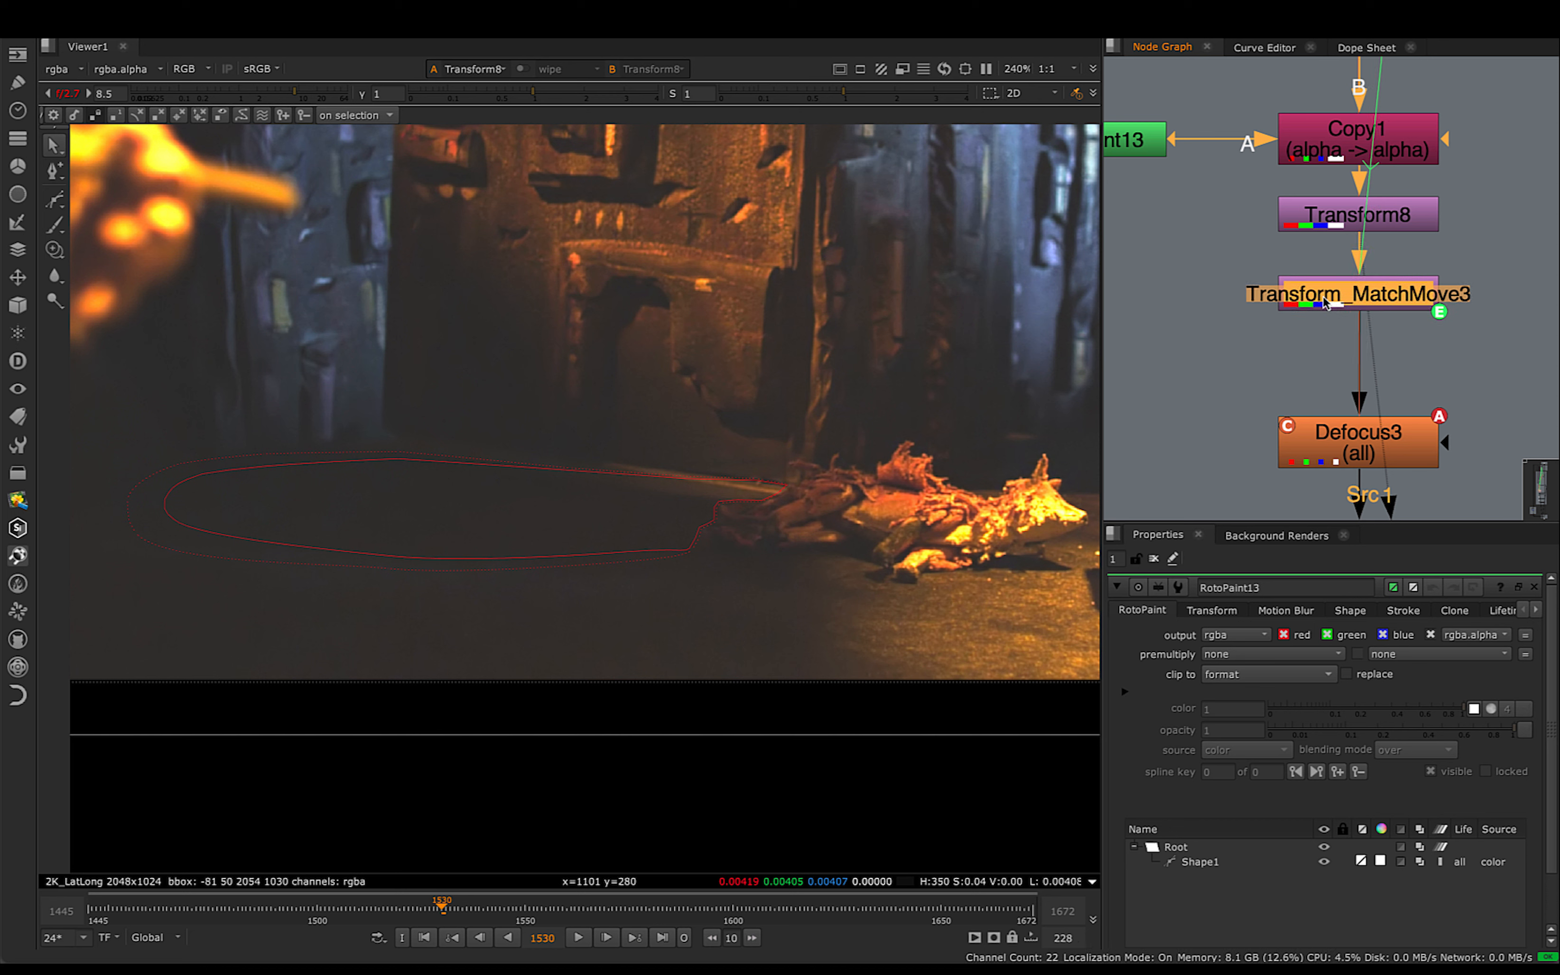
{"action": "middle_click_drag", "start_coordinate": [1343, 304], "coordinate": [1316, 385]}
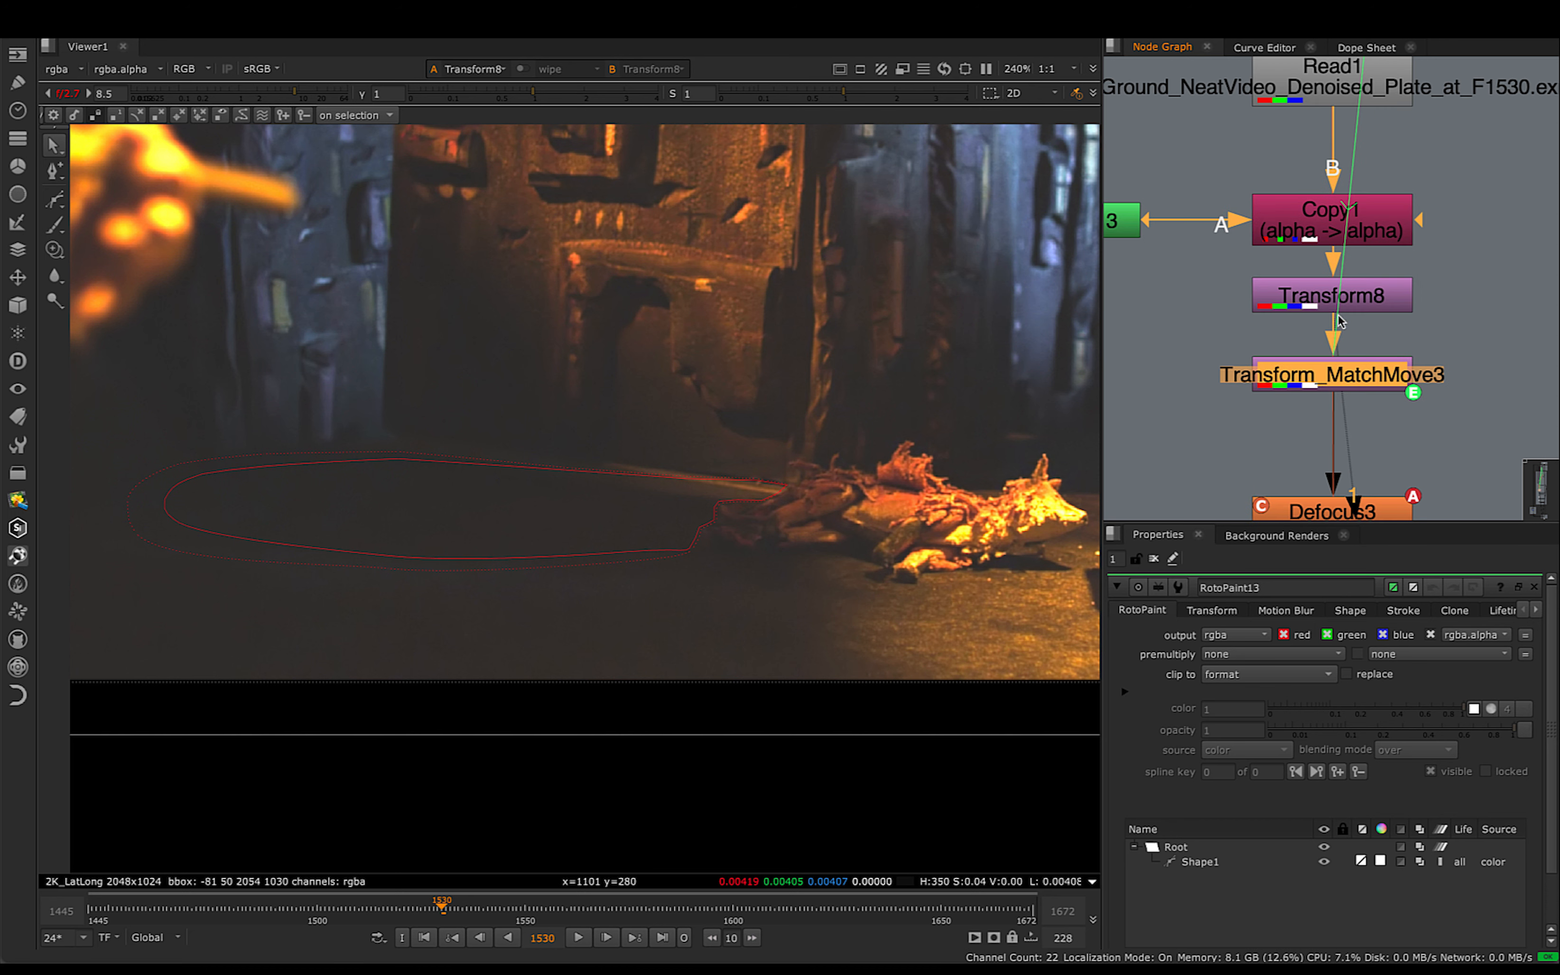
- View Transform_MatchMove3's output and scrub from frame 1530 through 1573 to 1597 to check the ground patch's motion
{"action": "middle_click_drag", "start_coordinate": [1327, 367], "coordinate": [1326, 365]}
{"action": "left_click", "coordinate": [1293, 379], "text": "shift+super"}
{"action": "left_click_drag", "start_coordinate": [440, 905], "coordinate": [621, 908]}
{"action": "scroll", "coordinate": [768, 672], "scroll_direction": "down", "scroll_amount": 5}
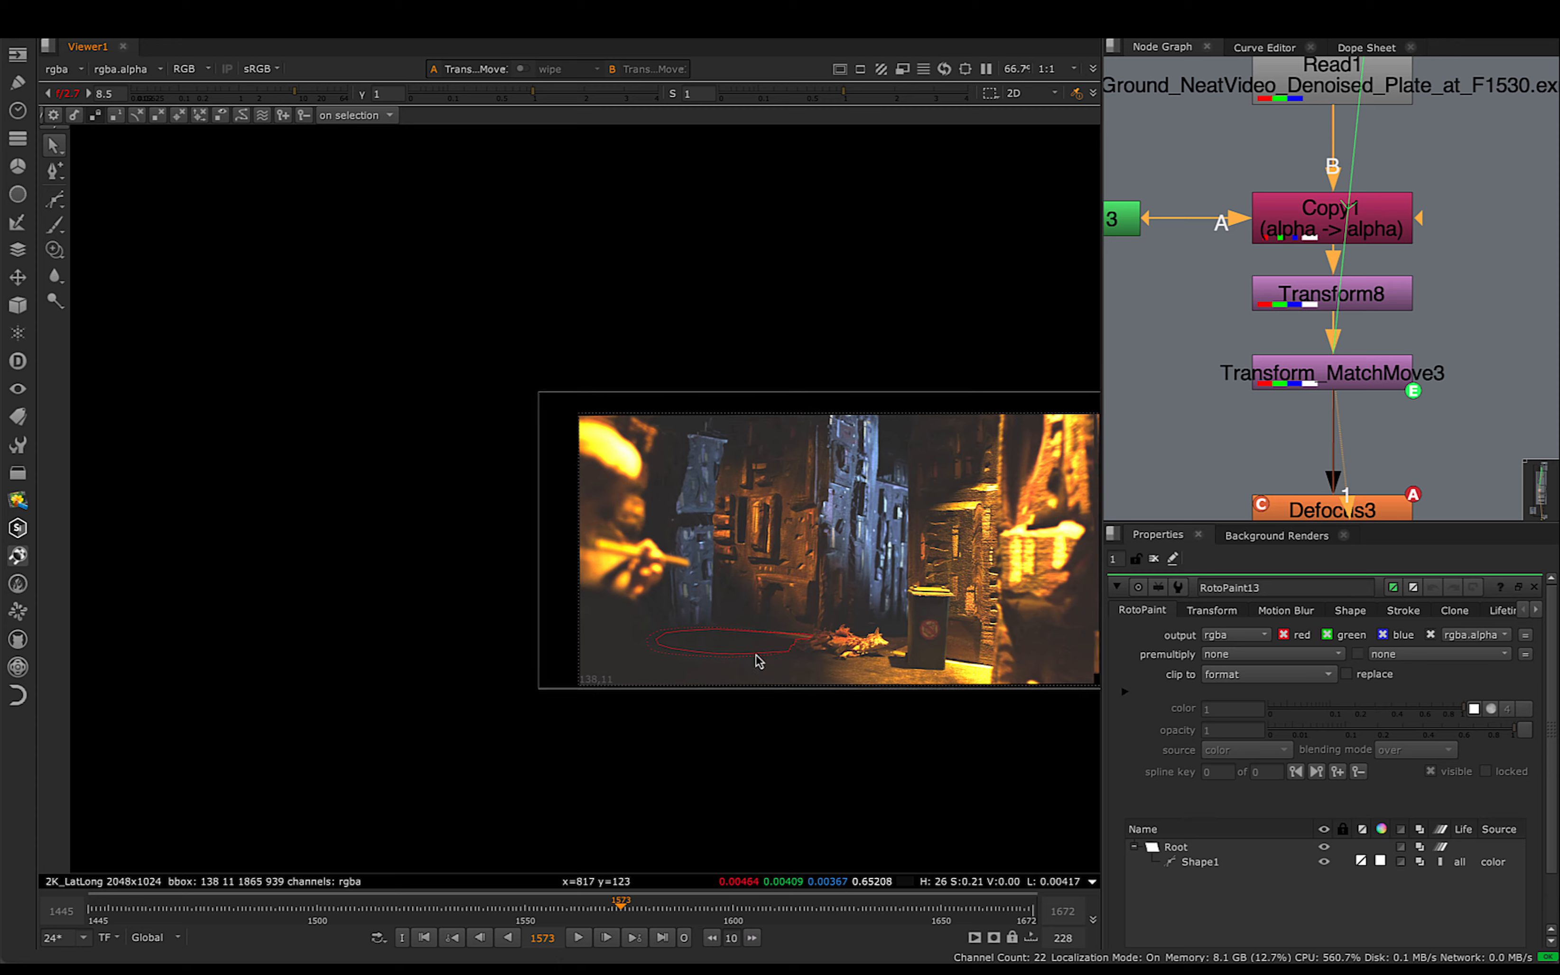
{"action": "middle_click_drag", "start_coordinate": [759, 659], "coordinate": [473, 631]}
{"action": "left_click_drag", "start_coordinate": [536, 912], "coordinate": [741, 928]}
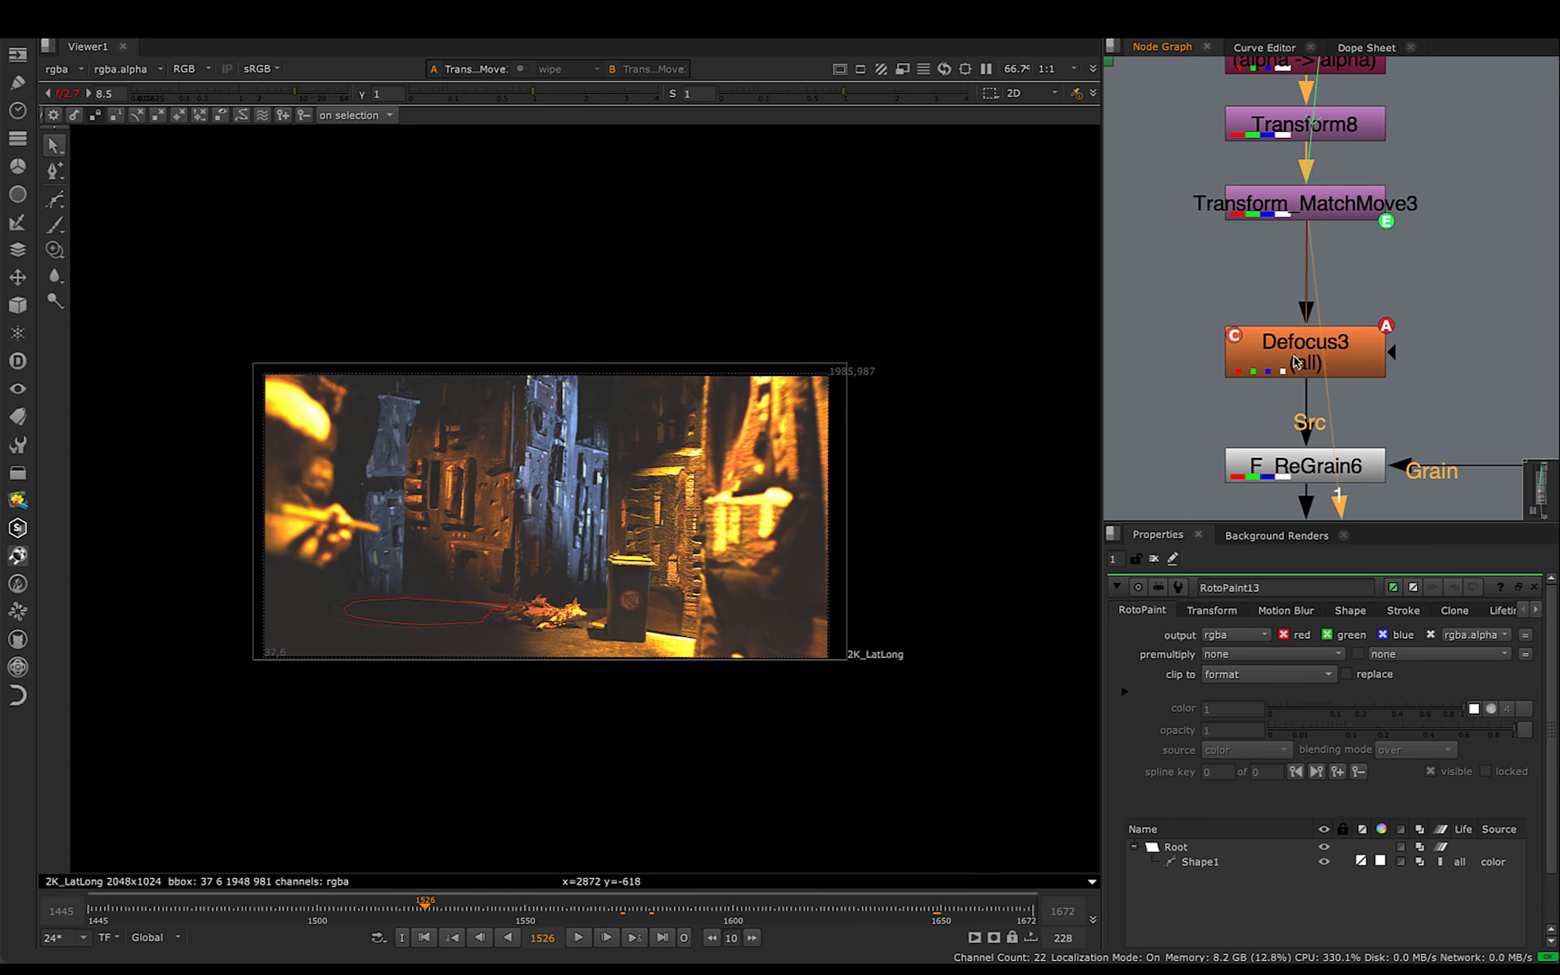
- View Defocus3's output at frame 1597 and examine the ground patch beside the fox closely
{"action": "left_click", "coordinate": [1295, 358]}
{"action": "key", "text": "1"}
{"action": "left_click", "coordinate": [1255, 389]}
{"action": "middle_click_drag", "start_coordinate": [668, 617], "coordinate": [756, 597], "text": "alt"}
{"action": "mouse_move", "coordinate": [723, 919]}
{"action": "left_mouse_down"}
{"action": "mouse_move", "coordinate": [981, 941]}
{"action": "mouse_move", "coordinate": [721, 929]}
{"action": "left_mouse_up"}
{"action": "middle_click_drag", "start_coordinate": [789, 626], "coordinate": [693, 631], "text": "alt"}
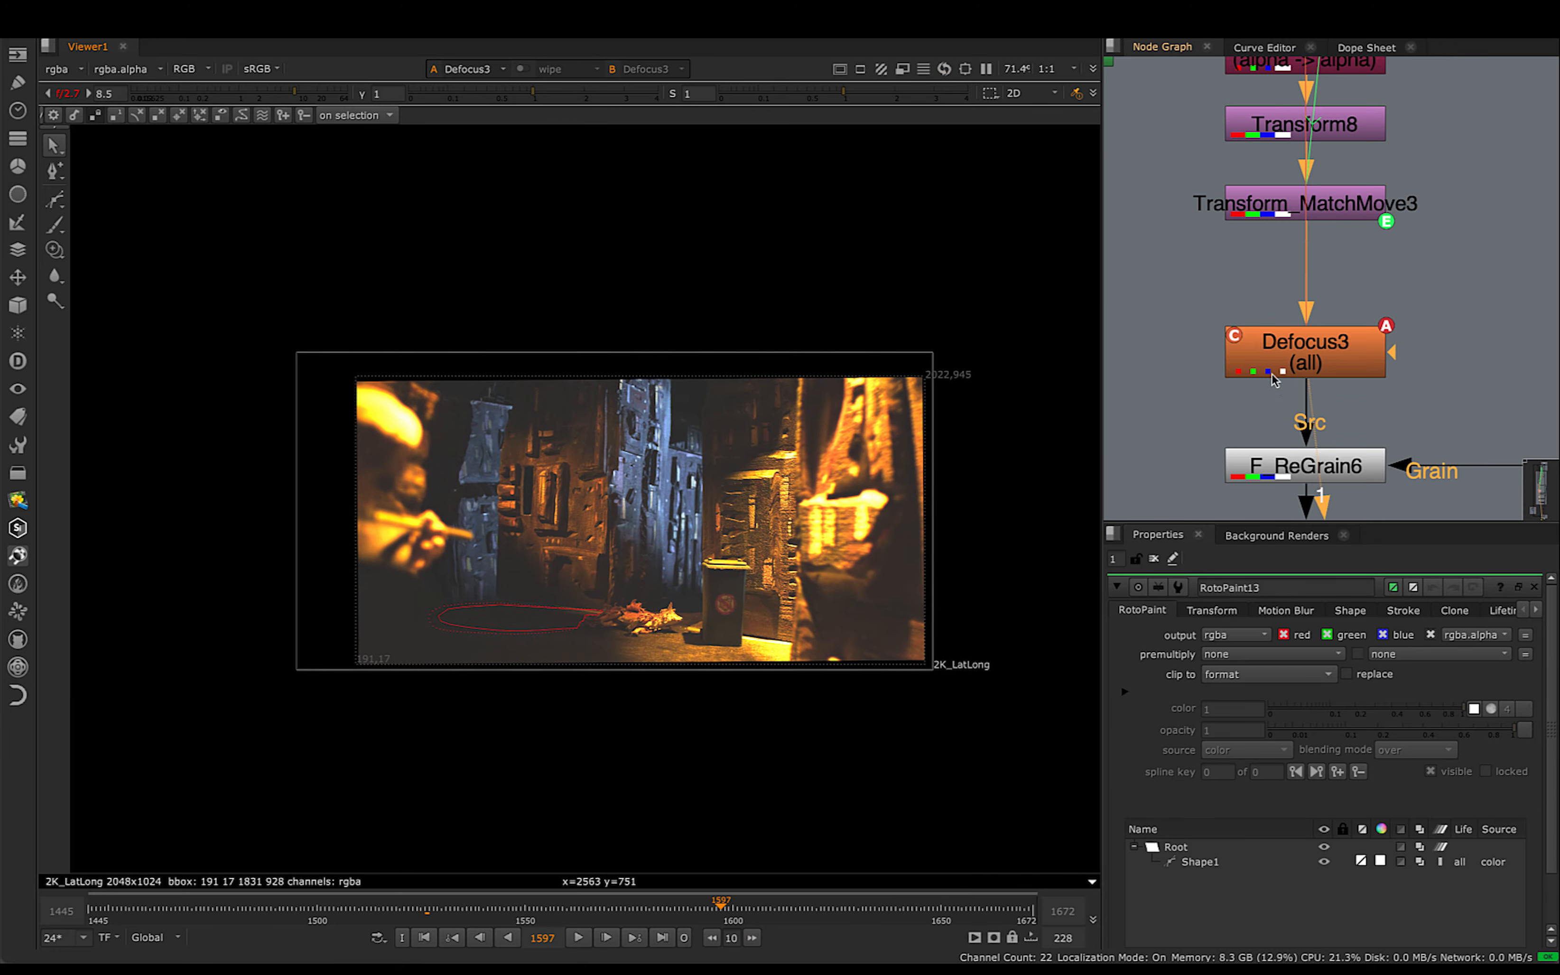
{"action": "middle_click_drag", "start_coordinate": [1273, 380], "coordinate": [1232, 211]}
{"action": "middle_click_drag", "start_coordinate": [564, 619], "coordinate": [691, 613], "text": "alt"}
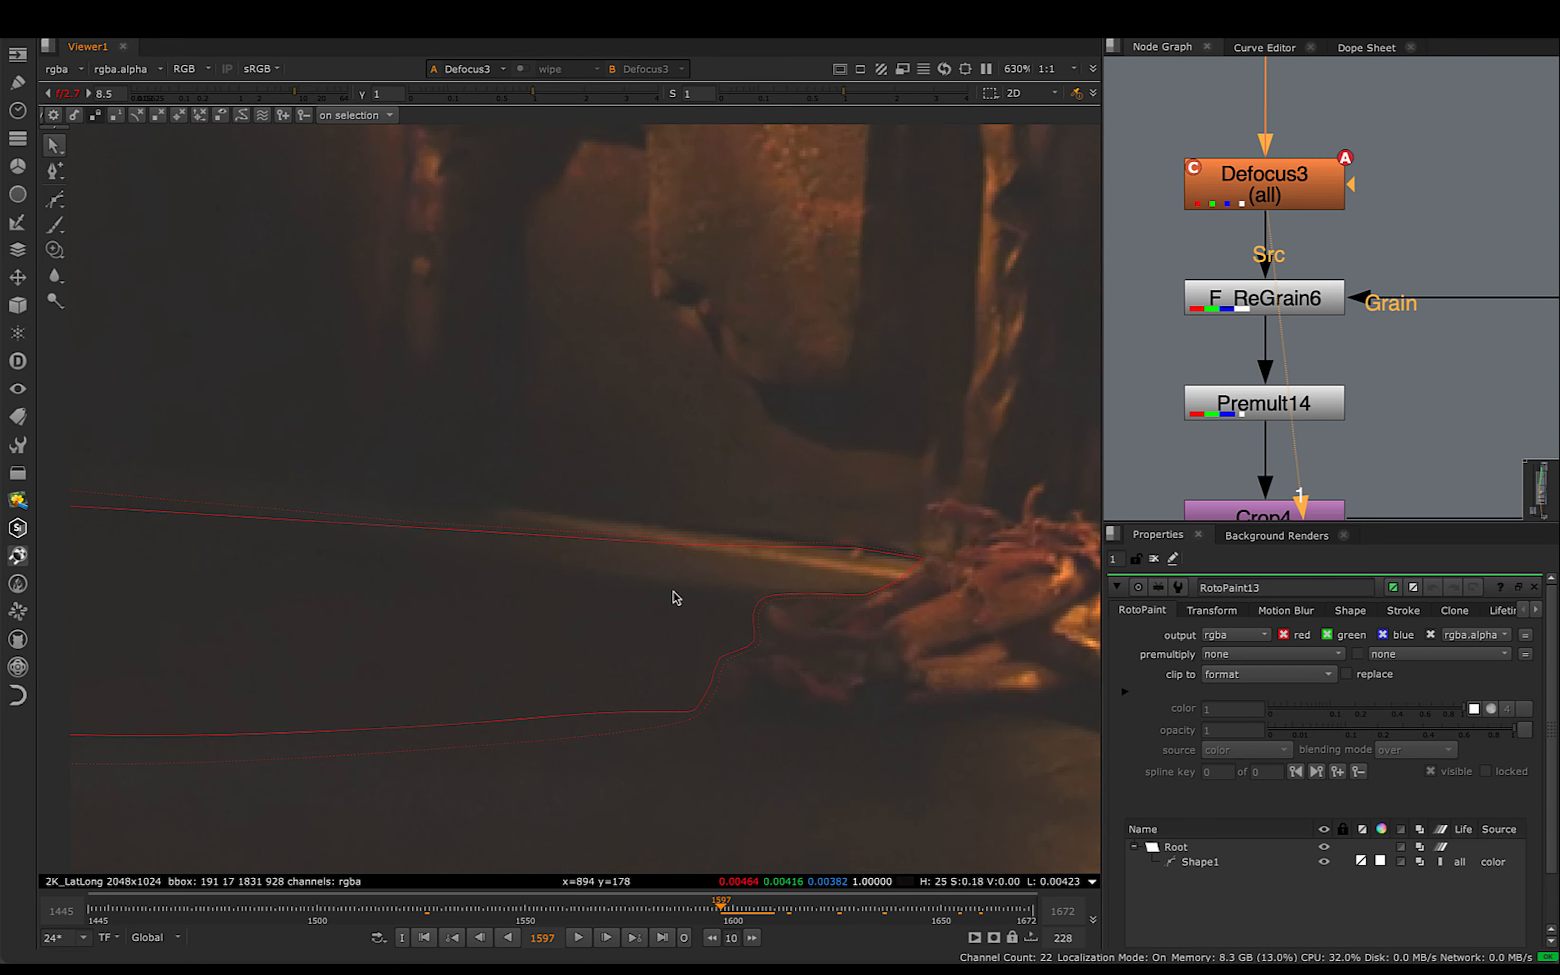
- View F_ReGrain6's output and examine the grain on the dark wall and ground closely
{"action": "left_click", "coordinate": [1246, 300]}
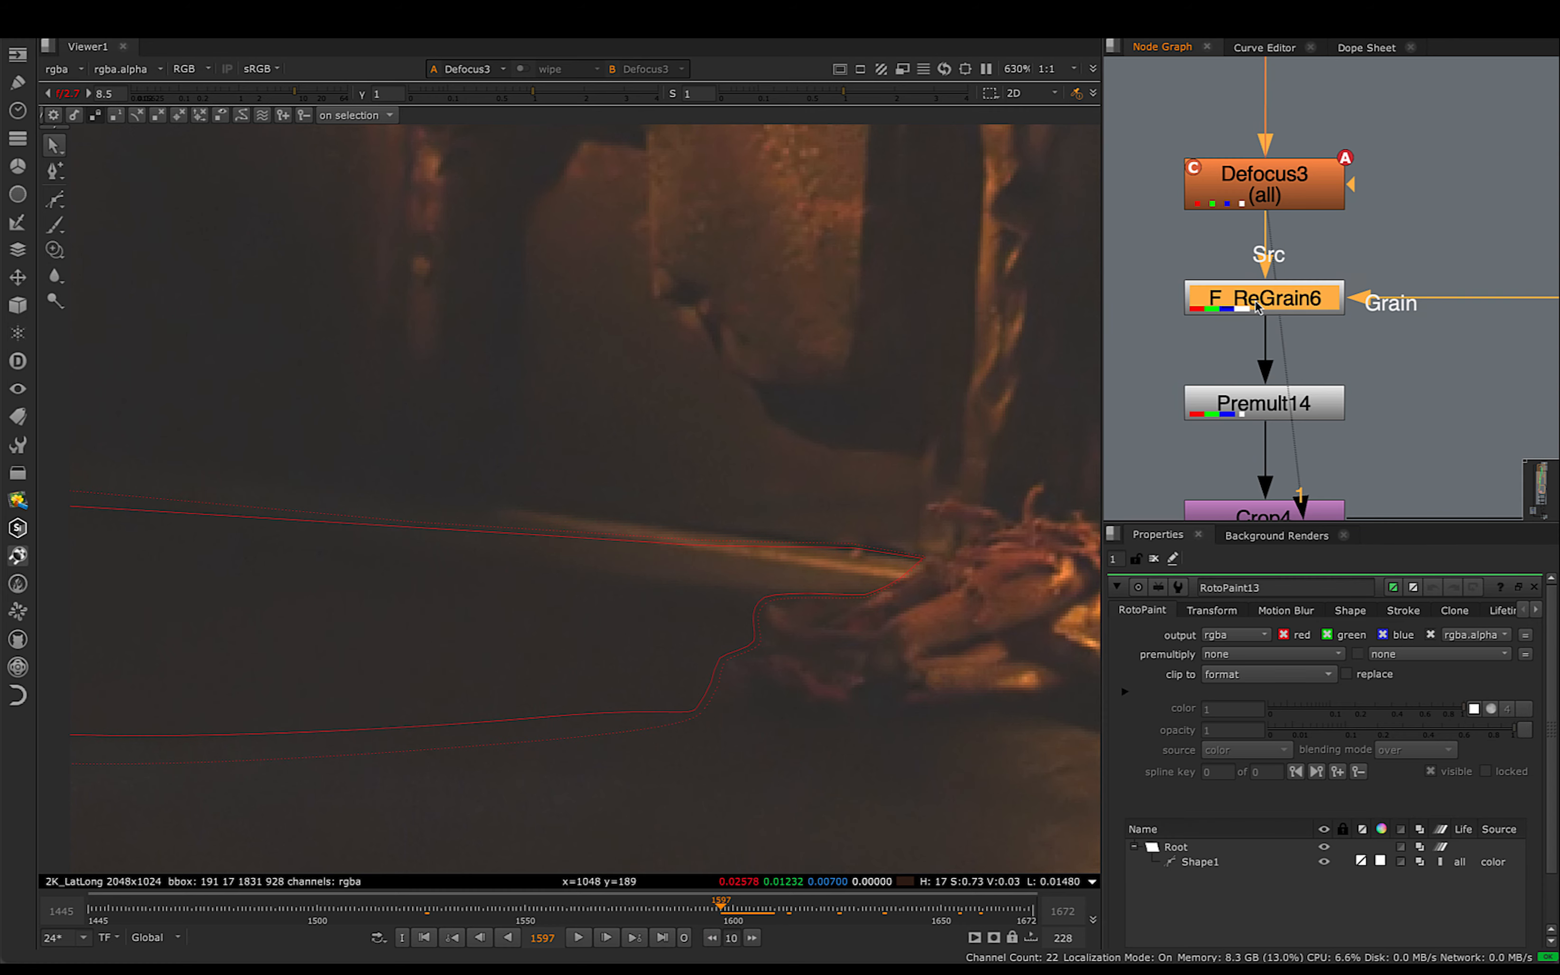
{"action": "middle_click_drag", "start_coordinate": [1000, 315], "coordinate": [835, 368], "text": "alt"}
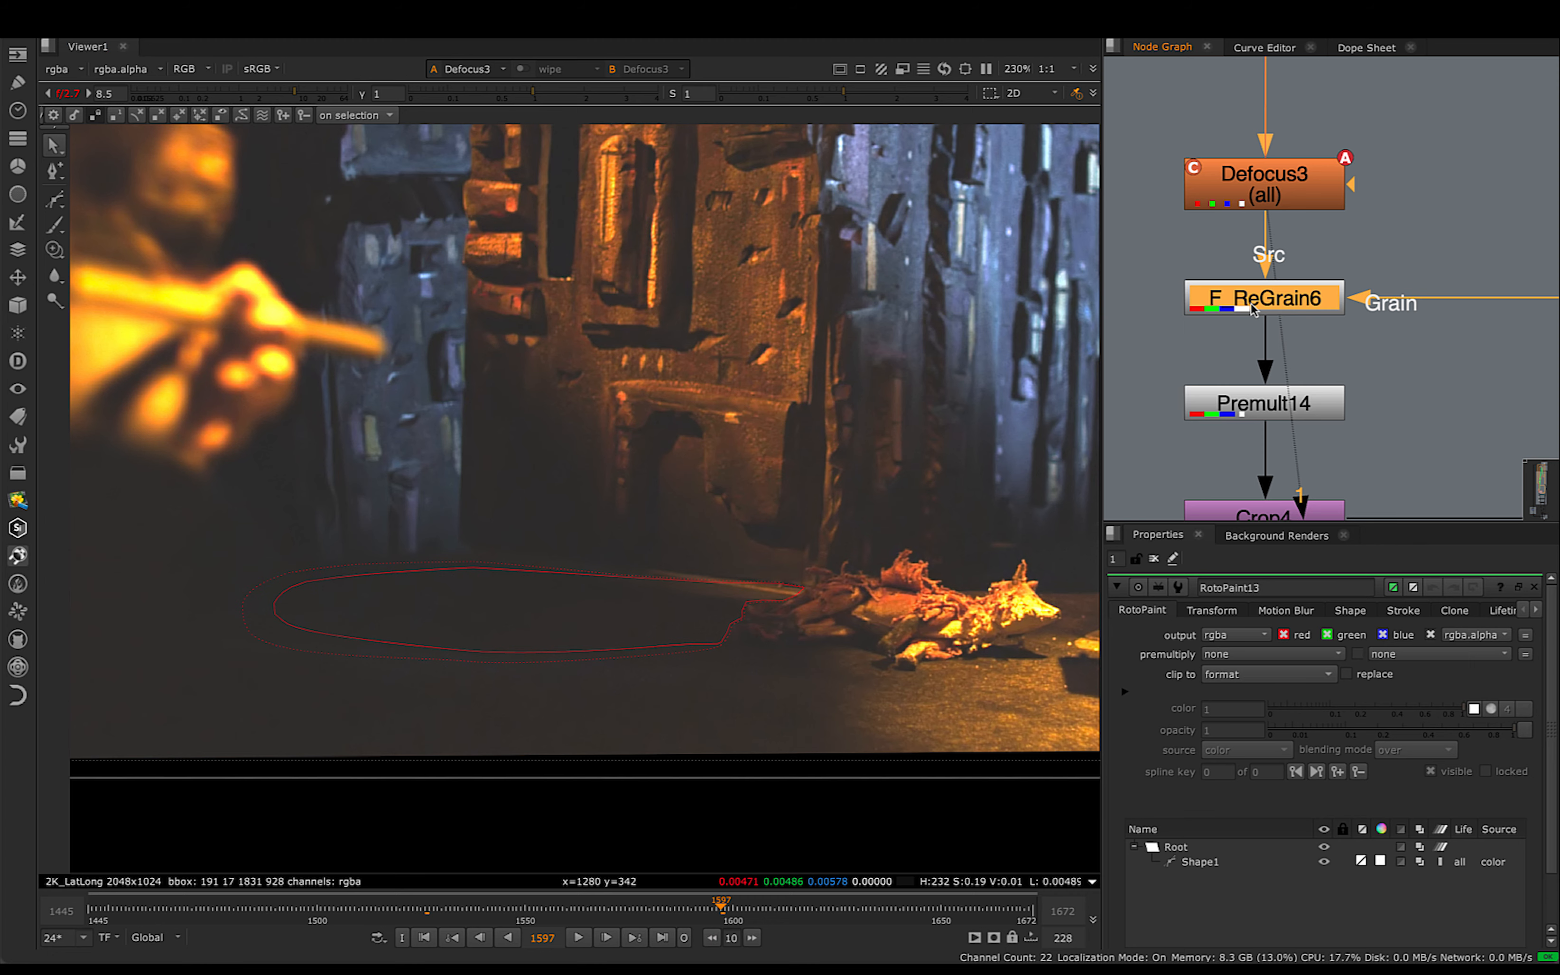
{"action": "key", "text": "1"}
{"action": "scroll", "coordinate": [599, 524], "scroll_direction": "up", "scroll_amount": 3}
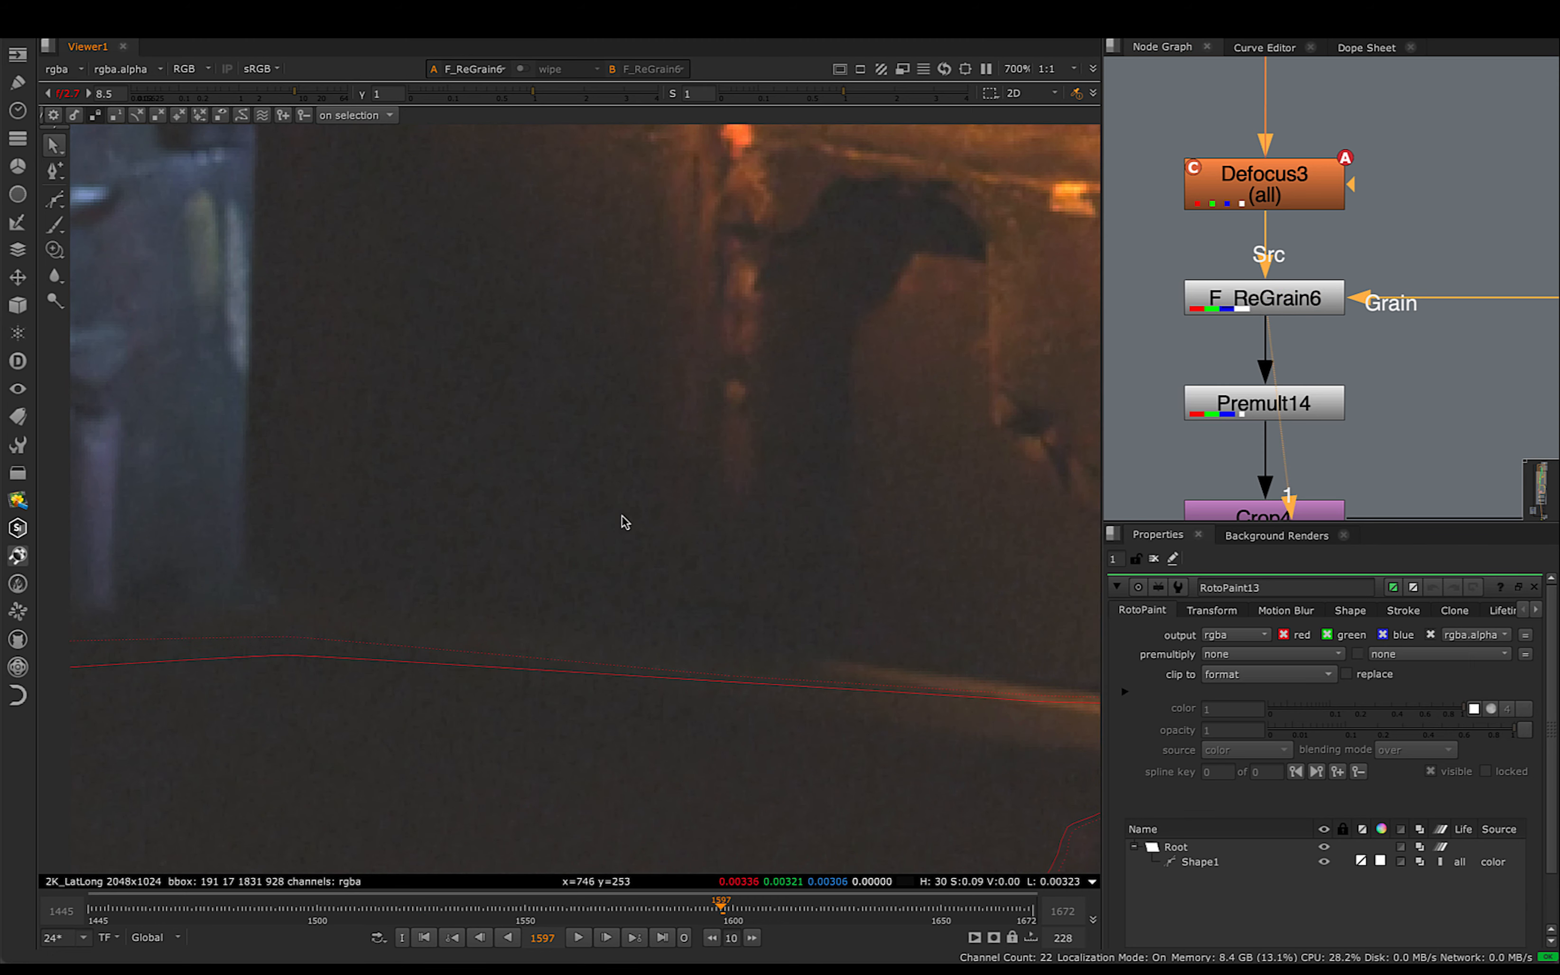
- Switch between the outputs of Defocus3 and F_ReGrain6 to compare the ground patch before and after regraining
{"action": "left_click", "coordinate": [1238, 195]}
{"action": "key", "text": "1"}
{"action": "left_click", "coordinate": [1246, 304]}
{"action": "key", "text": "2"}
{"action": "left_click", "coordinate": [1244, 214]}
{"action": "key", "text": "1"}
{"action": "left_click", "coordinate": [1241, 306]}
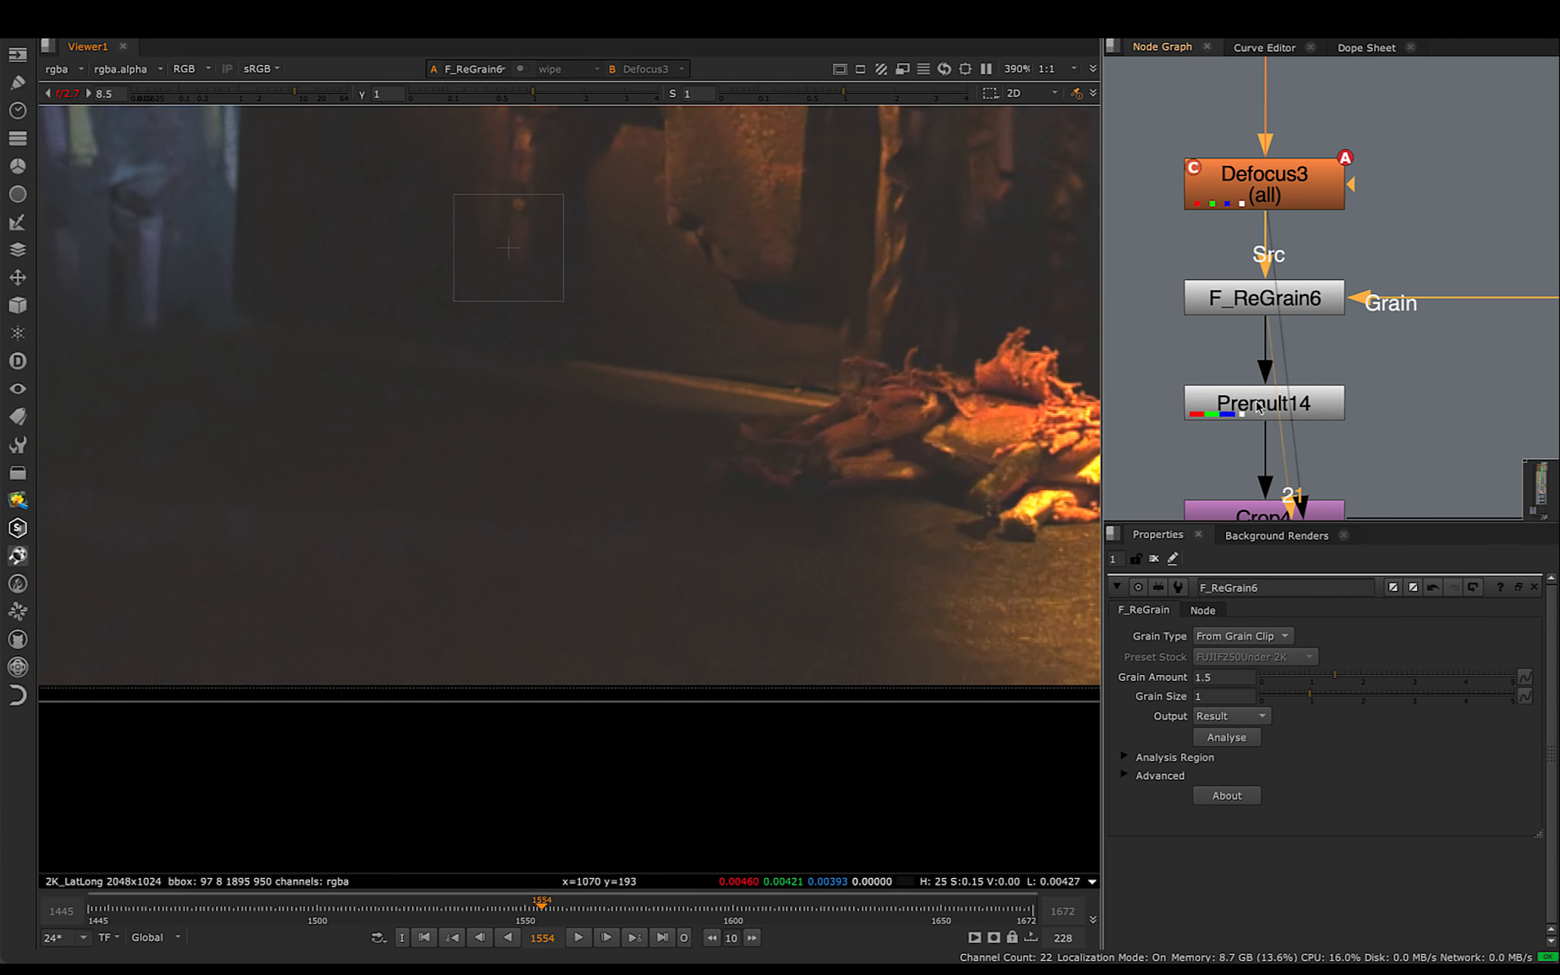
- View Premult14's isolated ground patch at frame 1554 and inspect its full outline
{"action": "left_click", "coordinate": [1244, 412]}
{"action": "key", "text": "1"}
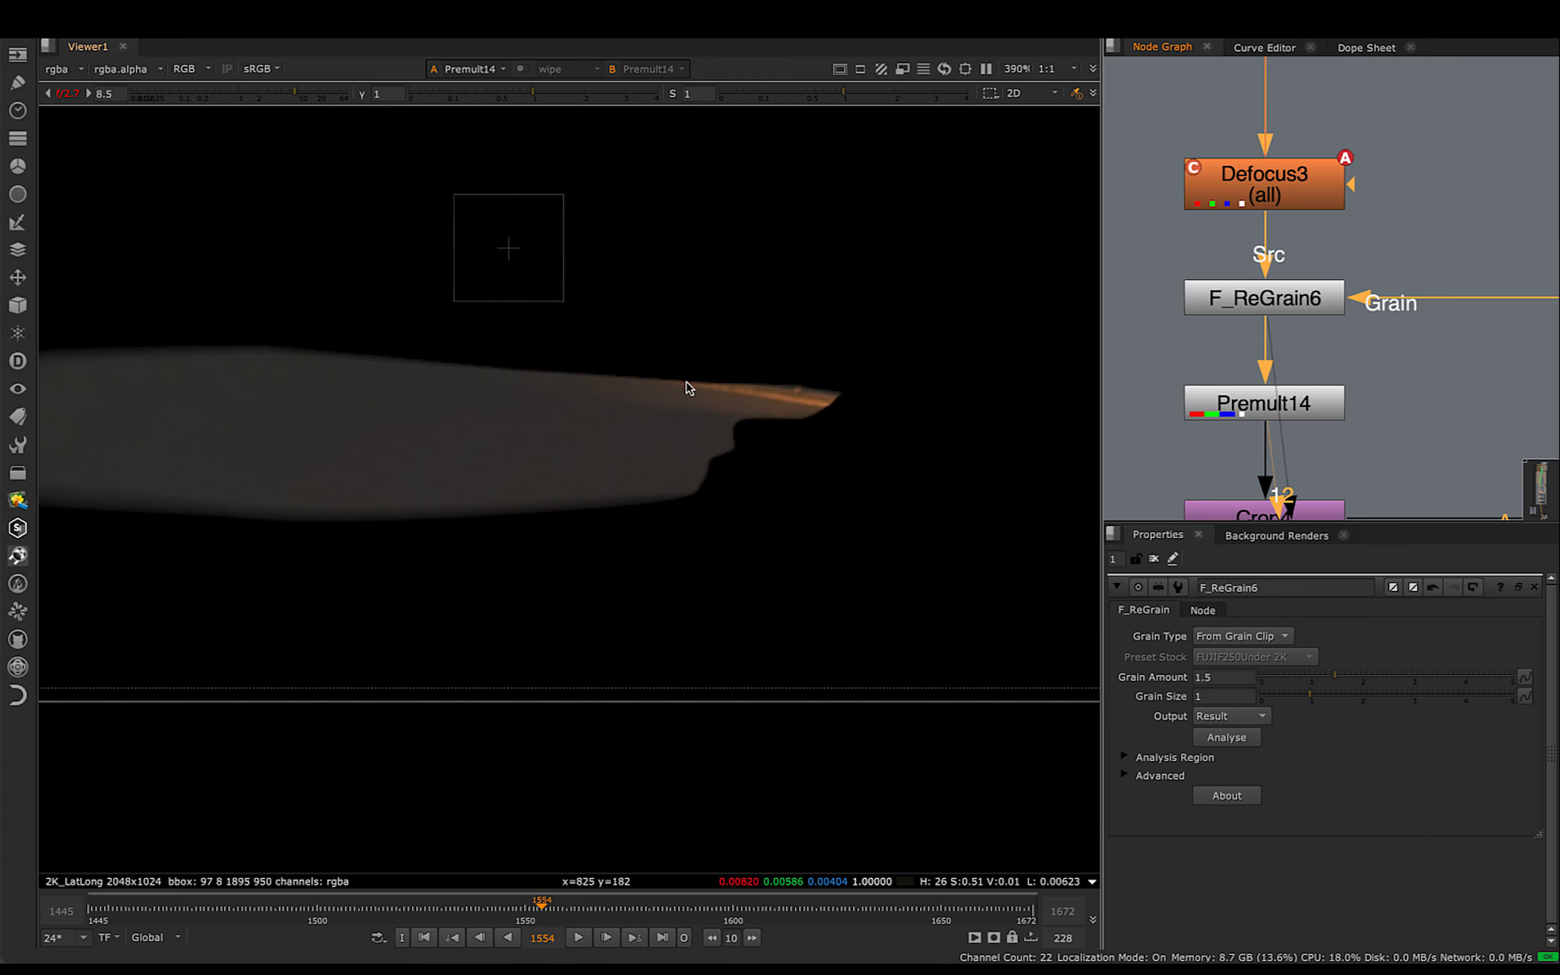
{"action": "scroll", "coordinate": [671, 438], "scroll_direction": "down", "scroll_amount": 3}
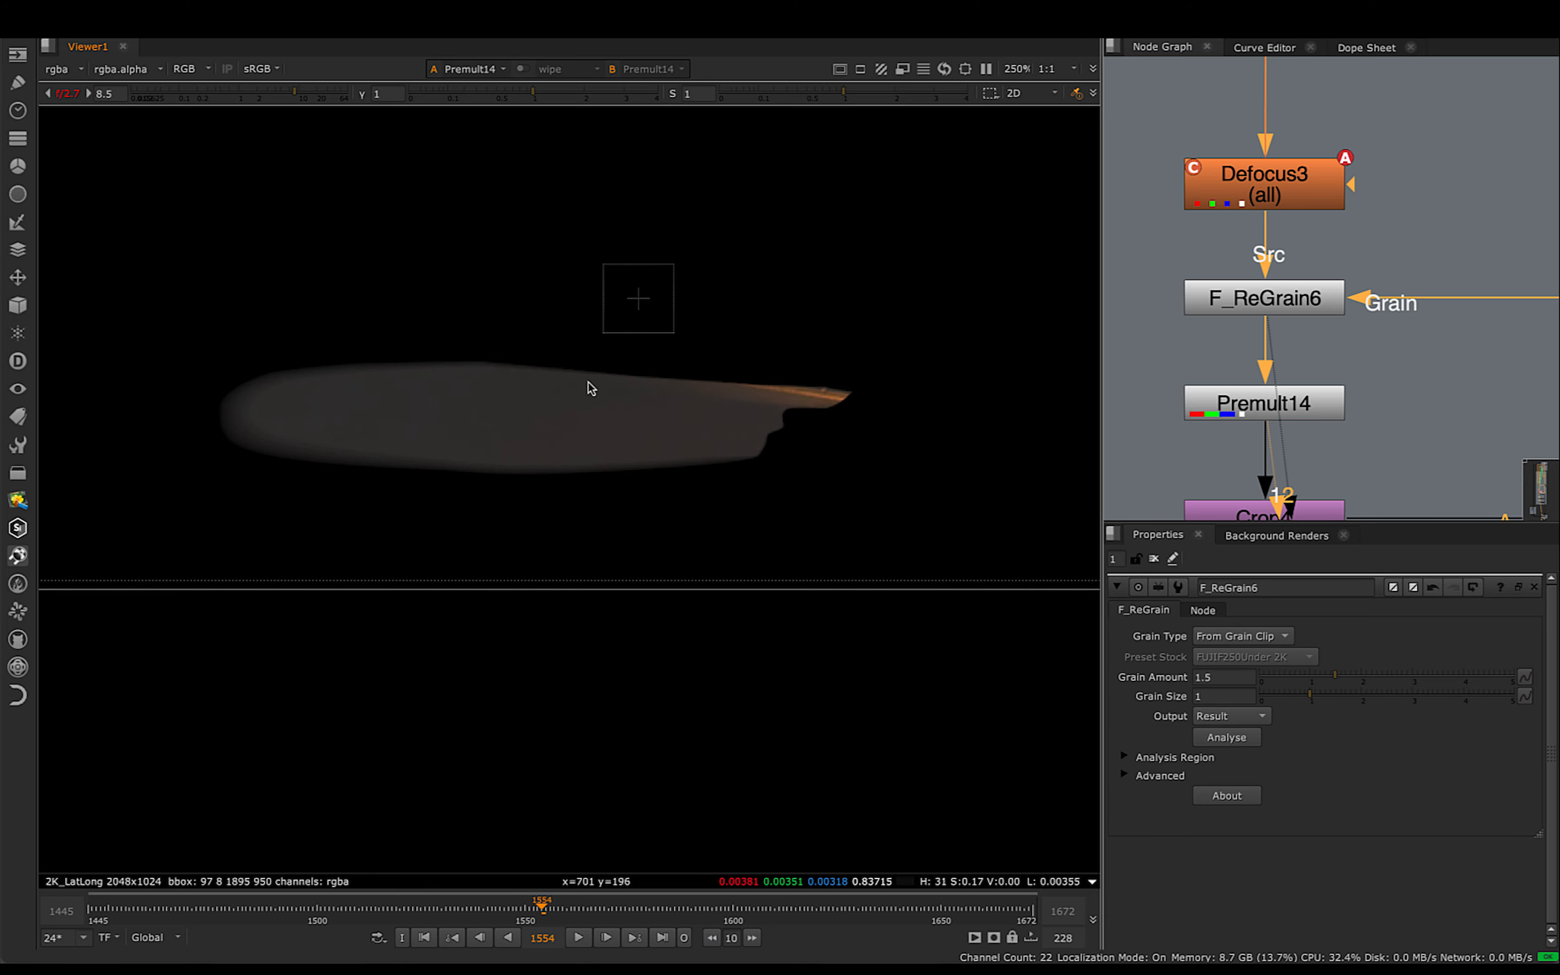
{"action": "scroll", "coordinate": [1347, 381], "scroll_direction": "down", "scroll_amount": 1}
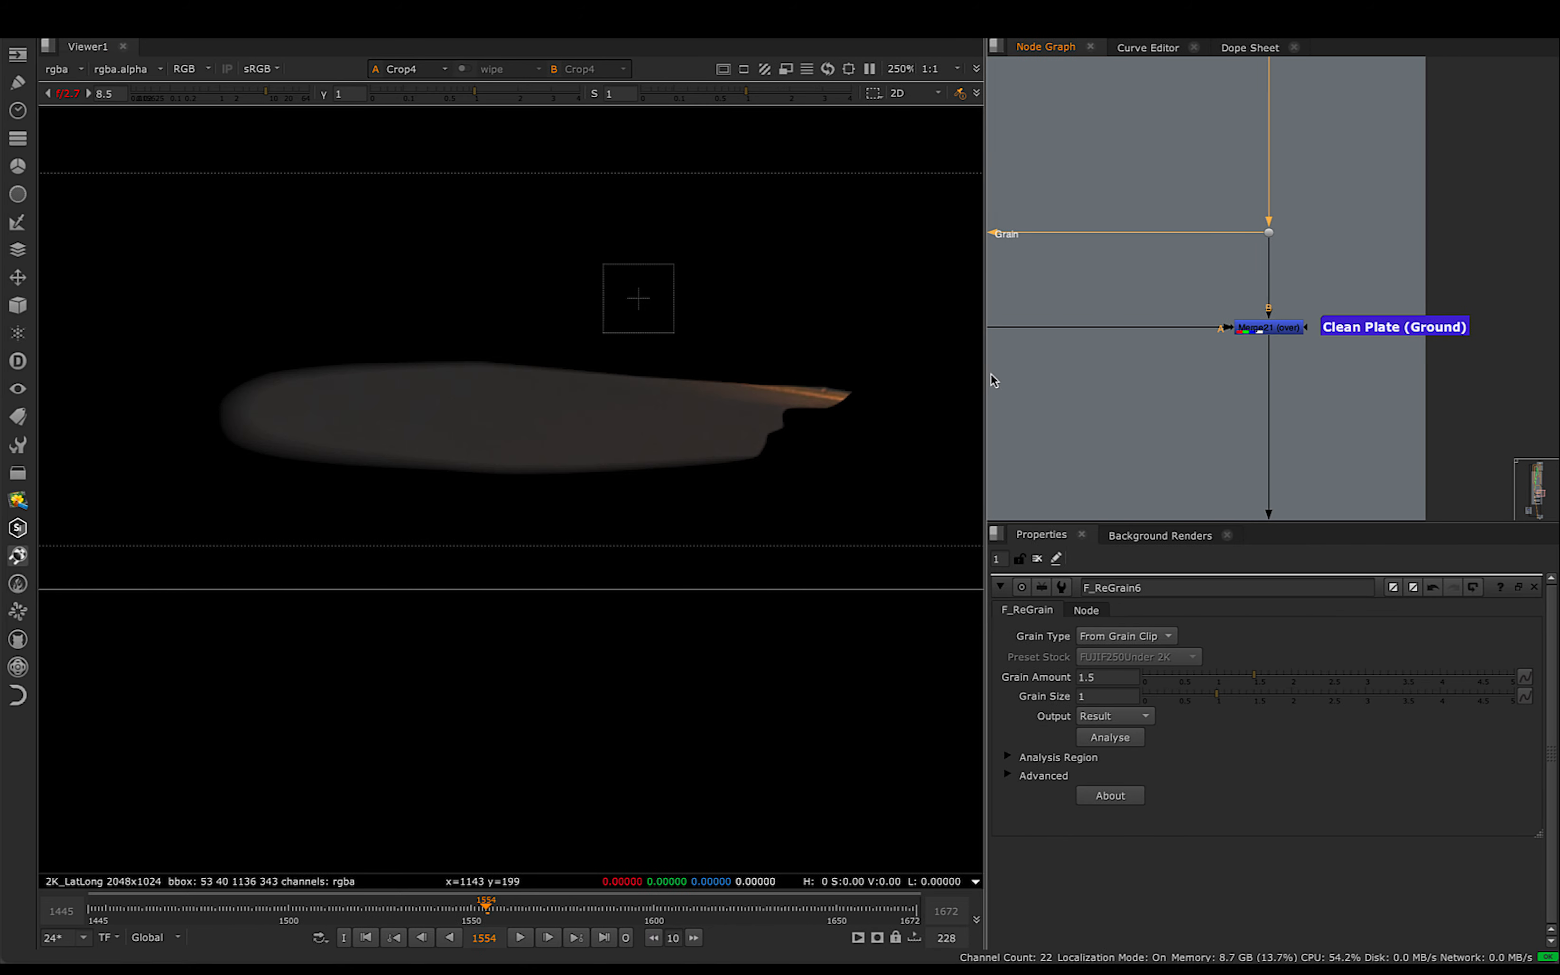
- Trace how Crop4 carries the ground patch into input A of Merge21
{"action": "left_click", "coordinate": [1334, 307]}
{"action": "scroll", "coordinate": [1142, 334], "scroll_direction": "down", "scroll_amount": 2}
{"action": "middle_click_drag", "start_coordinate": [1126, 333], "coordinate": [1269, 383]}
{"action": "scroll", "coordinate": [1257, 382], "scroll_direction": "down", "scroll_amount": 1}
{"action": "middle_click_drag", "start_coordinate": [1117, 408], "coordinate": [1172, 408]}
{"action": "left_click", "coordinate": [1049, 363]}
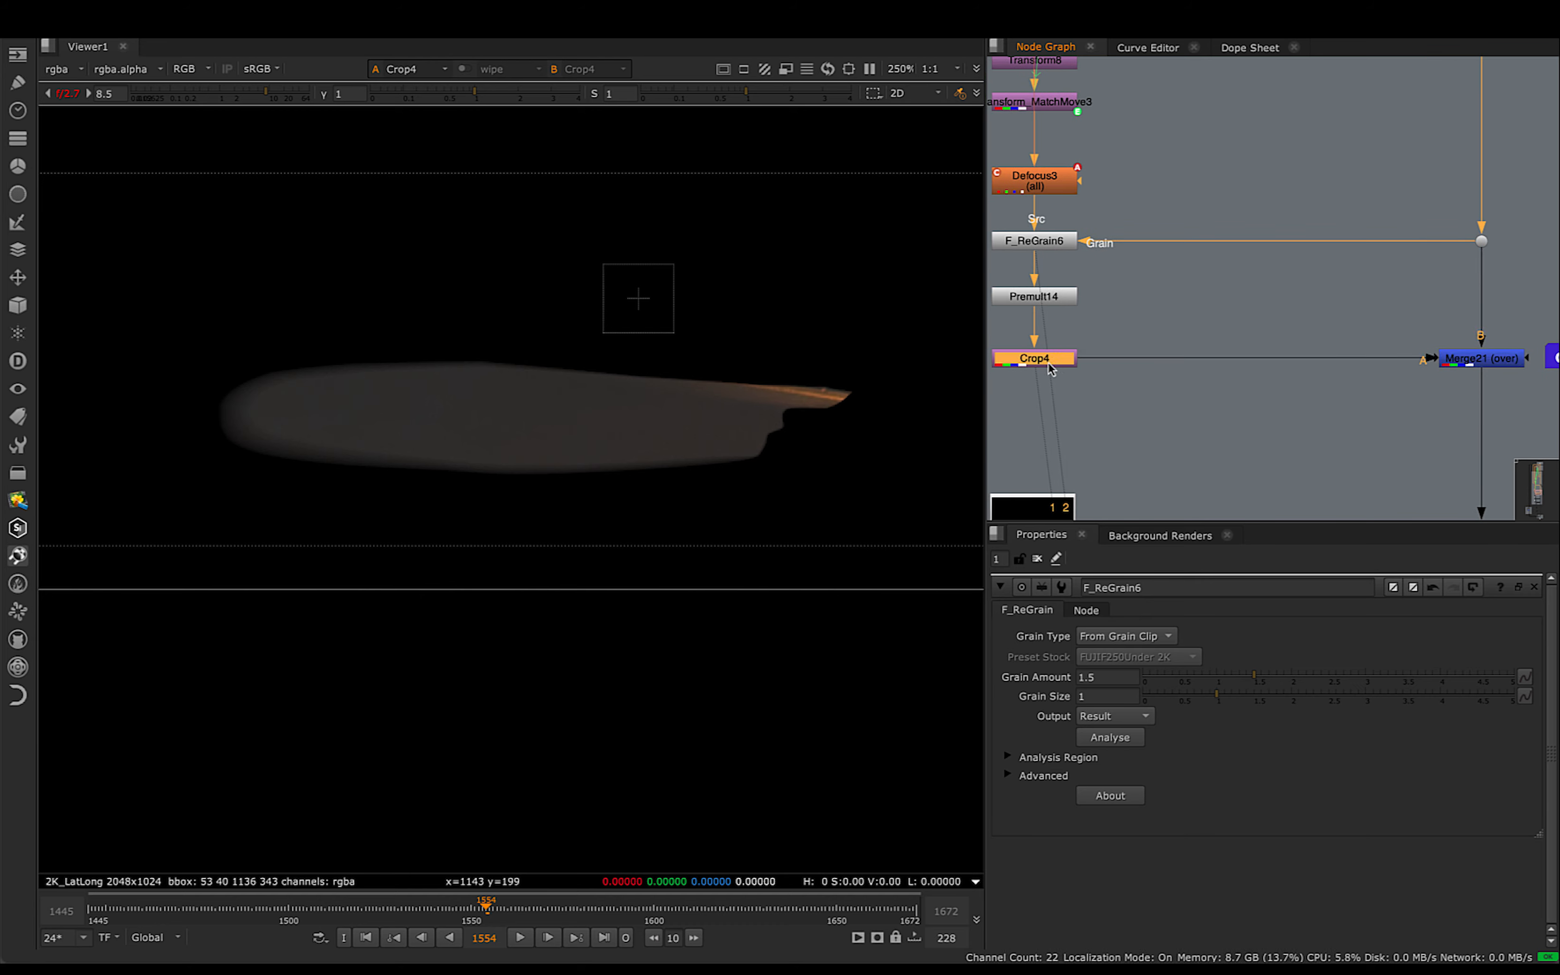
{"action": "left_click", "coordinate": [1063, 376]}
- Compare the plate at the dot above Merge21 with Merge21's merged ground patch at frame 1554
{"action": "middle_click_drag", "start_coordinate": [1269, 305], "coordinate": [1148, 345]}
{"action": "left_click", "coordinate": [1360, 284]}
{"action": "key", "text": "2"}
{"action": "left_click", "coordinate": [1355, 290]}
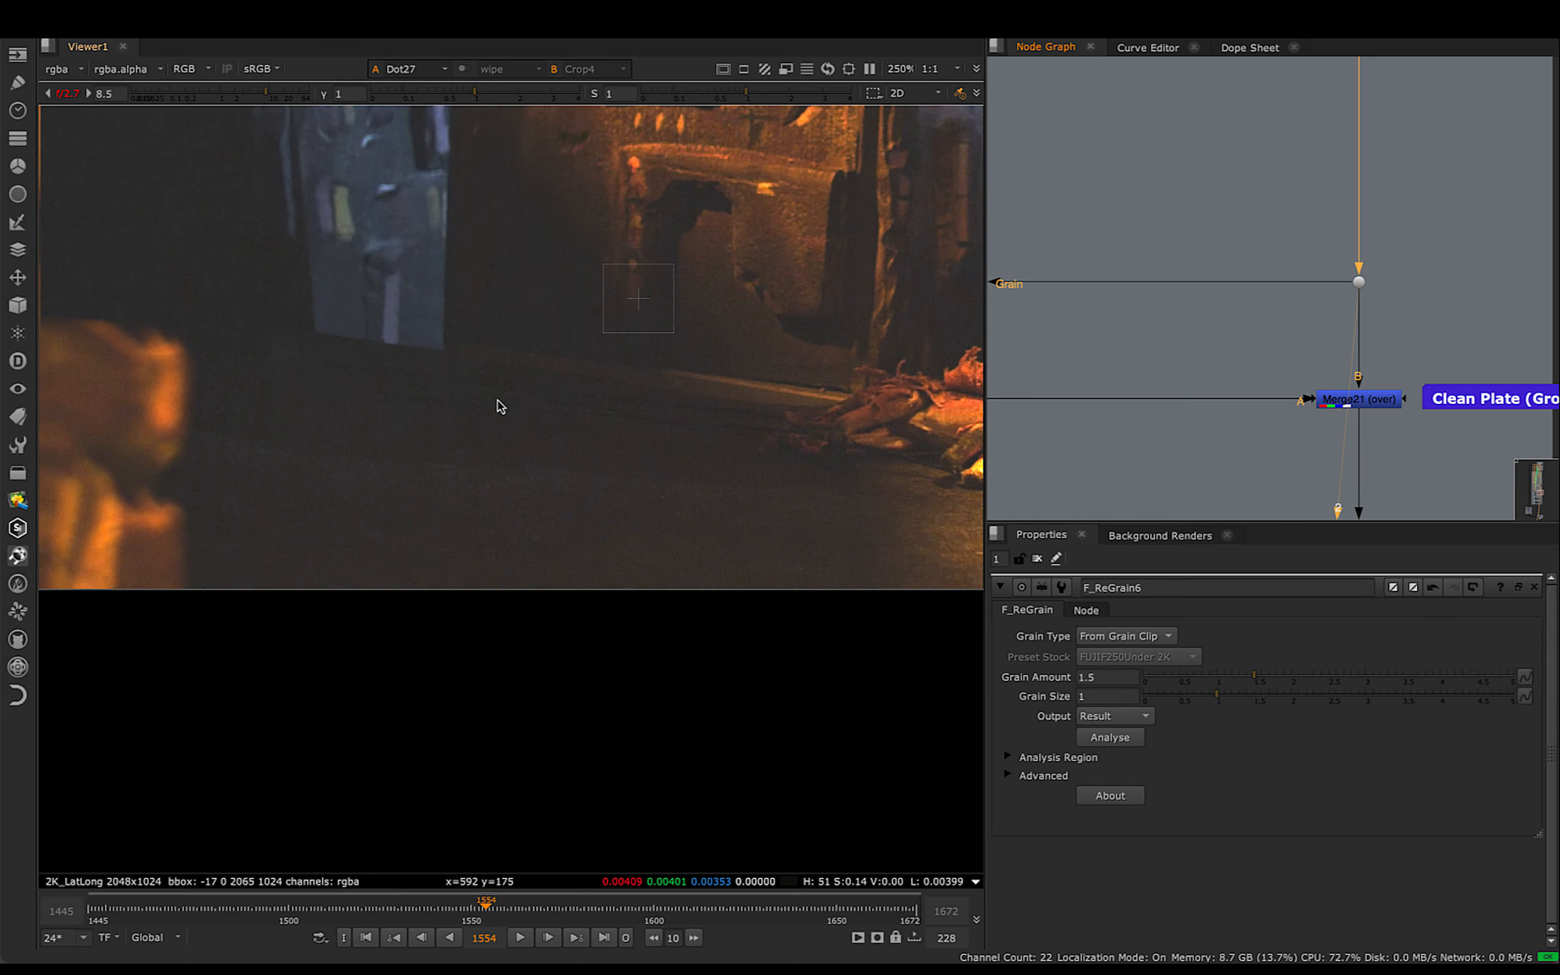
{"action": "scroll", "coordinate": [534, 396], "scroll_direction": "up", "scroll_amount": 5}
{"action": "middle_click_drag", "start_coordinate": [569, 396], "coordinate": [481, 447]}
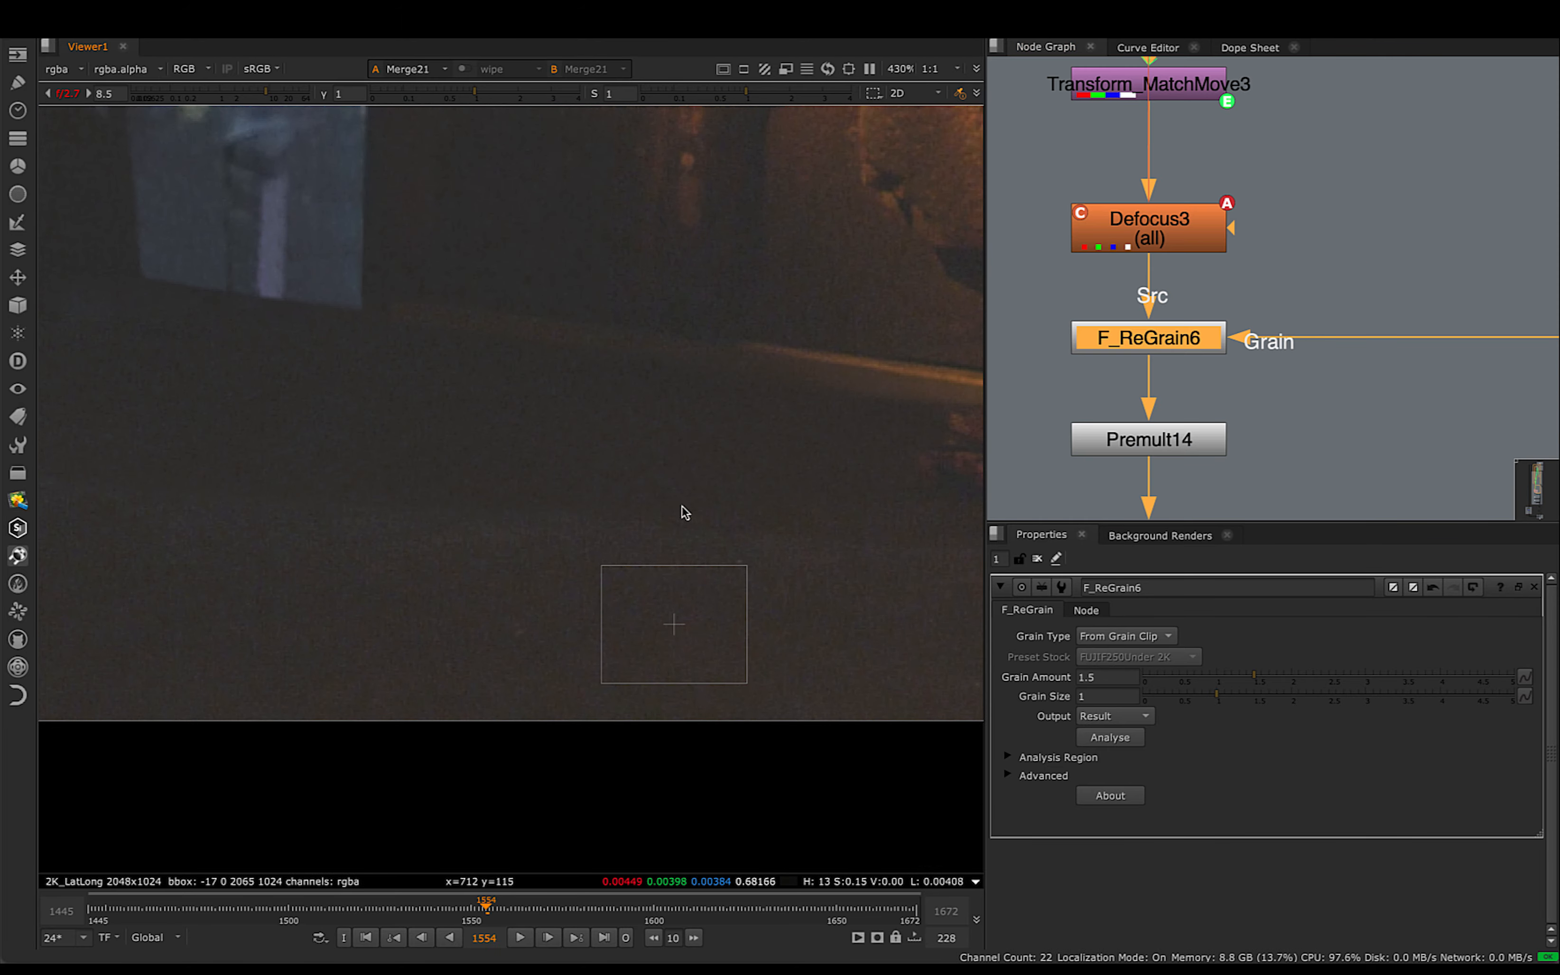
- Examine Merge21's ground cleanup and the fox's legs closely at frame 1595
{"action": "scroll", "coordinate": [718, 512], "scroll_direction": "up", "scroll_amount": 5}
{"action": "scroll", "coordinate": [1232, 278], "scroll_direction": "down", "scroll_amount": 4}
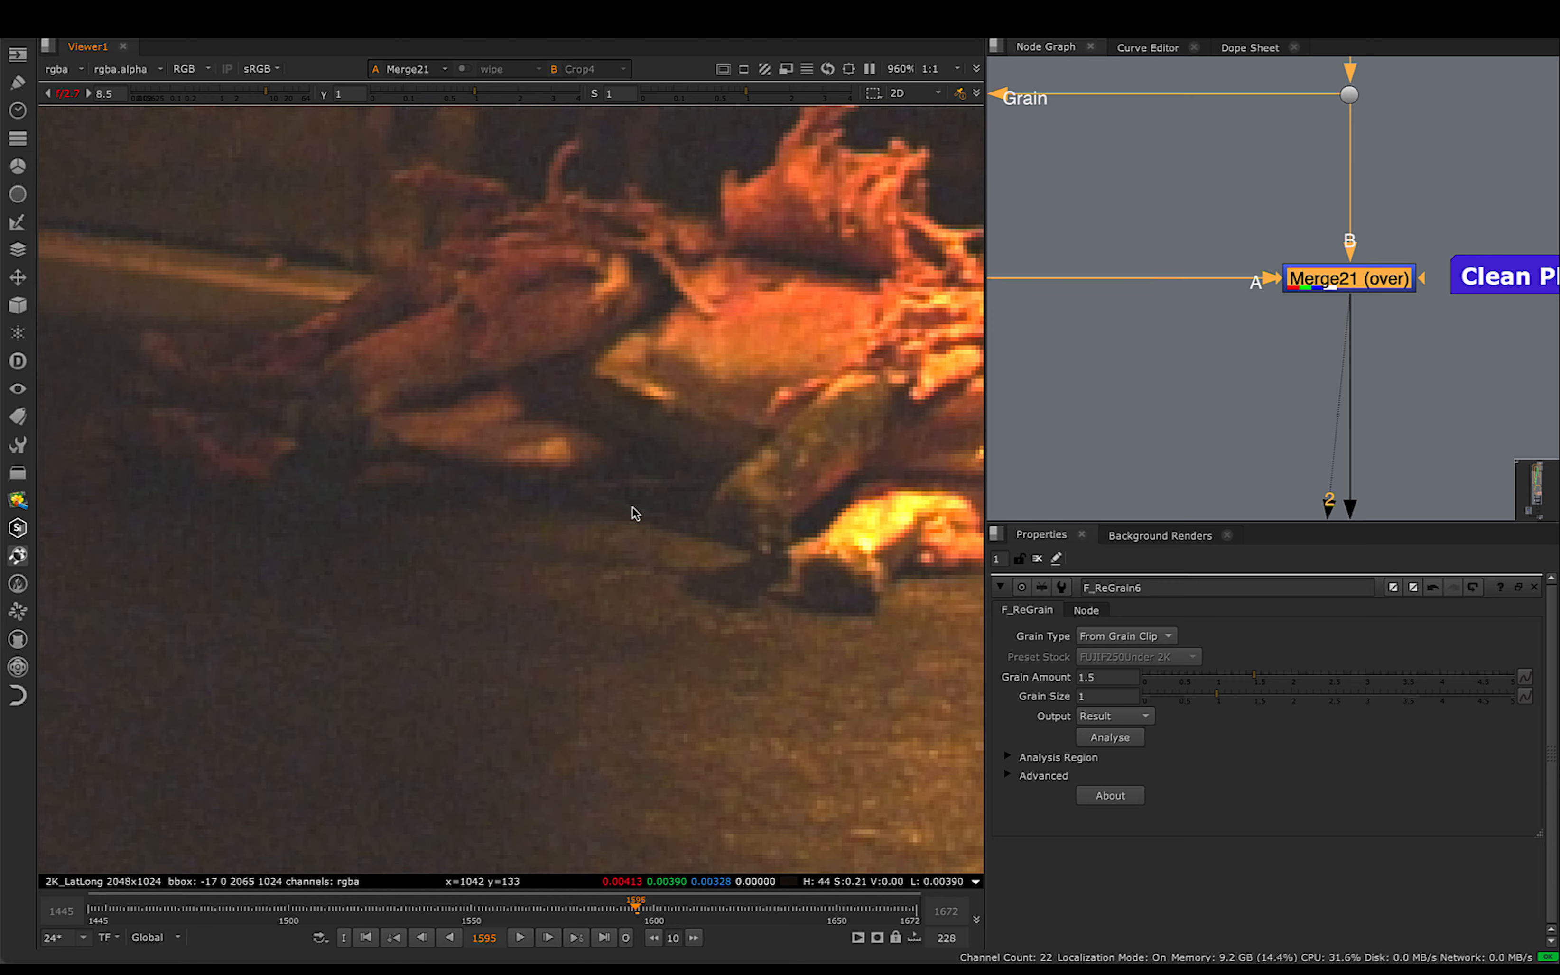
{"action": "scroll", "coordinate": [583, 494], "scroll_direction": "down", "scroll_amount": 3}
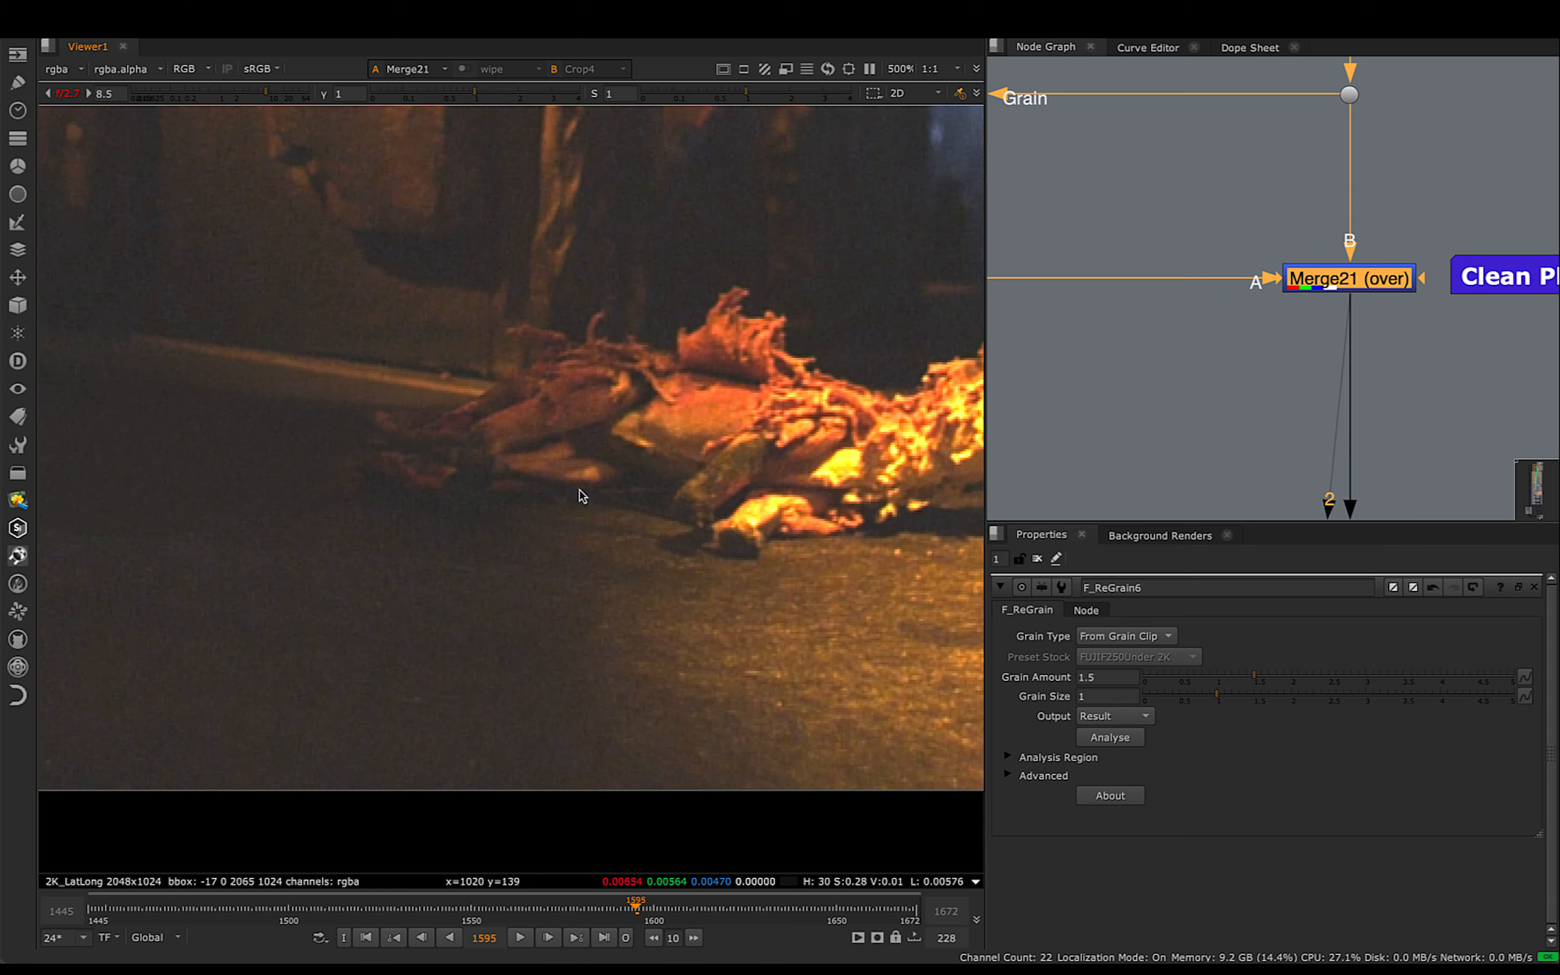
{"action": "scroll", "coordinate": [1213, 371], "scroll_direction": "down", "scroll_amount": 5}
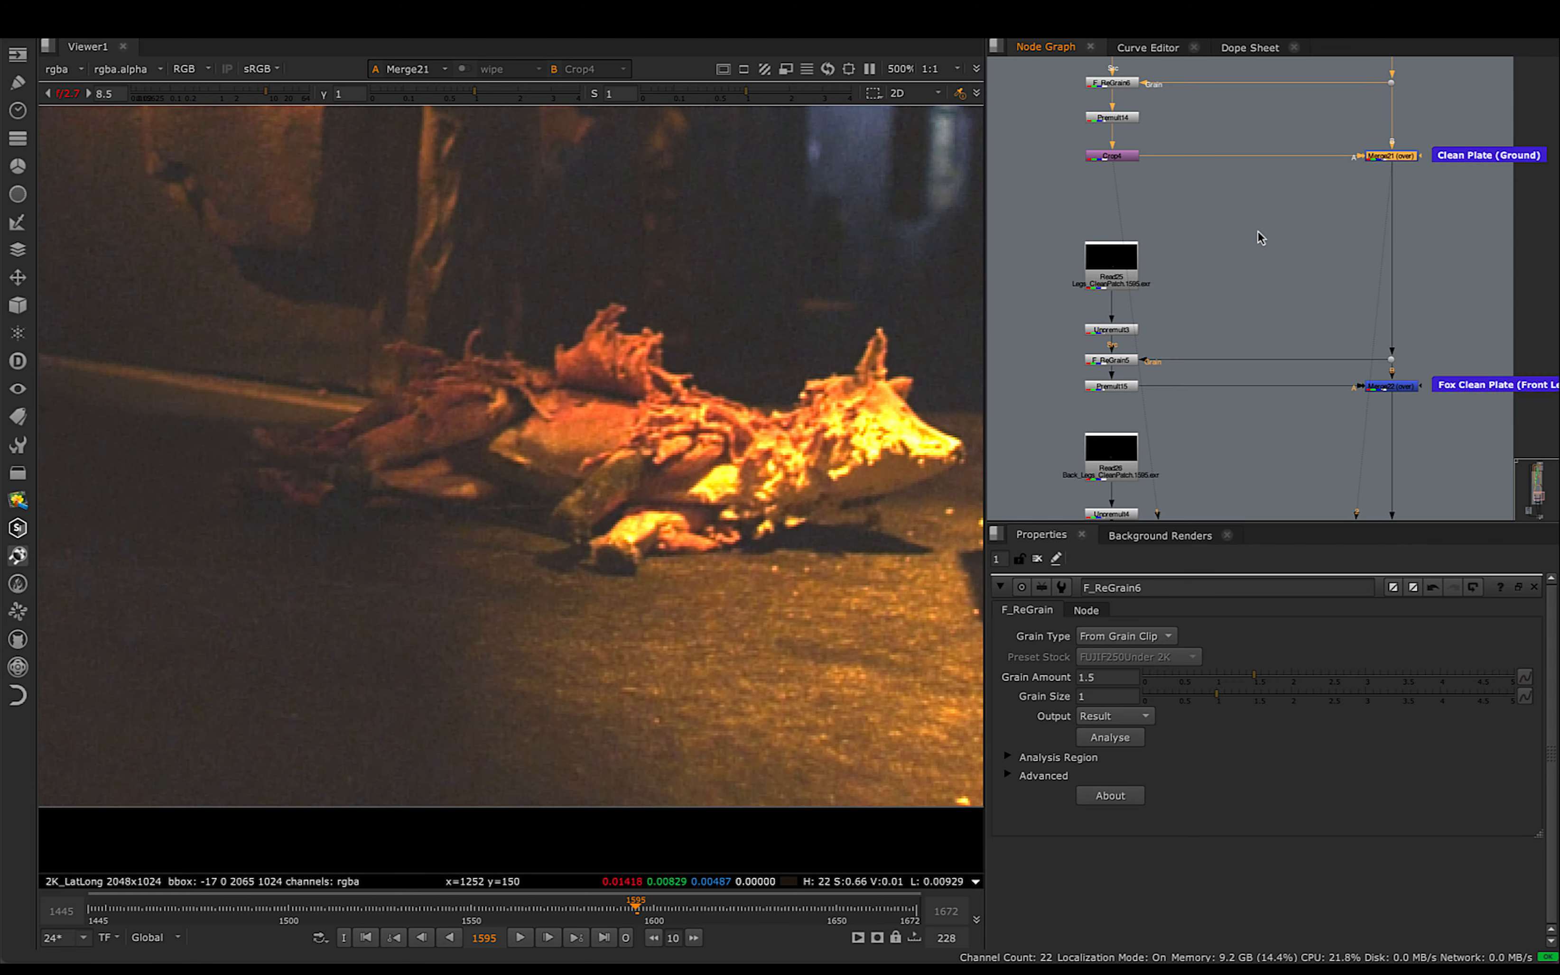
- Locate the fox's front and back leg clean plate branches, and focus on the chain under Read25
{"action": "scroll", "coordinate": [1261, 238], "scroll_direction": "down", "scroll_amount": 3}
{"action": "middle_click_drag", "start_coordinate": [1201, 314], "coordinate": [1218, 260]}
{"action": "scroll", "coordinate": [1178, 263], "scroll_direction": "up", "scroll_amount": 3}
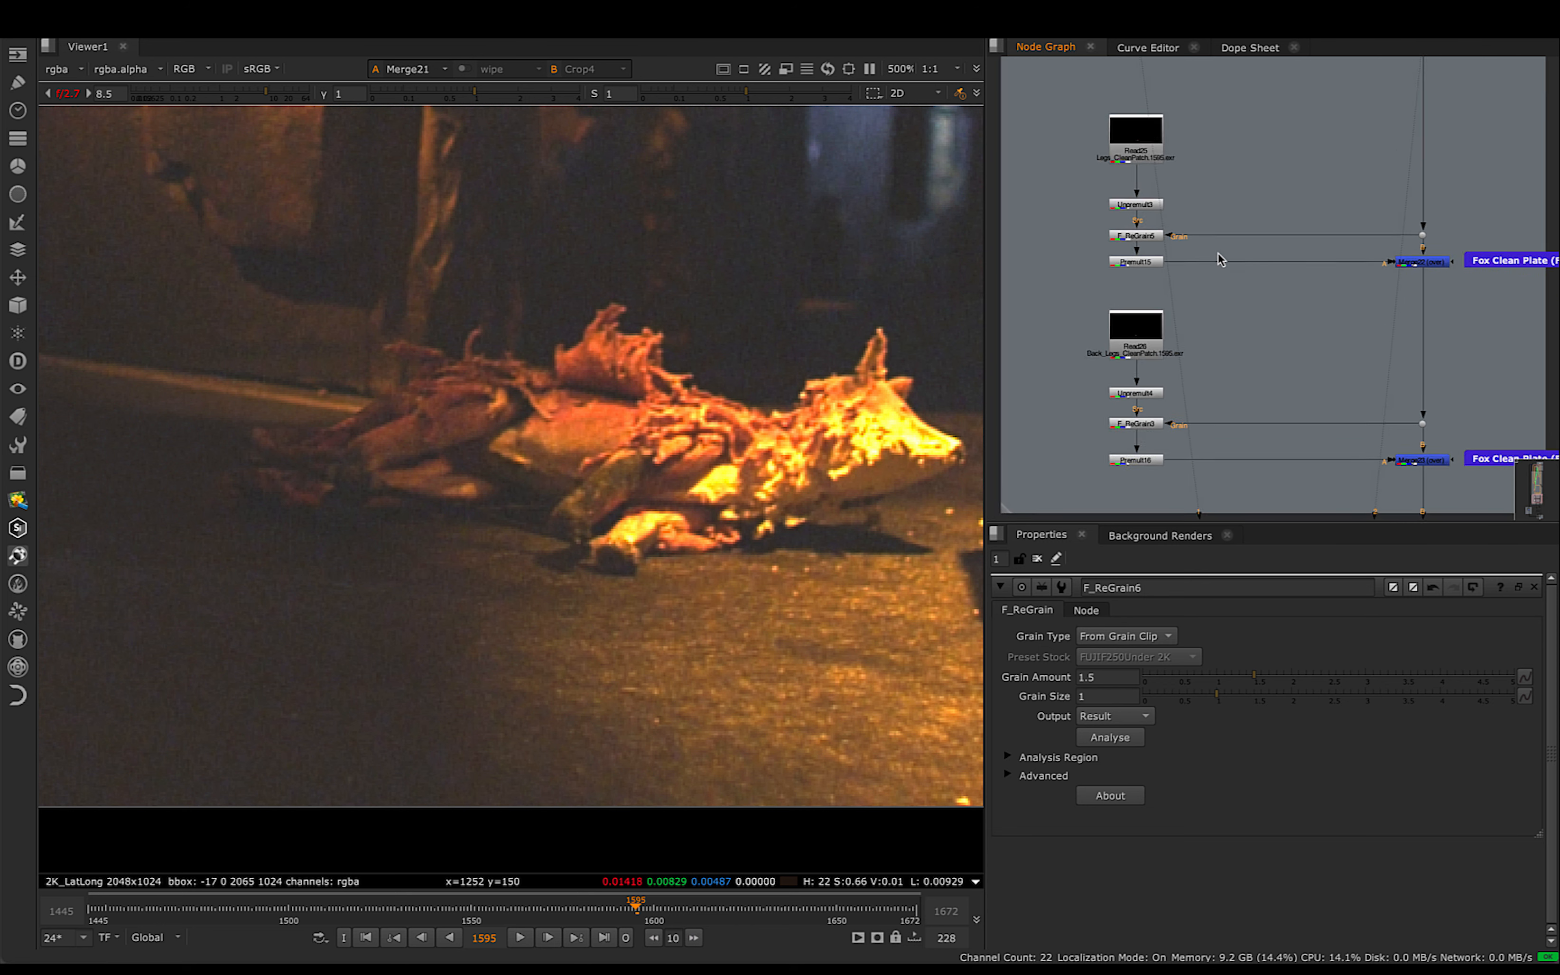
{"action": "scroll", "coordinate": [1218, 253], "scroll_direction": "up", "scroll_amount": 1}
{"action": "left_click_drag", "start_coordinate": [1038, 73], "coordinate": [1275, 503]}
{"action": "left_click", "coordinate": [1205, 175]}
{"action": "scroll", "coordinate": [1208, 182], "scroll_direction": "up", "scroll_amount": 3}
{"action": "middle_click_drag", "start_coordinate": [1236, 185], "coordinate": [1227, 310]}
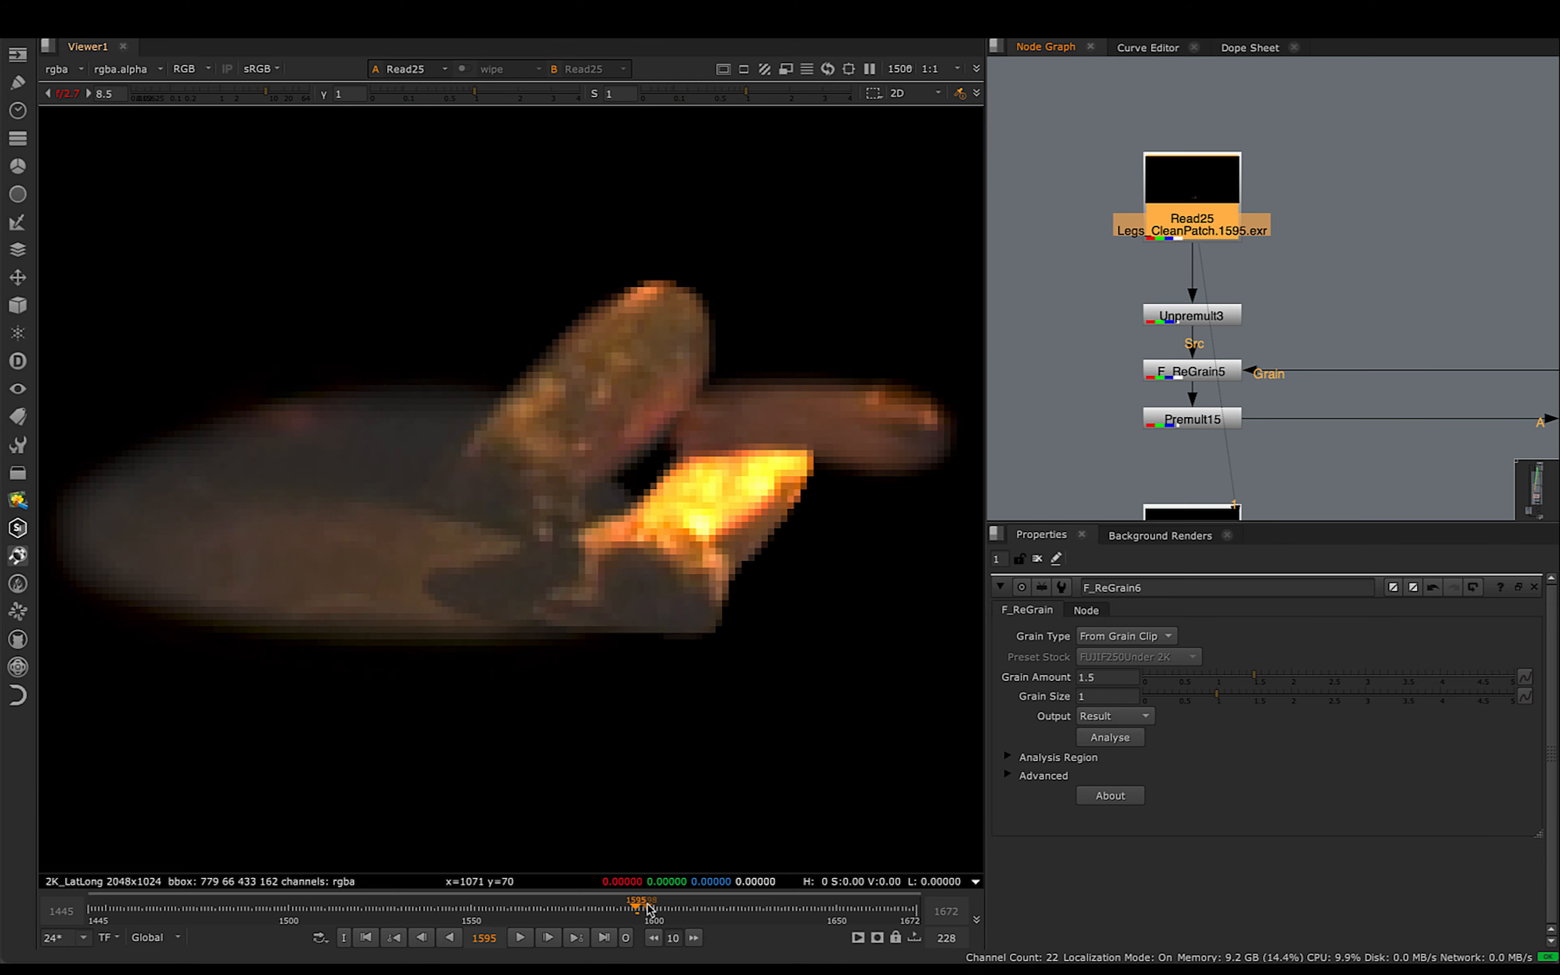
- View Read25's leg clean patch at frames 1573 and 1565, and check F_ReGrain5's connections in its chain
{"action": "left_click_drag", "start_coordinate": [644, 911], "coordinate": [556, 927]}
{"action": "scroll", "coordinate": [606, 665], "scroll_direction": "down", "scroll_amount": 2}
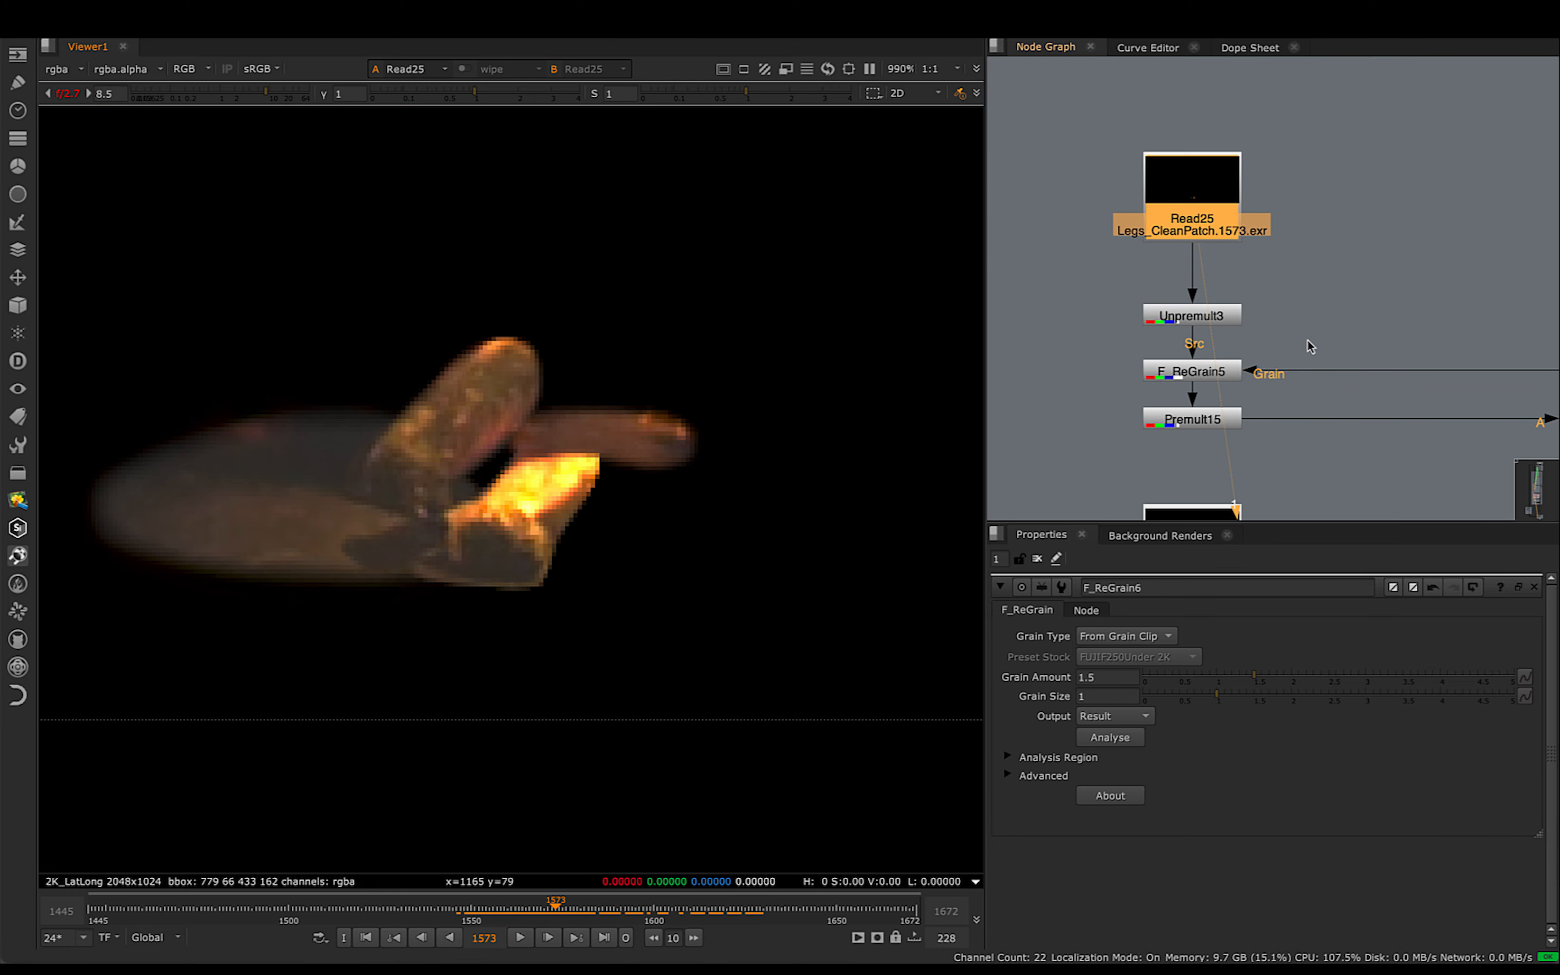
{"action": "middle_click_drag", "start_coordinate": [1307, 341], "coordinate": [1264, 253]}
{"action": "left_click", "coordinate": [1161, 292]}
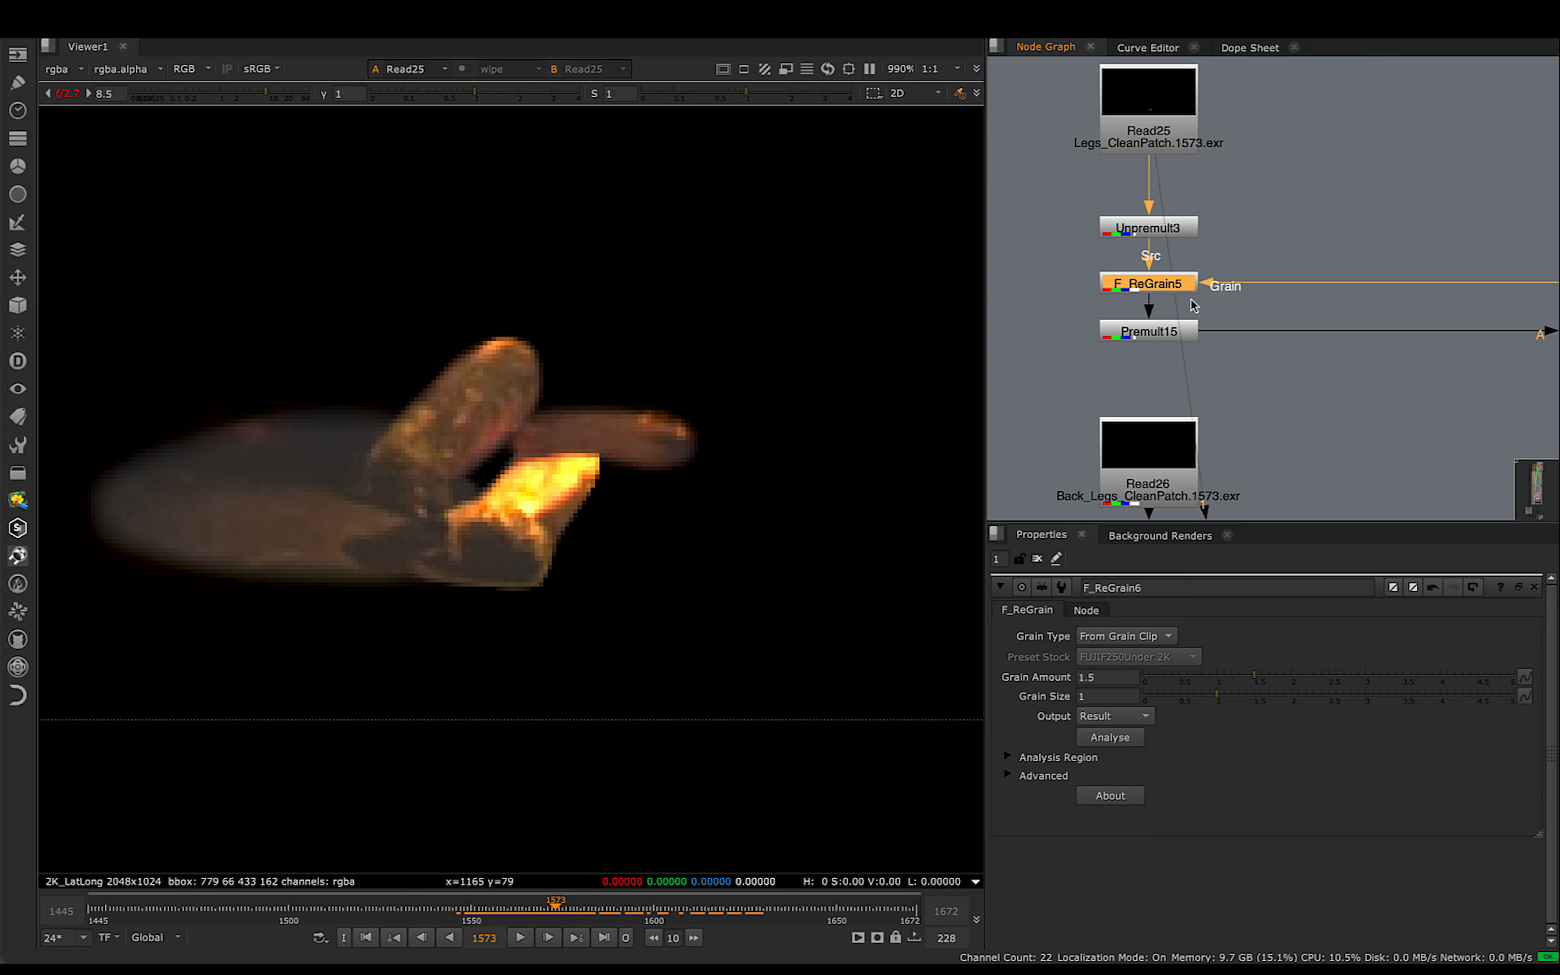
{"action": "scroll", "coordinate": [1155, 292], "scroll_direction": "up", "scroll_amount": 3}
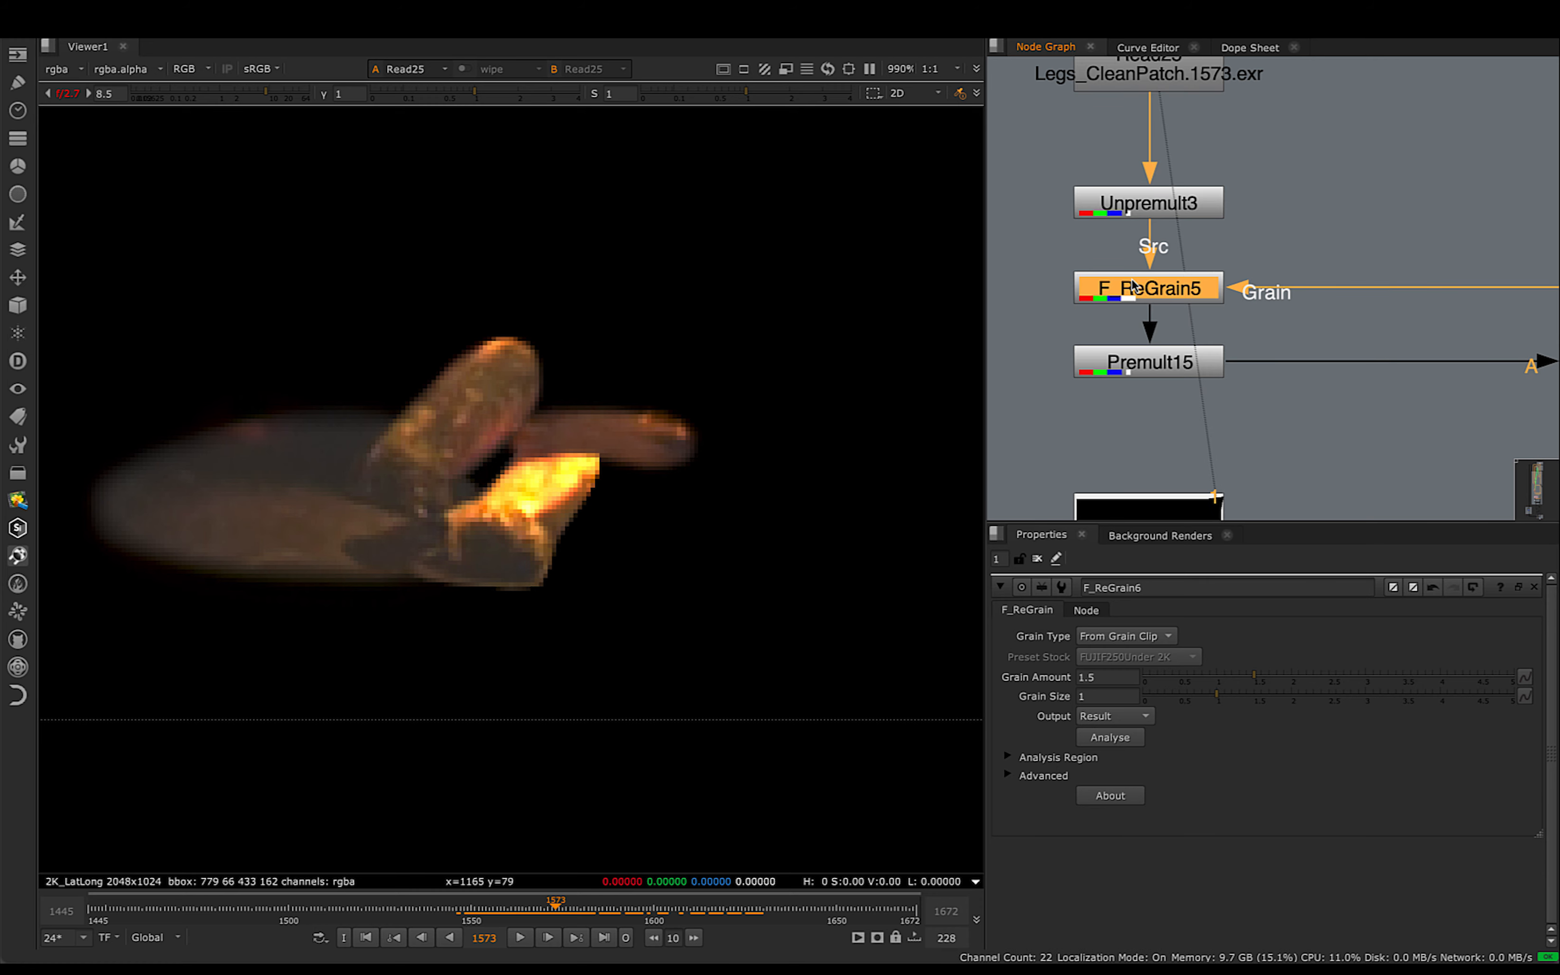
{"action": "scroll", "coordinate": [277, 513], "scroll_direction": "up", "scroll_amount": 3}
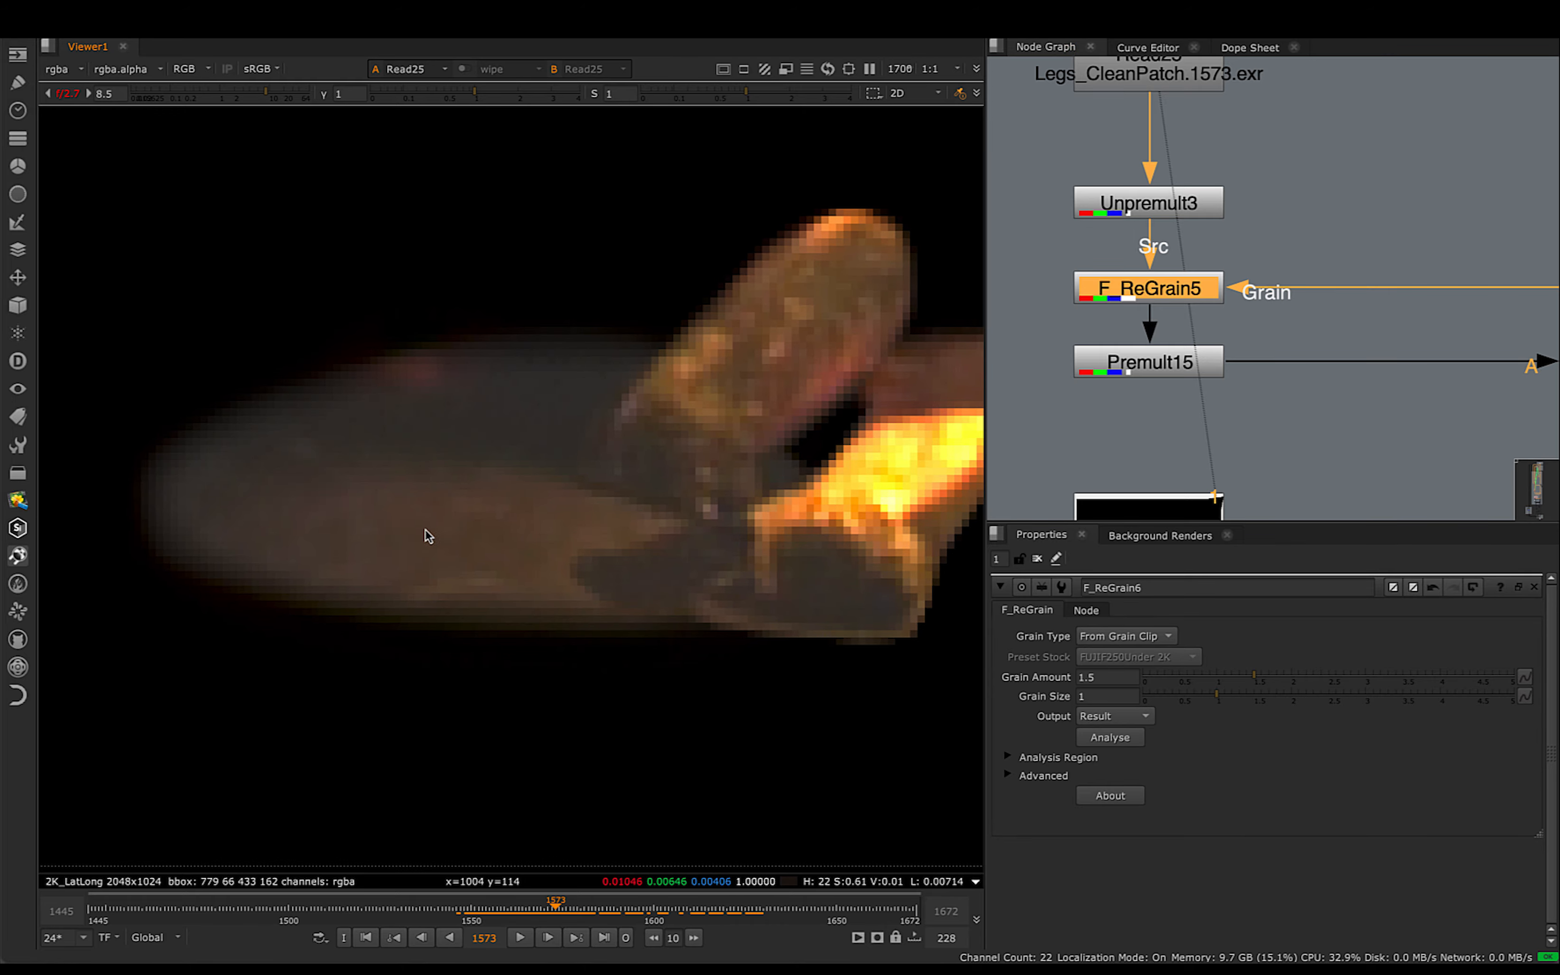
{"action": "mouse_move", "coordinate": [528, 915]}
{"action": "left_mouse_down"}
{"action": "mouse_move", "coordinate": [507, 916]}
{"action": "mouse_move", "coordinate": [541, 920]}
{"action": "mouse_move", "coordinate": [514, 917]}
{"action": "left_mouse_up"}
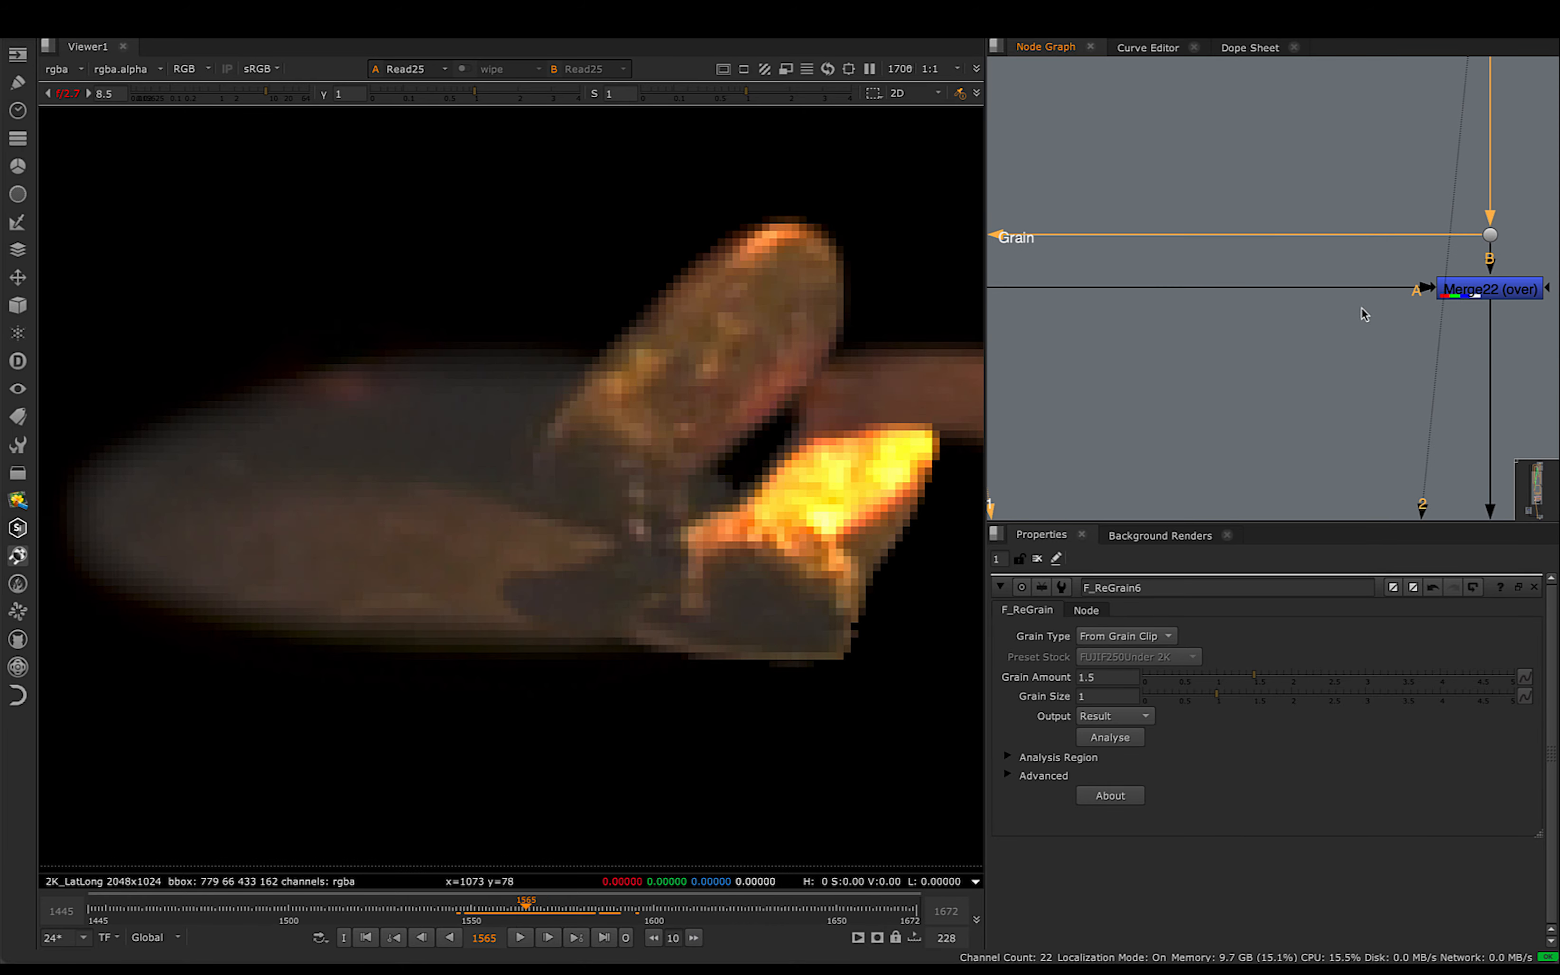
- Compare Merge22's output with the plate at the dot above it, closely around the fox's front paws
{"action": "left_click", "coordinate": [1495, 289]}
{"action": "key", "text": "1"}
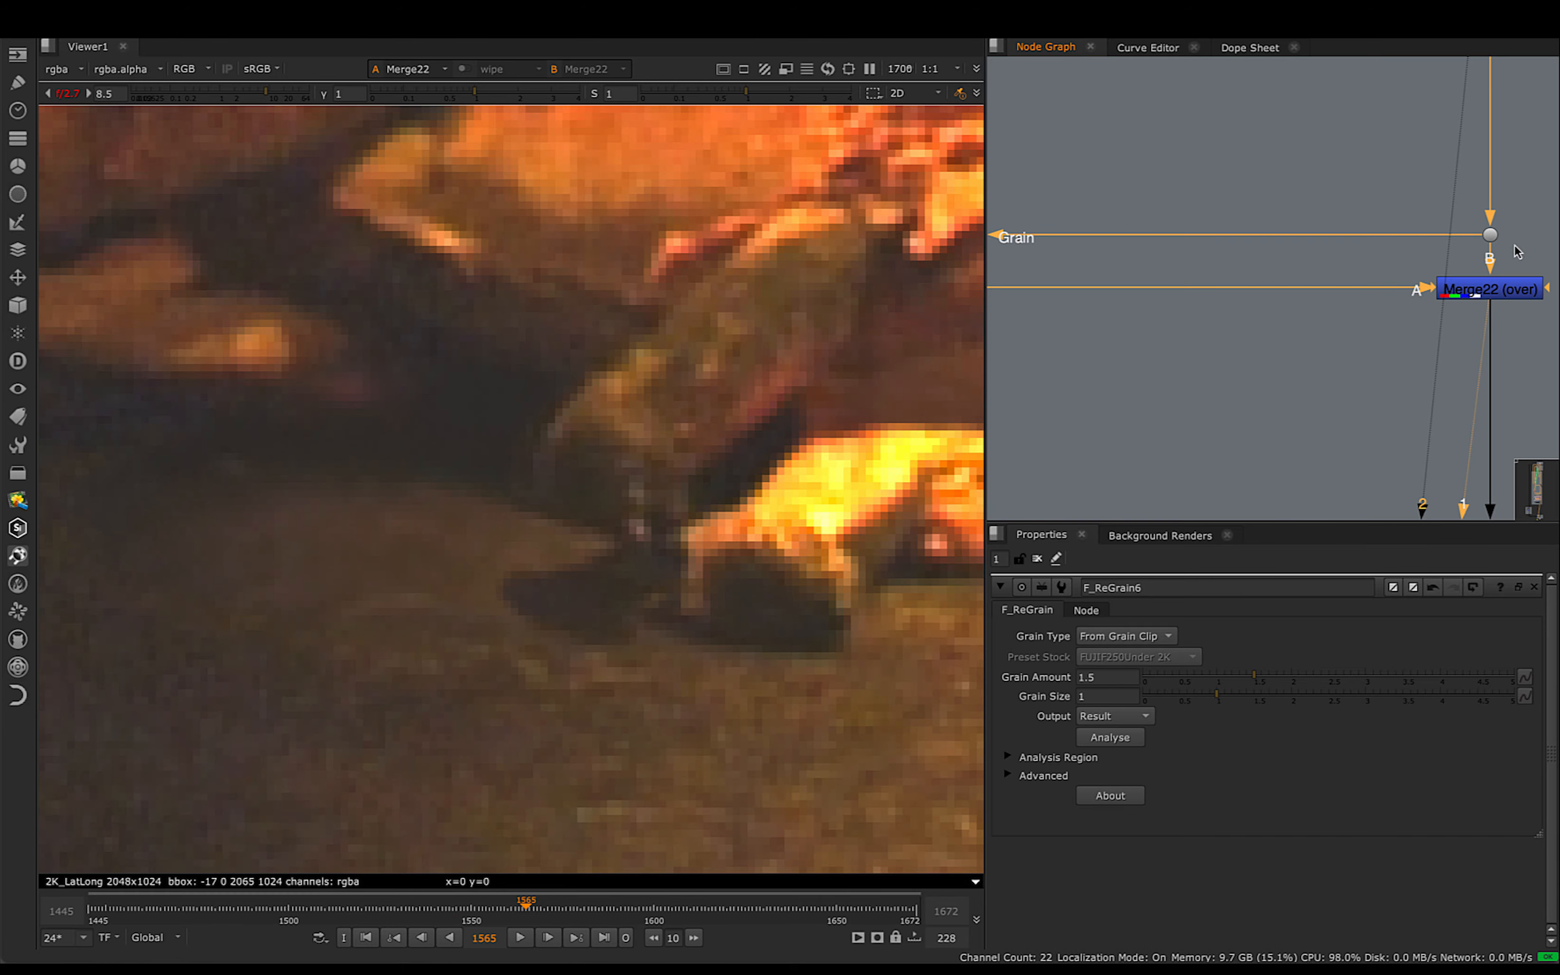
{"action": "left_click", "coordinate": [1491, 237]}
{"action": "key", "text": "2"}
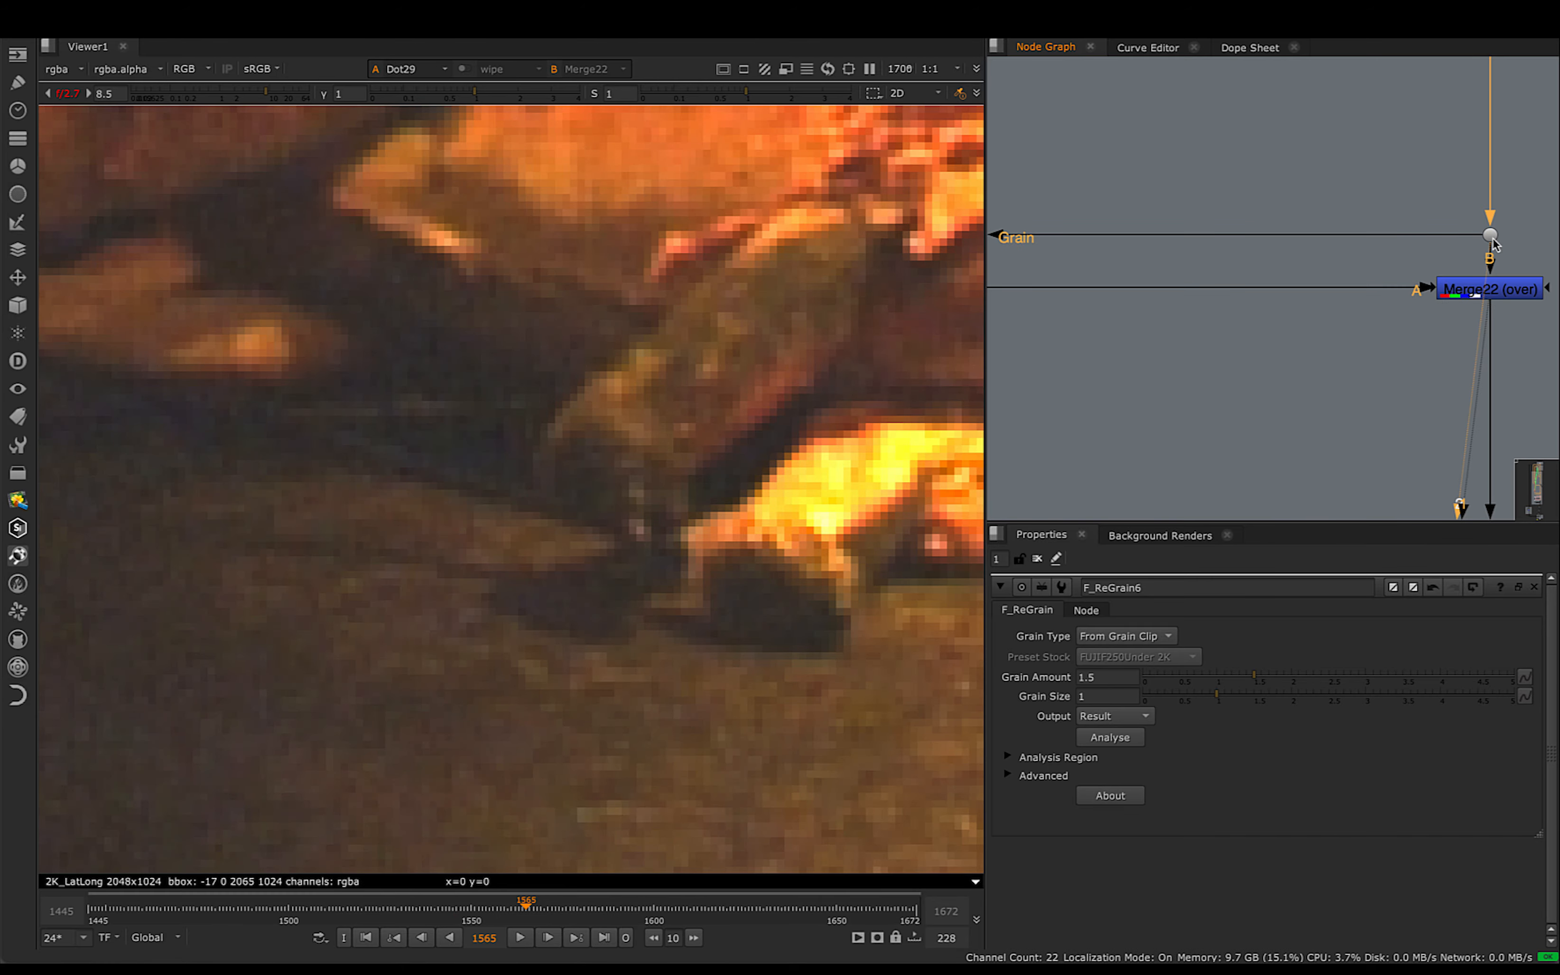
{"action": "left_click", "coordinate": [1491, 293]}
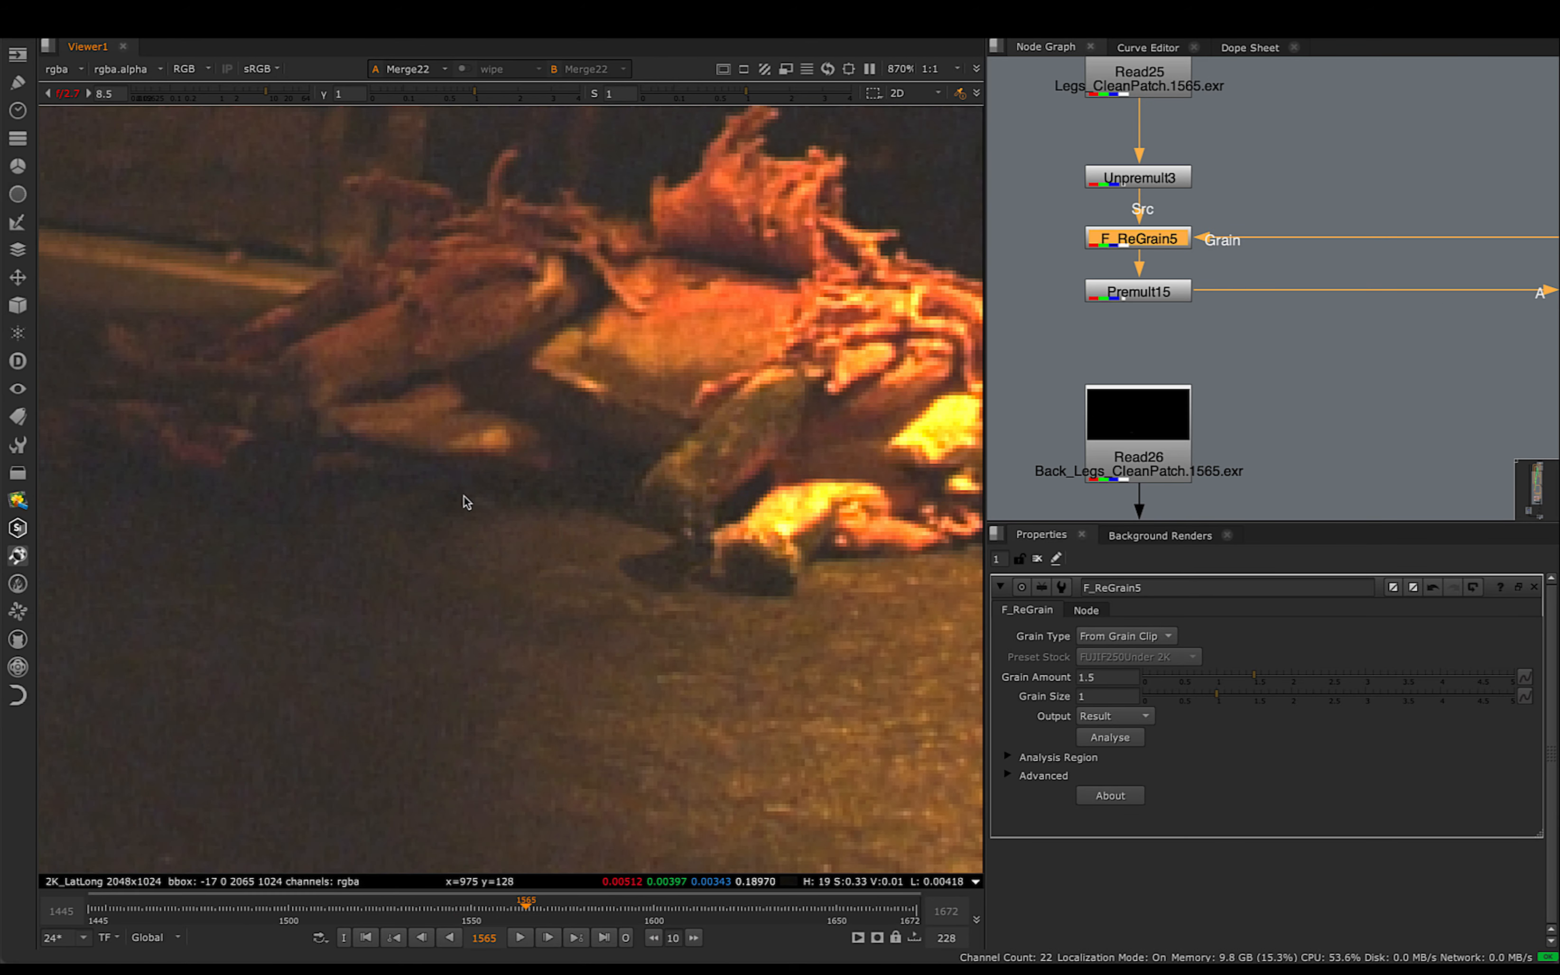
- Repeat the before-and-after comparison of Merge22 at frame 1565 with more of the fox's body in view
{"action": "middle_click_drag", "start_coordinate": [675, 486], "coordinate": [578, 466]}
{"action": "middle_click_drag", "start_coordinate": [1371, 373], "coordinate": [1199, 350]}
{"action": "middle_click_drag", "start_coordinate": [1484, 308], "coordinate": [1295, 314]}
{"action": "left_click", "coordinate": [1360, 282]}
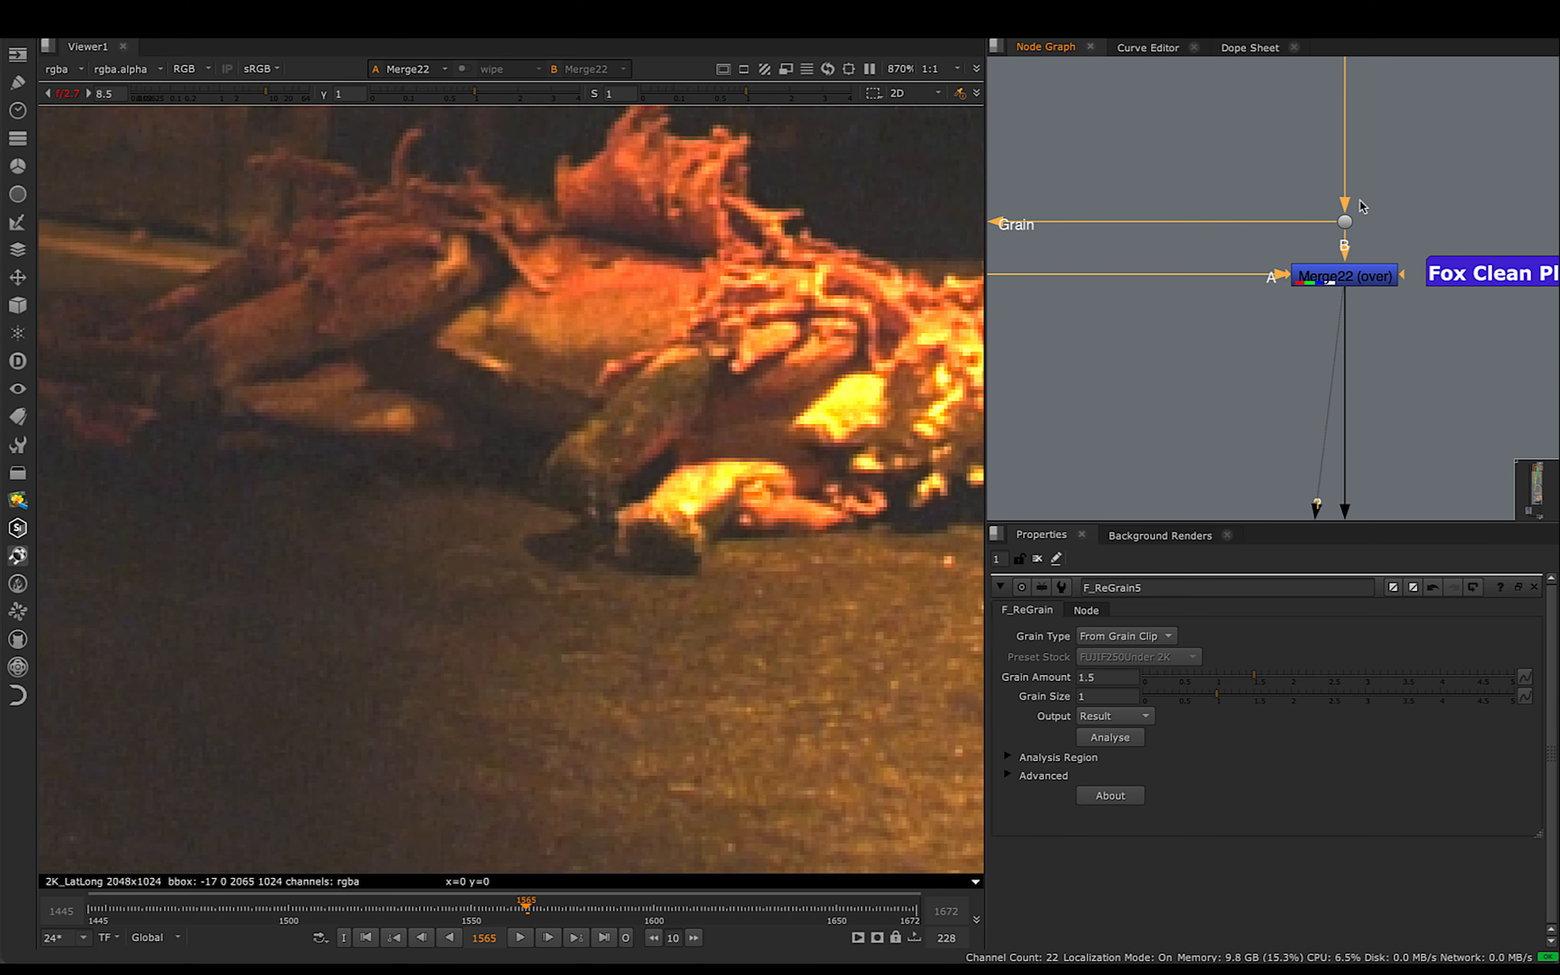
{"action": "key", "text": "1"}
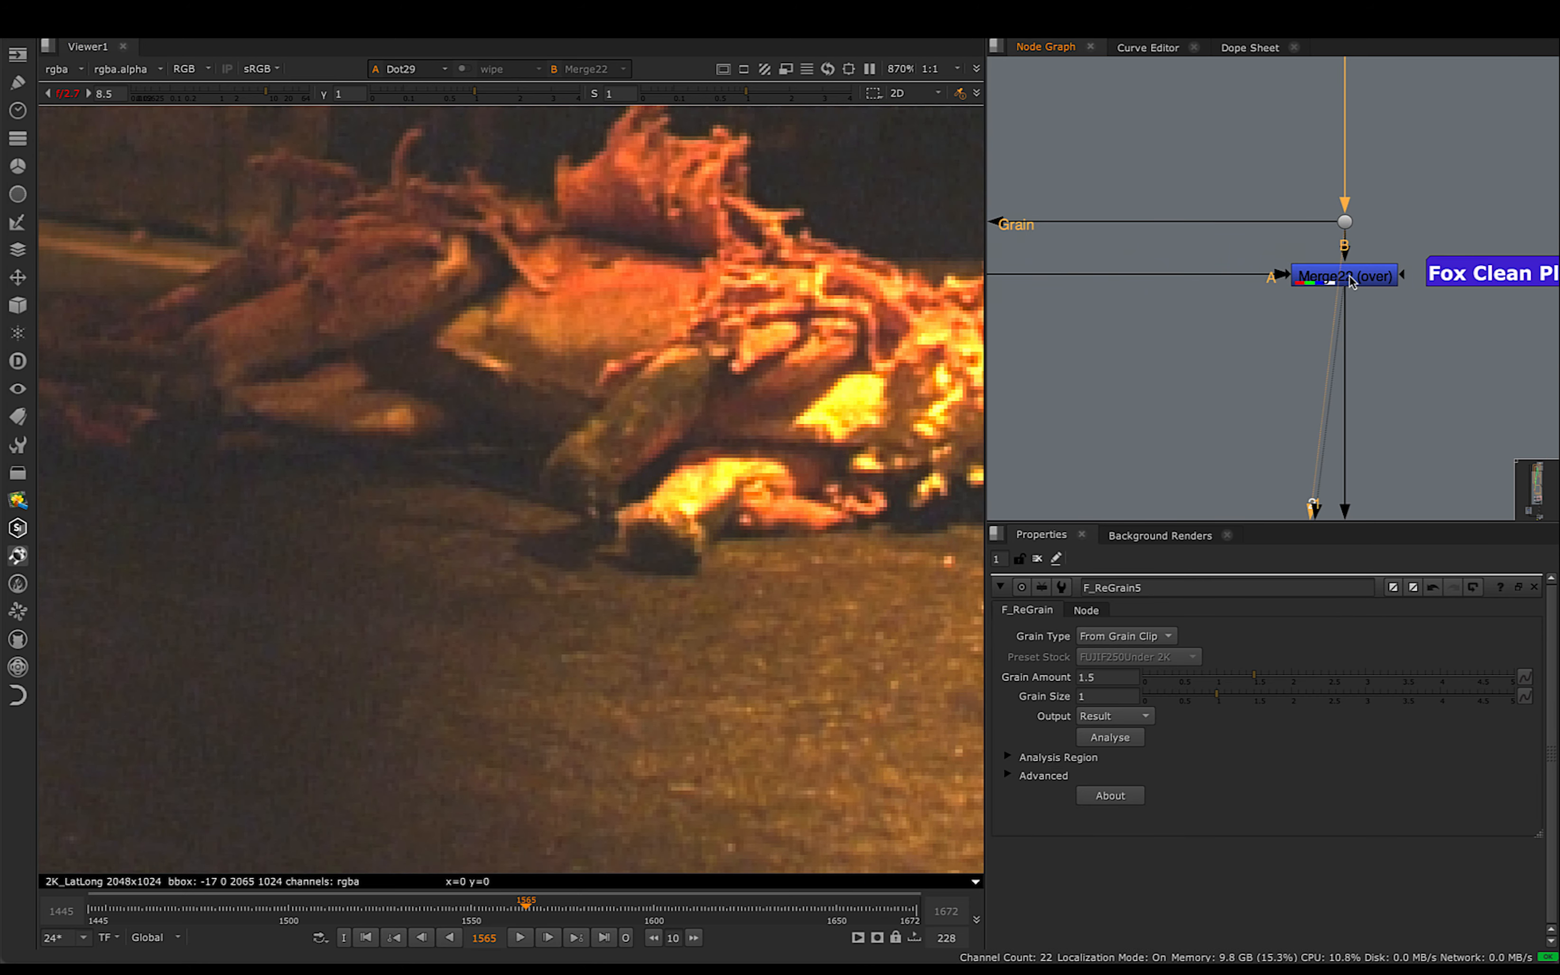
{"action": "key", "text": "1"}
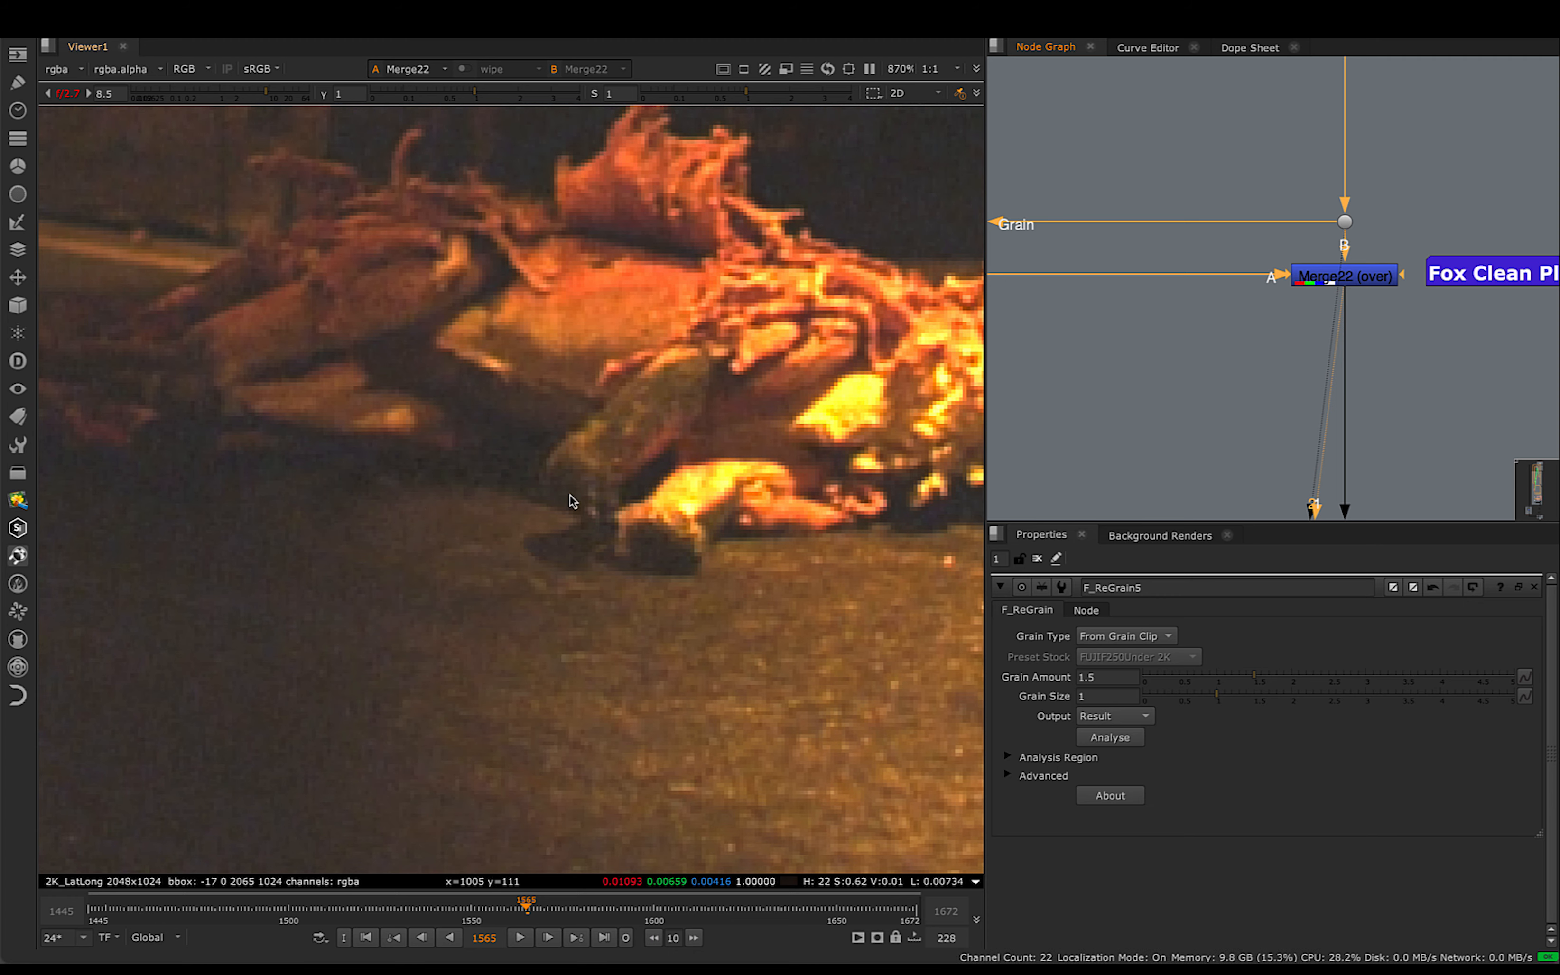
- Examine Merge23's whole frame at 1561, and locate the foreground matte and final output sections of the script
{"action": "scroll", "coordinate": [1261, 408], "scroll_direction": "down", "scroll_amount": 3}
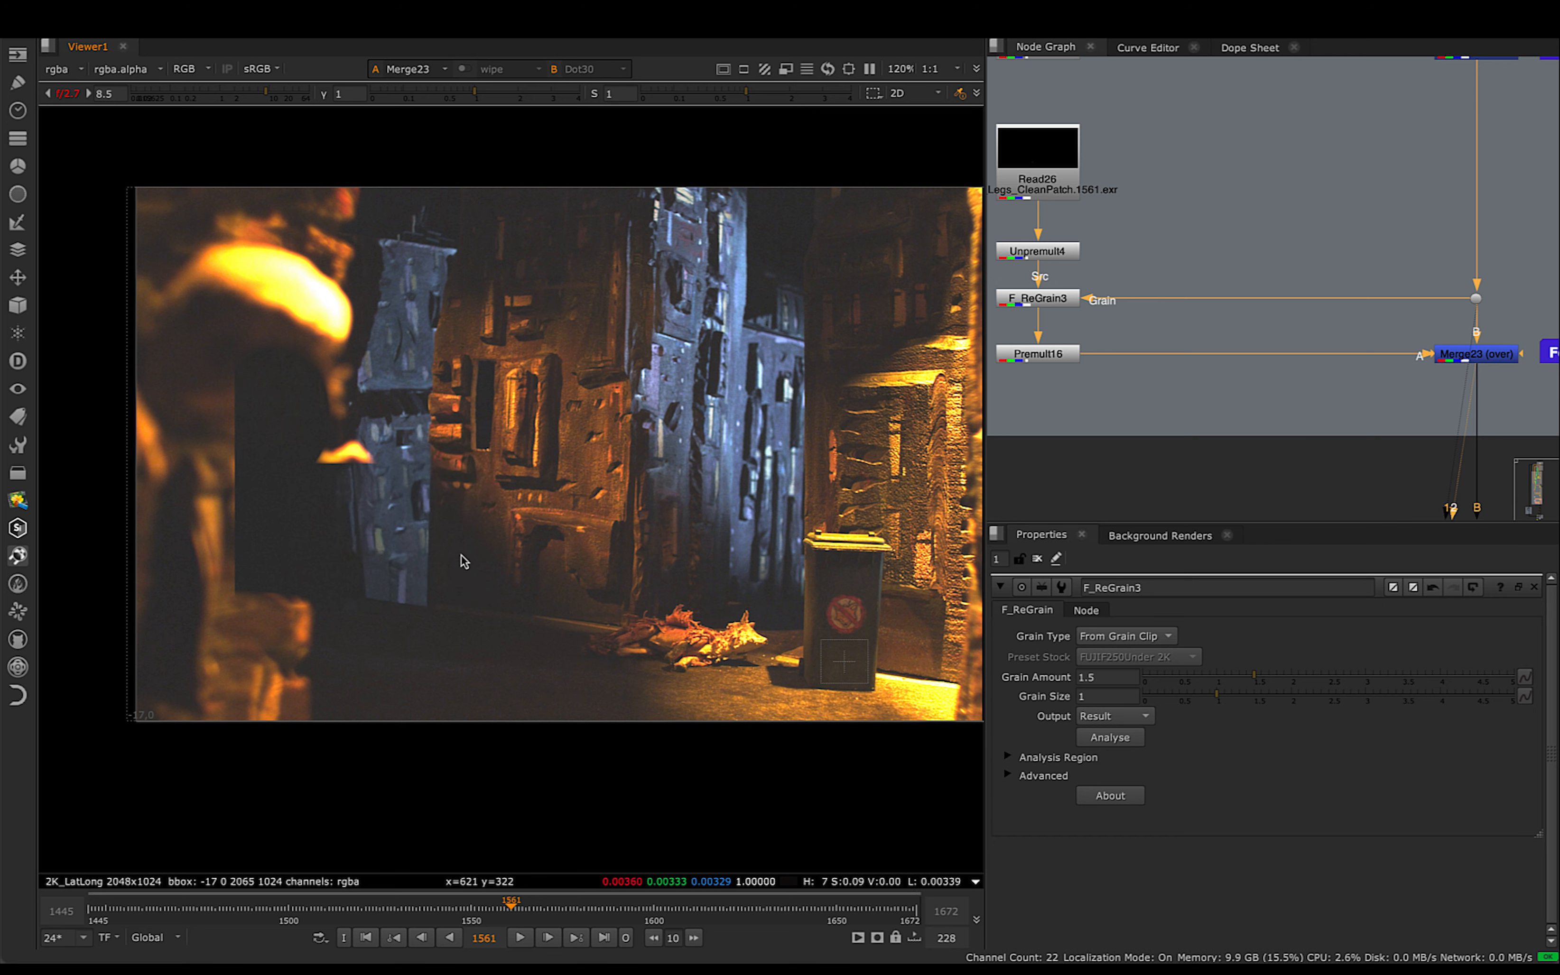
{"action": "middle_click_drag", "start_coordinate": [358, 464], "coordinate": [367, 458]}
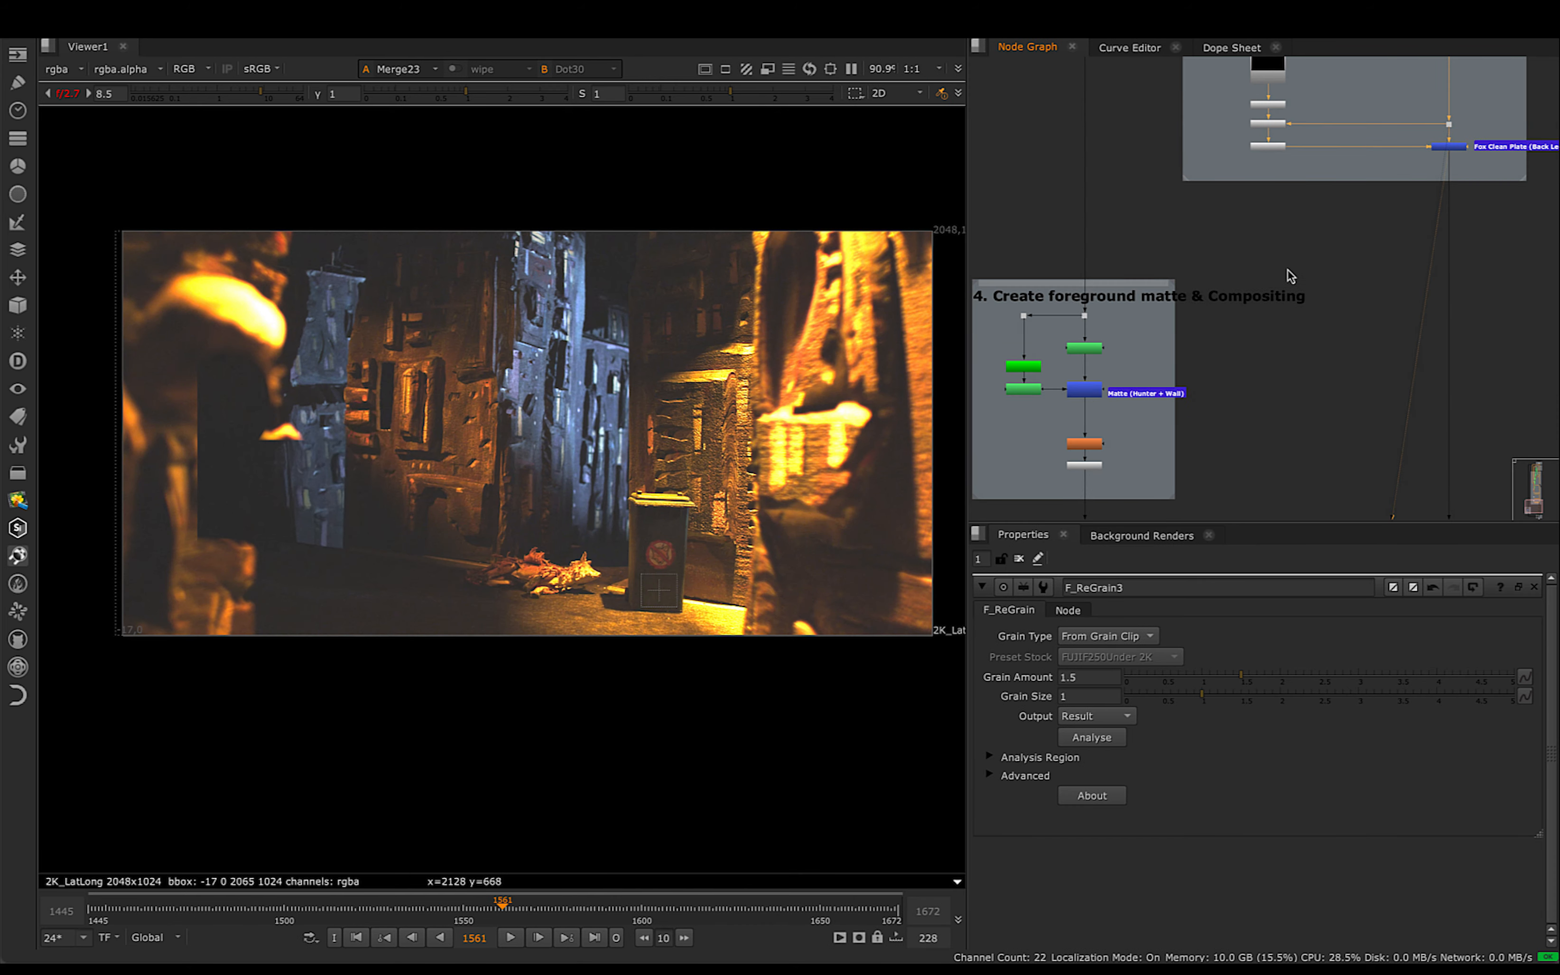
{"action": "scroll", "coordinate": [1289, 279], "scroll_direction": "down", "scroll_amount": 5}
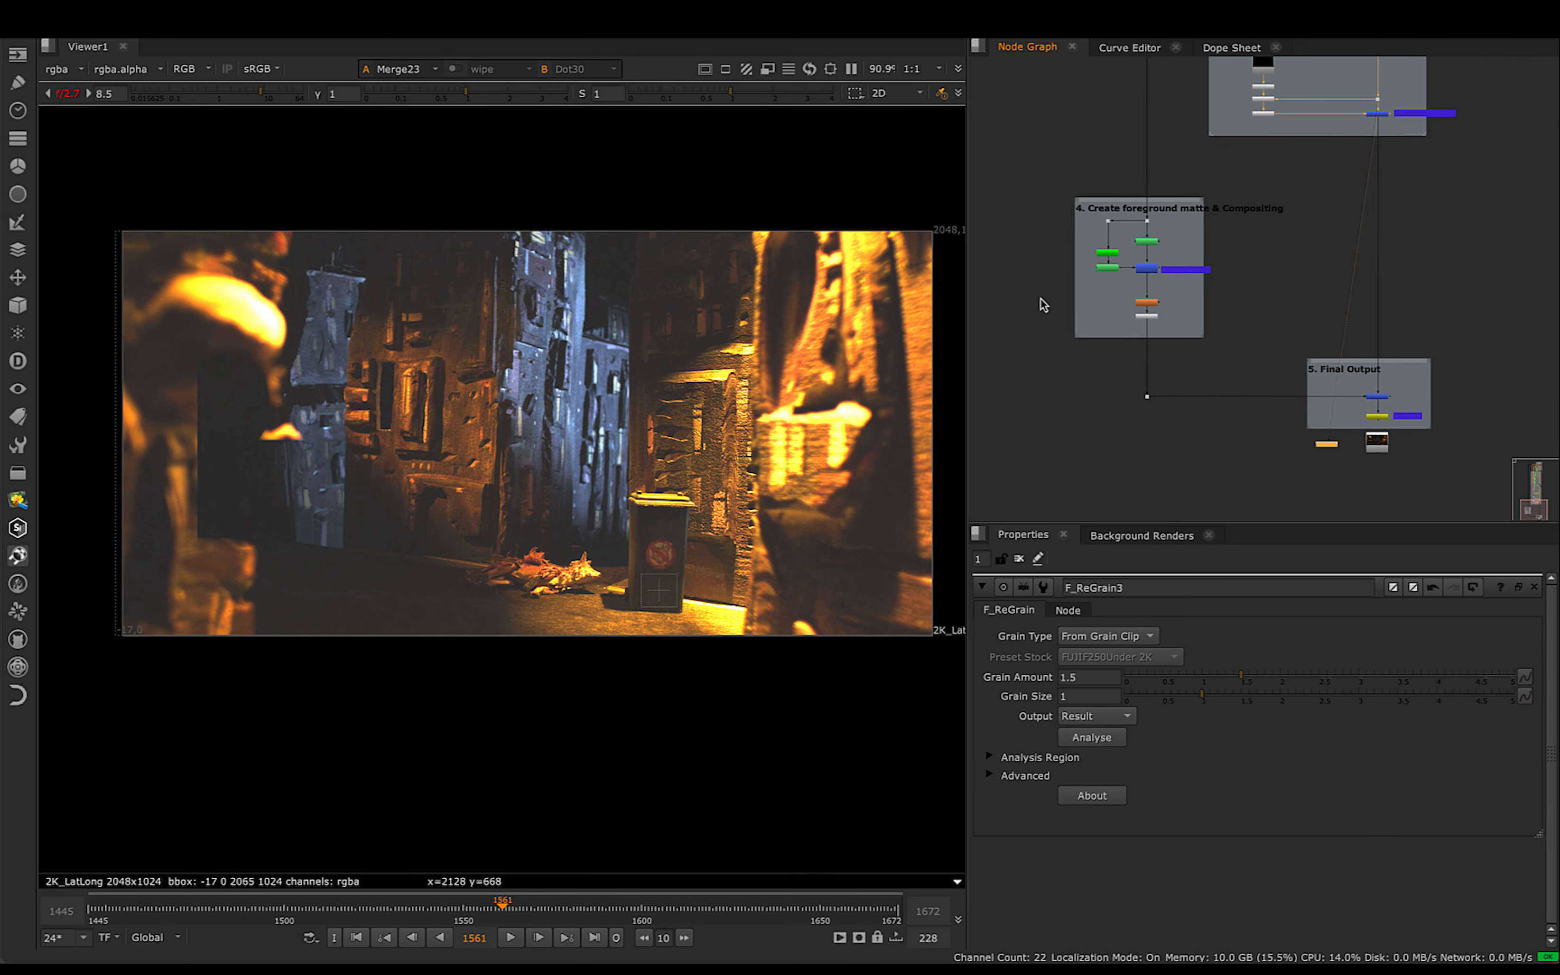
- Examine the foreground hunter area in Merge23, and view the original plate at the dot feeding the foreground matte section
{"action": "scroll", "coordinate": [169, 373], "scroll_direction": "up", "scroll_amount": 4}
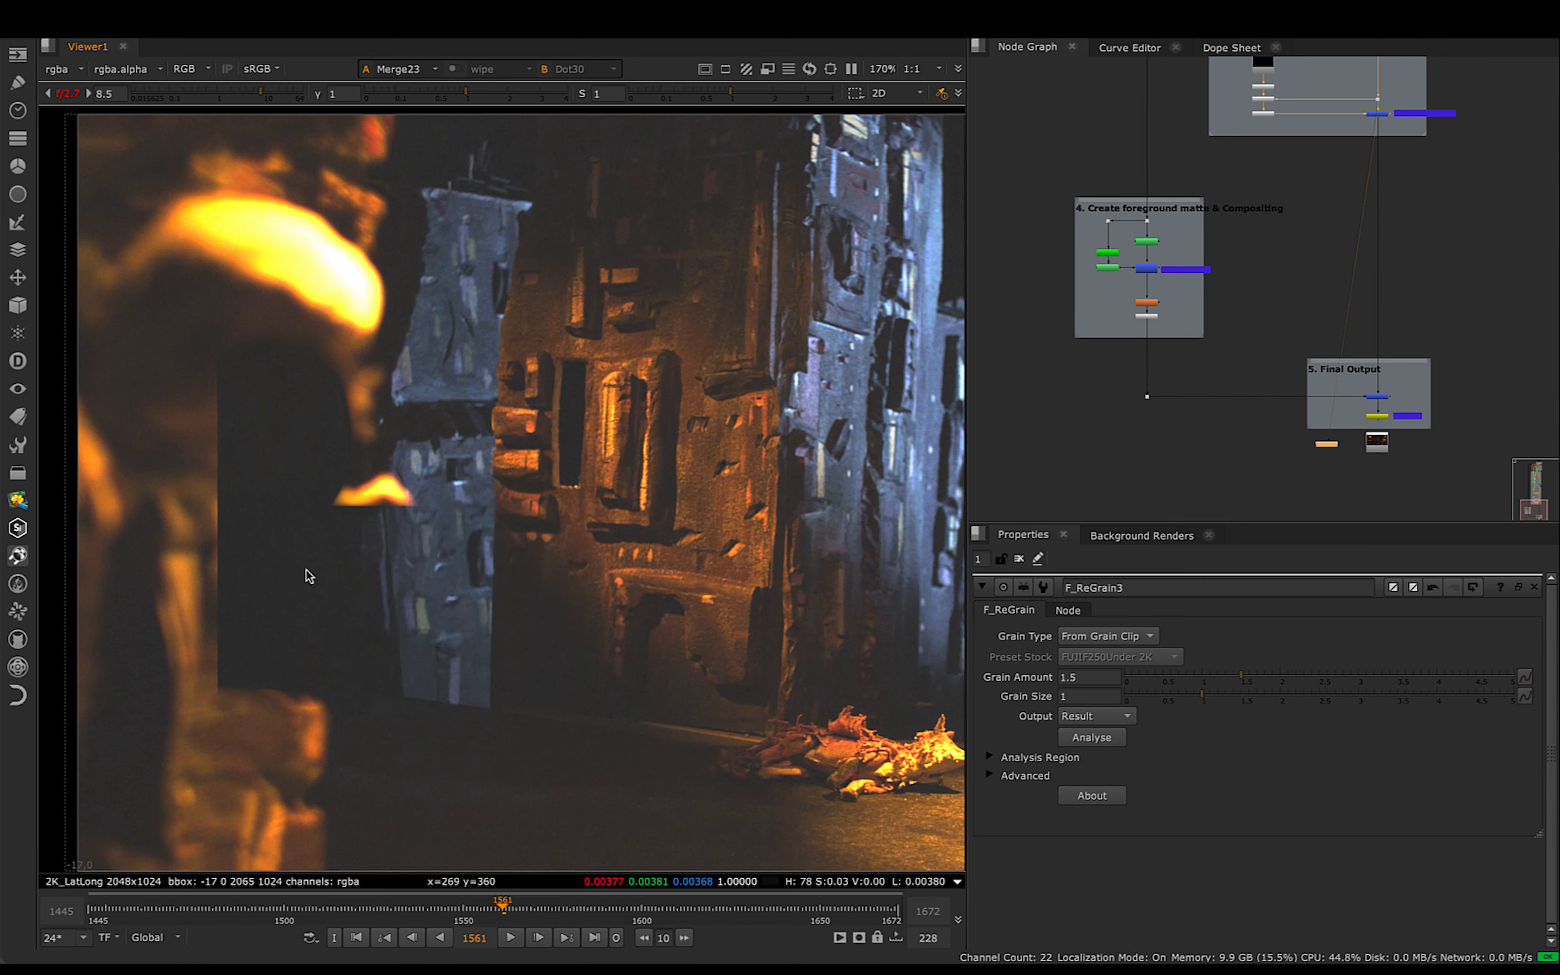
{"action": "middle_click_drag", "start_coordinate": [426, 287], "coordinate": [491, 271]}
{"action": "middle_click_drag", "start_coordinate": [436, 355], "coordinate": [420, 380]}
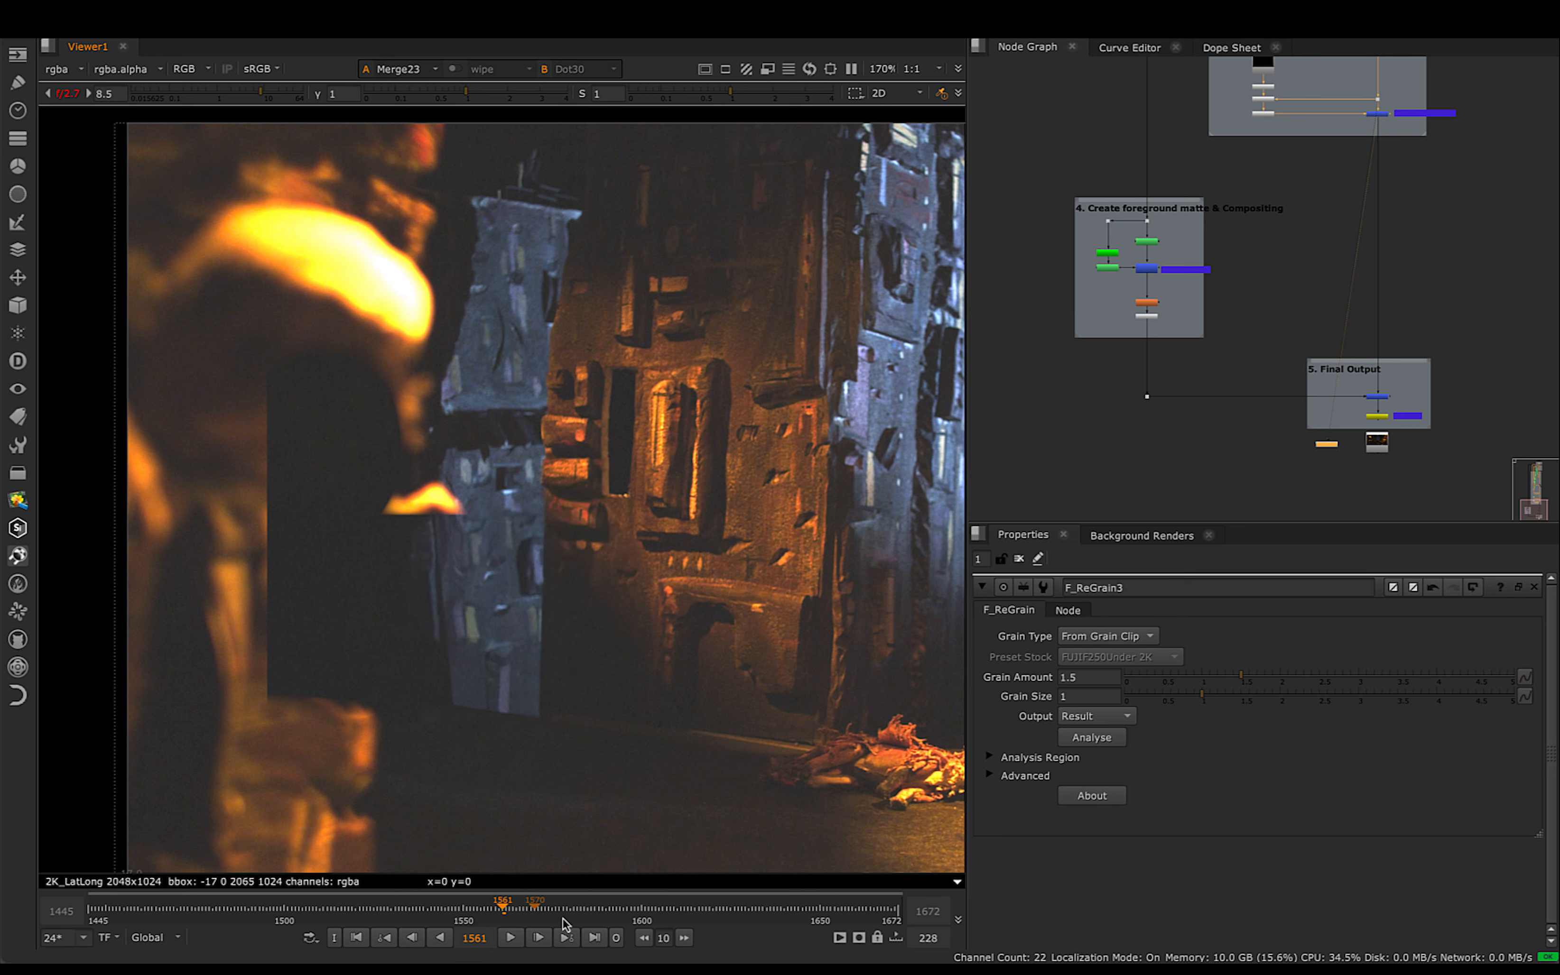
{"action": "left_click", "coordinate": [1147, 222]}
{"action": "key", "text": "1"}
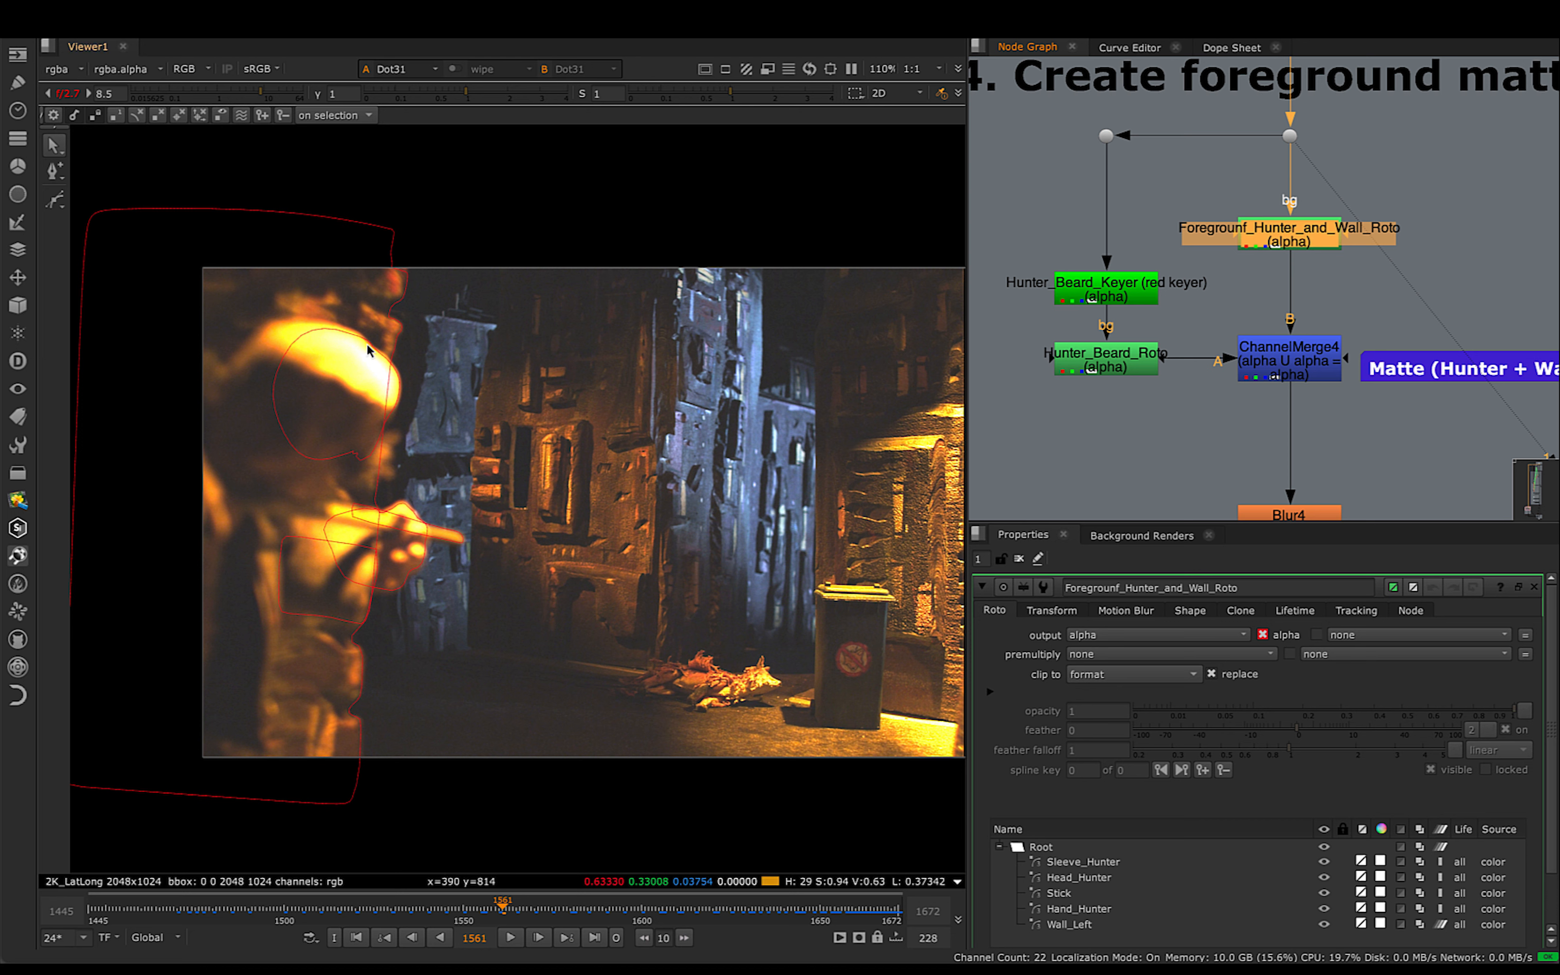
- View Foregrounf_Hunter_and_Wall_Roto, and examine Hunter_Beard_Keyer's alpha closely around the hunter's beard and hand
{"action": "key", "text": "1"}
{"action": "scroll", "coordinate": [1142, 290], "scroll_direction": "up", "scroll_amount": 2}
{"action": "left_click", "coordinate": [1142, 290]}
{"action": "key", "text": "2"}
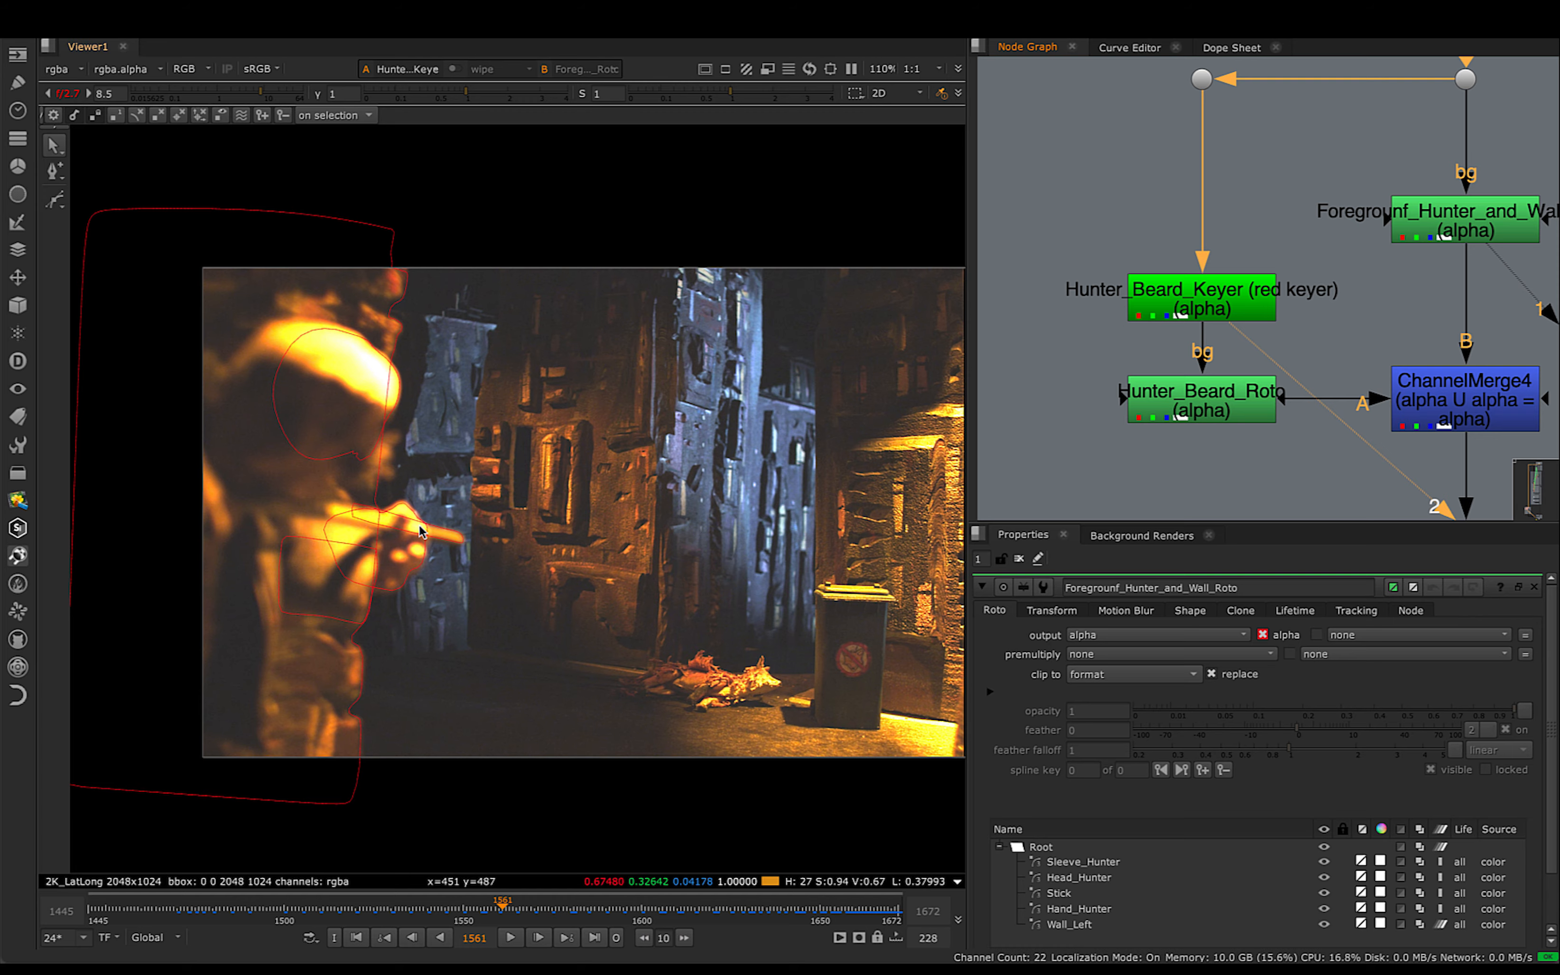
{"action": "key", "text": "a"}
{"action": "scroll", "coordinate": [407, 473], "scroll_direction": "up", "scroll_amount": 6}
{"action": "scroll", "coordinate": [411, 476], "scroll_direction": "up", "scroll_amount": 2}
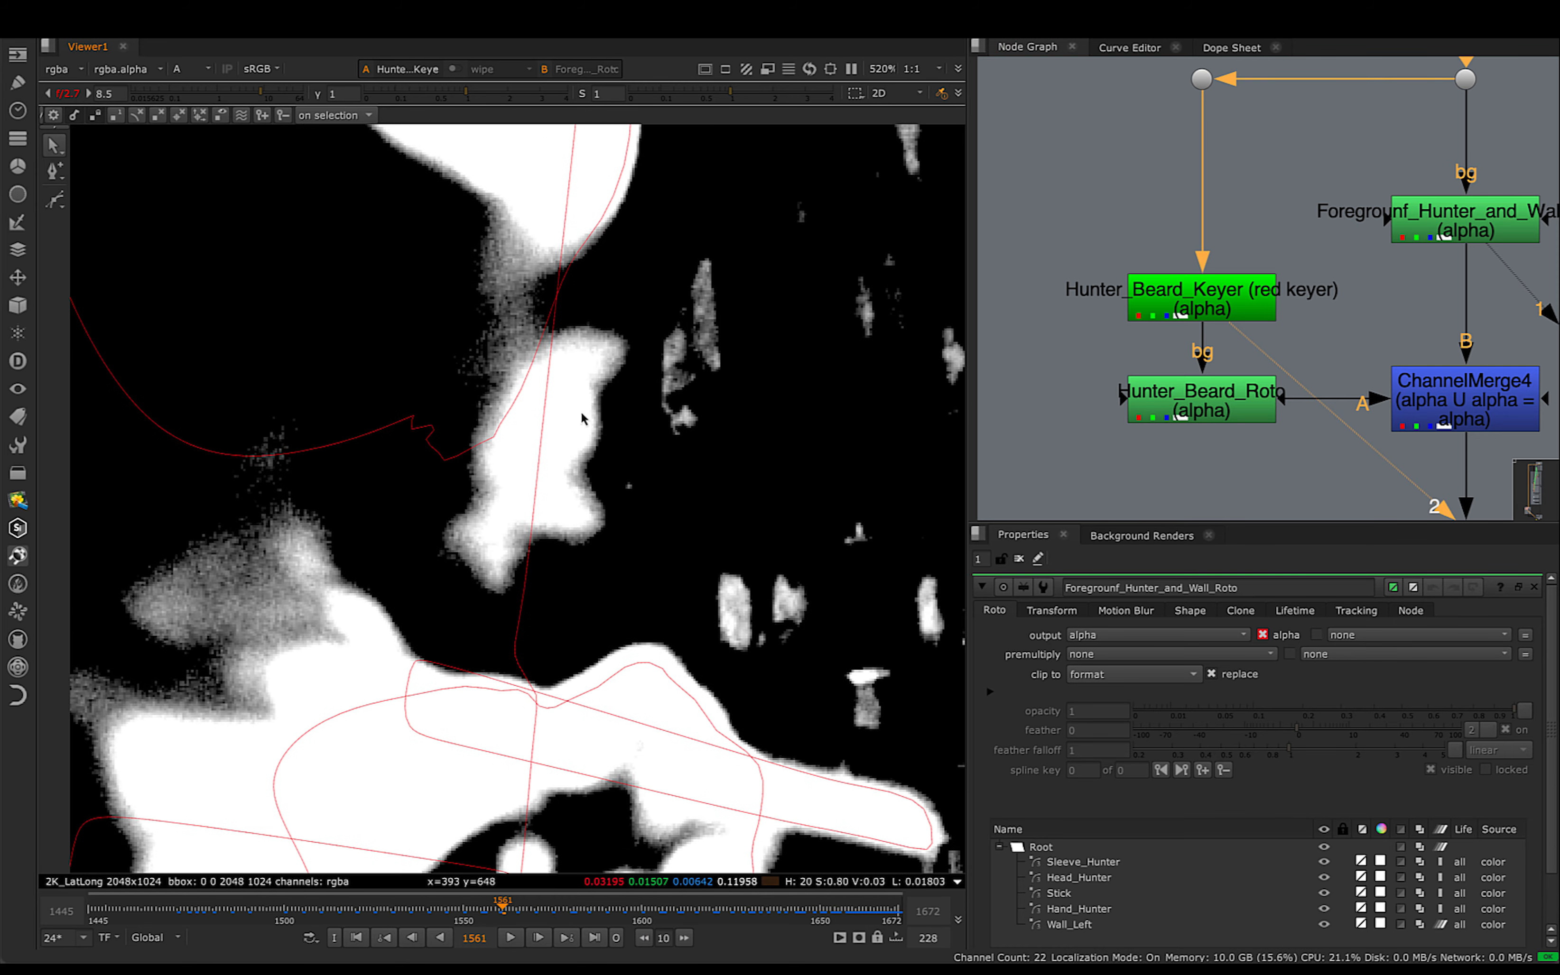
{"action": "scroll", "coordinate": [509, 382], "scroll_direction": "down", "scroll_amount": 3}
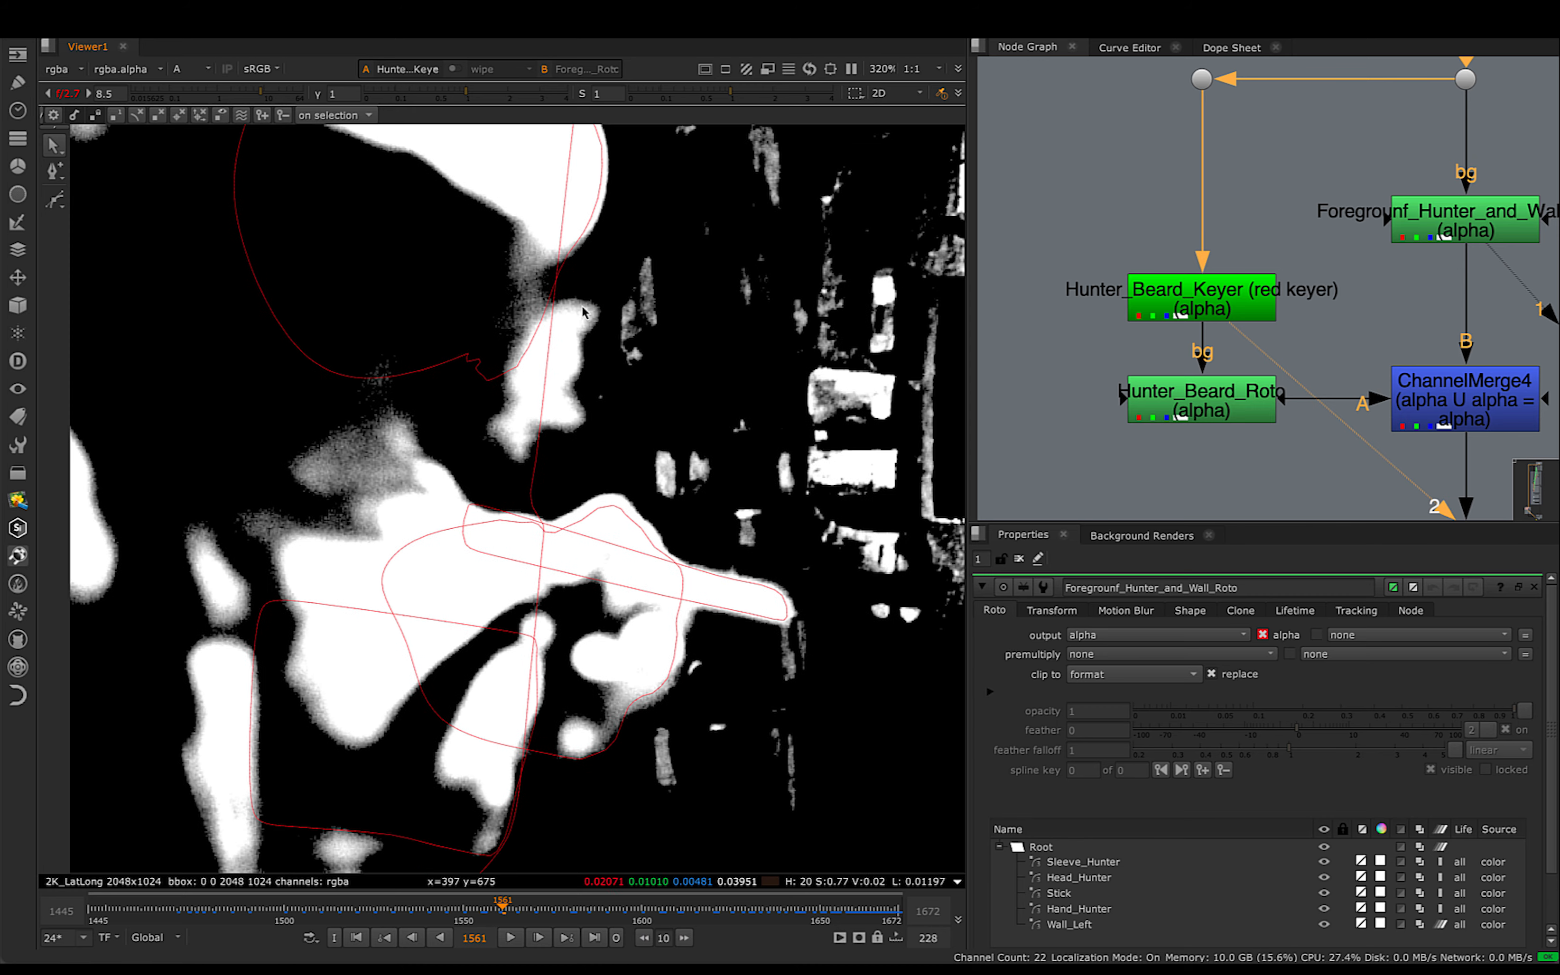
{"action": "scroll", "coordinate": [600, 408], "scroll_direction": "up", "scroll_amount": 2}
- Open Hunter_Beard_Roto's properties and view the beard matte in its alpha channel
{"action": "double_click", "coordinate": [1183, 415]}
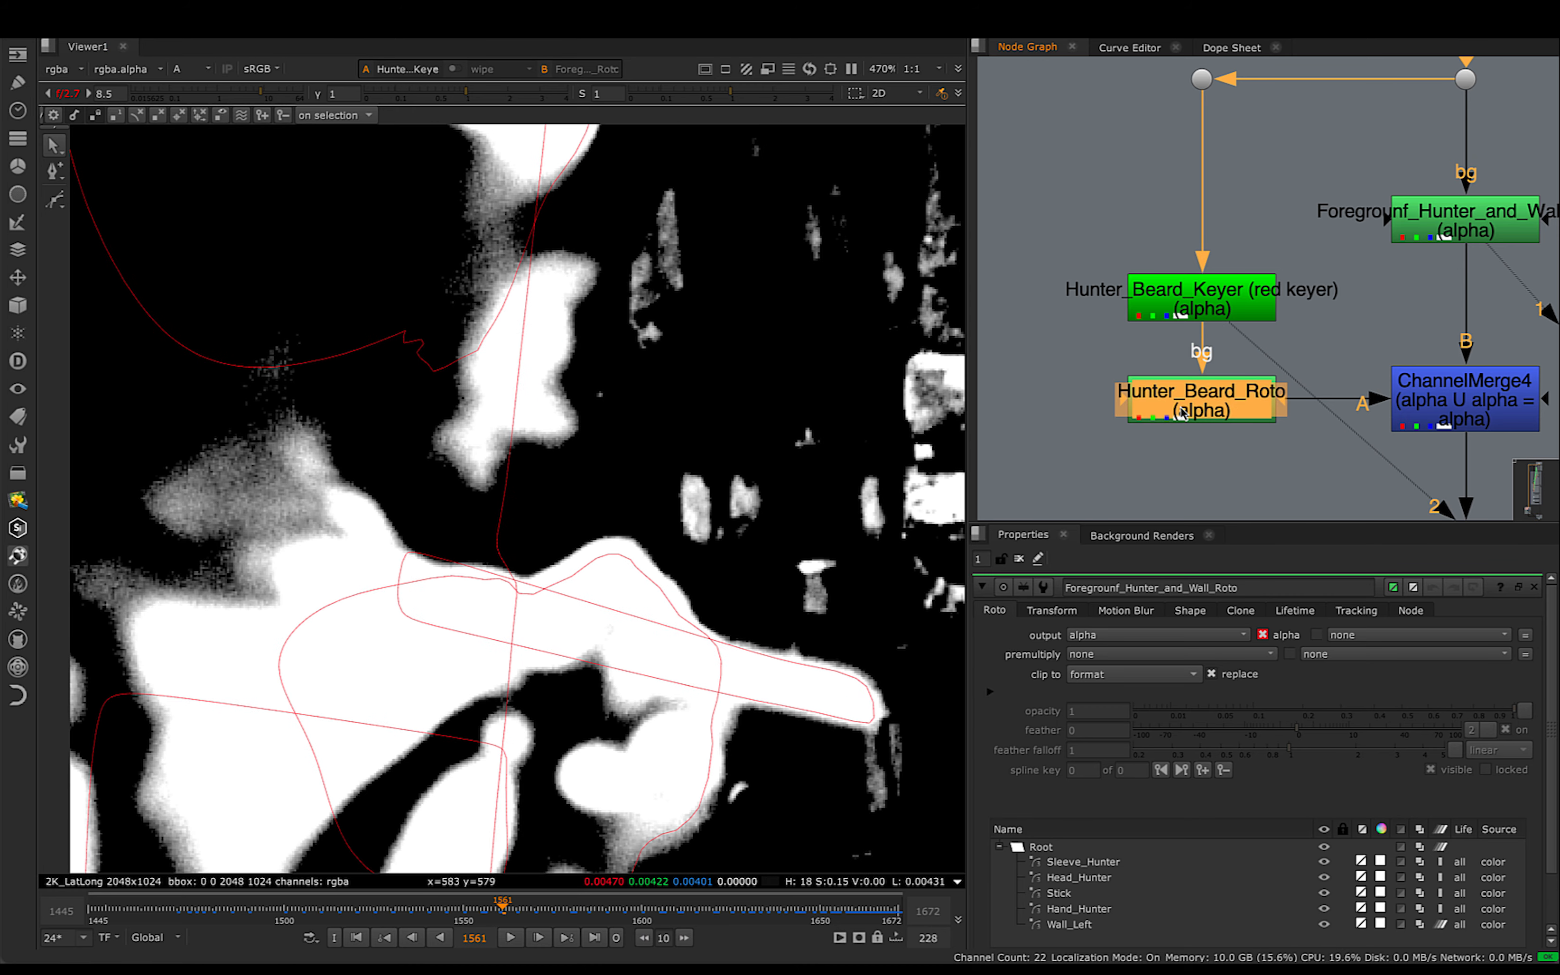
{"action": "key", "text": "1"}
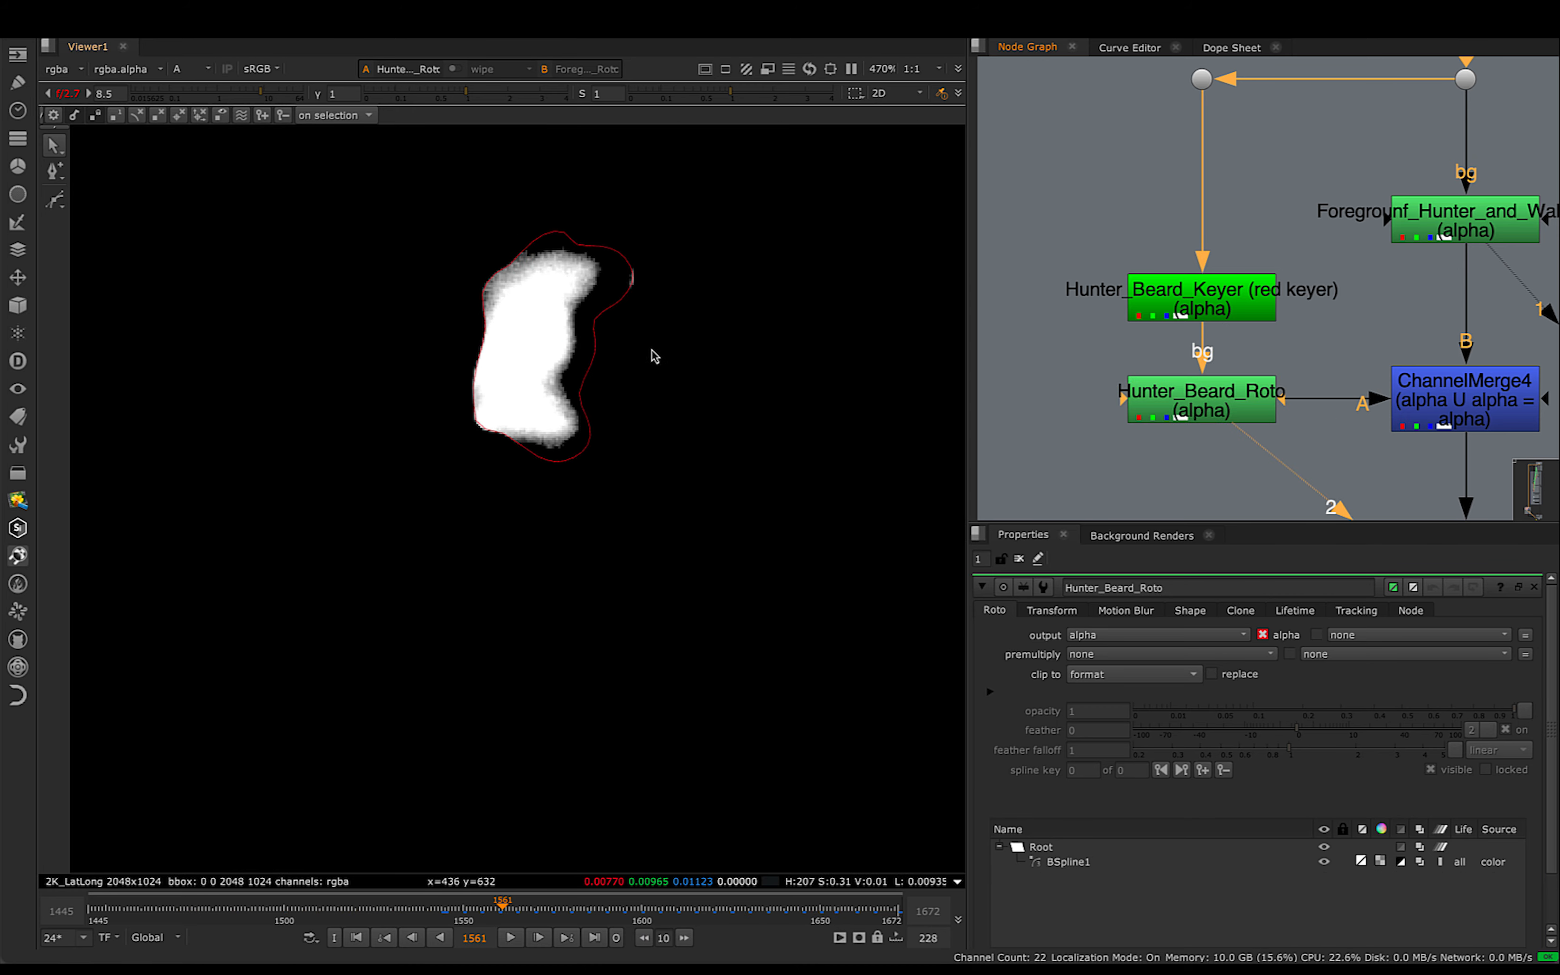
{"action": "middle_click_drag", "start_coordinate": [1429, 440], "coordinate": [1293, 438]}
{"action": "left_click", "coordinate": [1068, 411]}
{"action": "key", "text": "1"}
- Examine ChannelMerge4's combined hunter and wall alpha closely around the beard, and check the same area in colour
{"action": "left_click", "coordinate": [1285, 278]}
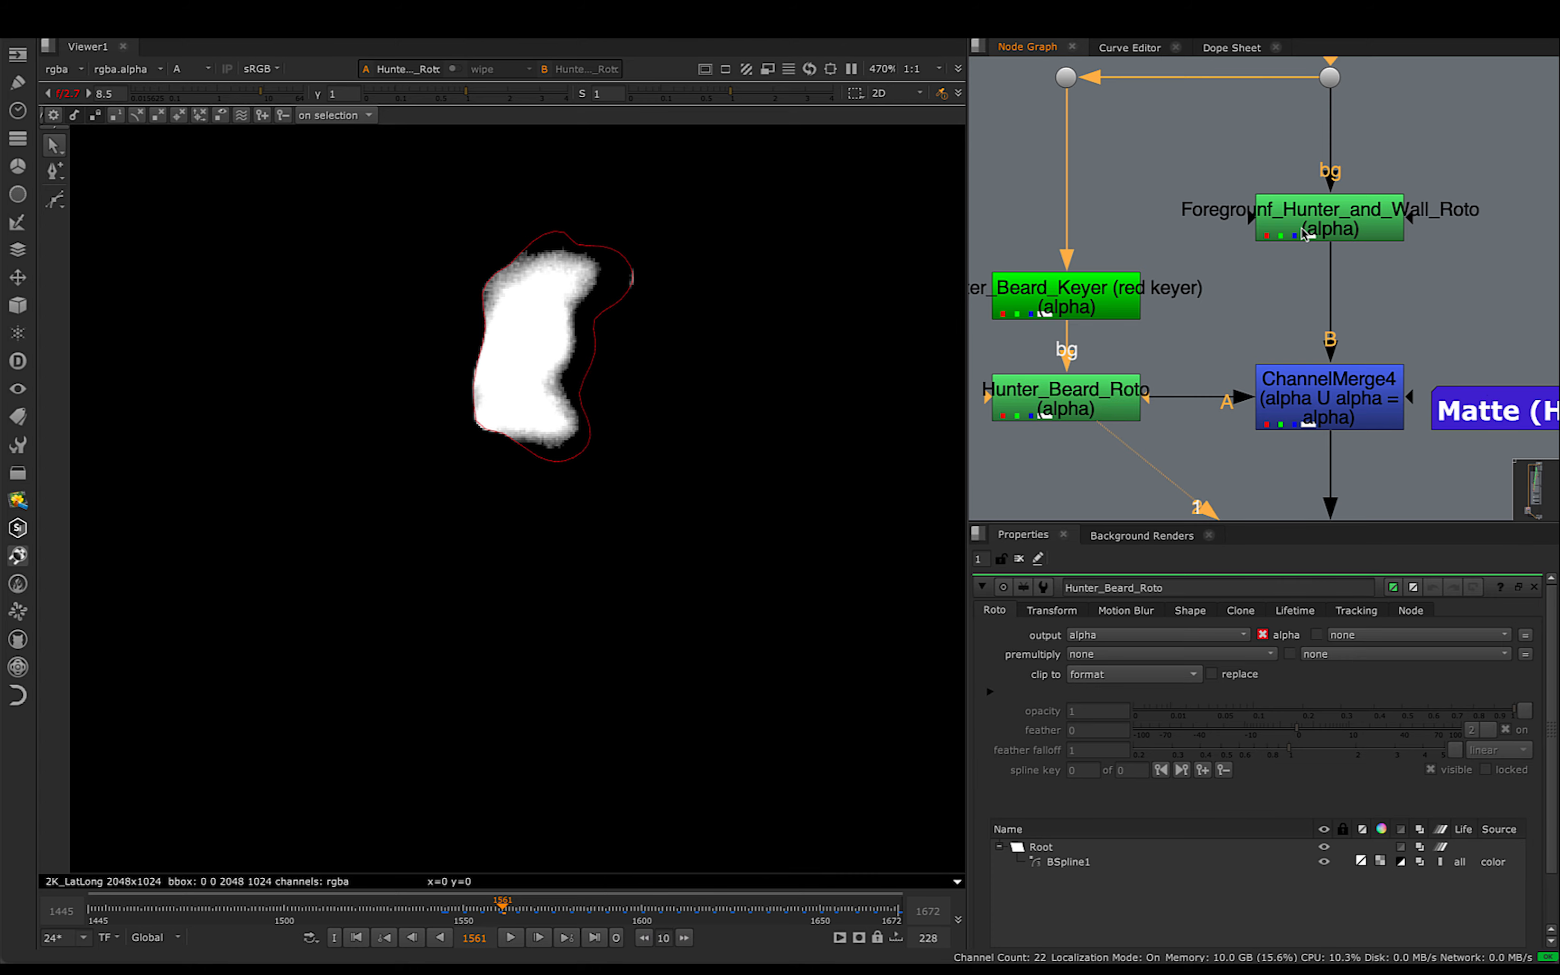
{"action": "left_click", "coordinate": [1277, 234]}
{"action": "key", "text": "2"}
{"action": "left_click", "coordinate": [1250, 260]}
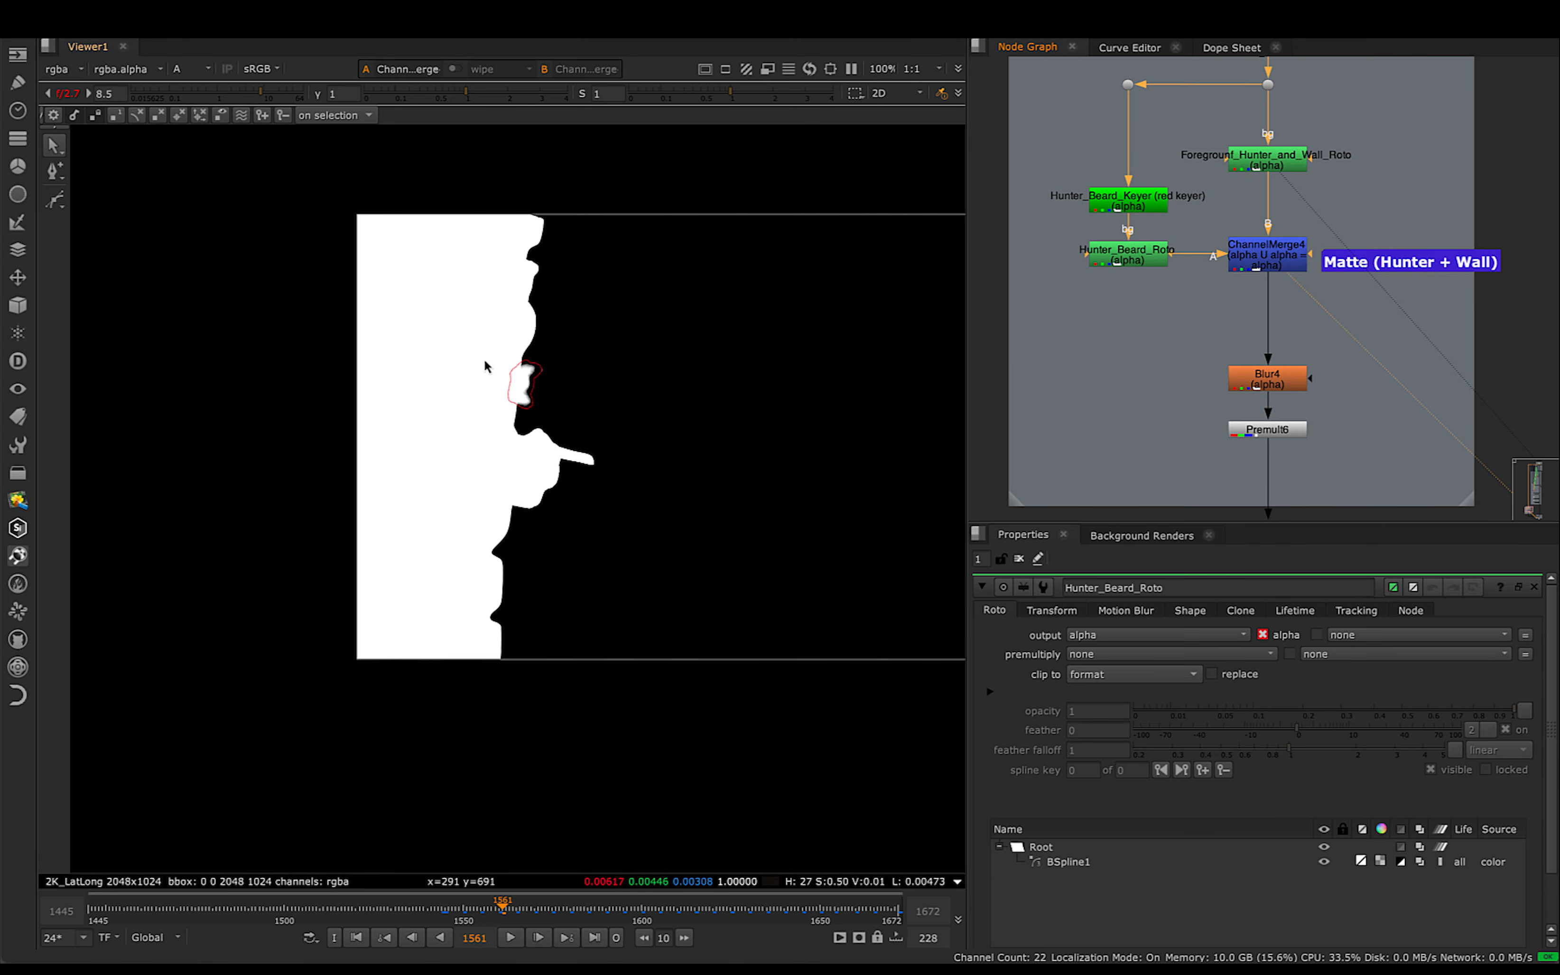
{"action": "scroll", "coordinate": [586, 337], "scroll_direction": "up", "scroll_amount": 5}
{"action": "middle_click_drag", "start_coordinate": [697, 223], "coordinate": [635, 355]}
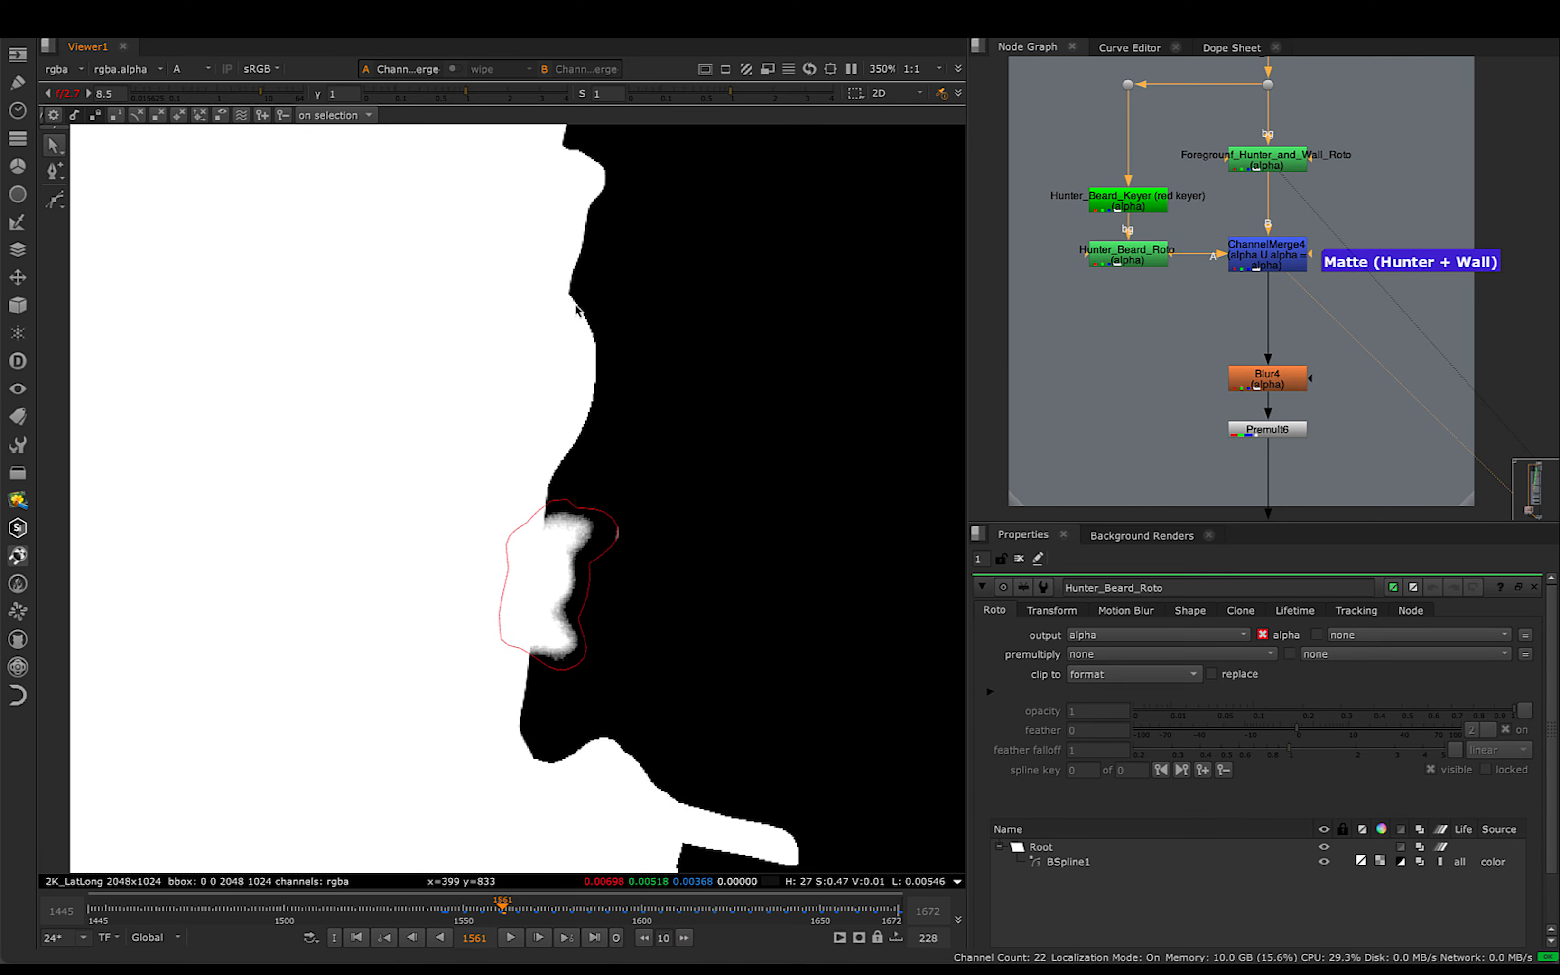
{"action": "middle_click_drag", "start_coordinate": [674, 547], "coordinate": [644, 465]}
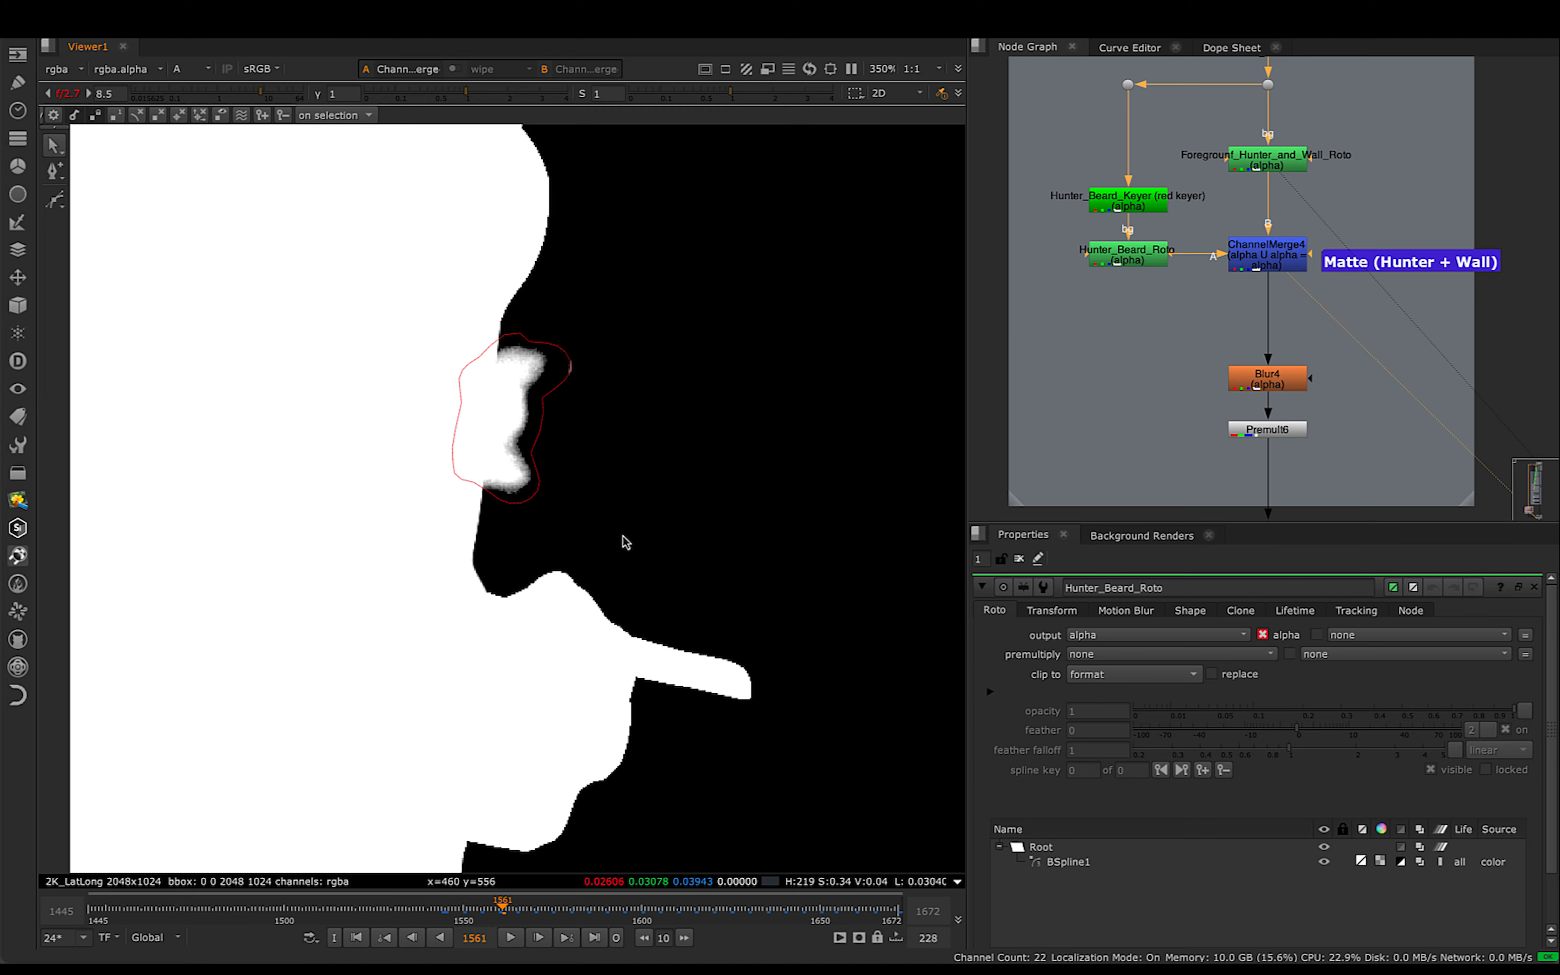
{"action": "key", "text": "a"}
{"action": "scroll", "coordinate": [516, 500], "scroll_direction": "down", "scroll_amount": 4}
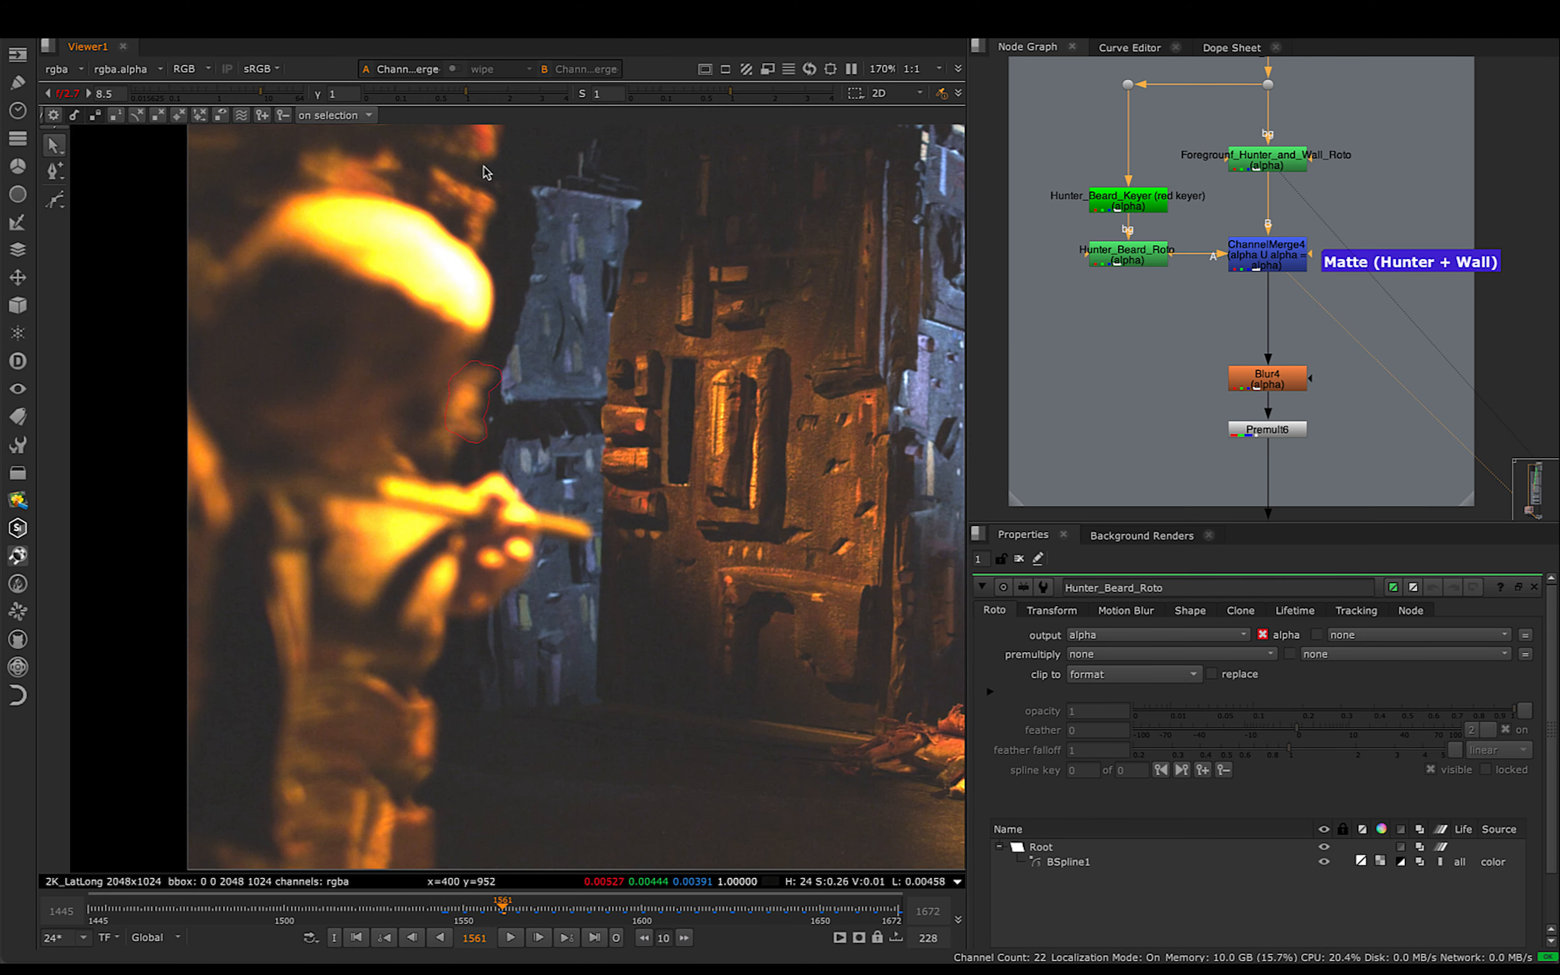
- Compare the matte edges in Blur4's alpha with ChannelMerge4's, and return Blur4's view to full colour
{"action": "left_click", "coordinate": [1282, 387]}
{"action": "key", "text": "1"}
{"action": "key", "text": "a"}
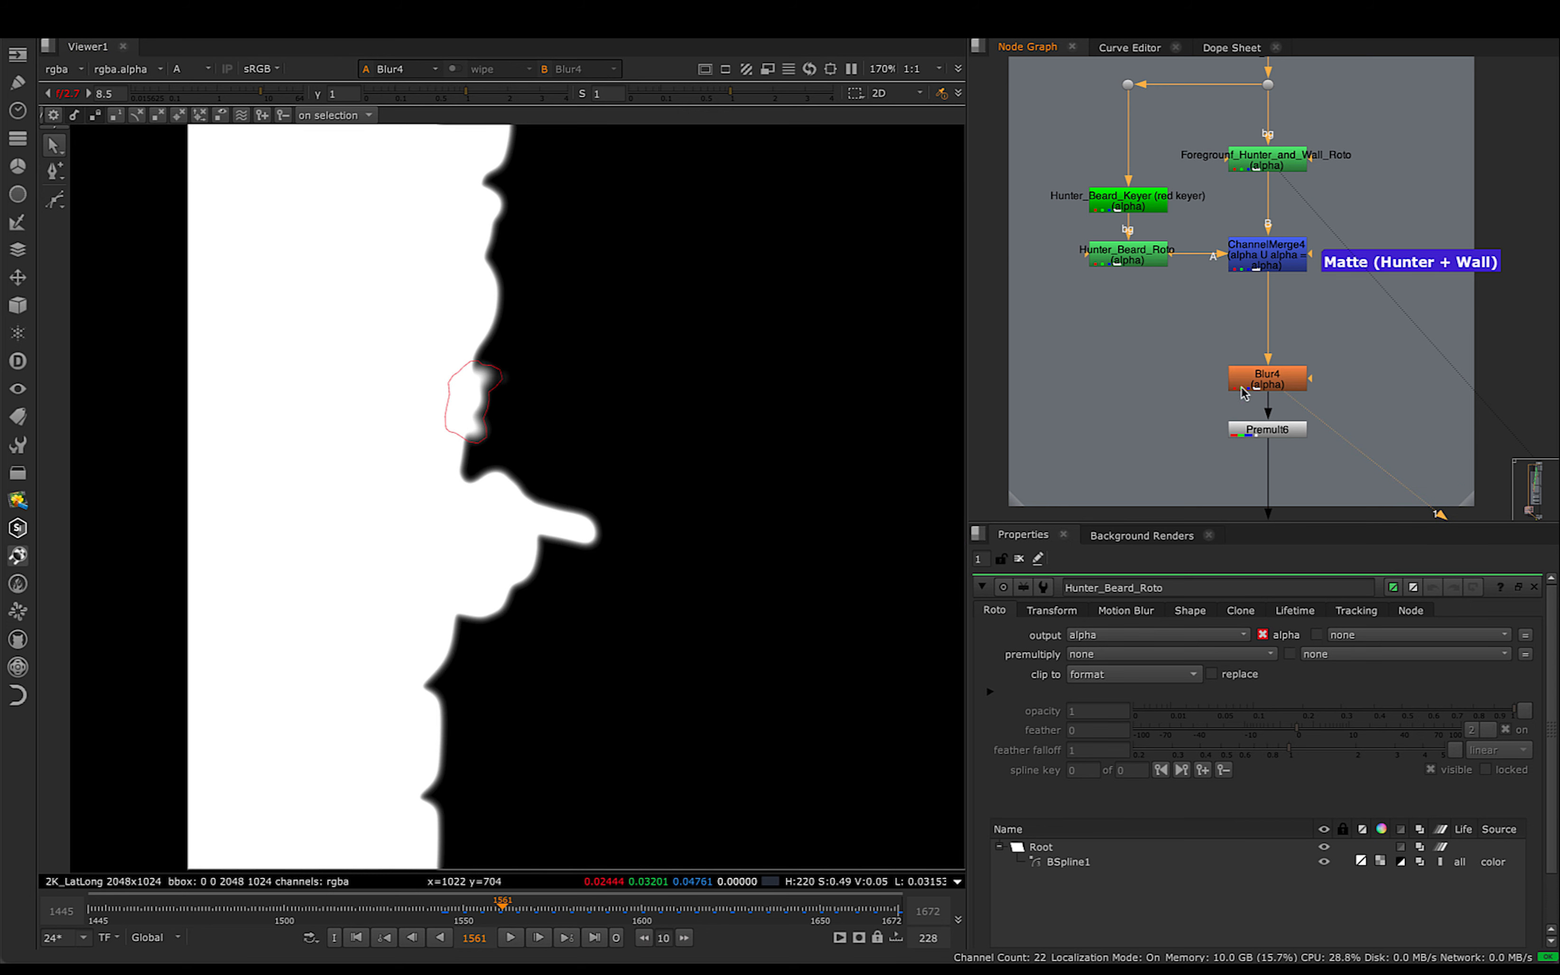
{"action": "scroll", "coordinate": [1276, 392], "scroll_direction": "up", "scroll_amount": 4}
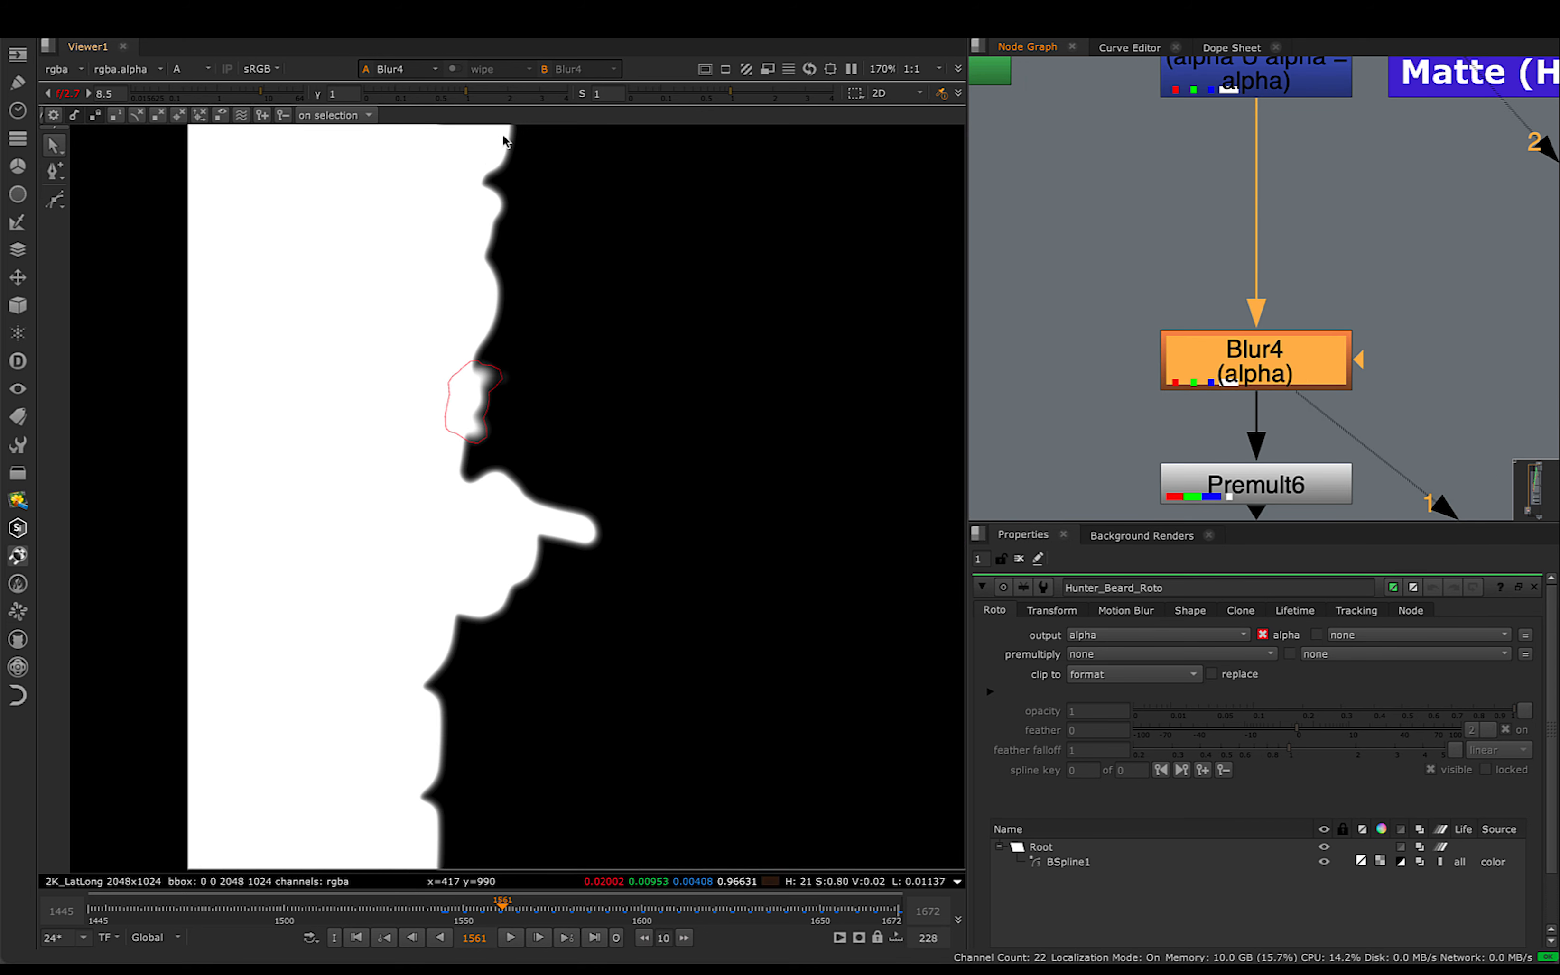
{"action": "middle_click_drag", "start_coordinate": [1292, 151], "coordinate": [1268, 278]}
{"action": "left_click", "coordinate": [1245, 189]}
{"action": "key", "text": "1"}
{"action": "left_click", "coordinate": [1286, 484]}
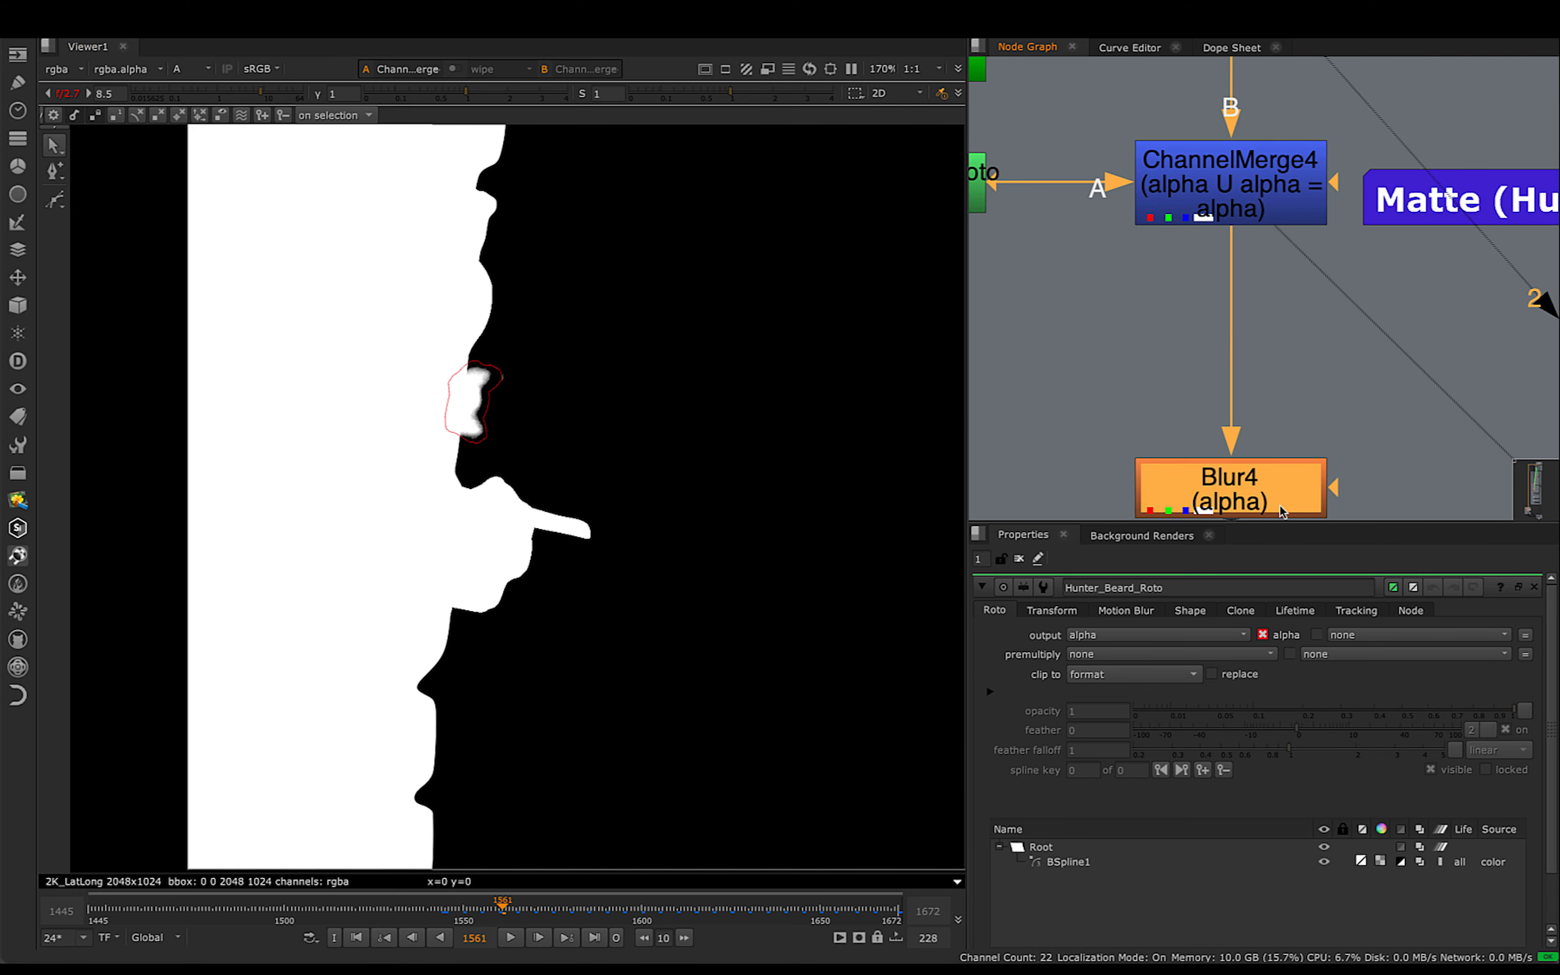
{"action": "key", "text": "1"}
{"action": "middle_click_drag", "start_coordinate": [1136, 418], "coordinate": [1142, 213]}
{"action": "scroll", "coordinate": [1261, 274], "scroll_direction": "down", "scroll_amount": 1}
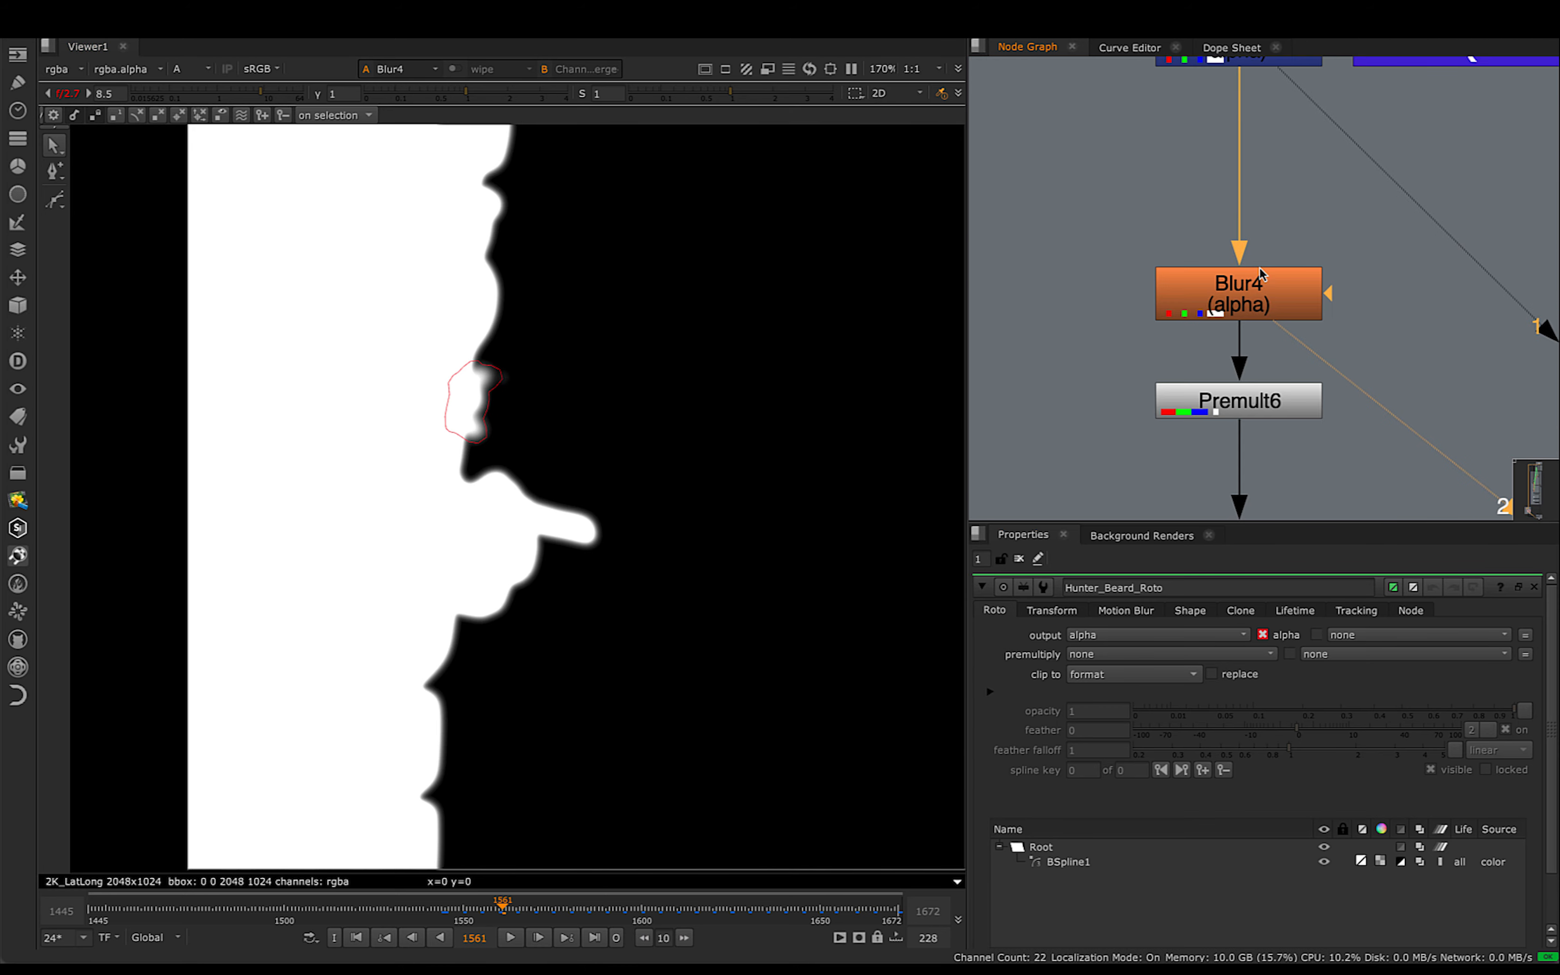
{"action": "key", "text": "a"}
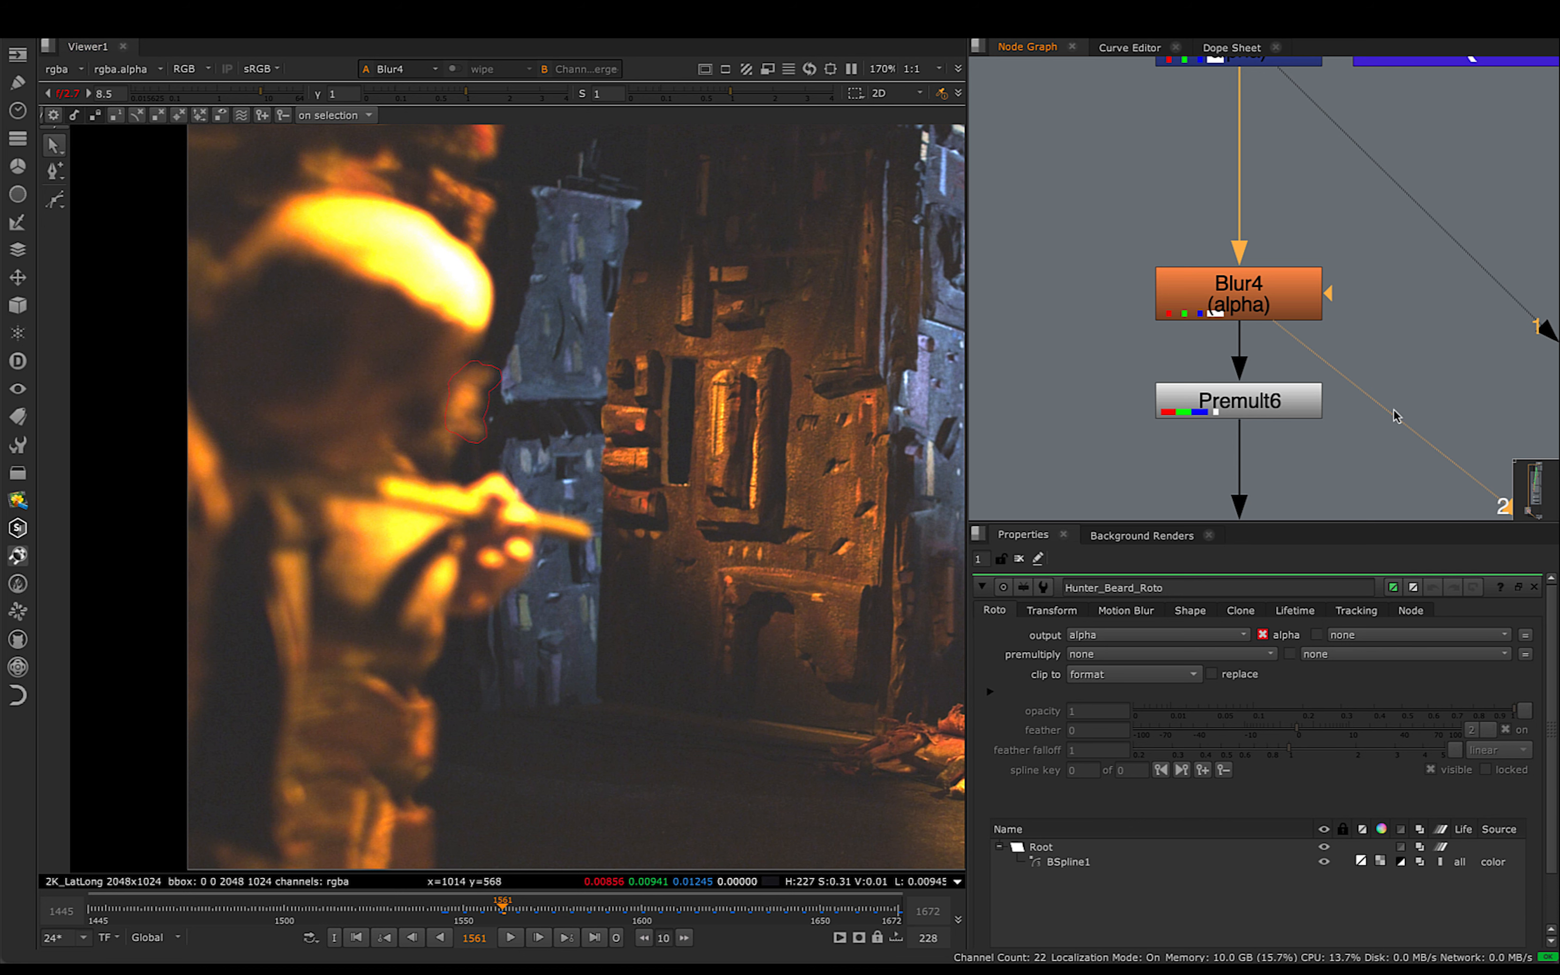
- View Premult6's isolated hunter and wall foreground with more of the frame in view, and open its properties
{"action": "left_click", "coordinate": [1266, 415]}
{"action": "key", "text": "1"}
{"action": "scroll", "coordinate": [533, 376], "scroll_direction": "down", "scroll_amount": 3}
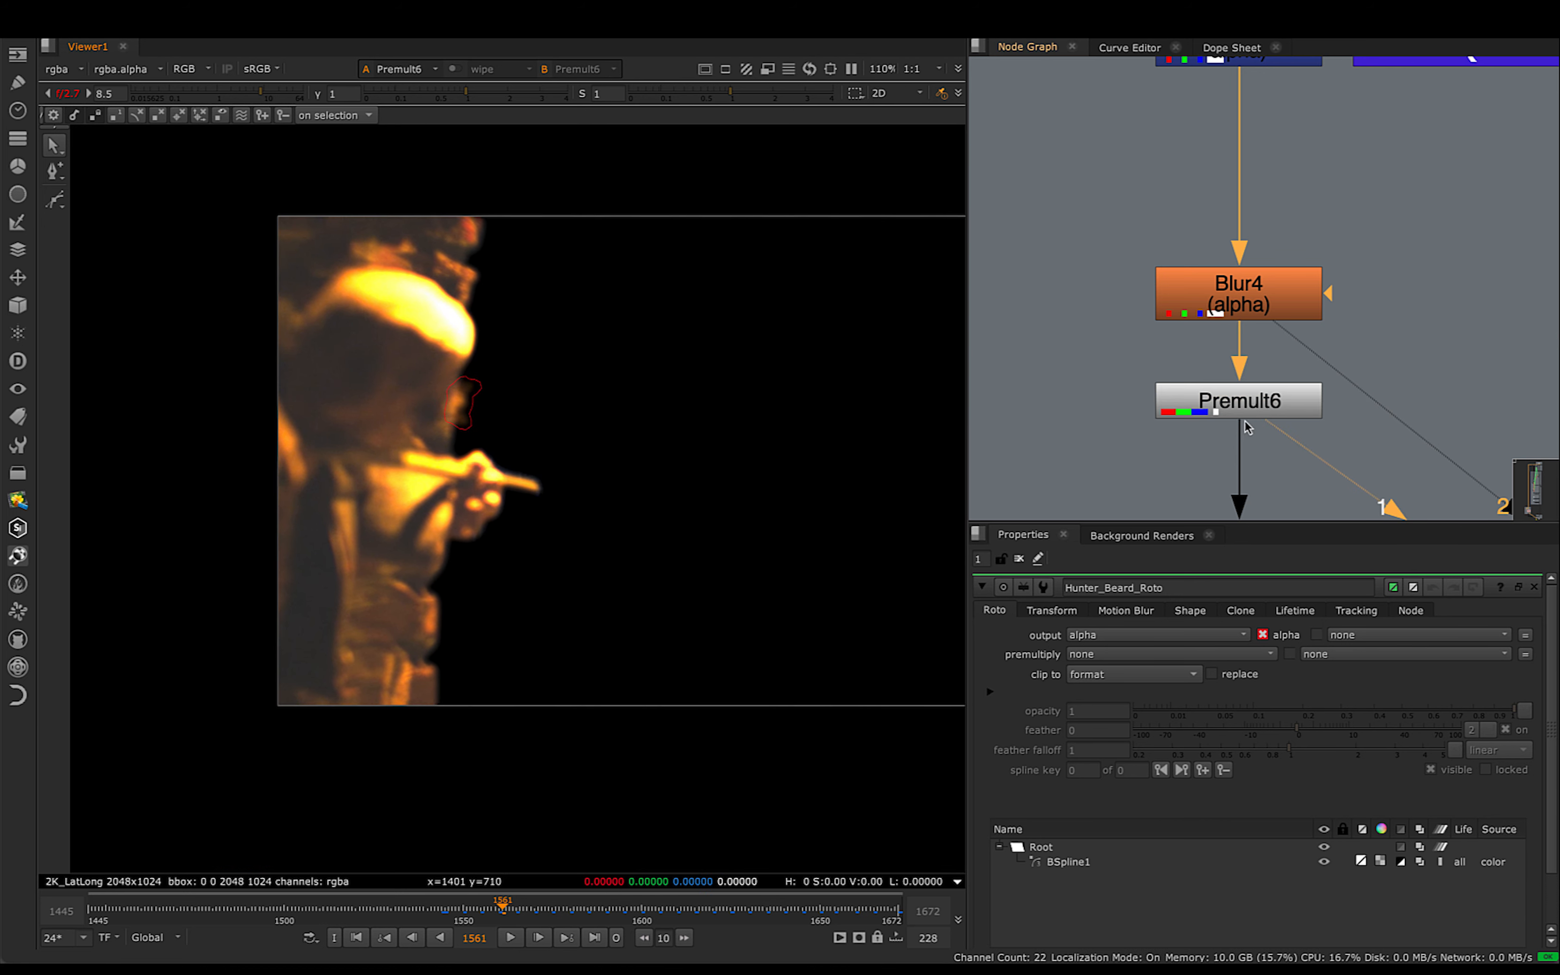
{"action": "left_click", "coordinate": [1270, 414]}
- Check the extent of Premult6's foreground in the whole frame, and select the merge node in the Final Output section
{"action": "left_click_drag", "start_coordinate": [229, 161], "coordinate": [602, 775]}
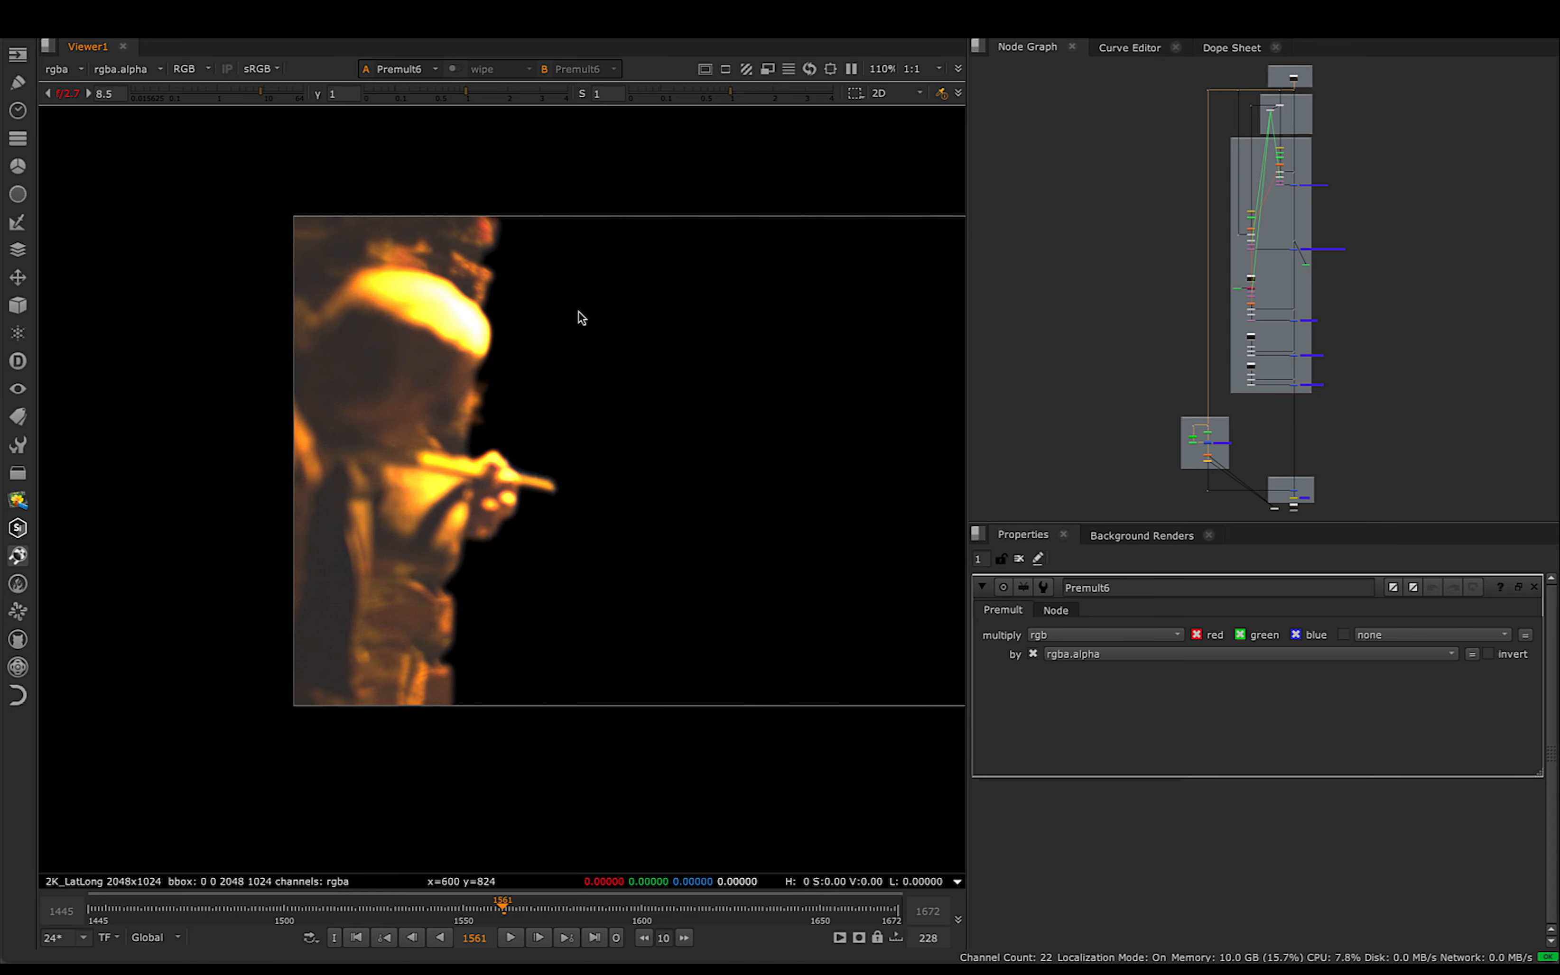
{"action": "left_click_drag", "start_coordinate": [193, 161], "coordinate": [602, 750]}
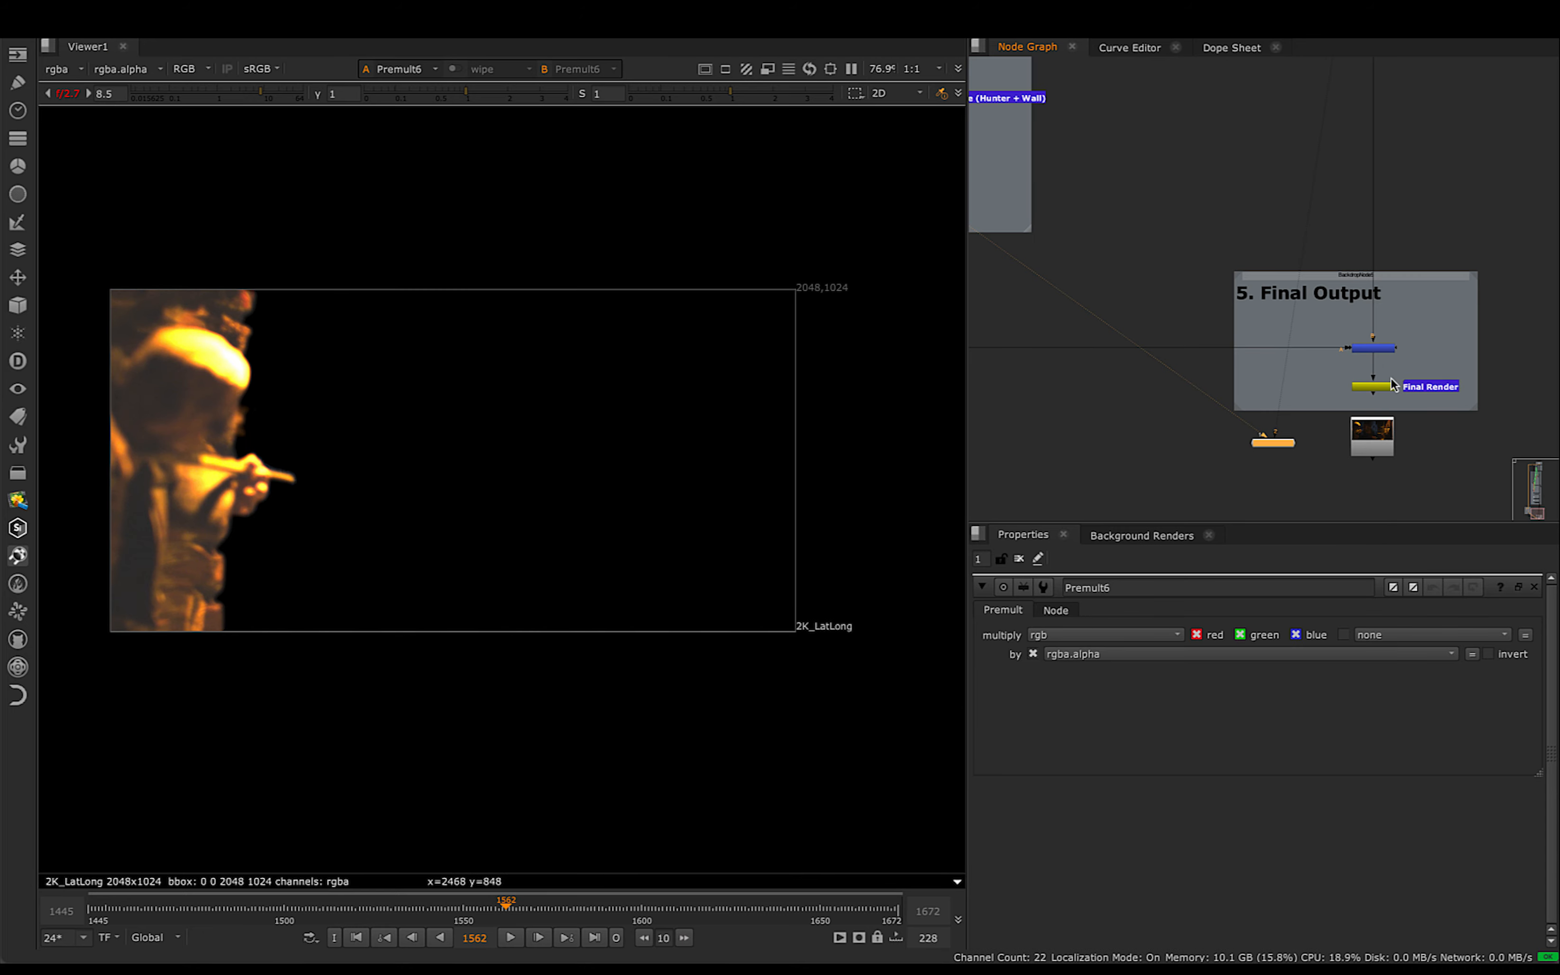
{"action": "left_click", "coordinate": [1377, 350]}
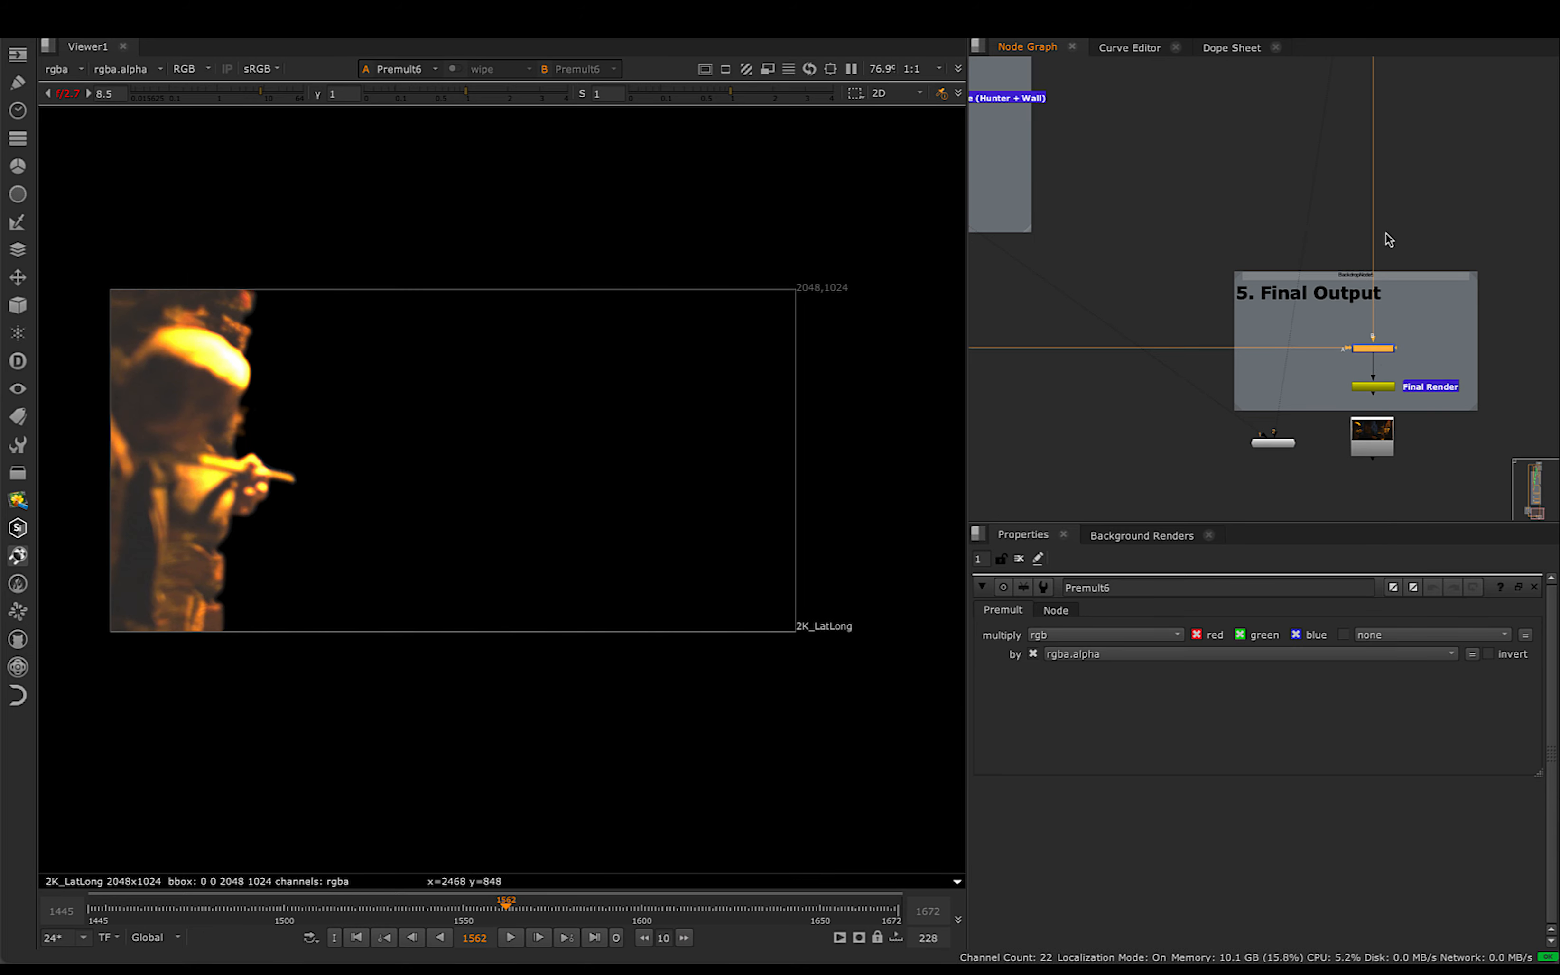